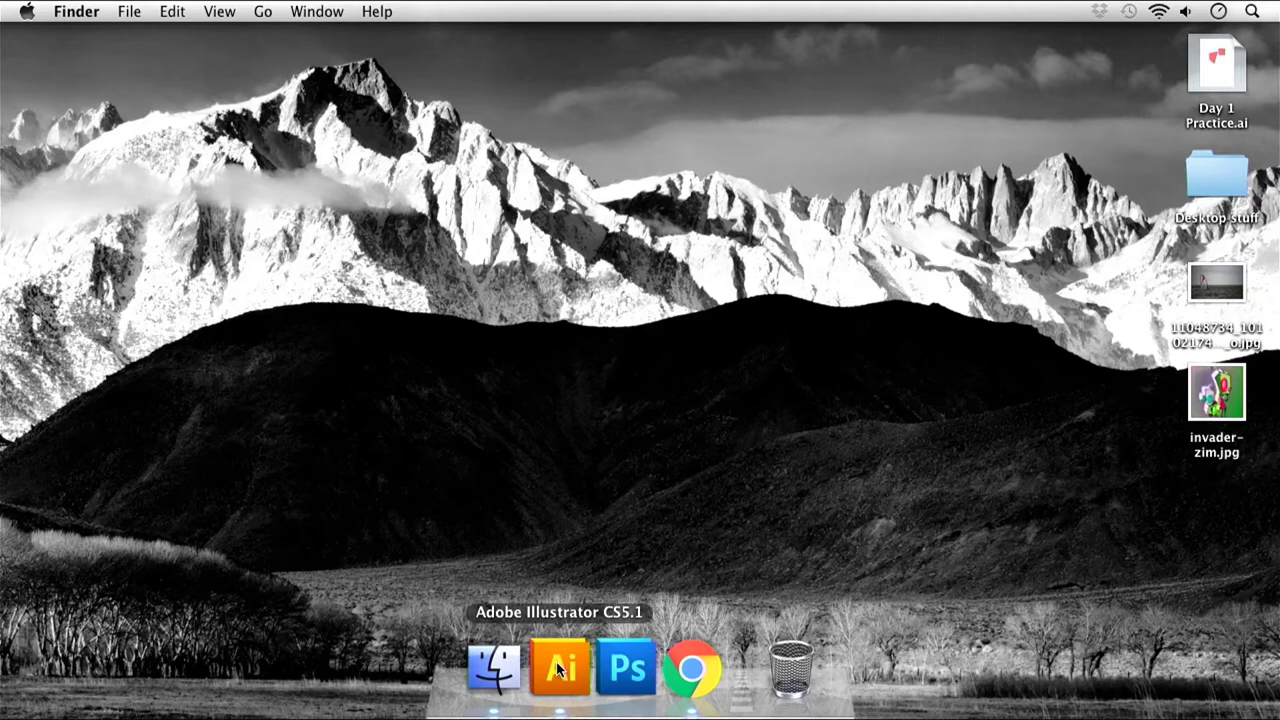
Switch to Adobe Illustrator and create a new portrait Letter document, 8.5 by 11 in, with one artboard.
click(556, 664)
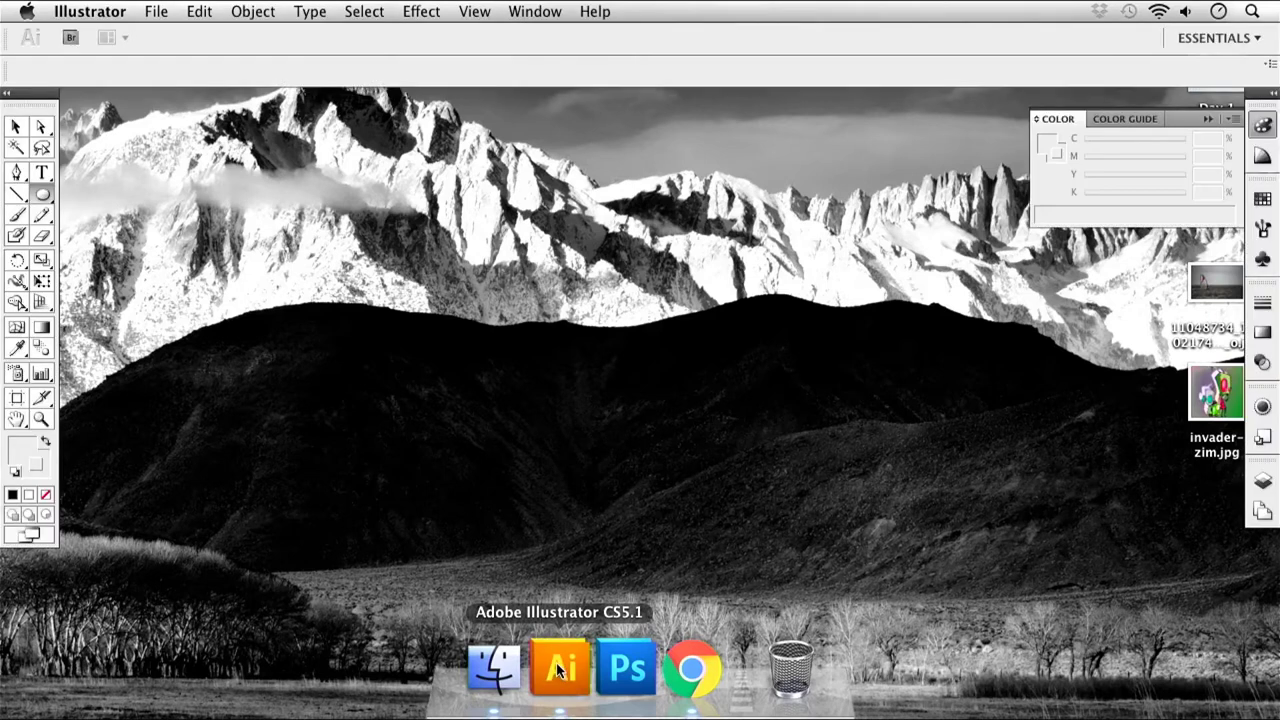
click(157, 12)
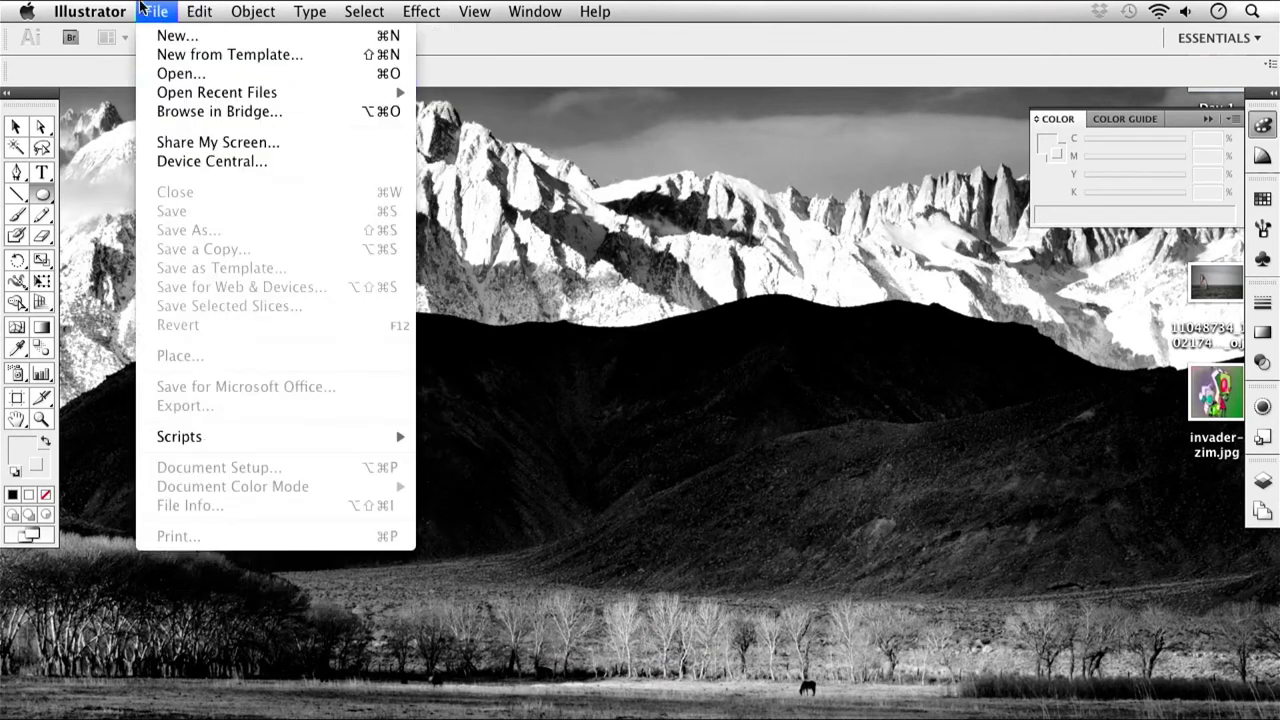
click(178, 35)
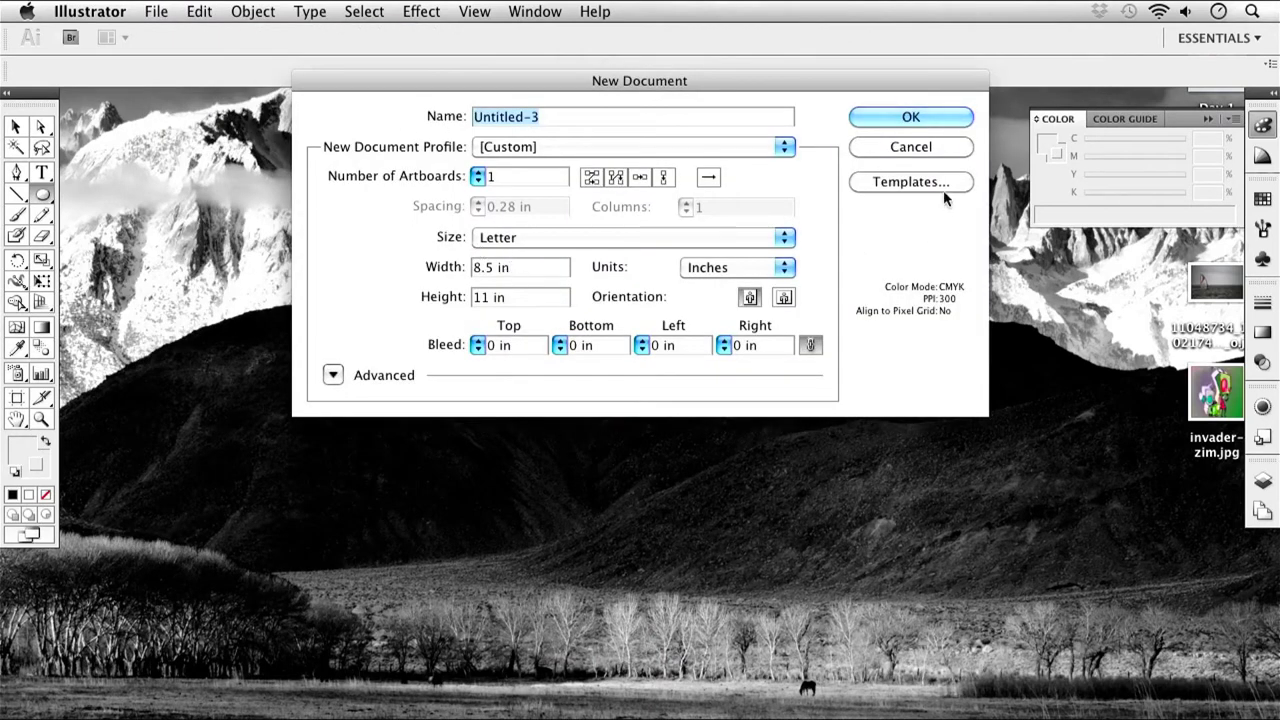
click(931, 118)
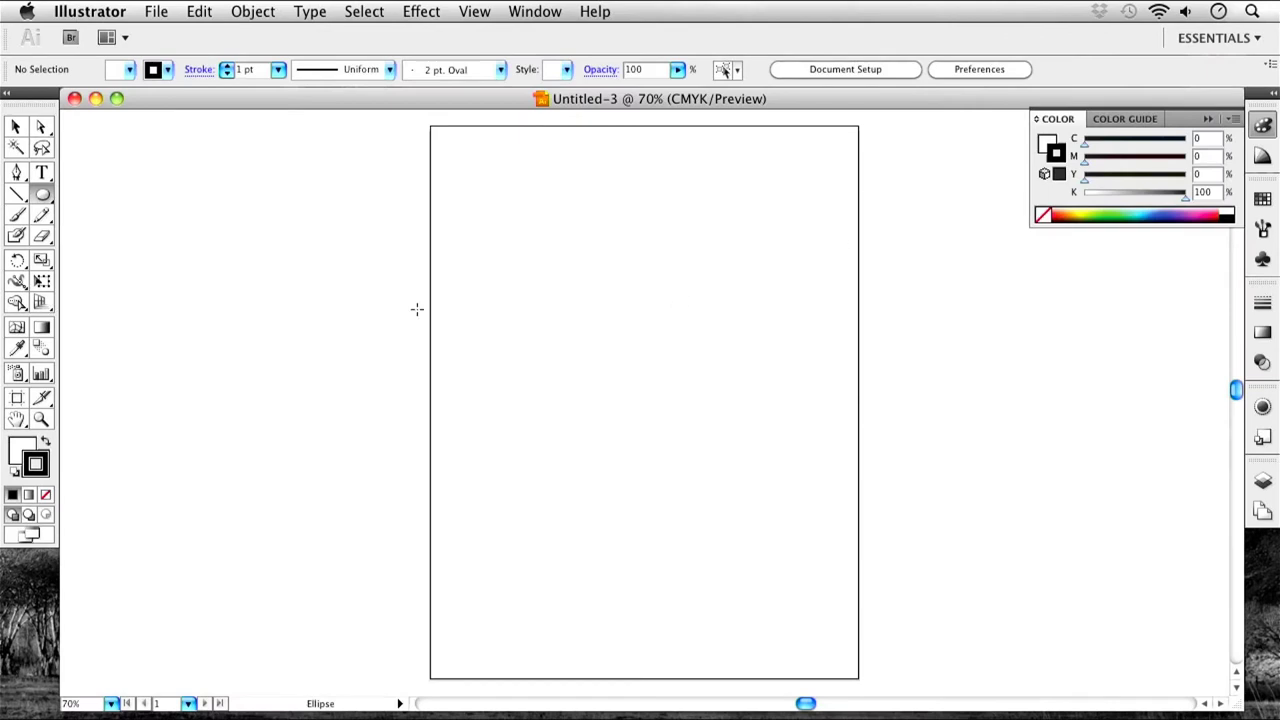
Show the rulers and place vertical guides about 0.5 in inside the artboard's left and right edges.
key(super+1)
key(super+minus)
key(super+minus)
key(super+0)
key(l)
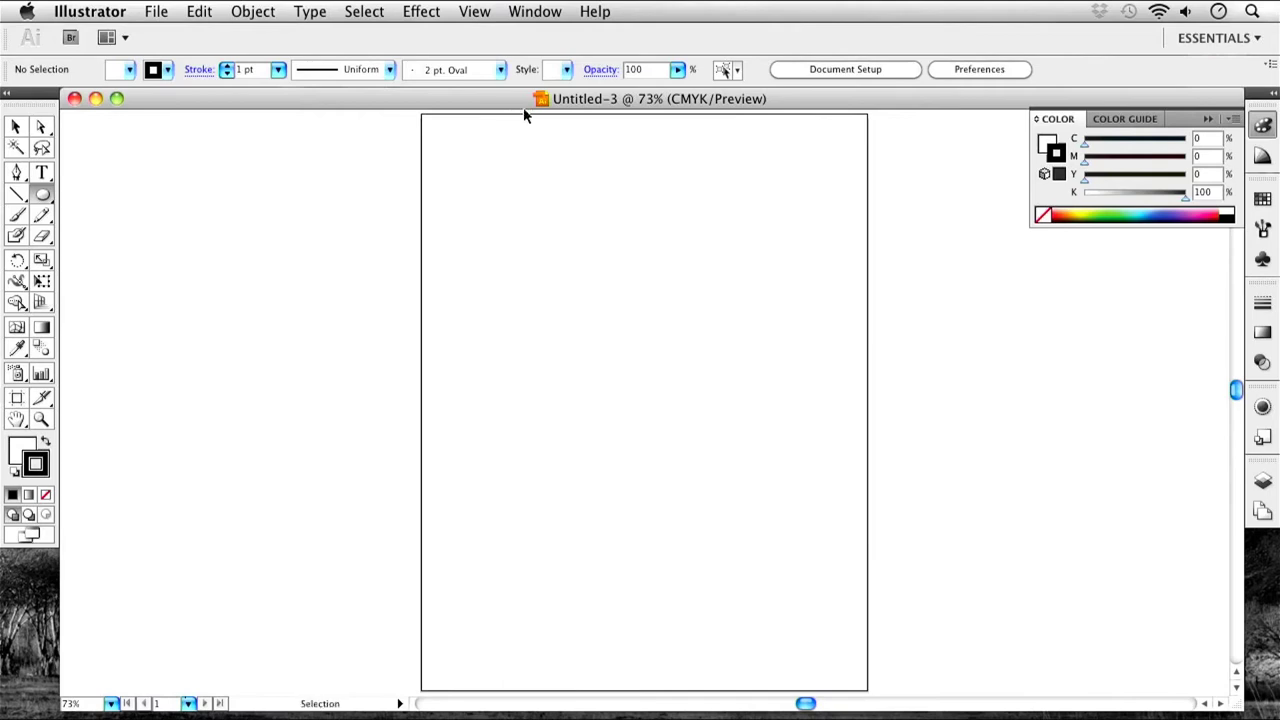
key(super+r)
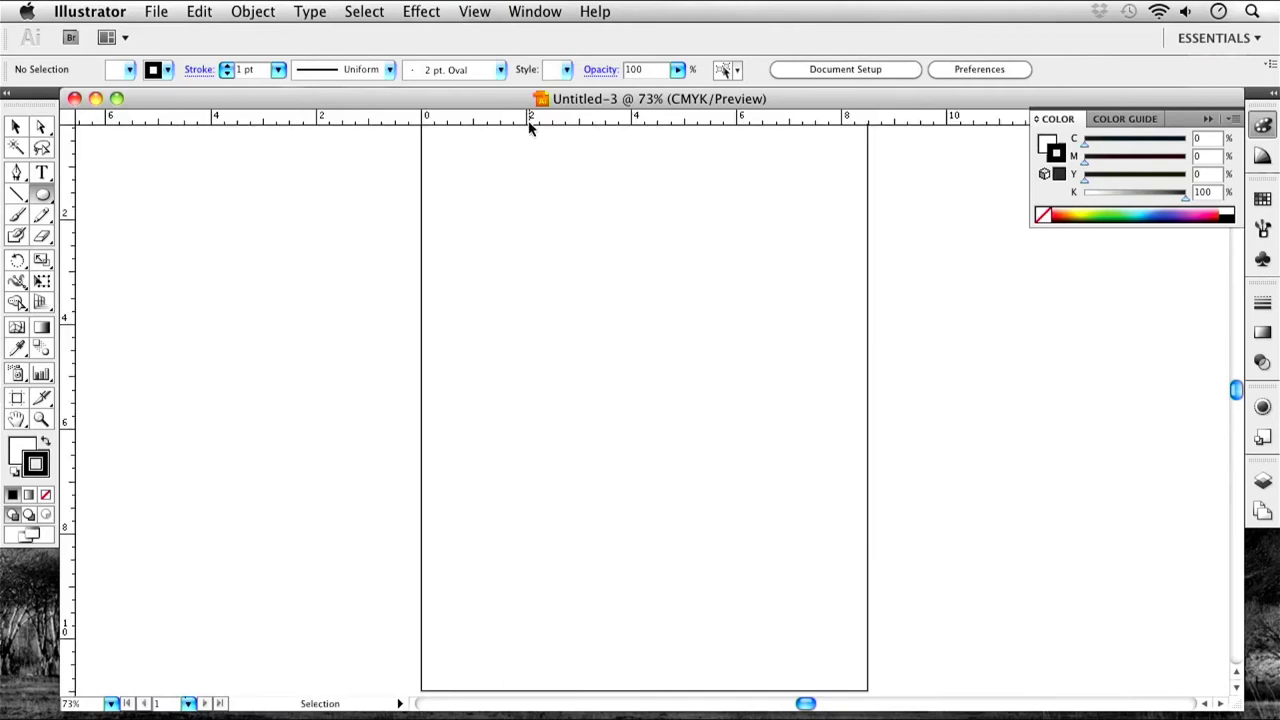
drag(63, 228, 446, 262)
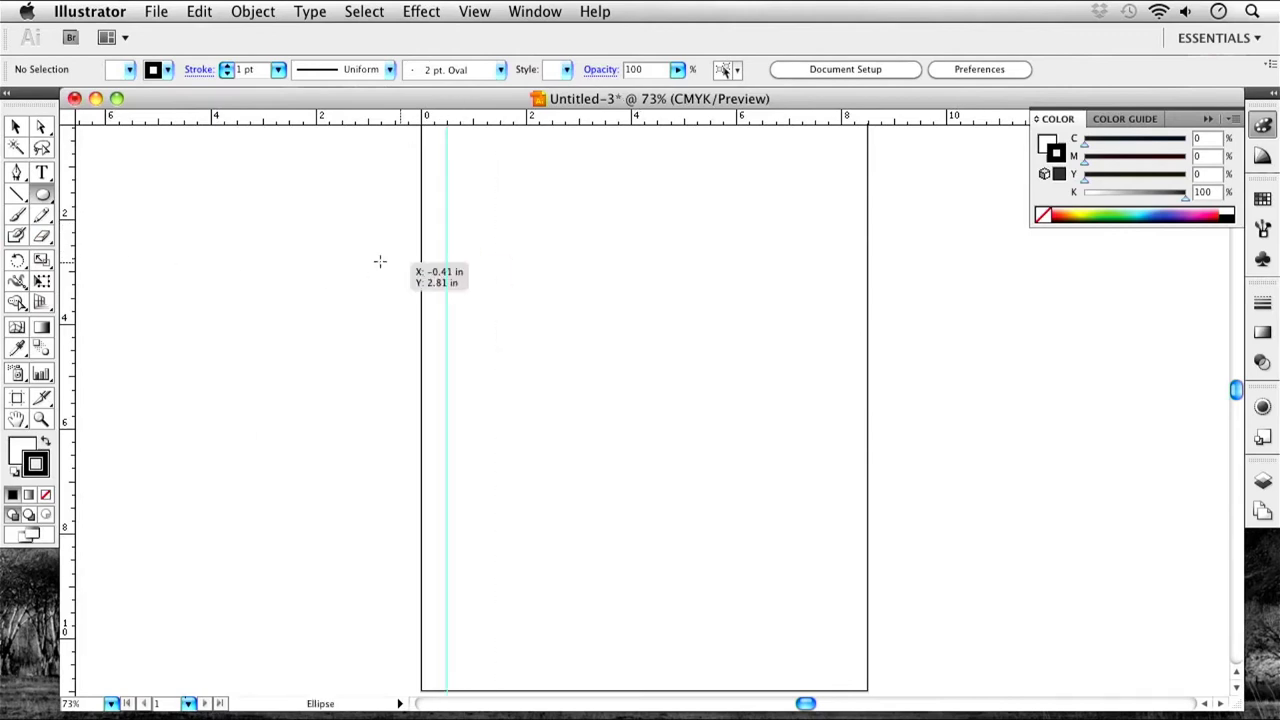
drag(64, 258, 841, 305)
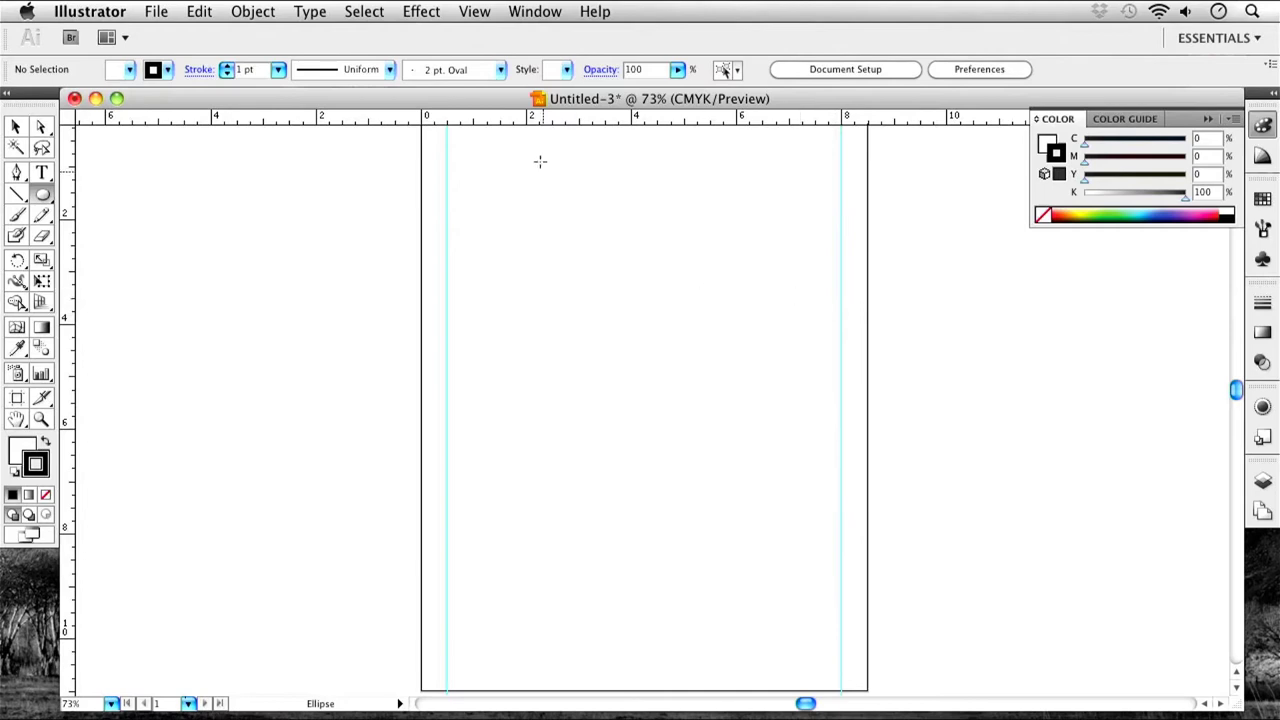
Place horizontal guides about 0.5 in inside the artboard's top and bottom edges.
drag(543, 114, 569, 571)
key(space)
drag(657, 200, 619, 408)
drag(517, 121, 517, 262)
key(space)
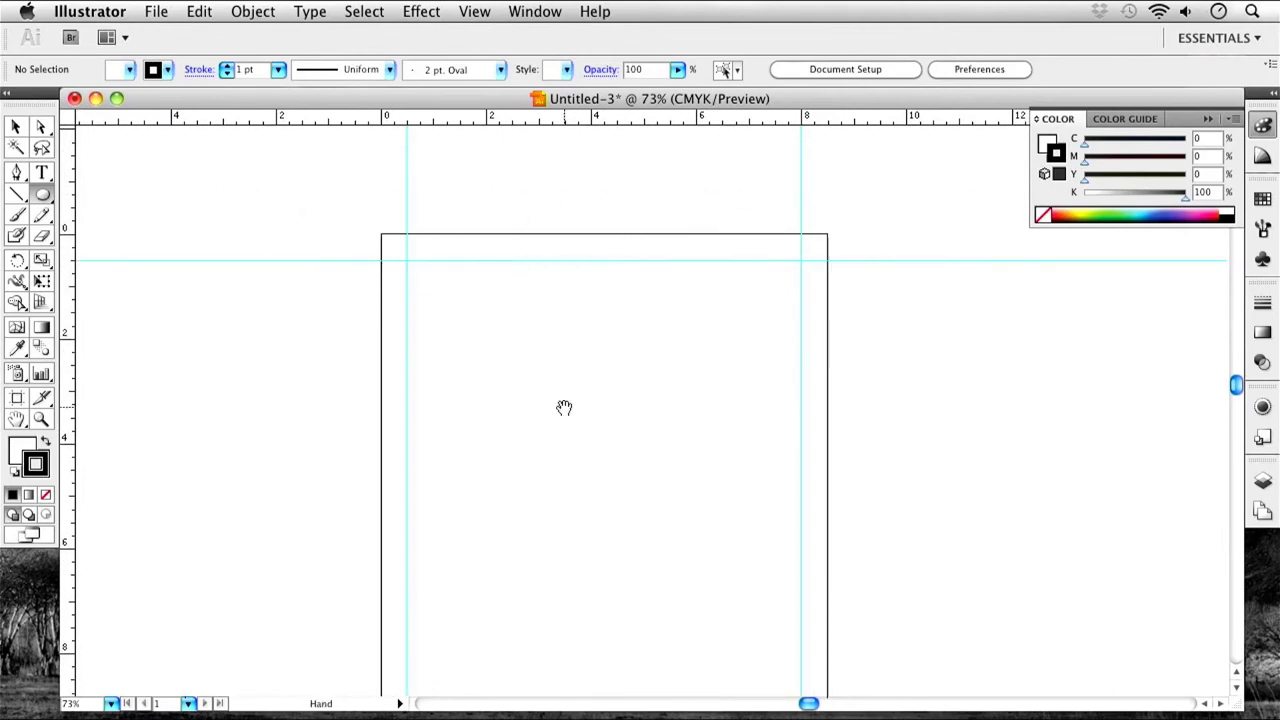
drag(564, 407, 576, 311)
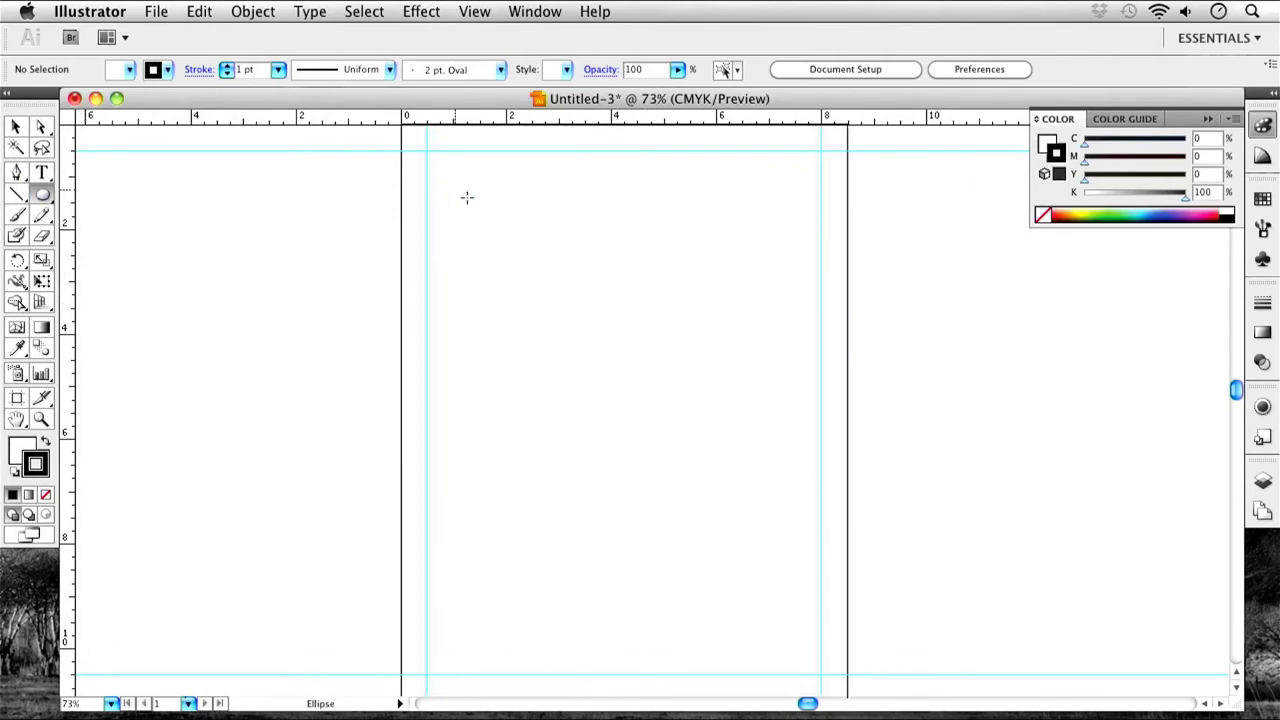
click(16, 130)
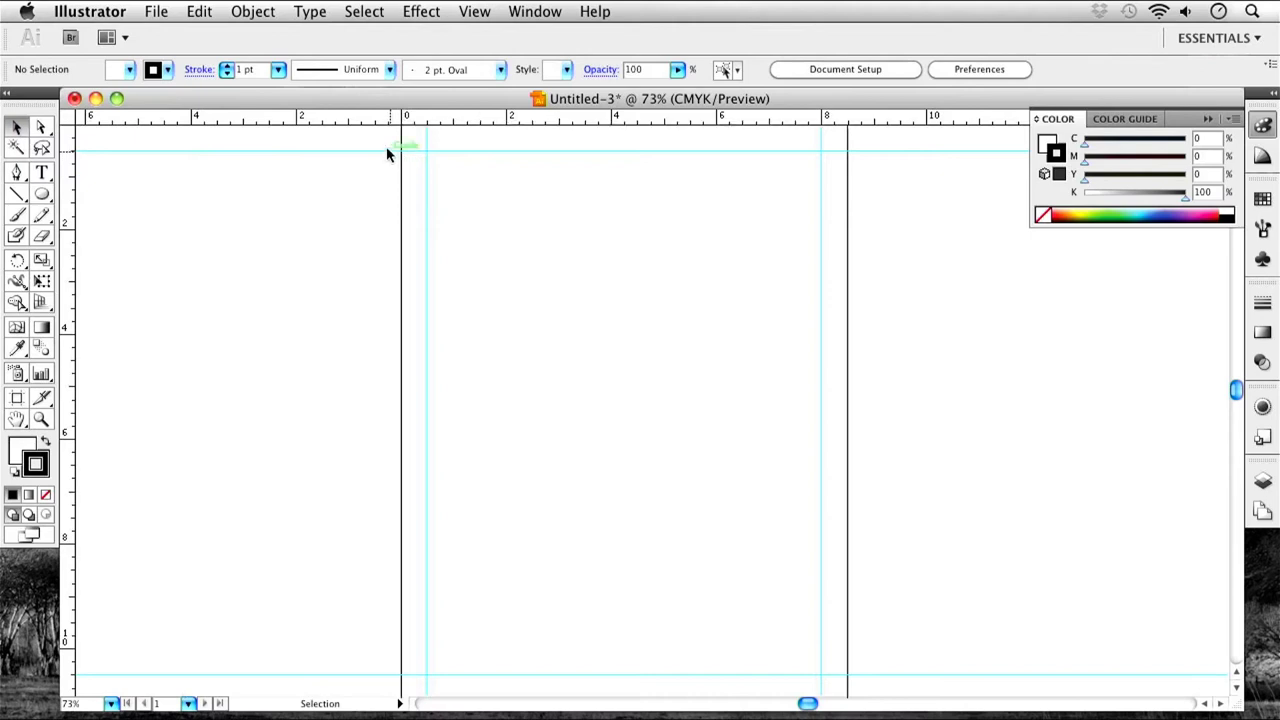
scroll(385, 175, up, 2)
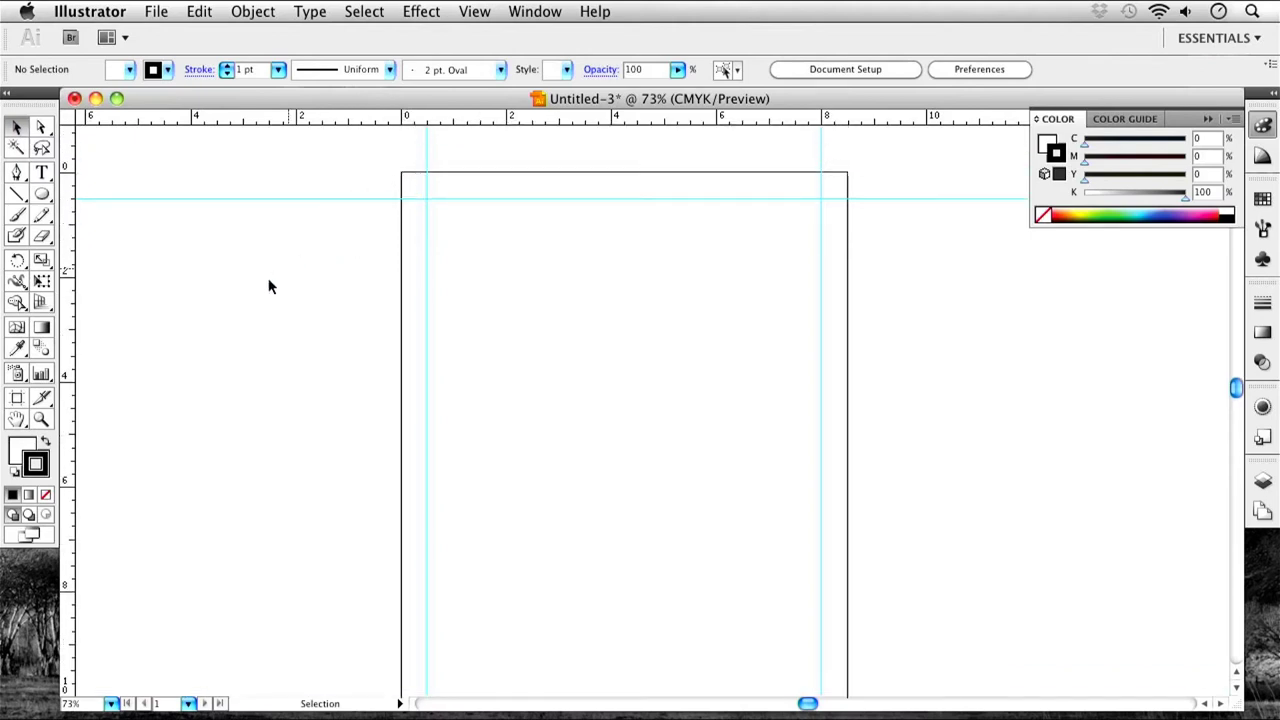
scroll(630, 400, down, 2)
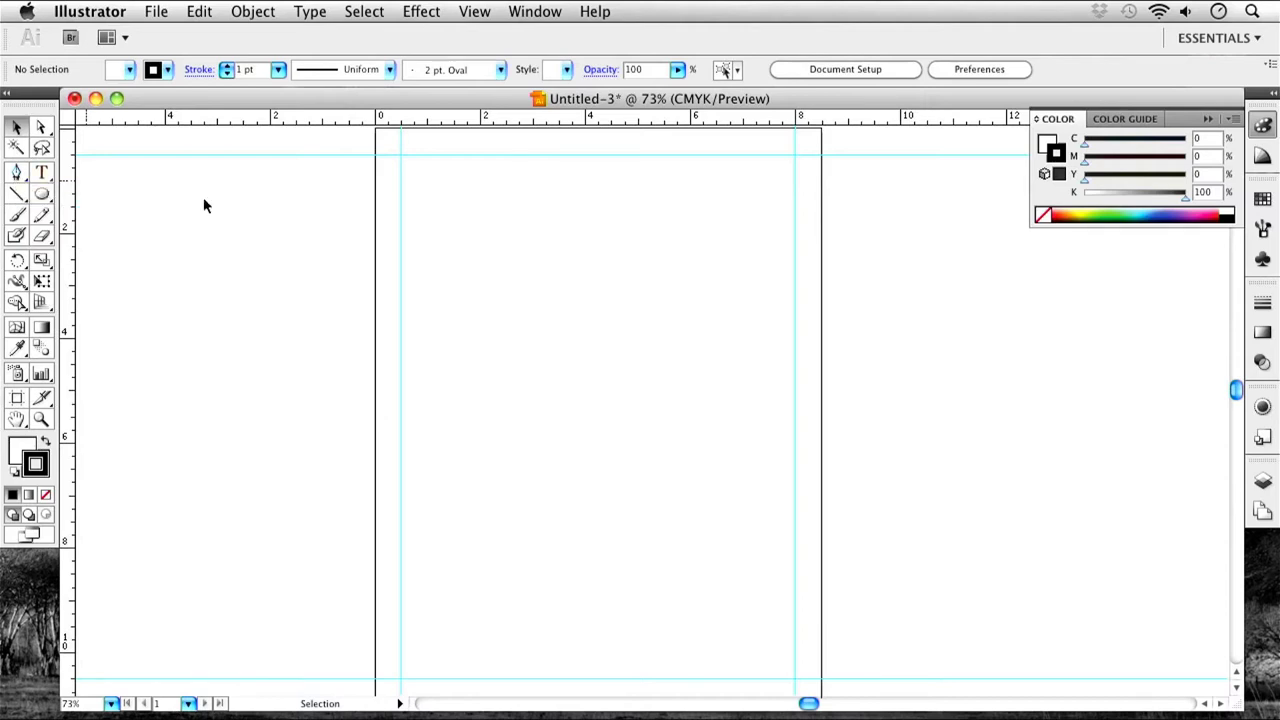
Draw a closed, straight-sided six-corner shape with the Pen tool, starting at about X 1.72 in, Y 2.22 in.
key(p)
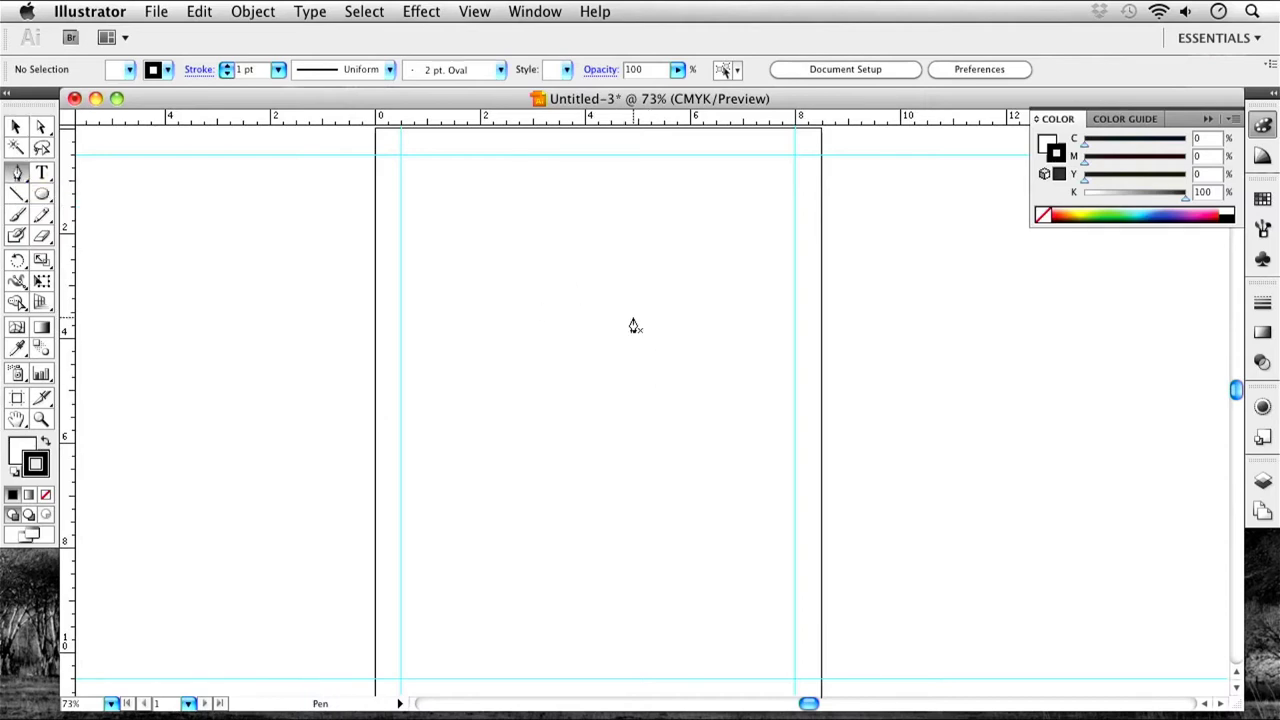
click(465, 246)
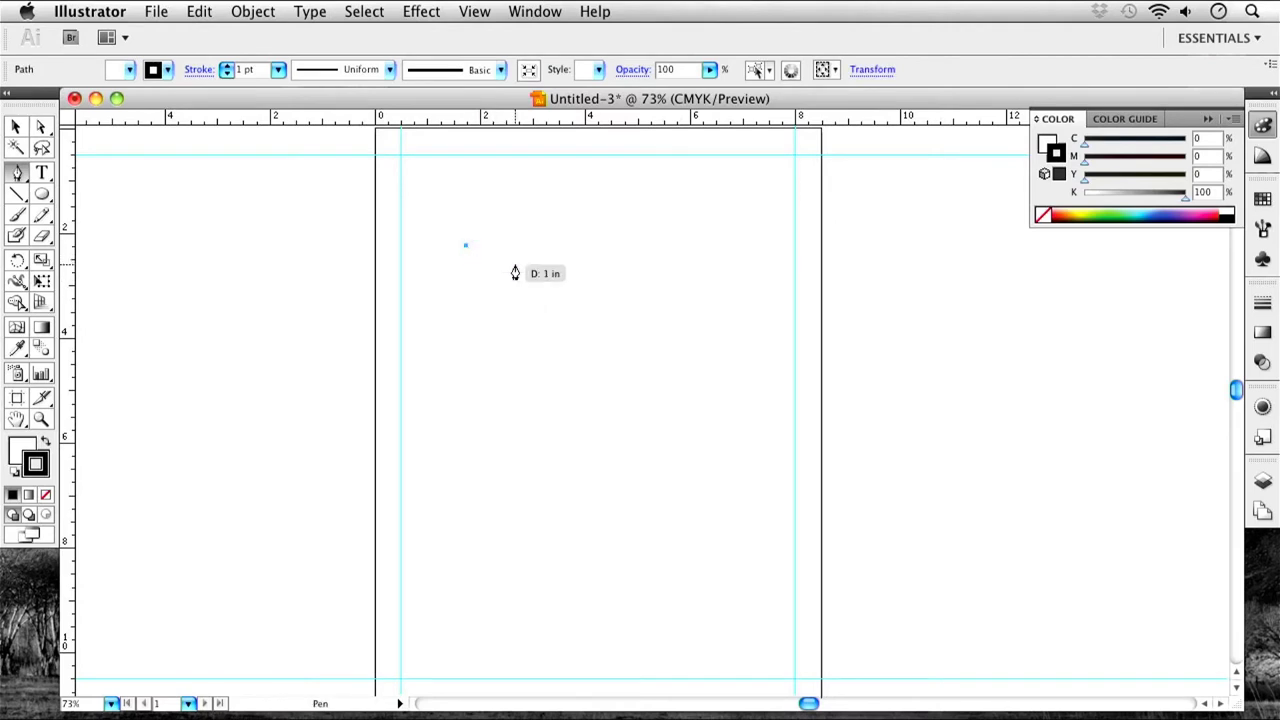
click(652, 260)
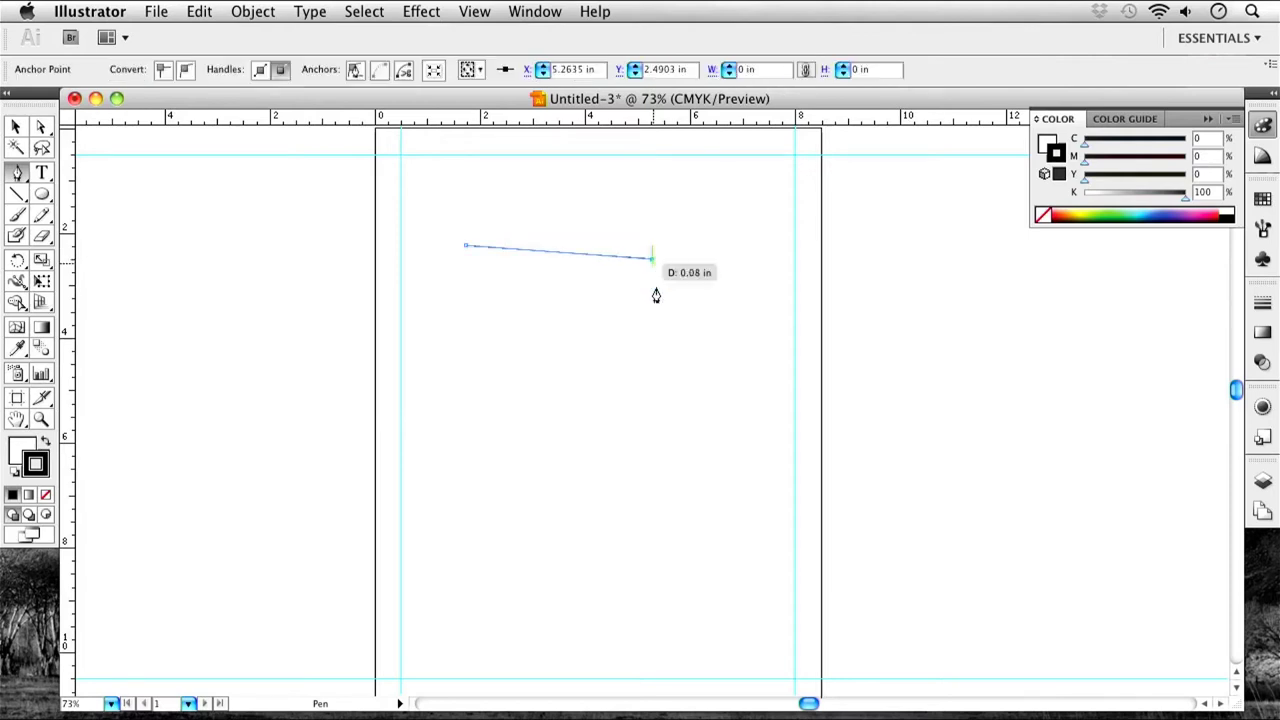
click(645, 361)
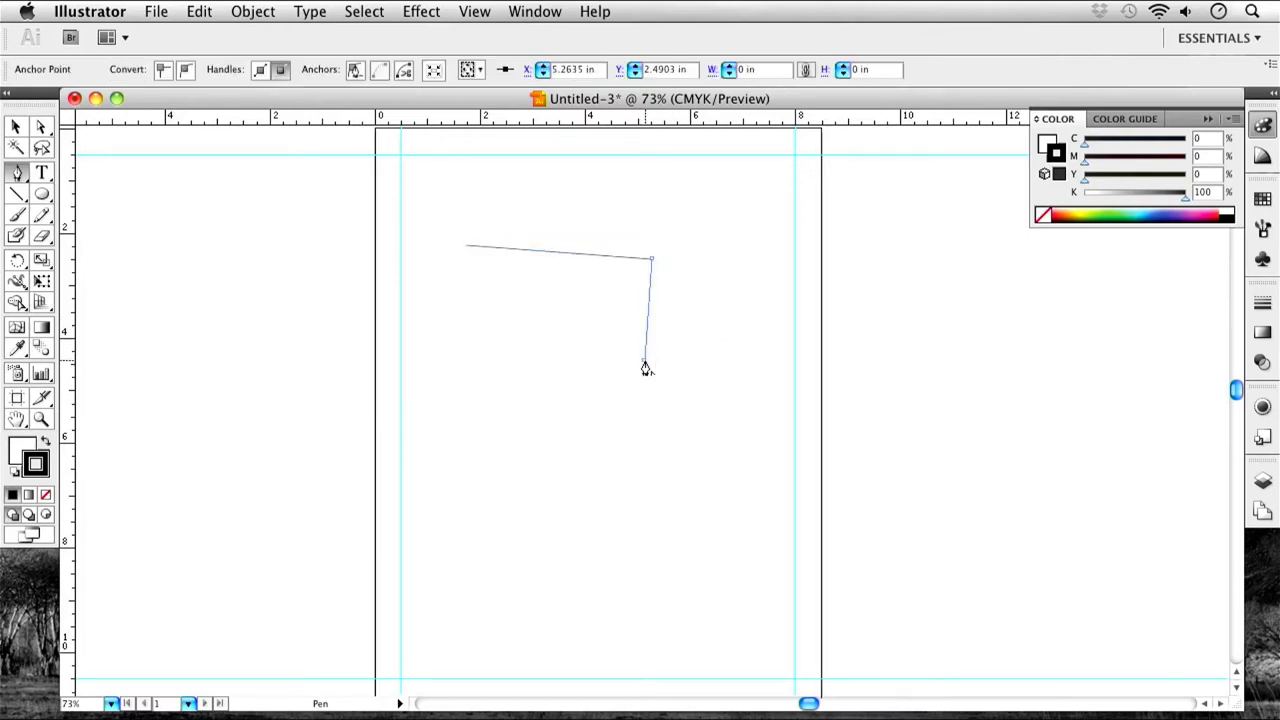
click(507, 391)
click(509, 297)
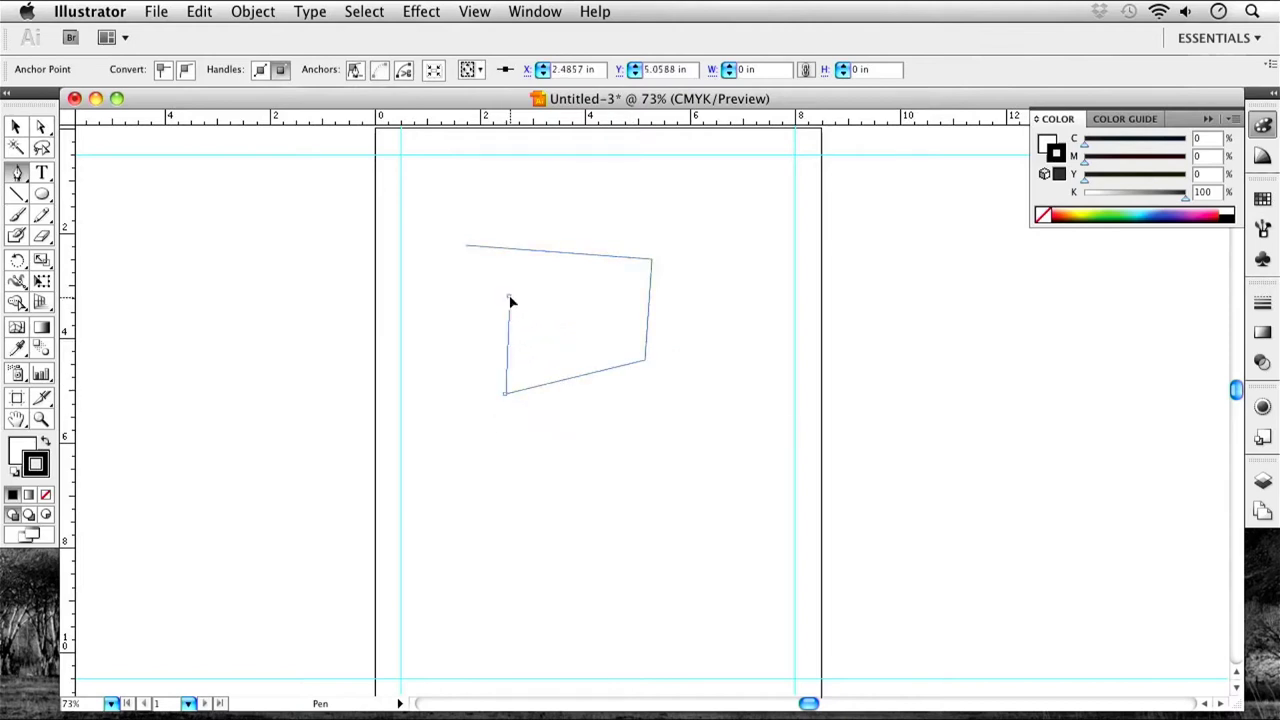
super+click(460, 295)
click(459, 290)
click(465, 246)
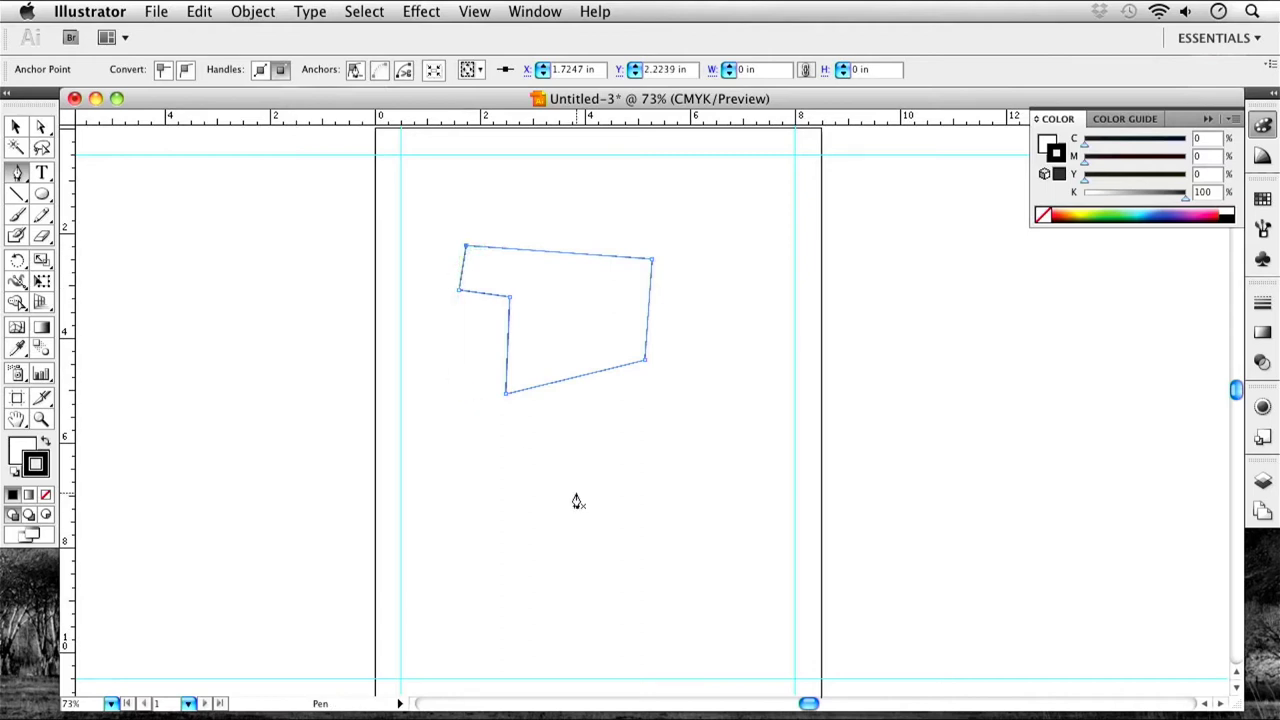
Draw a closed four-sided shape with the Pen tool below the first one, starting at about X 2.14 in, Y 5.93 in.
click(487, 439)
click(691, 407)
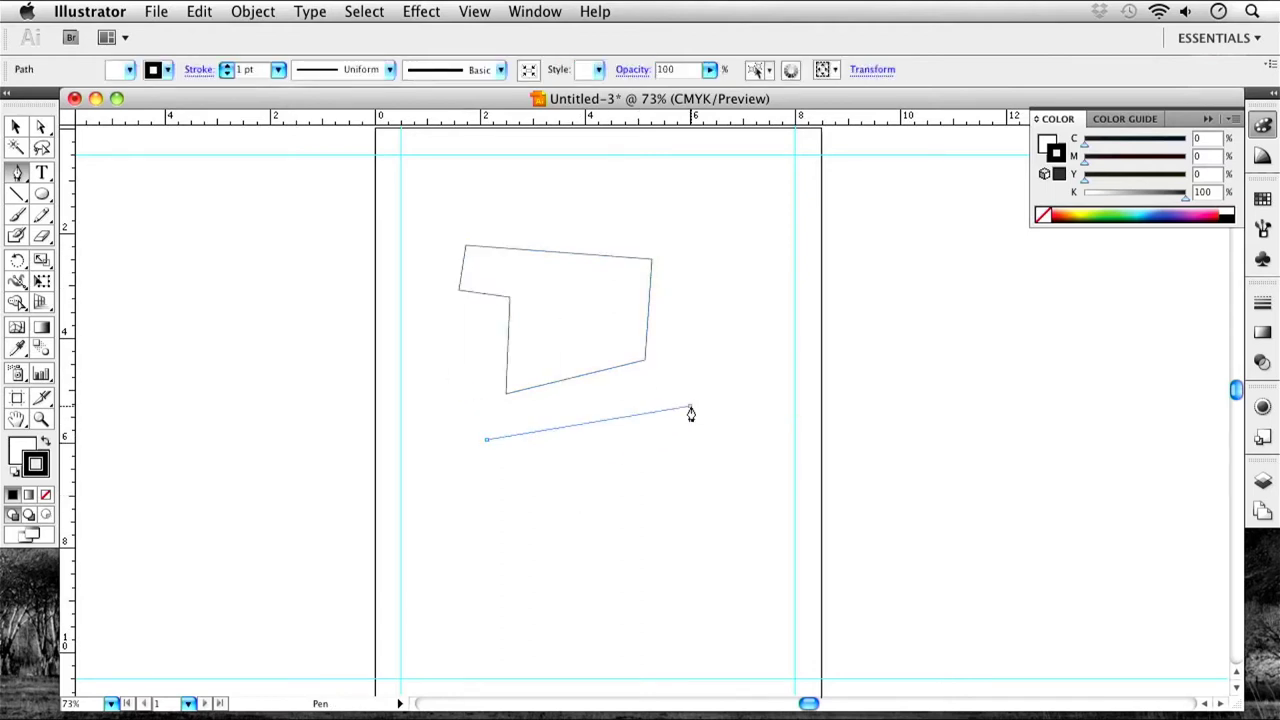
click(687, 490)
click(464, 522)
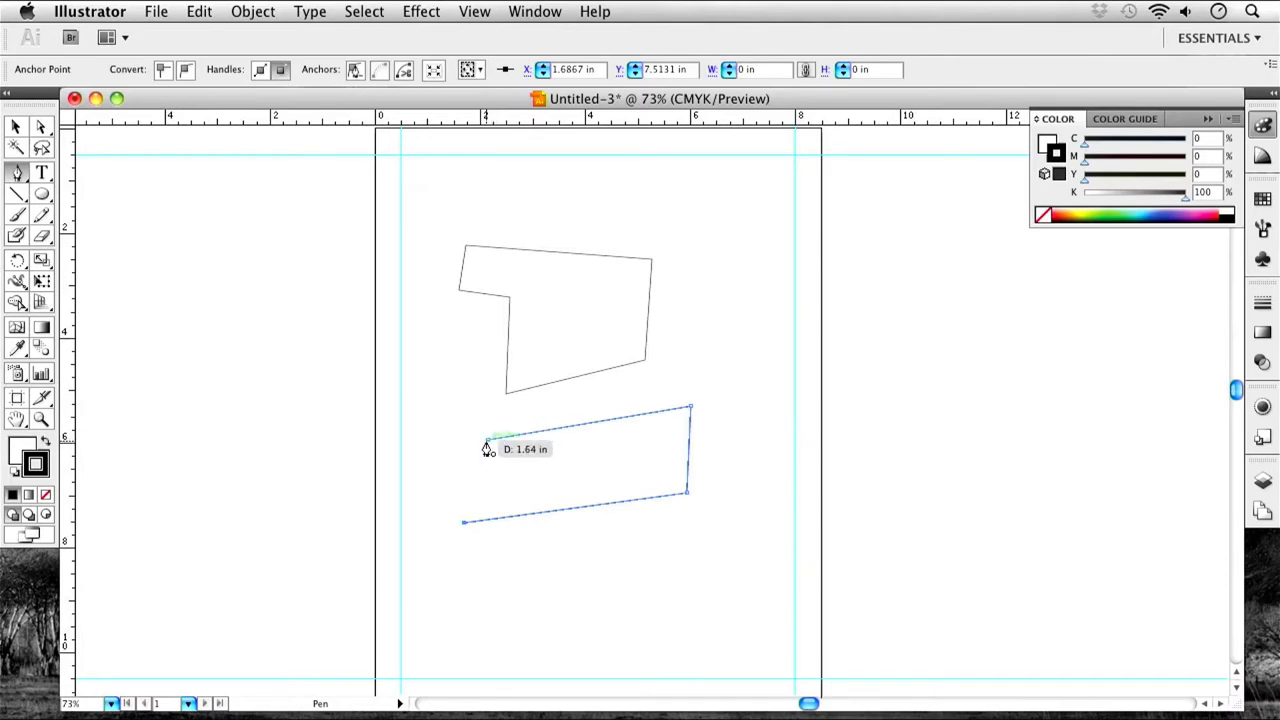
click(487, 441)
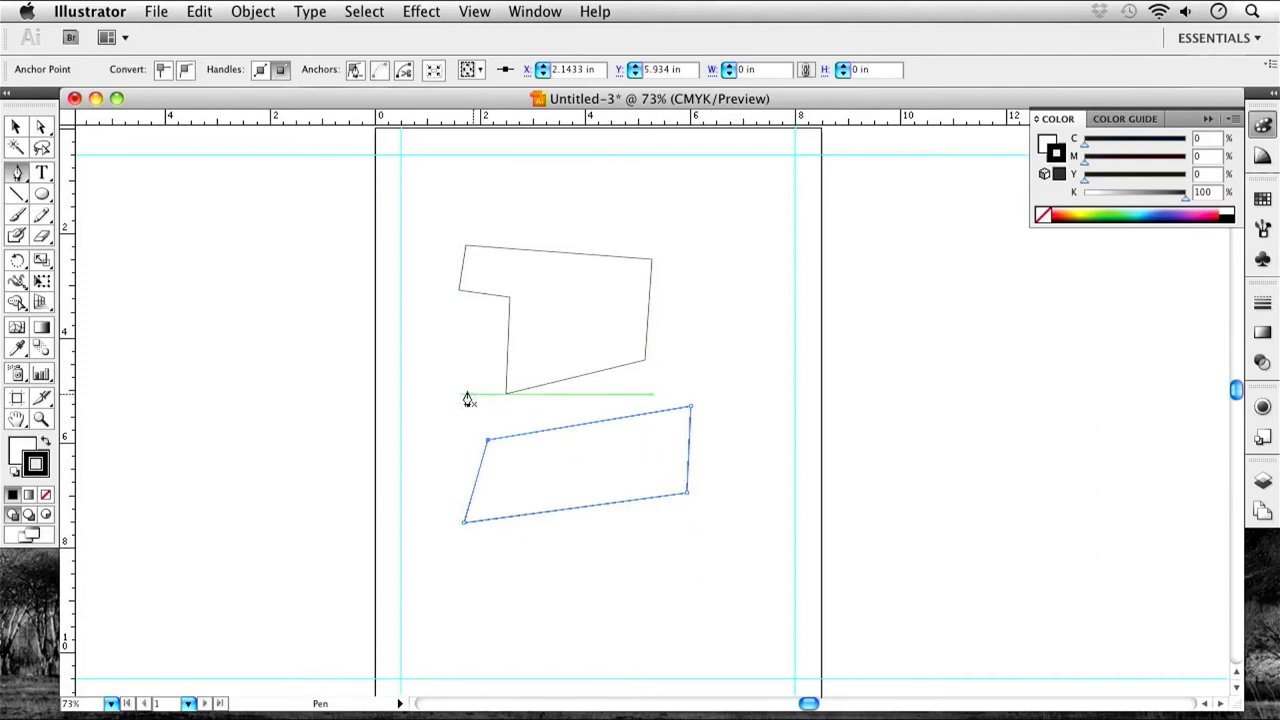
Add an anchor point near the middle of each side of the four-sided shape.
click(565, 427)
click(577, 507)
click(476, 479)
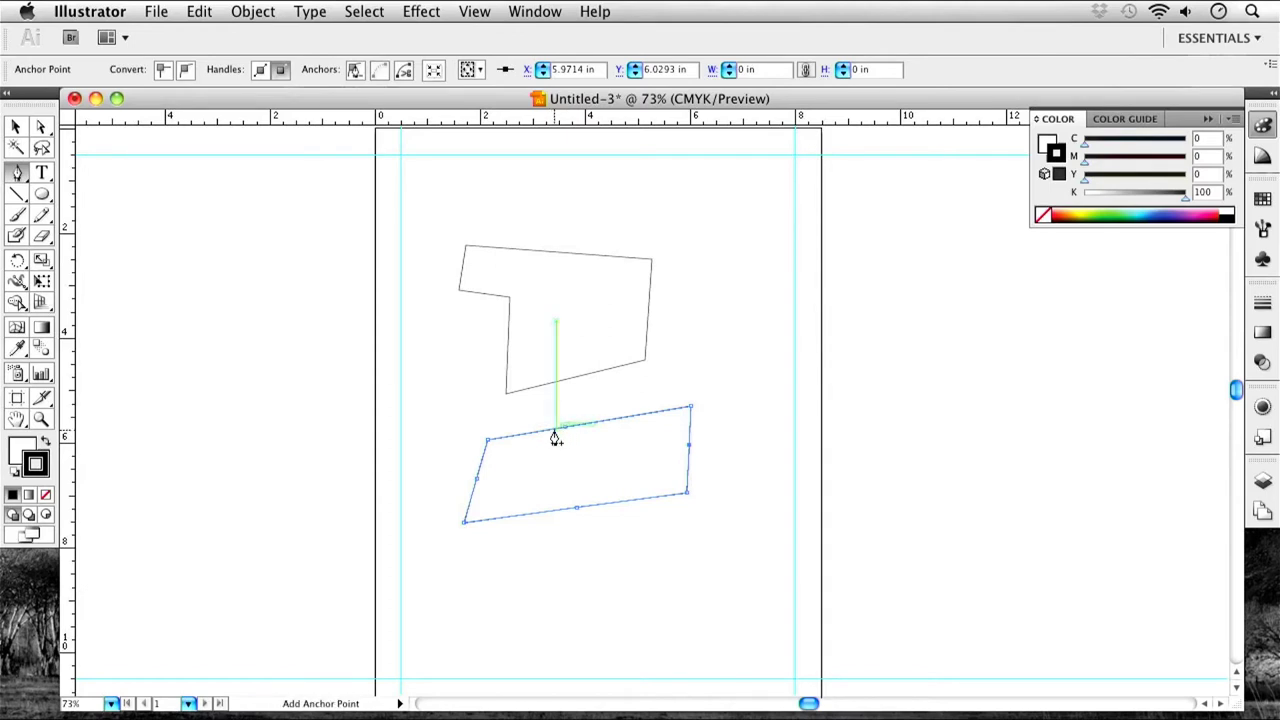
Delete the four original corner anchor points of the lower shape, leaving only the added mid-side points.
click(487, 442)
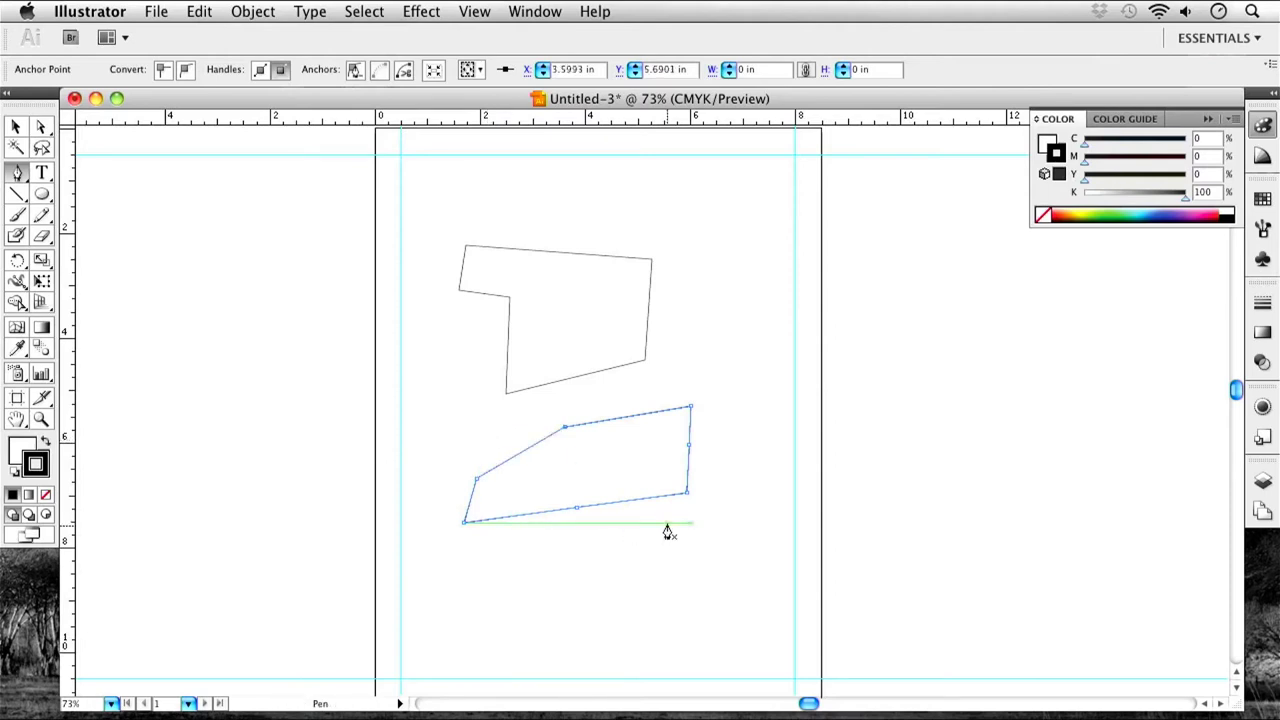
click(688, 494)
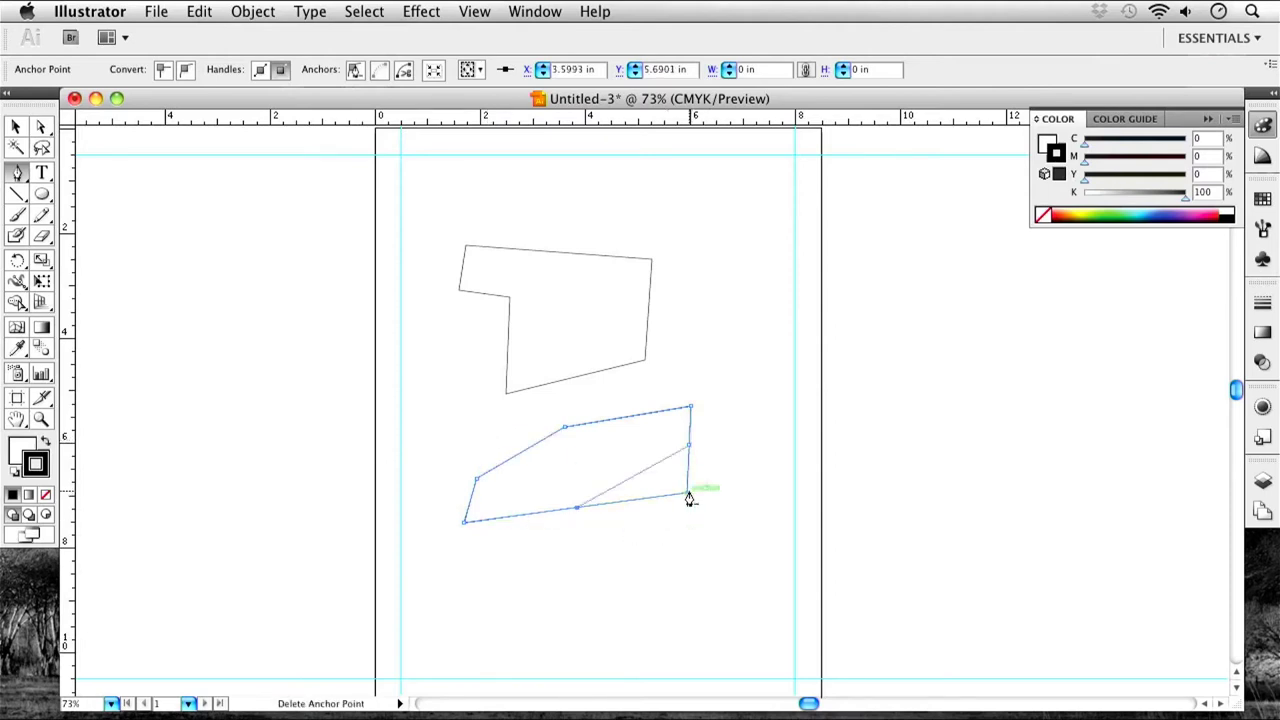
click(690, 409)
click(464, 522)
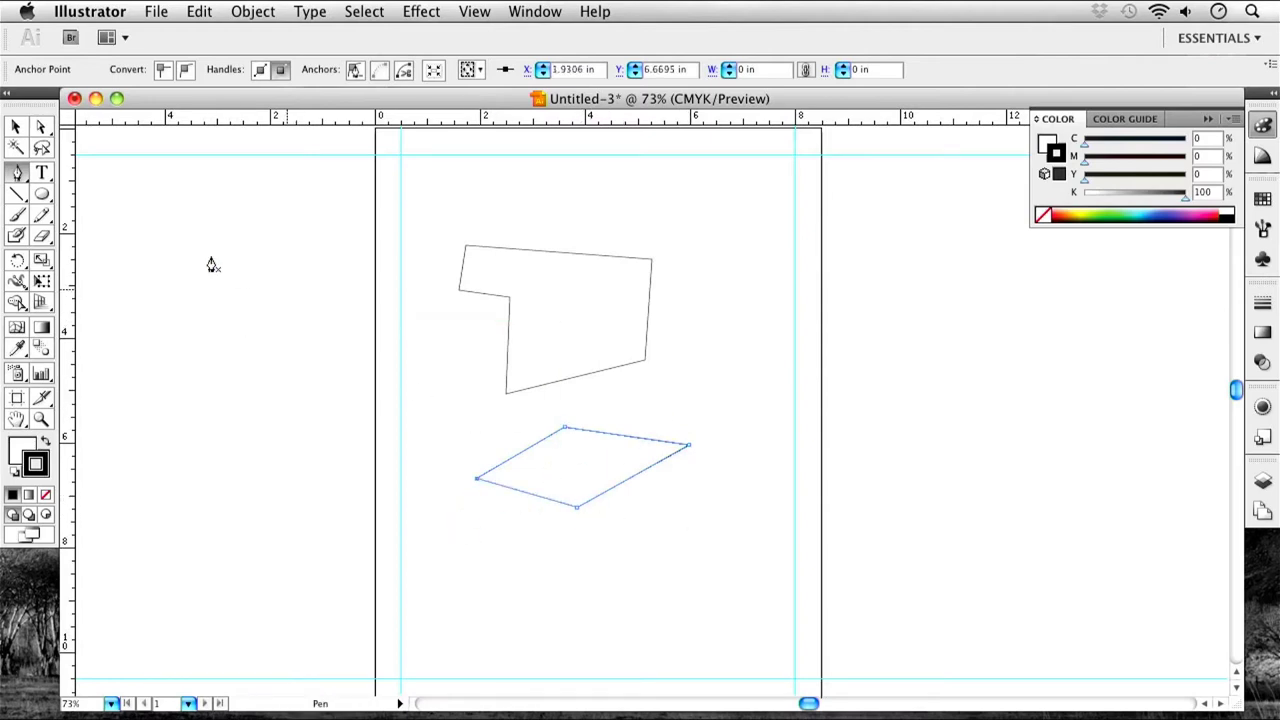
Select both pen-drawn shapes and delete them from the artboard.
click(20, 175)
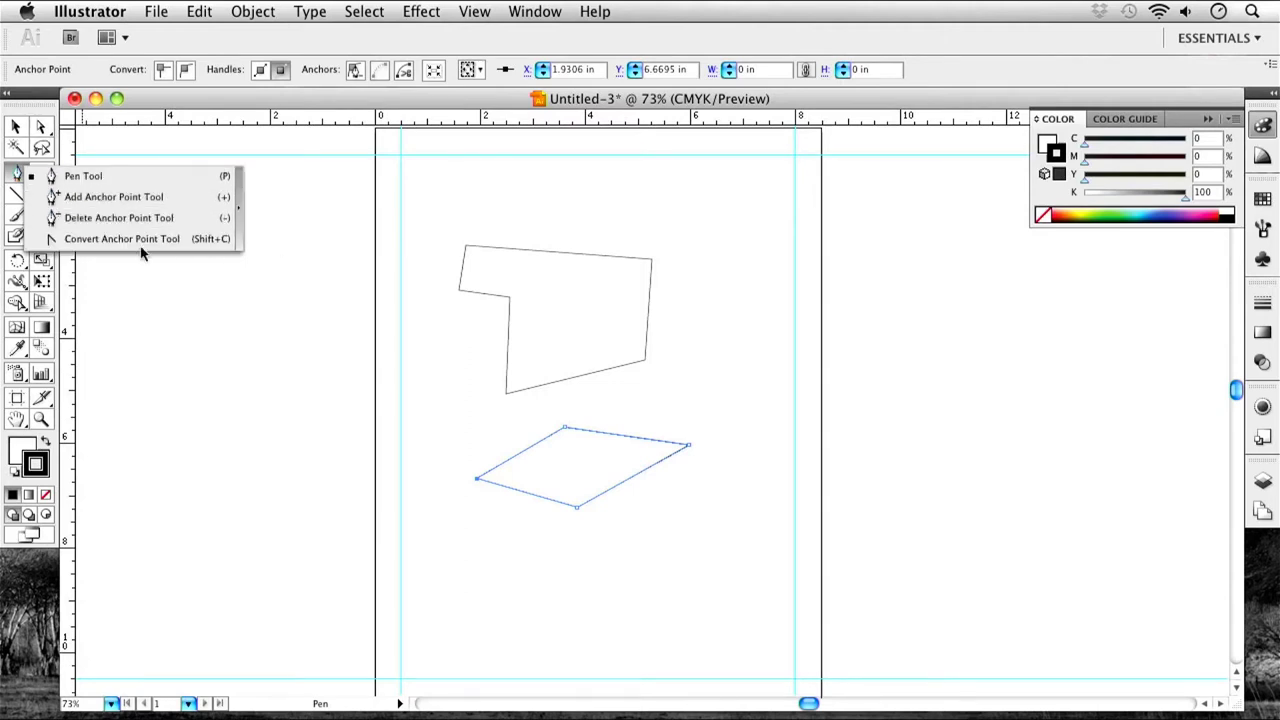
click(63, 177)
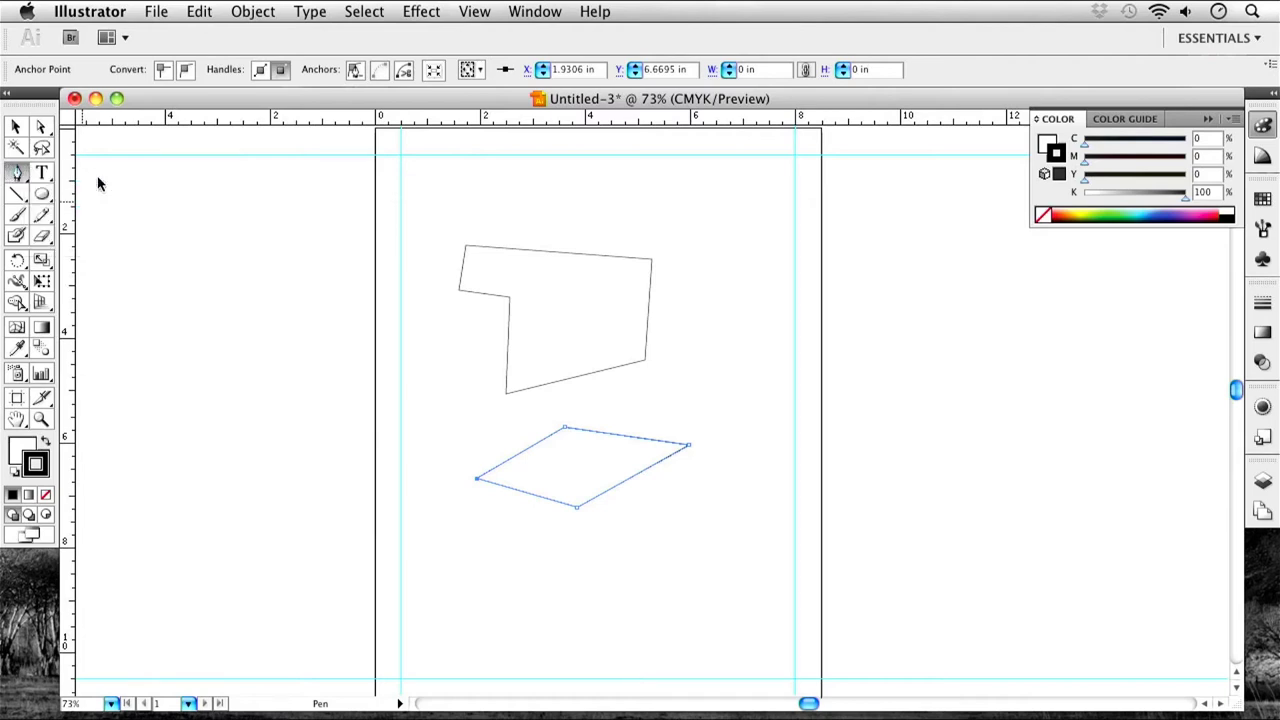
click(16, 127)
drag(650, 570, 491, 322)
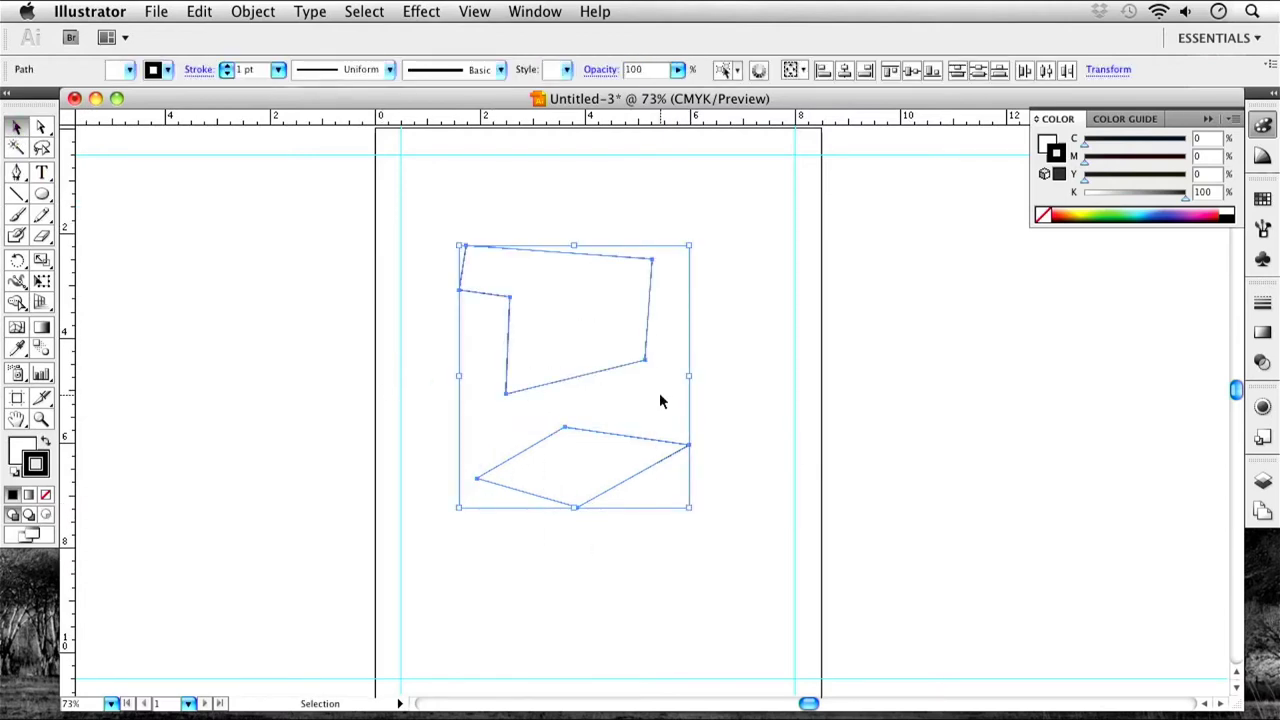
key(Delete)
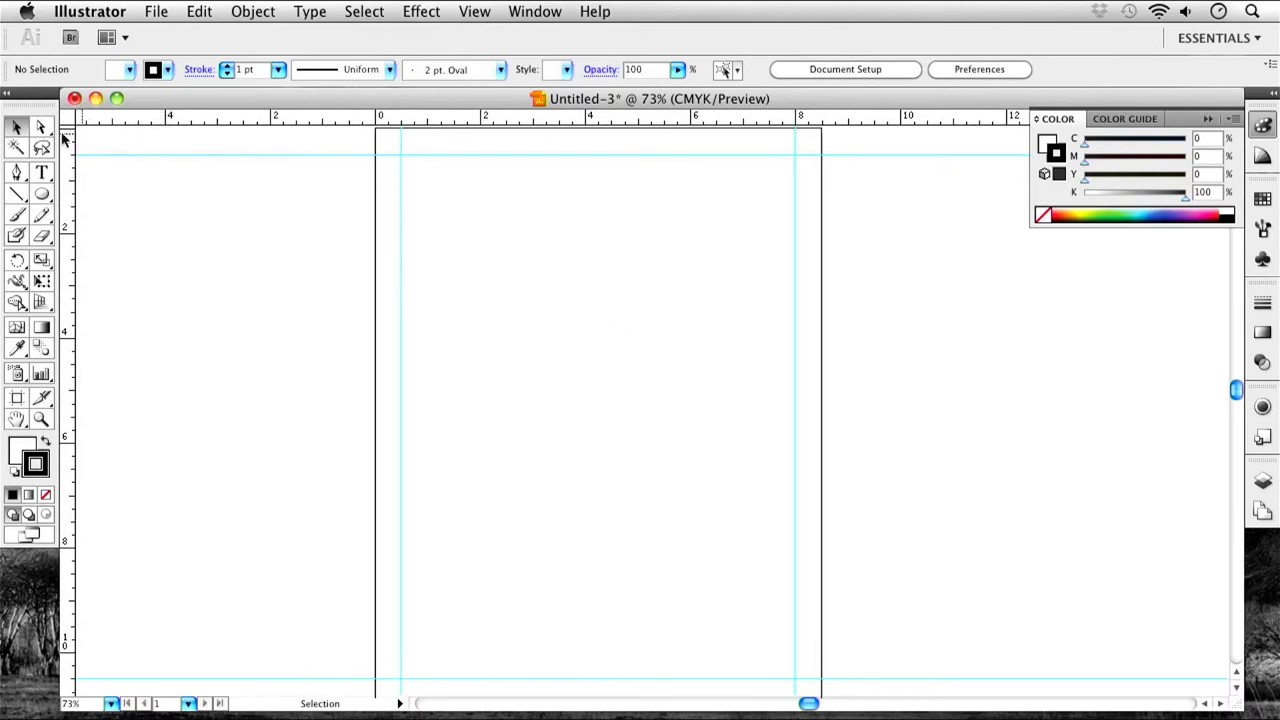
Draw a closed triangle with the Pen tool in the artboard's upper half, starting at about X 2.54 in, Y 1.88 in.
click(16, 172)
click(509, 228)
click(674, 261)
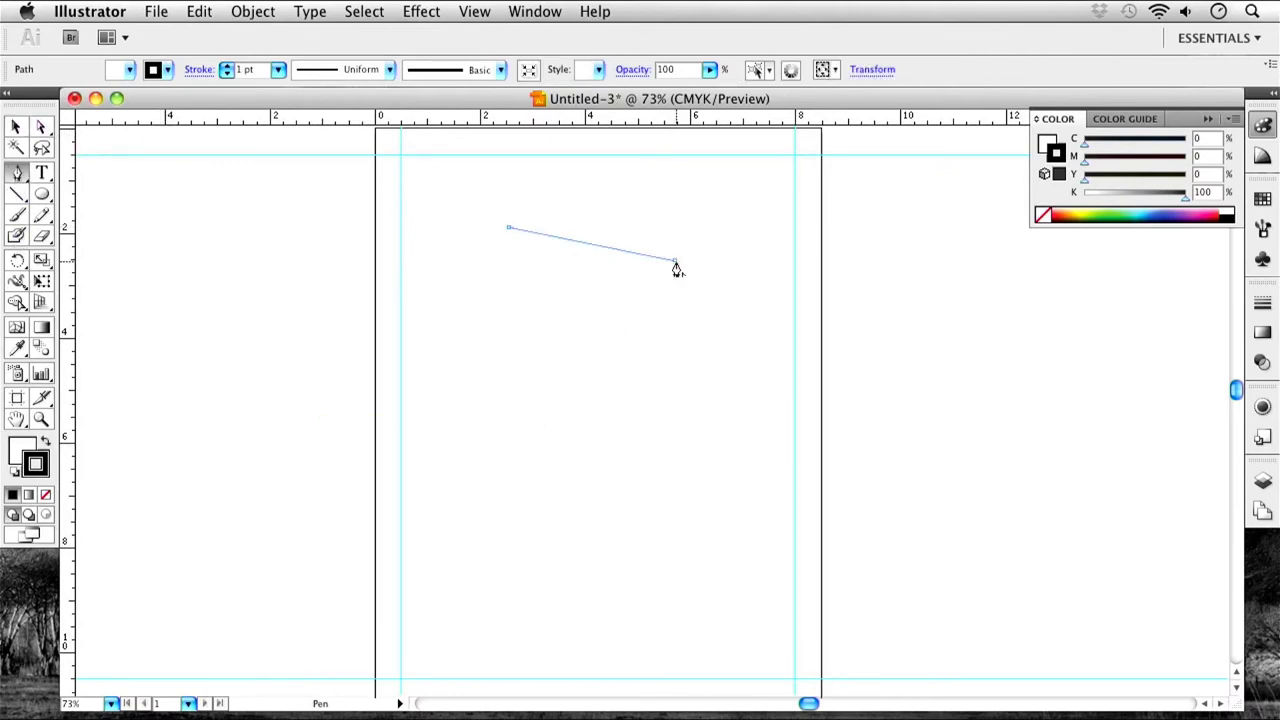
click(556, 429)
click(509, 228)
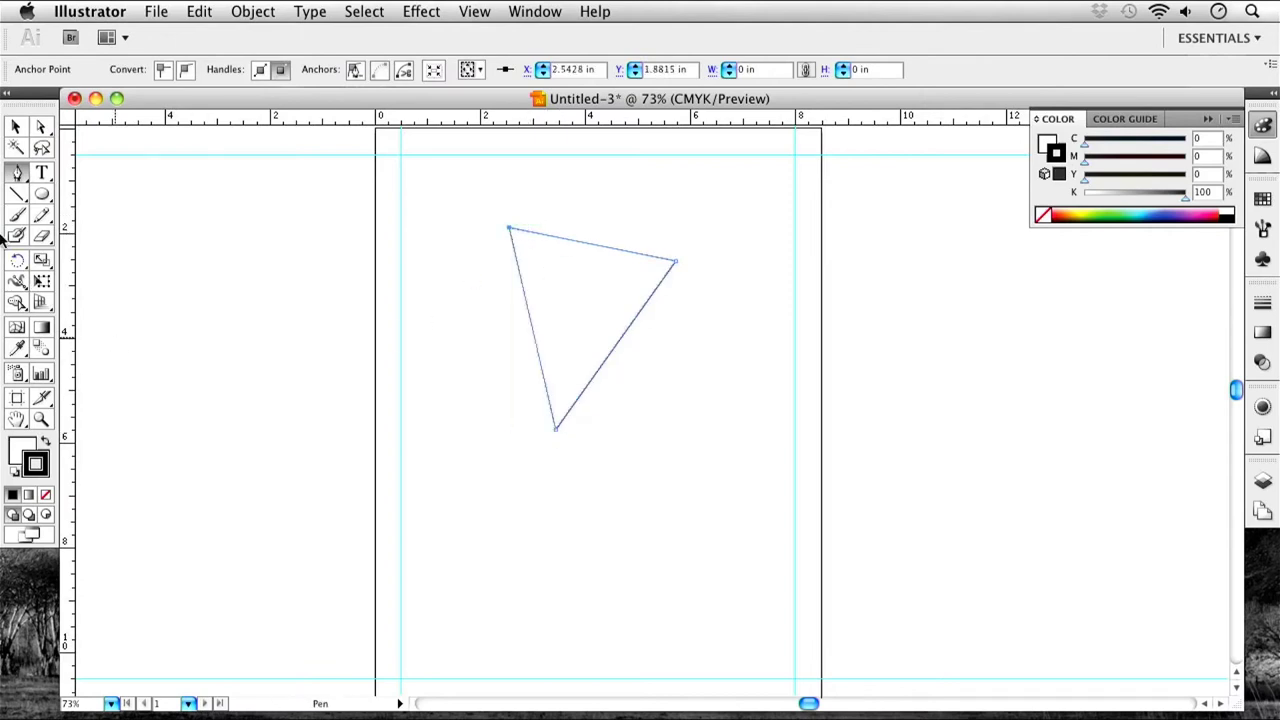
Move the triangle's right corner anchor downward to about X 5.93 in, Y 3.42 in using Direct Selection.
click(41, 127)
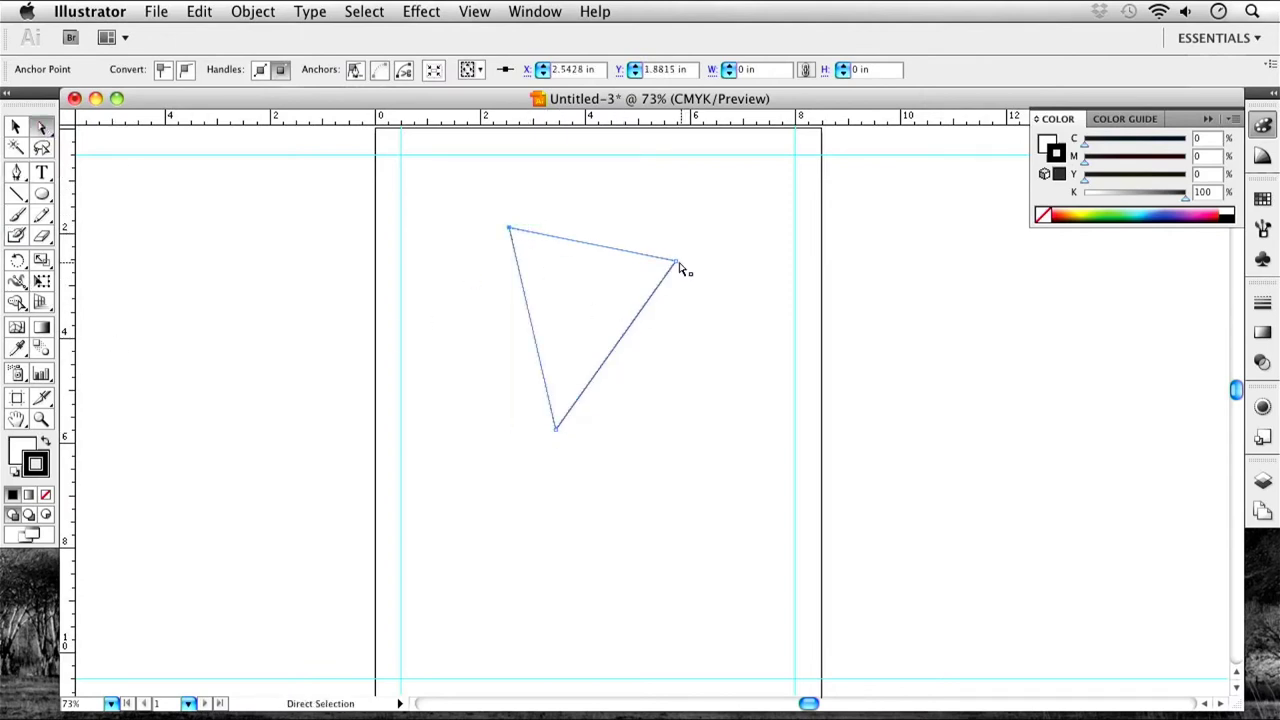
drag(675, 262, 694, 318)
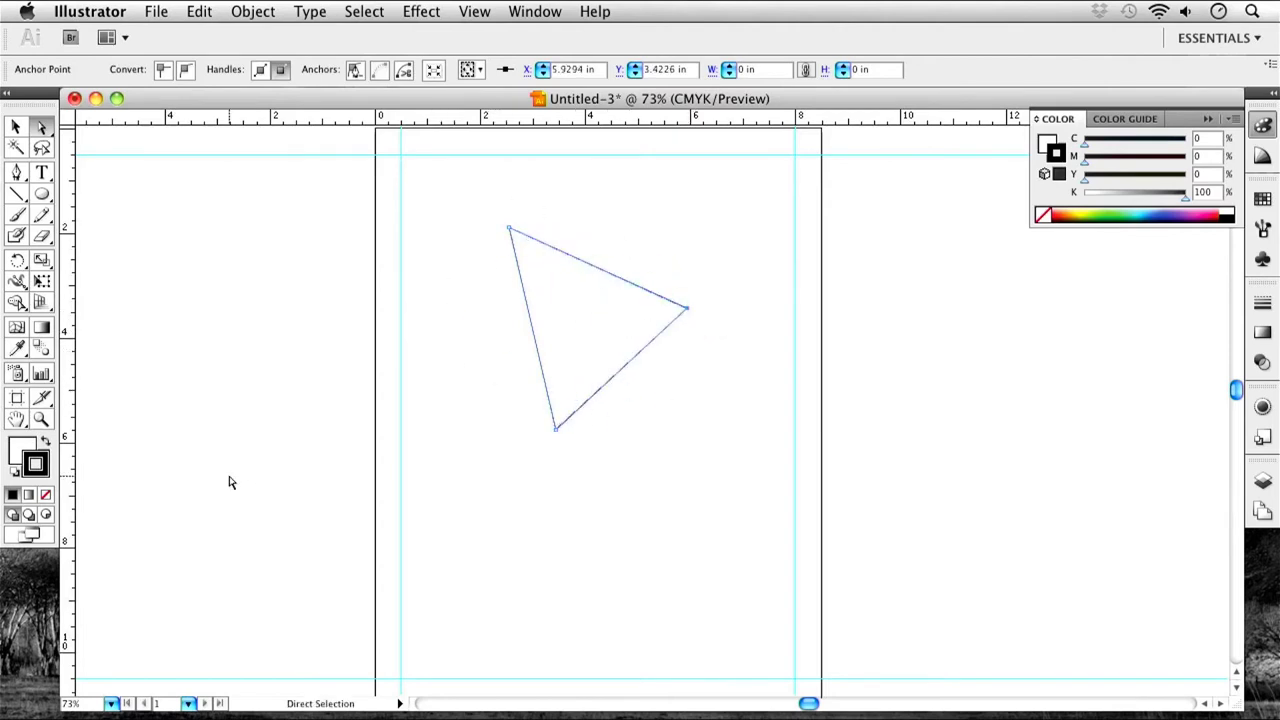
Fill the triangle with purple, about C 45%, M 74%, Y 0%, K 0%, and make the stroke colour active.
double_click(22, 452)
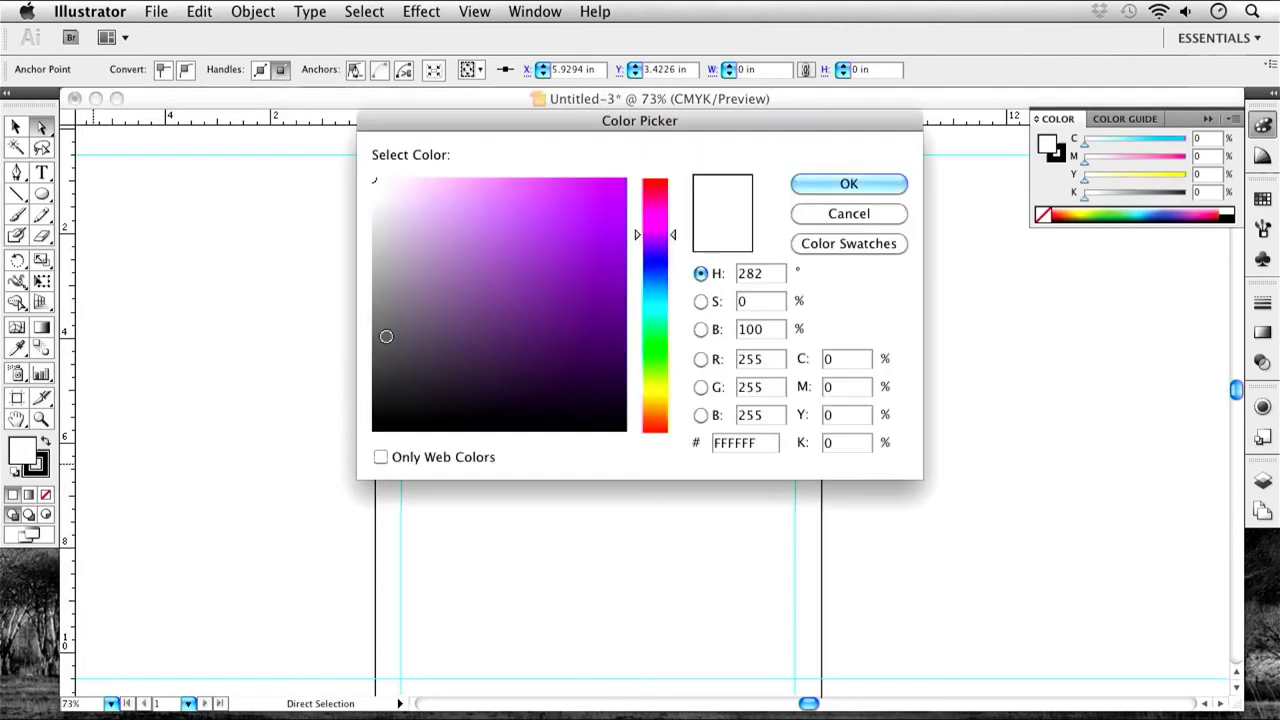
click(446, 266)
click(549, 181)
click(850, 184)
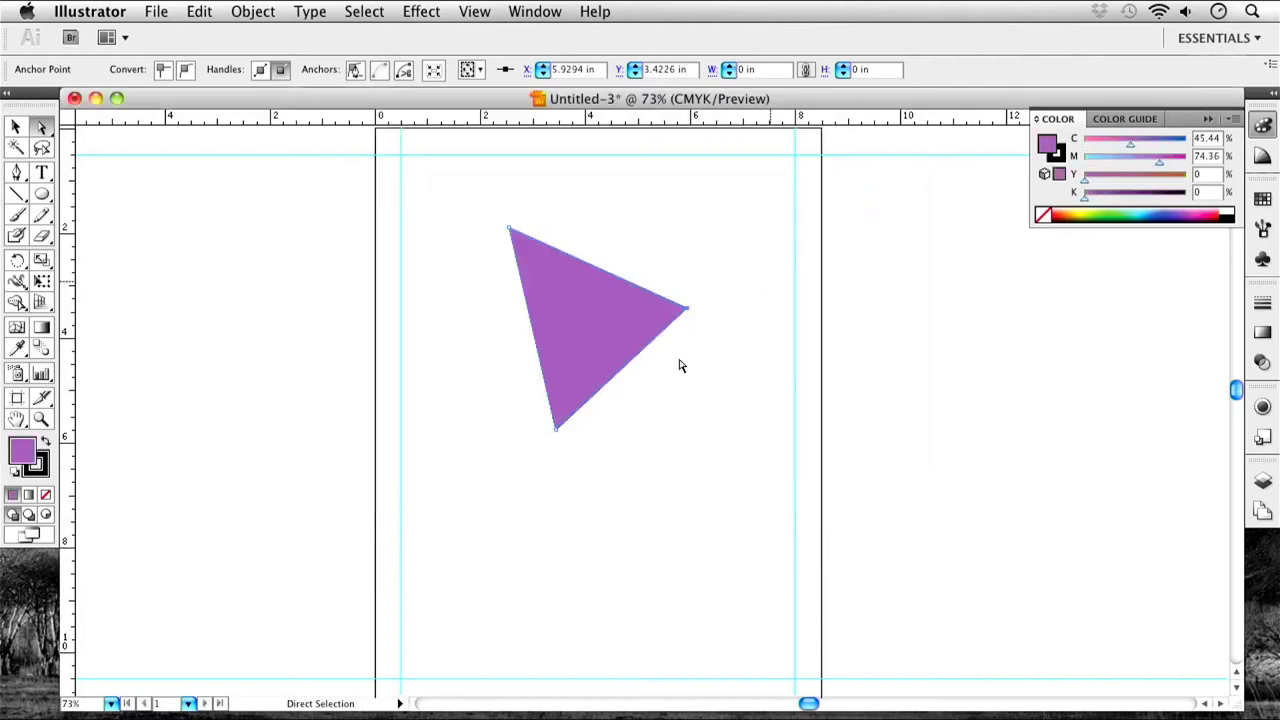
click(40, 466)
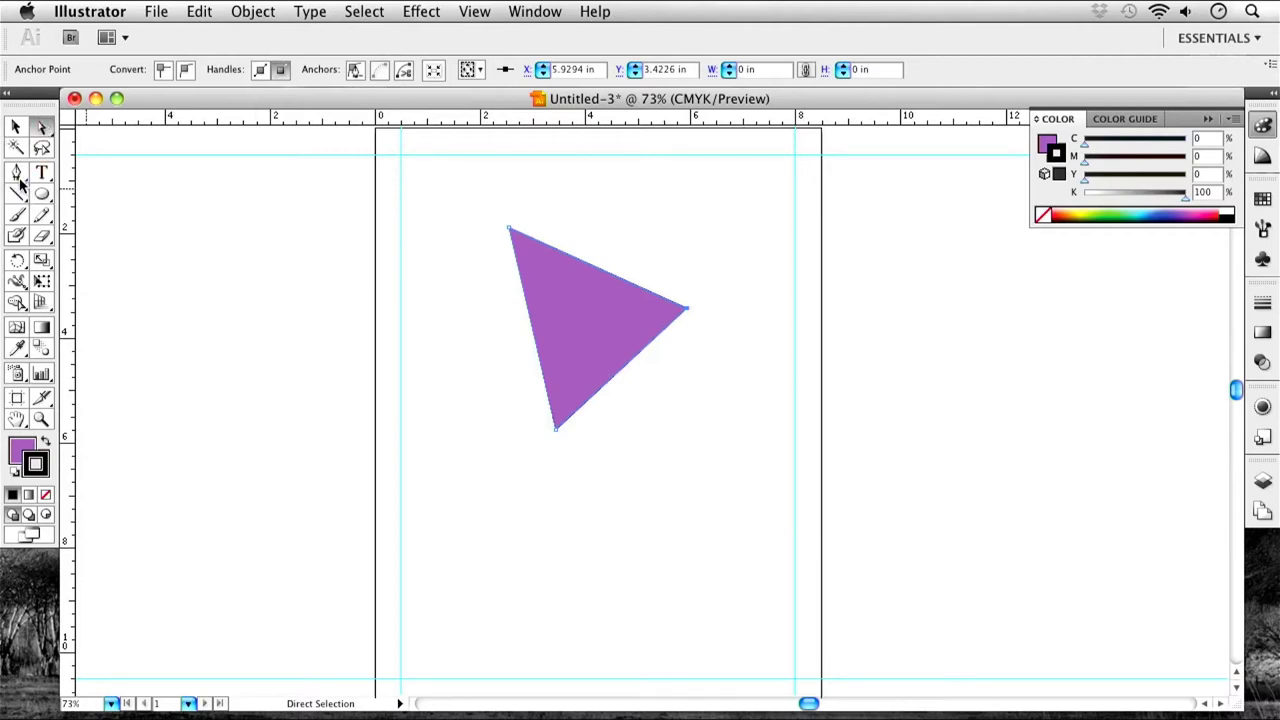
Delete the purple triangle and set the default fill to none, with the black stroke active.
click(15, 127)
key(Delete)
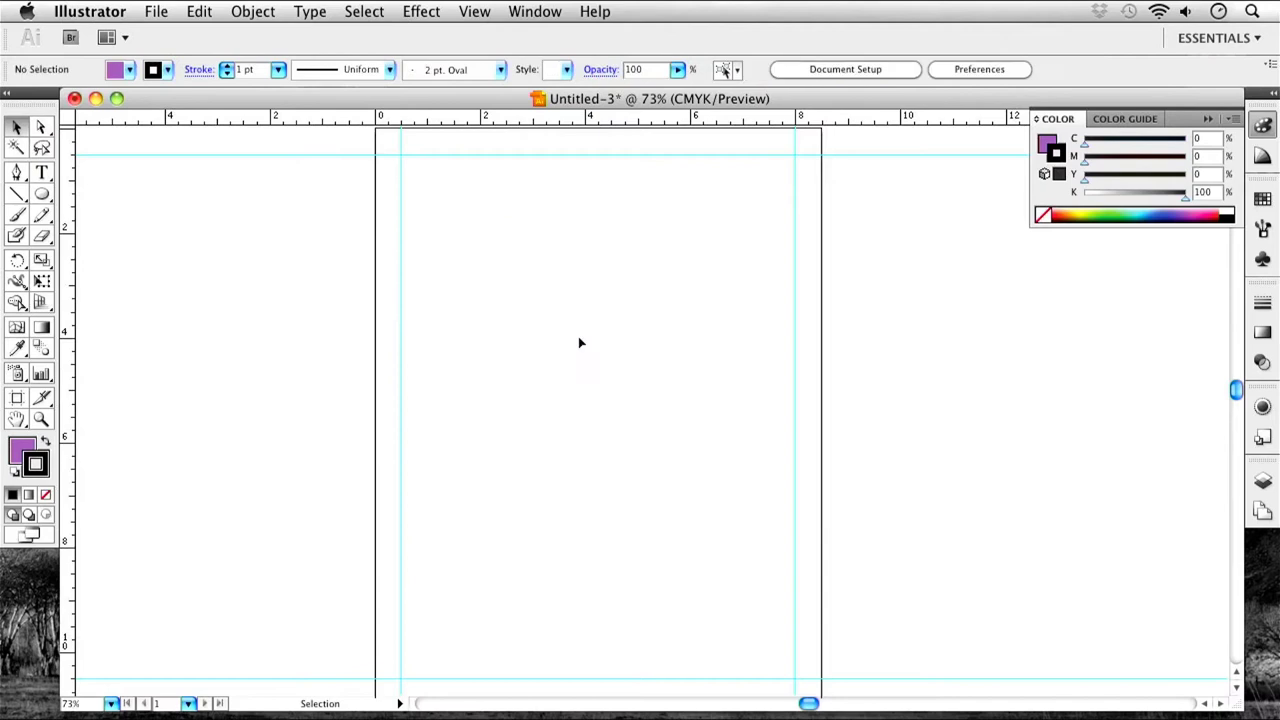
click(21, 450)
click(45, 494)
click(46, 469)
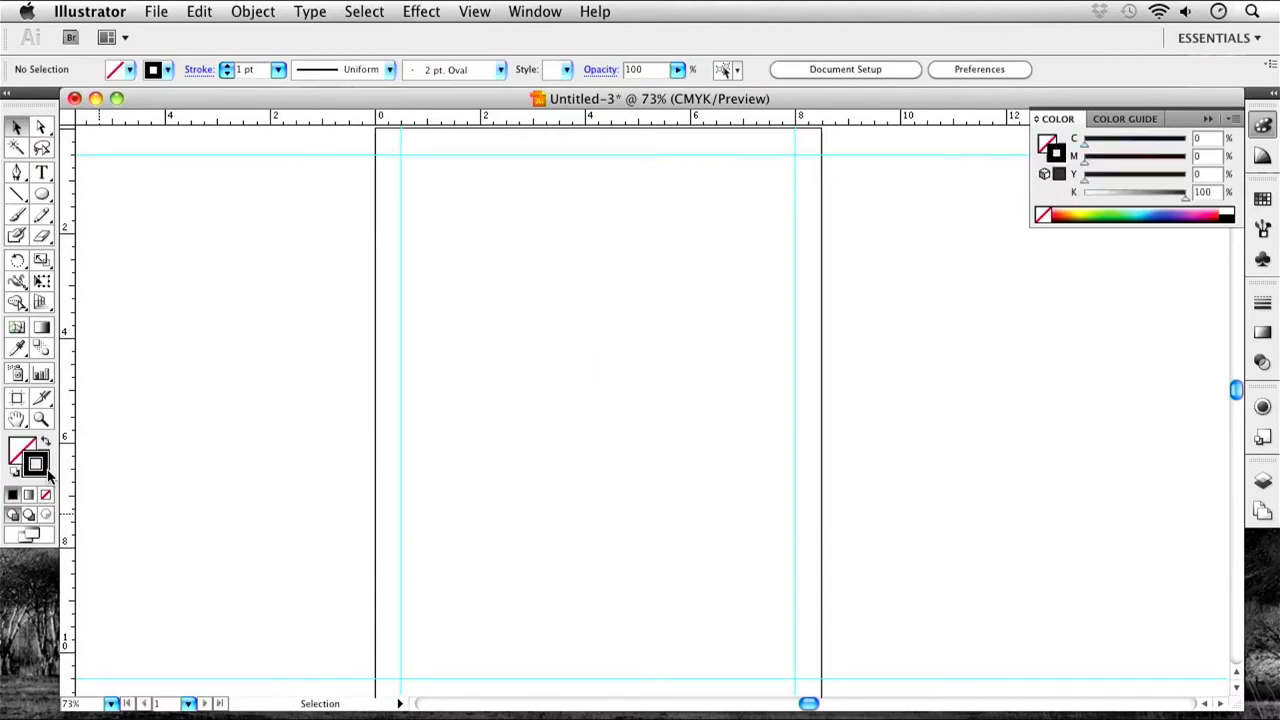
click(16, 173)
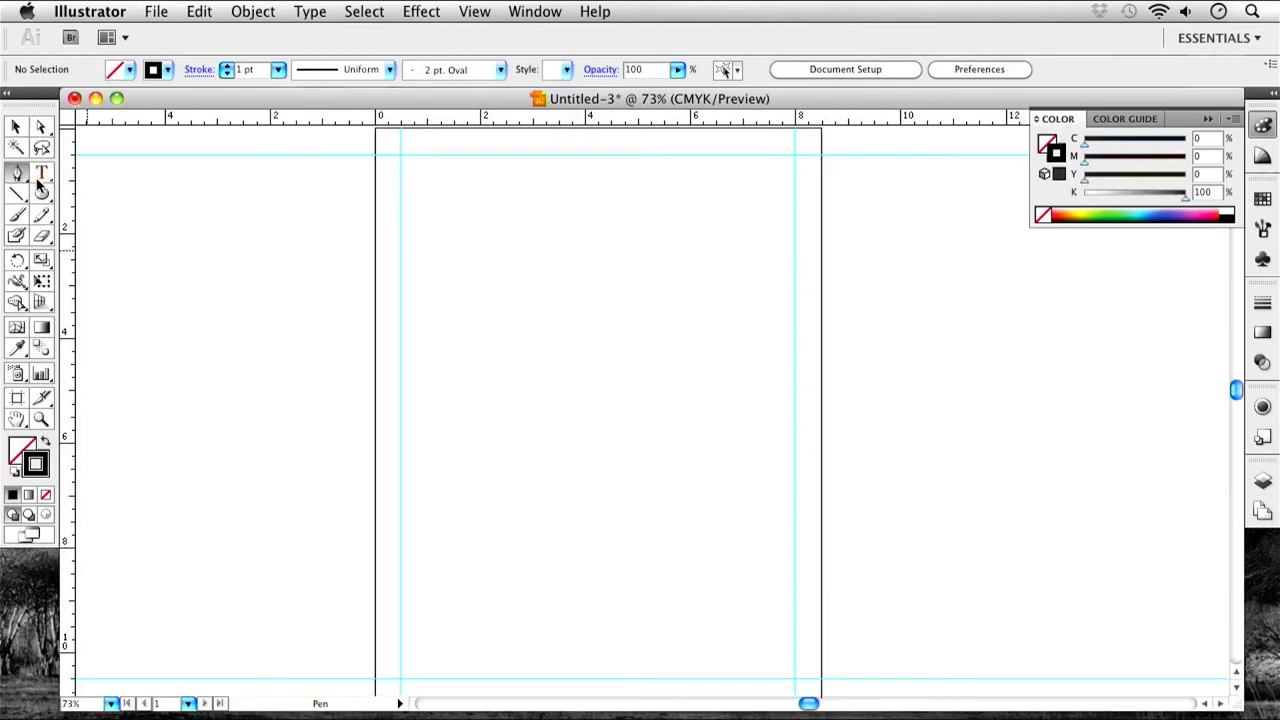
click(450, 268)
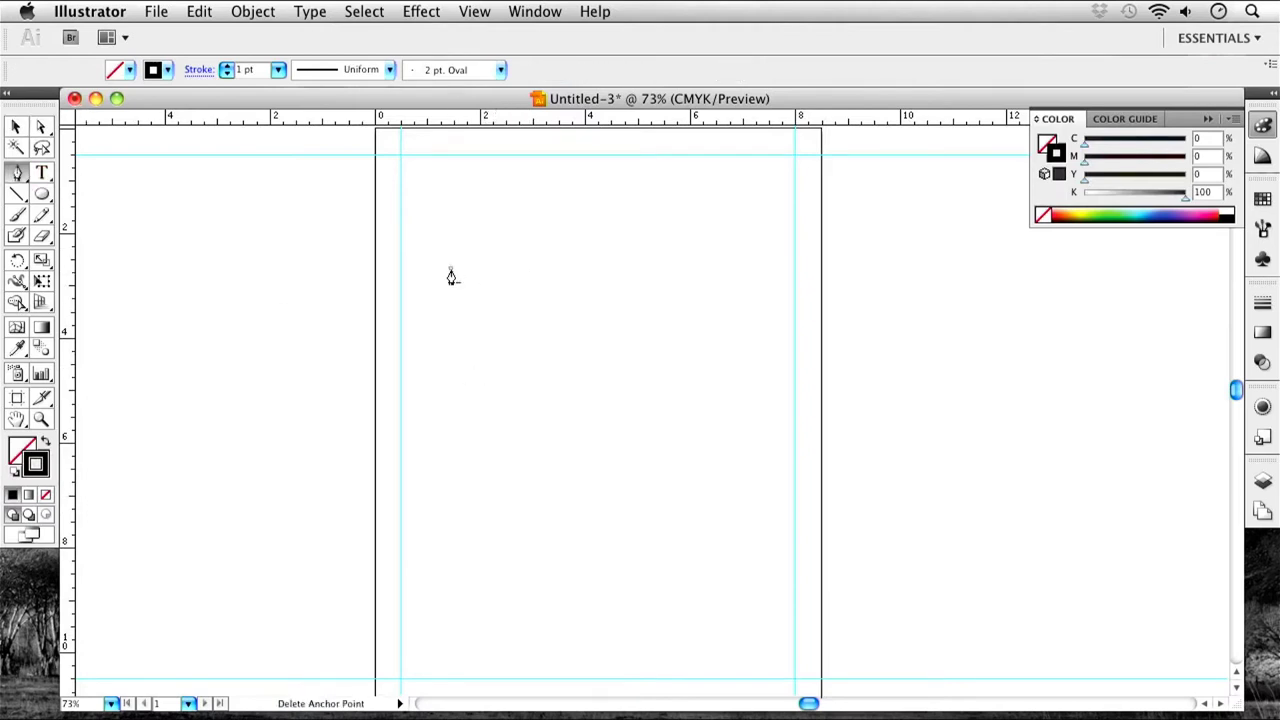
click(651, 243)
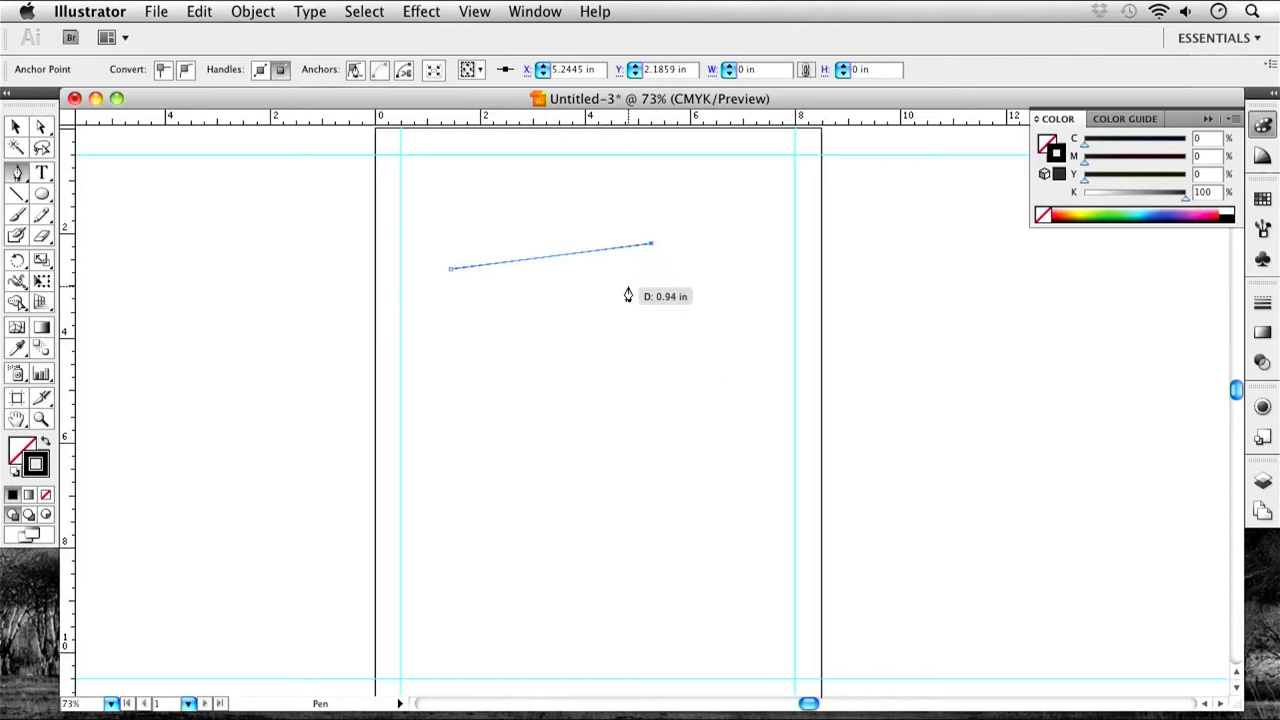
key(super+z)
key(super+z)
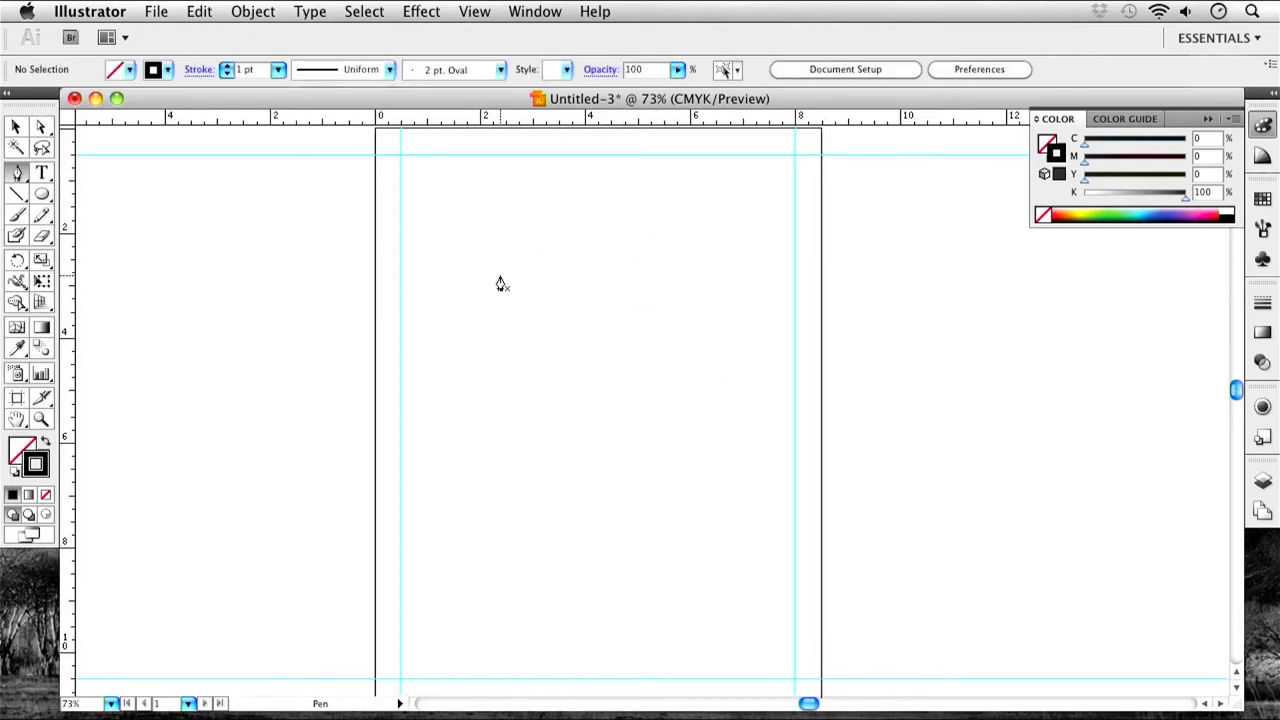
Draw an arched Pen curve ending in a smooth anchor at about X 4.83 in, Y 2.68 in, and undo the trial third anchor.
click(464, 259)
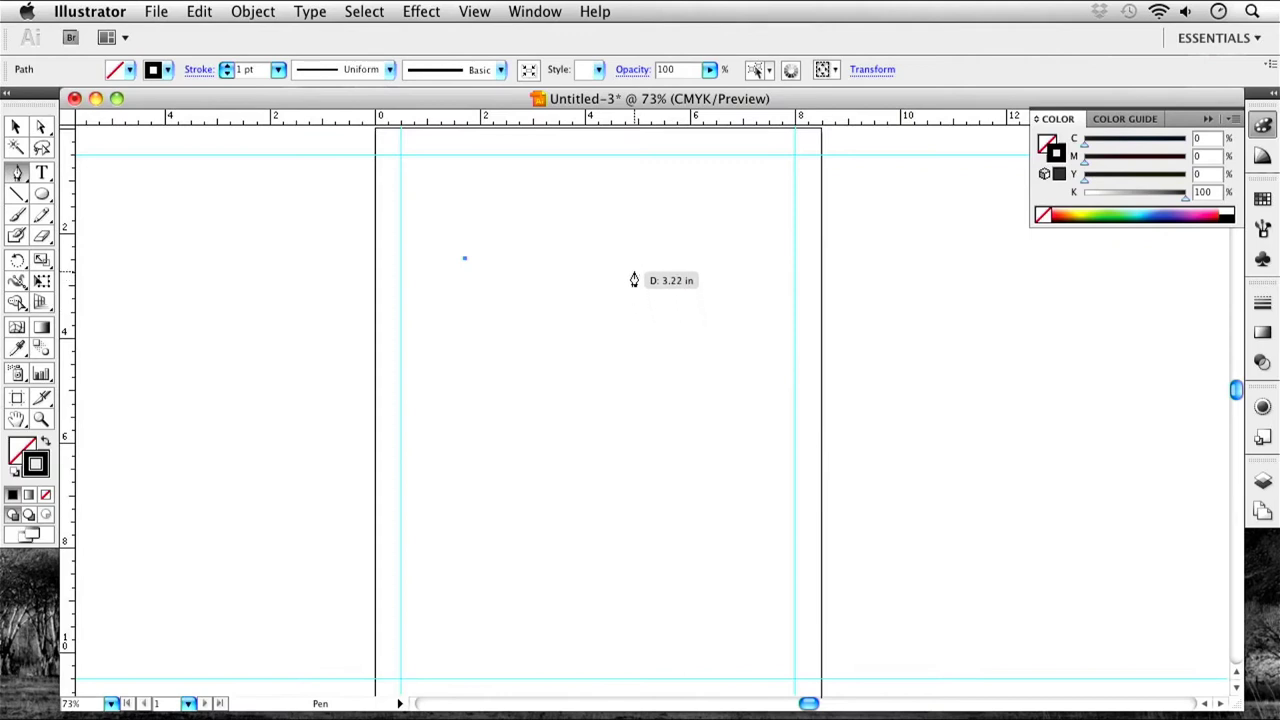
drag(628, 268, 699, 362)
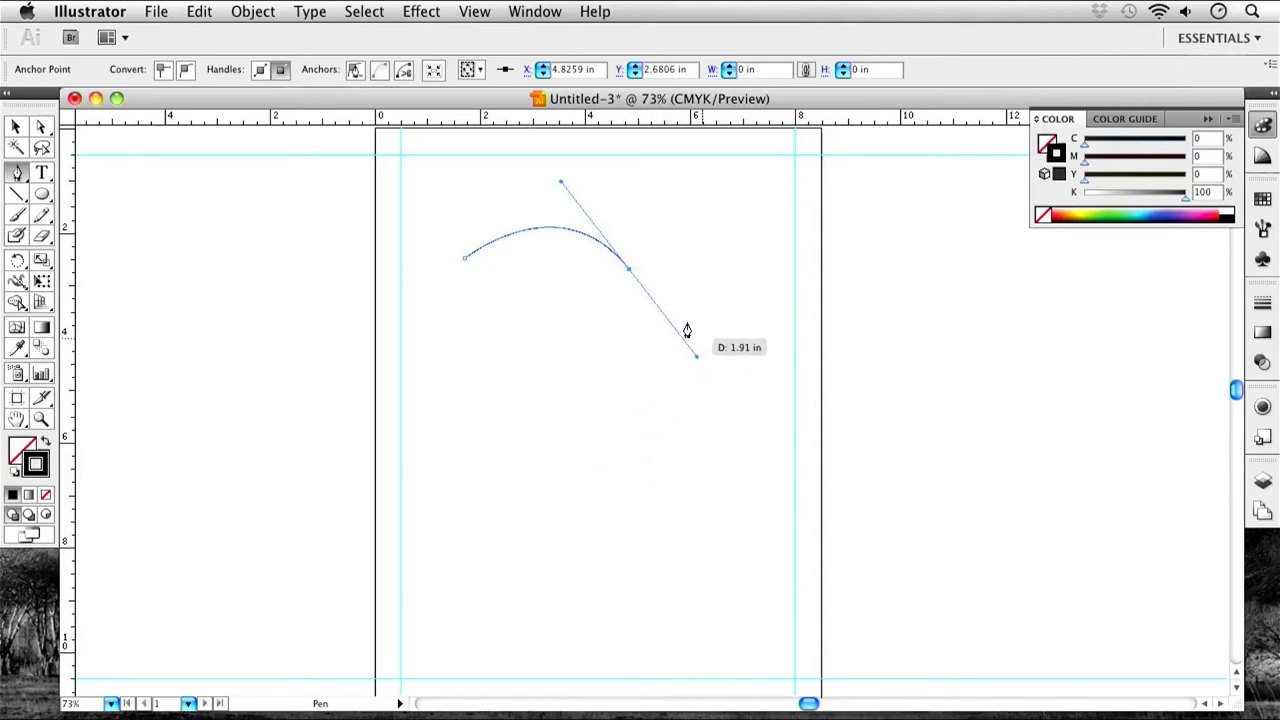
click(578, 425)
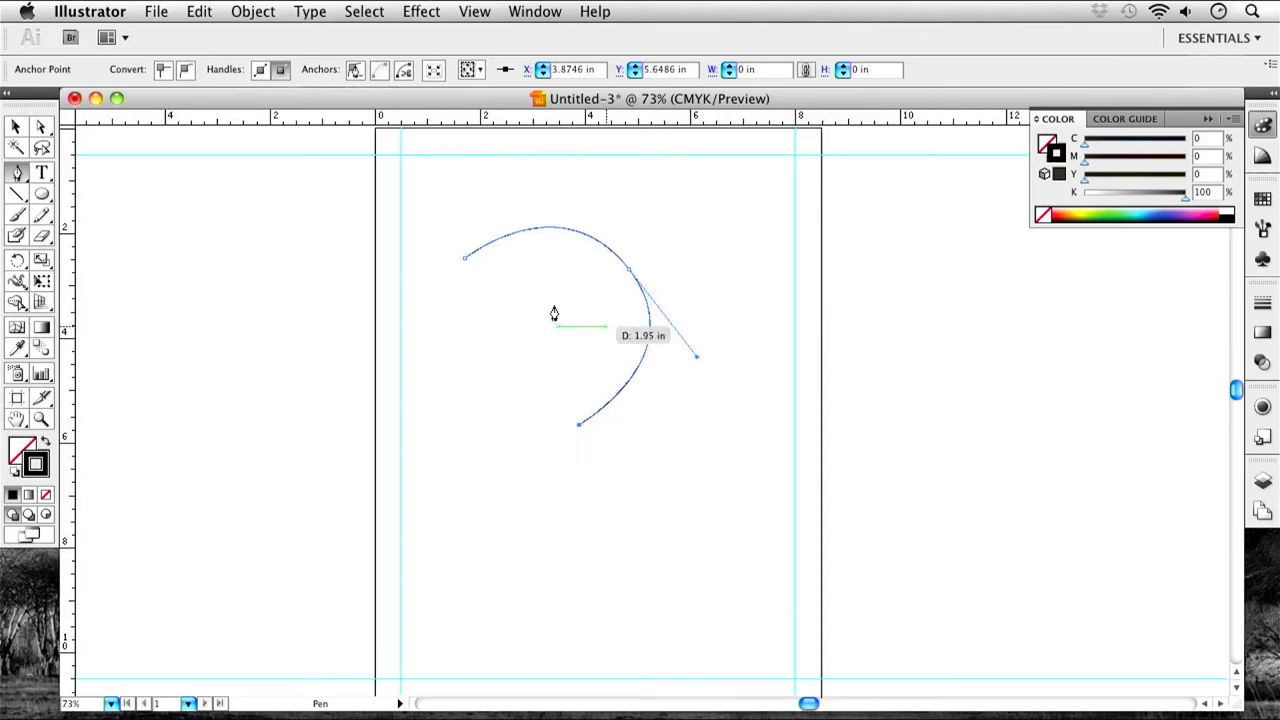
key(super+z)
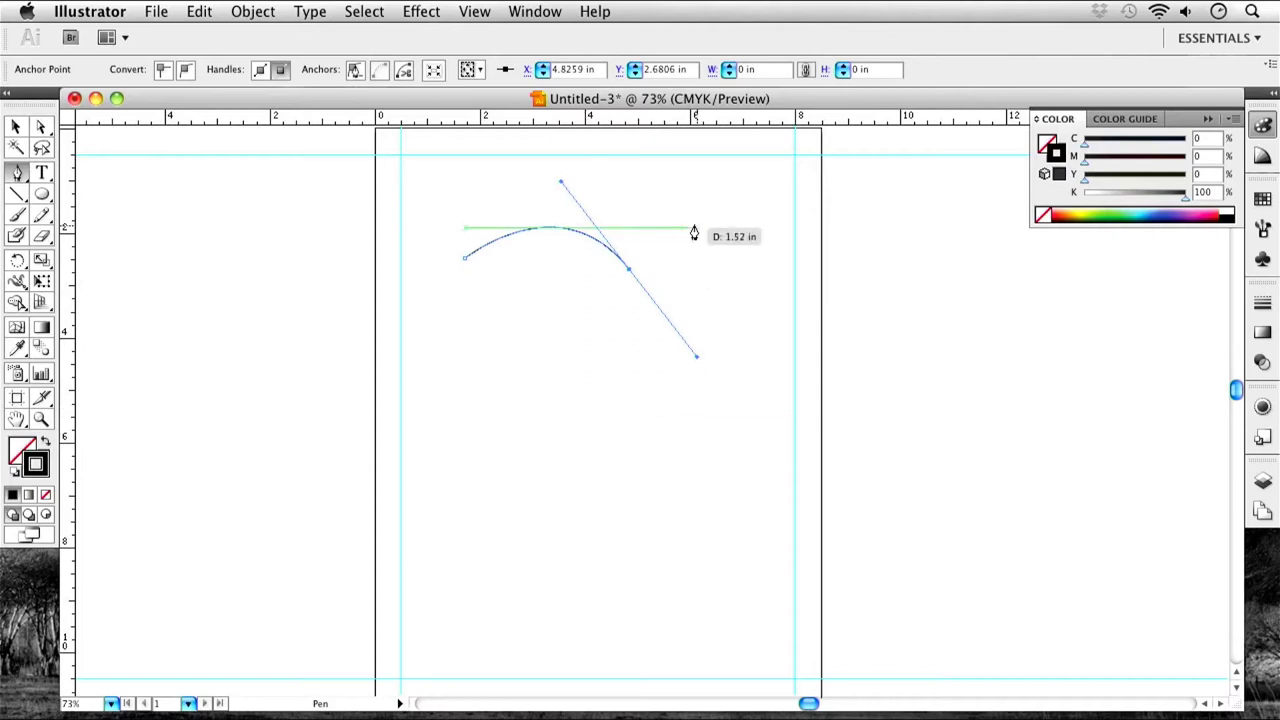
Extend the open curve with smooth anchors at about X 4.12 in, Y 5.5 in and X 3.23 in, Y 6.28 in.
click(593, 418)
drag(600, 433, 655, 538)
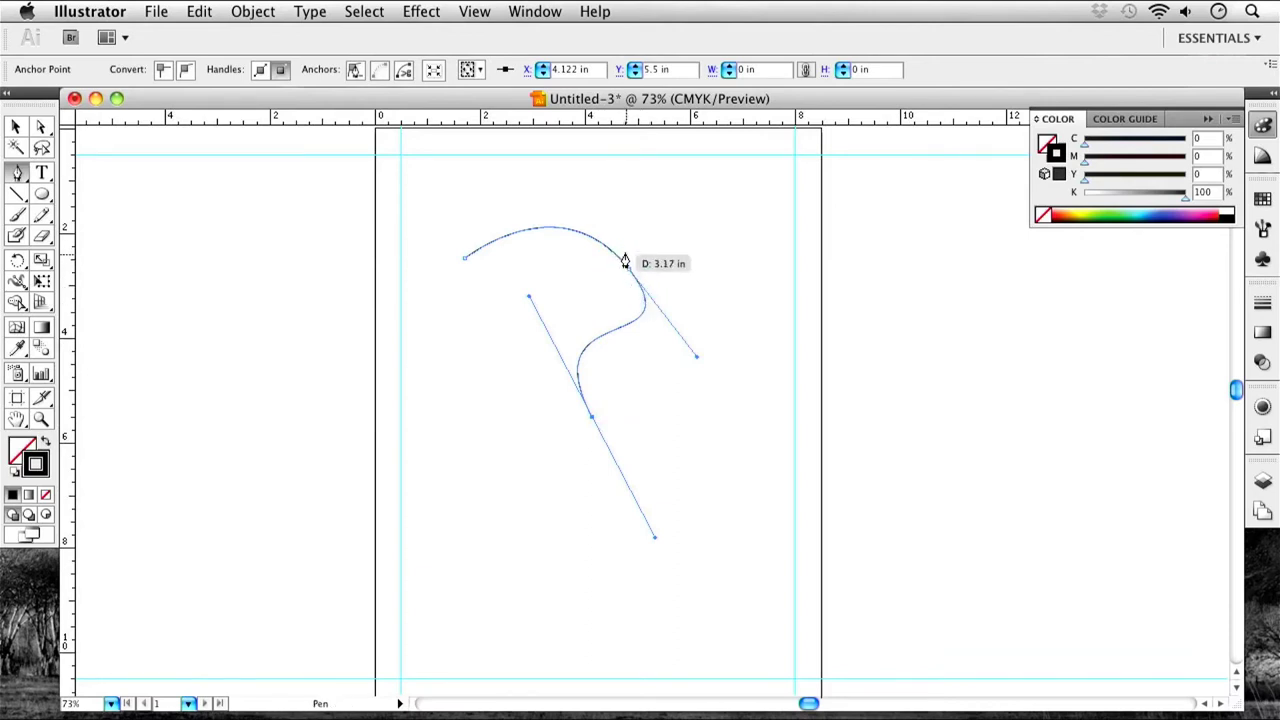
drag(682, 366, 697, 372)
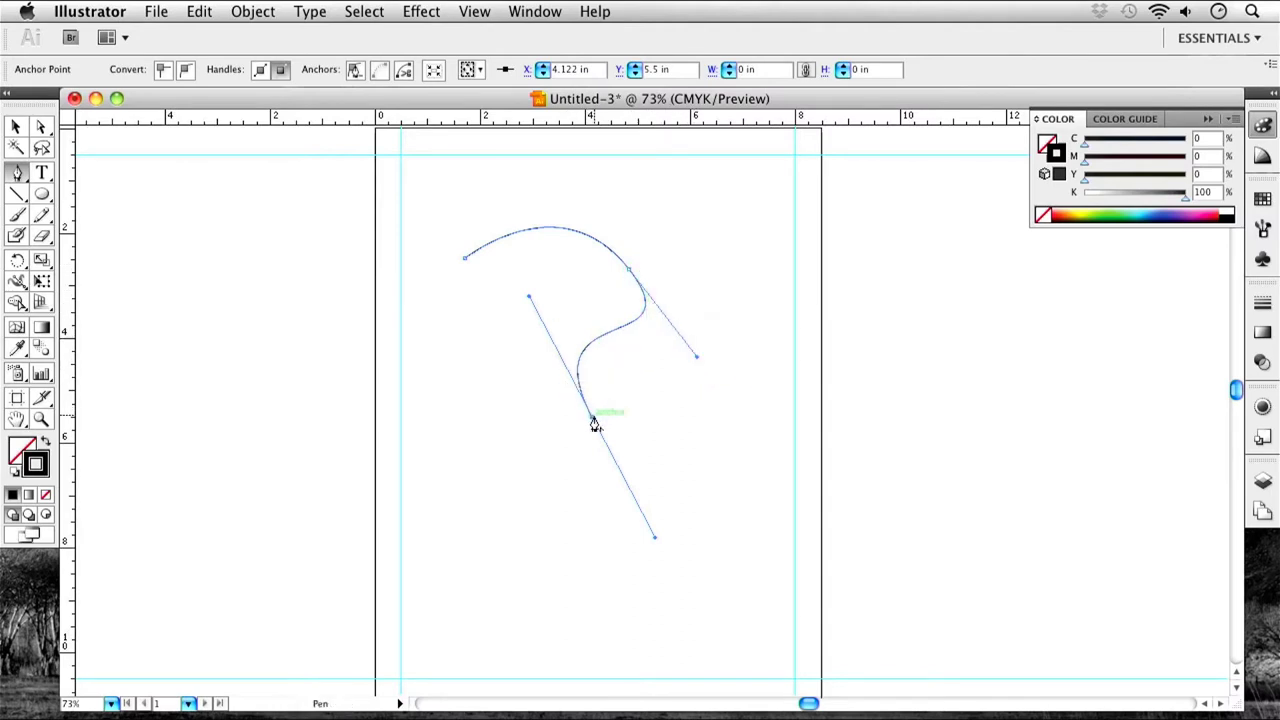
drag(592, 424, 530, 306)
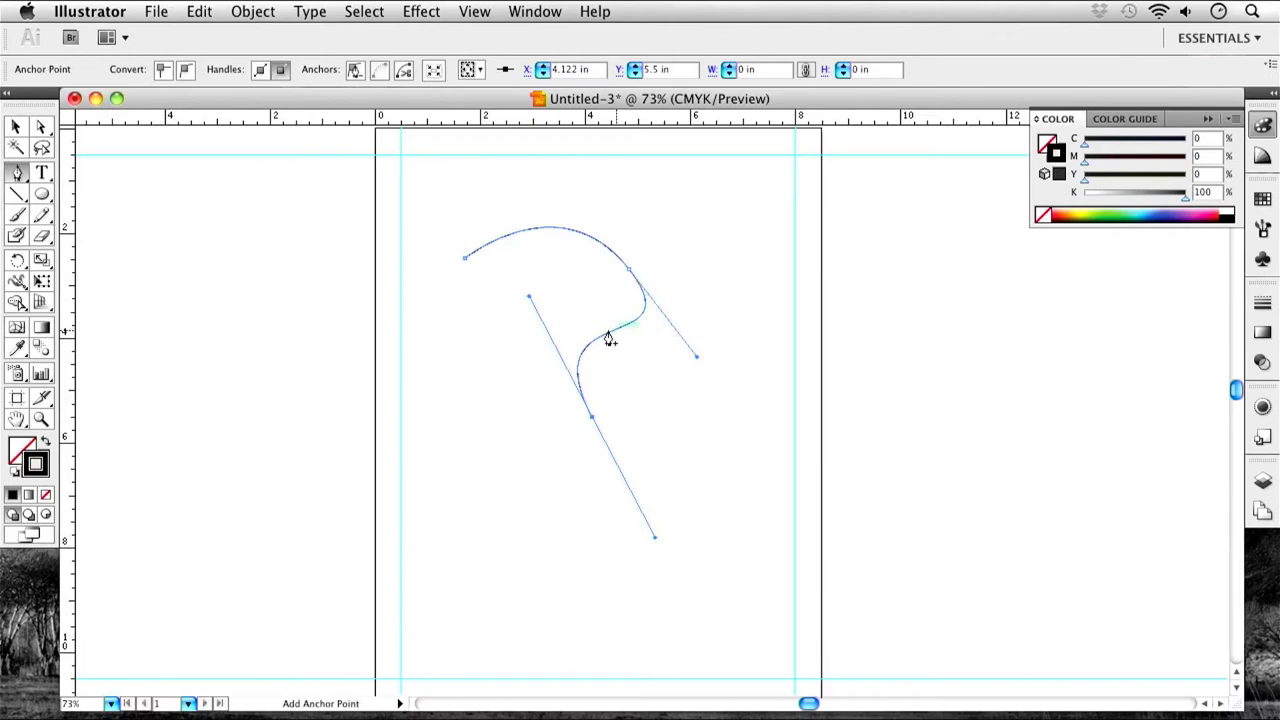
drag(570, 402, 606, 350)
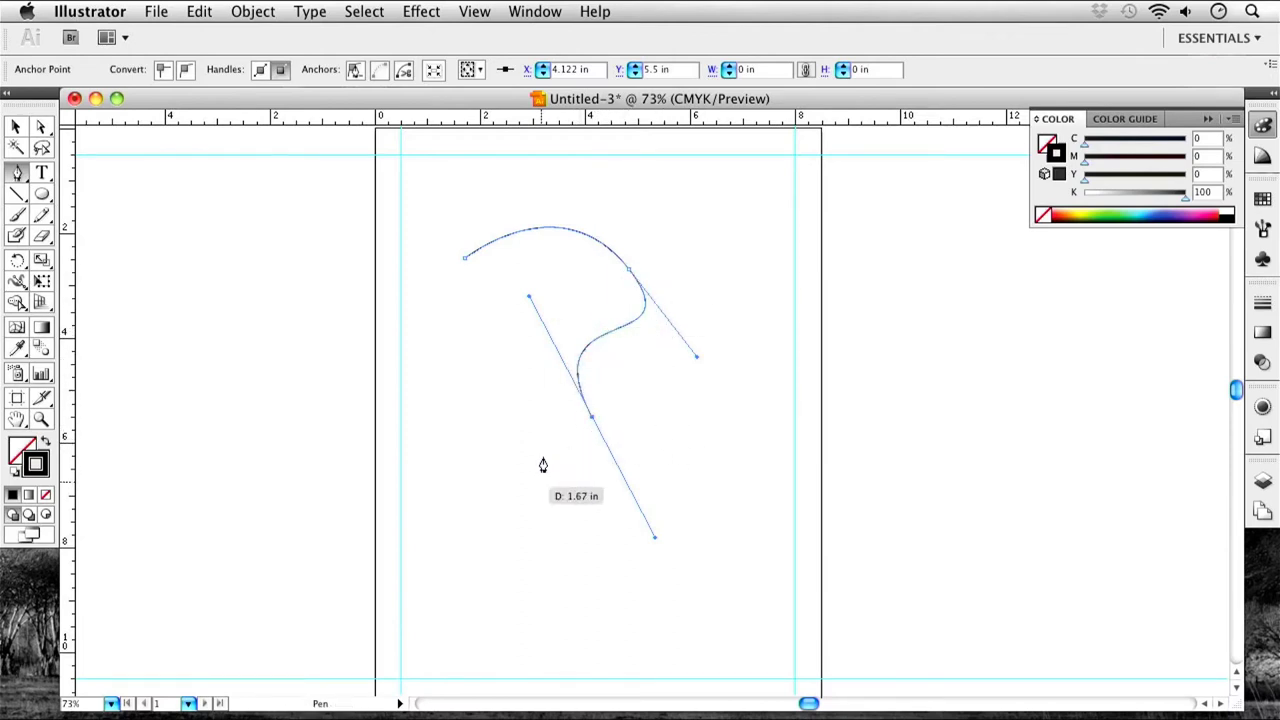
drag(545, 458, 527, 363)
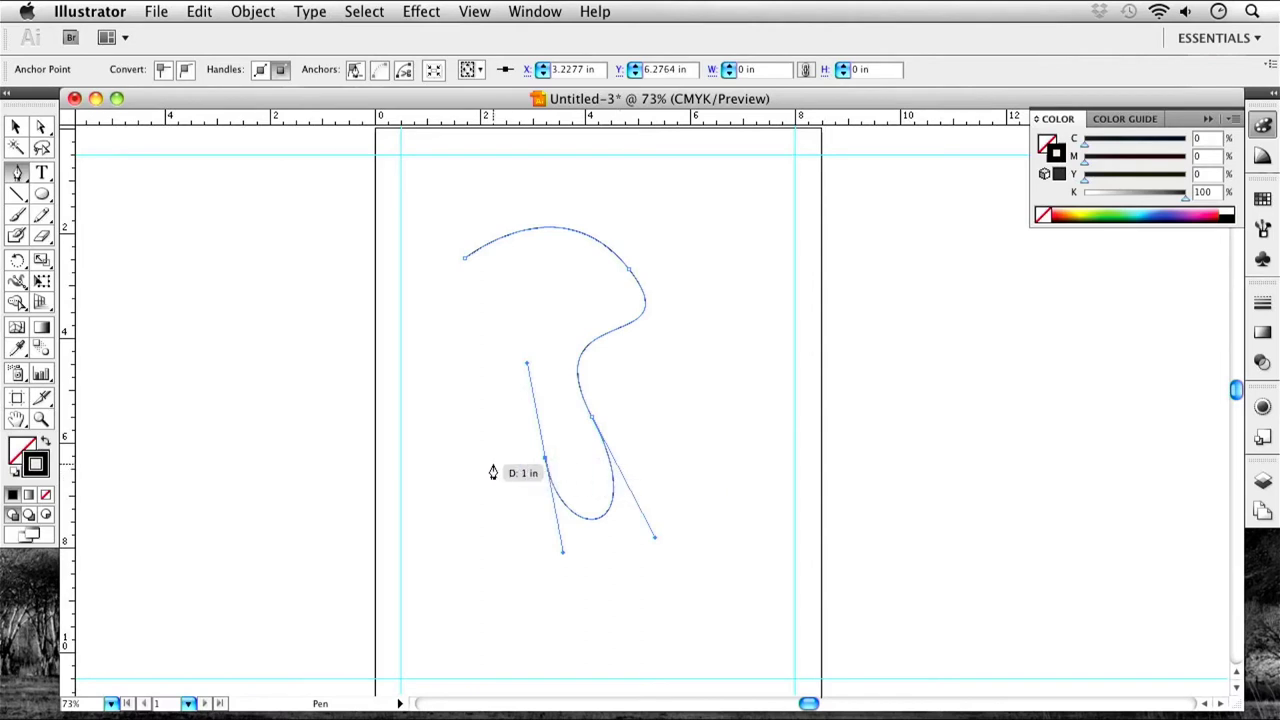
Deselect the curve, resume it from its lower end anchor, add a curved segment up and to the left, and end the path.
key(super)
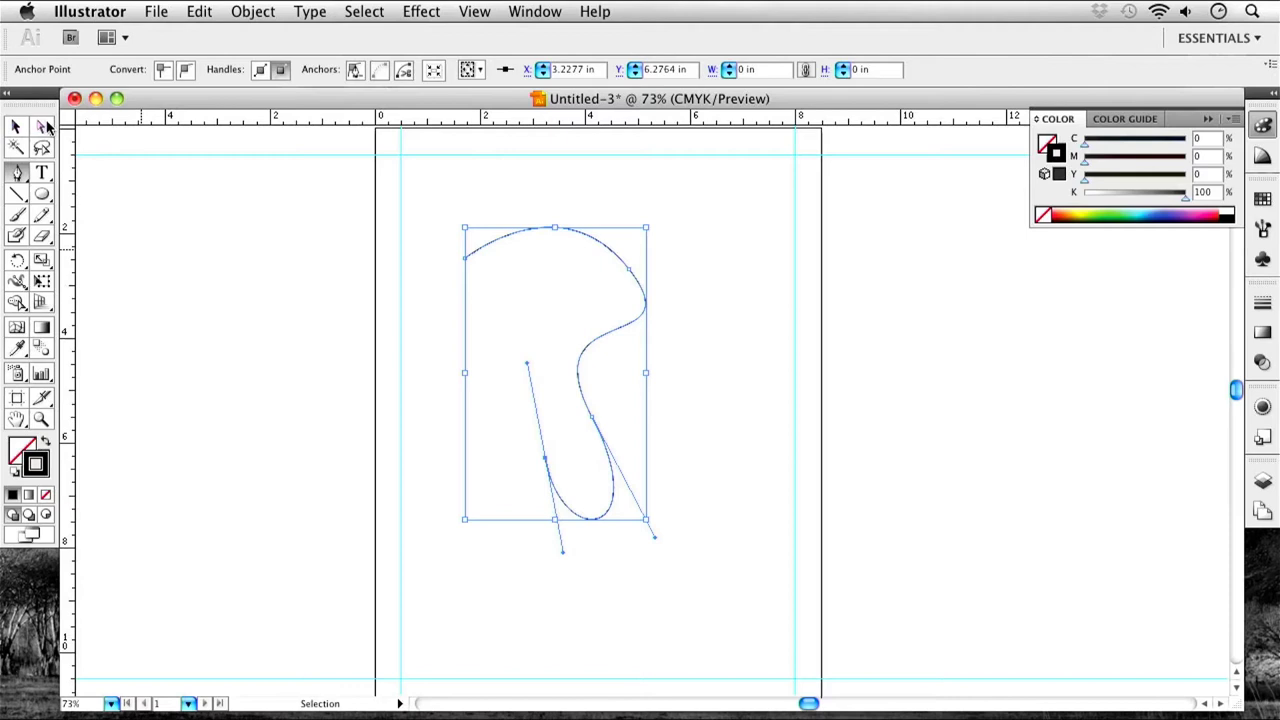
super+click(440, 495)
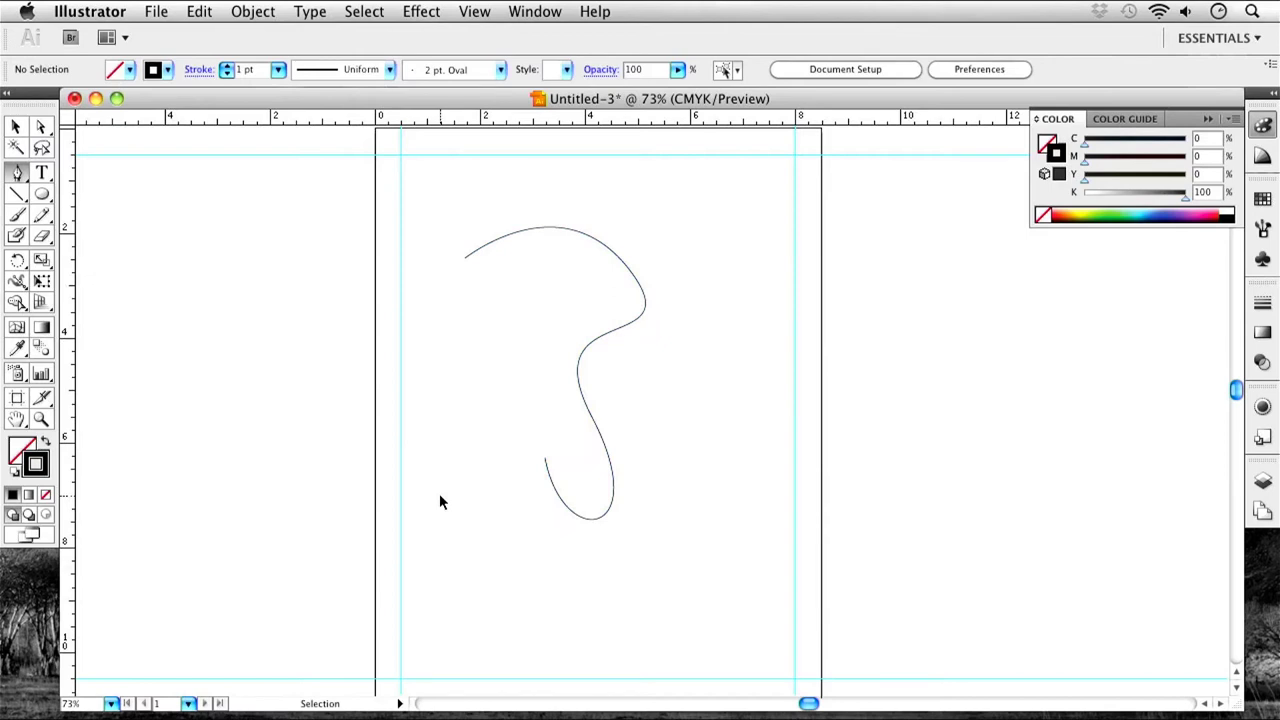
click(545, 466)
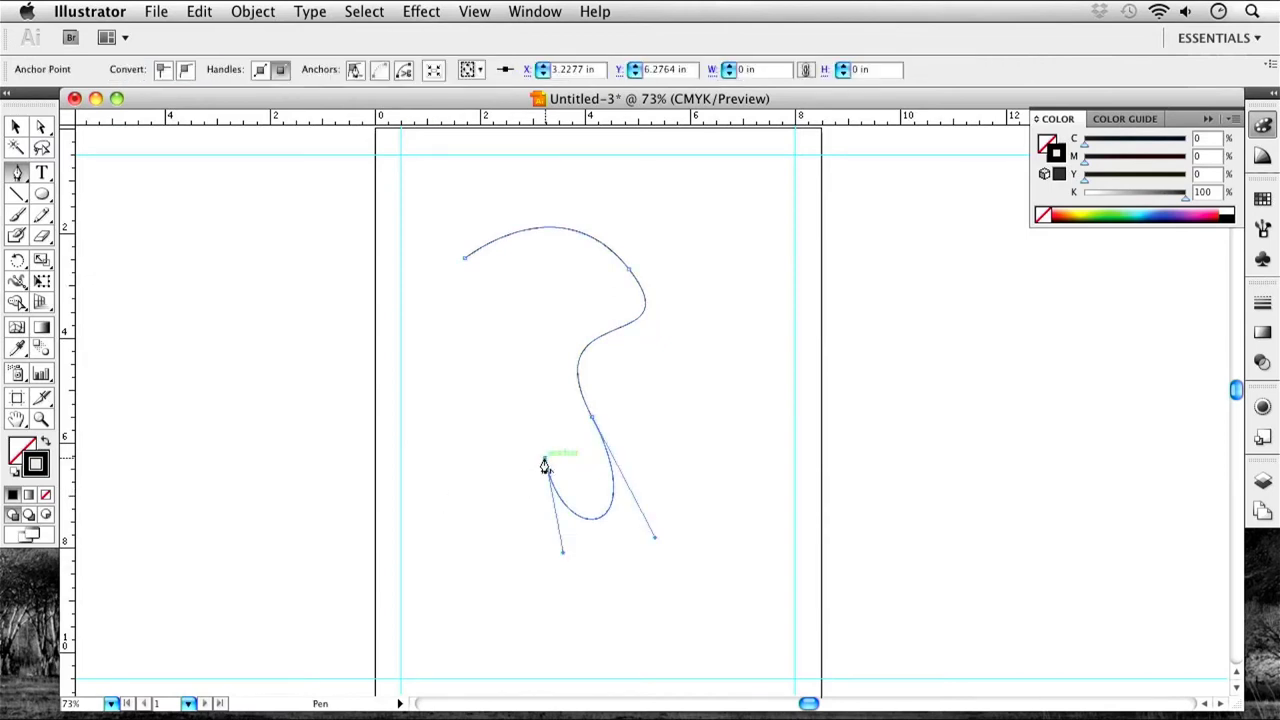
drag(481, 466, 556, 477)
drag(489, 381, 497, 440)
super+click(497, 420)
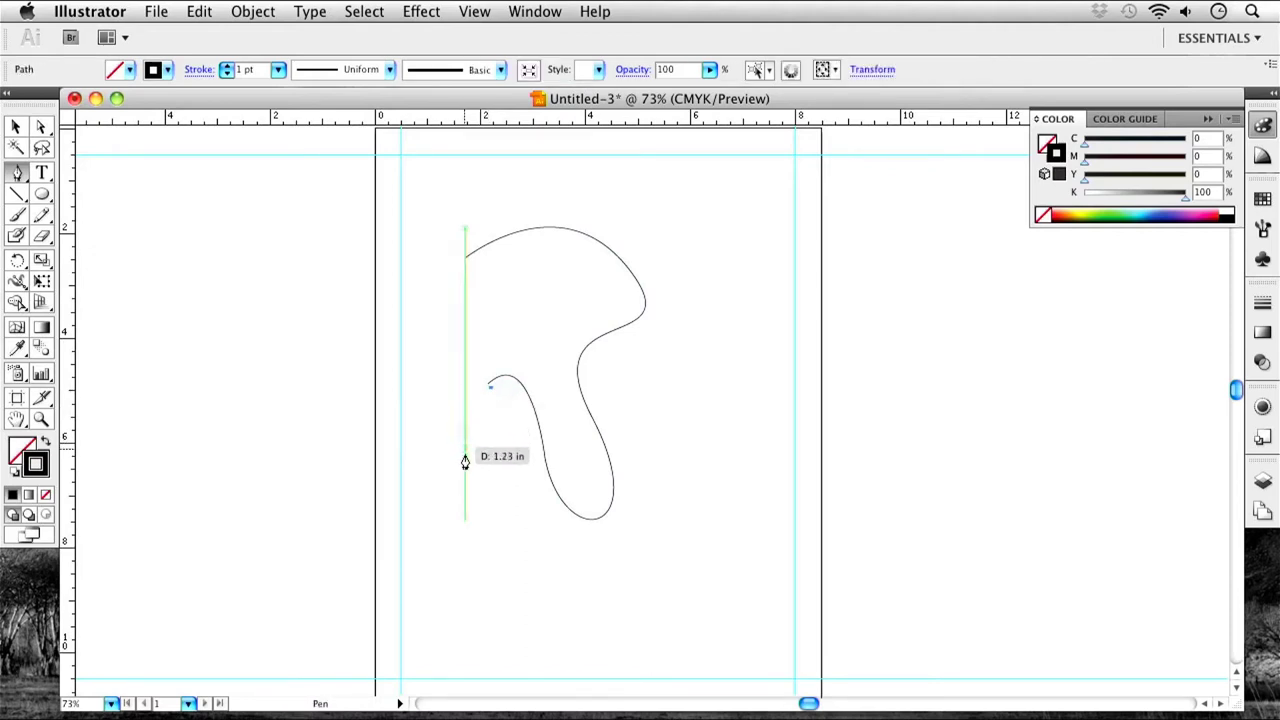
Draw a separate open path around the first curve's lower end, finishing at about X 6.69 in, Y 5.88 in, and deselect it.
drag(463, 455, 490, 512)
click(569, 595)
drag(722, 588, 747, 567)
drag(726, 437, 747, 386)
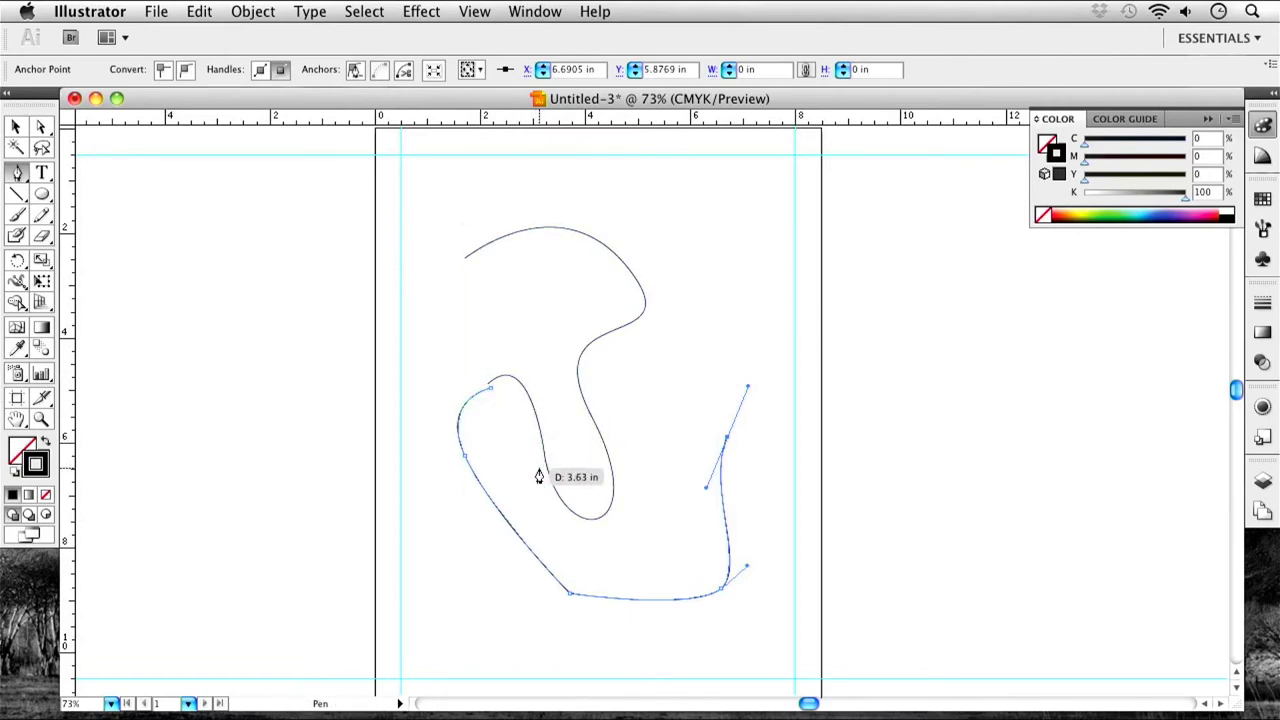
super+click(675, 440)
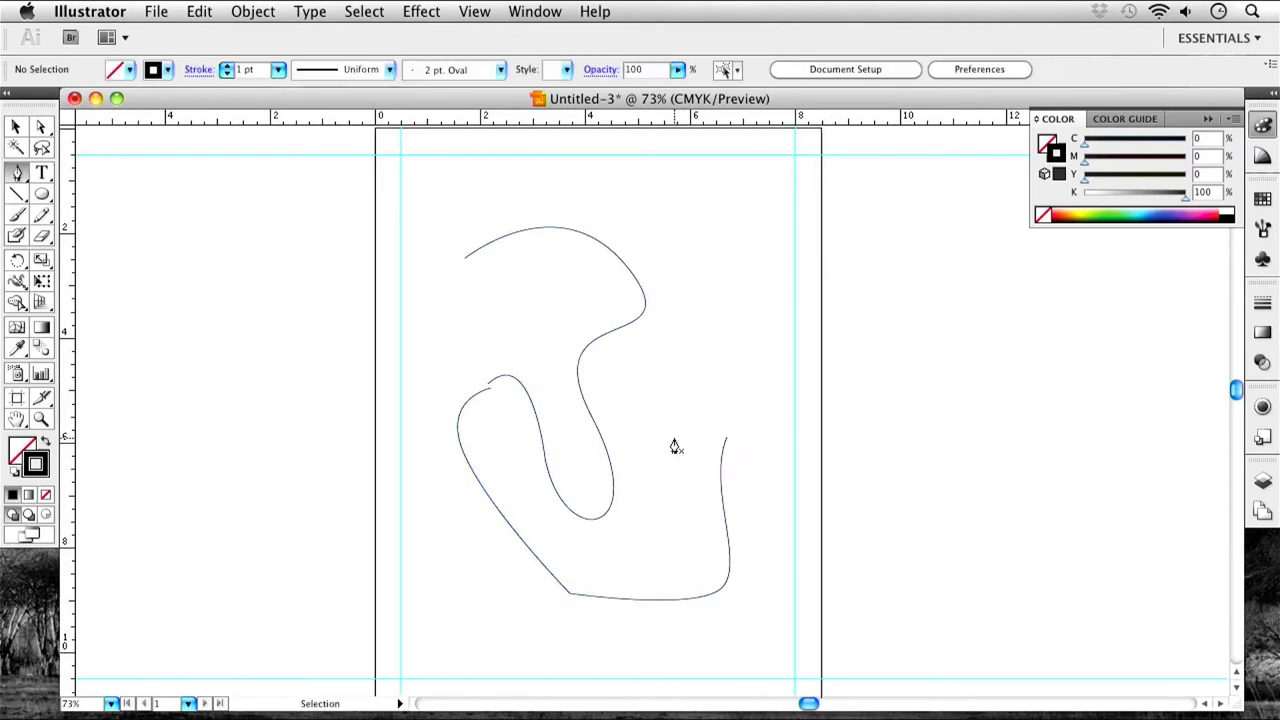
Resume the second path from its right end, close it with a straight segment to its starting anchor, and deselect it.
click(728, 439)
click(490, 388)
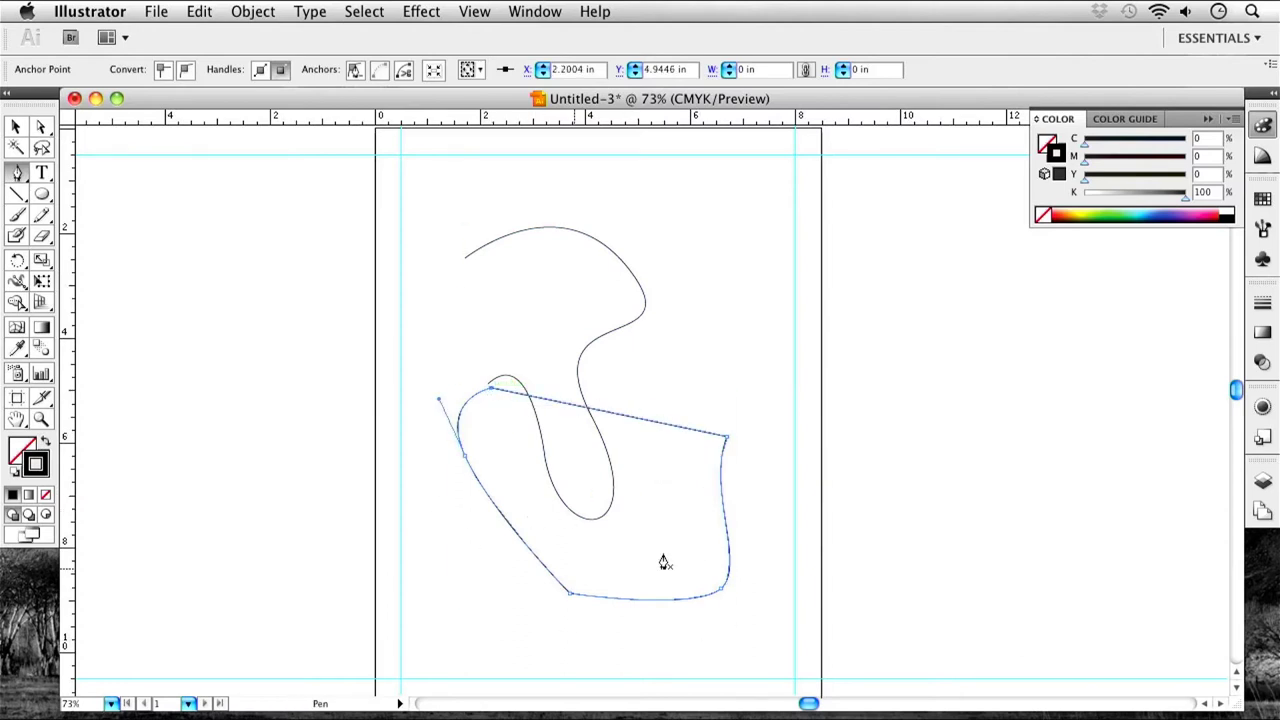
super+click(700, 362)
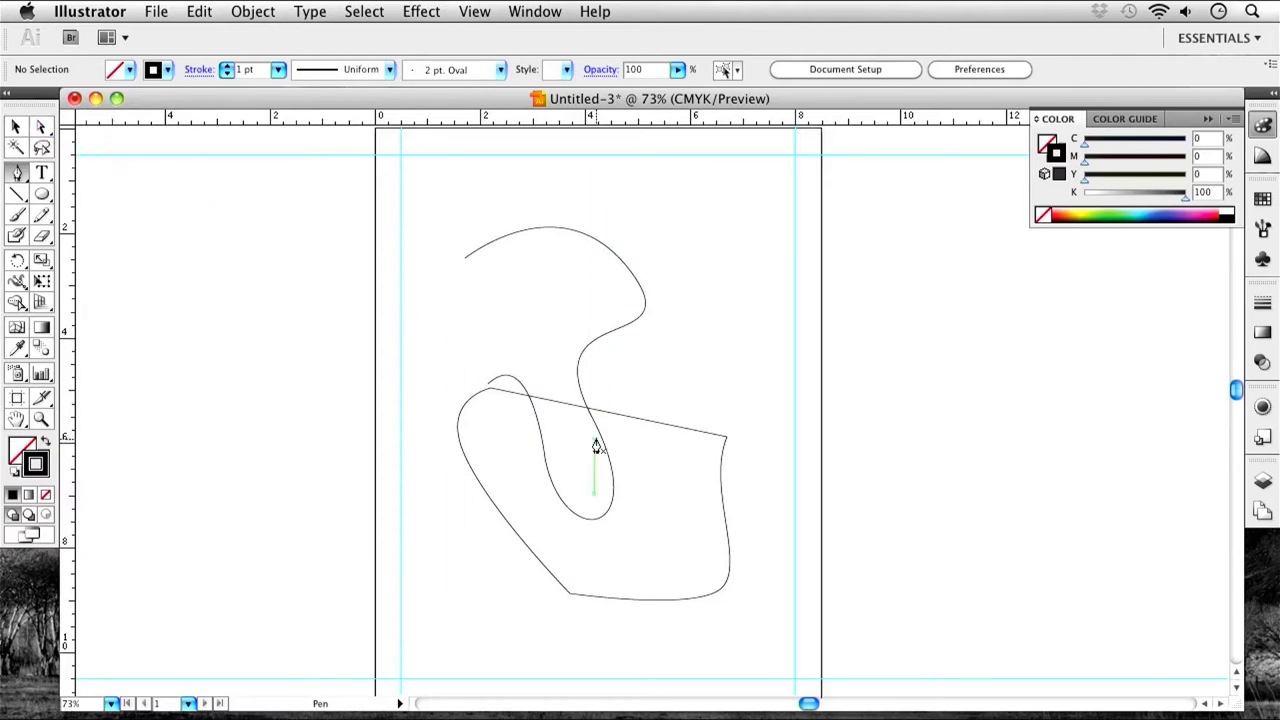
Select both Pen-drawn curved paths and delete them from the artboard.
click(14, 128)
click(531, 416)
key(Delete)
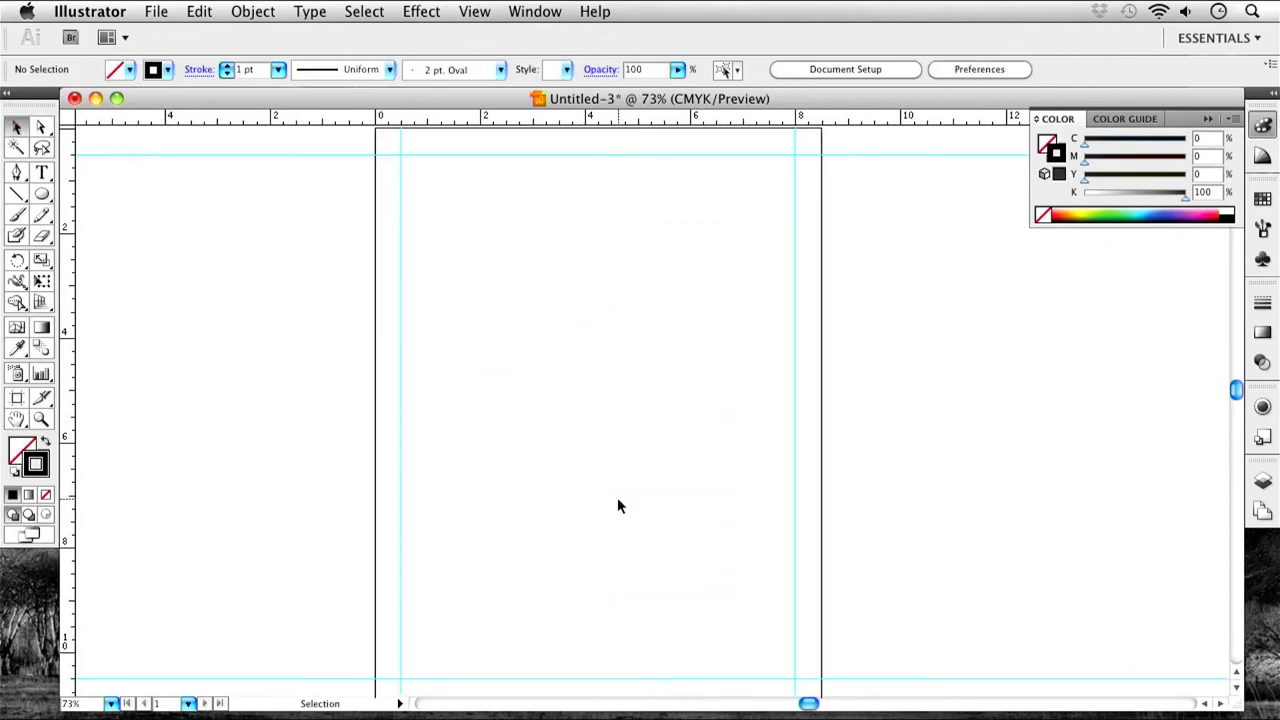
Draw a closed straight-sided shape with five anchors using the Pen tool, starting at about X 1.80 in, Y 3.90 in.
click(18, 173)
click(470, 332)
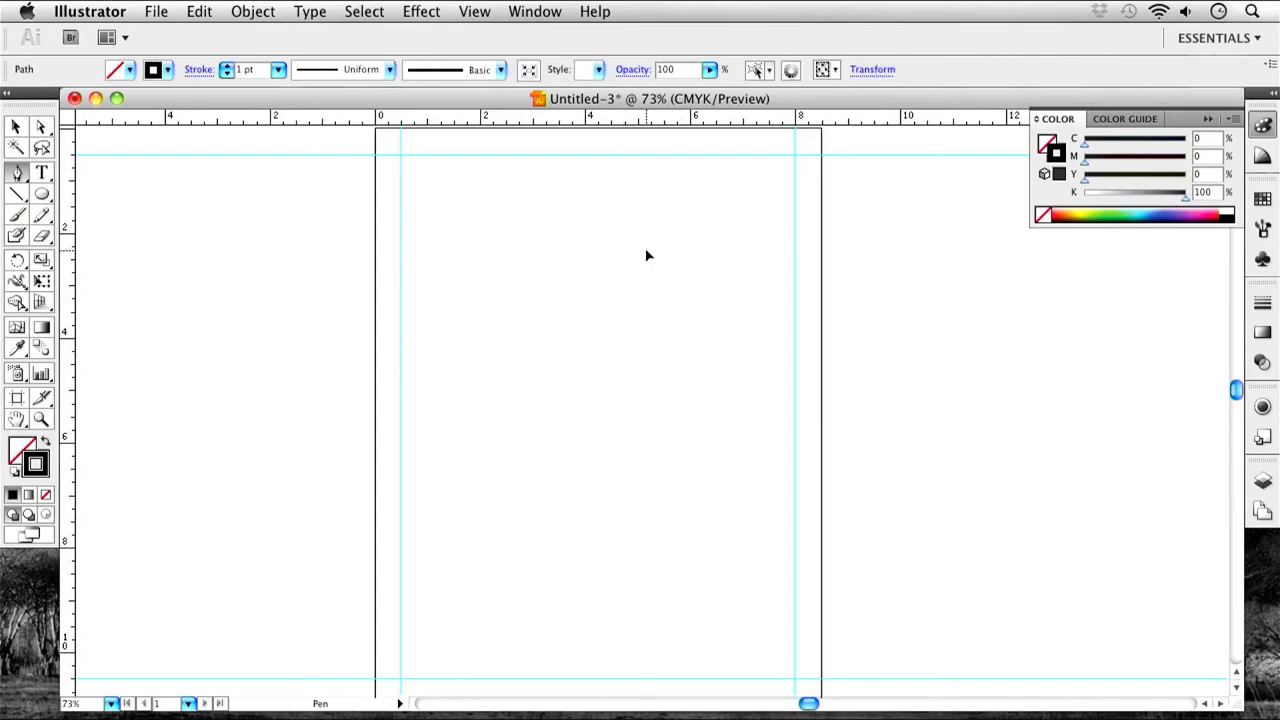
click(646, 251)
click(695, 411)
click(560, 461)
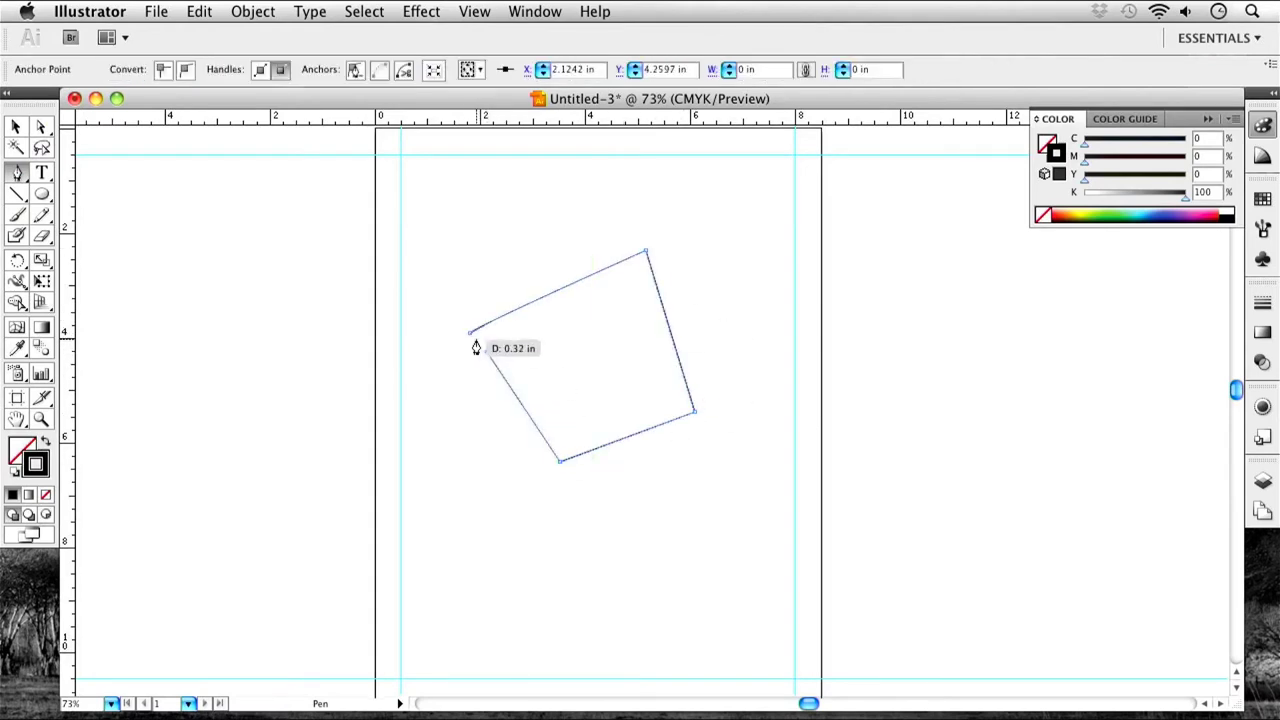
drag(471, 333, 487, 352)
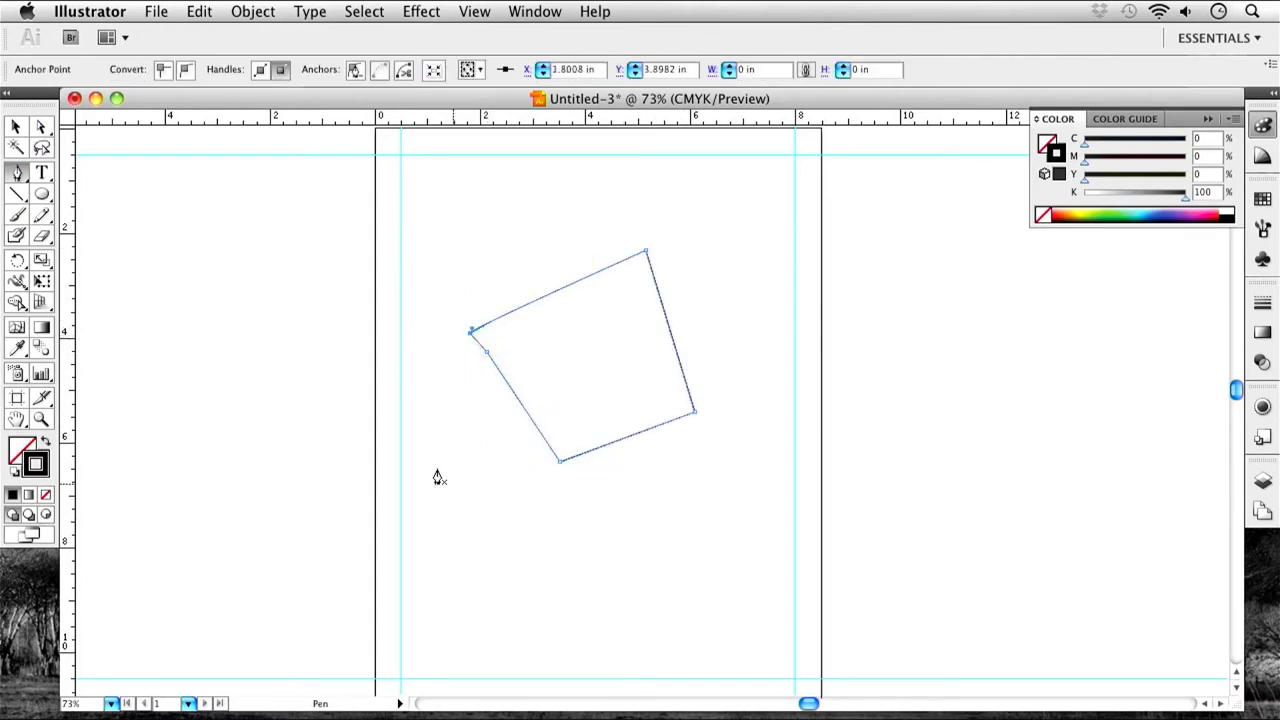
Draw a closed curved shape with four anchors overlapping the straight-sided one, starting at about X 1.34 in, Y 6.35 in.
mouse_move(447, 461)
mouse_down()
mouse_move(571, 371)
mouse_move(620, 386)
mouse_up()
drag(667, 480, 658, 516)
drag(528, 554, 457, 543)
drag(443, 473, 446, 466)
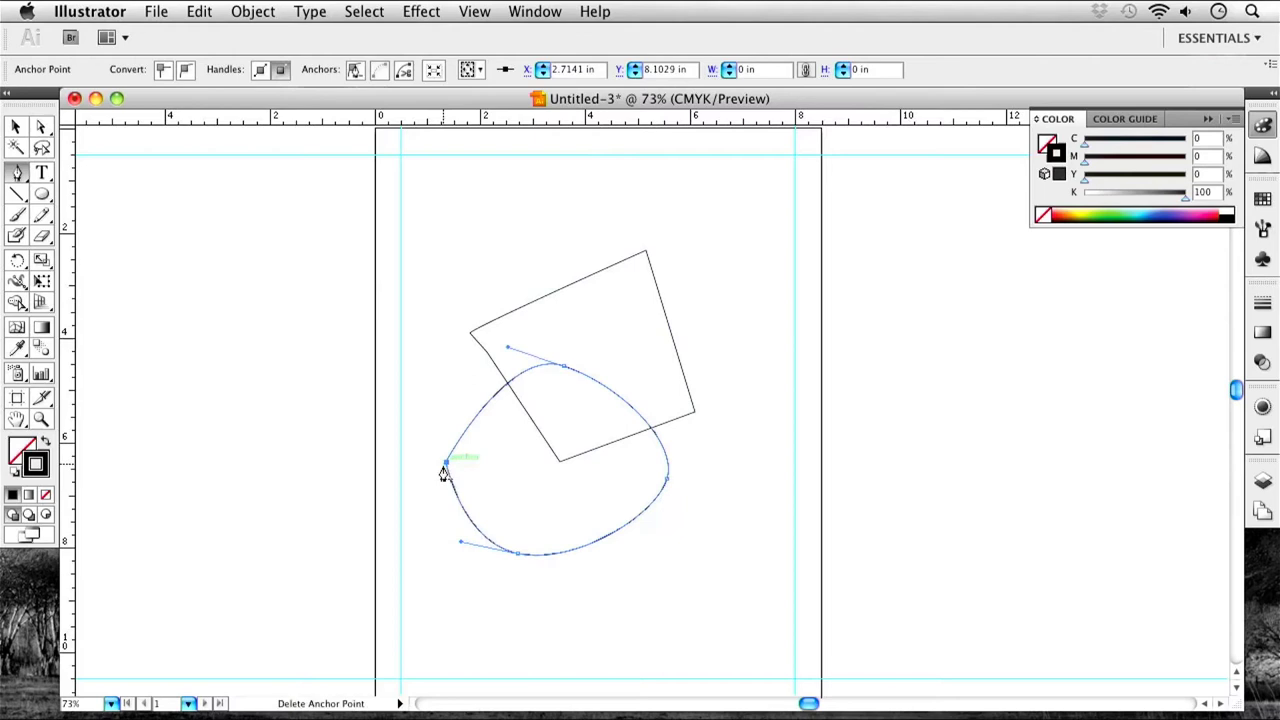
Fill the curved shape with light purple, about C 35%, M 47%, Y 7%, K 0%.
click(16, 128)
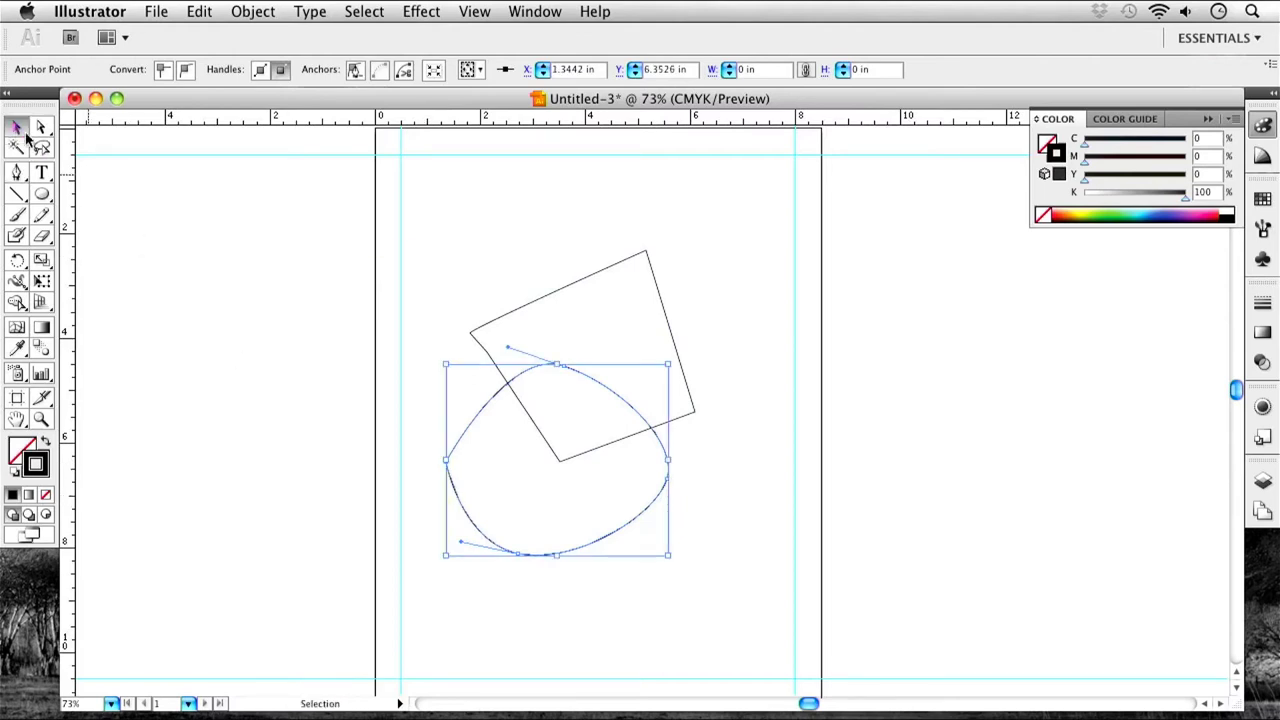
double_click(20, 446)
click(430, 250)
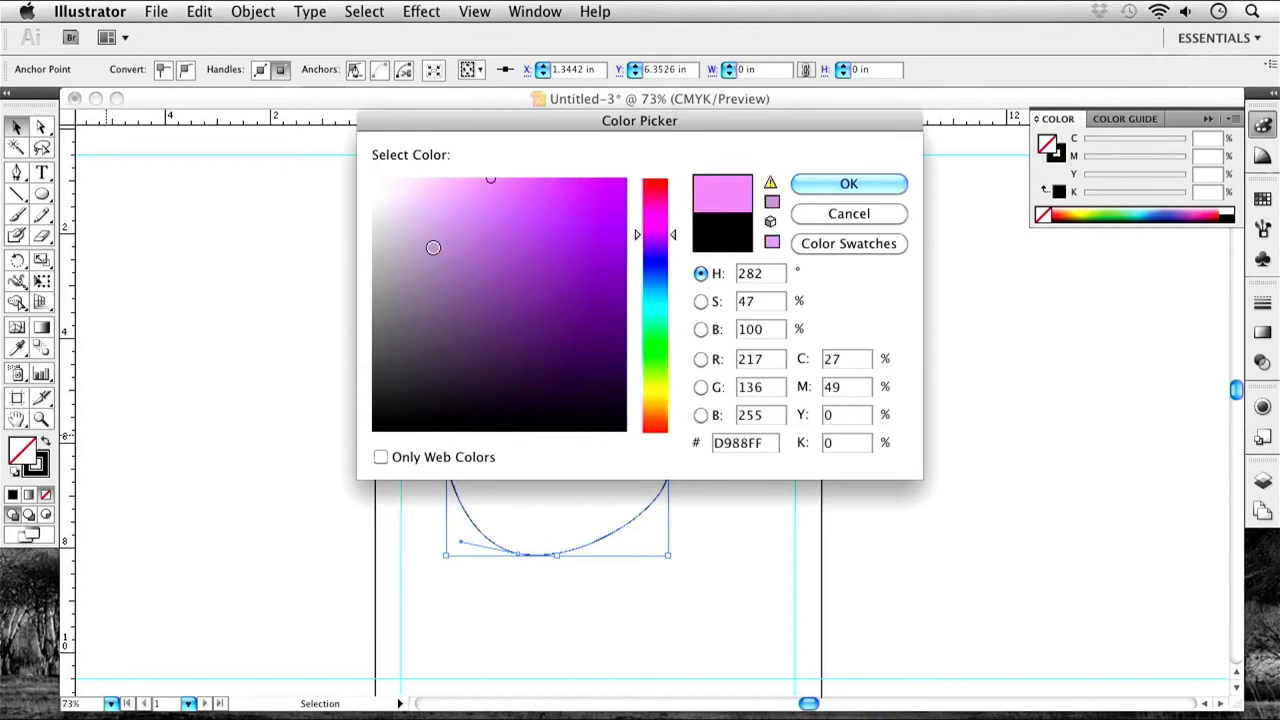
click(848, 184)
Fill the straight-sided shape with a medium purple, about C 39%, M 57%, Y 3%, K 0%, and deselect it.
click(584, 281)
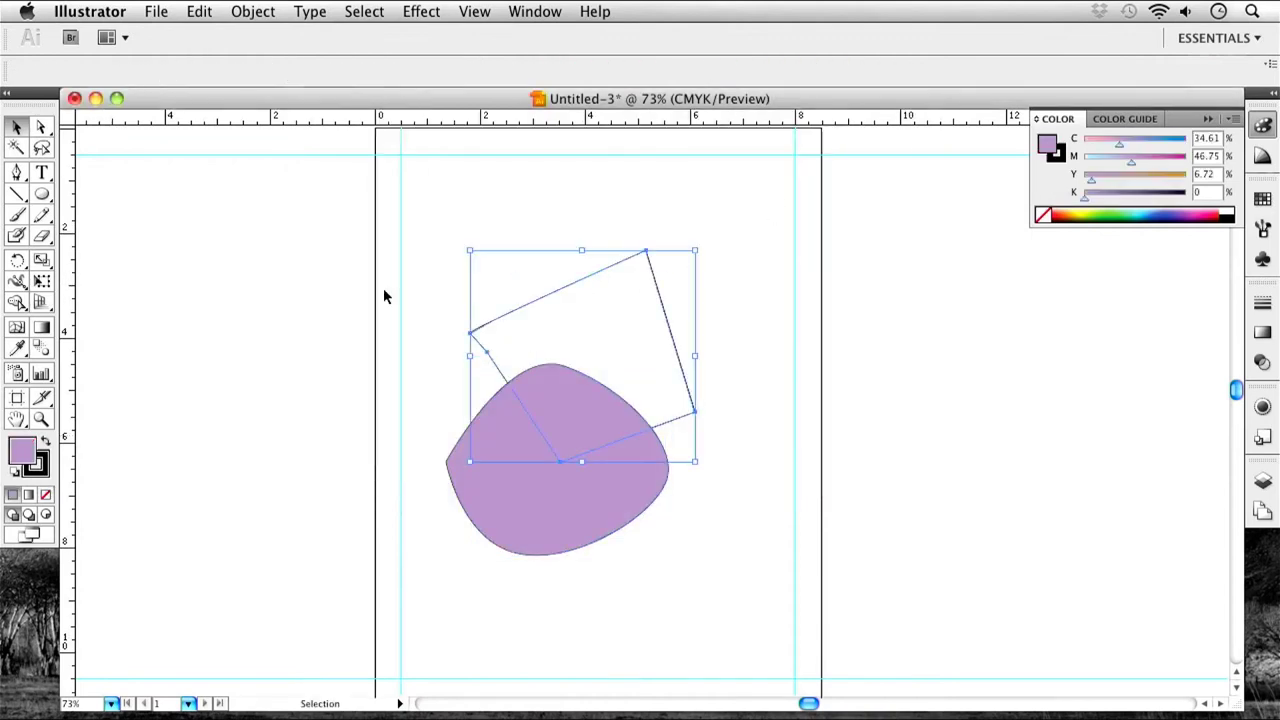
double_click(36, 463)
click(452, 255)
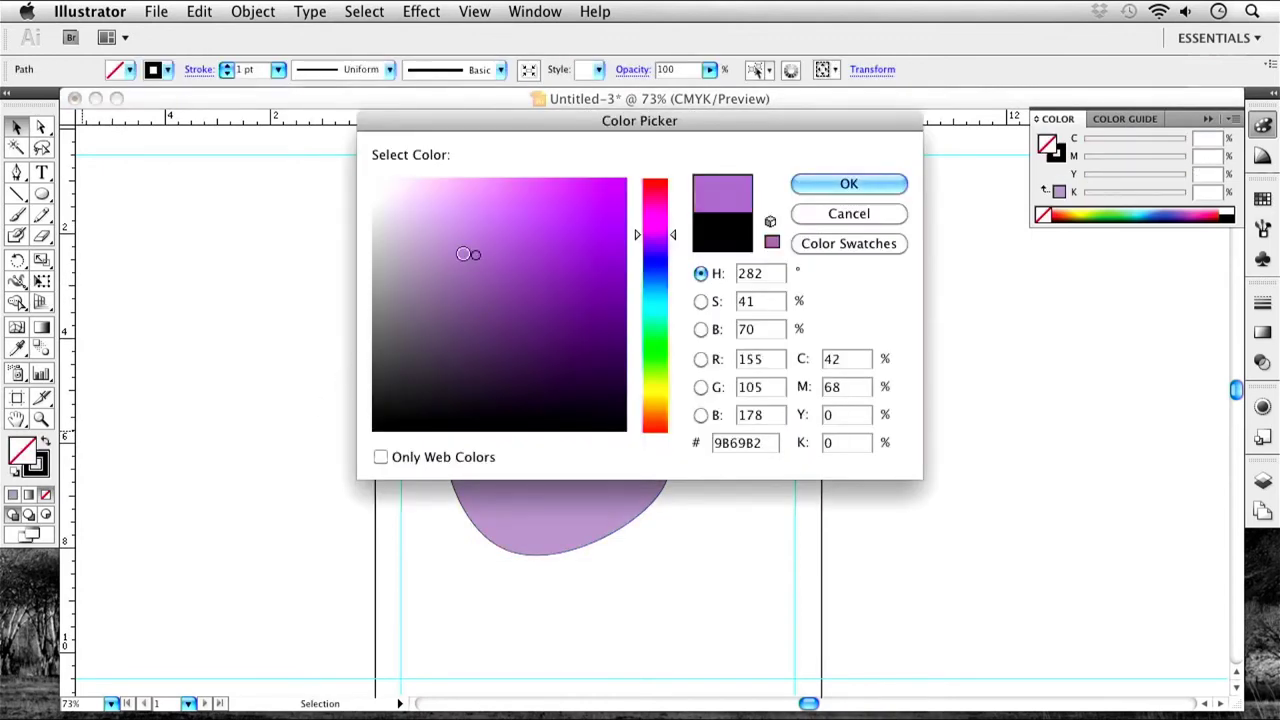
click(838, 184)
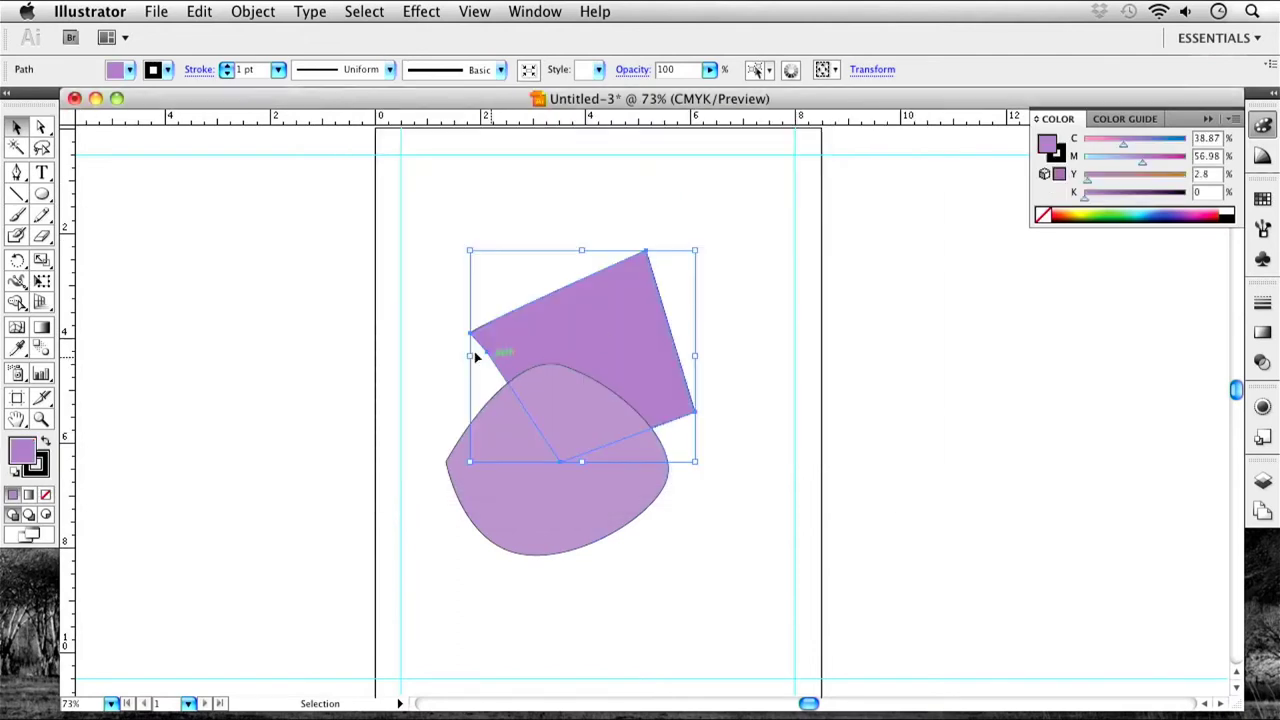
click(387, 316)
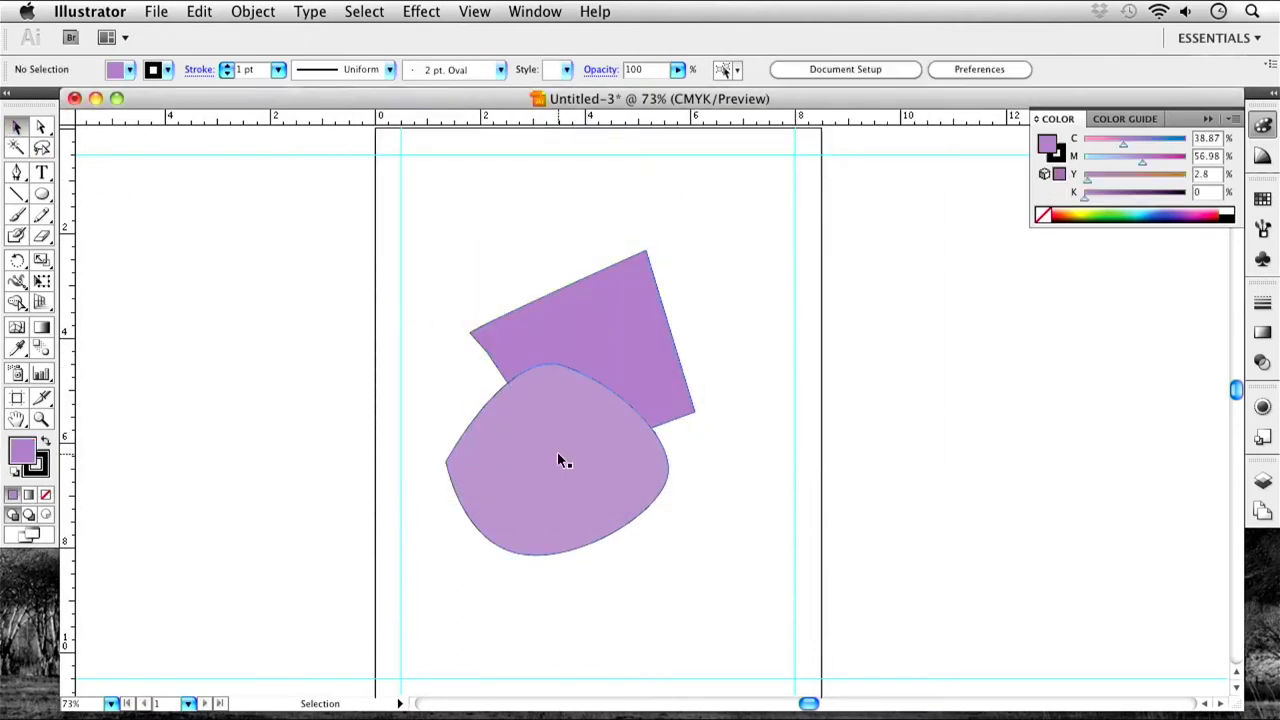
Show the Pathfinder options and subtract the front curved shape from the straight-sided shape with Minus Front.
click(527, 14)
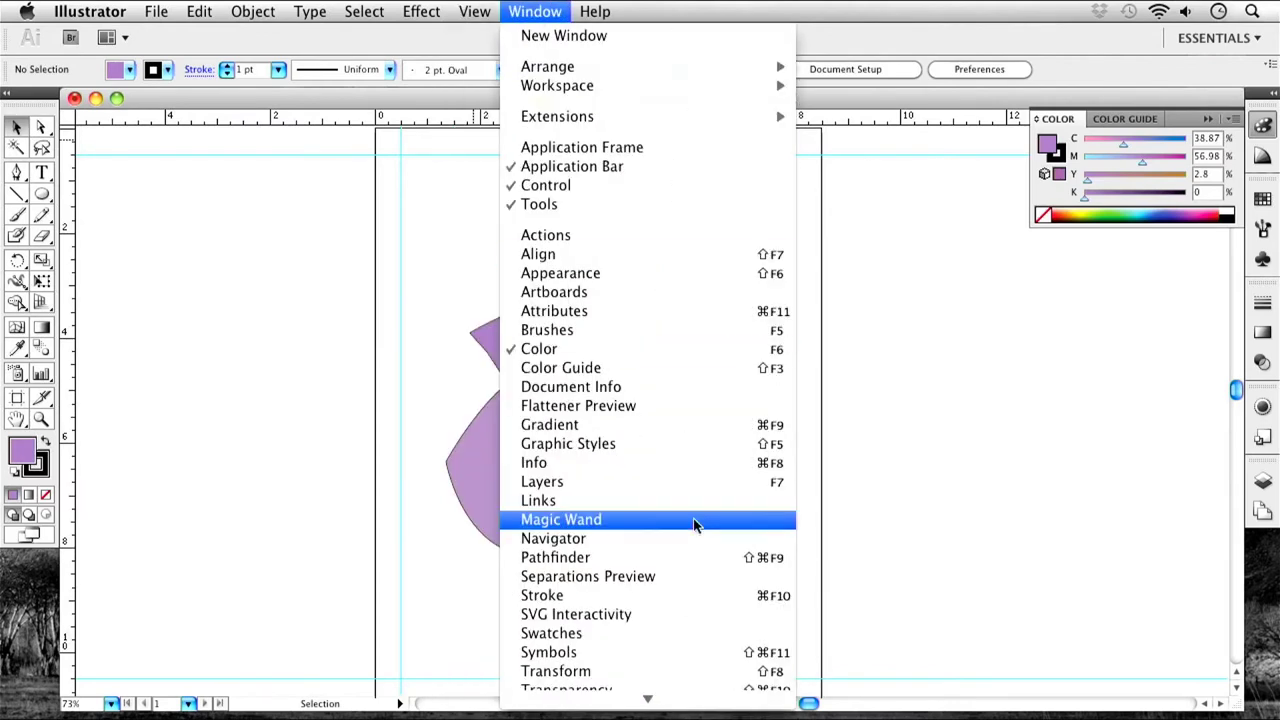
click(714, 562)
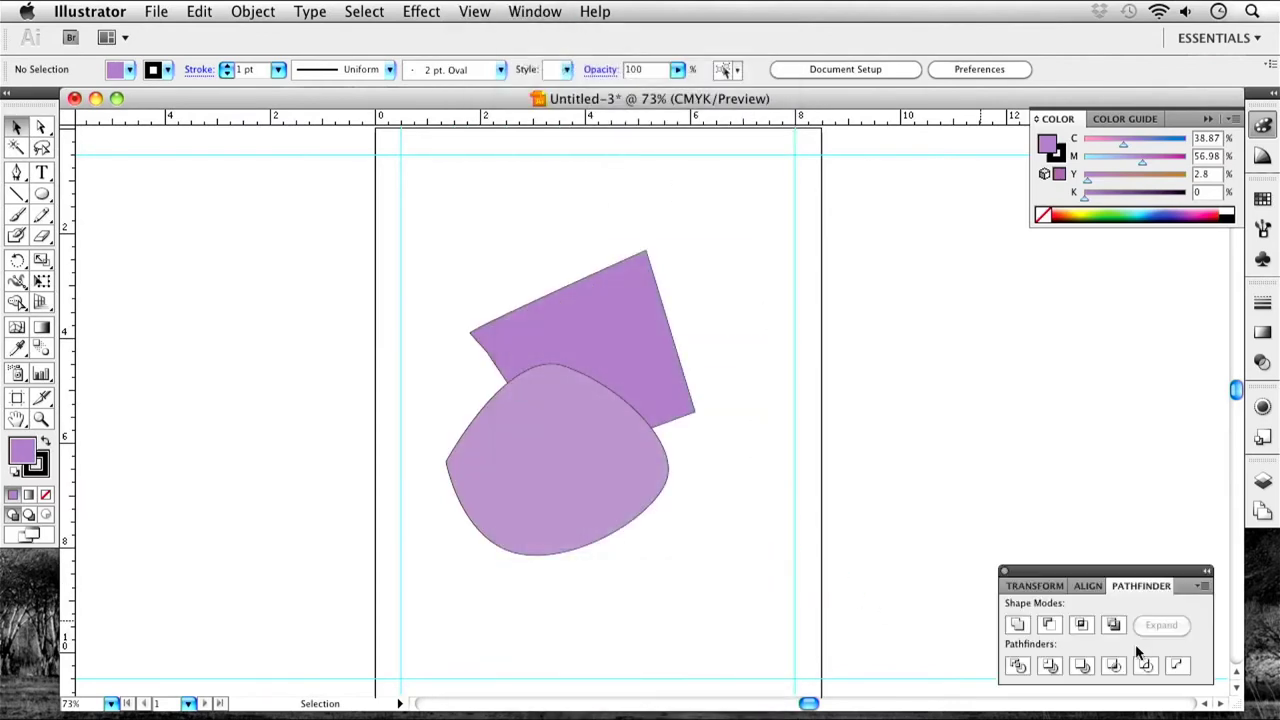
drag(713, 557, 620, 360)
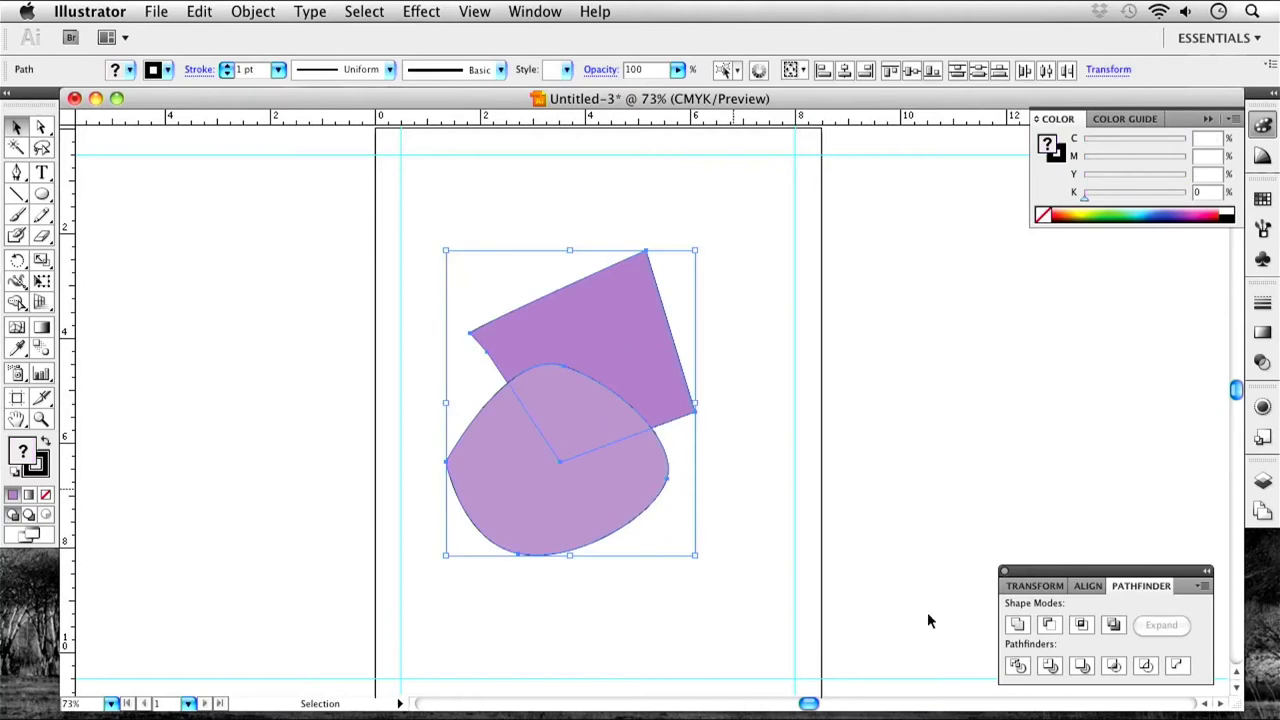
click(1048, 625)
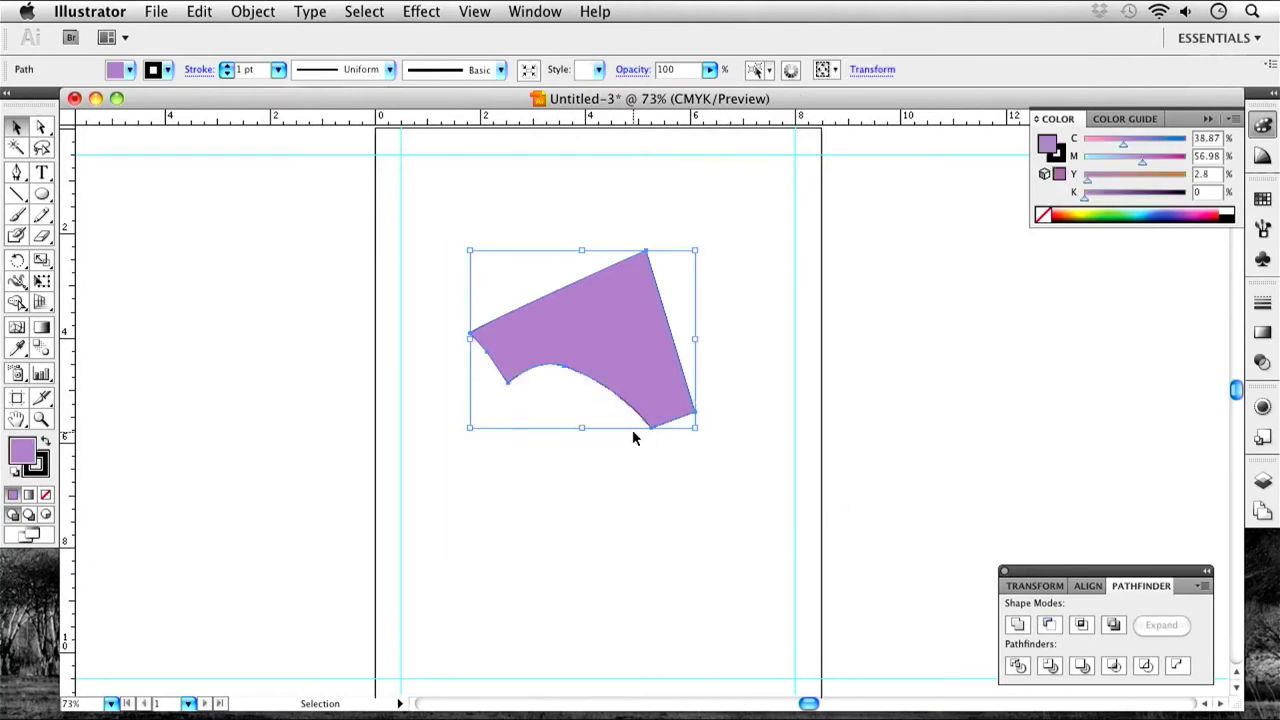
click(599, 460)
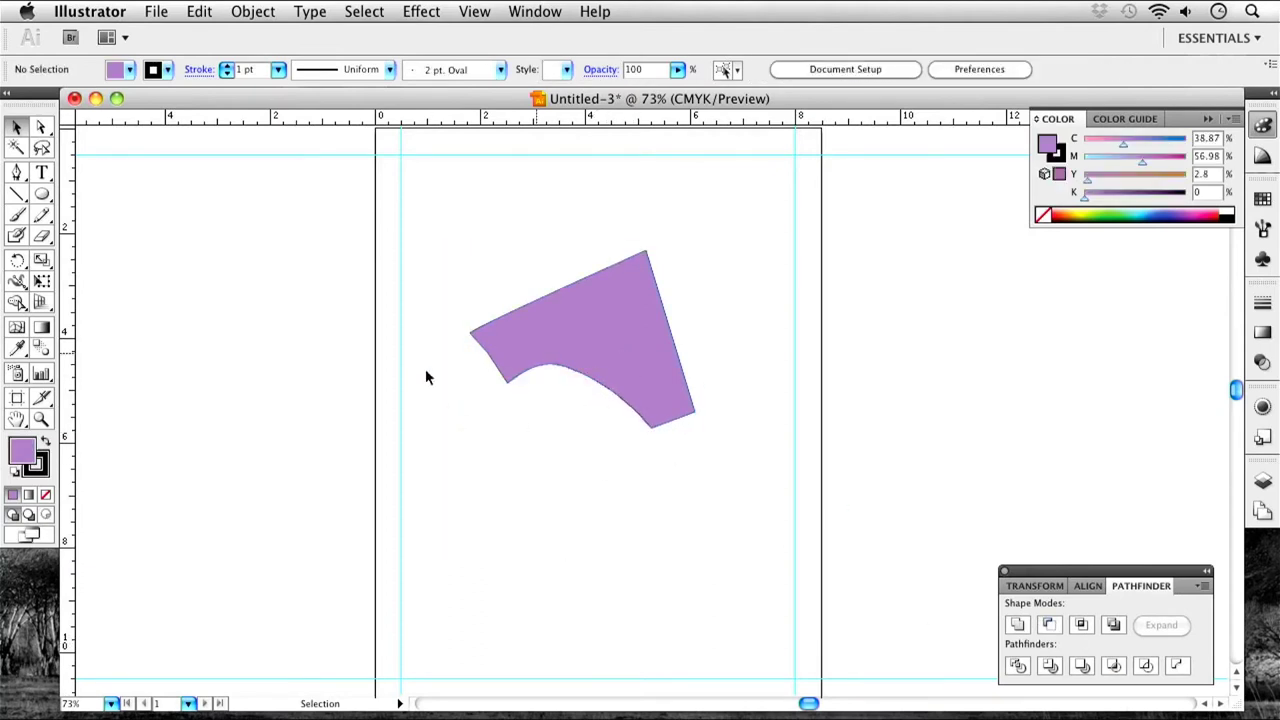
Delete the cut-out purple shape from the artboard and shift the floating Pathfinder panel slightly aside.
click(605, 320)
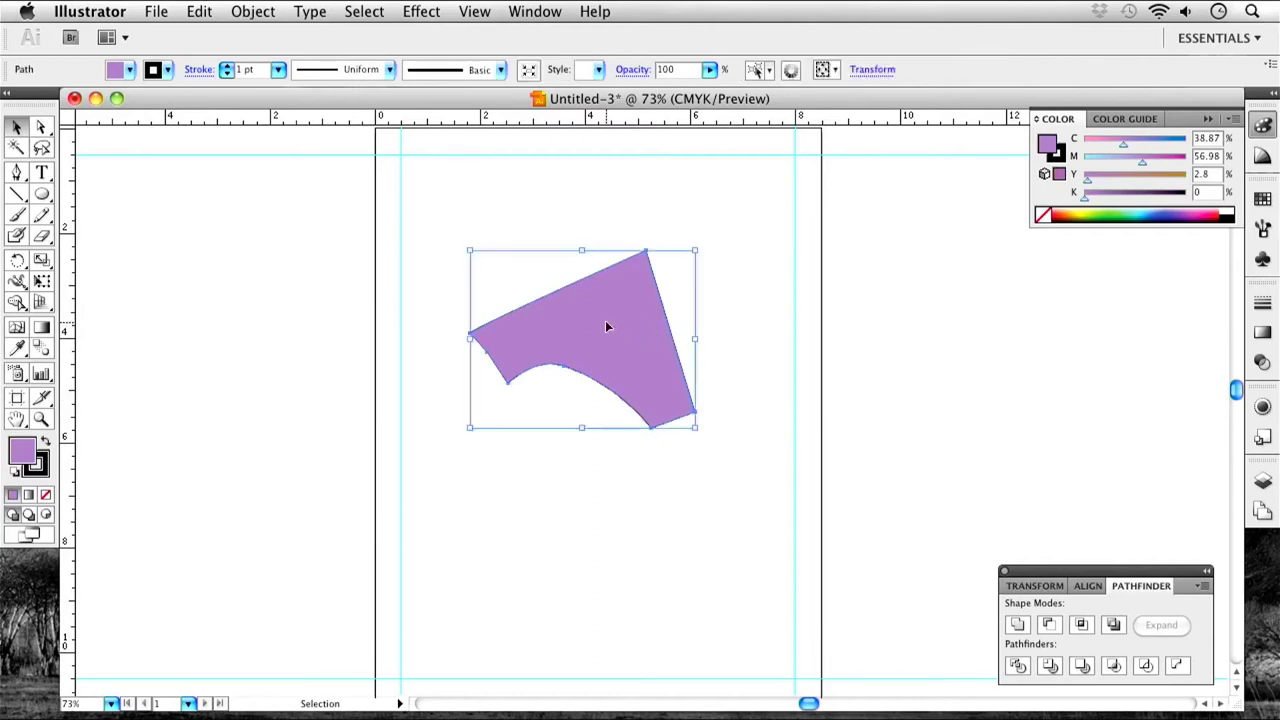
key(Delete)
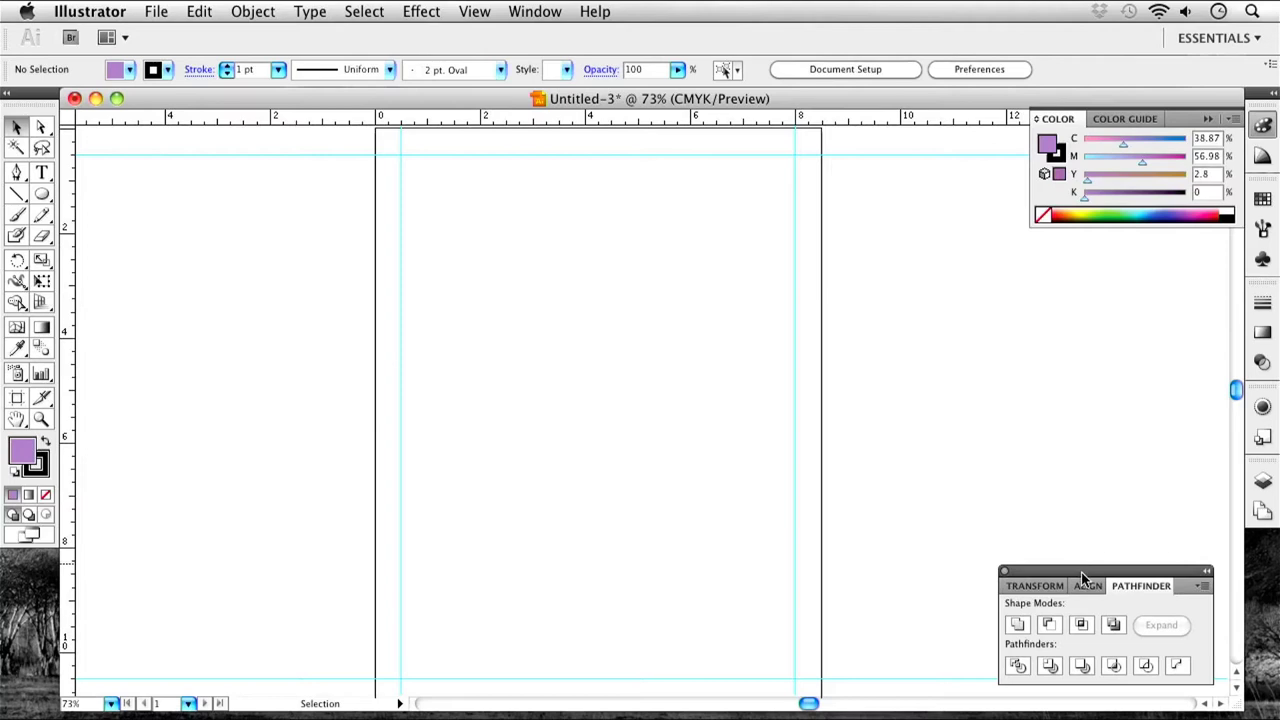
drag(1081, 572, 1099, 572)
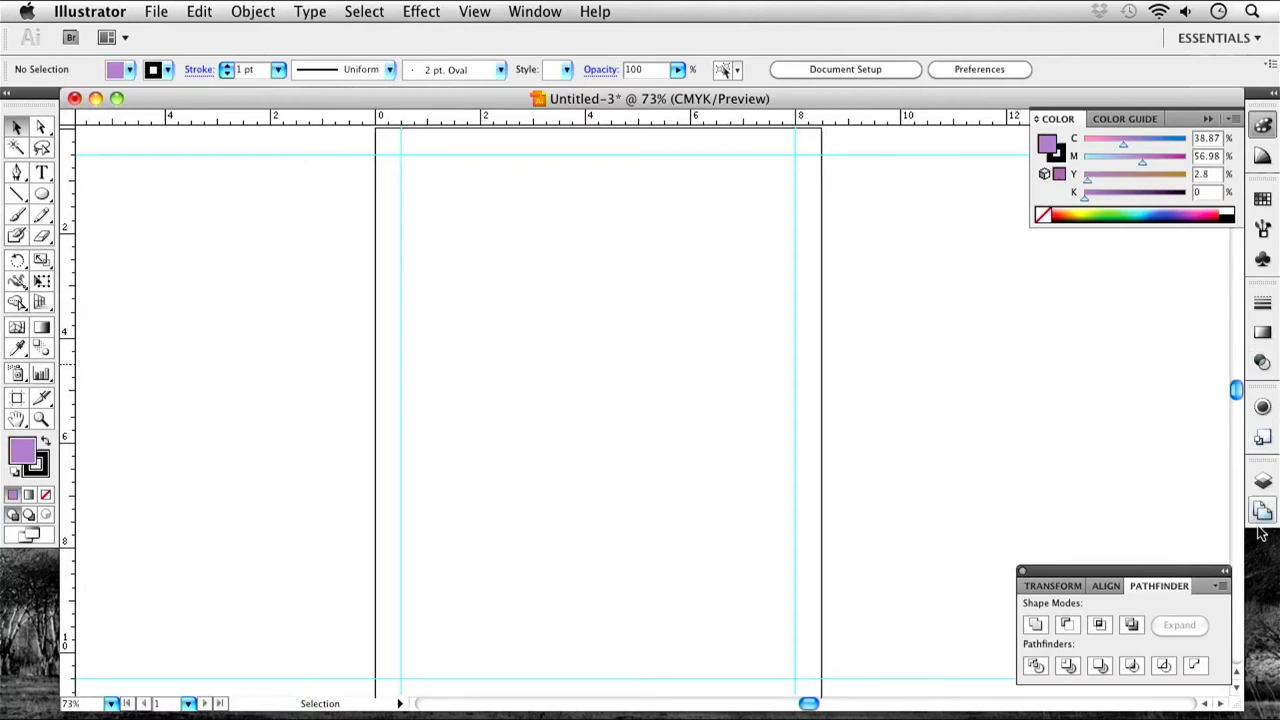
Show the document's layers and review the Layer Options of Layer 1, keeping its settings.
click(1264, 483)
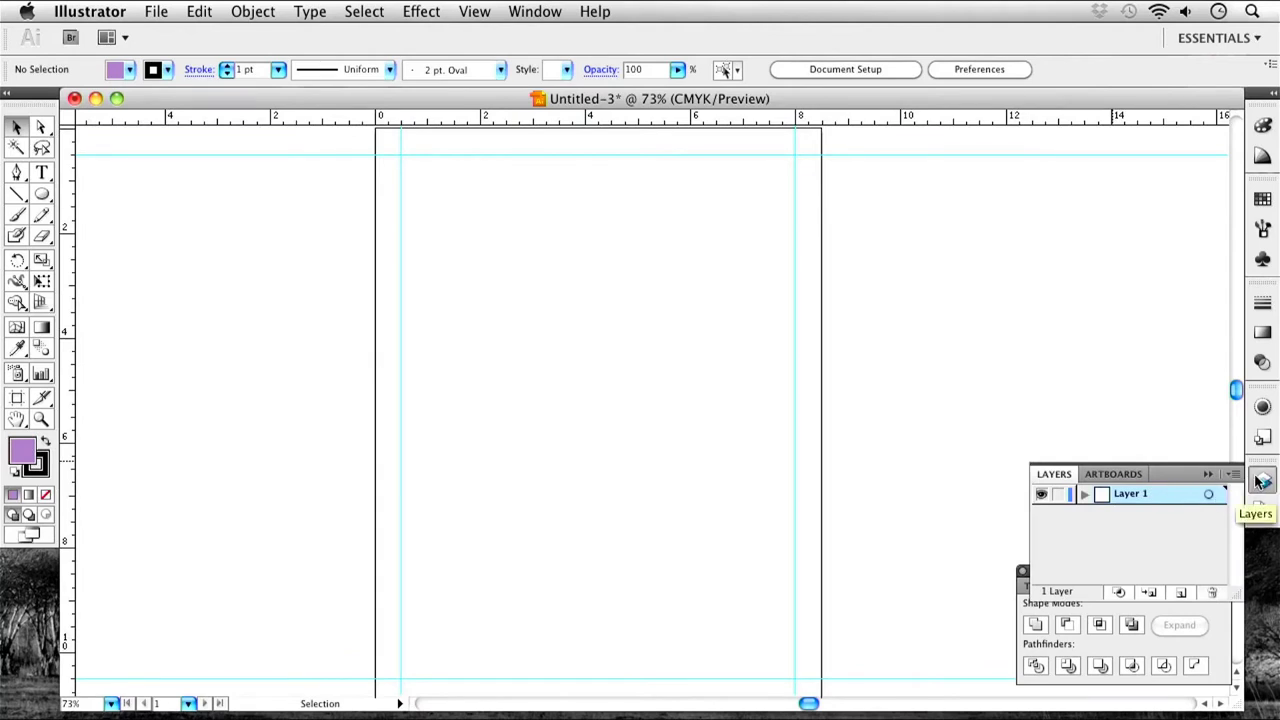
double_click(1138, 497)
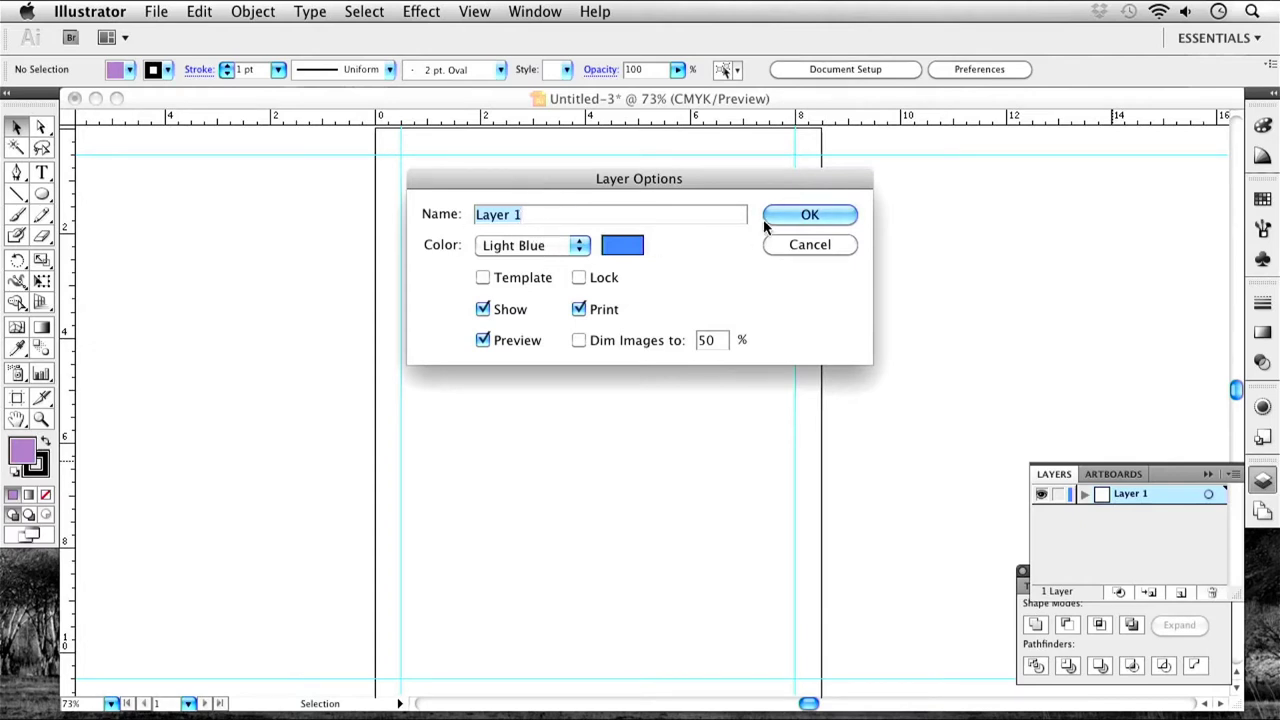
click(795, 216)
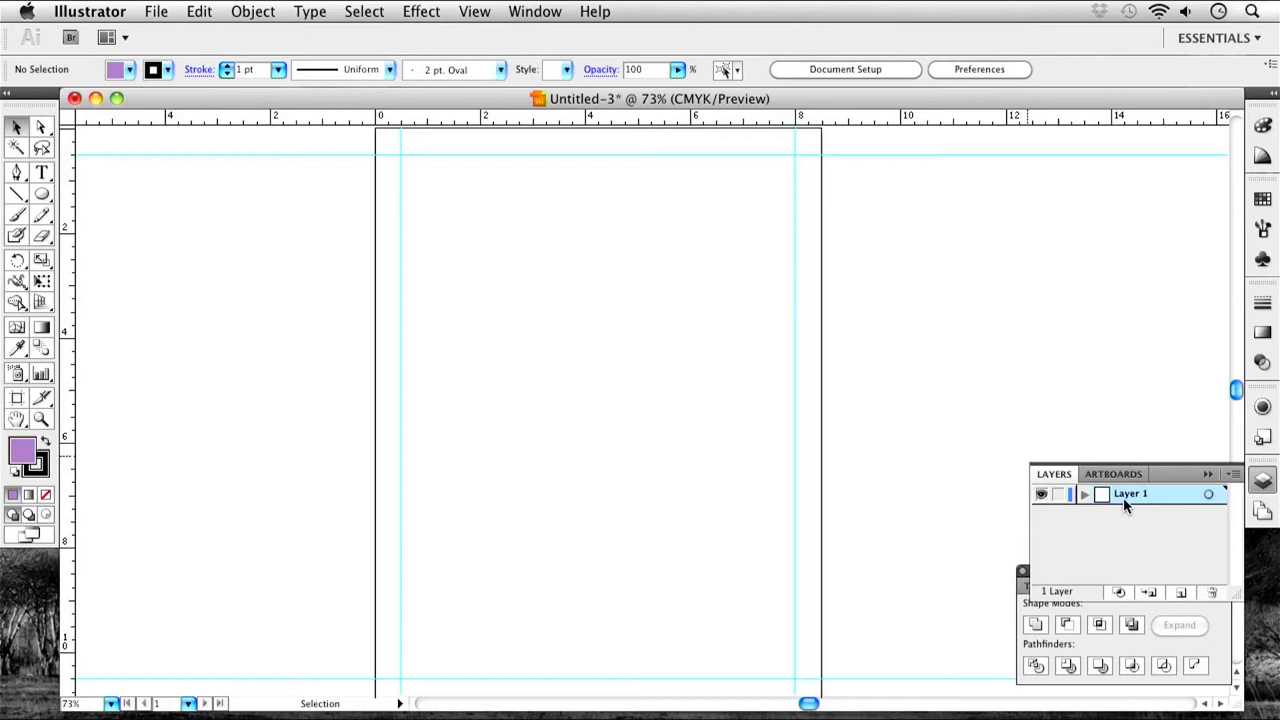
Toggle Layer 1's visibility off and on, and switch the layer between Outline and Preview display.
click(1041, 497)
click(1042, 497)
super+click(1041, 497)
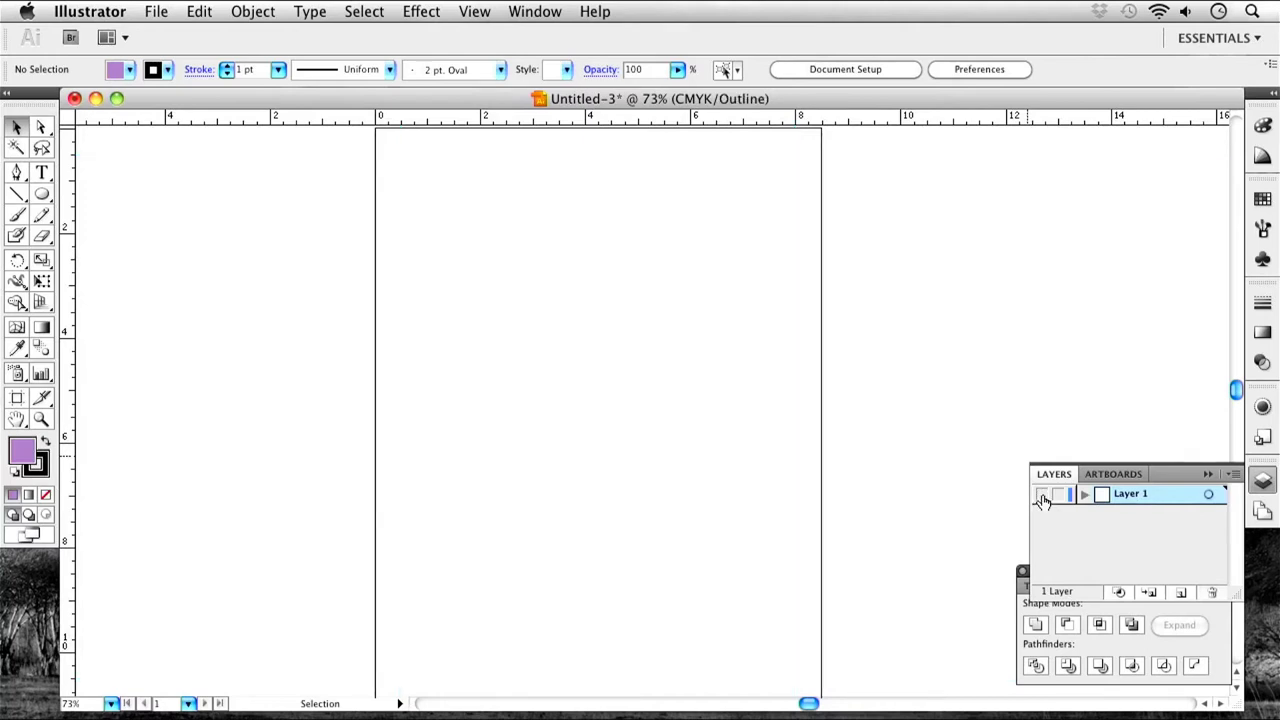
super+click(1041, 497)
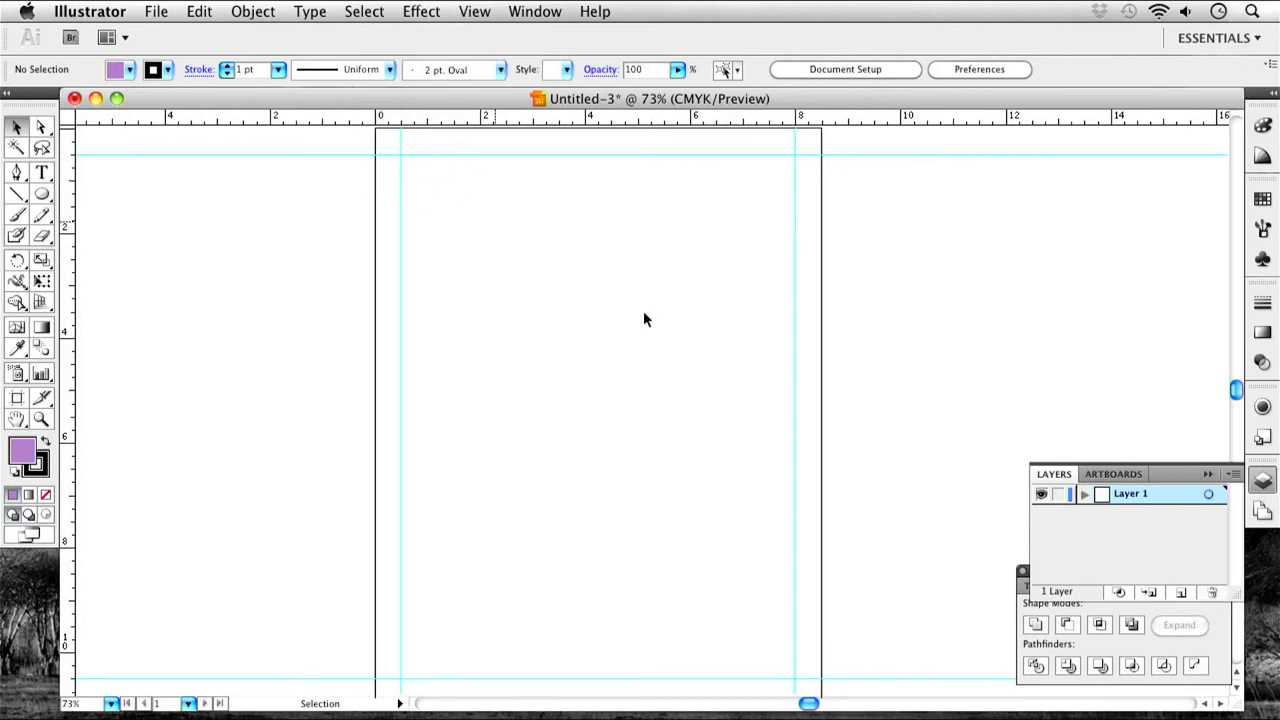
super+click(1041, 497)
super+click(1041, 497)
Draw an ellipse about 2.5 in wide and 2.9 in high on Layer 1, and toggle the layer to Outline and back to Preview.
click(42, 194)
drag(545, 285, 678, 440)
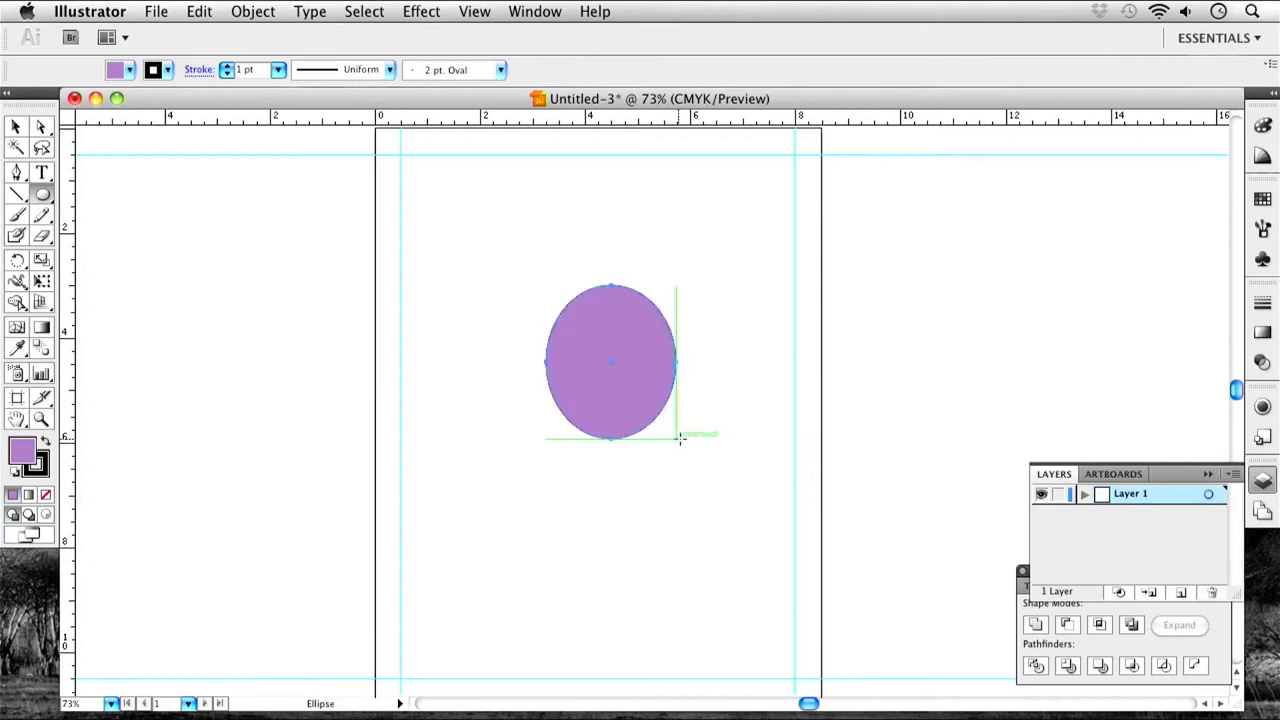
super+click(1041, 497)
super+click(1041, 500)
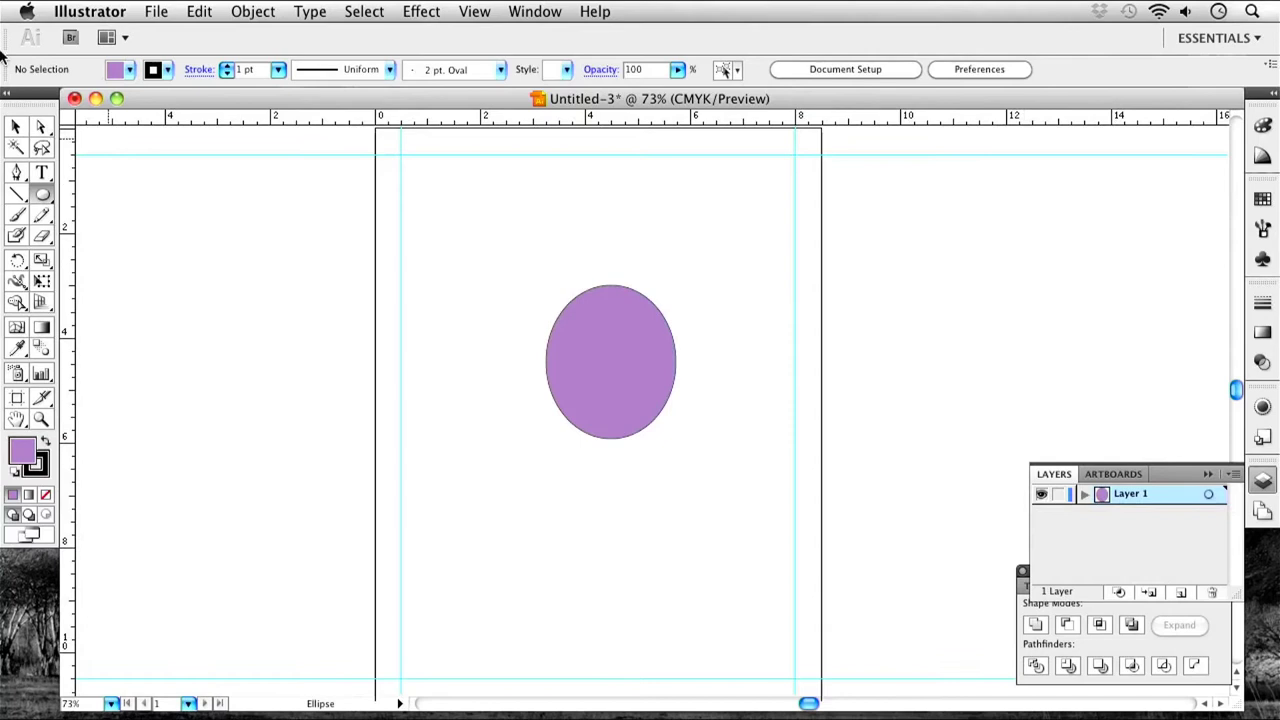
Select the ellipse and delete it from the artboard.
click(15, 127)
click(577, 393)
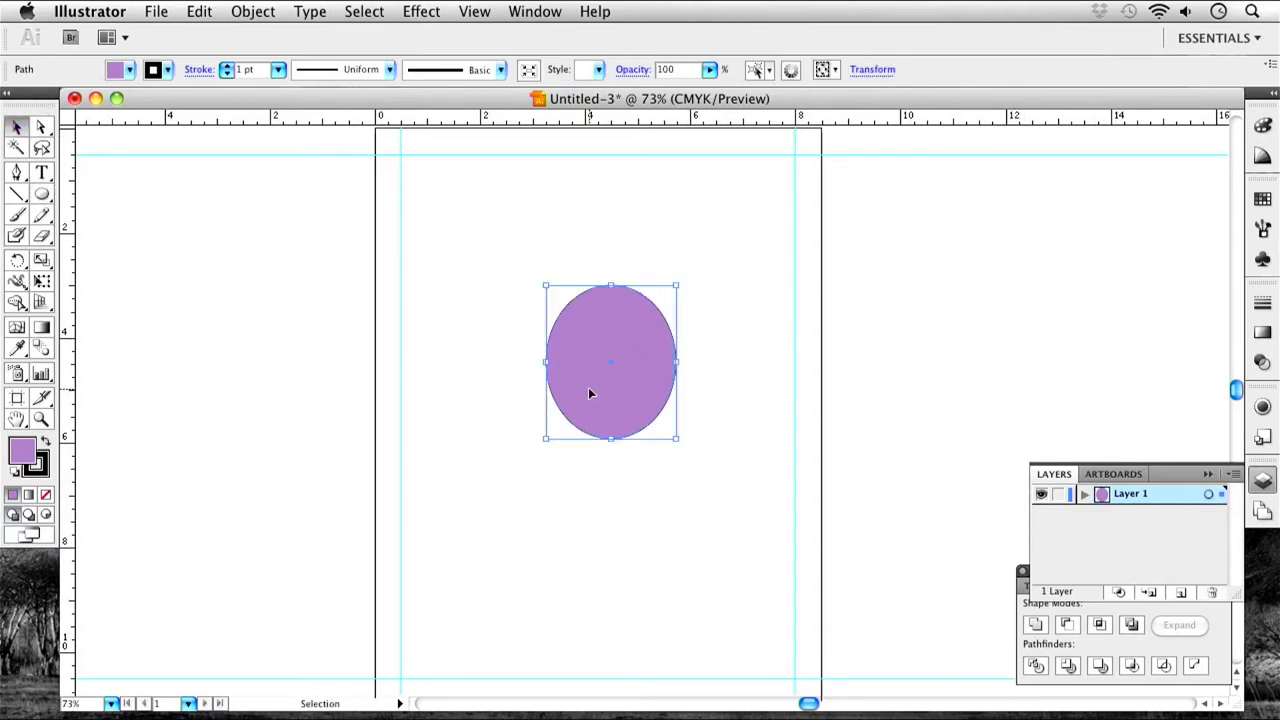
key(Delete)
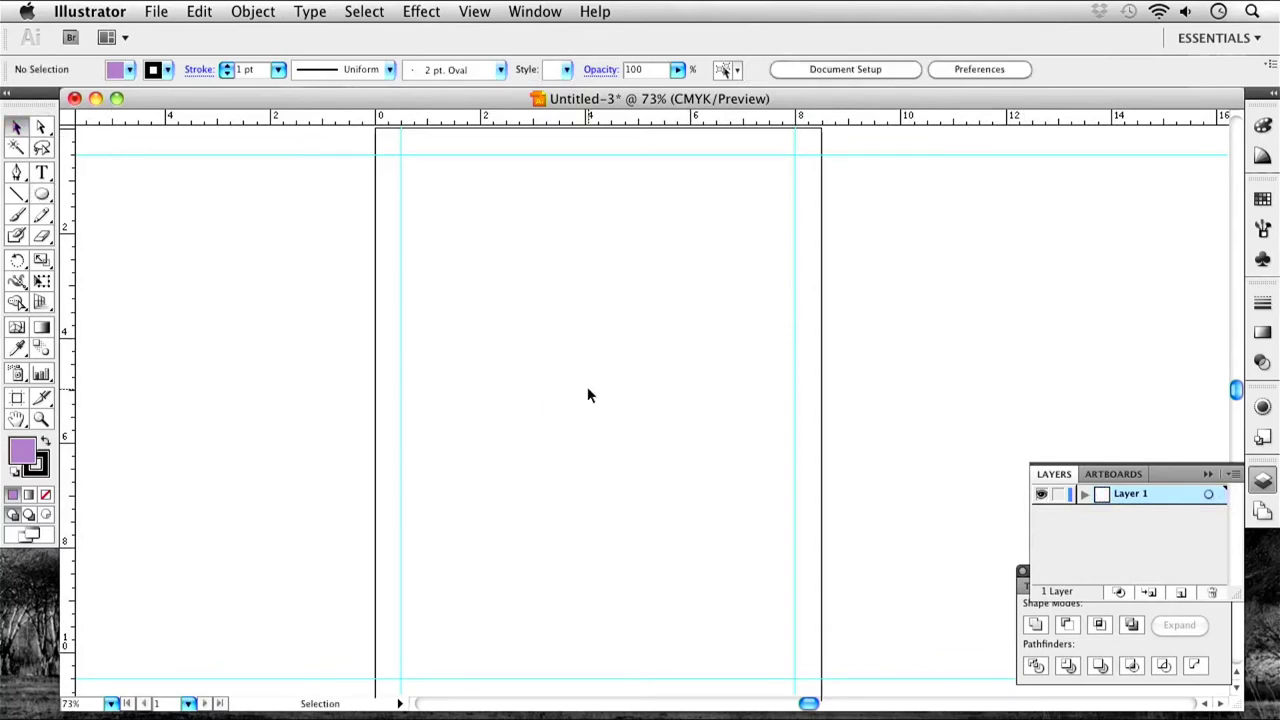
Draw an ellipse about 3.6 in wide and 2.9 in high on Layer 1, and toggle the layer's lock on and off.
click(1058, 494)
click(1058, 495)
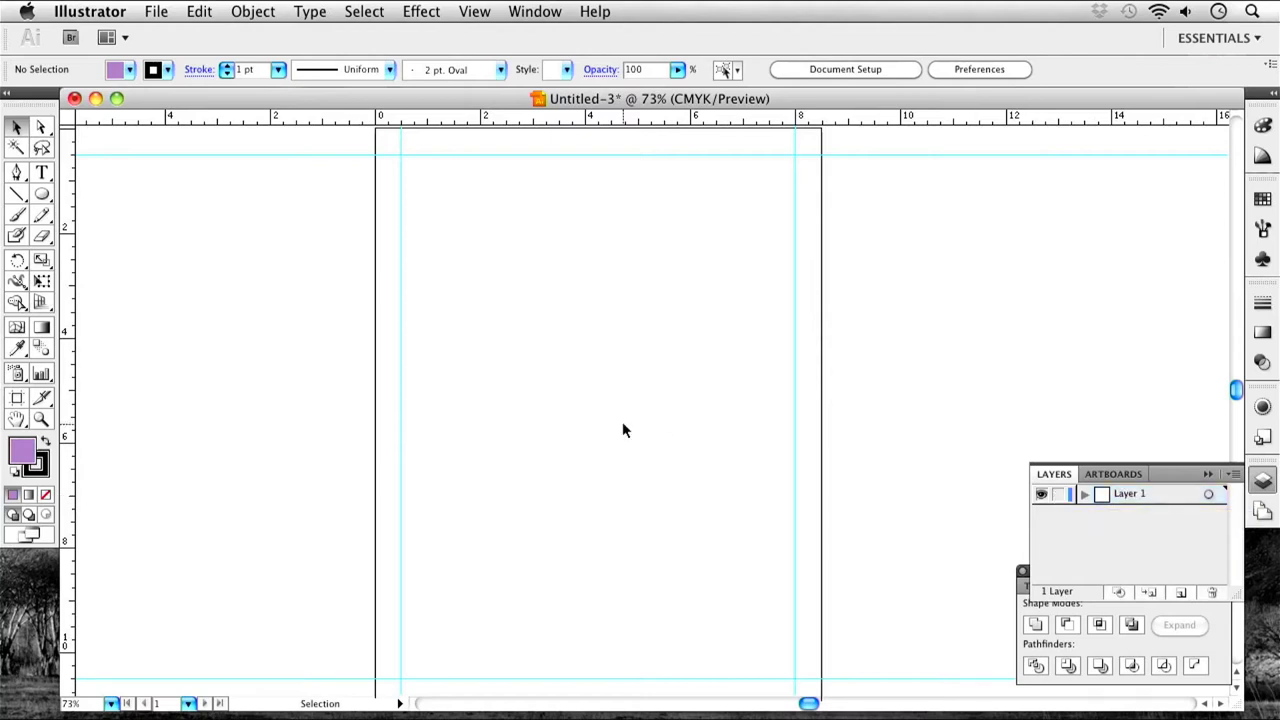
click(41, 194)
drag(505, 282, 697, 434)
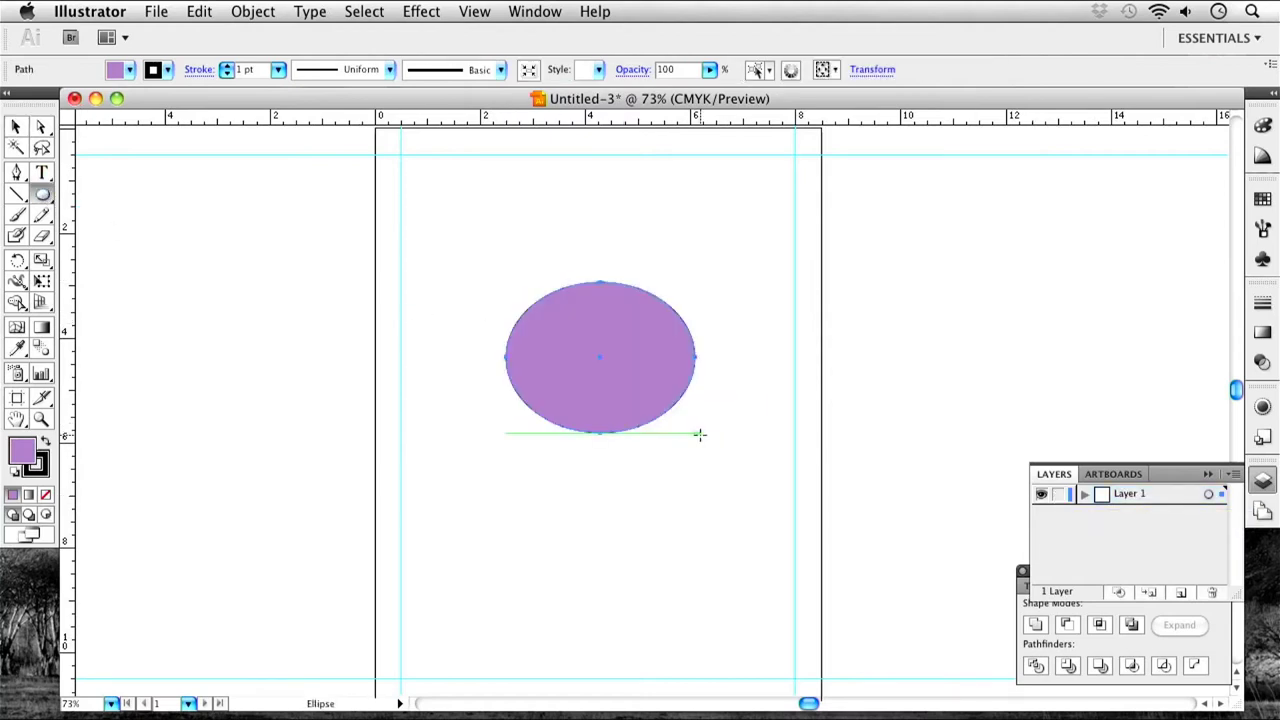
click(1058, 495)
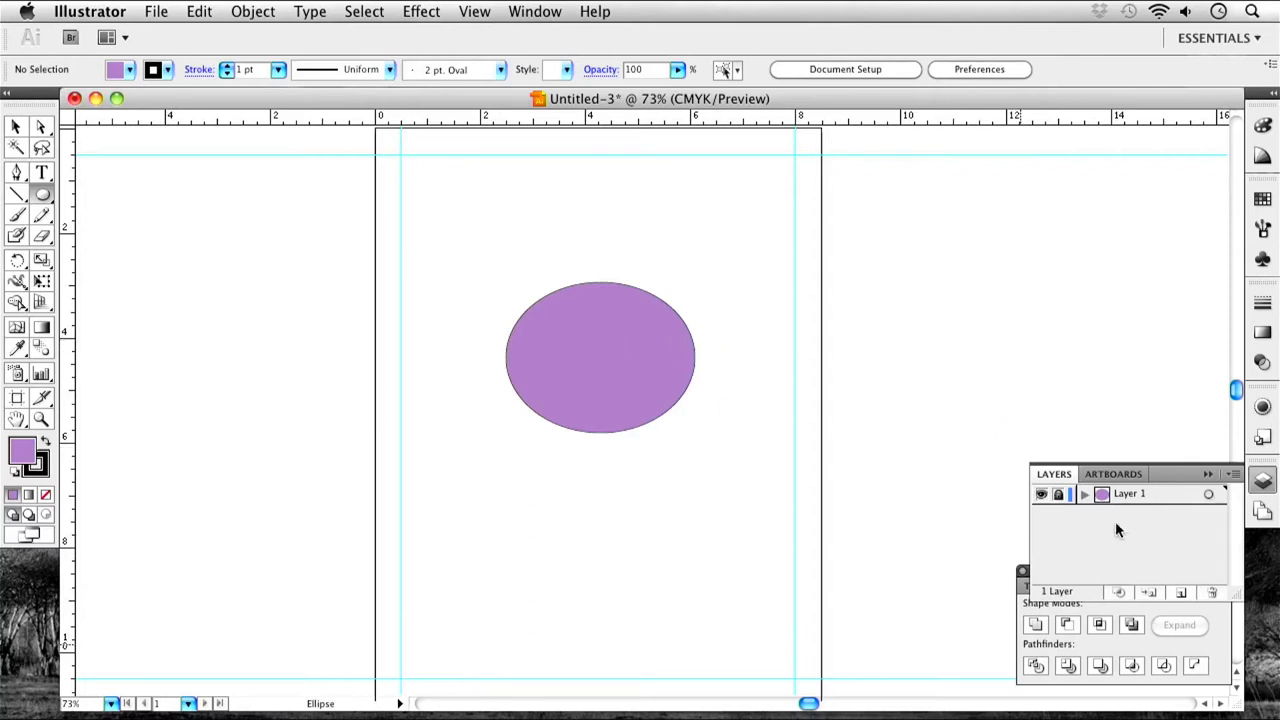
click(1058, 494)
Remove the wide purple ellipse from Layer 1.
click(16, 127)
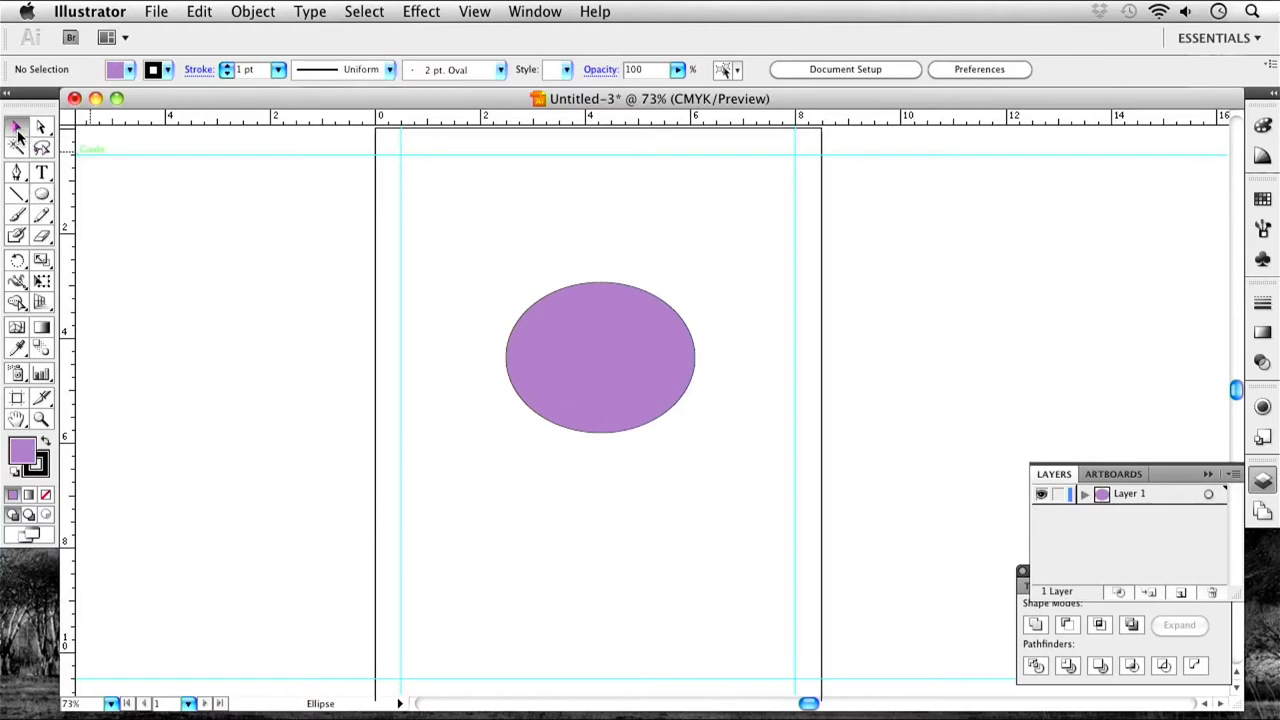
click(612, 364)
key(Delete)
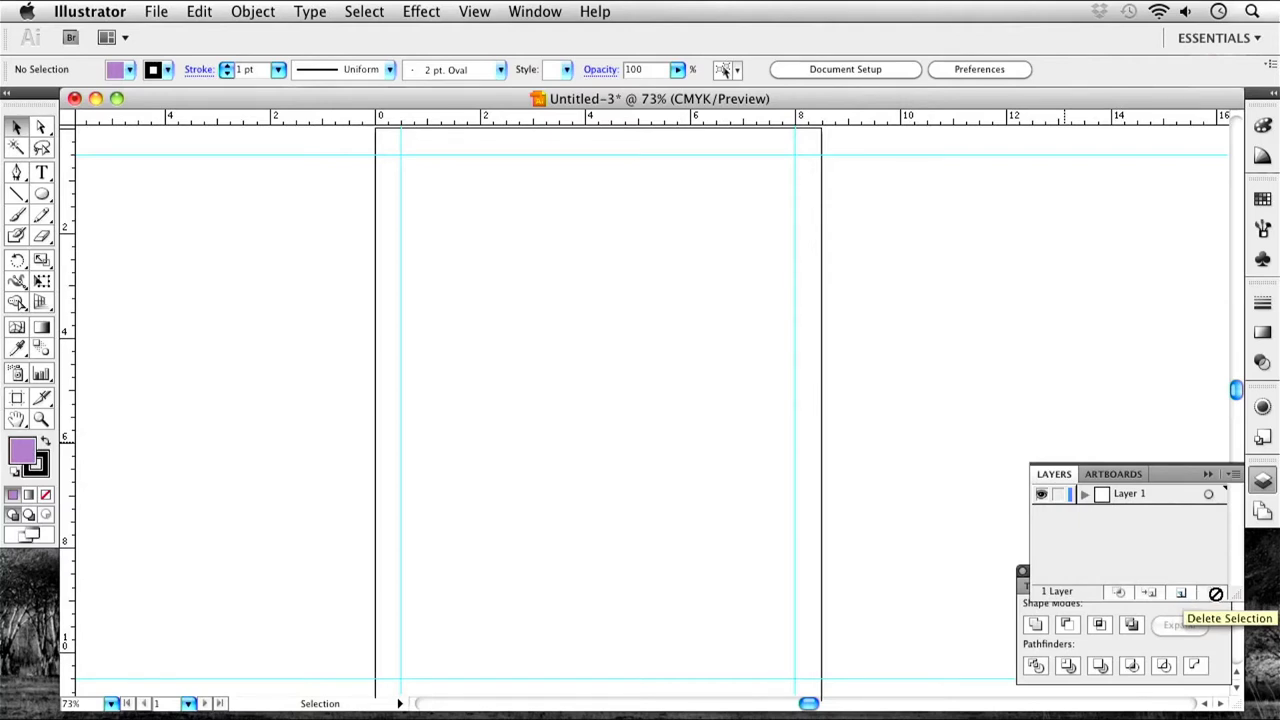
Add a new layer above Layer 1 and make Layer 1 the active layer.
click(1185, 594)
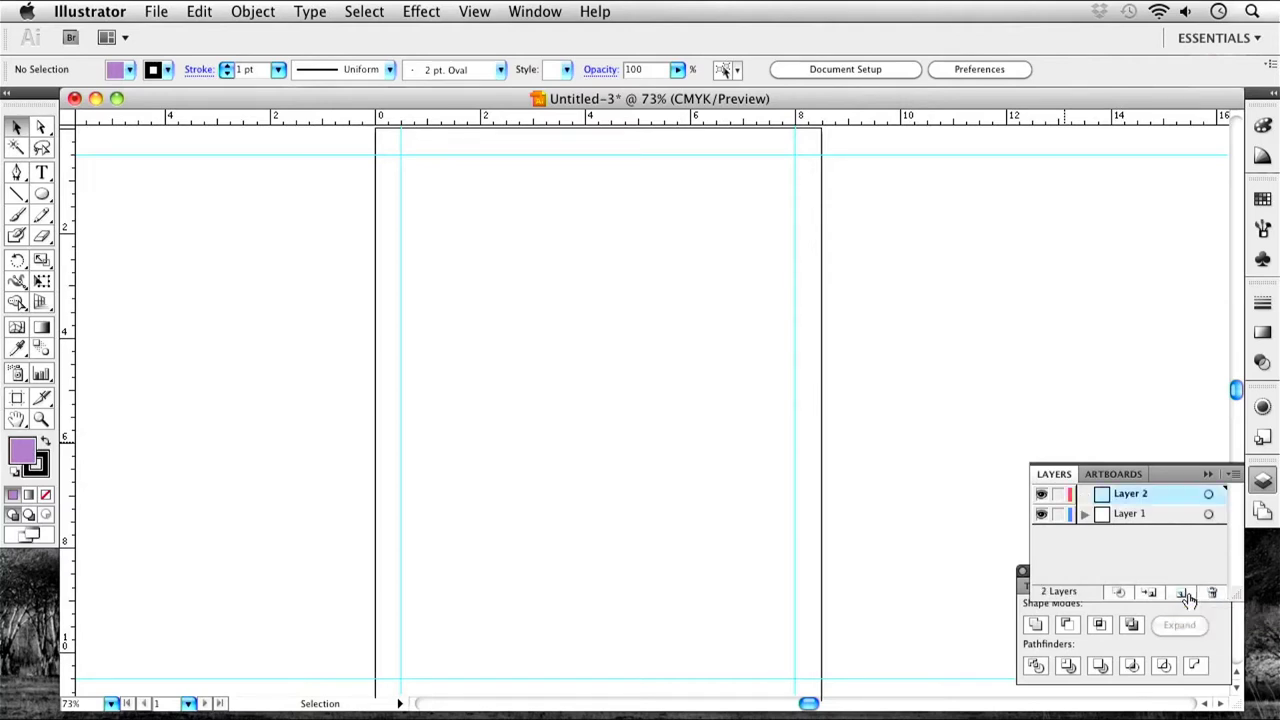
click(1141, 520)
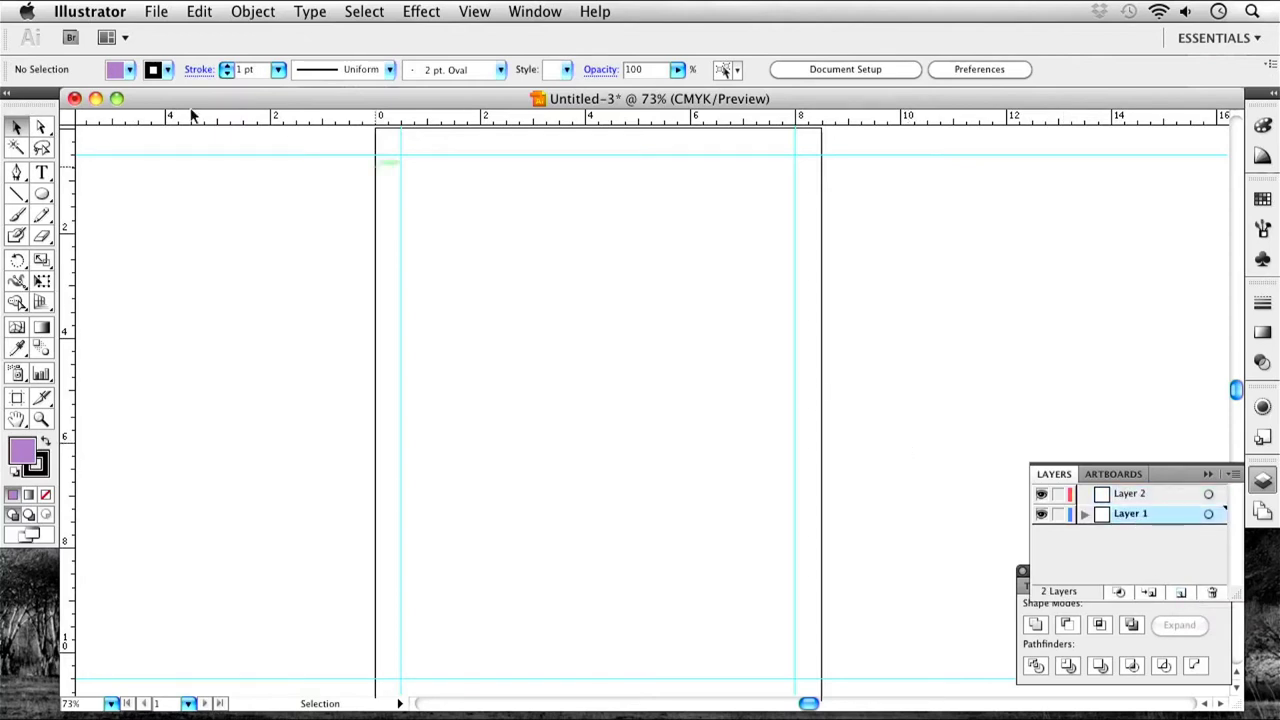
Place the image invader-zim.jpg from the Desktop on Layer 1 as a linked file.
click(153, 12)
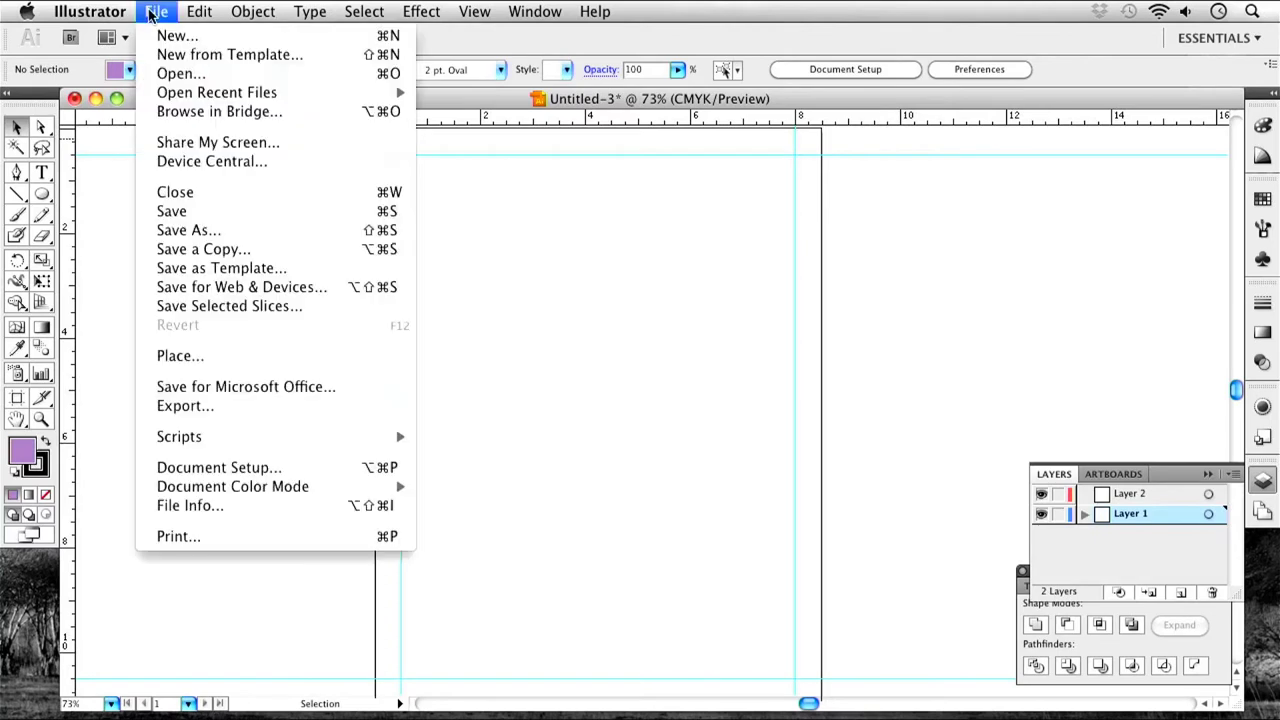
click(250, 358)
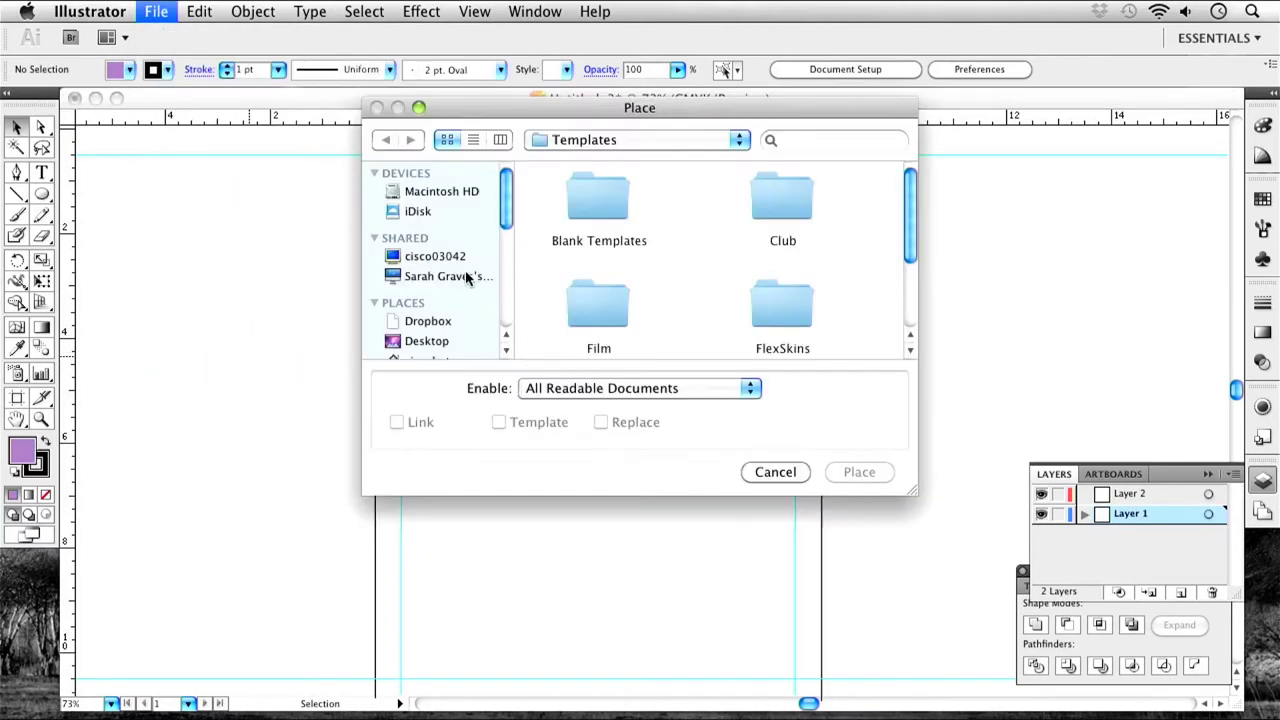
click(427, 342)
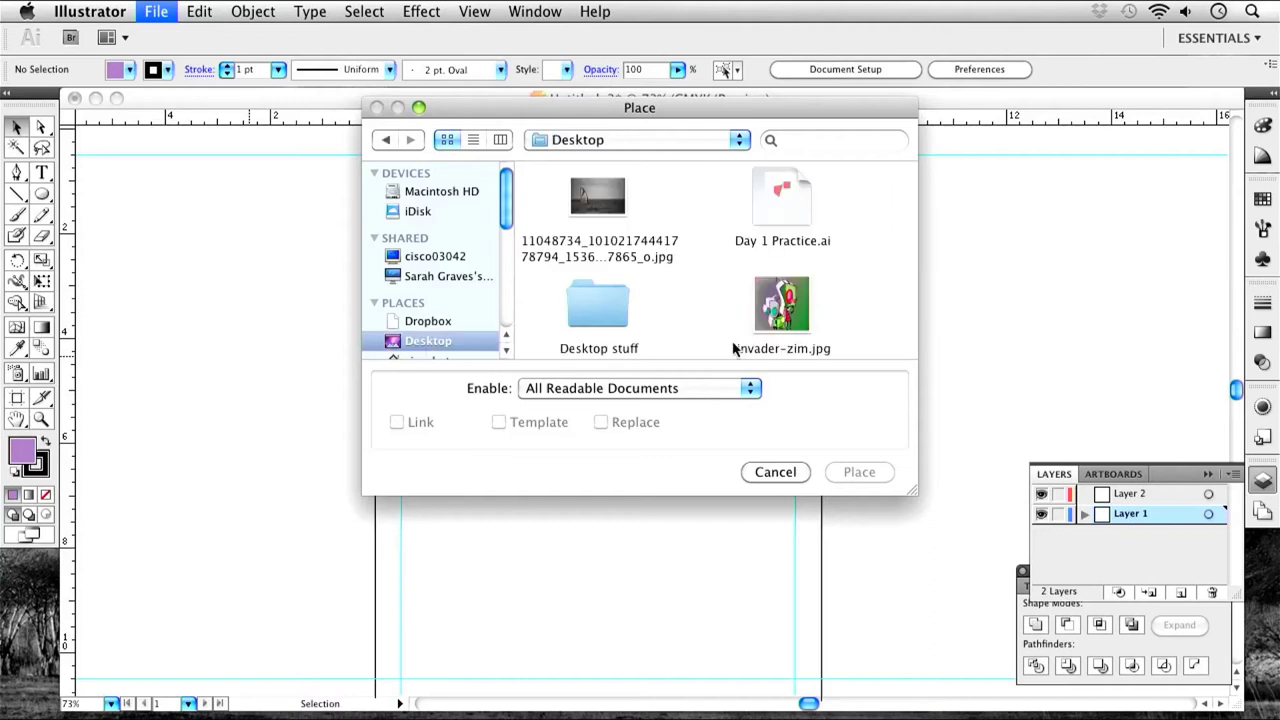
click(765, 330)
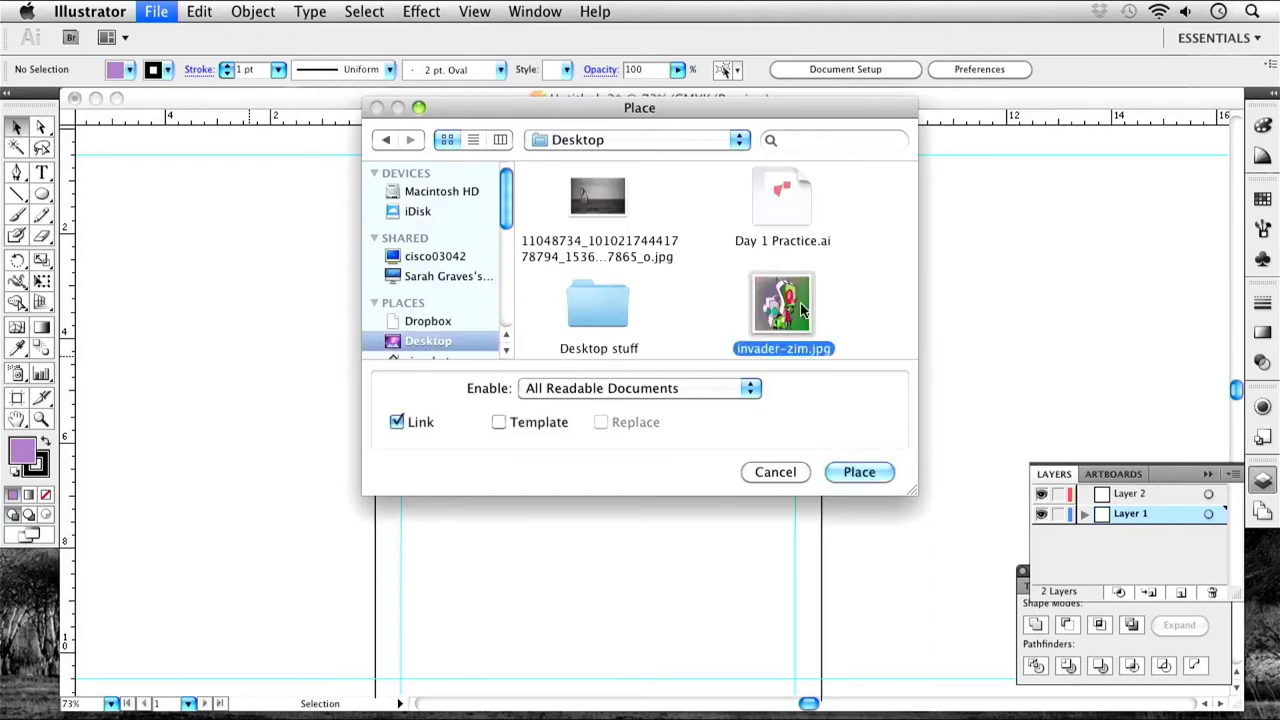
click(857, 473)
Enlarge the placed image to about 13.4 by 8.9 in and position it across the artboard, just below the upper margin guide.
drag(652, 411, 418, 208)
drag(657, 410, 830, 568)
shift+click(686, 446)
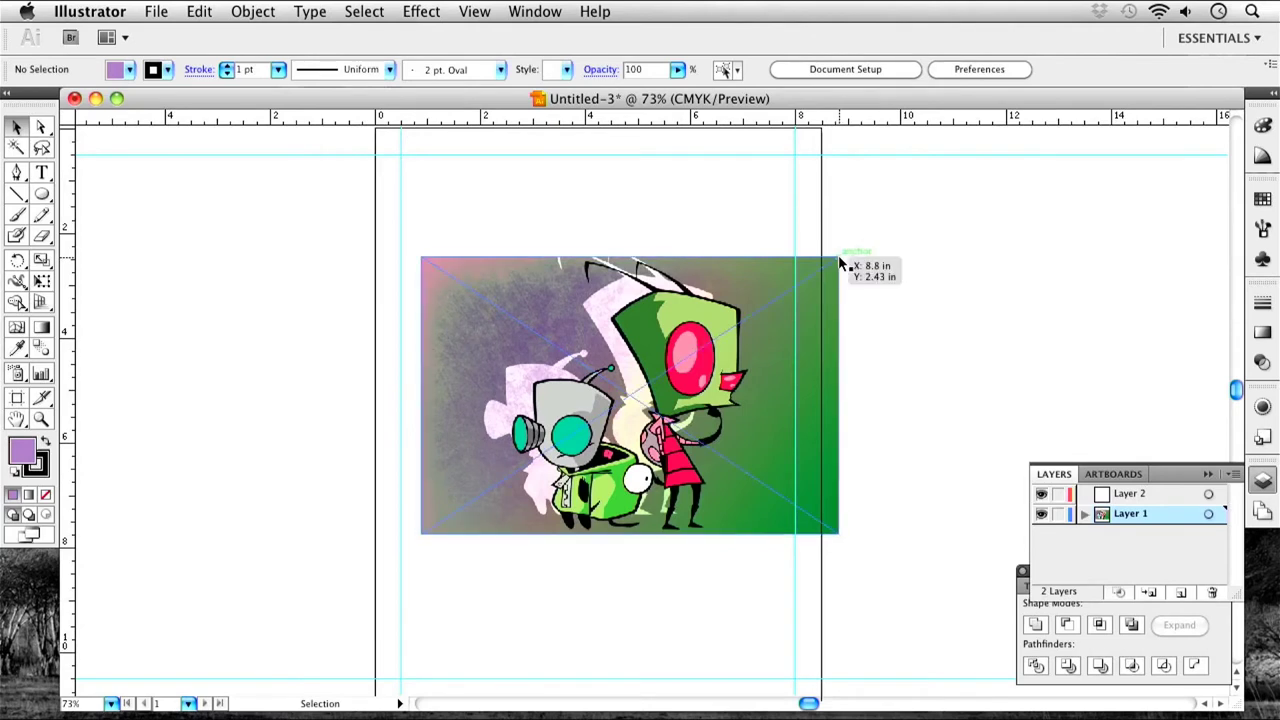
drag(838, 256, 1090, 150)
drag(460, 532, 334, 652)
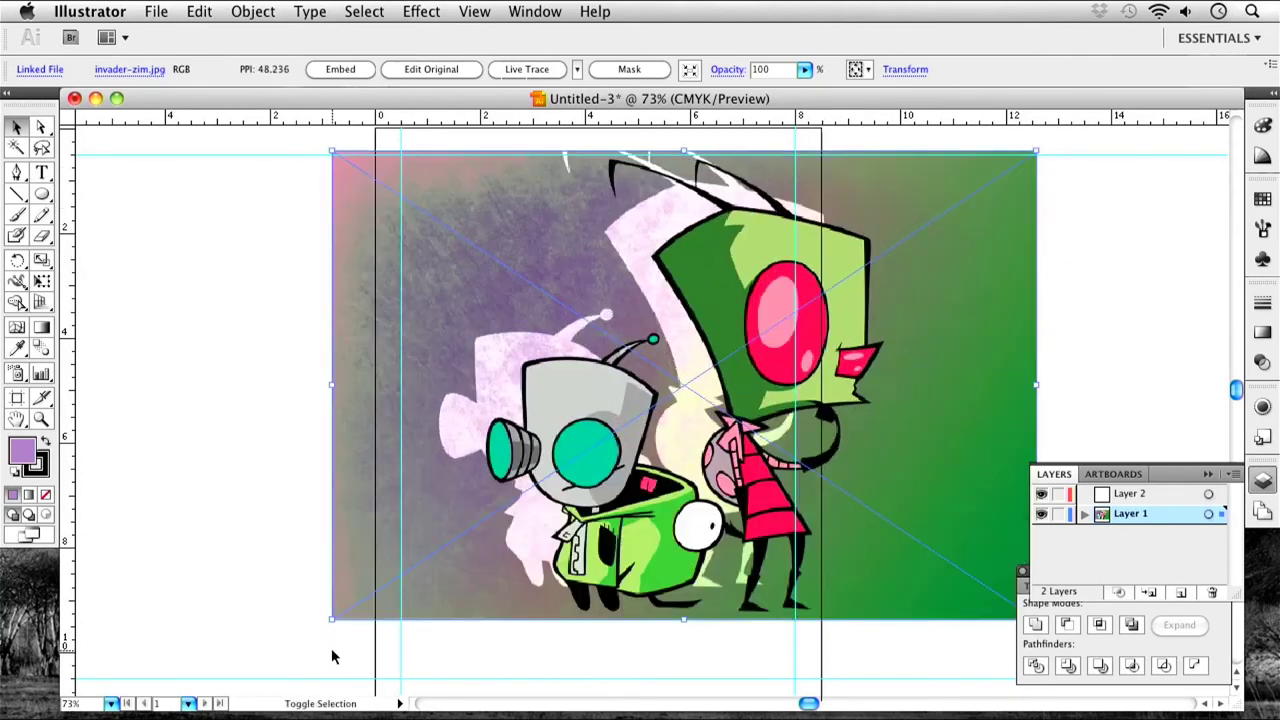
mouse_move(673, 464)
mouse_down()
mouse_move(655, 497)
mouse_move(666, 482)
mouse_up()
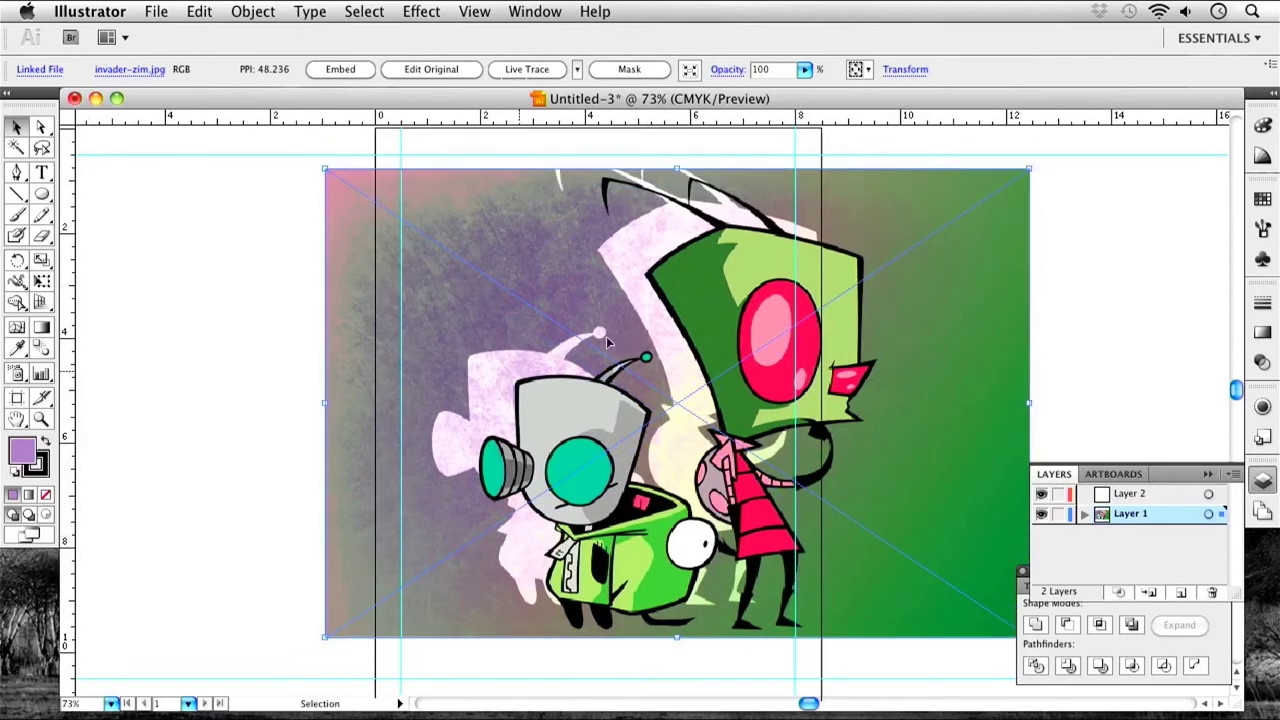
Move the placed image so its upper edge sits just below the upper margin guide and its left edge about 0.6 in outside the artboard.
drag(632, 527, 620, 527)
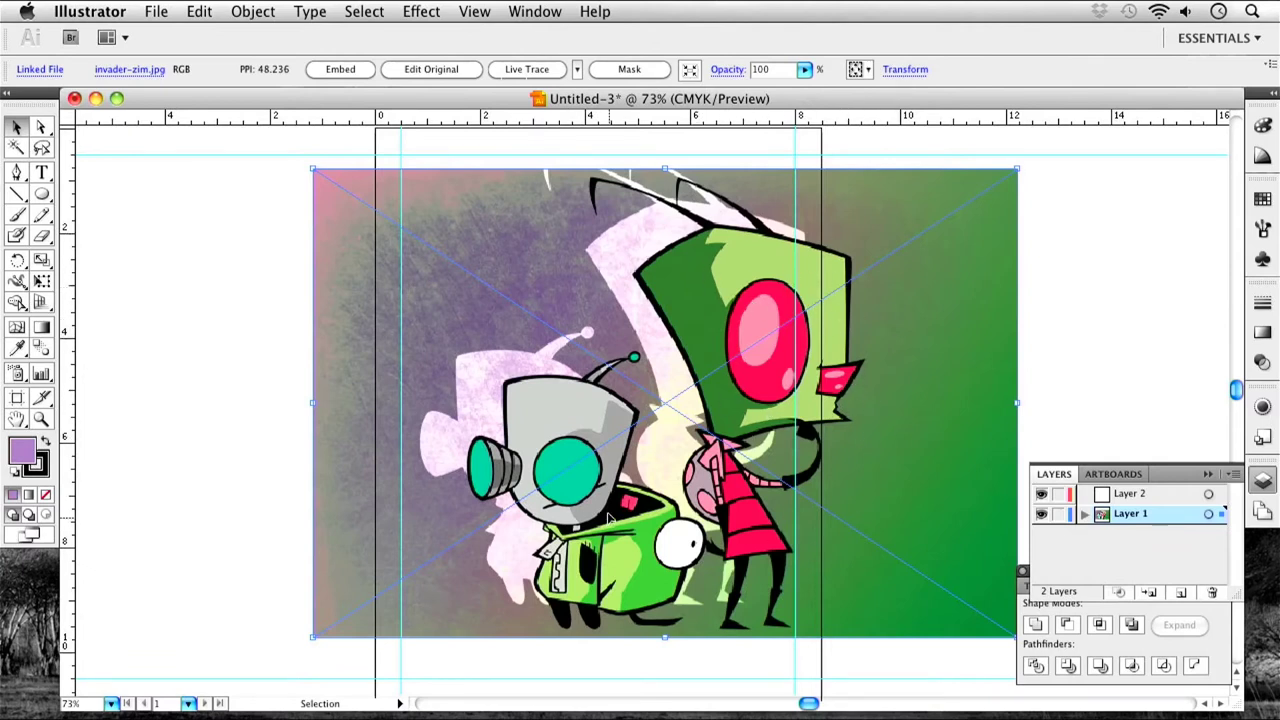
drag(604, 543, 634, 534)
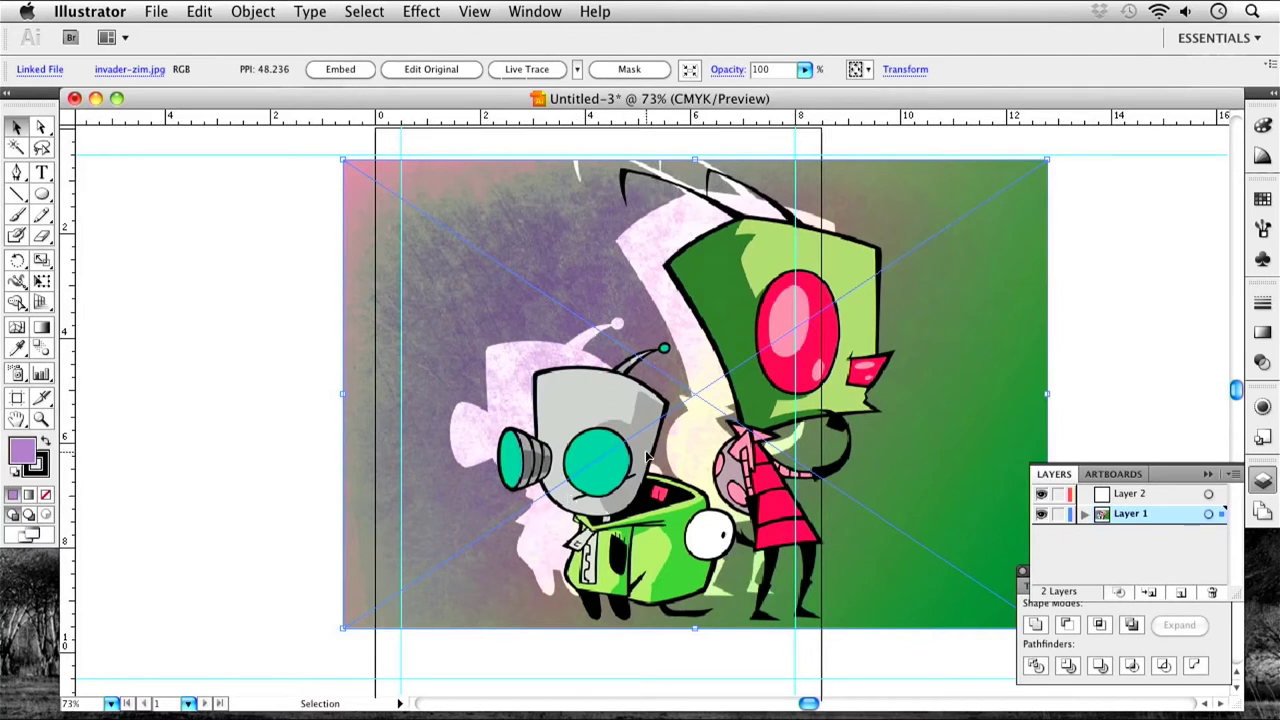
key(Return)
click(752, 238)
click(281, 411)
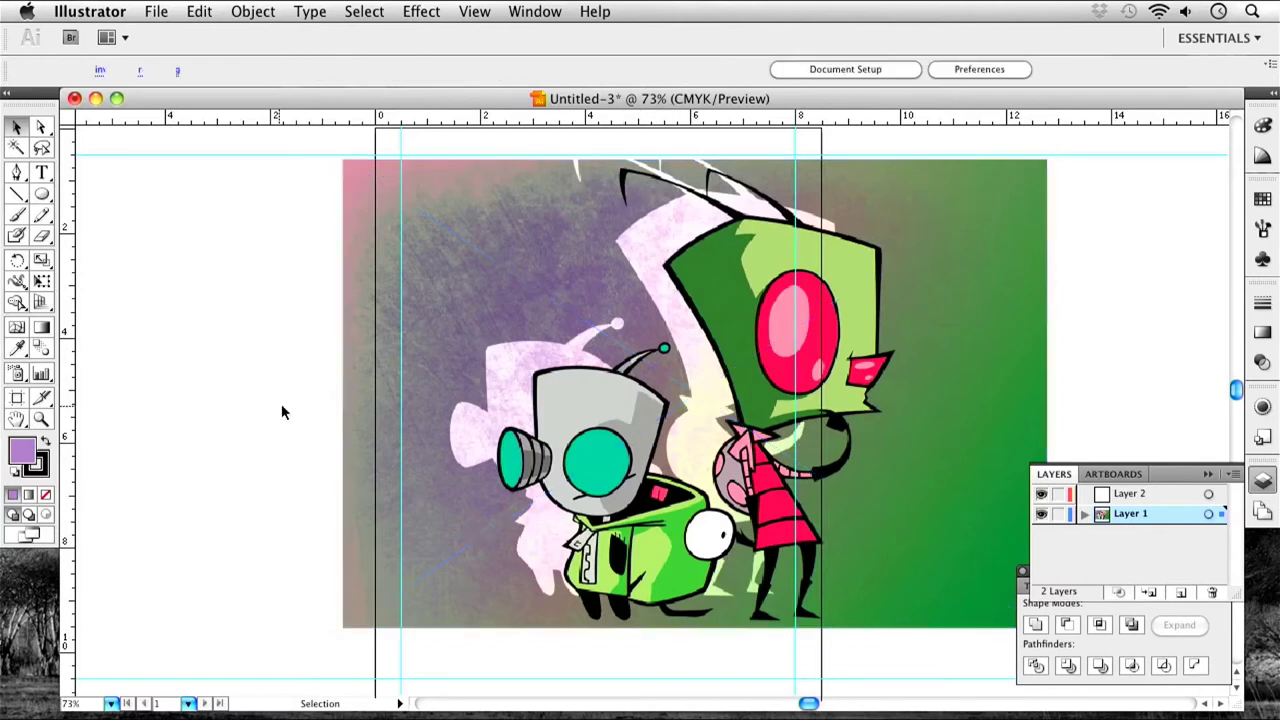
click(671, 387)
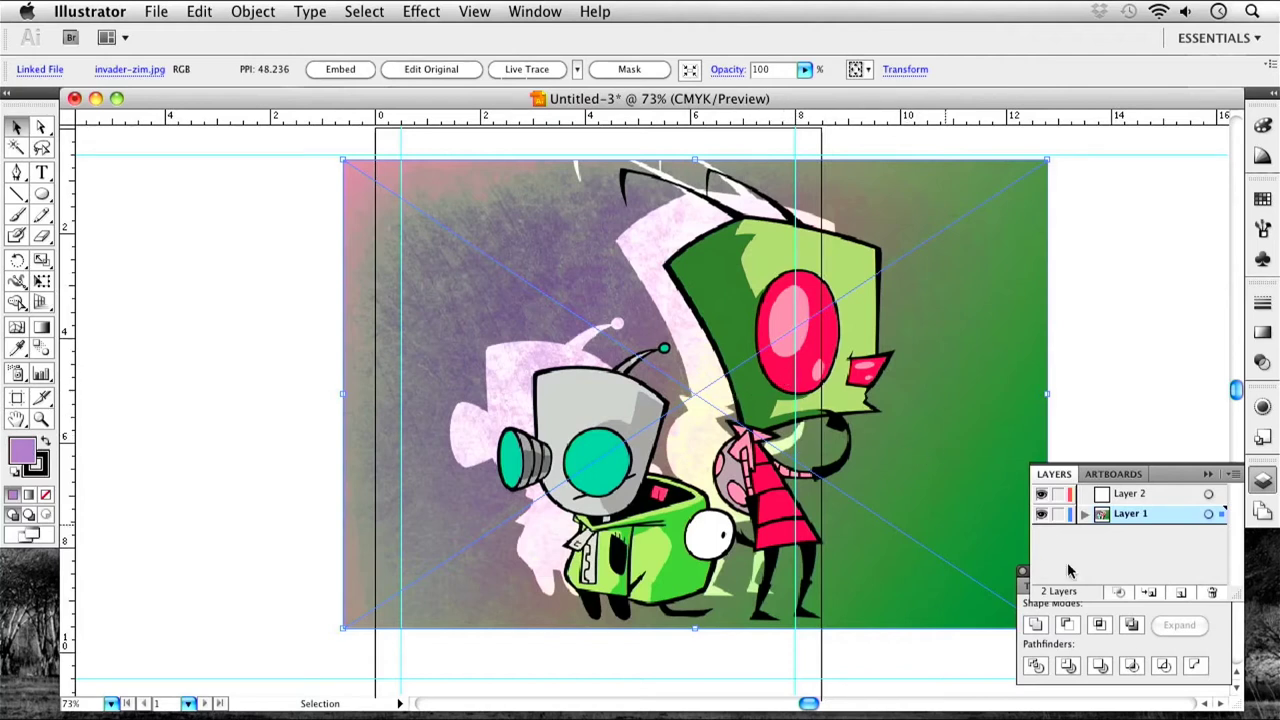
Rename Layer 1 as Original Image.
double_click(1145, 516)
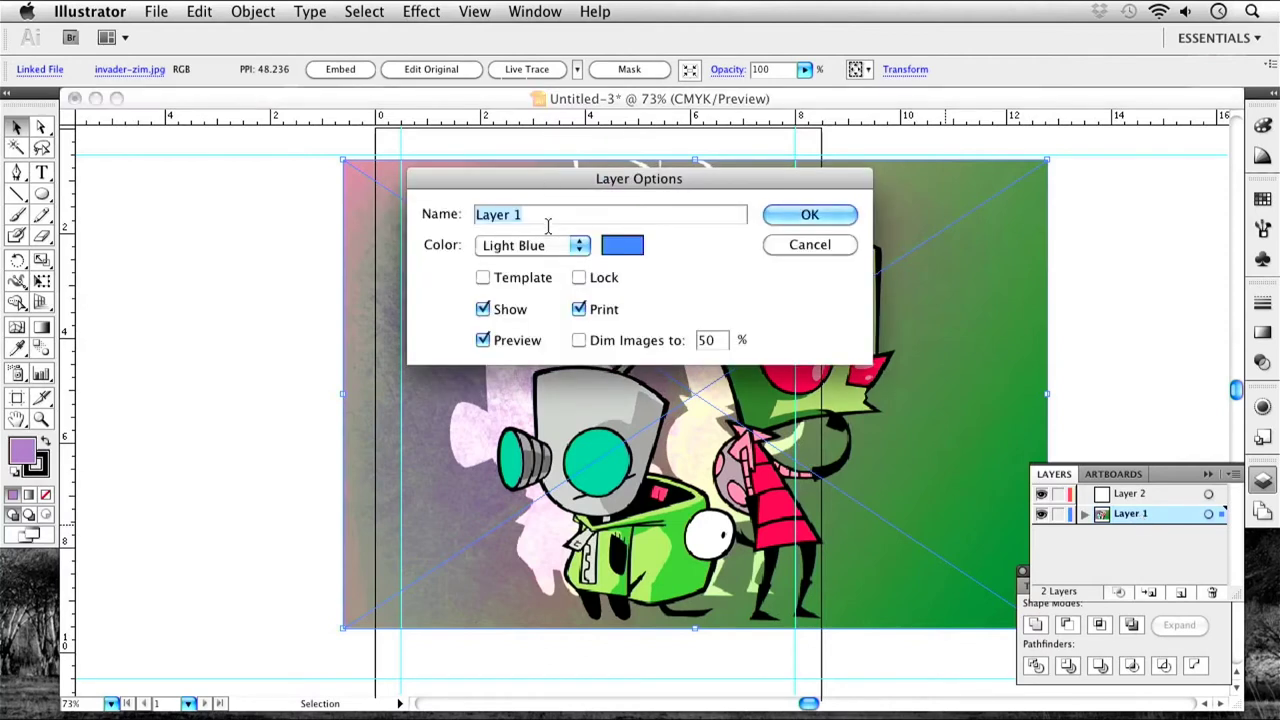
text(Original Image)
click(827, 212)
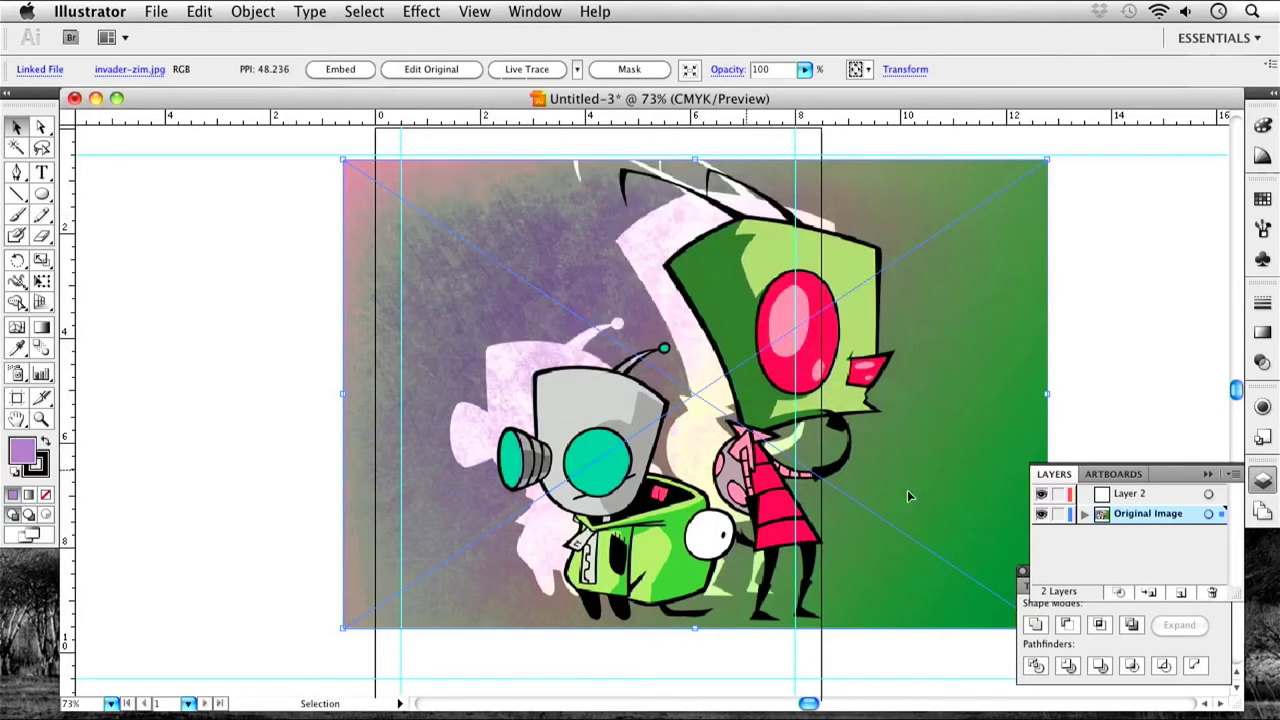
Rename Layer 2 as Trace and lock the Original Image layer.
double_click(1133, 495)
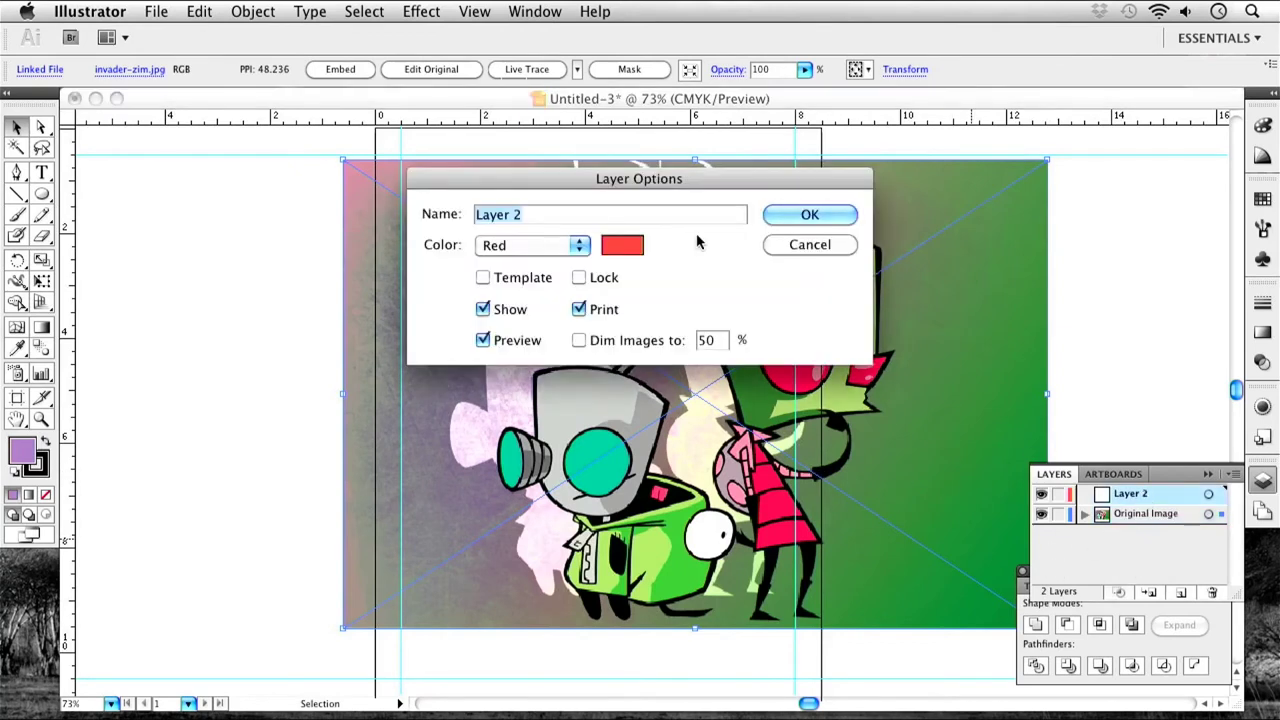
text(Trace)
click(806, 214)
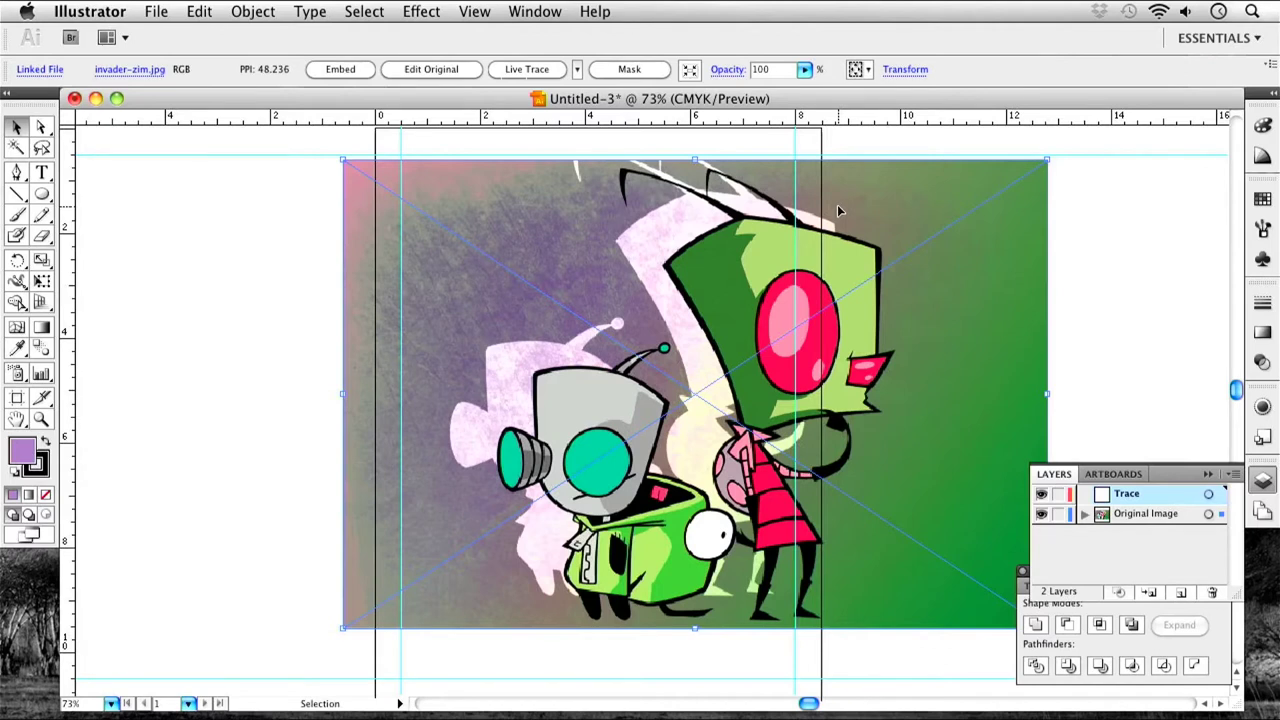
click(1060, 516)
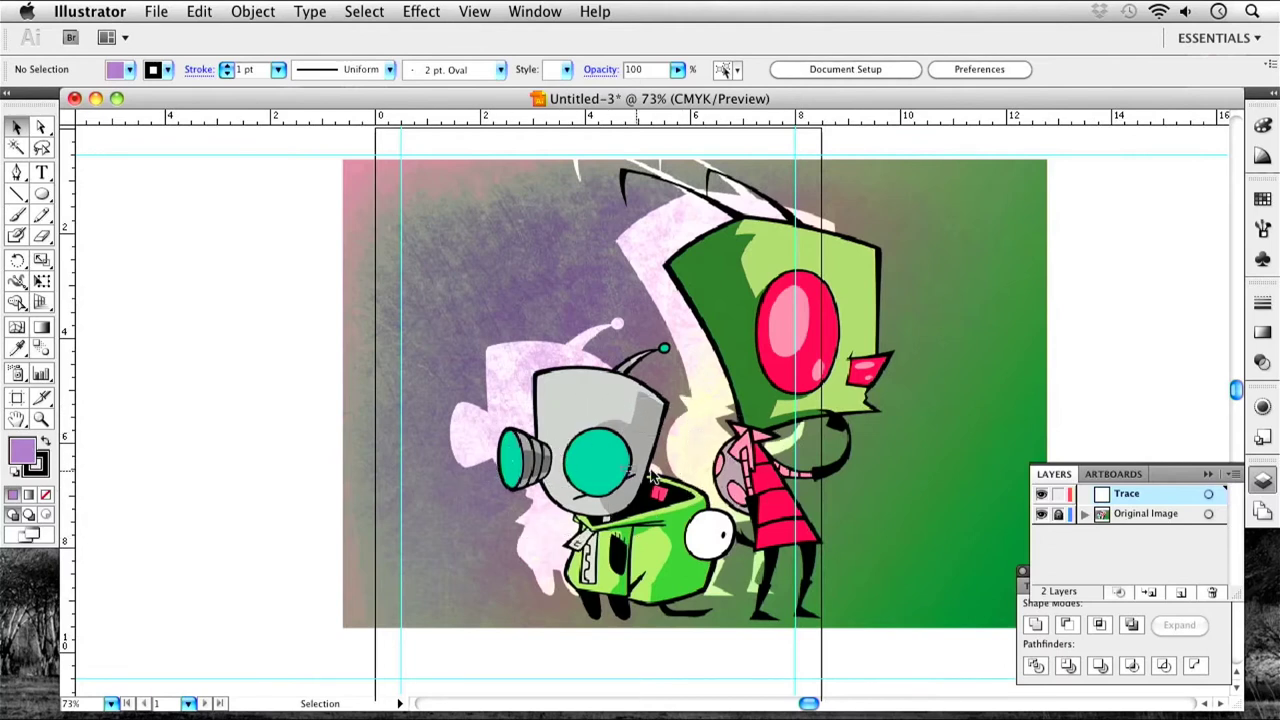
Set the fill to None and make the black 1 pt stroke the active attribute for tracing the grey robot's head.
key(super+equal)
key(super+equal)
key(super+equal)
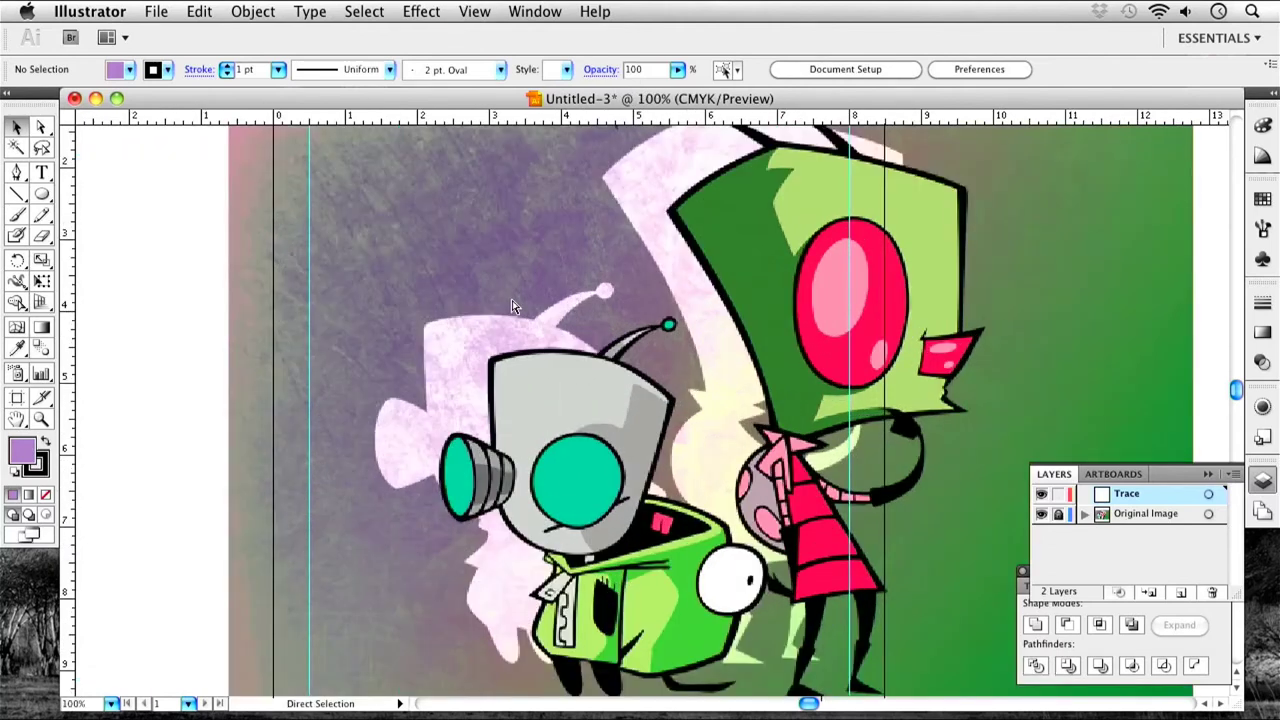
key(super+equal)
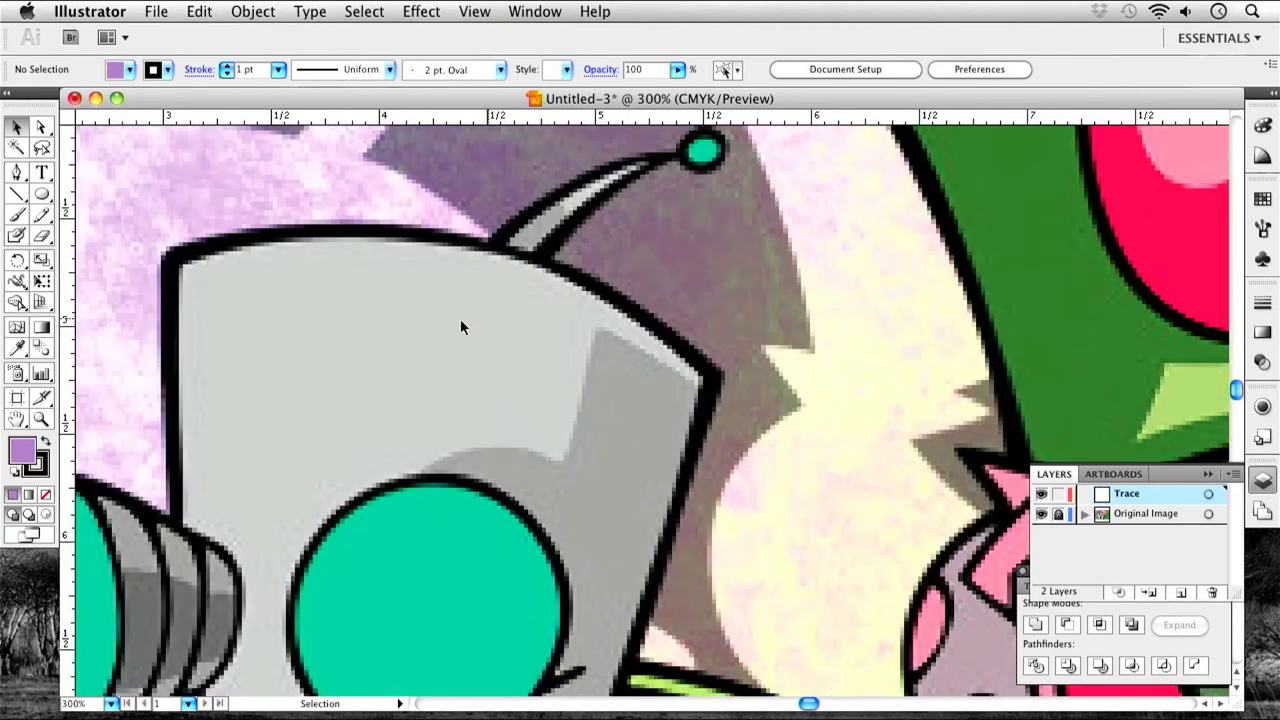
drag(371, 331, 565, 413)
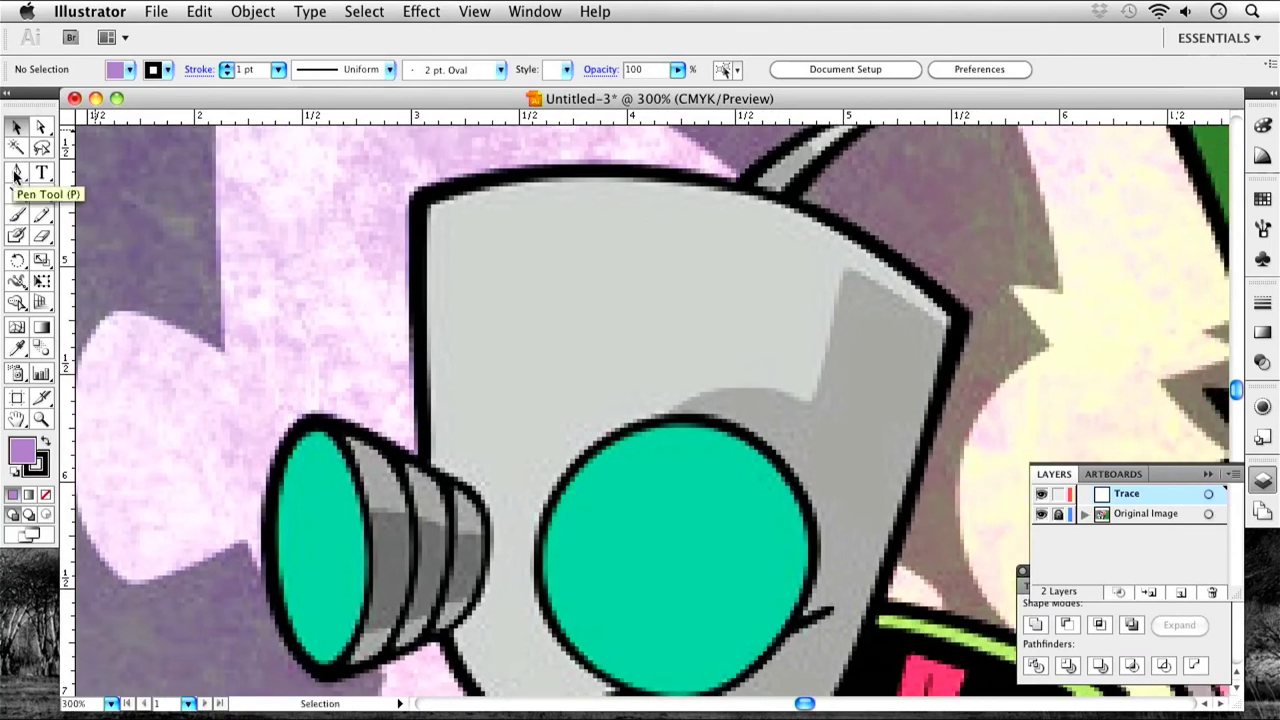
click(30, 456)
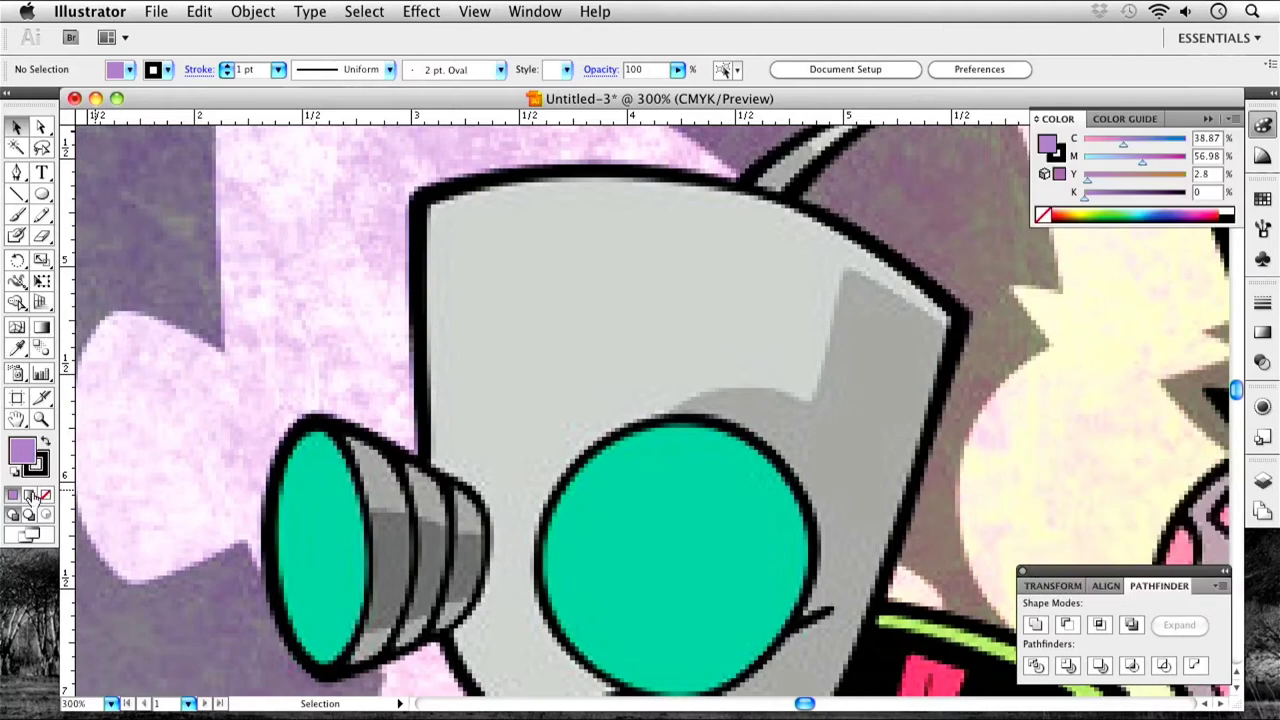
click(45, 494)
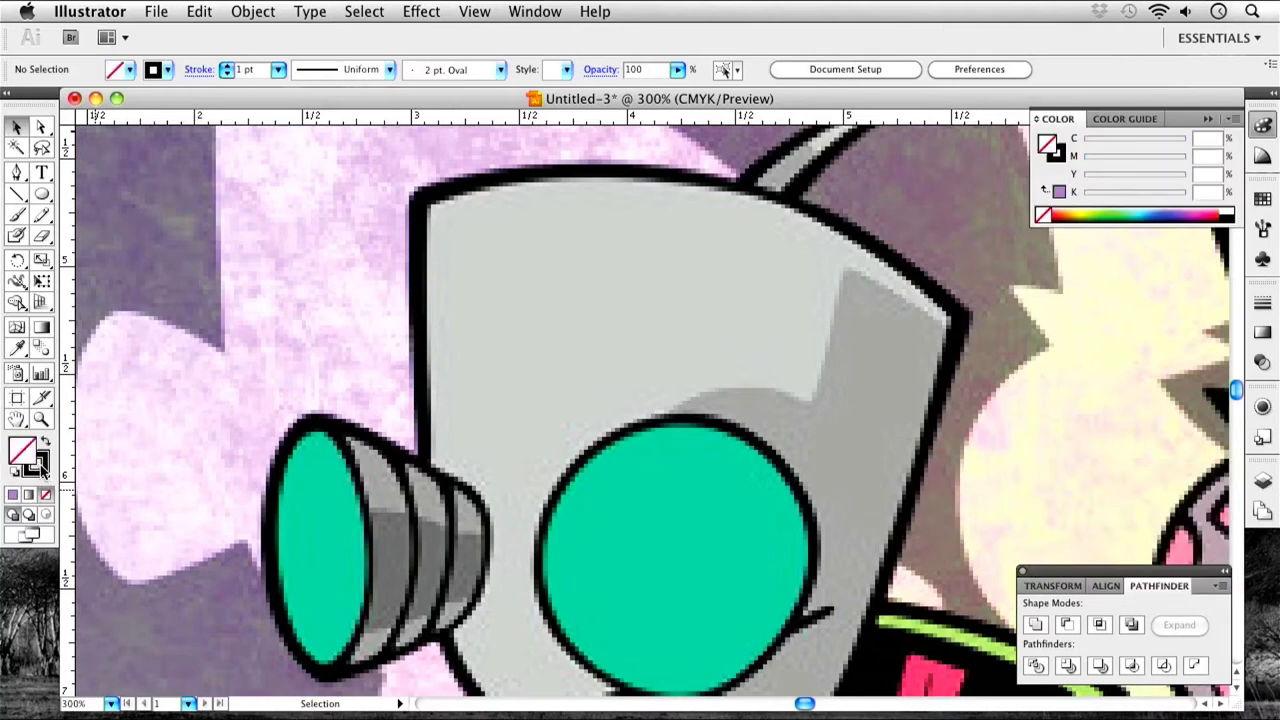
click(38, 468)
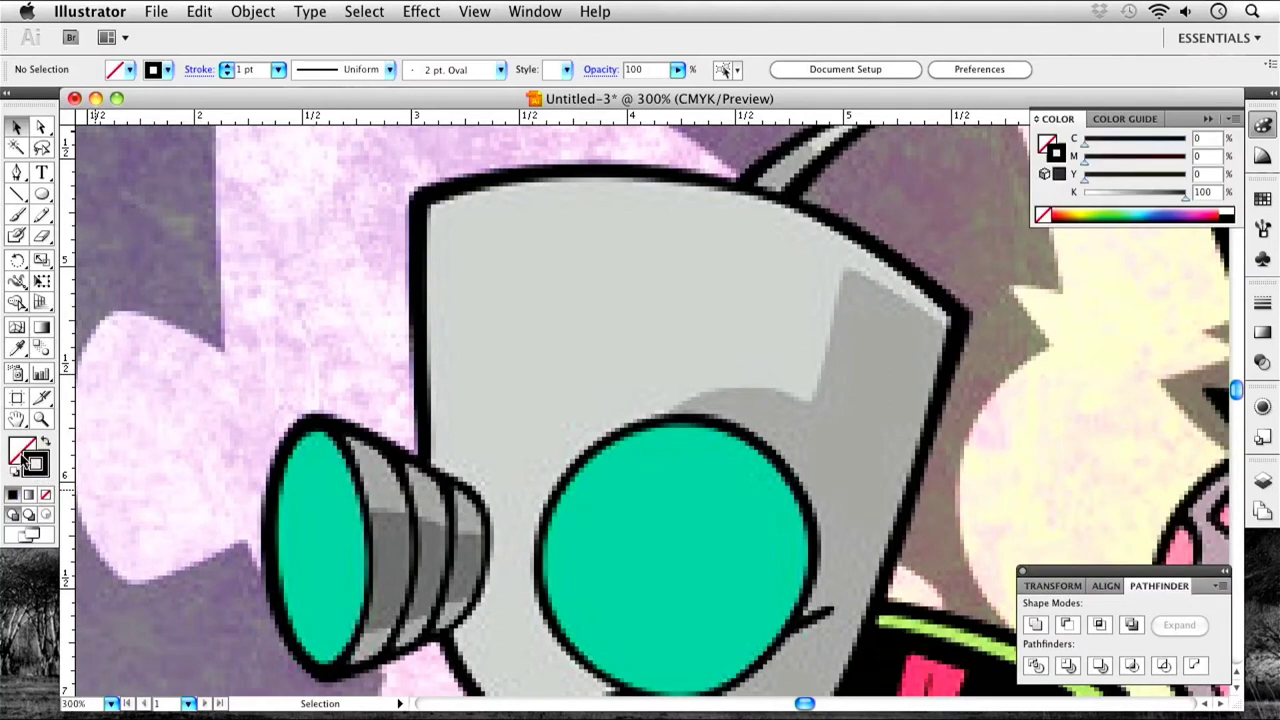
Trace the grey robot head's left edge and curved top edge to its right corner with the Pen tool, ending the path open.
click(16, 172)
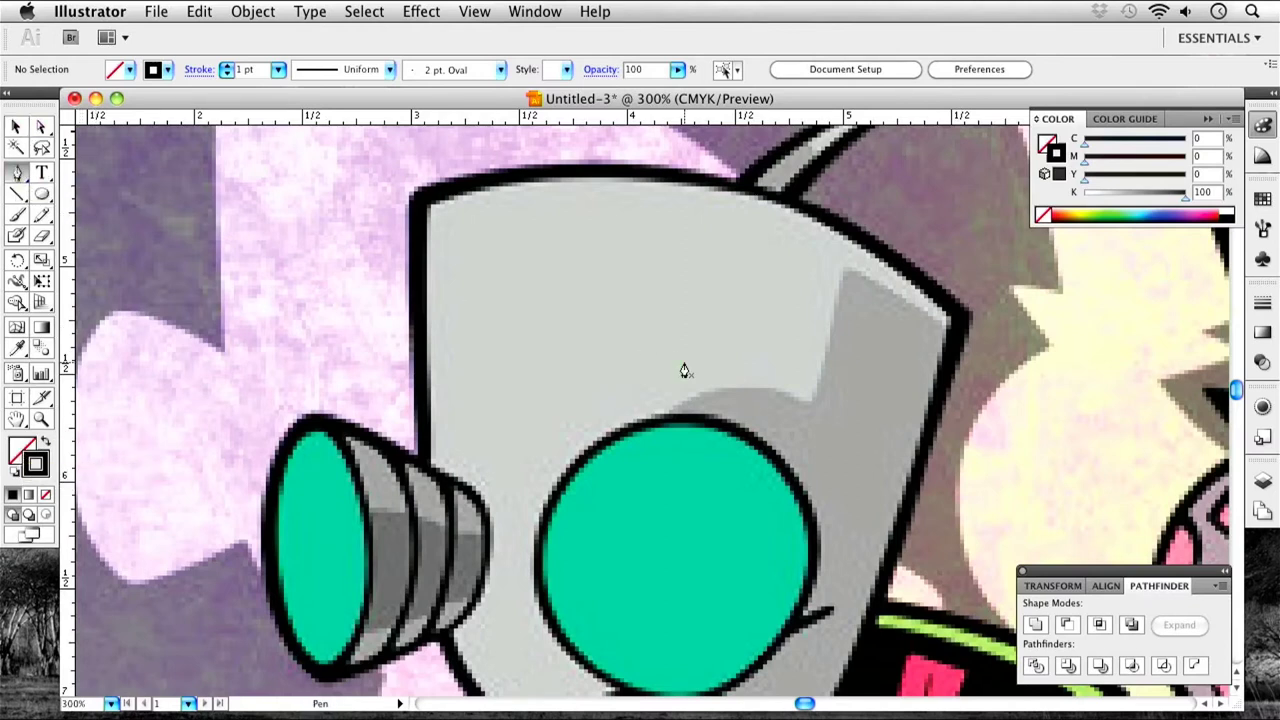
click(424, 467)
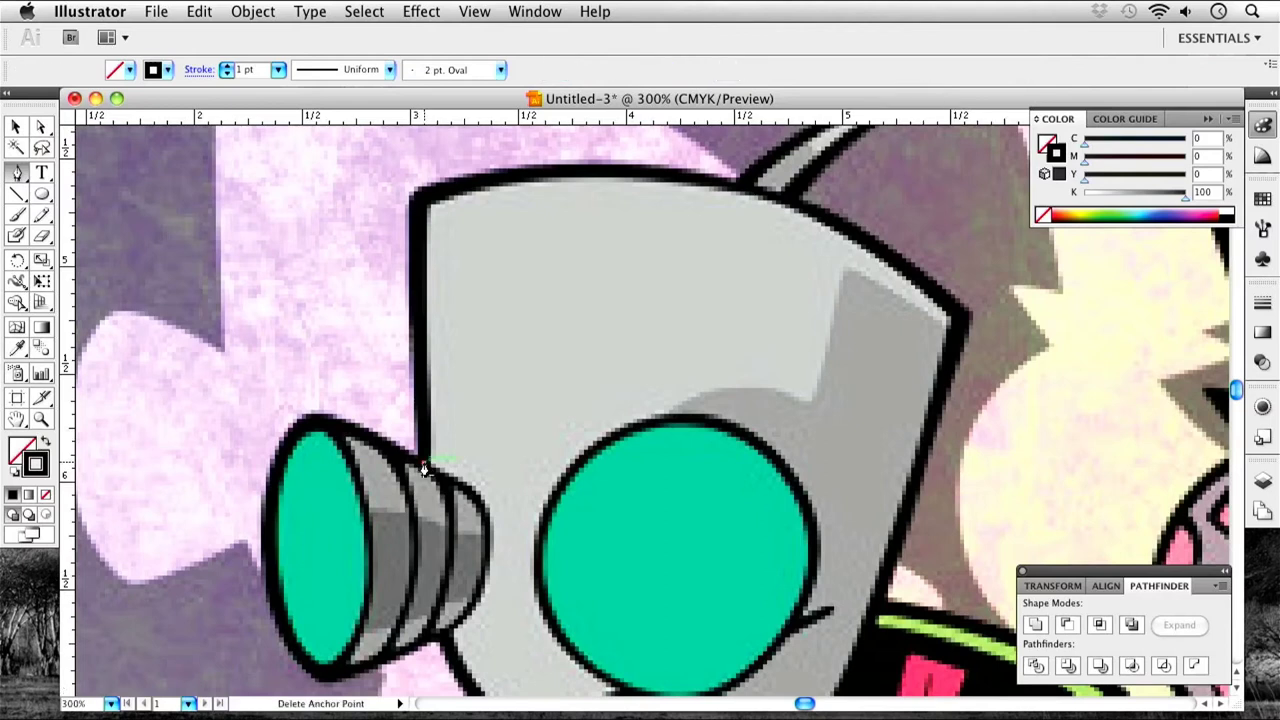
click(416, 201)
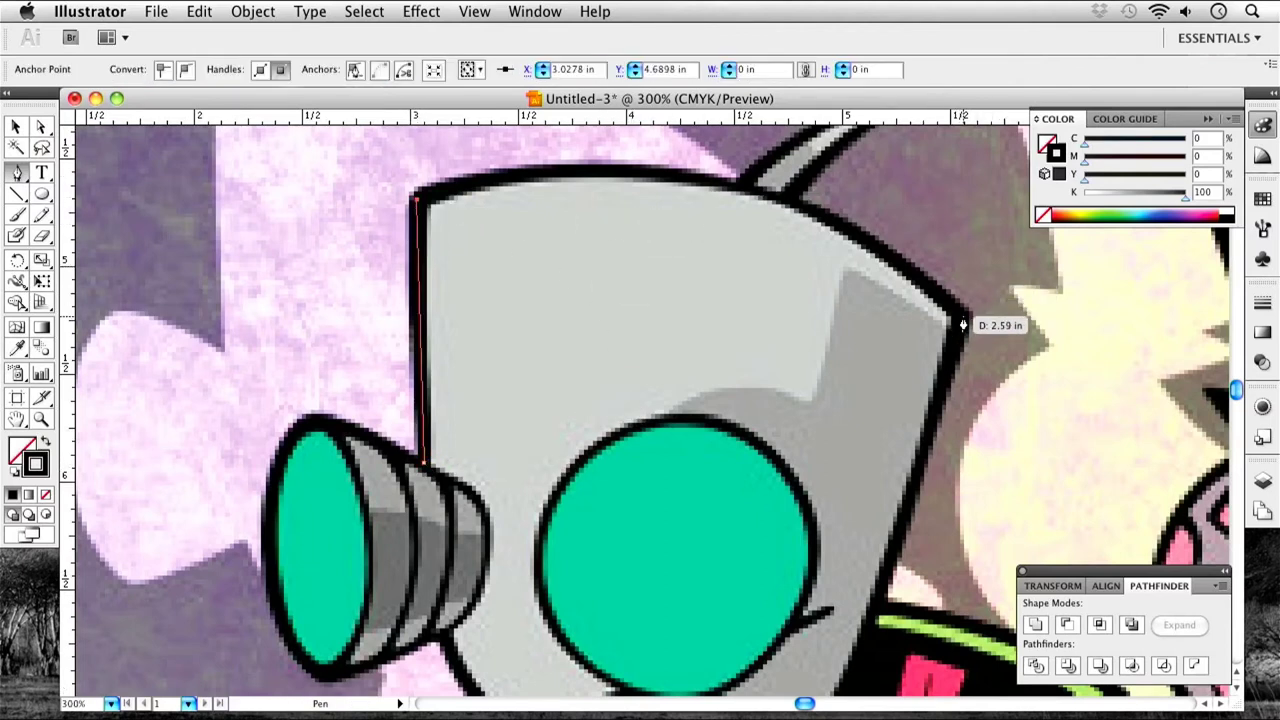
drag(963, 320, 1166, 544)
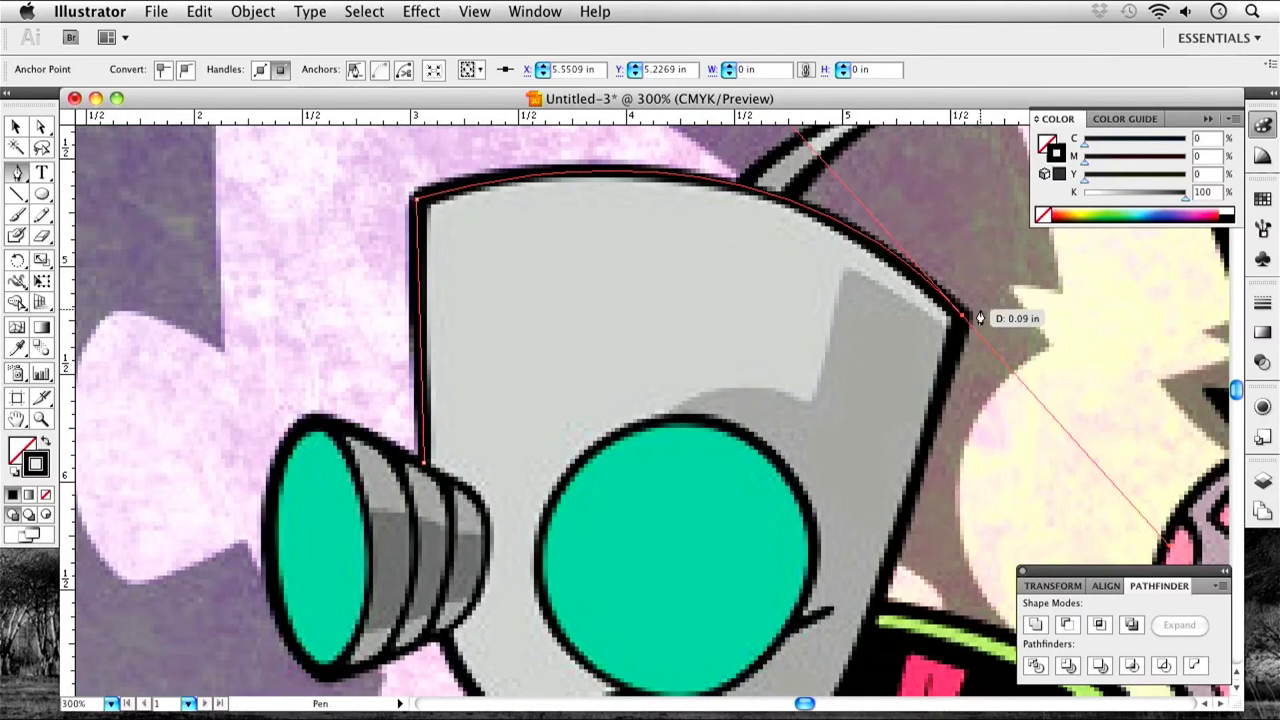
click(13, 134)
click(17, 172)
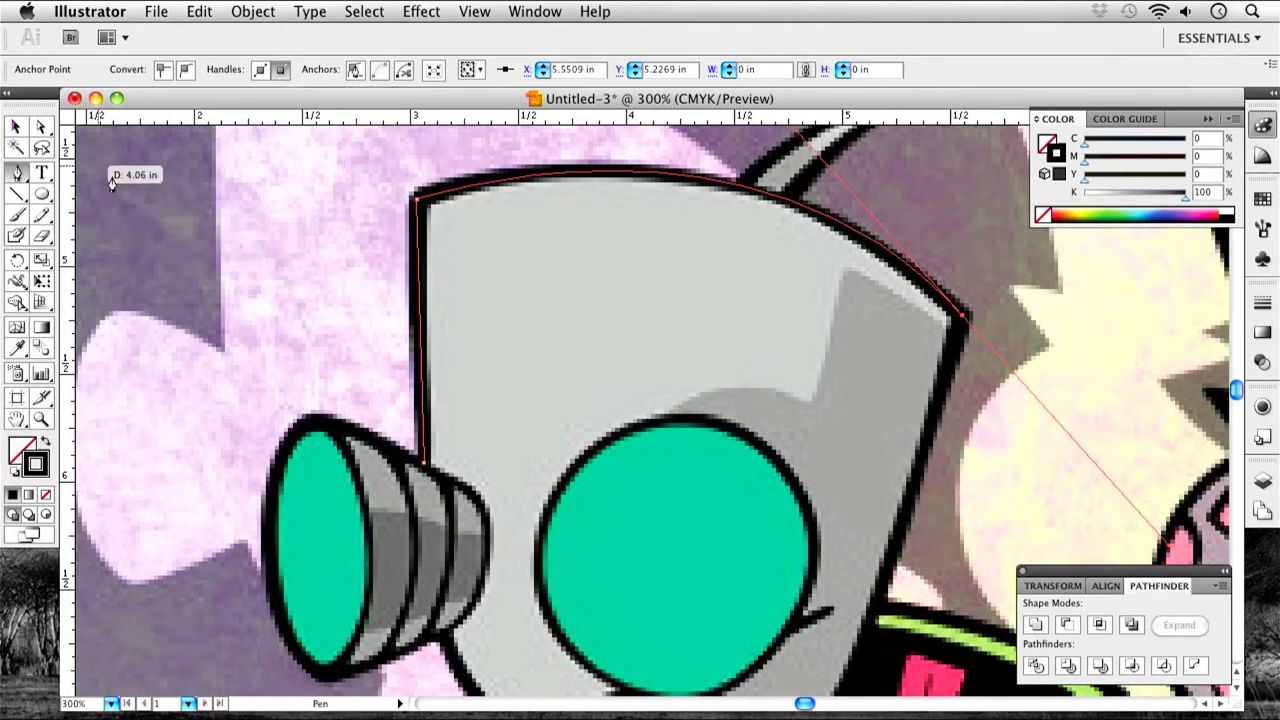
key(super)
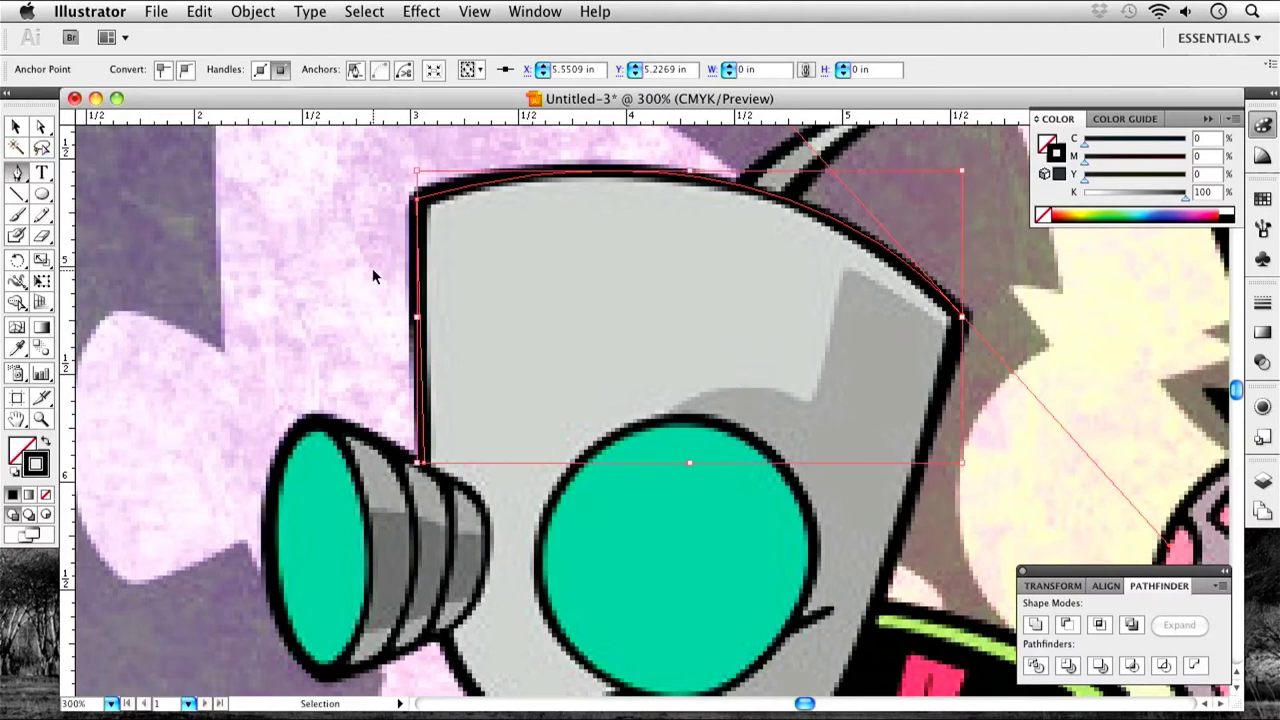
super+click(372, 268)
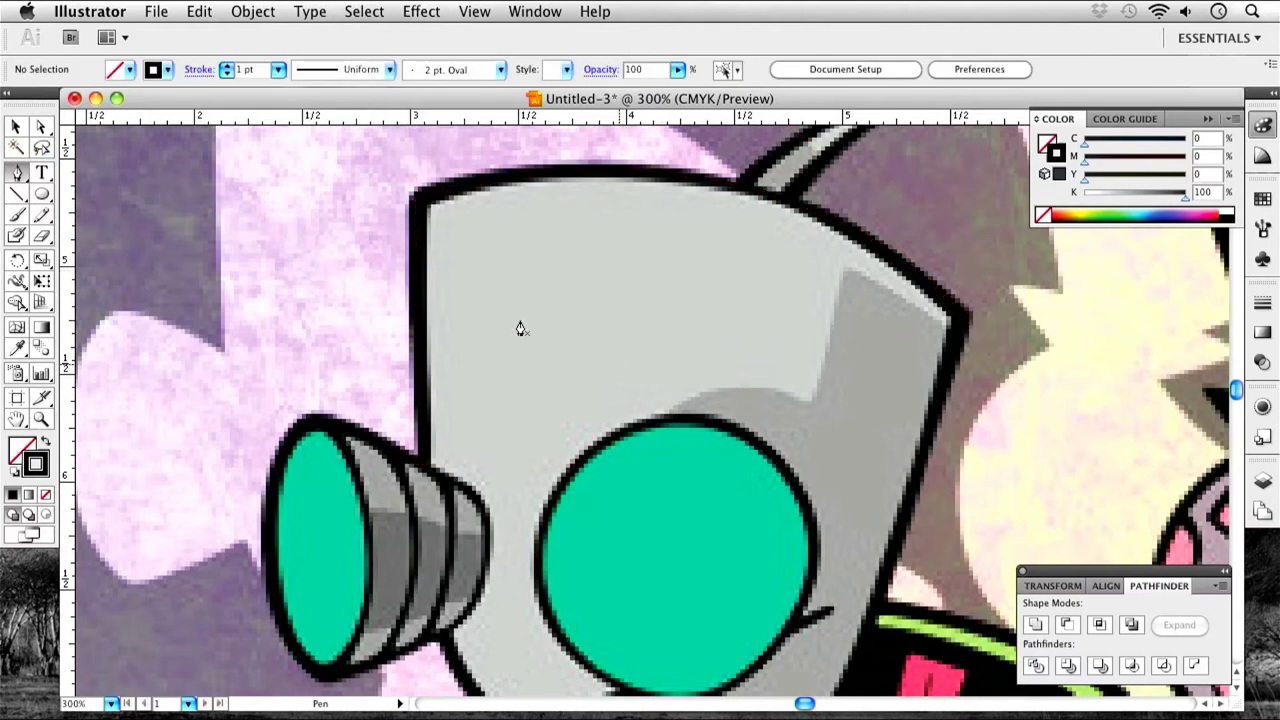
Shift the traced head path away from the robot's outline and delete it.
key(super)
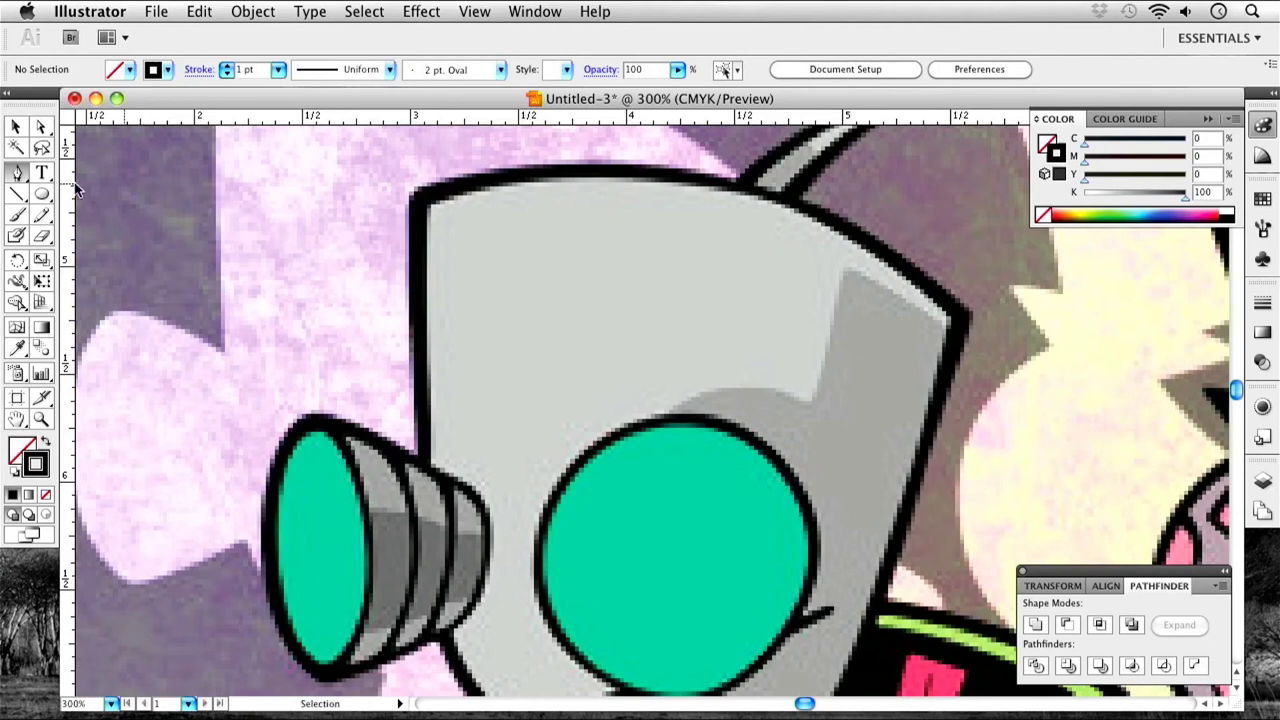
click(14, 128)
click(418, 310)
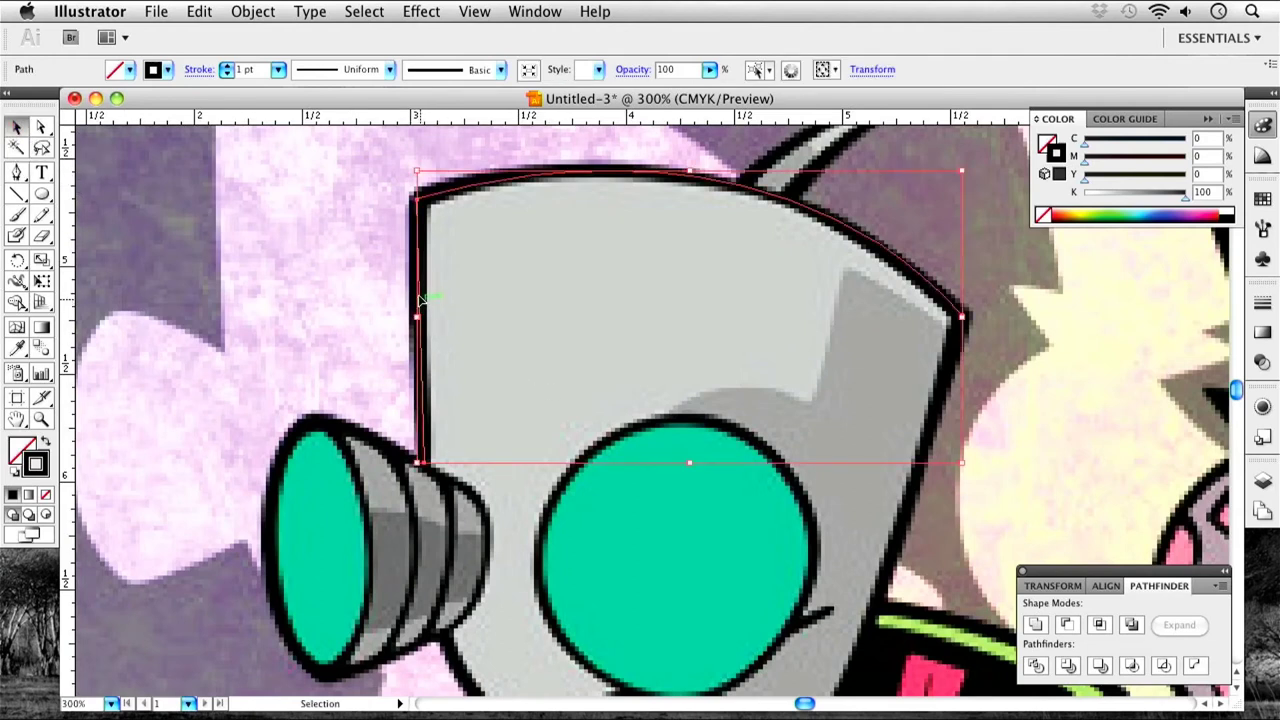
drag(419, 297, 232, 276)
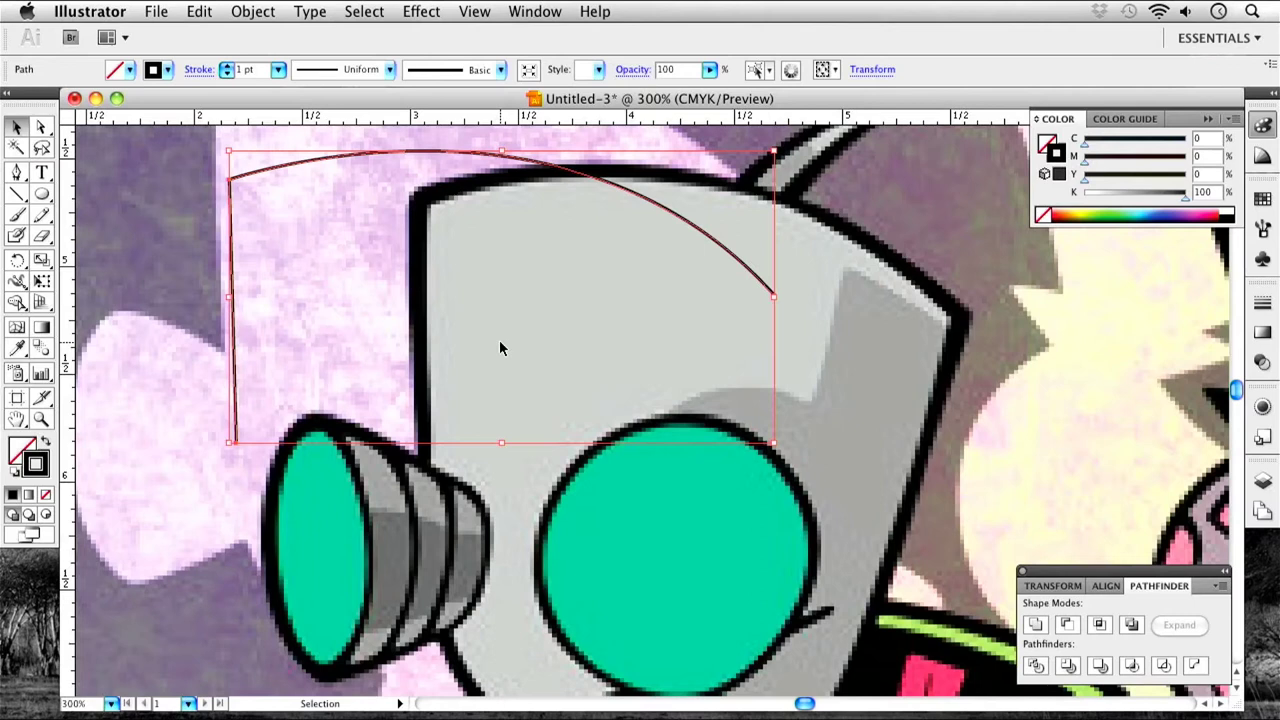
key(Delete)
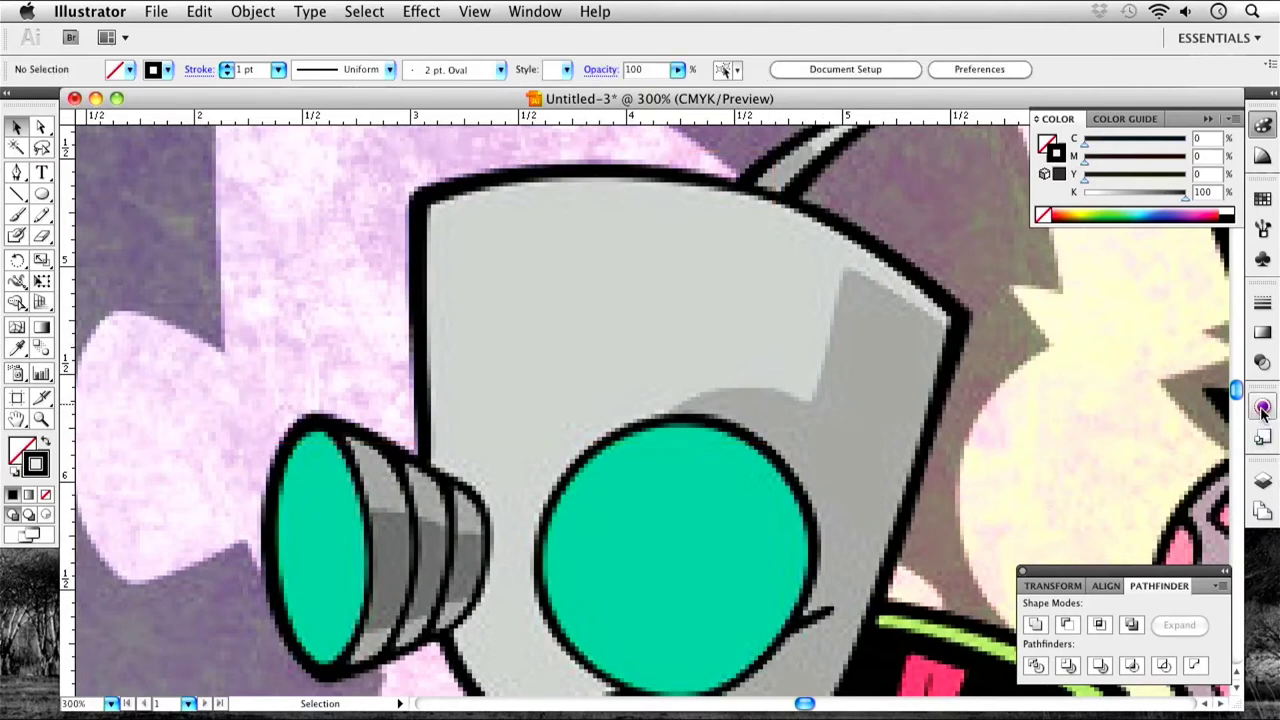
Unlock the Original Image layer and set the placed image's opacity to 65%.
click(1262, 480)
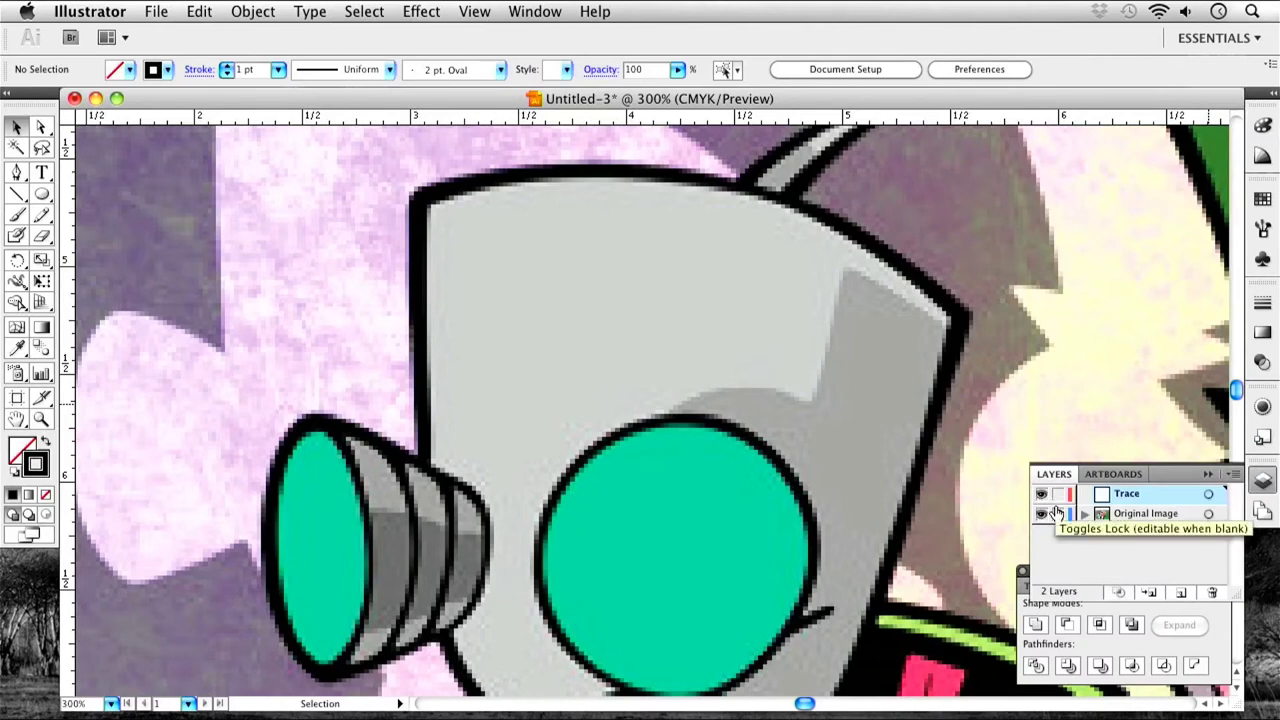
click(826, 416)
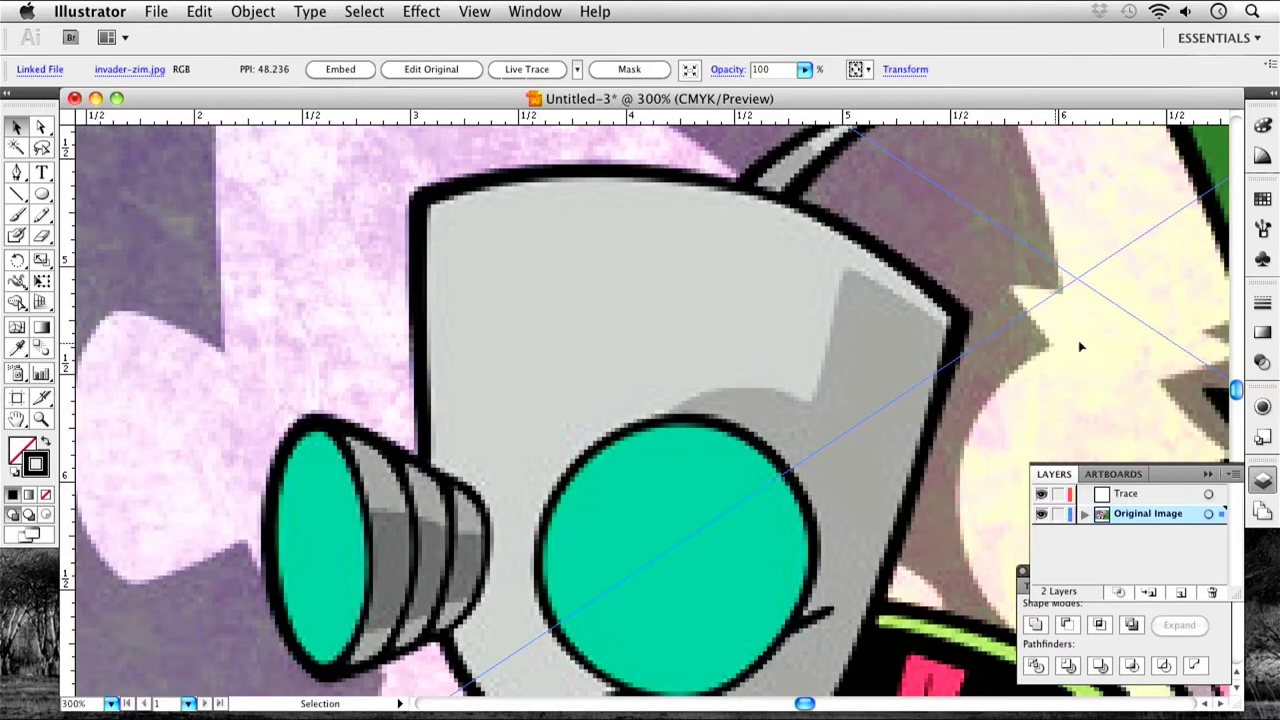
click(1261, 366)
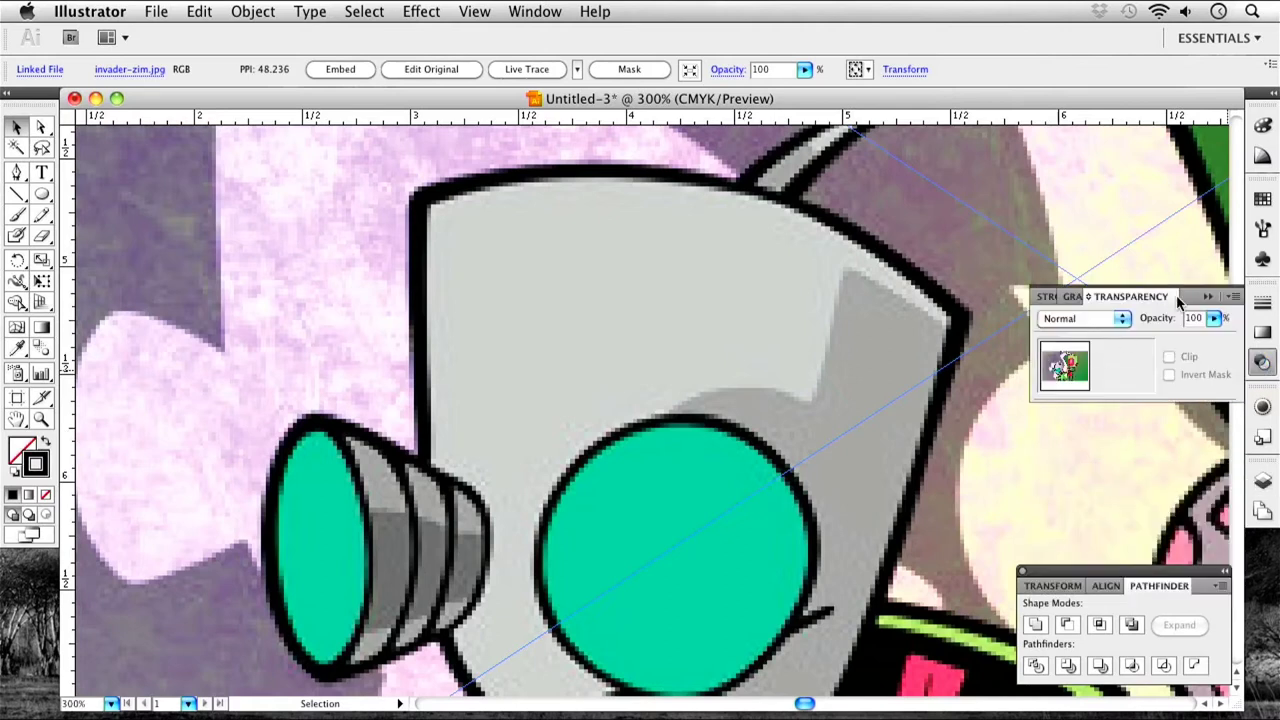
click(1213, 318)
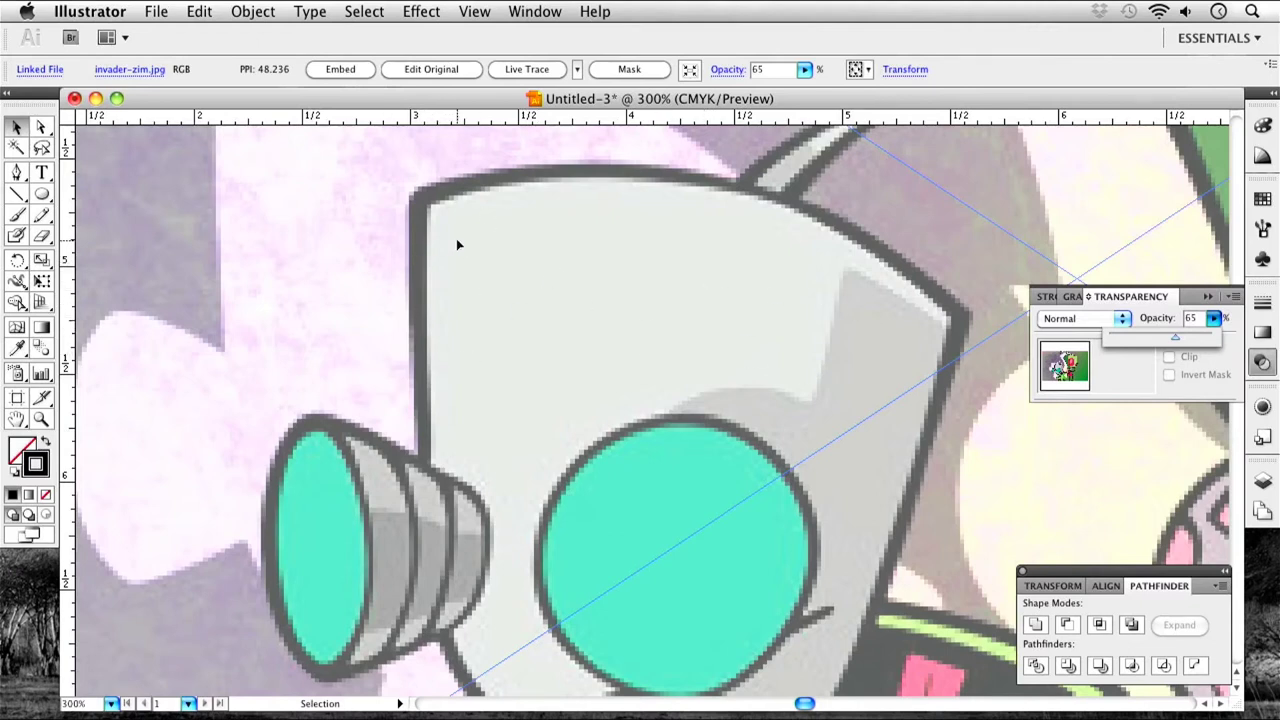
click(1262, 363)
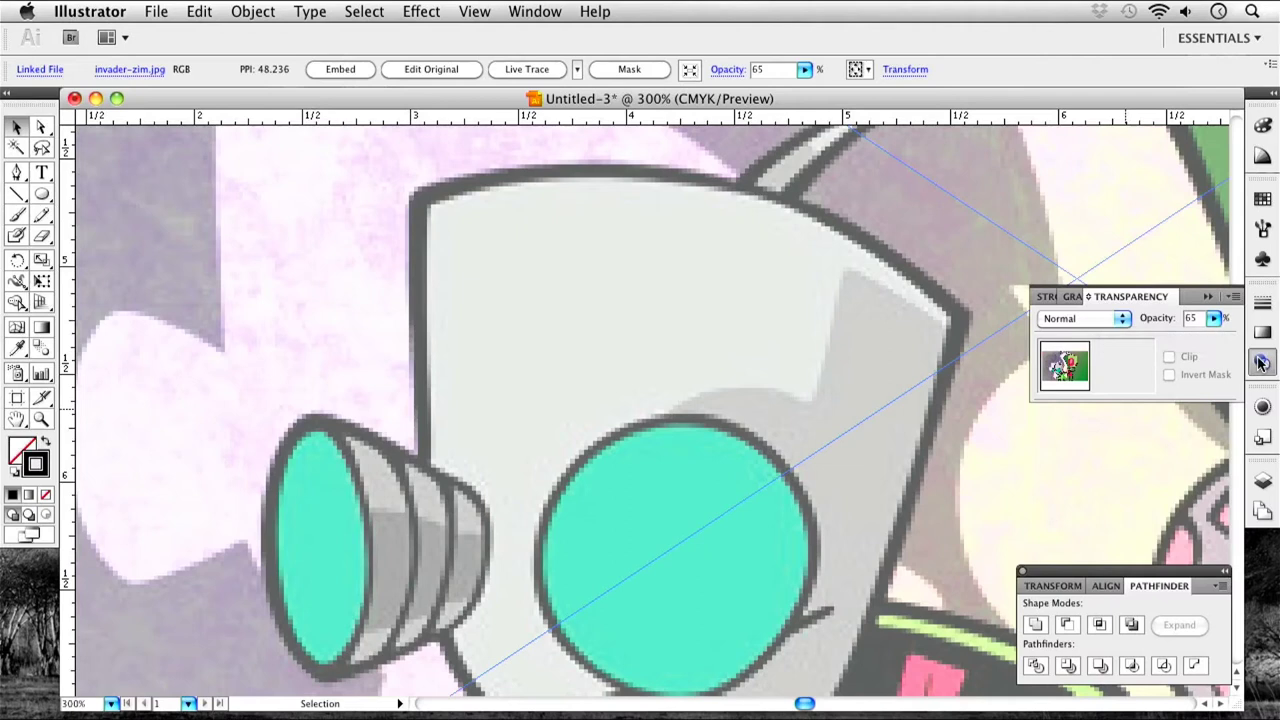
click(1205, 296)
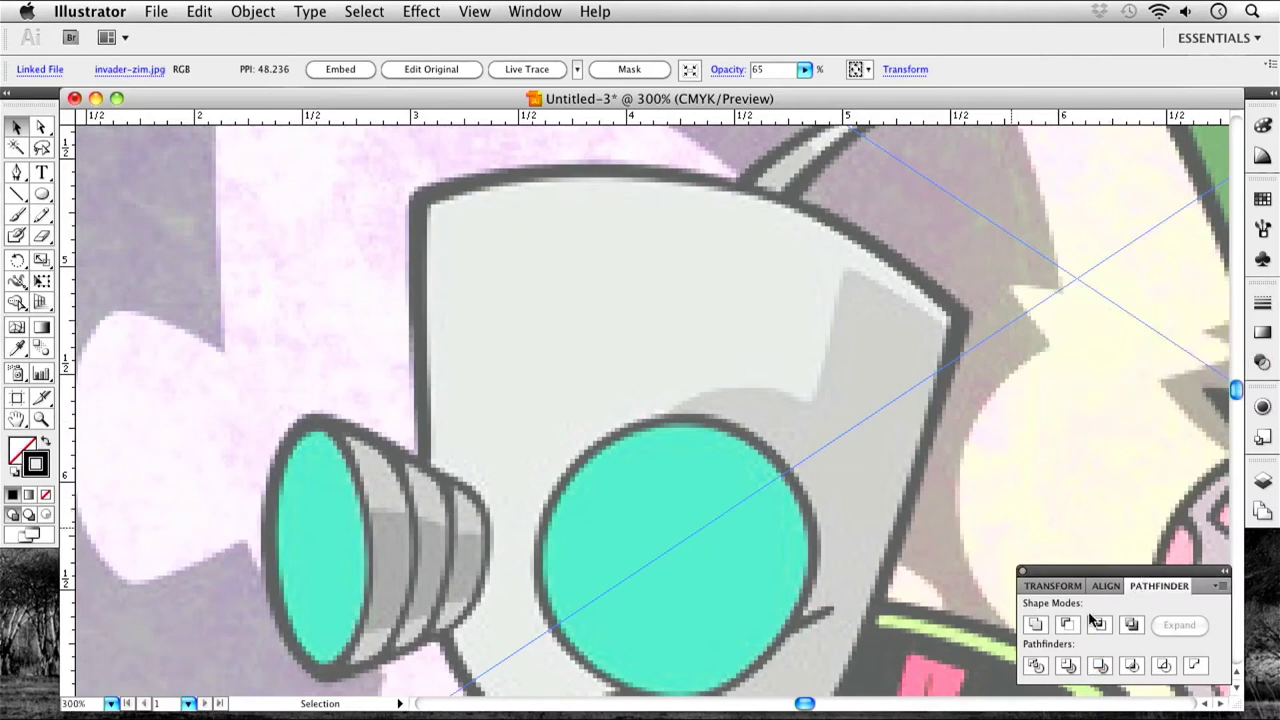
Lock the Original Image layer again and make the Trace layer active.
click(1263, 478)
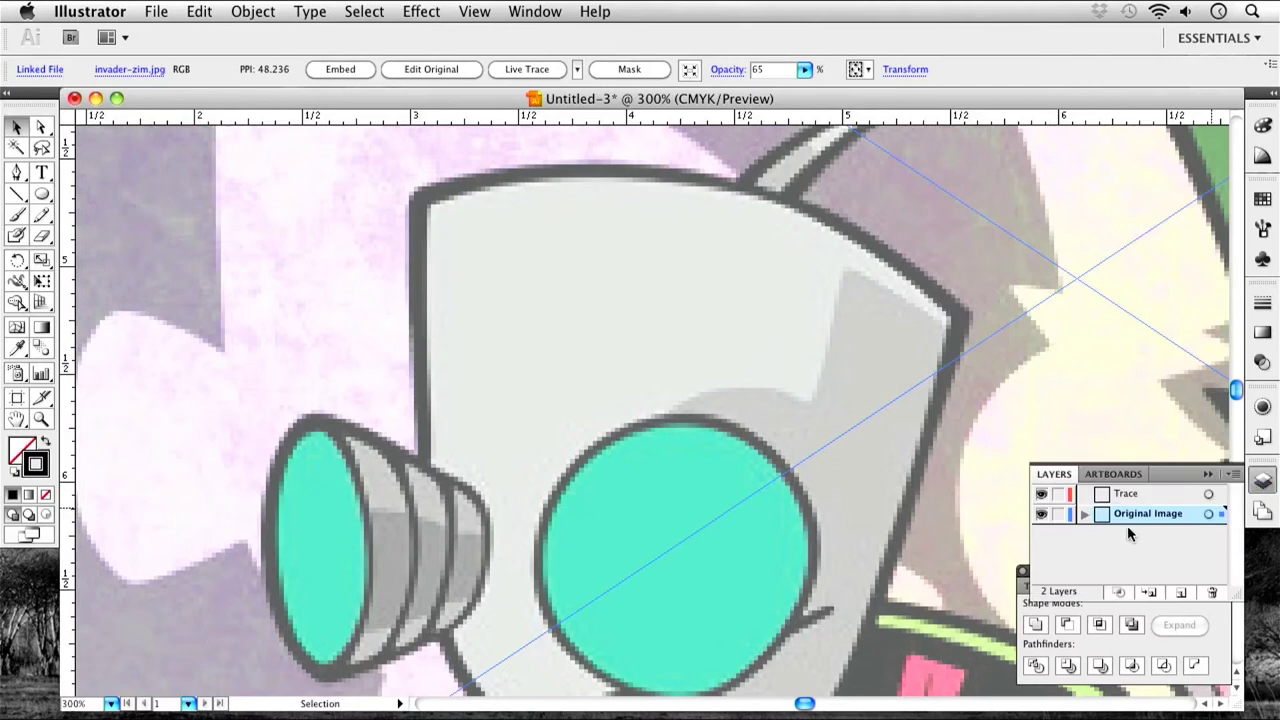
click(1058, 515)
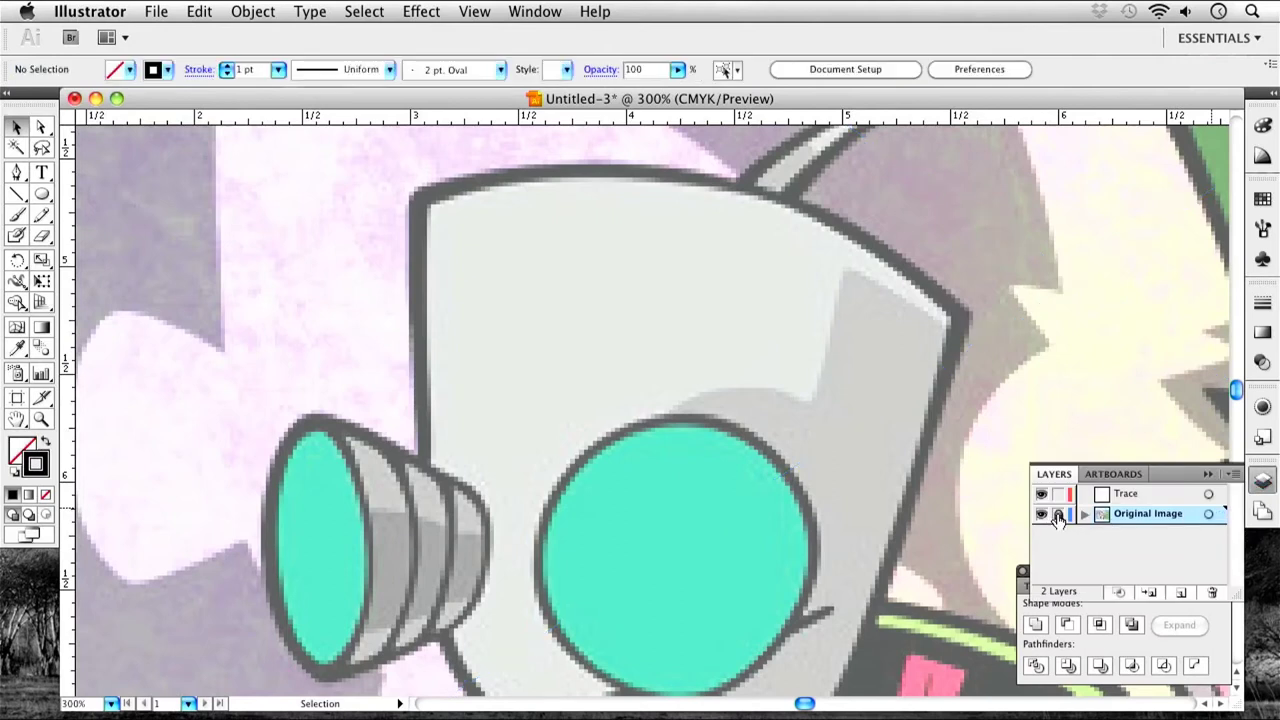
click(1129, 497)
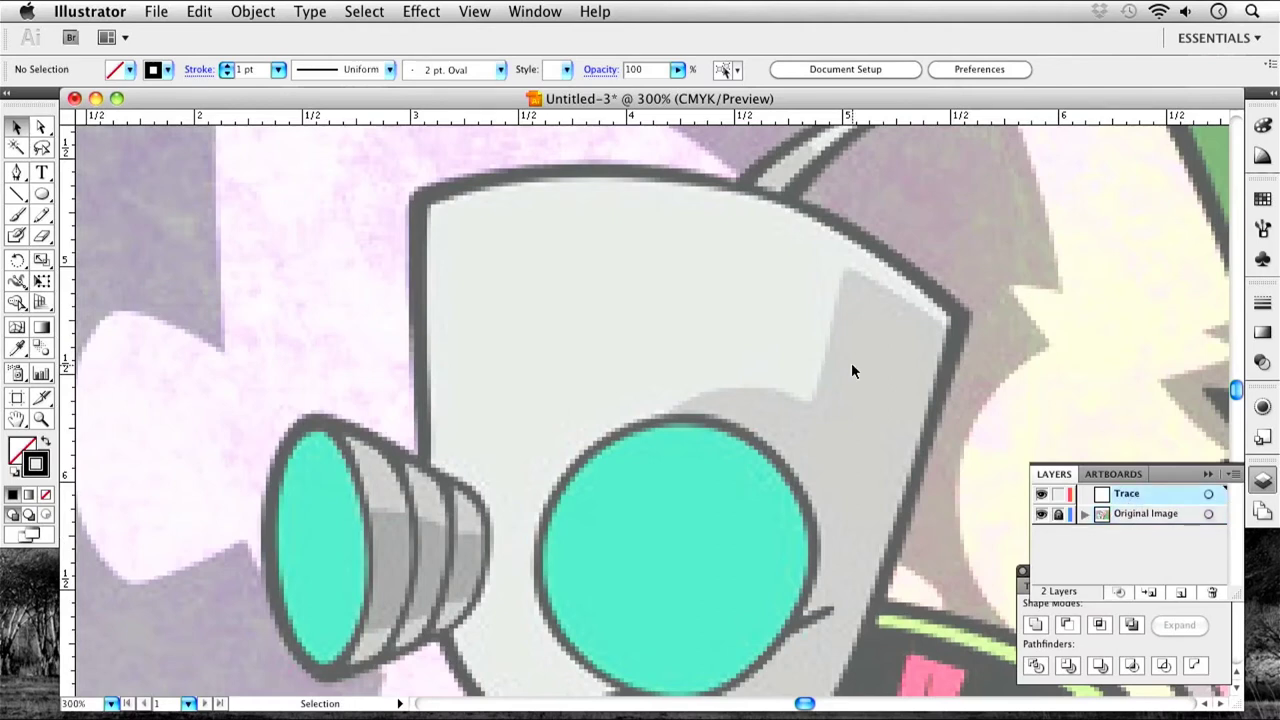
Hide the Layers and Pathfinder panels and show the whole robot head.
click(1208, 475)
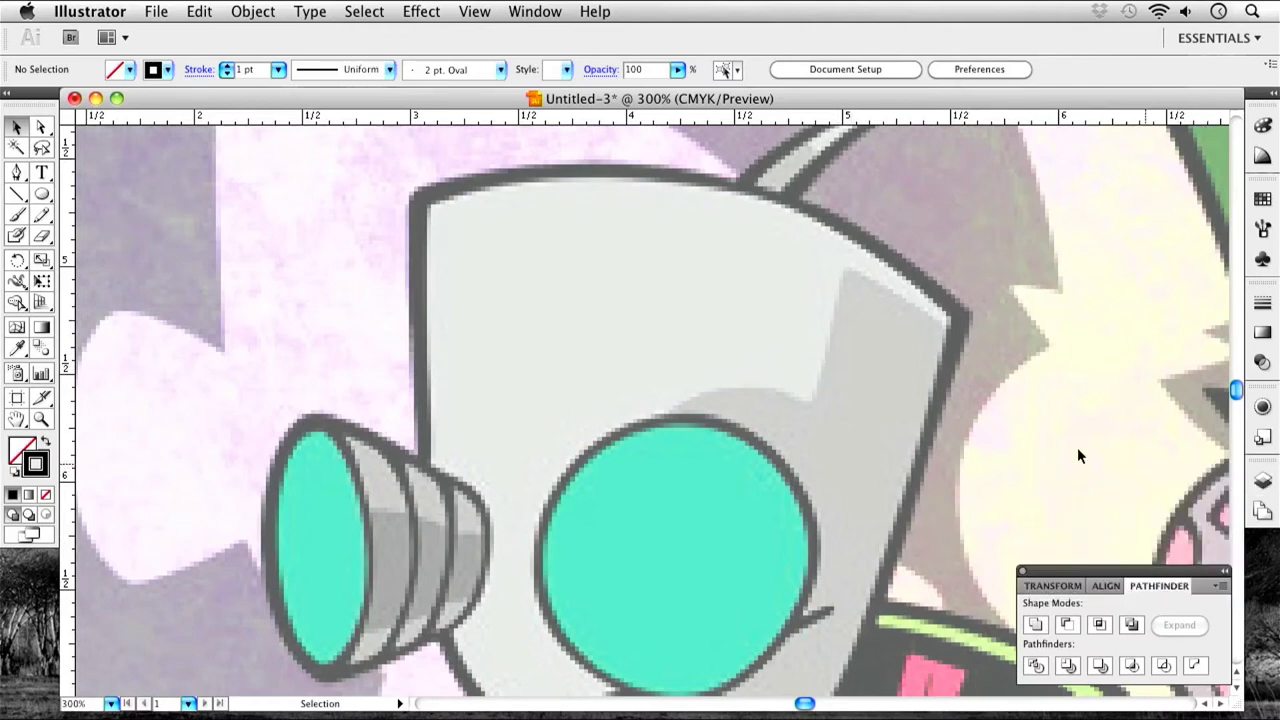
click(1024, 572)
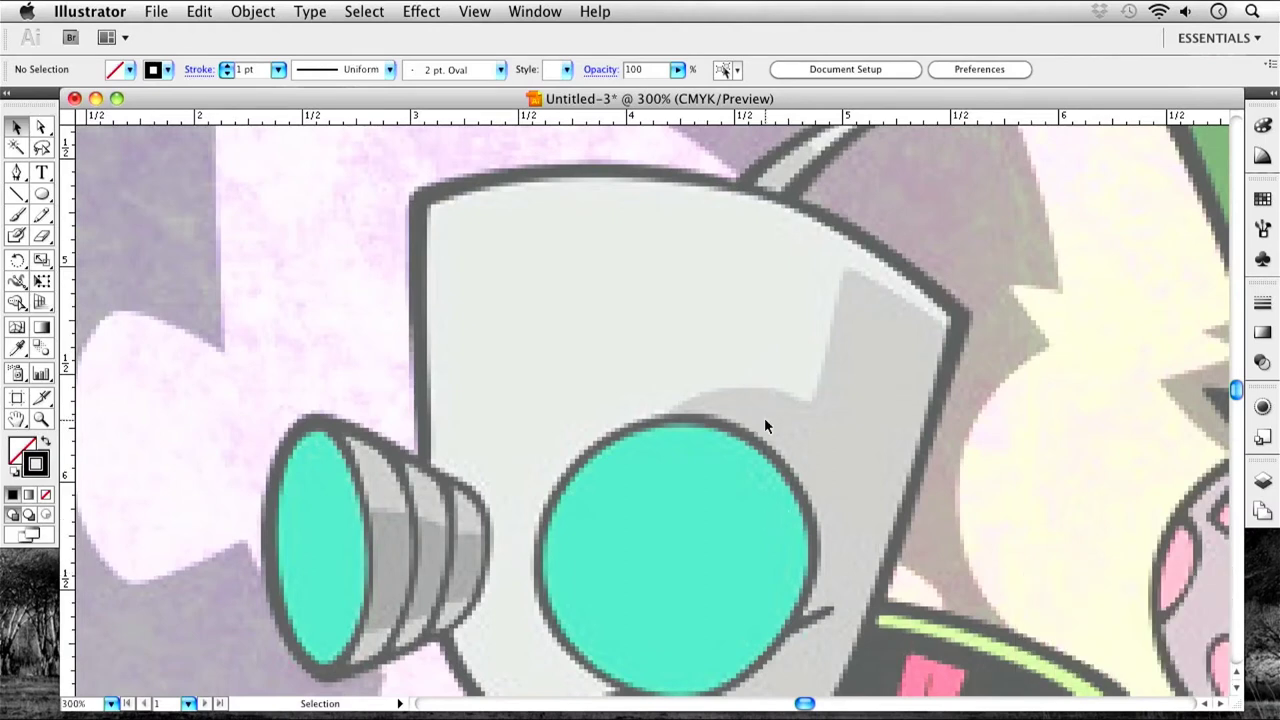
key(super+minus)
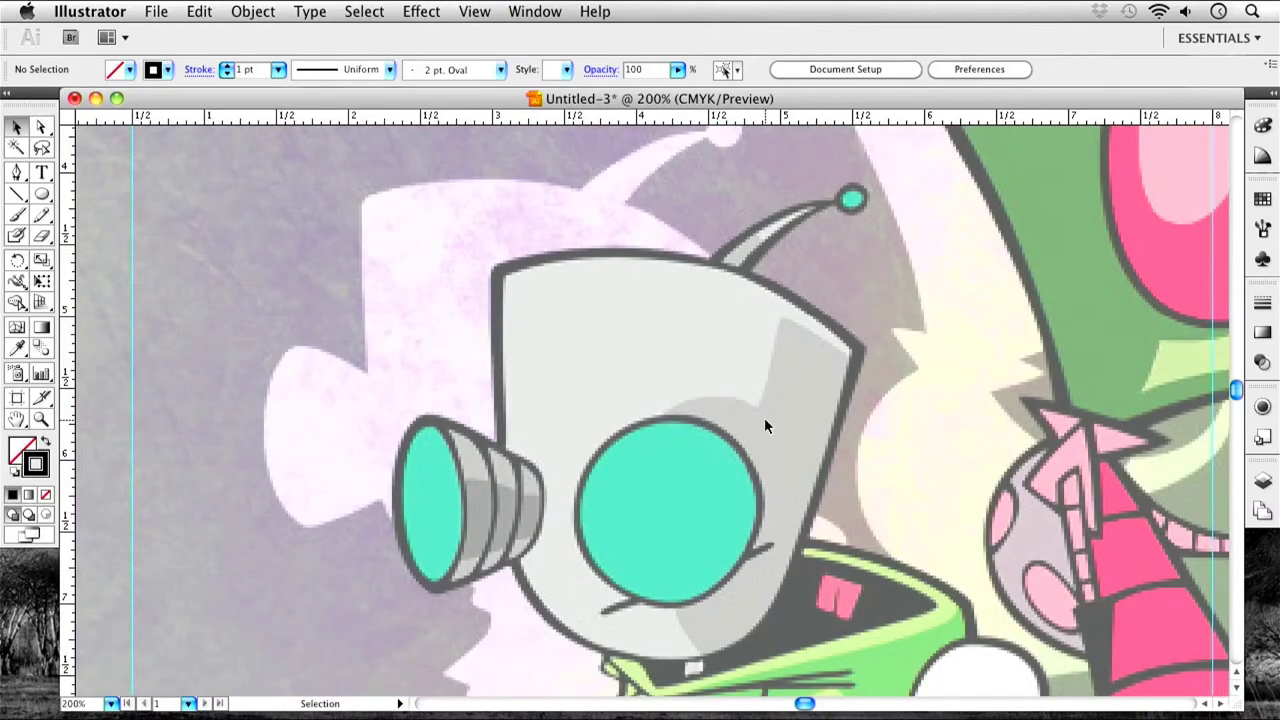
Start a Pen path just above the robot's side eye and trace the head's left edge straight up to its corner.
click(17, 173)
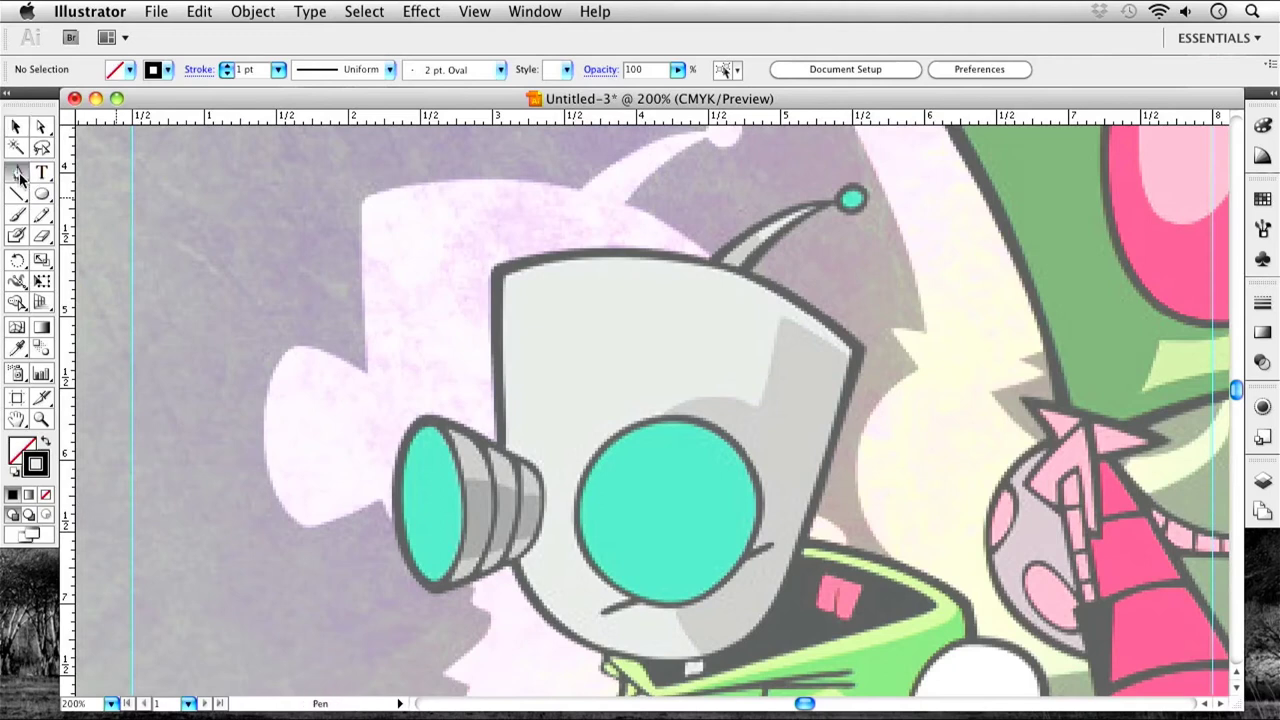
click(500, 446)
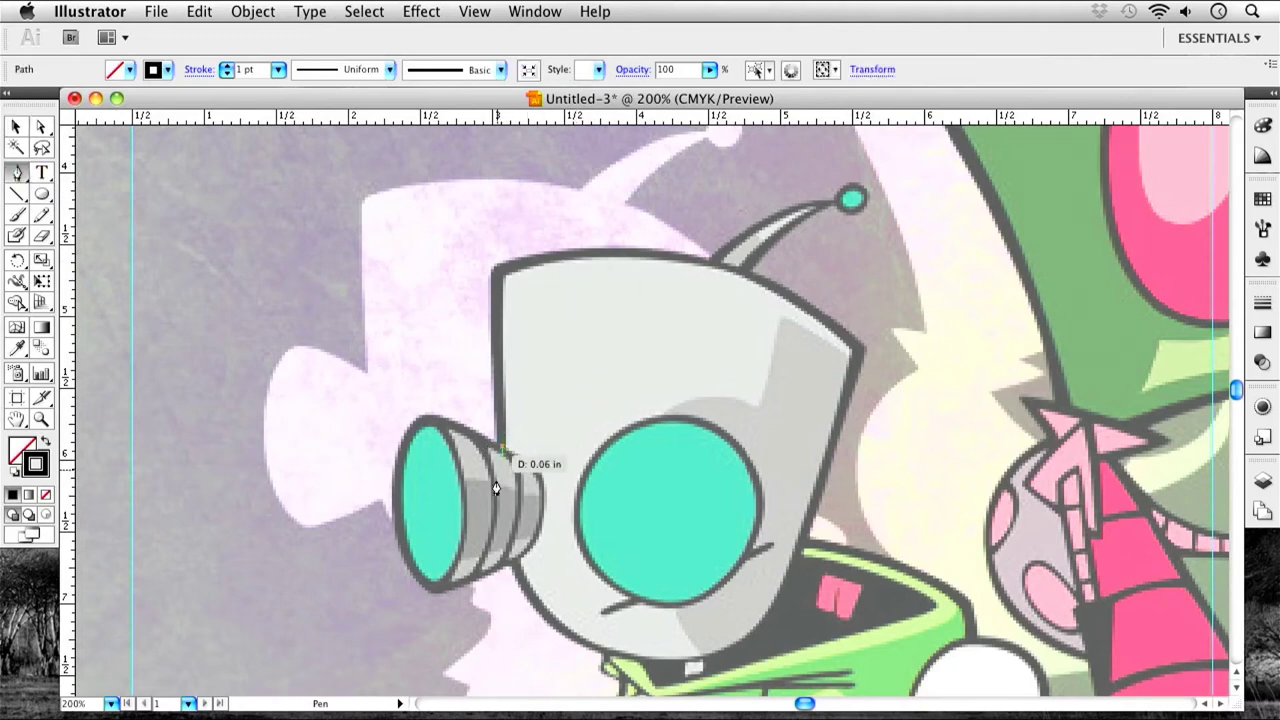
click(496, 276)
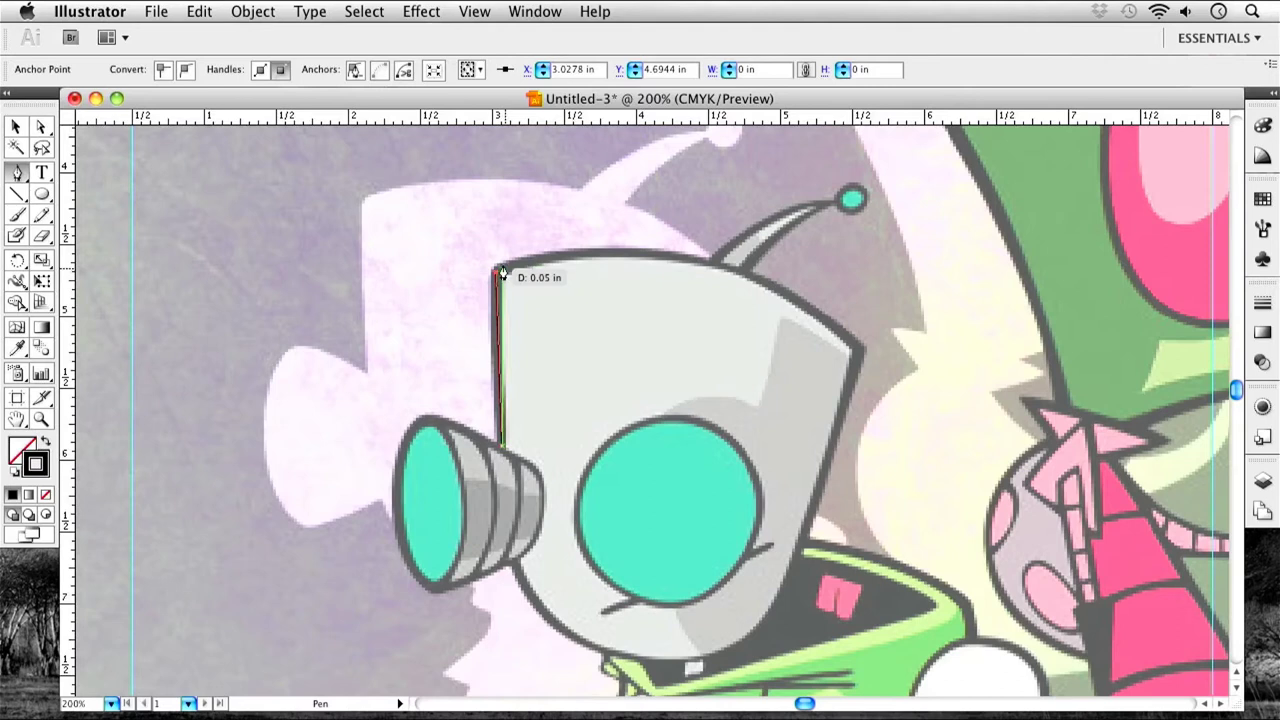
Turn off Alignment Guides, Object Highlighting, Anchor/Path Labels and Measurement Labels in the Smart Guides preferences.
click(110, 12)
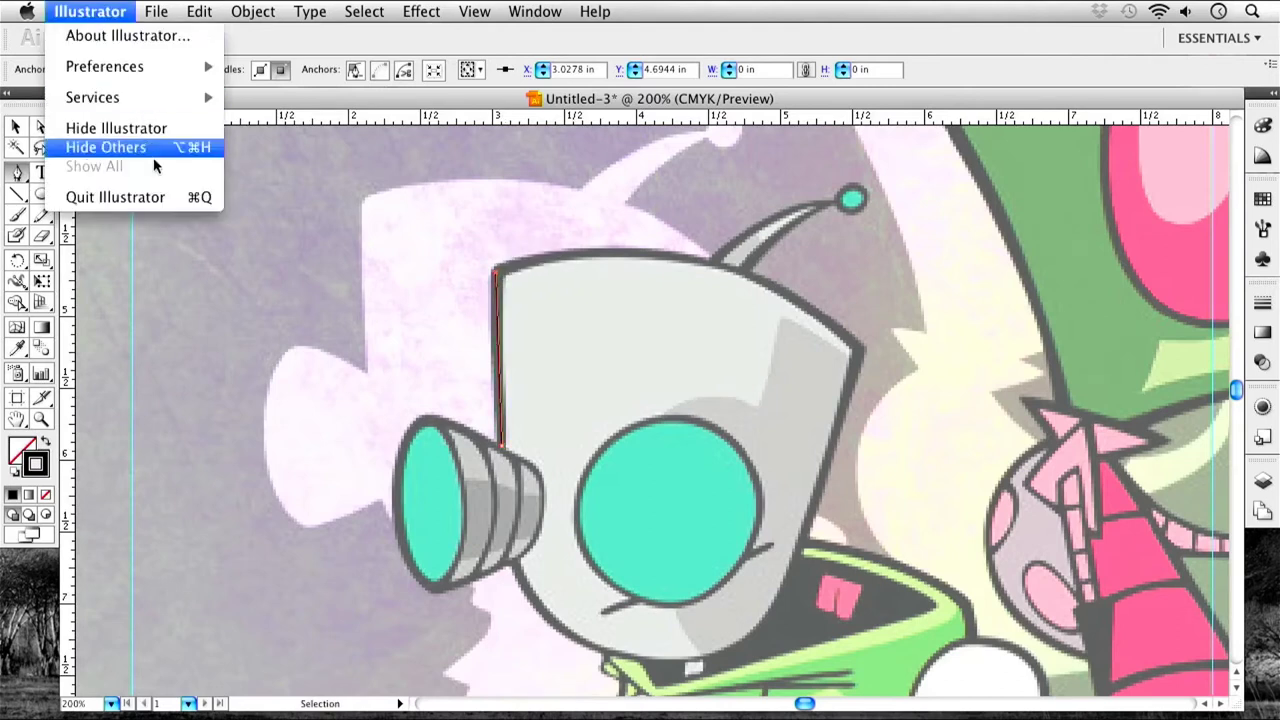
mouse_move(155, 76)
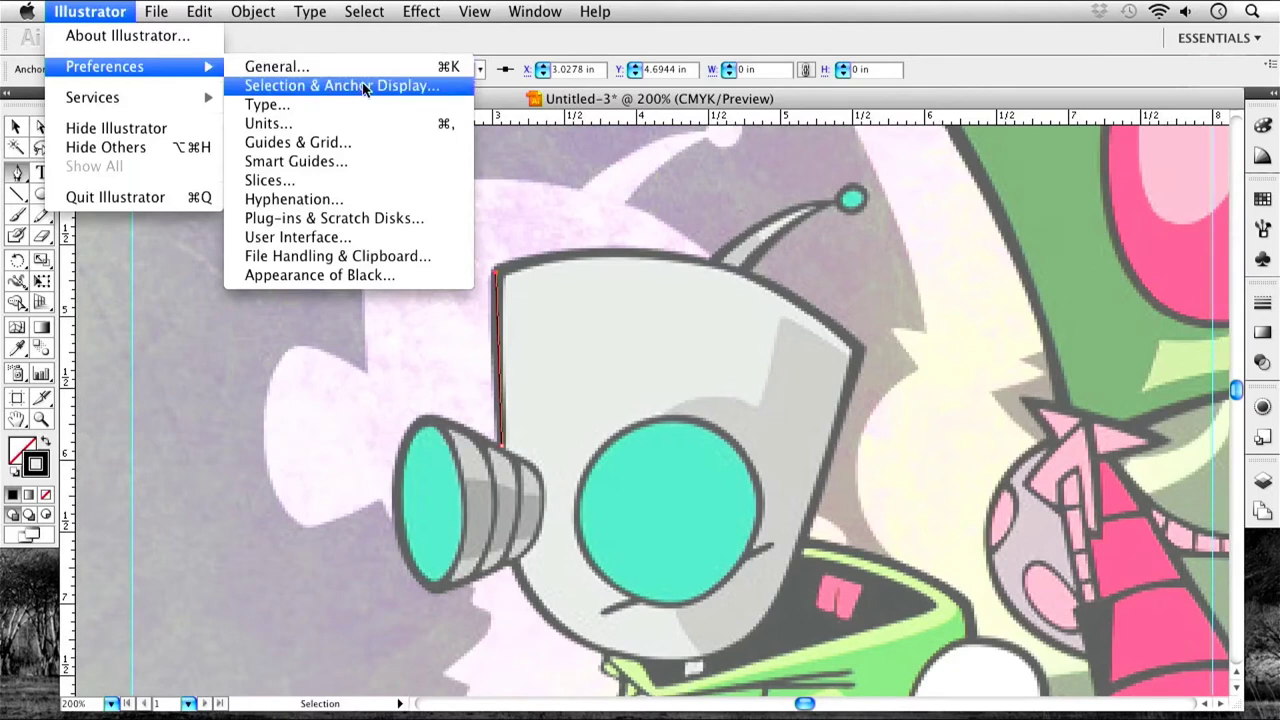
click(331, 163)
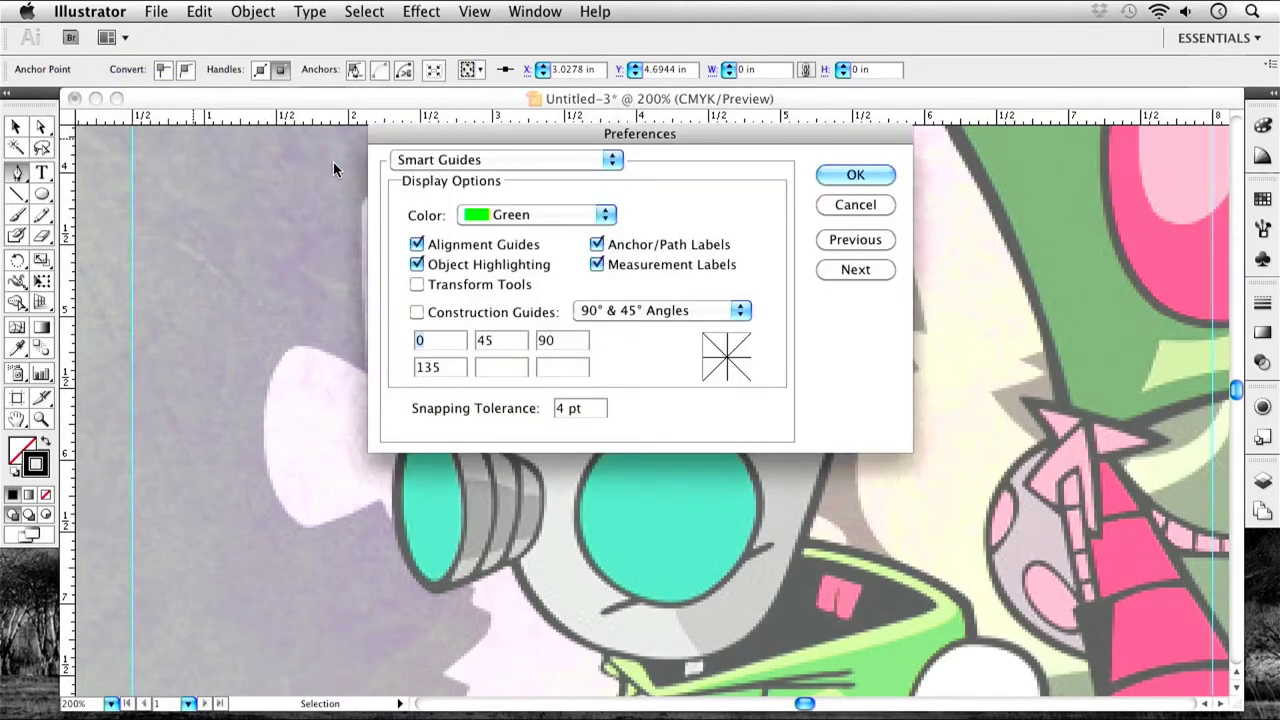
click(418, 245)
click(598, 245)
click(600, 264)
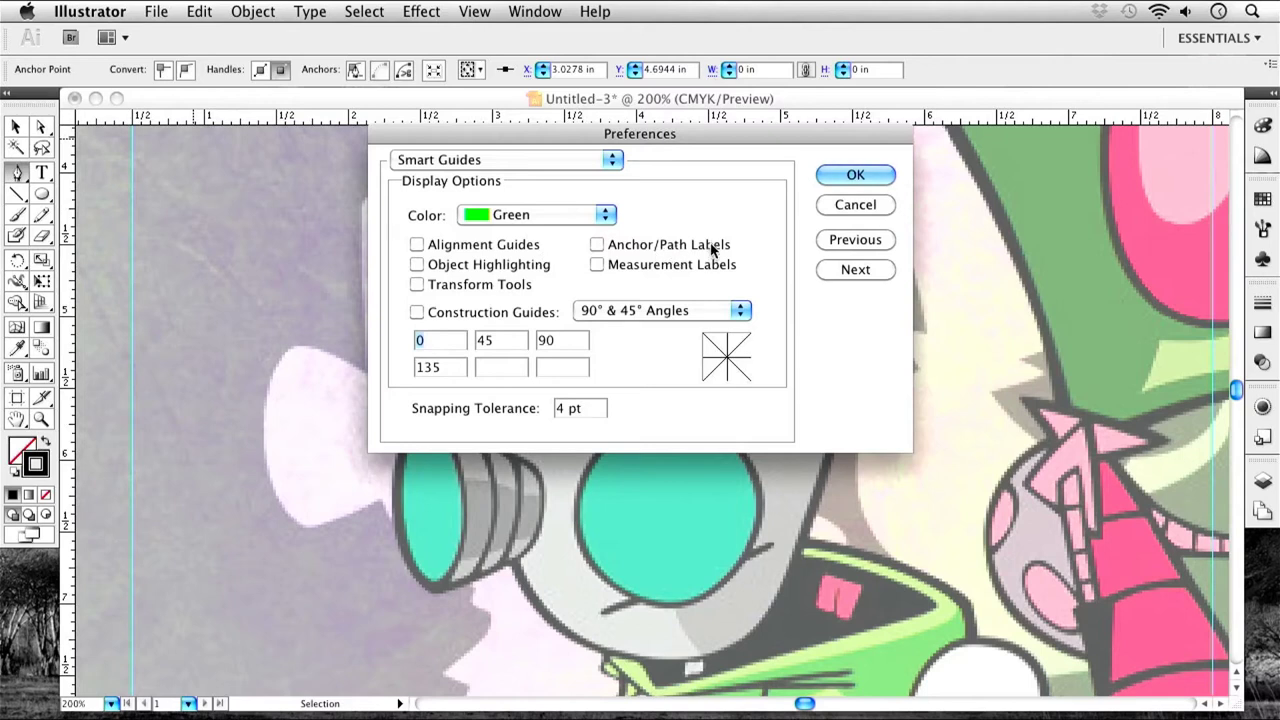
click(841, 178)
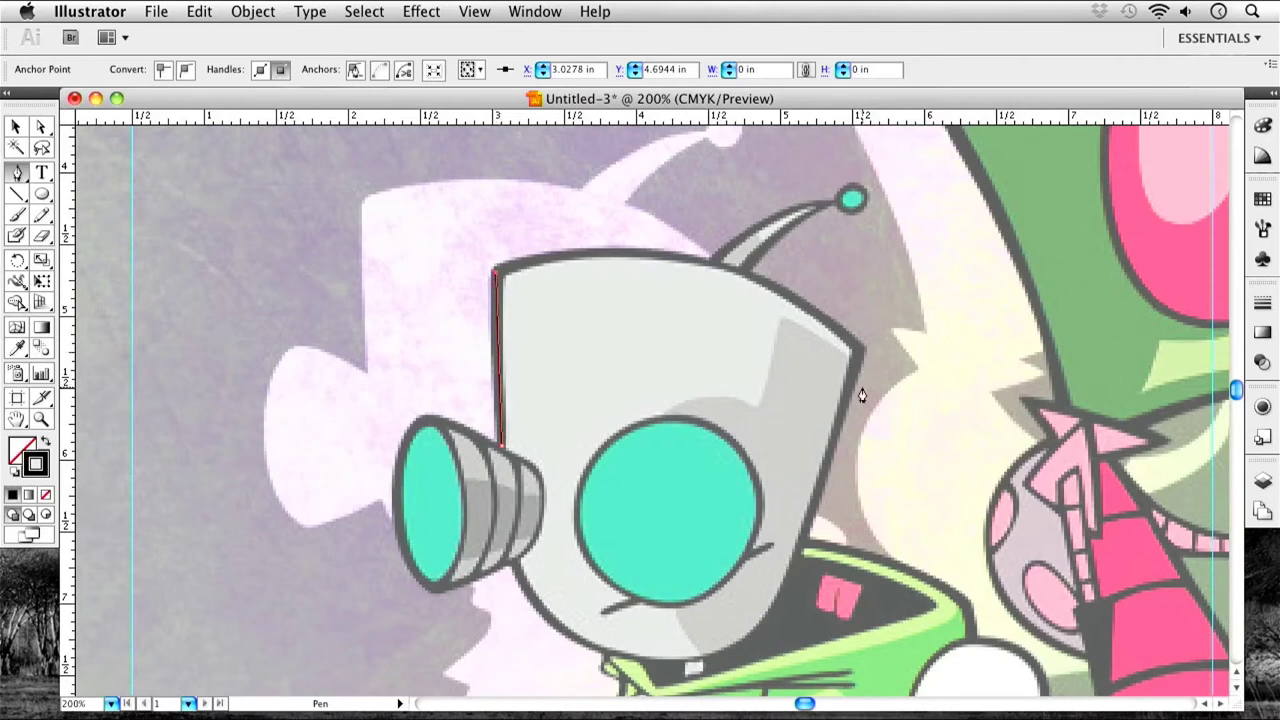
Continue the head path along its curved top edge to the right corner.
drag(858, 349, 1014, 496)
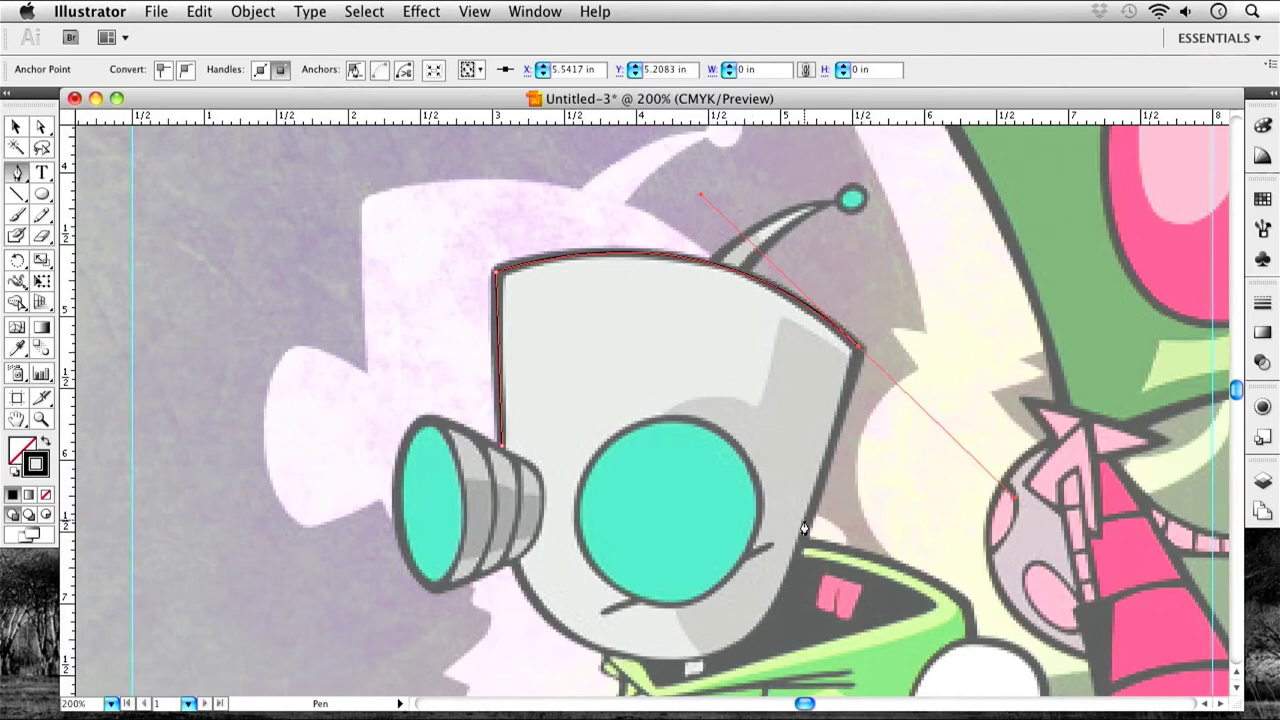
drag(804, 535, 793, 385)
drag(857, 315, 804, 553)
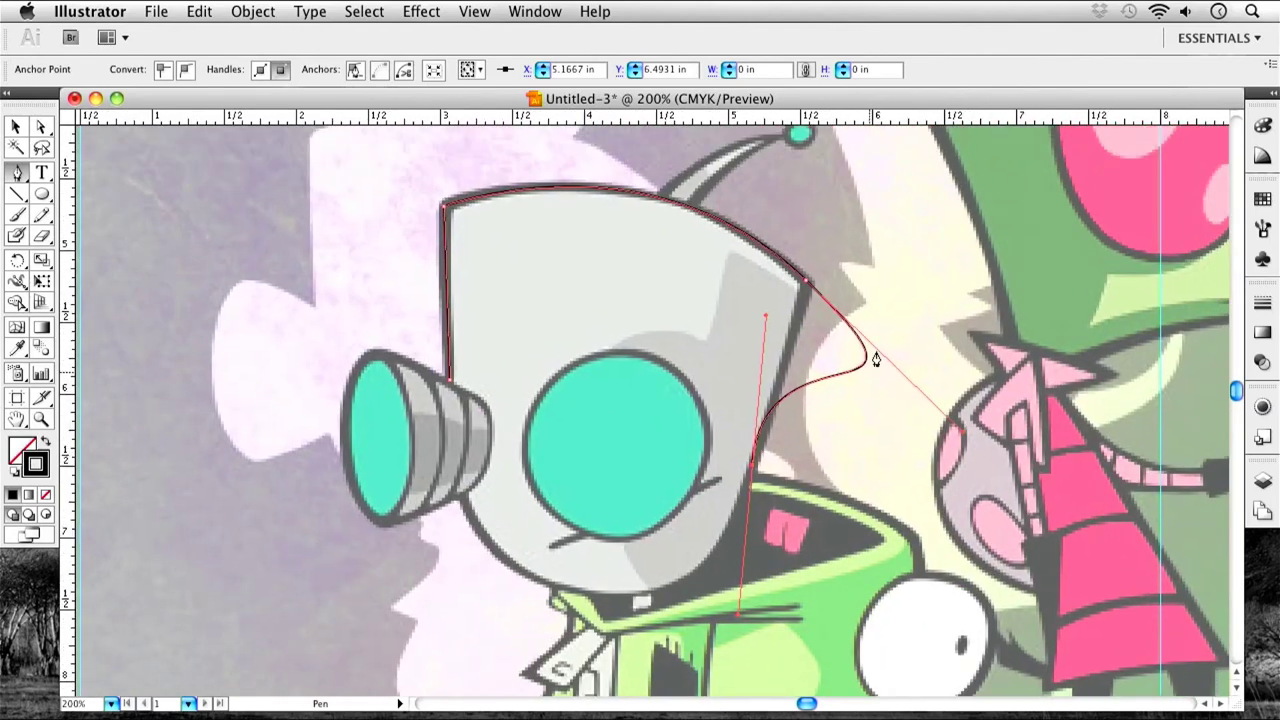
drag(816, 427, 771, 429)
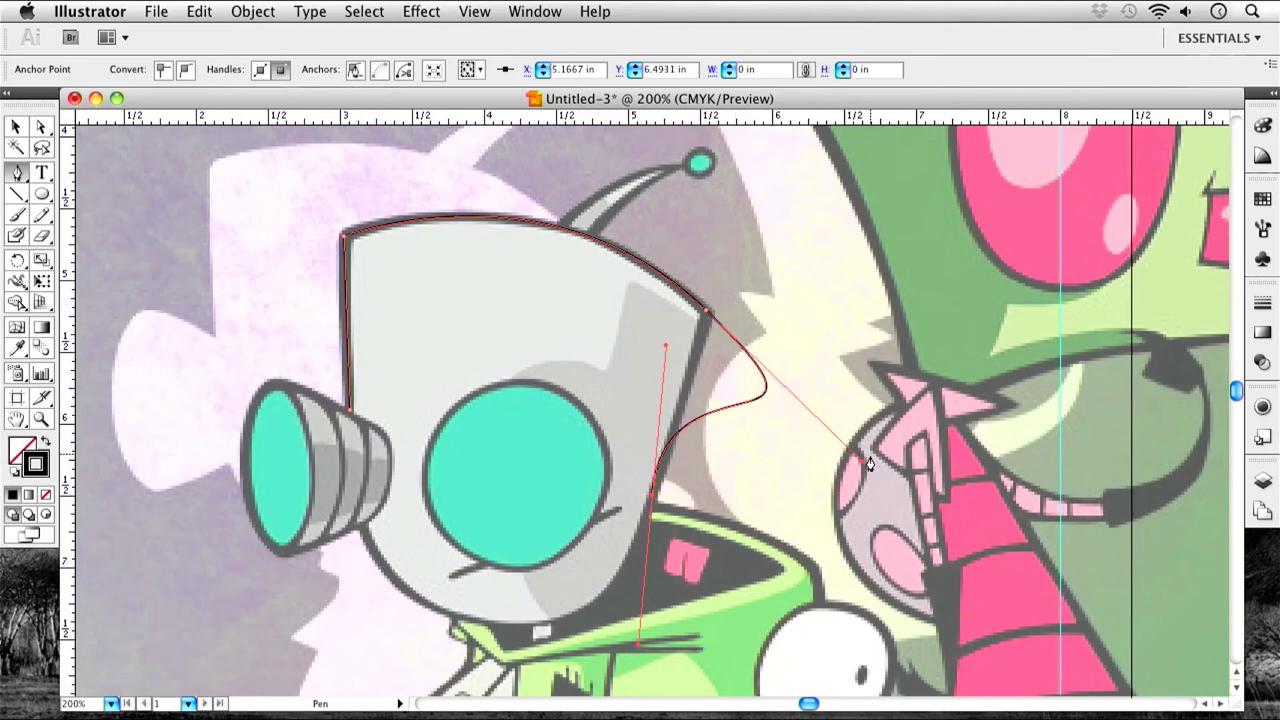
key(super+z)
key(super+z)
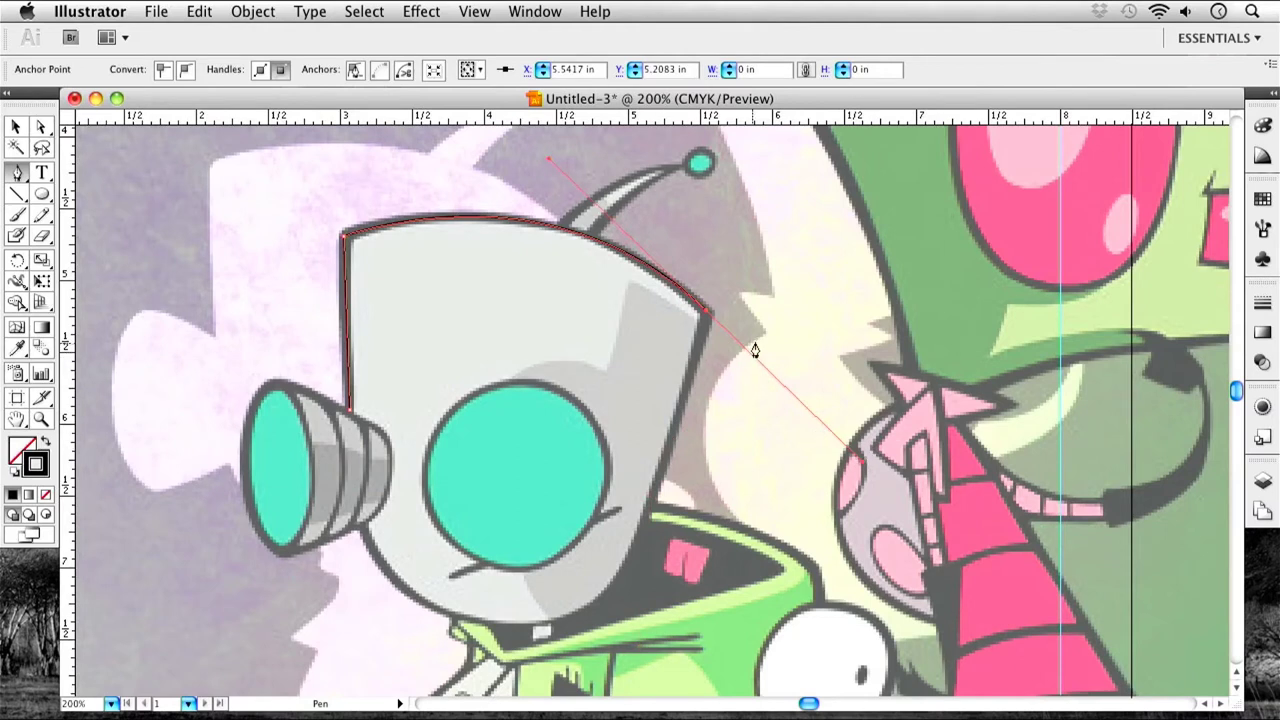
Resume the path at the head's right corner without its outgoing handle and trace the right edge down to the collar.
super+click(740, 306)
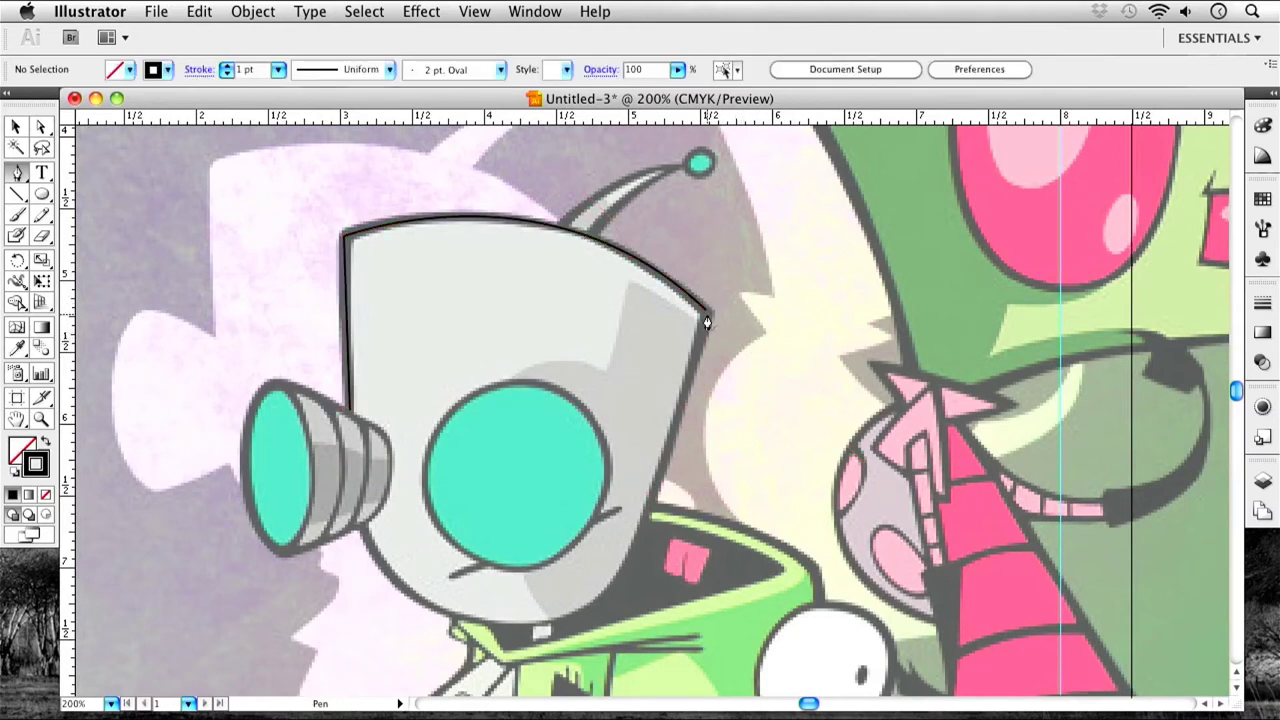
click(706, 314)
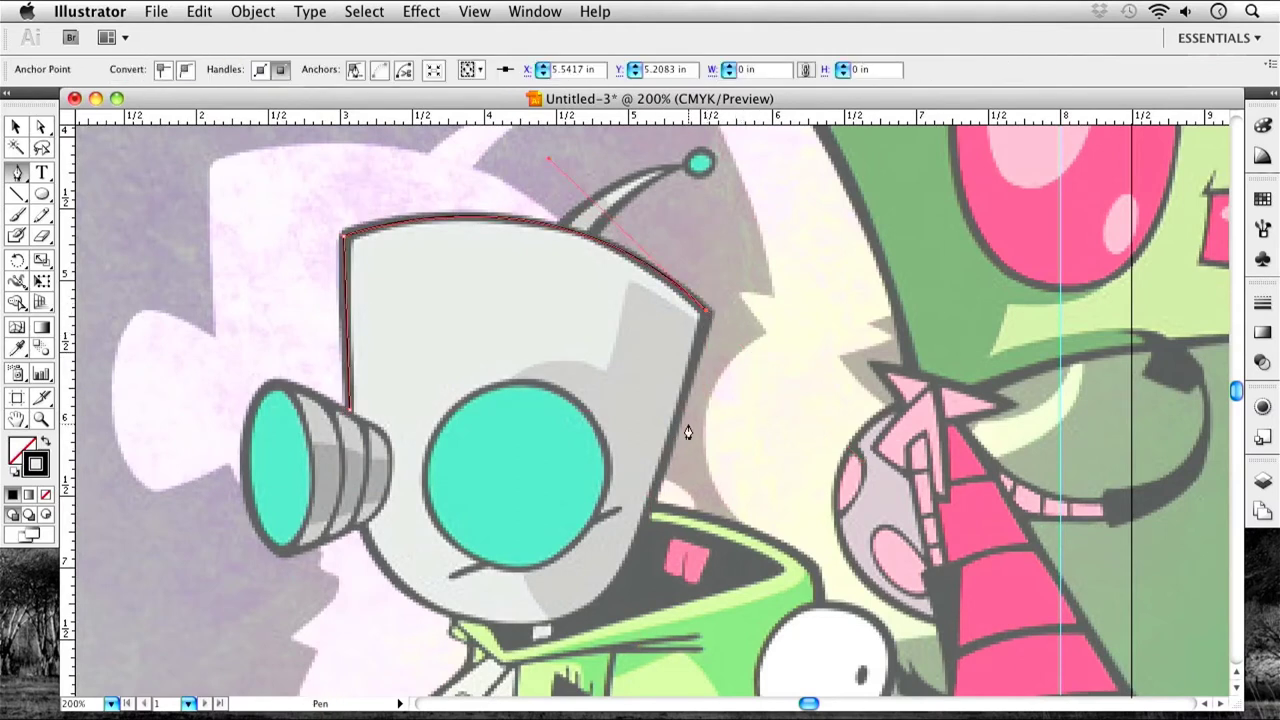
click(638, 533)
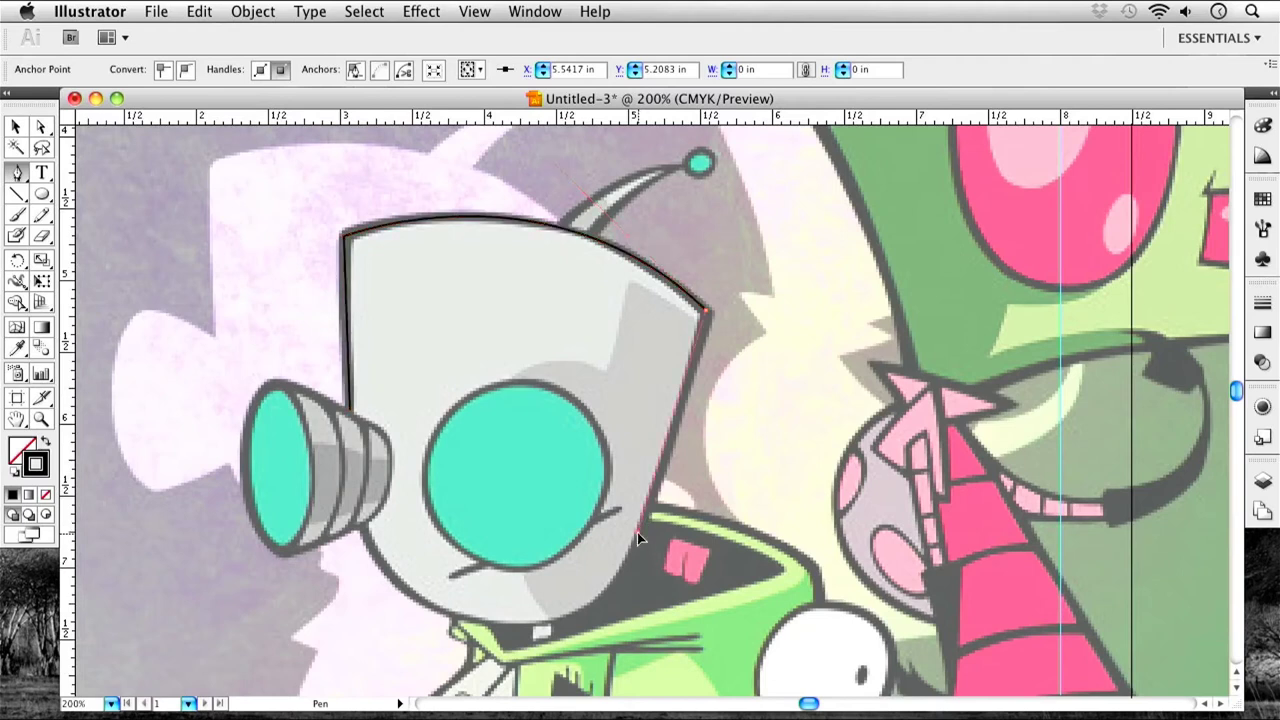
drag(629, 547, 606, 601)
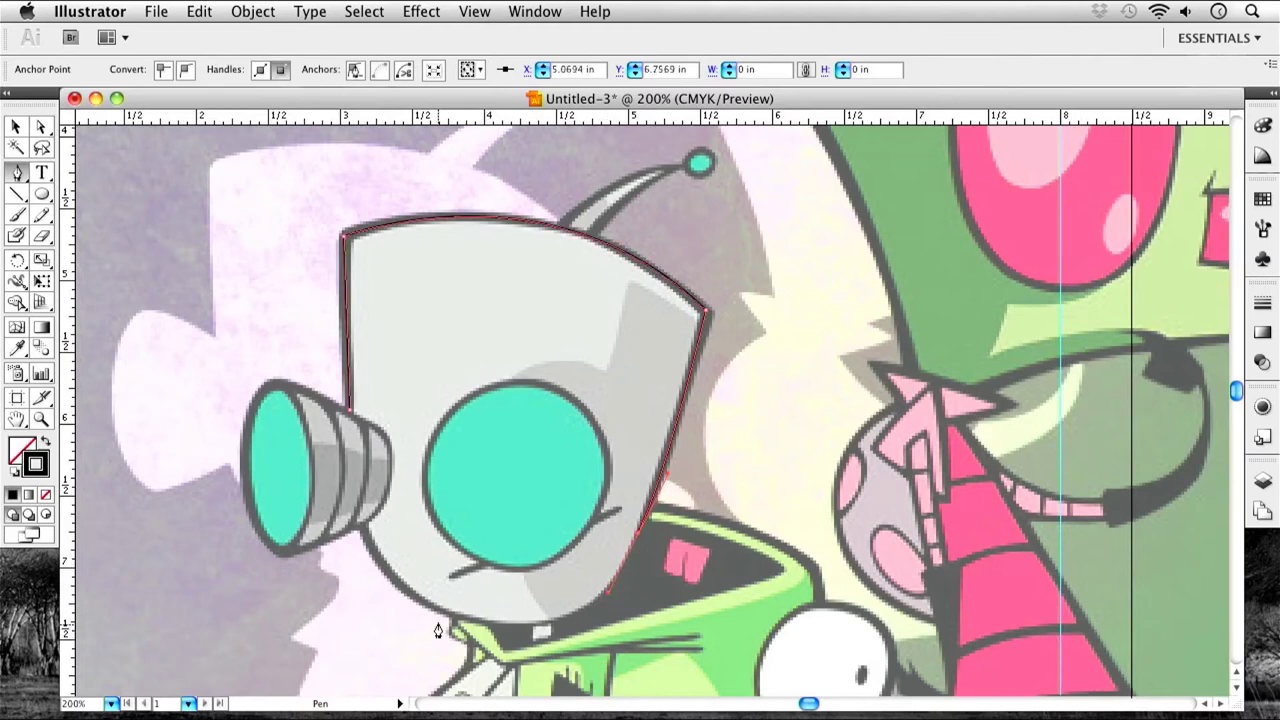
Trace the head's rounded chin and its lower-left curve up to the side eye, leaving the path open.
drag(459, 626, 343, 586)
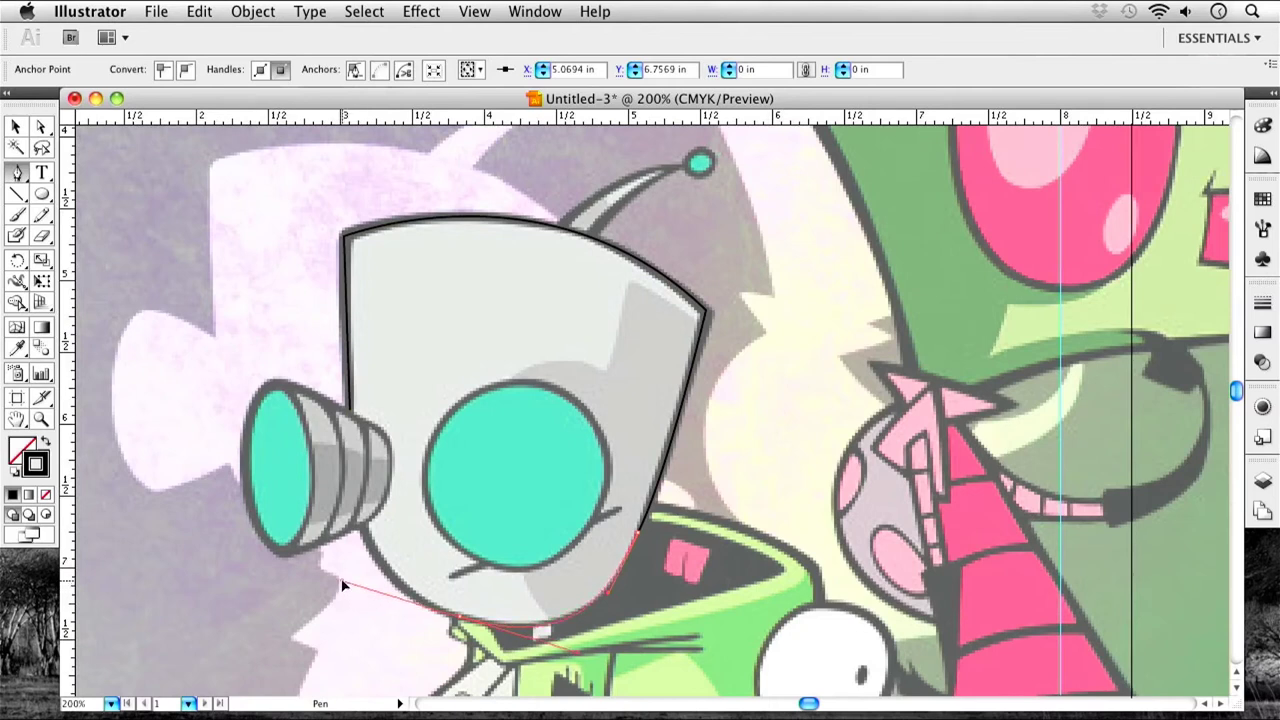
drag(343, 586, 341, 582)
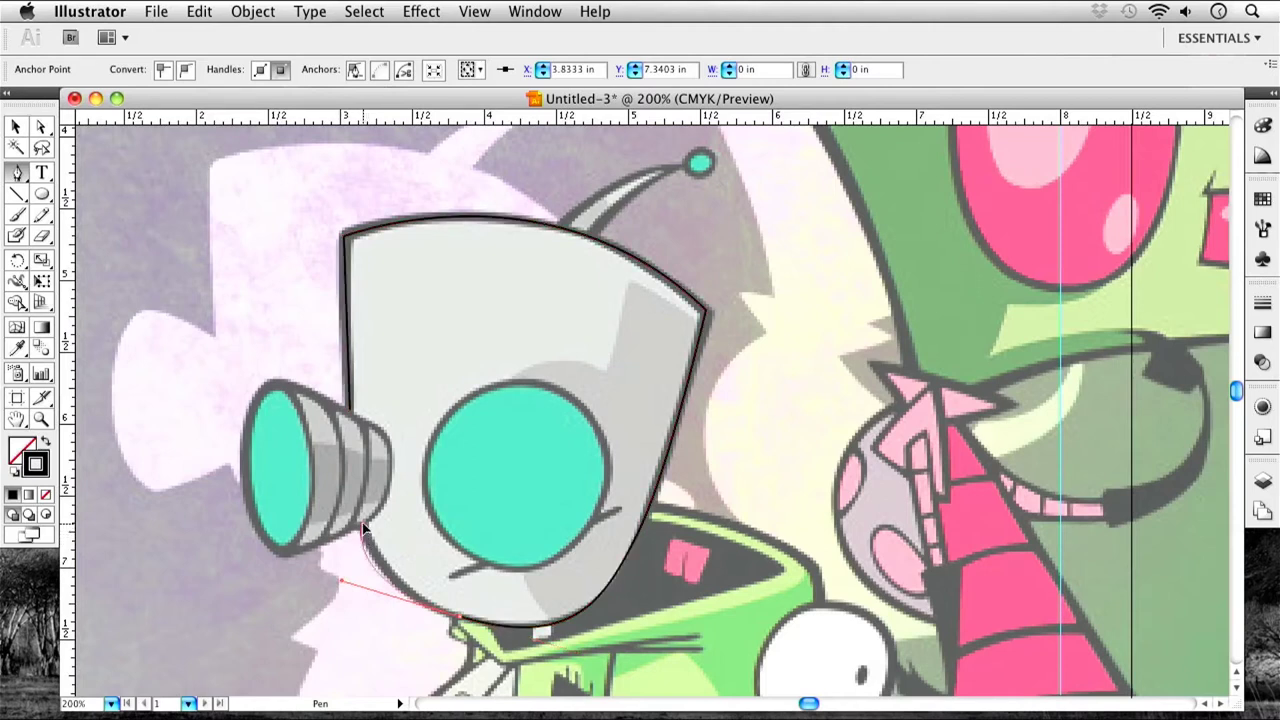
click(363, 528)
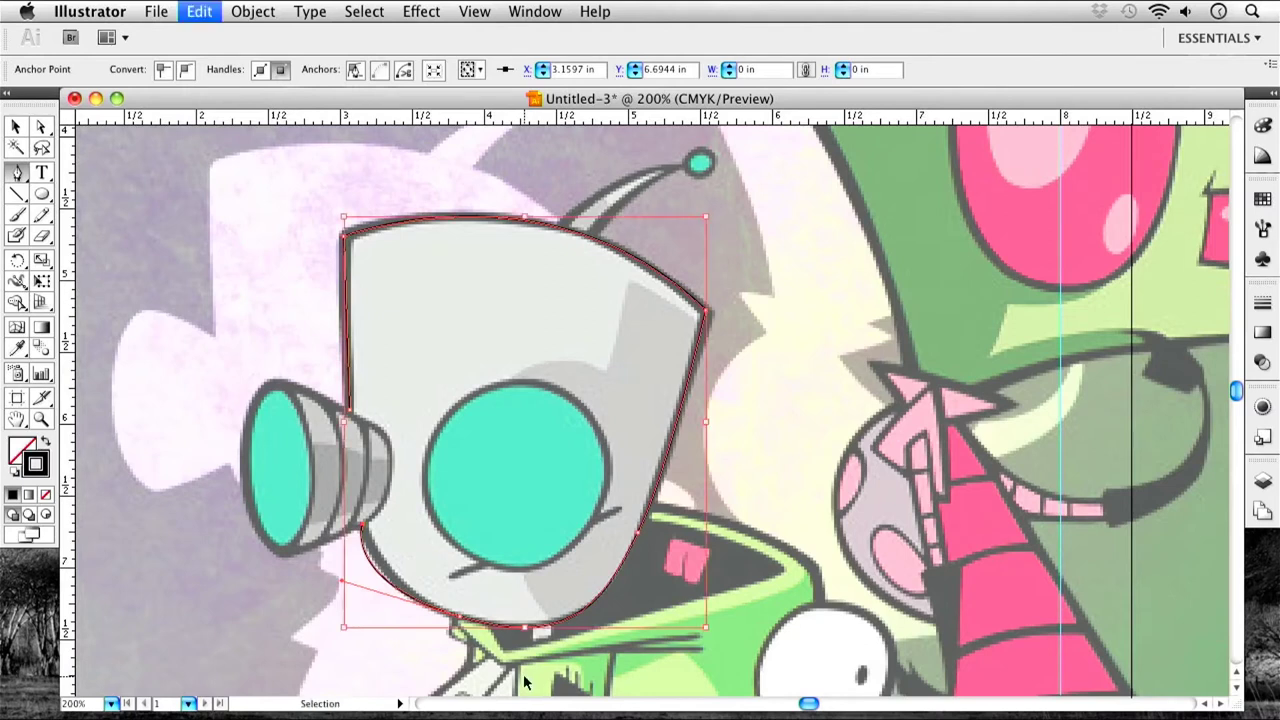
super+click(474, 586)
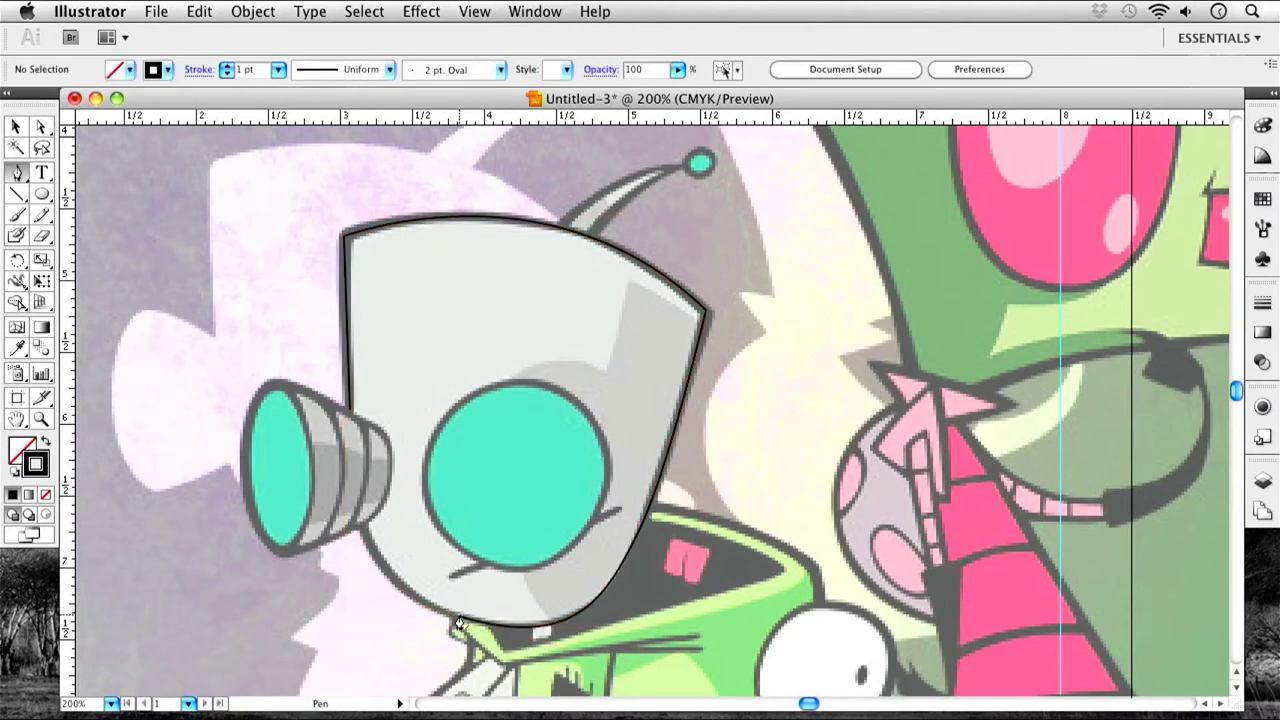
super+click(458, 614)
drag(364, 535, 383, 602)
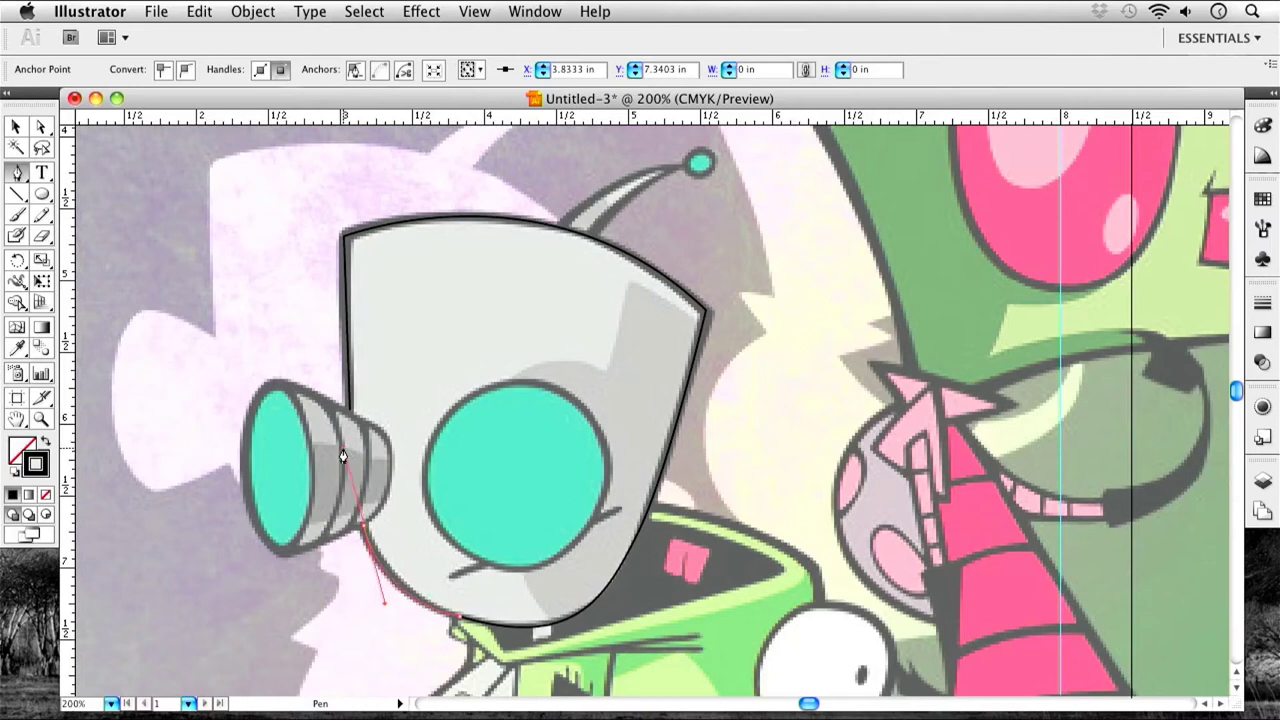
super+click(498, 505)
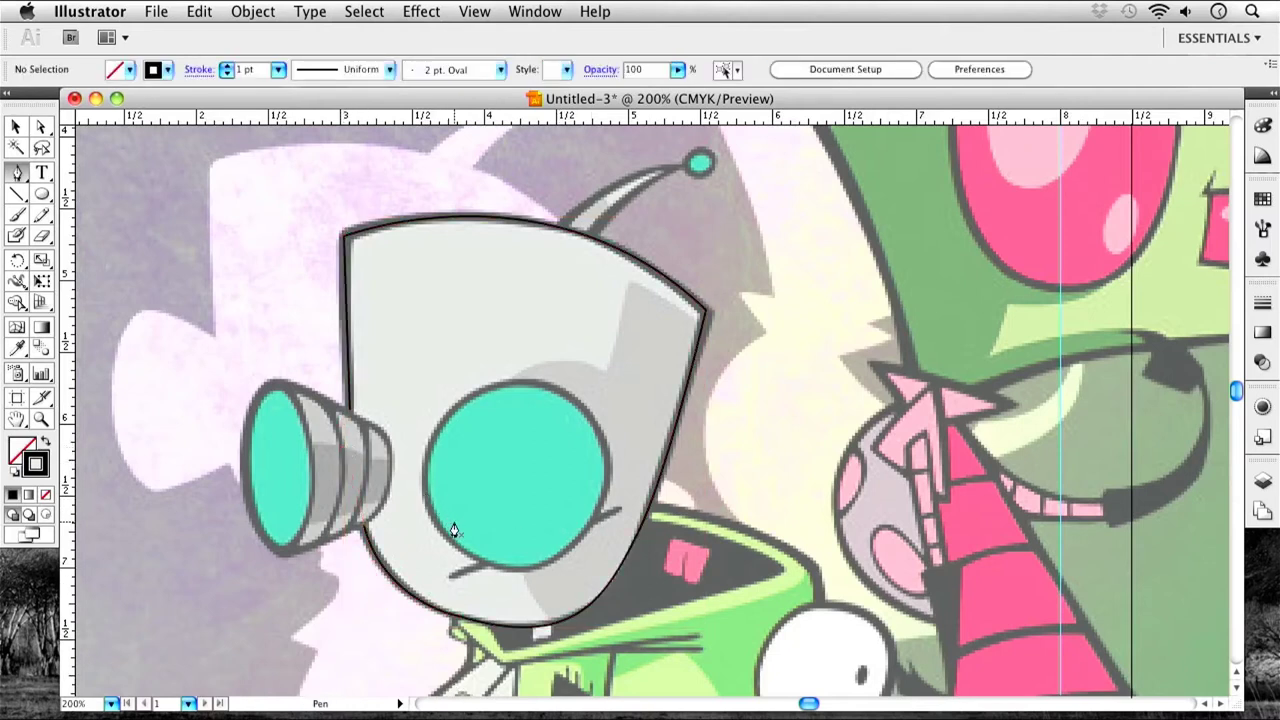
Trace the turquoise front oval of the robot's side eye as a closed path and deselect it.
scroll(340, 450, left, 5)
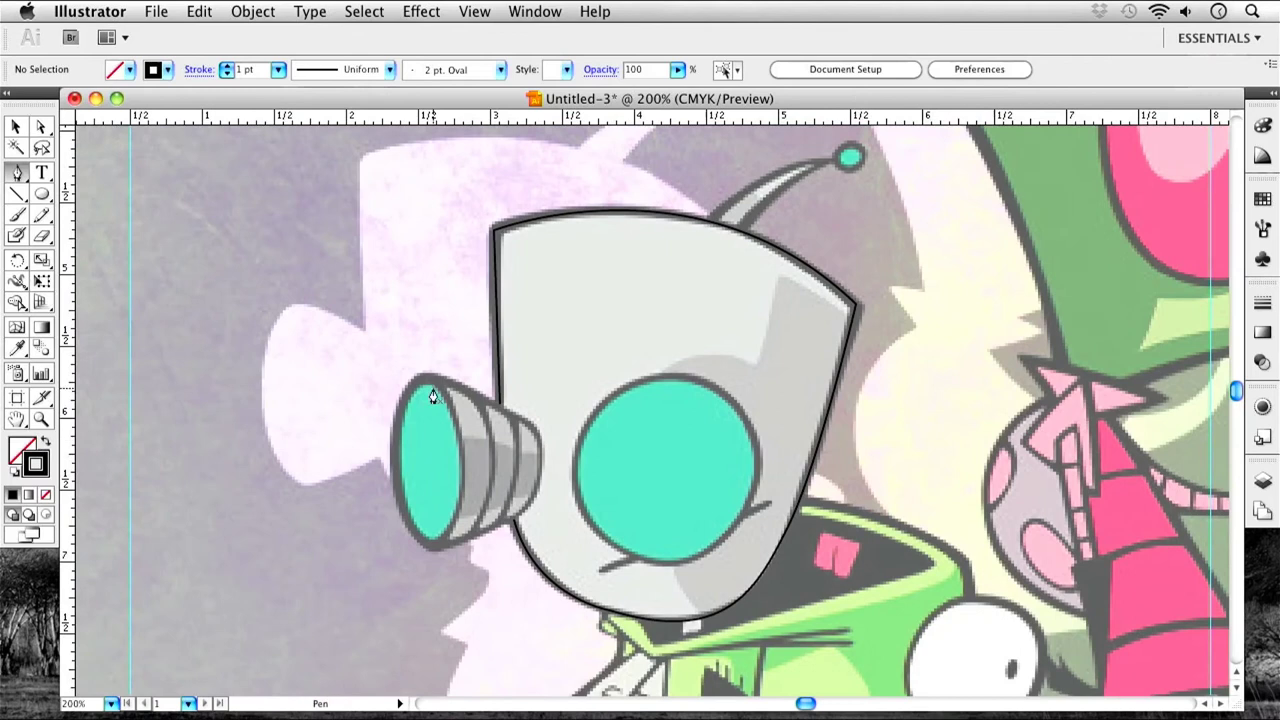
click(424, 375)
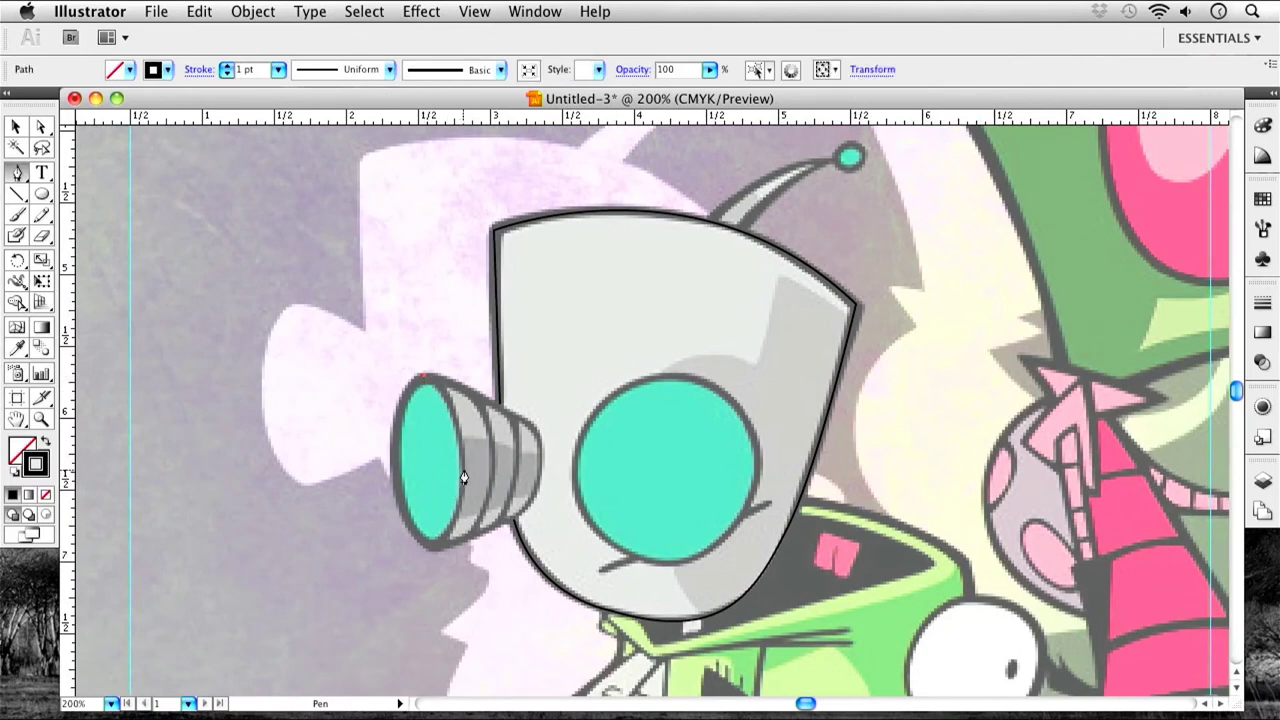
drag(457, 493, 458, 542)
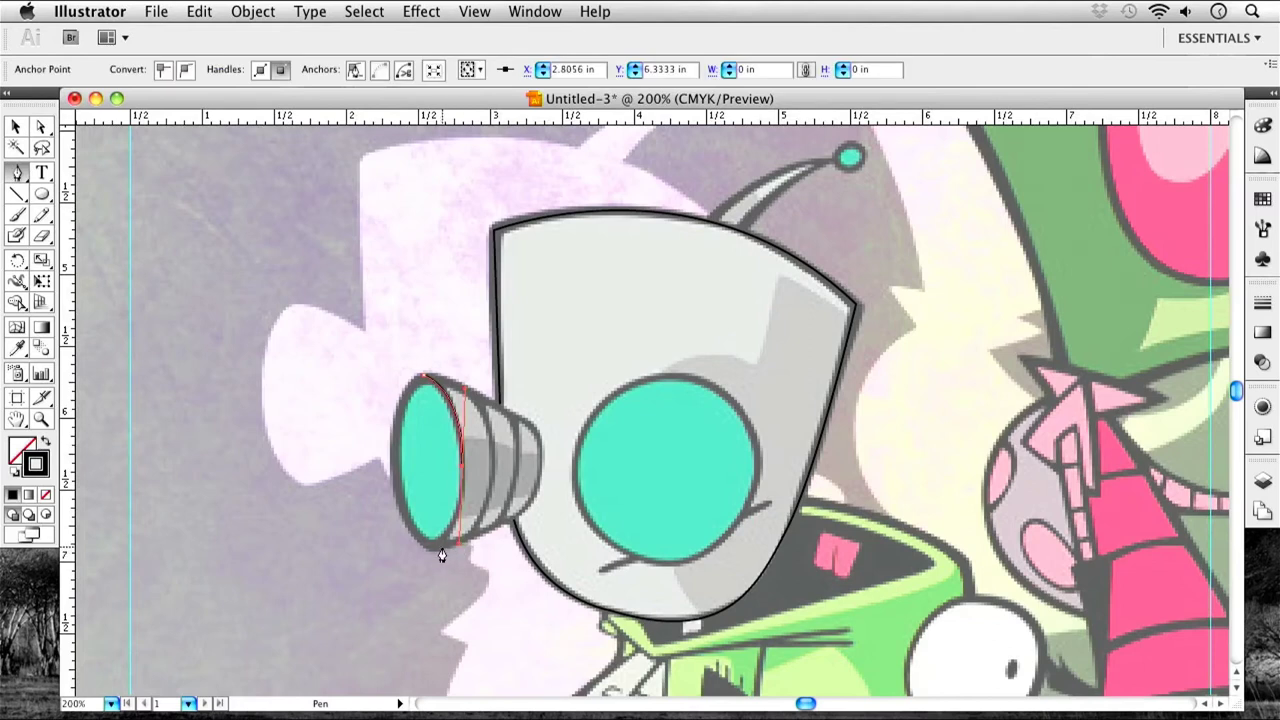
click(430, 546)
drag(396, 470, 395, 382)
click(424, 383)
key(super)
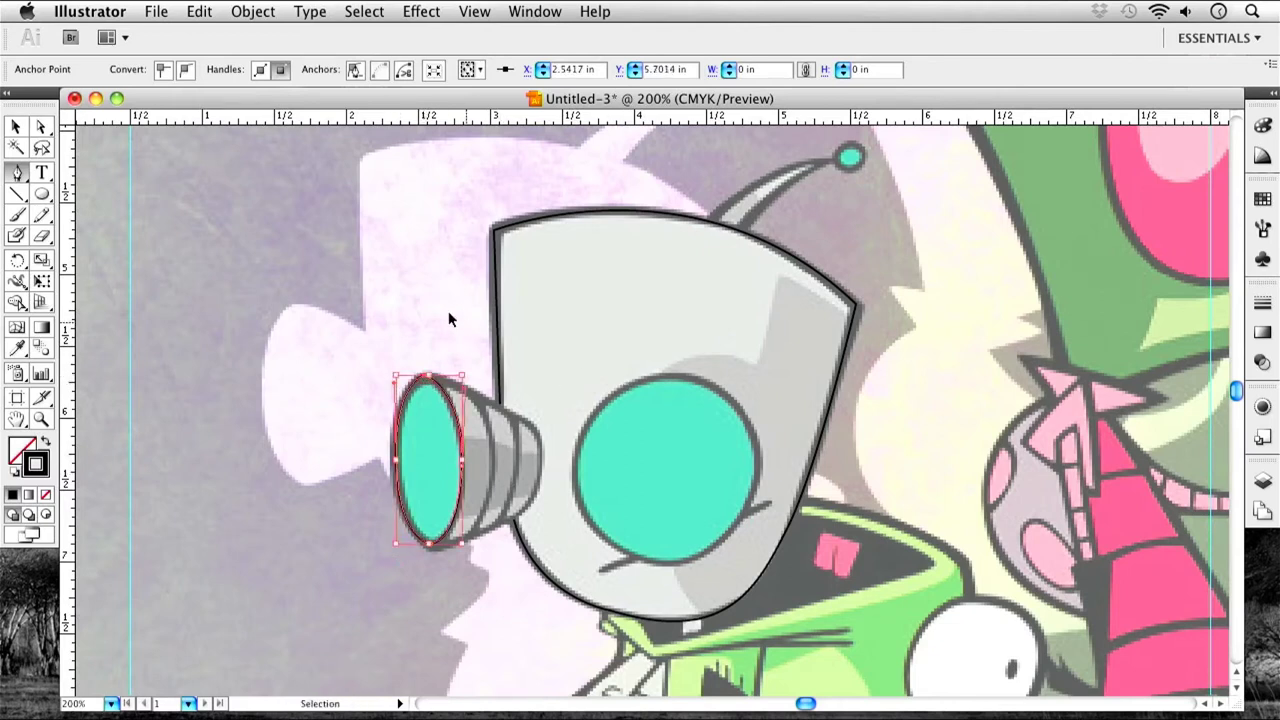
super+click(449, 319)
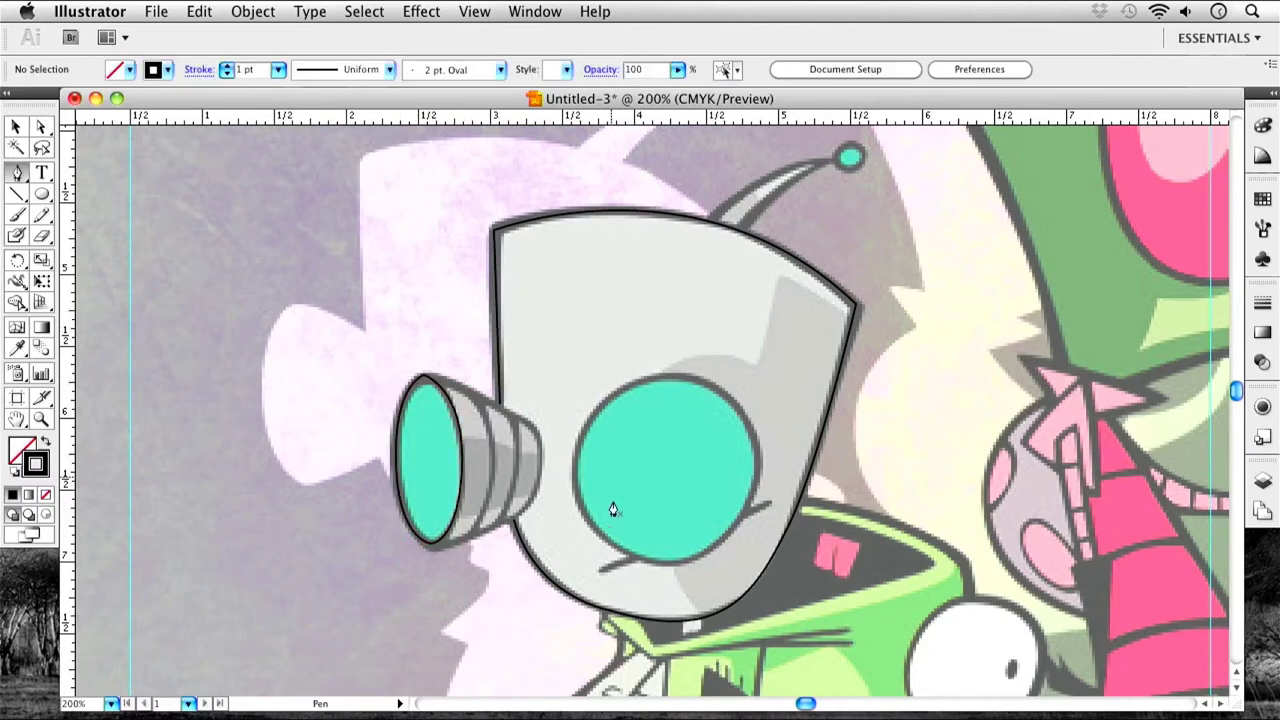
Trace the side eye's grey barrel from the oval's top around its rounded back to the oval's bottom, ending the path open.
click(428, 382)
click(535, 428)
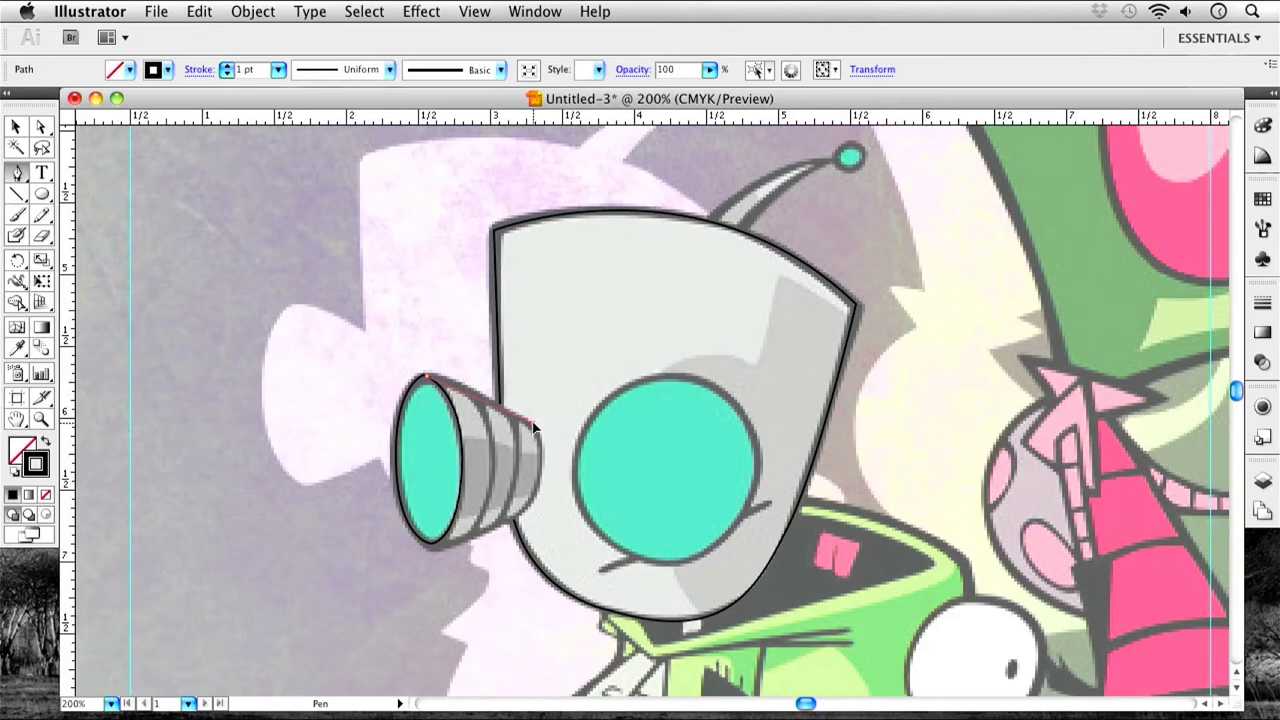
drag(520, 517, 491, 552)
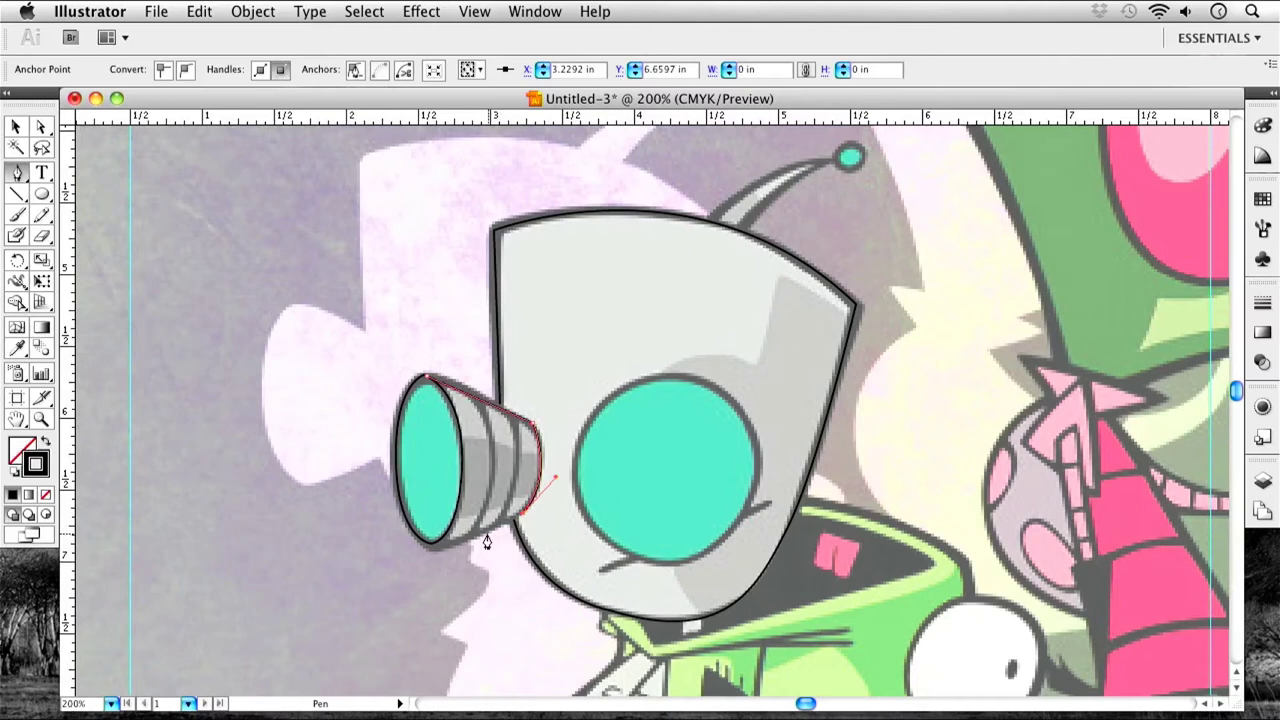
click(441, 555)
key(super+z)
click(434, 556)
key(super+shift+a)
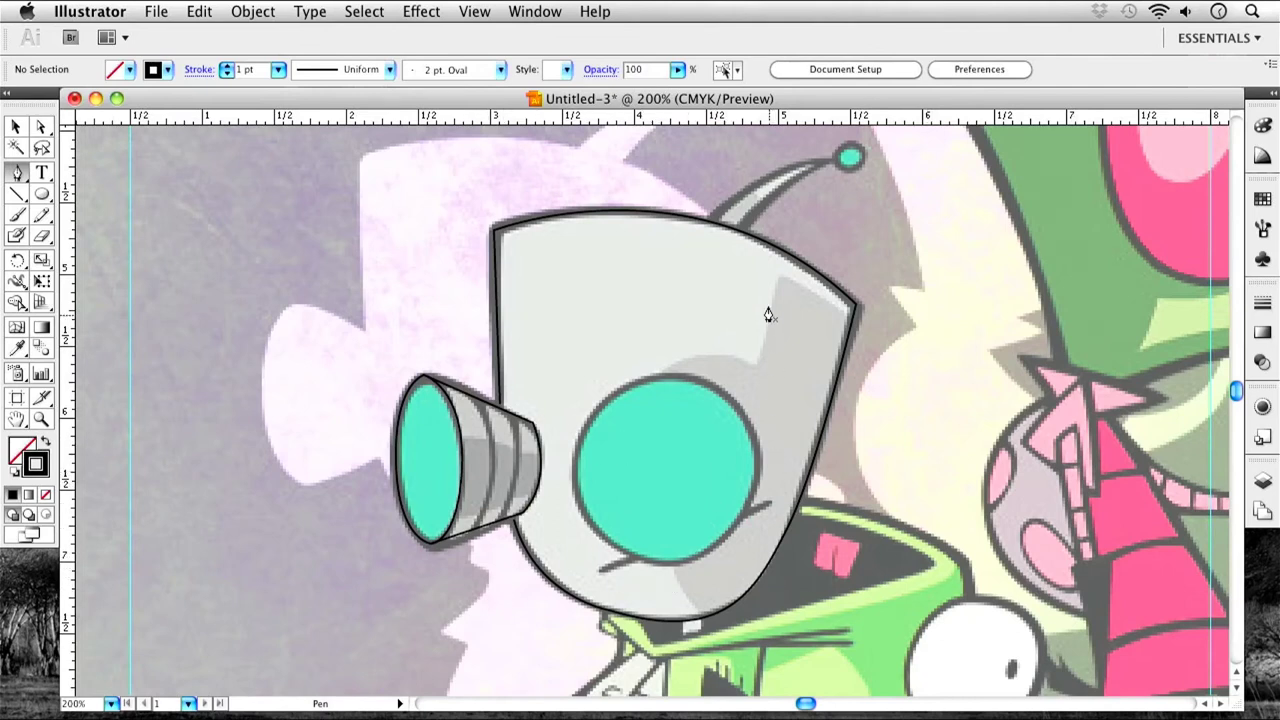
Trace both curved edges of the antenna stalk, meeting in a sharp point at its turquoise tip, and end the path open at the head.
click(710, 220)
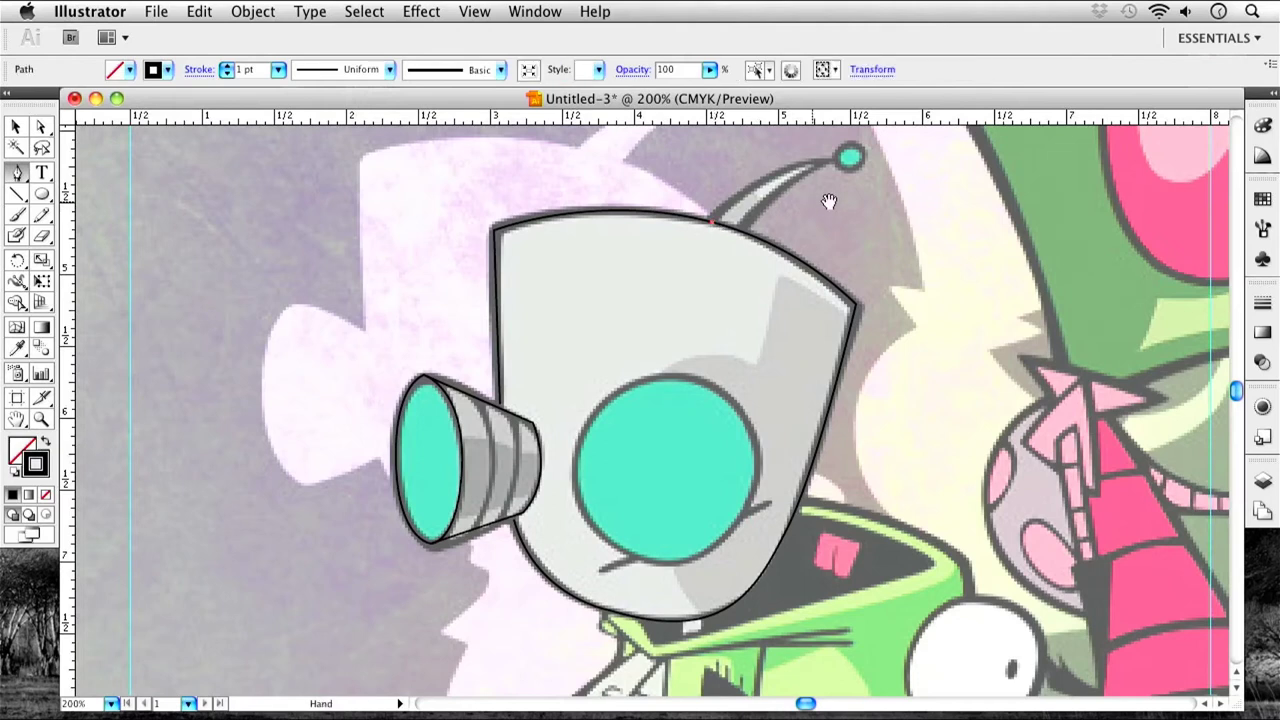
drag(851, 194, 720, 434)
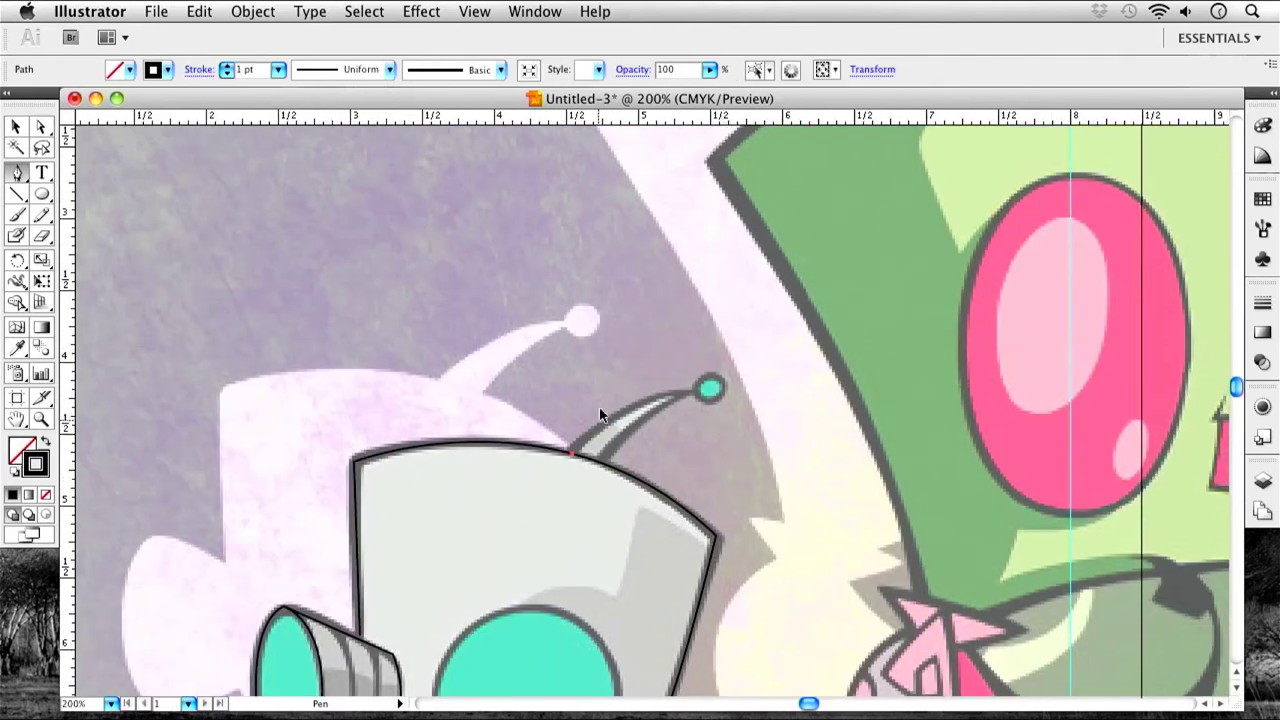
drag(691, 397, 786, 381)
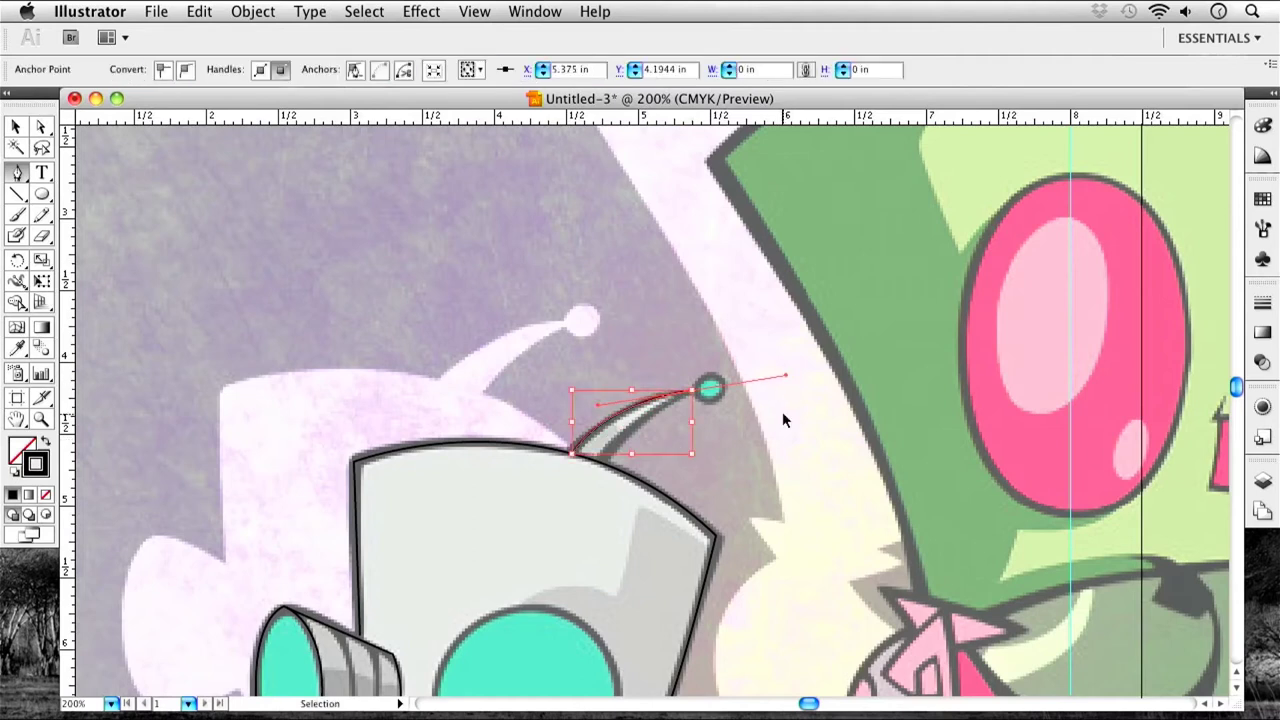
super+click(782, 411)
click(708, 389)
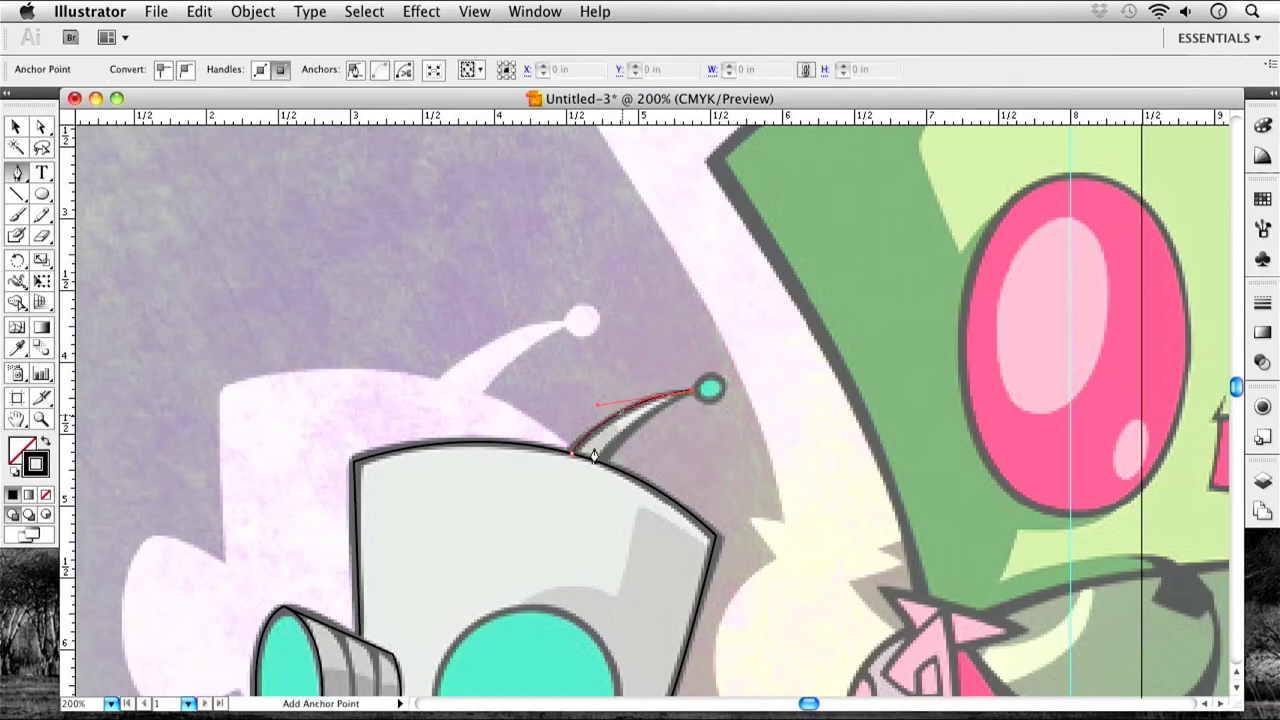
drag(603, 466, 581, 500)
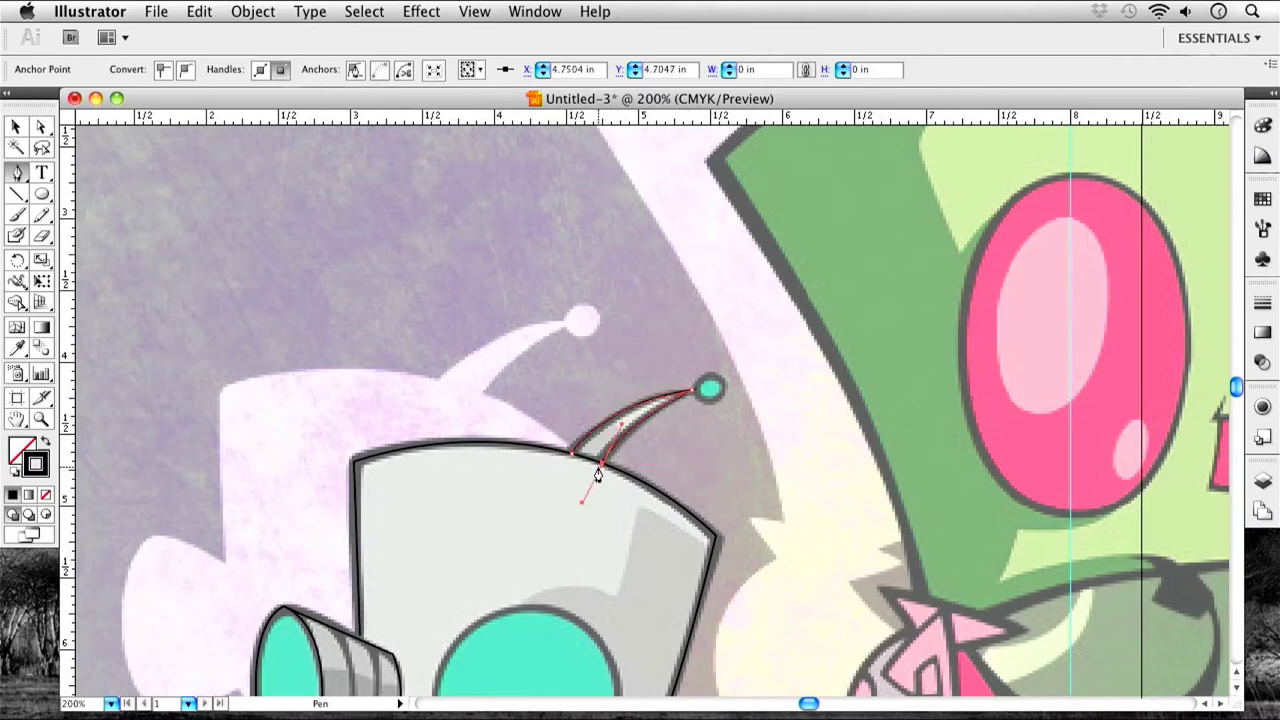
alt+click(602, 468)
drag(602, 468, 765, 452)
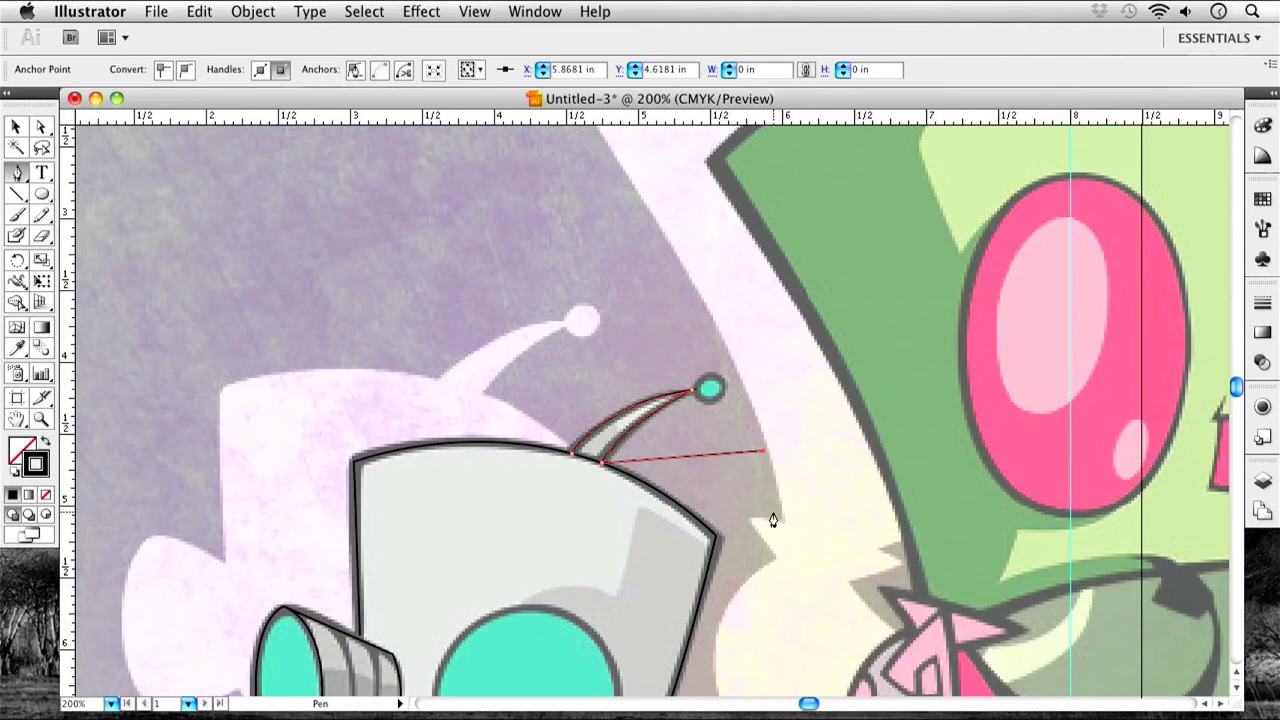
super+click(722, 518)
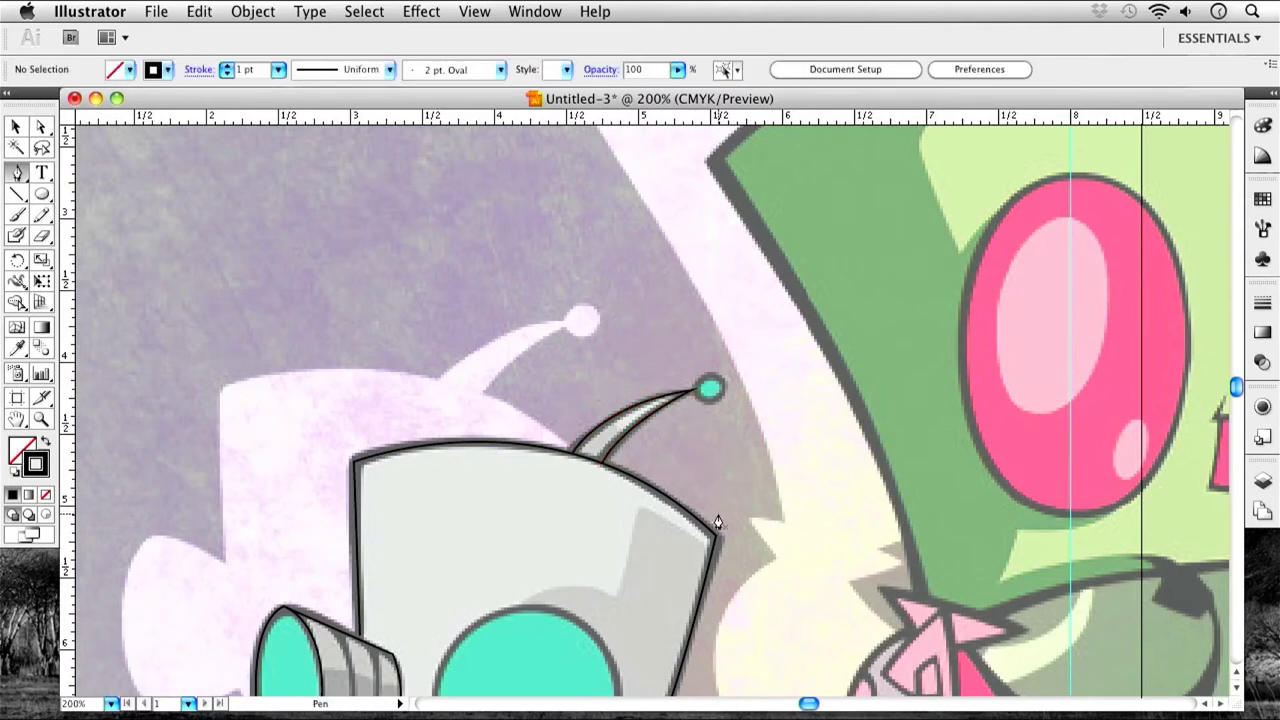
Draw a small circle with the Ellipse tool over the turquoise ball at the antenna's end.
drag(722, 558, 692, 339)
drag(740, 525, 633, 460)
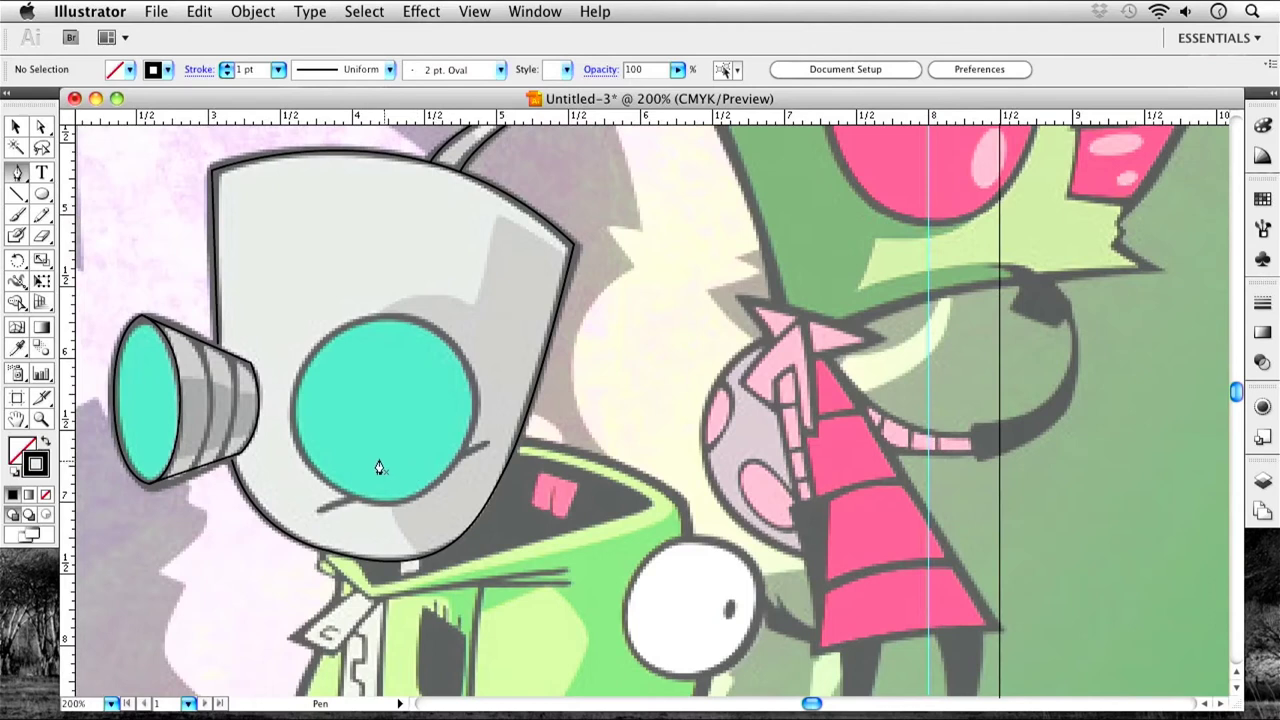
drag(359, 399, 551, 421)
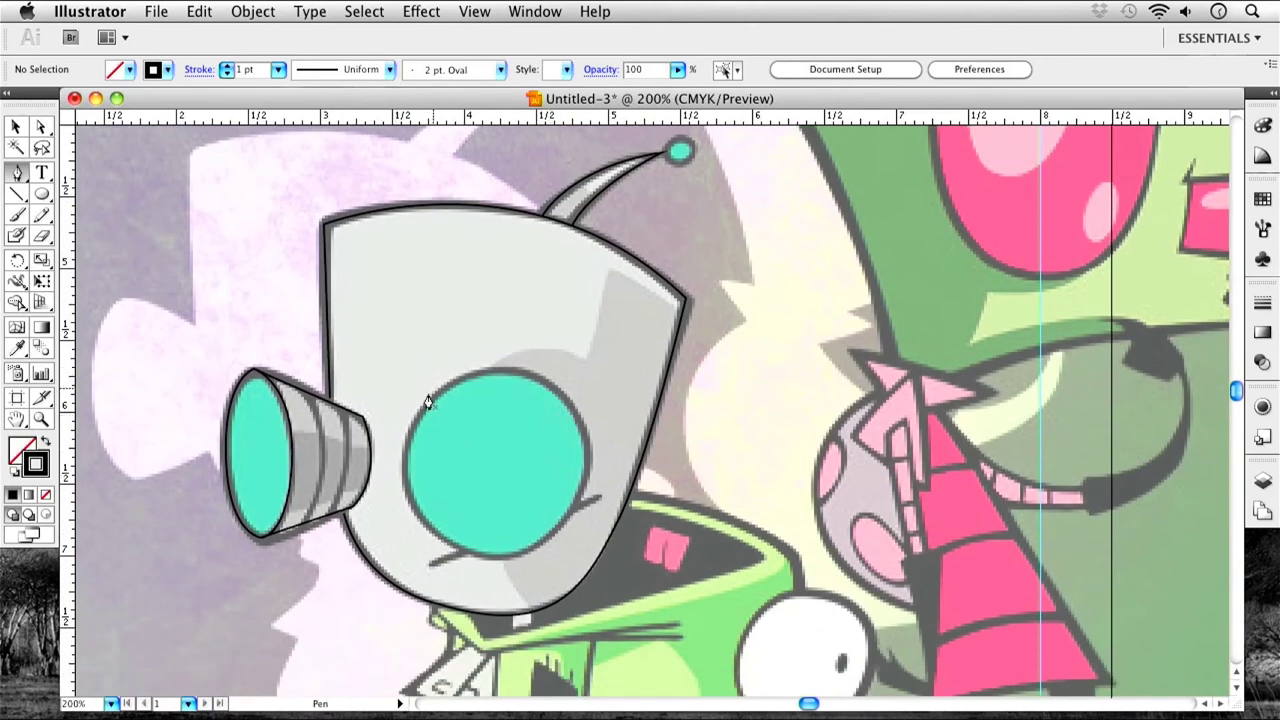
drag(561, 352, 489, 436)
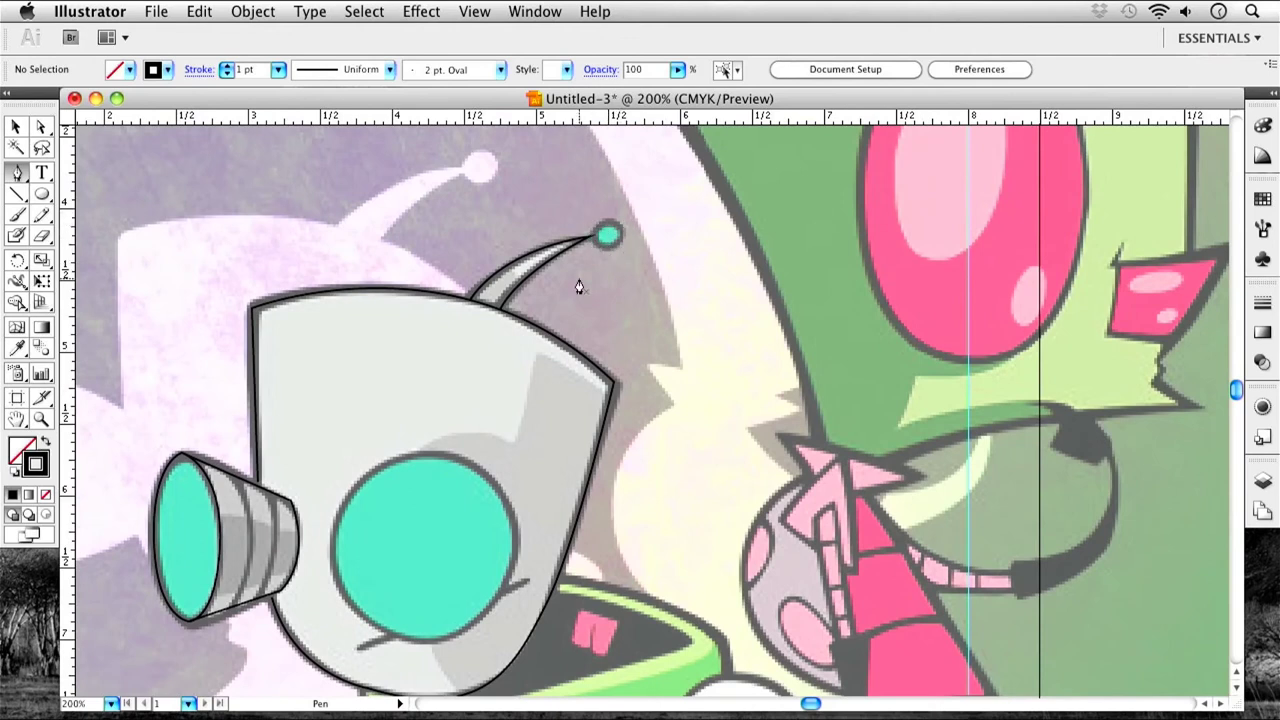
key(super)
click(41, 196)
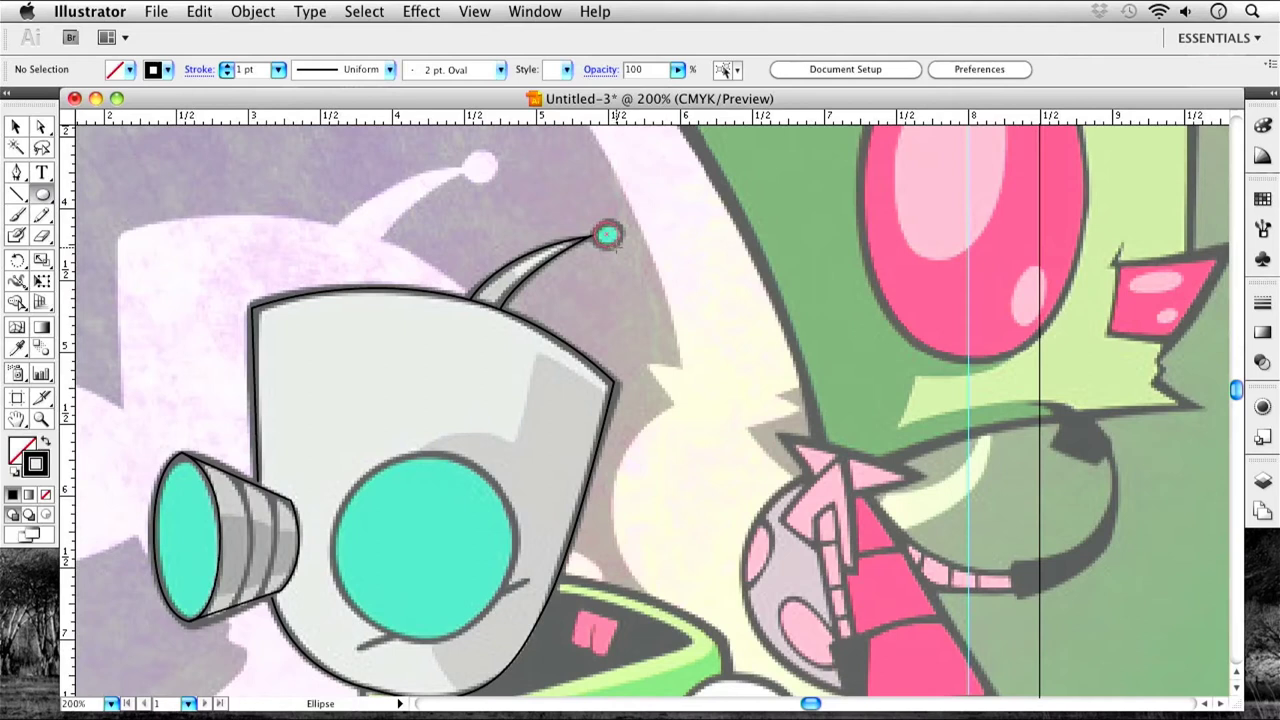
drag(614, 245, 615, 246)
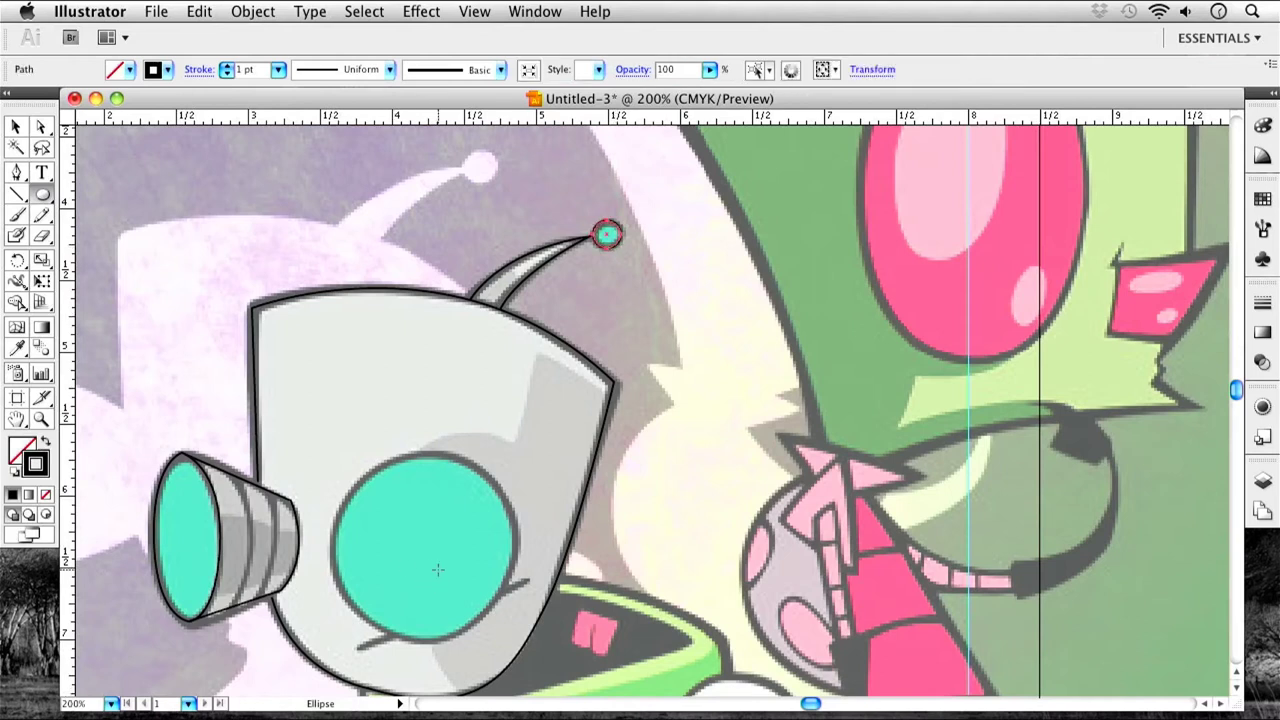
Draw a large circle with the Ellipse tool around the robot's turquoise front eye.
mouse_move(424, 544)
mouse_down()
mouse_move(472, 603)
mouse_move(465, 640)
mouse_move(535, 392)
mouse_move(521, 407)
mouse_move(498, 371)
mouse_up()
drag(424, 315, 388, 421)
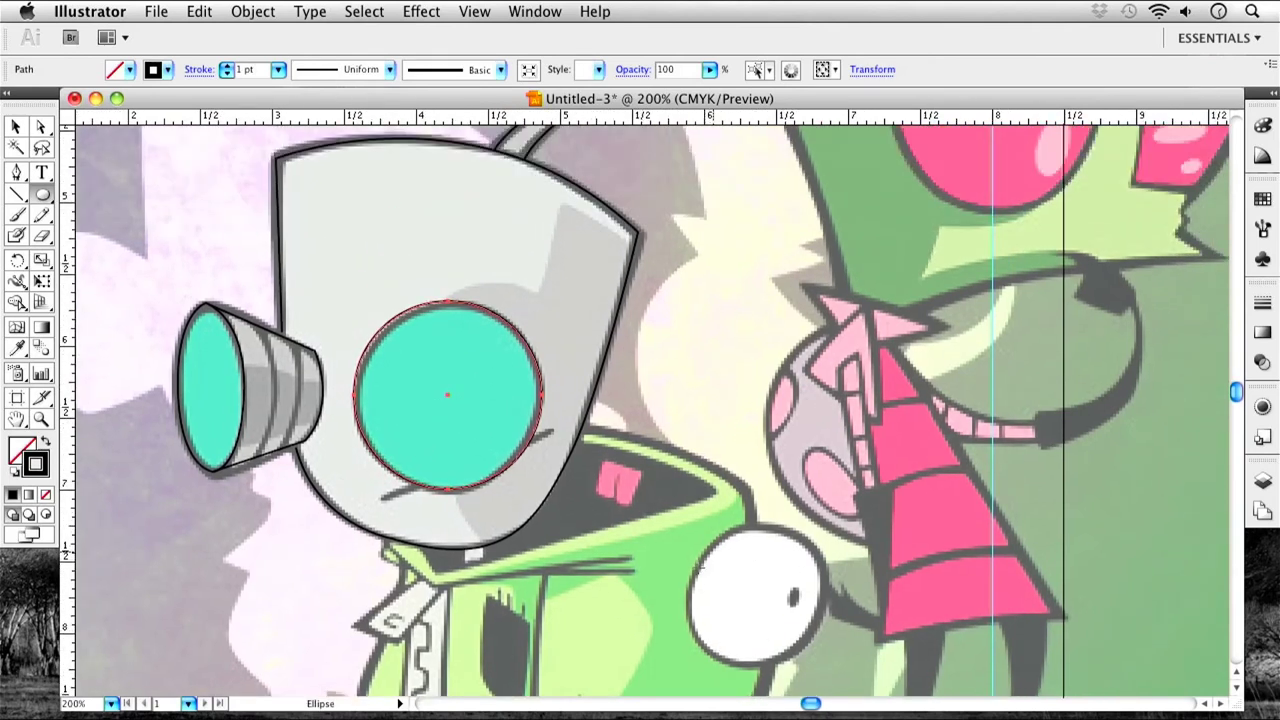
drag(478, 505, 463, 426)
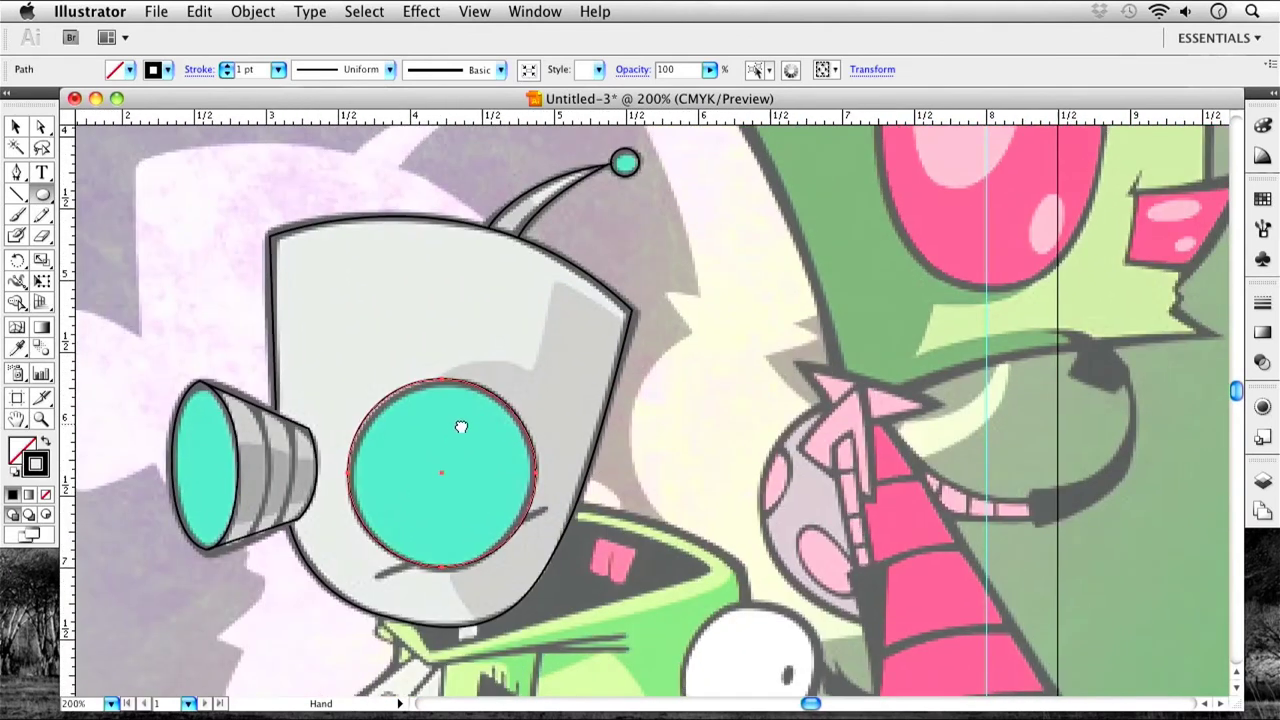
Trace the two short crease lines at the front eye's lower left and lower right as separate straight open paths with the Pen tool.
click(17, 172)
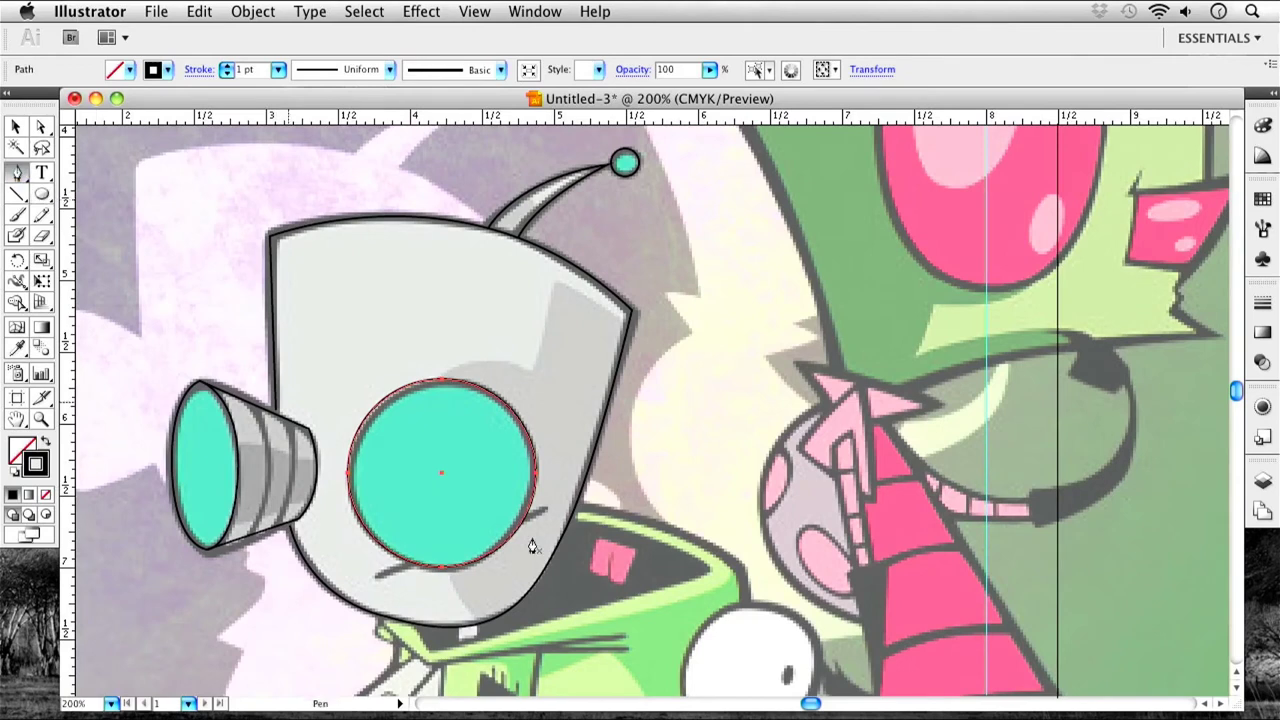
click(377, 576)
click(400, 553)
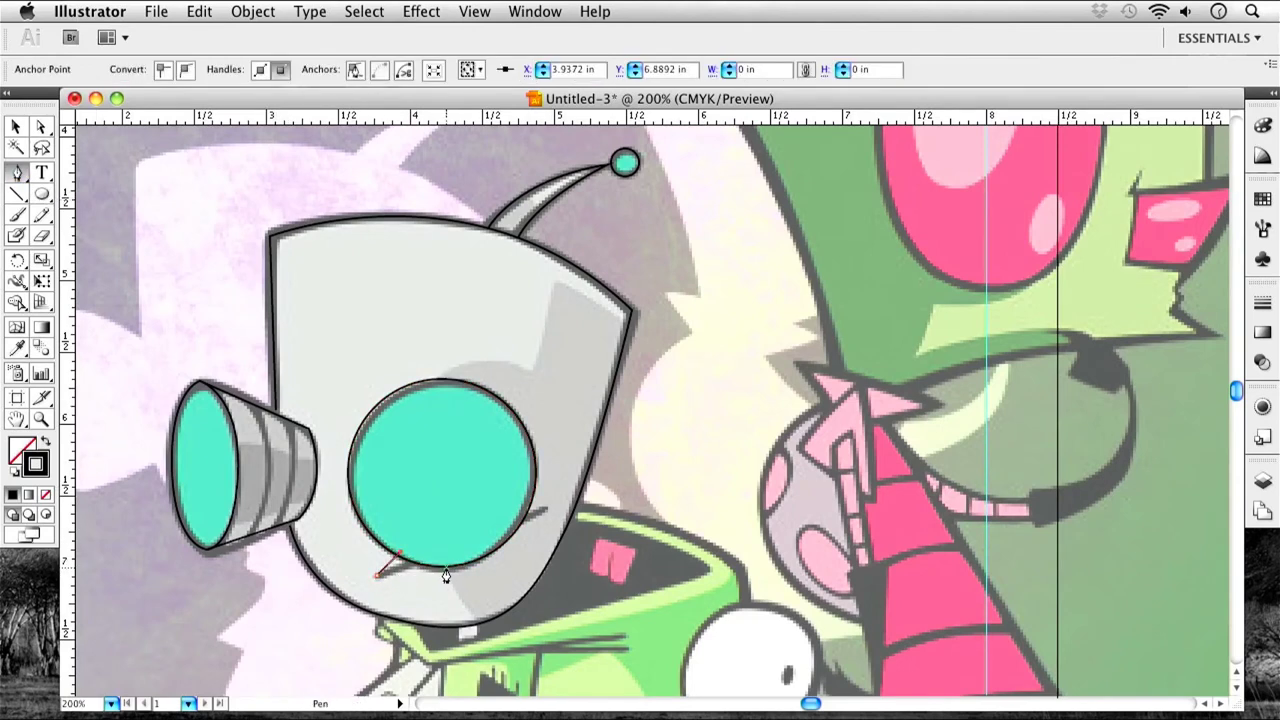
key(super+z)
click(408, 567)
super+click(534, 527)
click(523, 518)
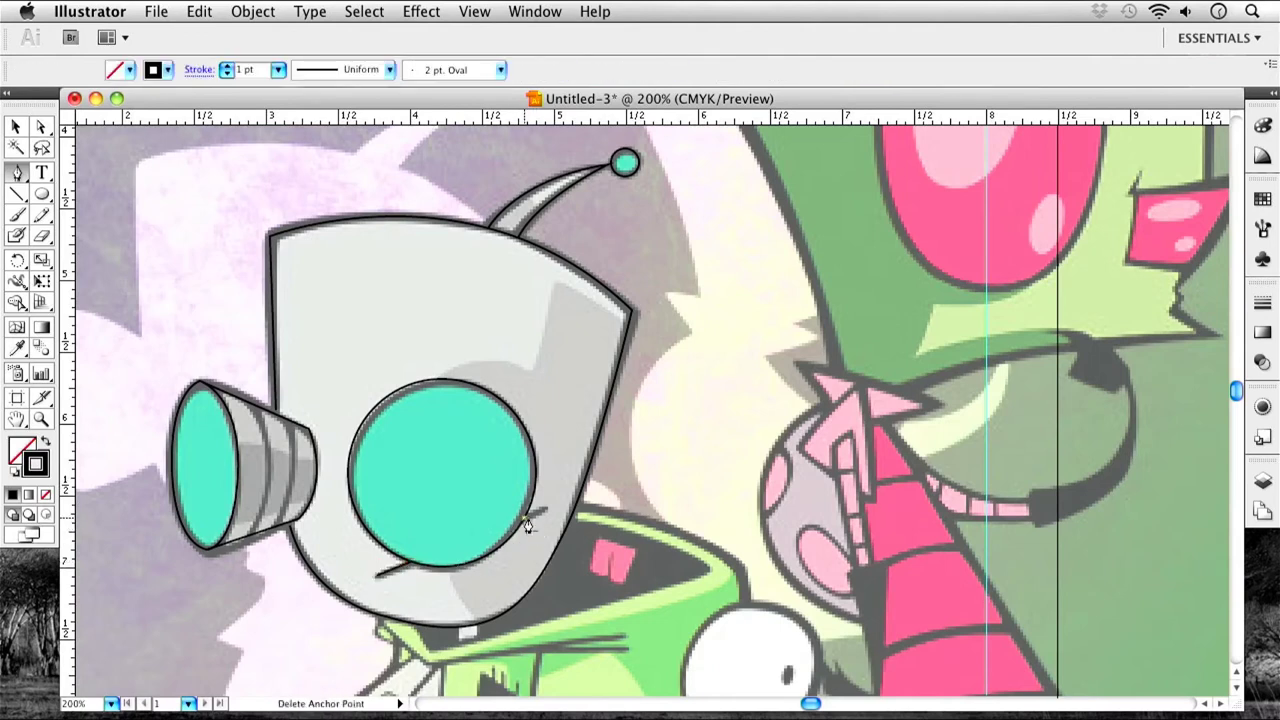
click(545, 512)
super+click(586, 608)
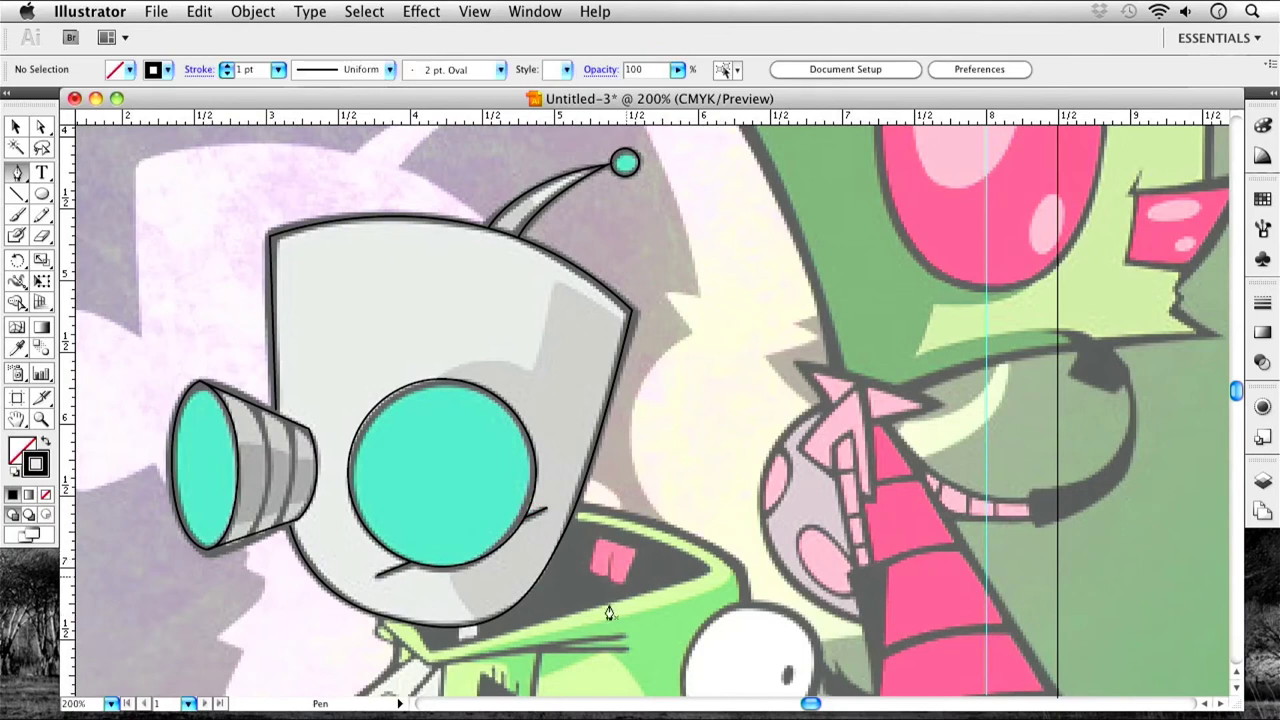
Trace the dark collar opening below the head from the chin around its rounded right corner back to the head, leaving the path open.
drag(669, 459, 677, 395)
scroll(660, 385, down, 5)
scroll(660, 380, down, 2)
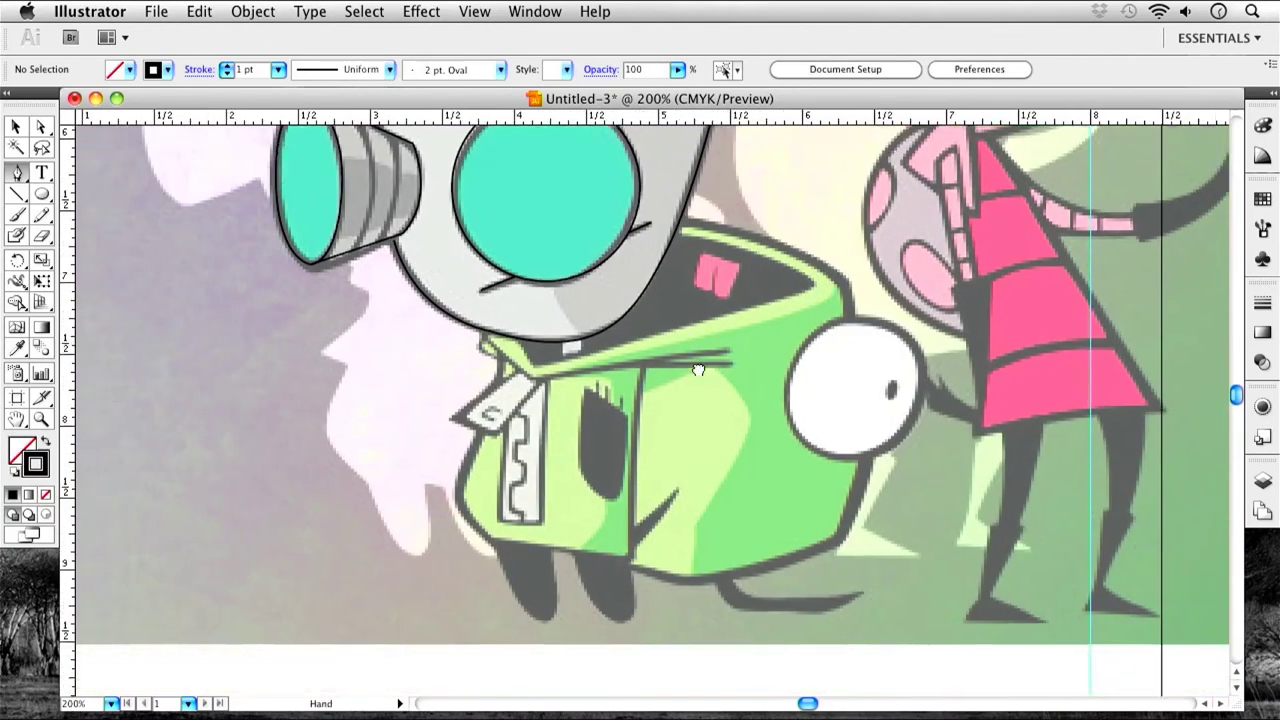
click(521, 332)
click(541, 369)
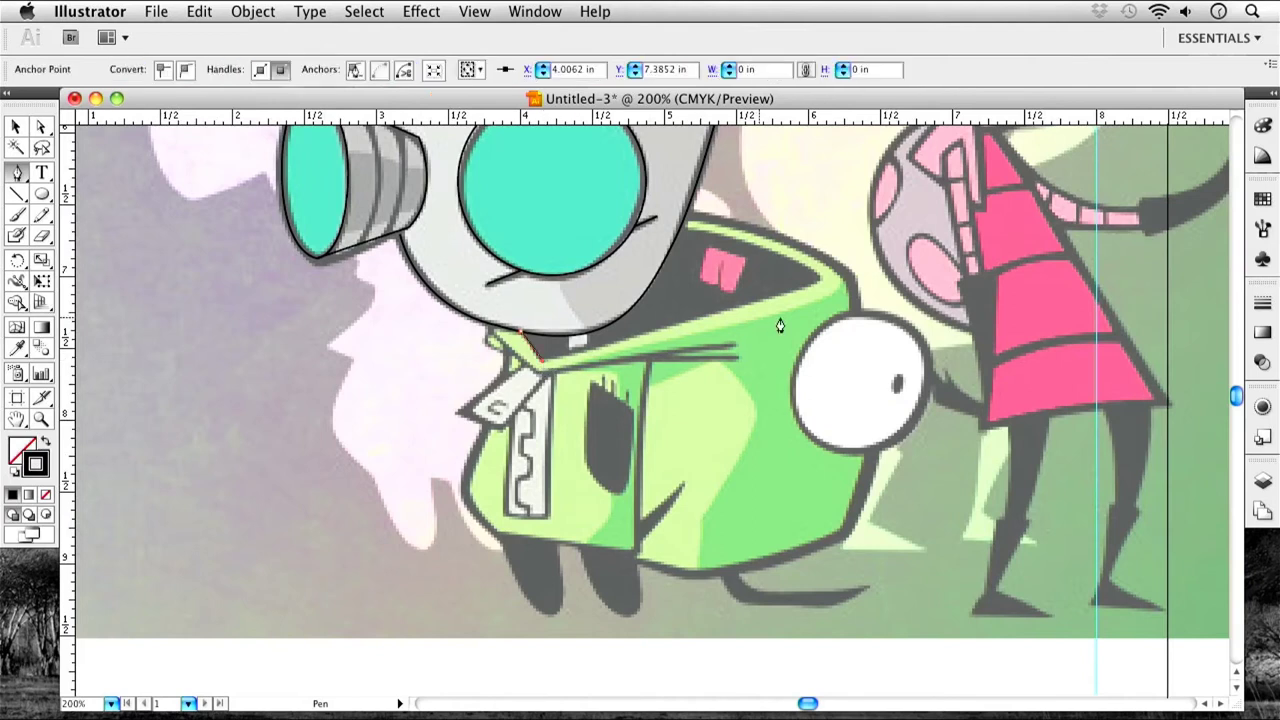
click(815, 277)
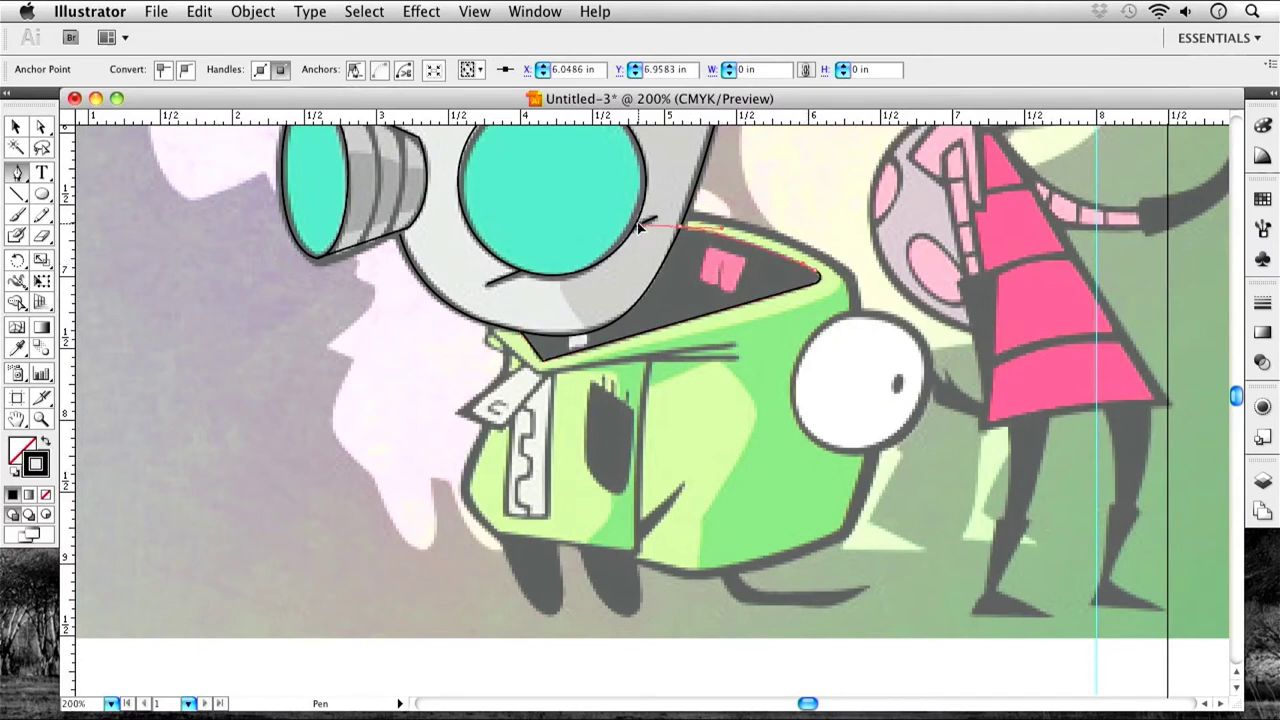
click(638, 224)
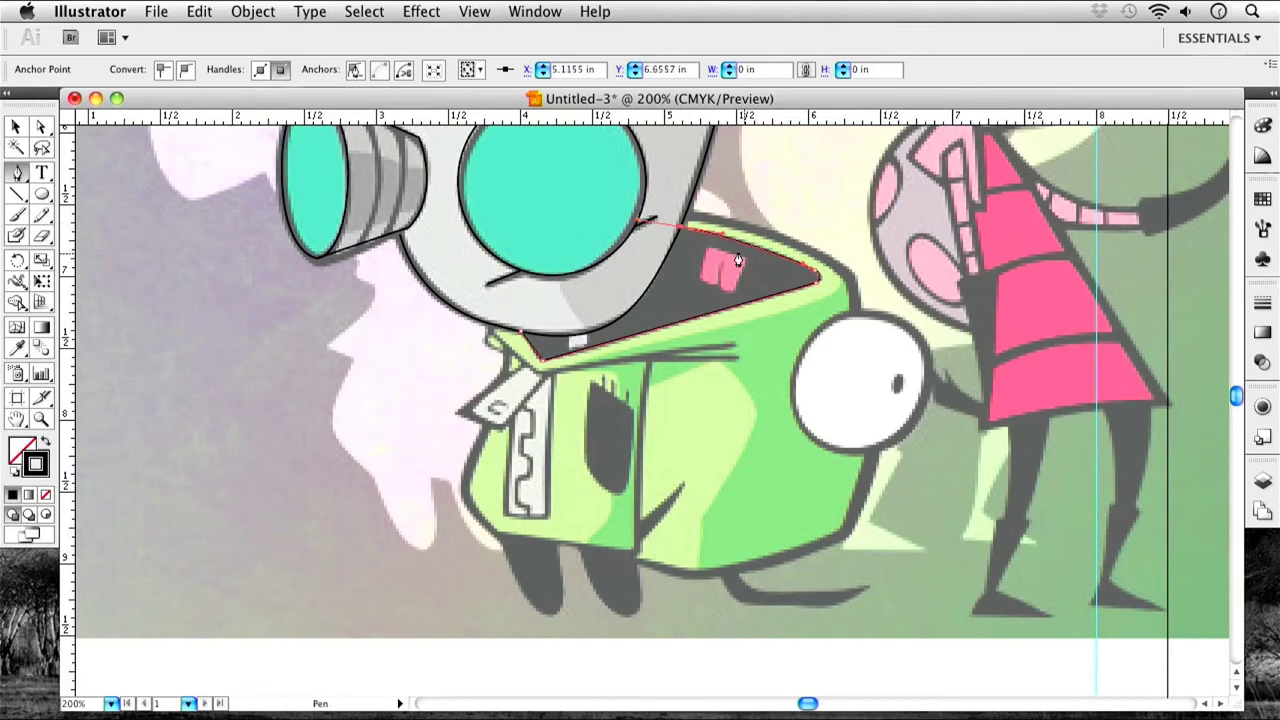
super+click(808, 205)
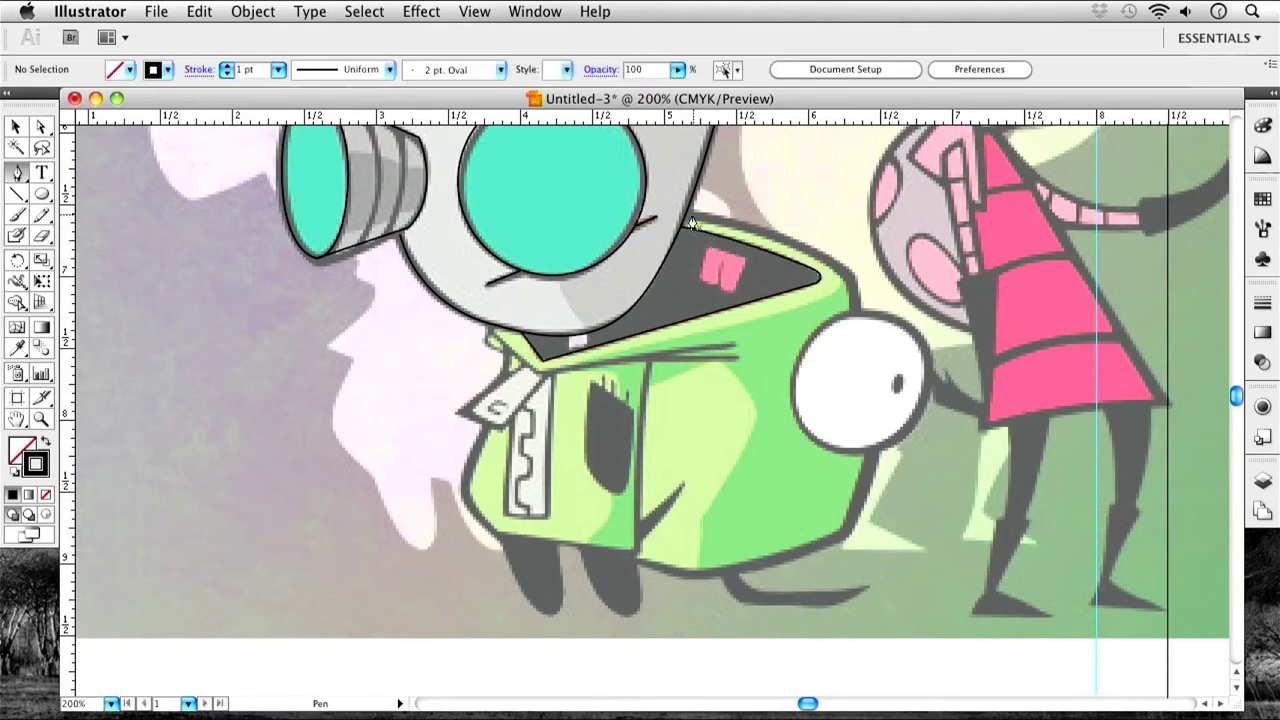
Trace the green suit's upper outer edge from the head's right side down to the round white eye and deselect the path.
click(685, 216)
drag(852, 282, 876, 316)
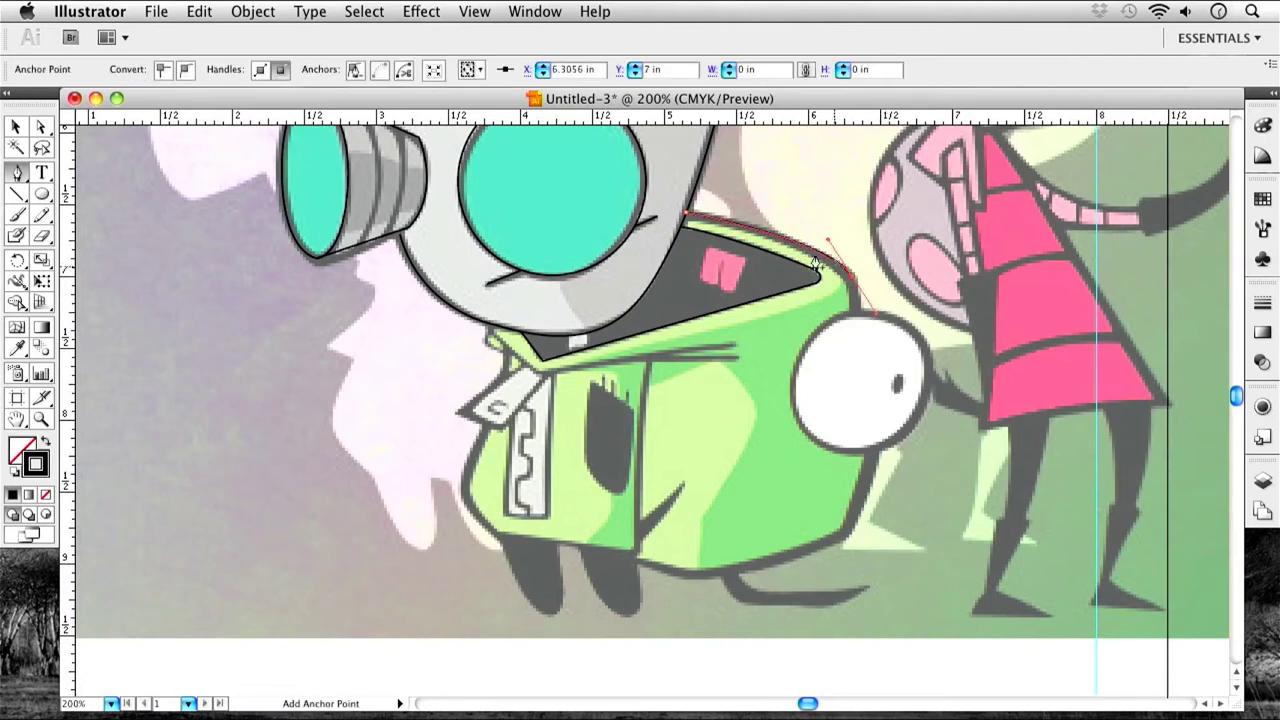
click(852, 282)
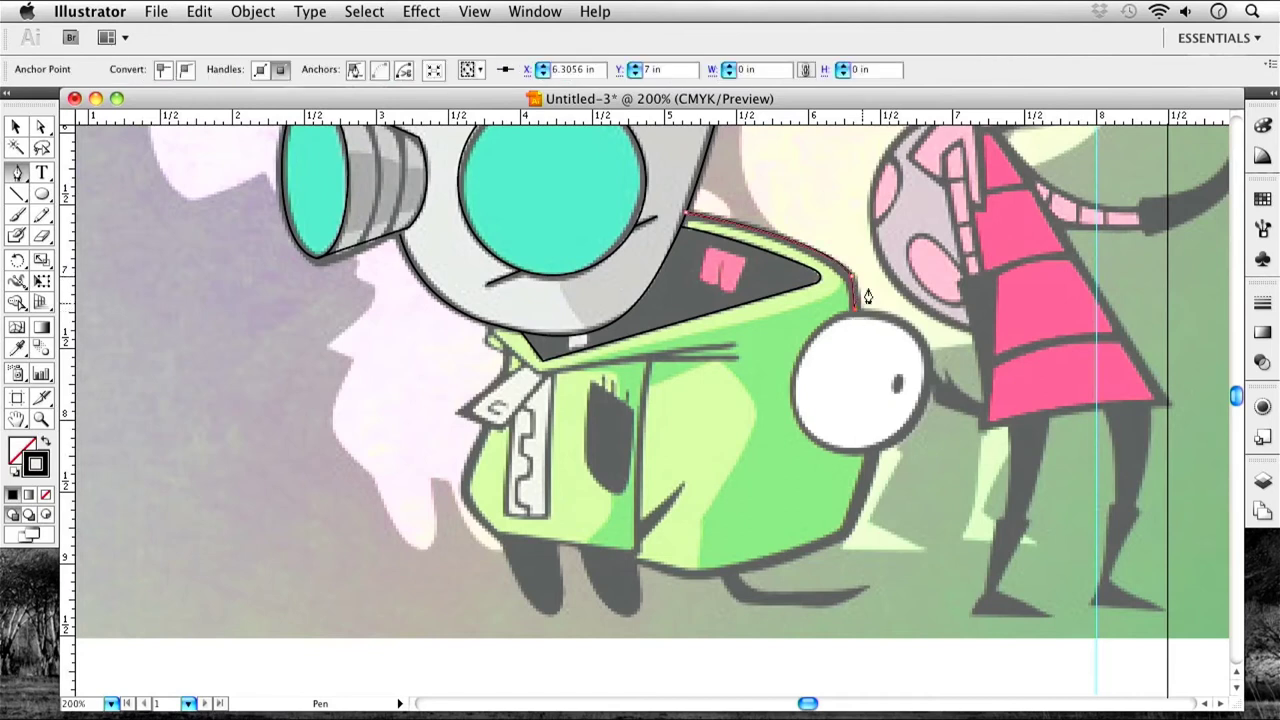
super+click(850, 322)
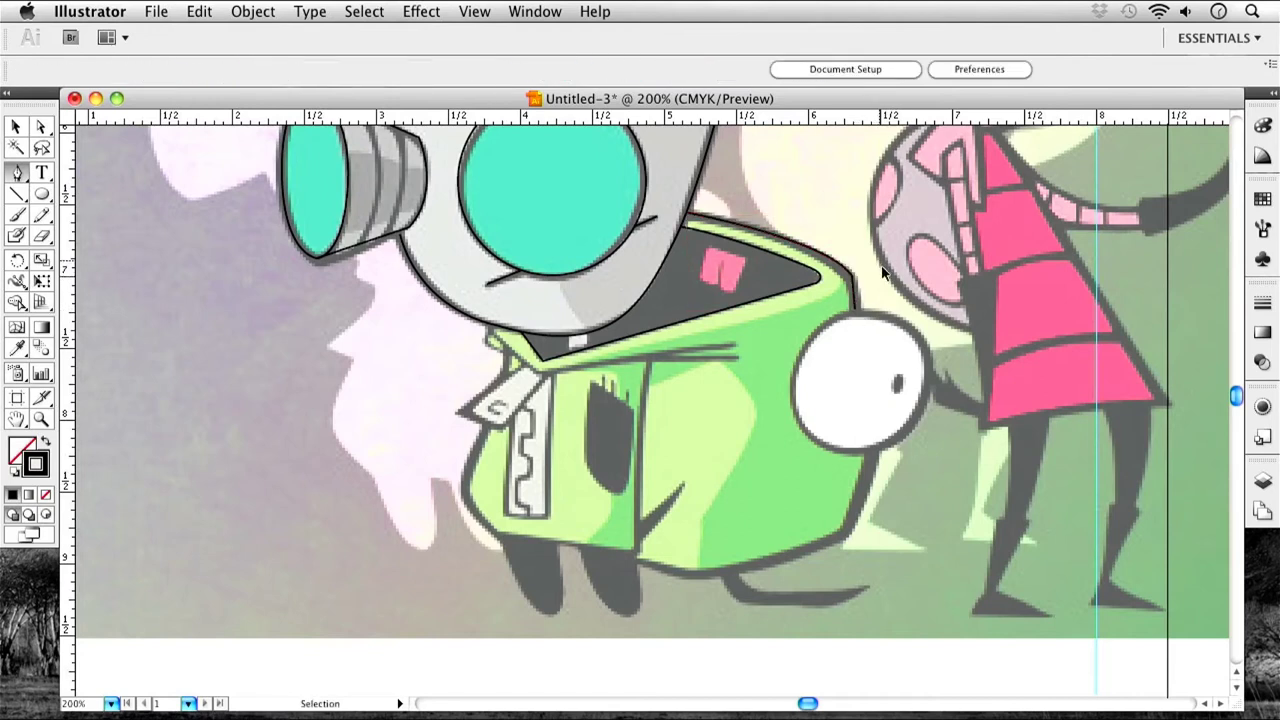
Trace the suit's round white eye as a closed curved path.
super+click(829, 332)
drag(885, 325, 918, 336)
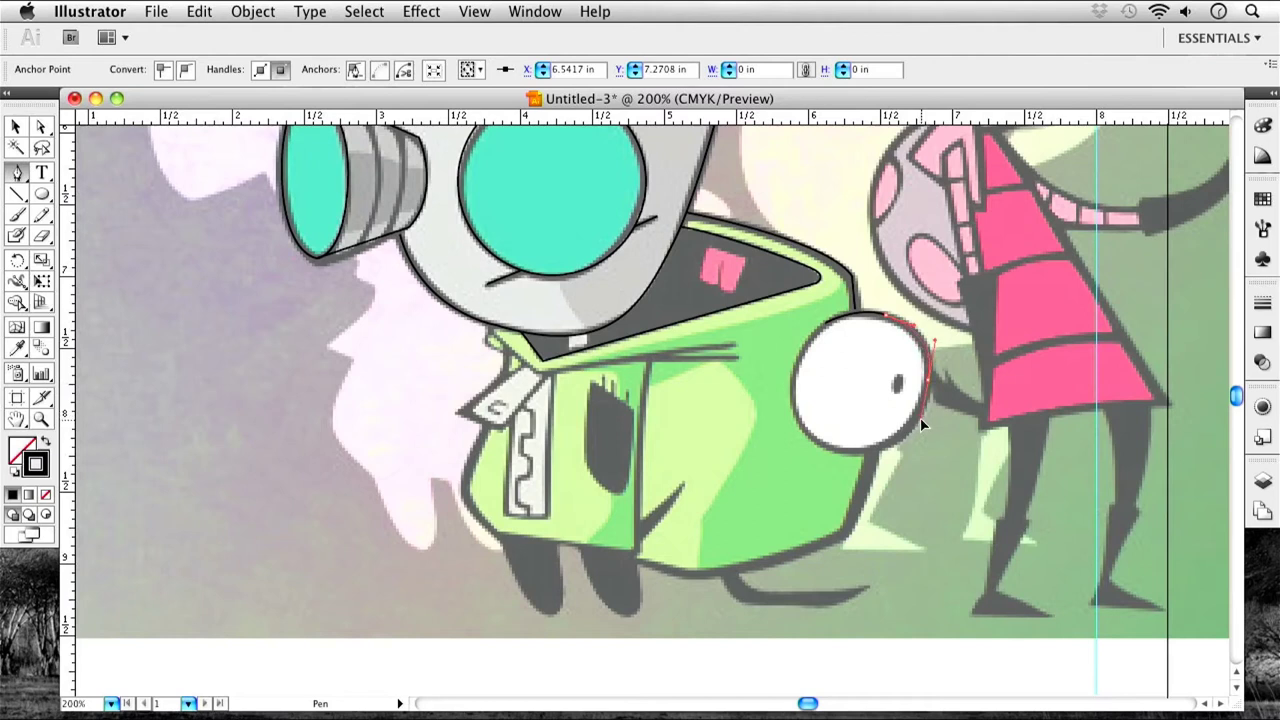
super+click(854, 450)
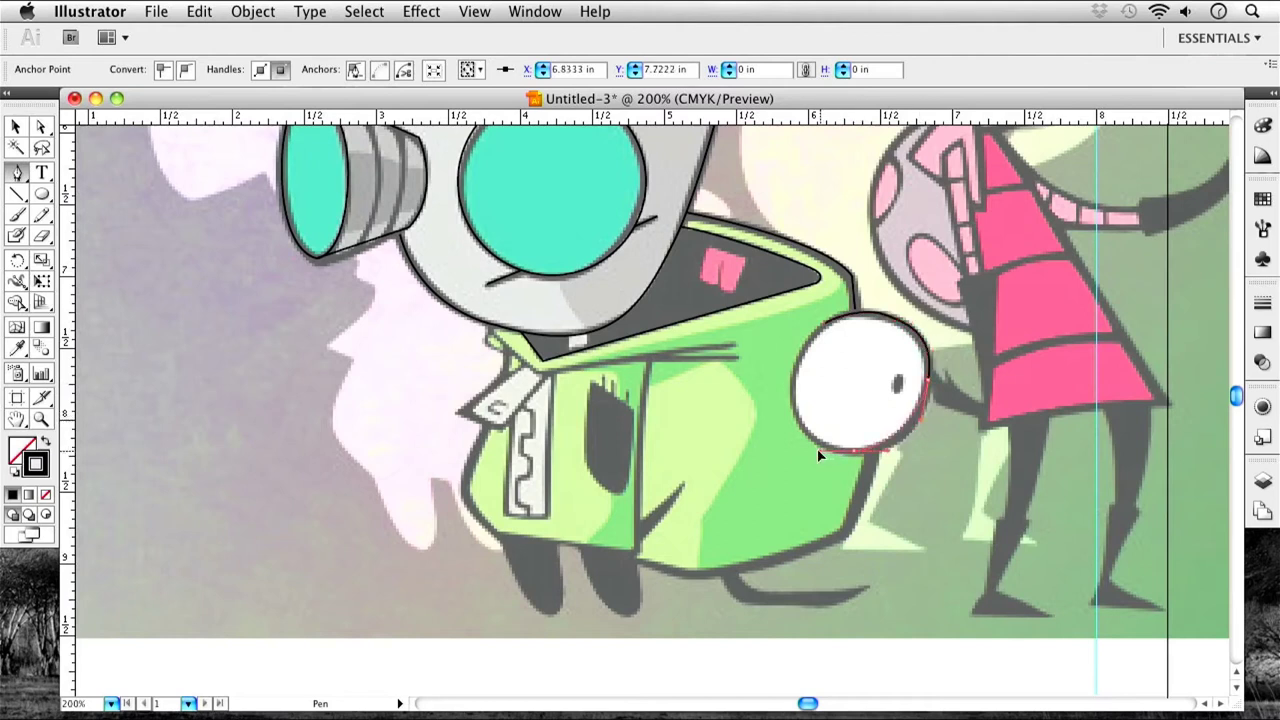
super+click(815, 450)
drag(793, 386, 828, 336)
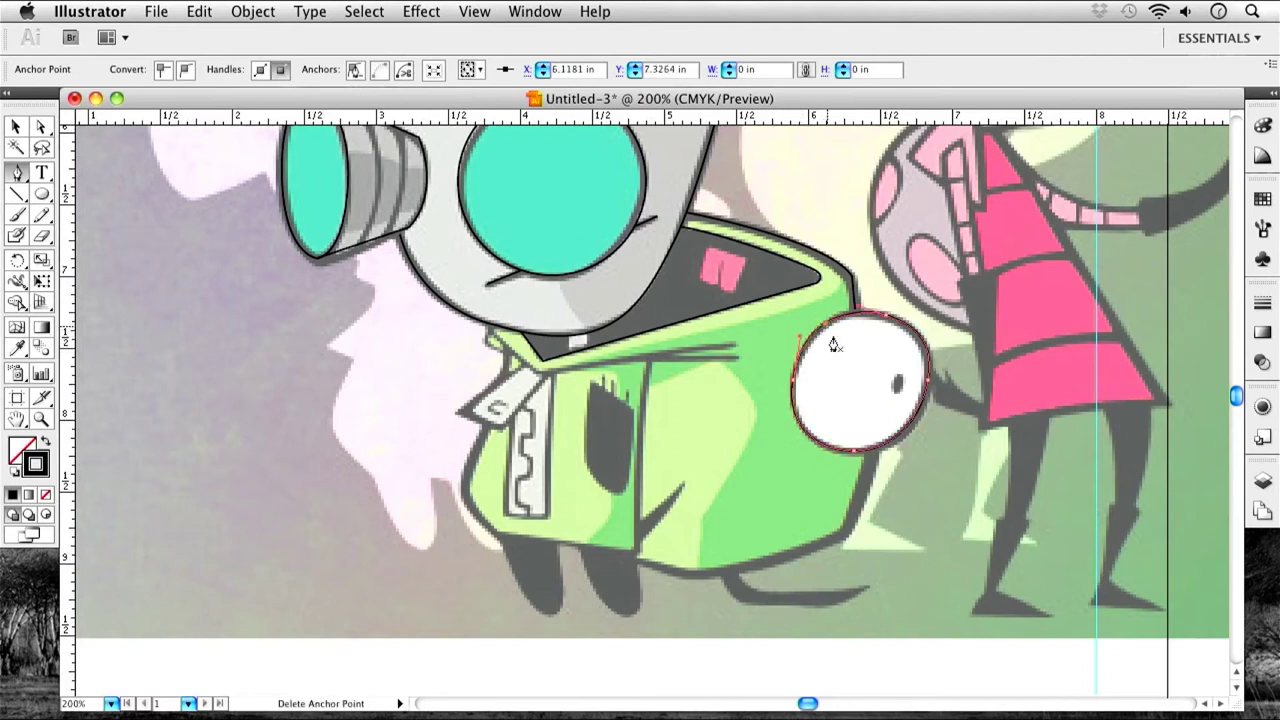
Trace the green suit's lower right edge from below the white eye along the bottom to the vertical front seam, ending the path open.
click(872, 453)
click(844, 536)
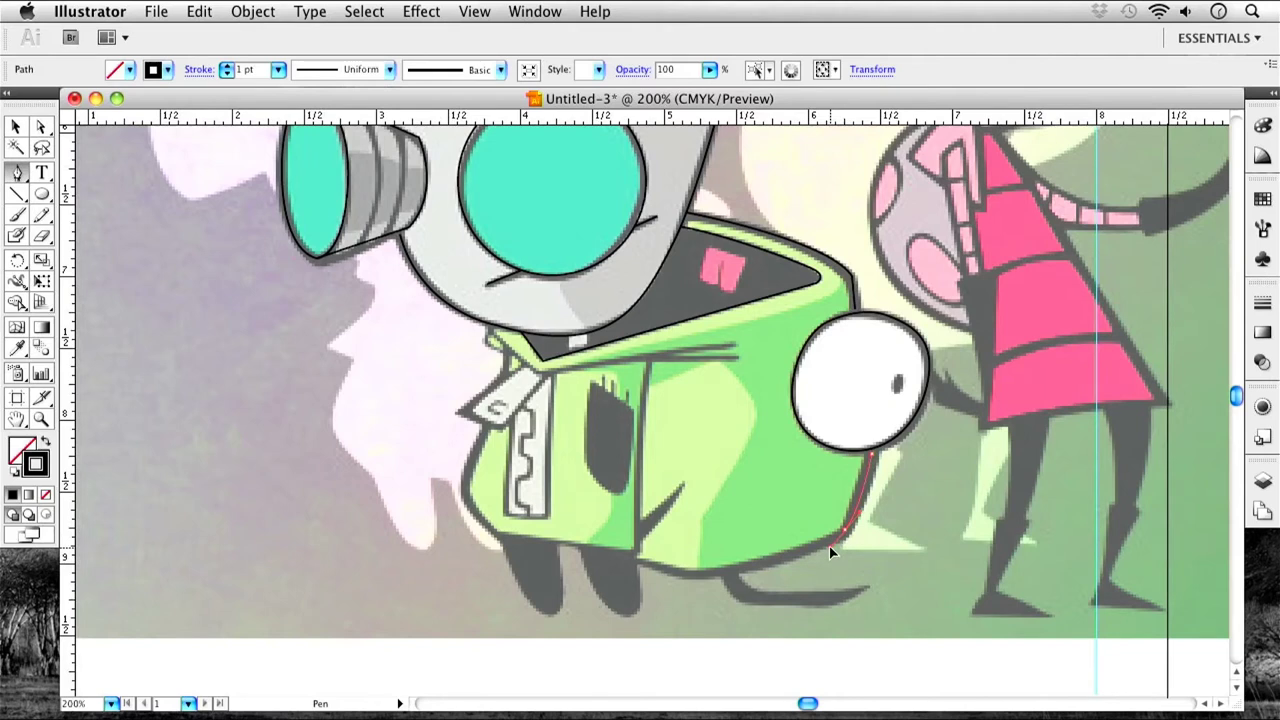
ctrl+click(928, 531)
click(846, 537)
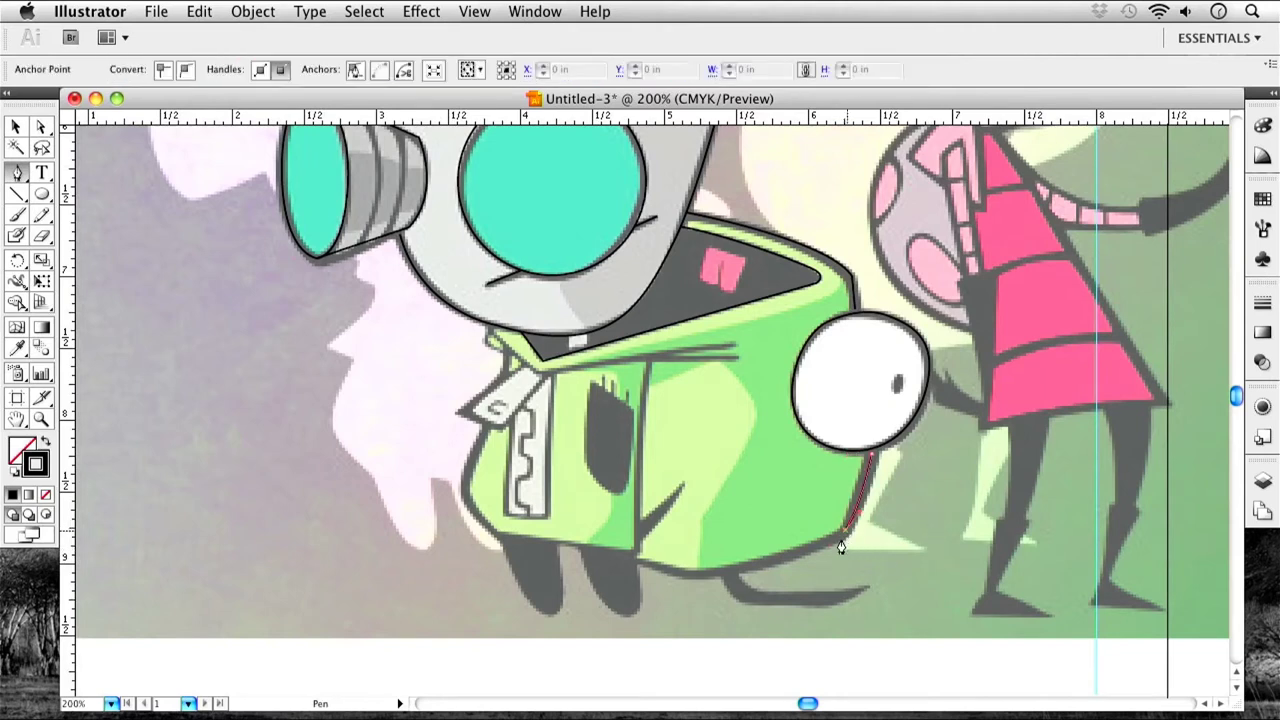
click(697, 574)
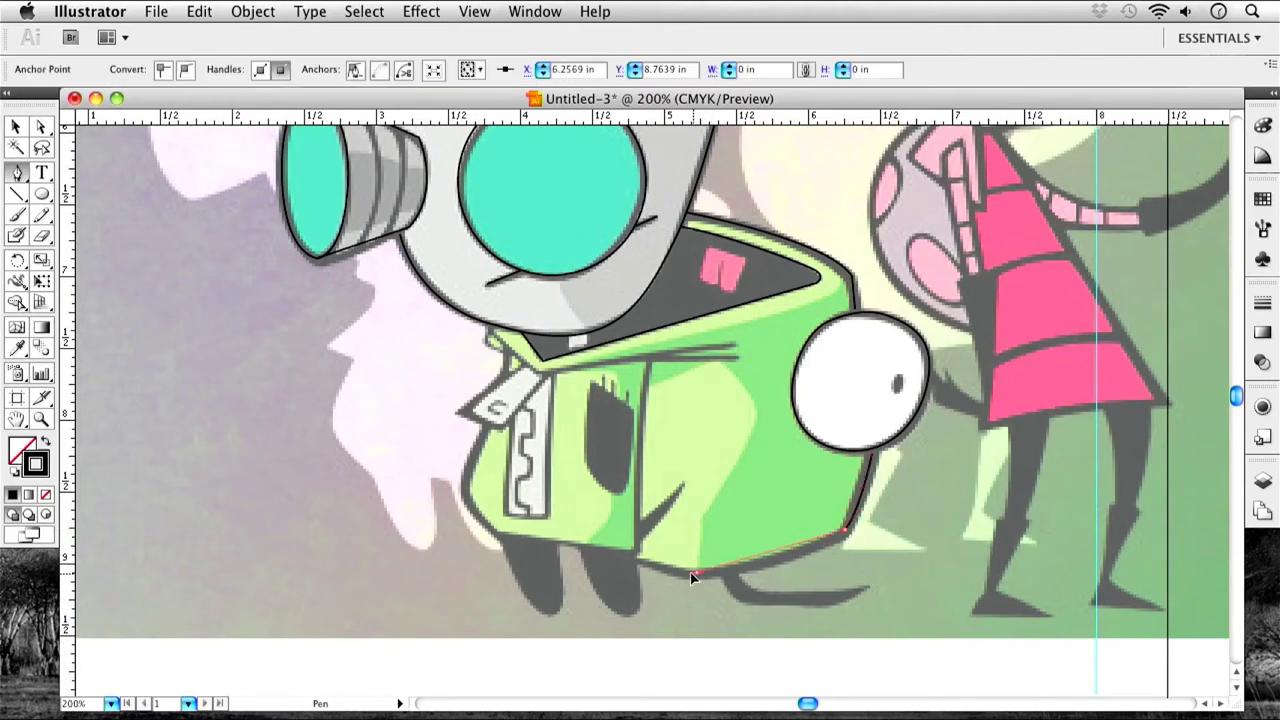
click(640, 572)
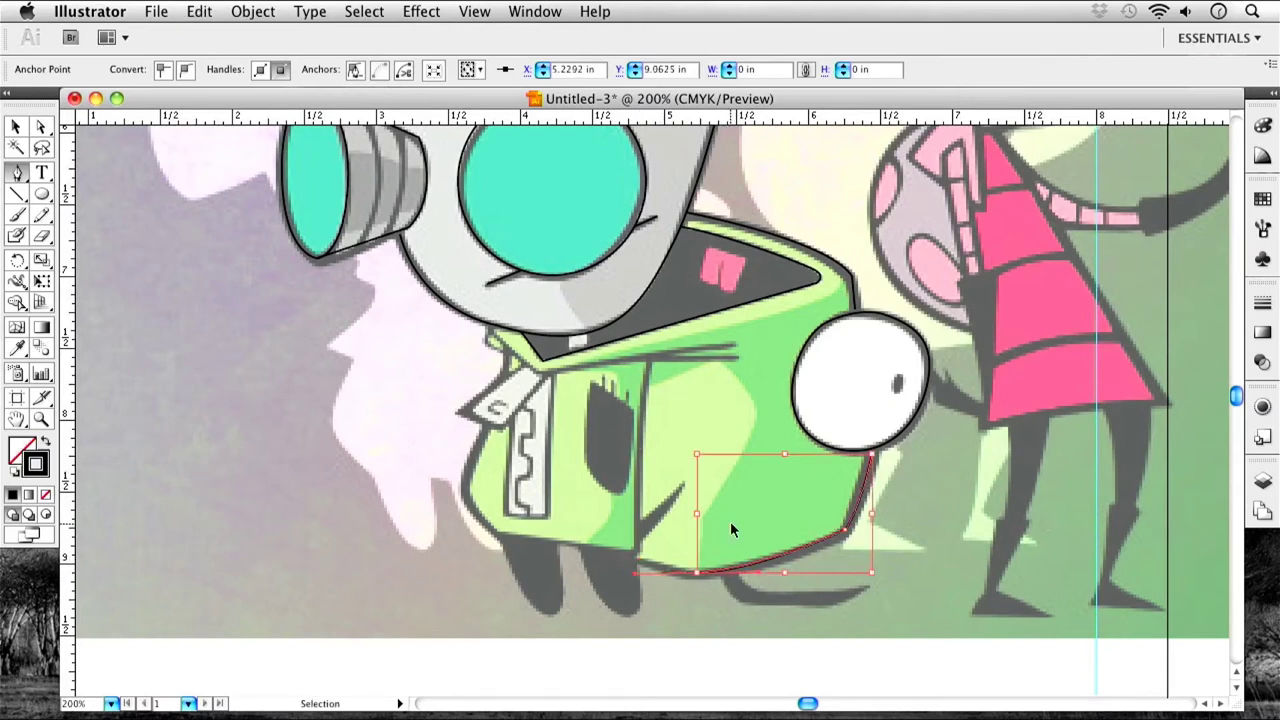
super+click(693, 592)
click(695, 577)
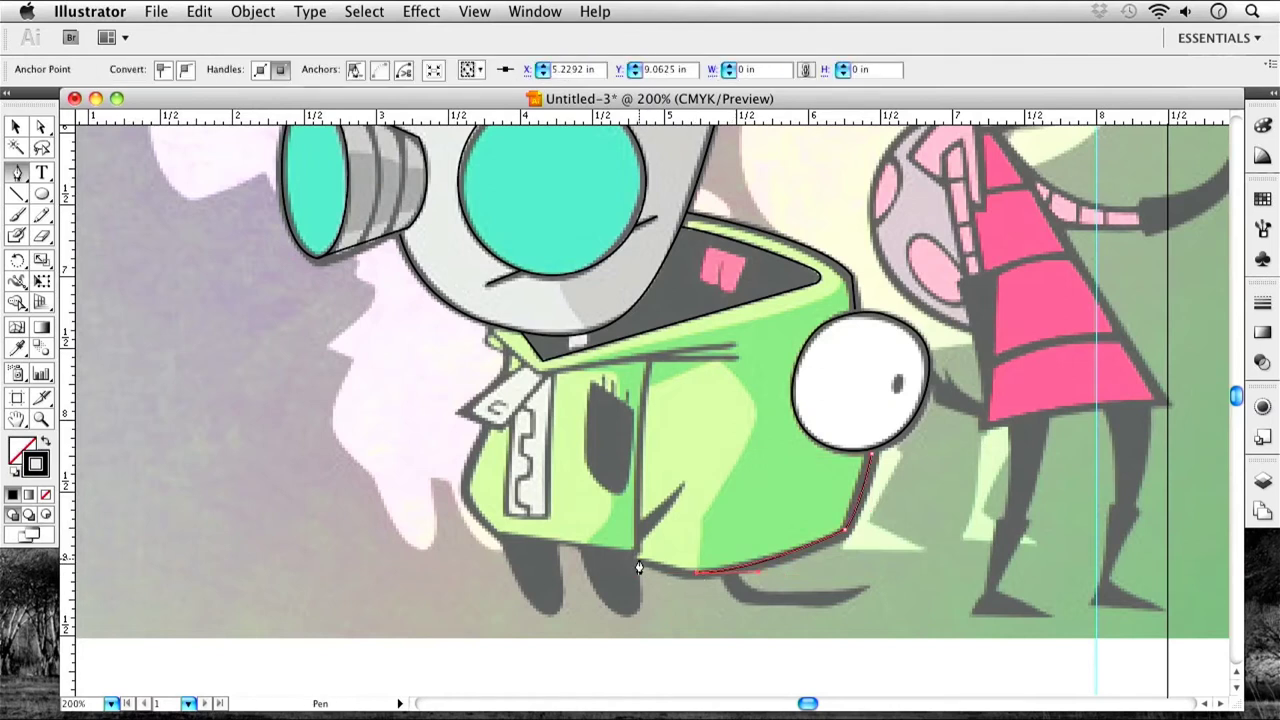
super+click(712, 523)
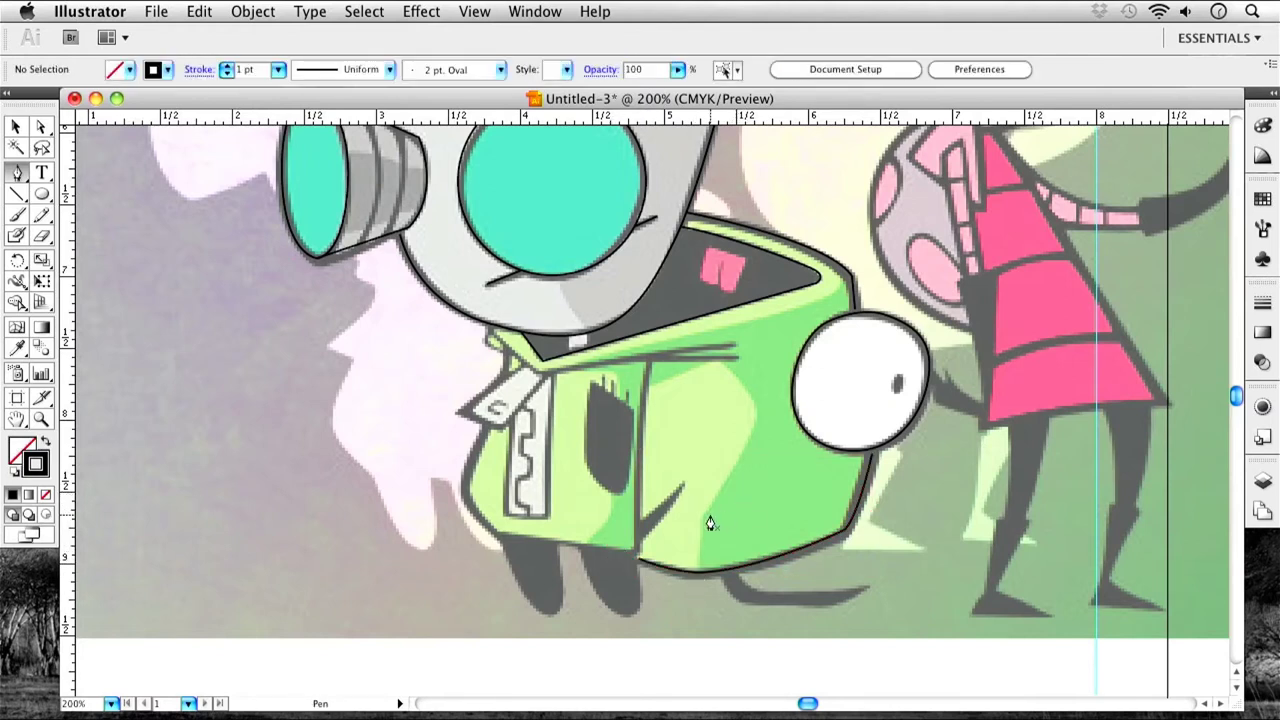
Trace the suit's left edge from below the zipper pull and along the bottom to the front seam with straight segments, leaving the path deselected.
drag(498, 443, 638, 444)
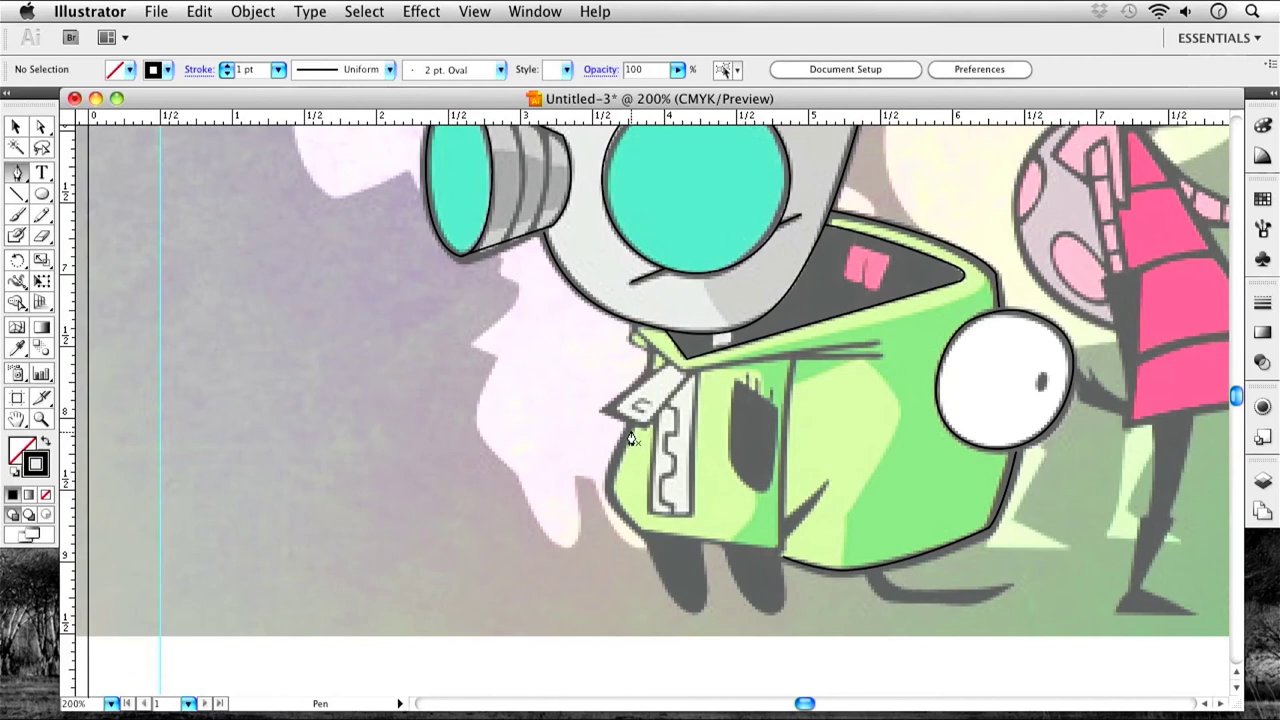
click(627, 426)
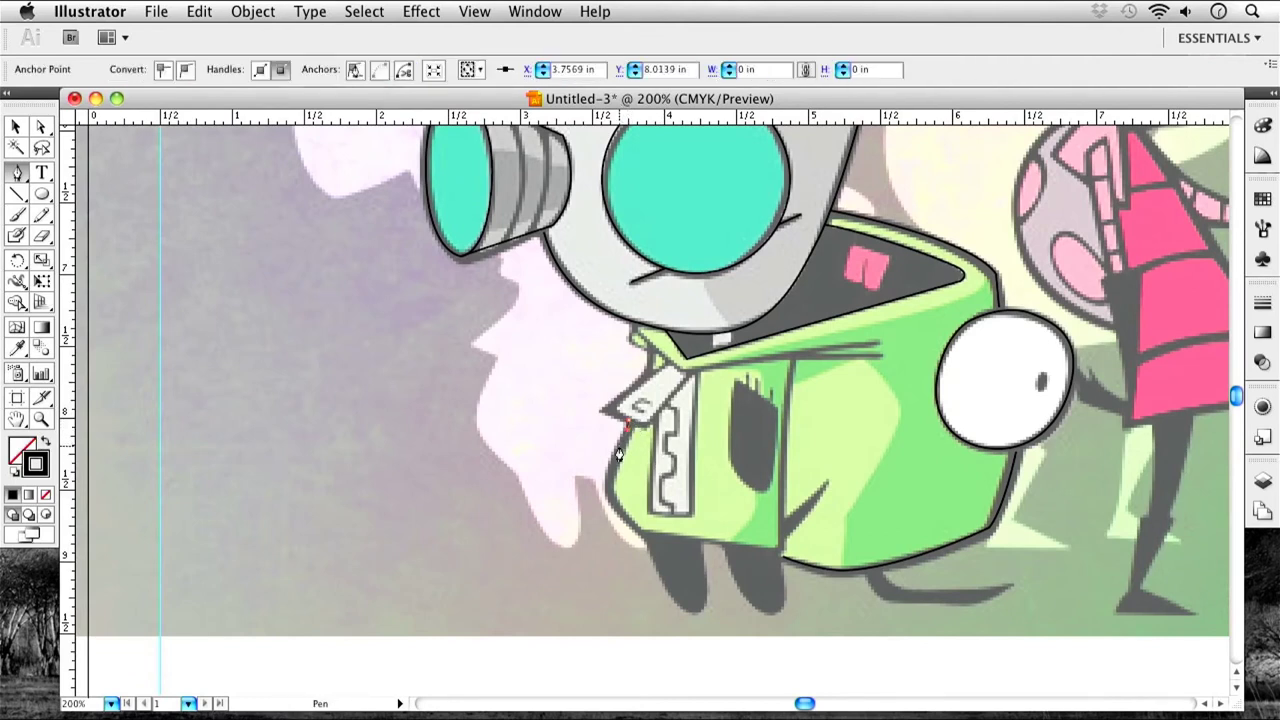
click(621, 447)
click(611, 484)
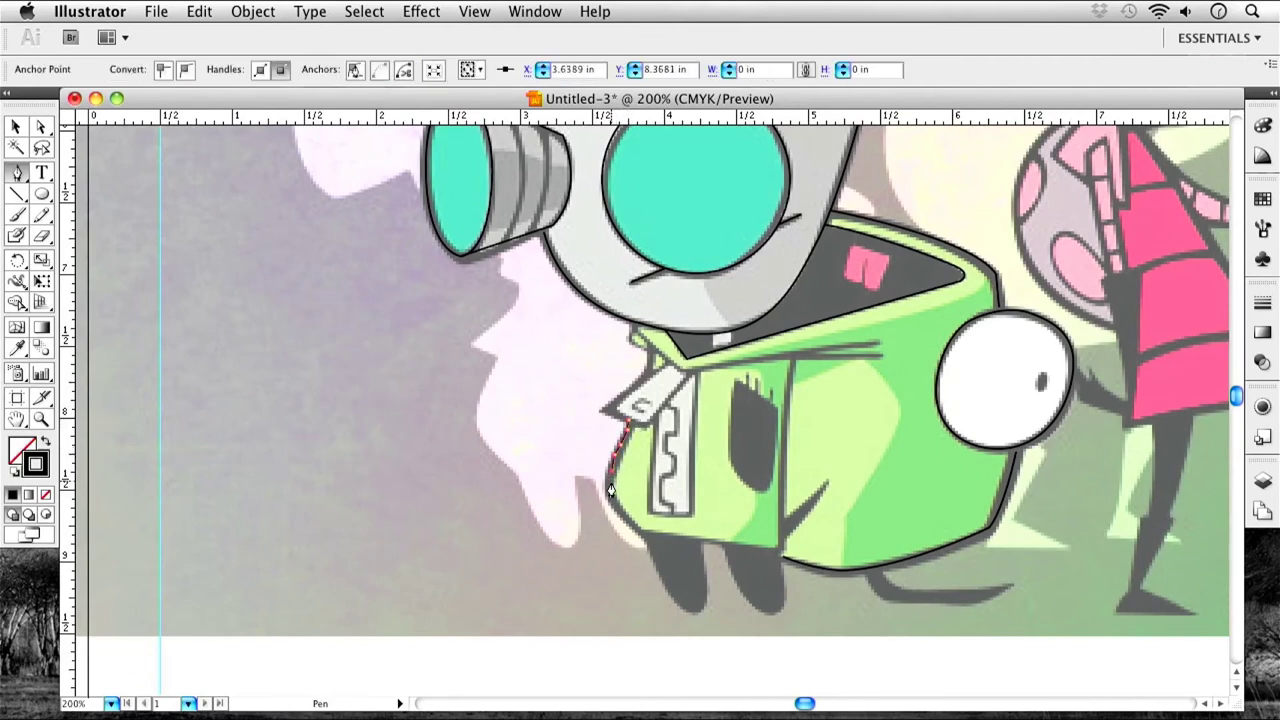
click(639, 537)
click(649, 548)
click(680, 552)
click(780, 549)
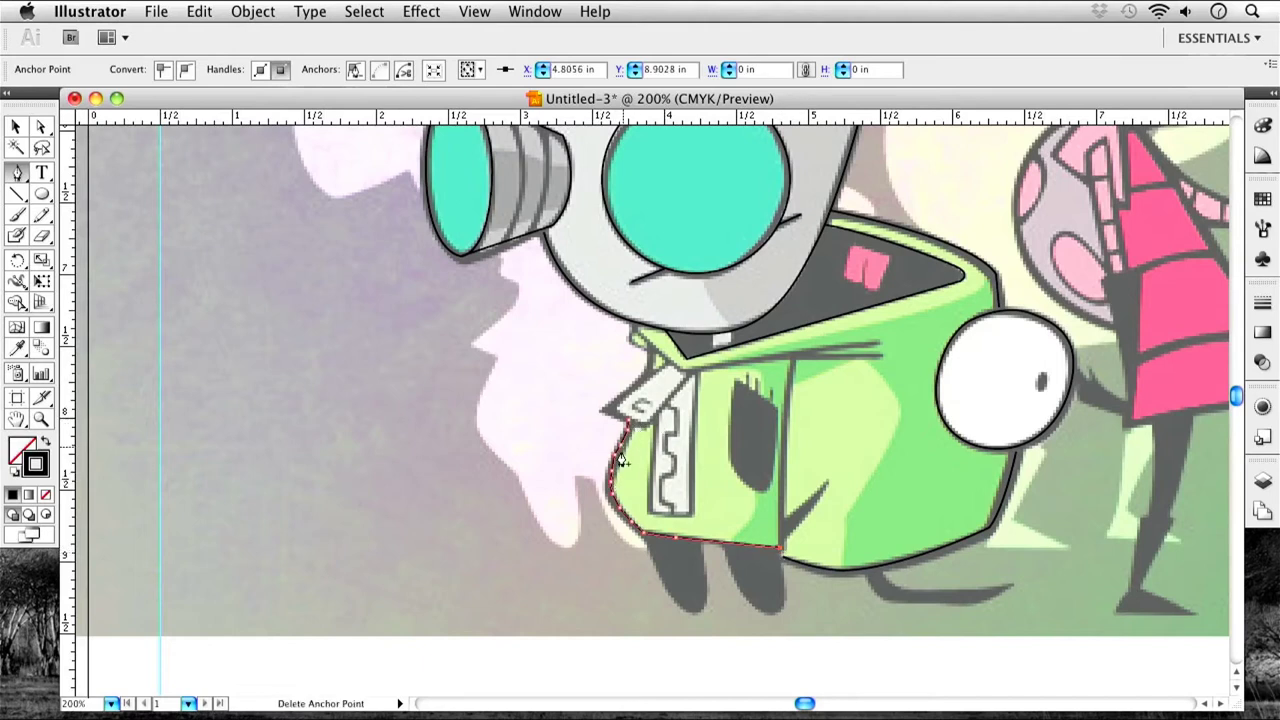
super+click(520, 419)
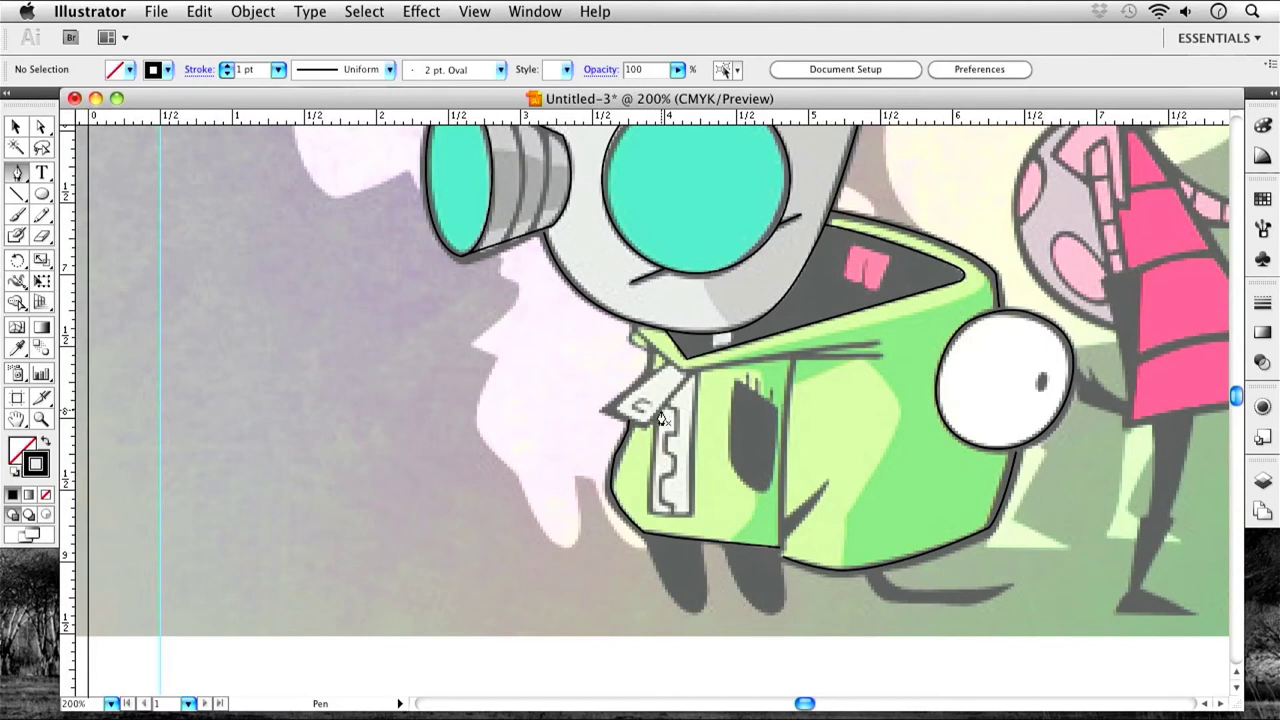
Examine the traced suit outline up close along its left side, bottom edge and lower right corner.
key(super+equal)
key(super+equal)
key(super+equal)
key(super+equal)
key(super+equal)
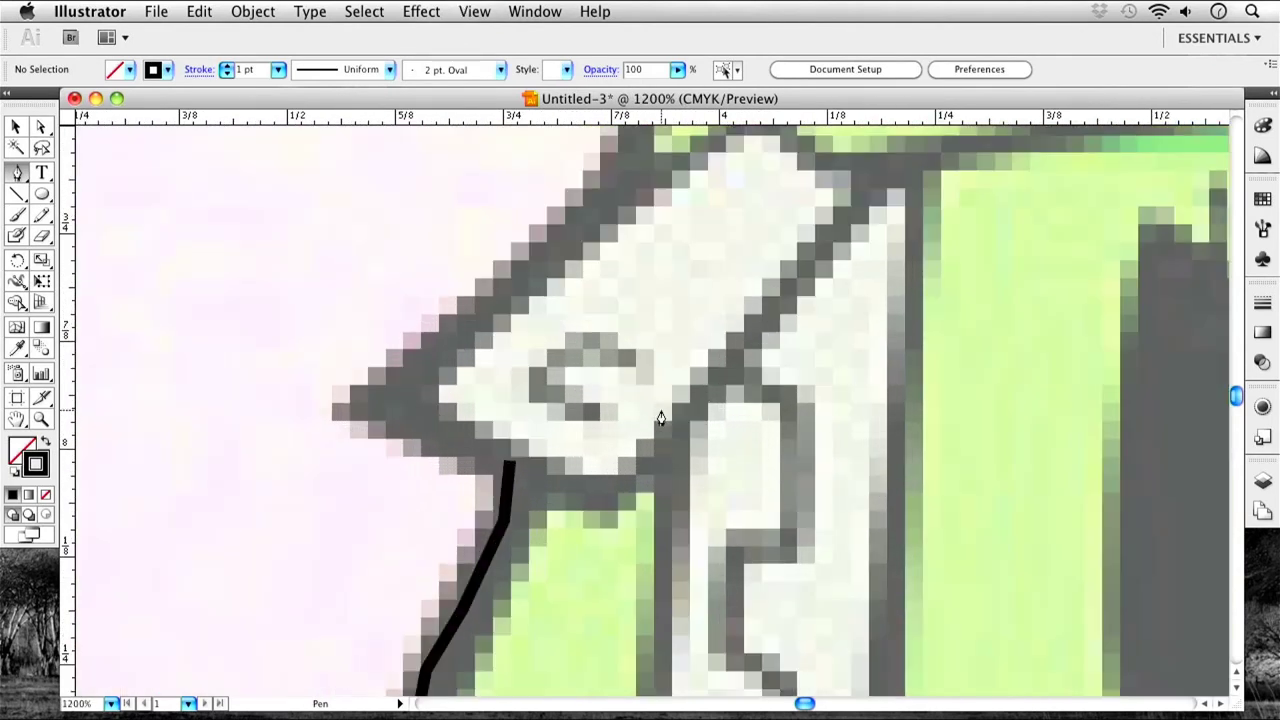
drag(663, 486, 723, 420)
drag(657, 494, 765, 333)
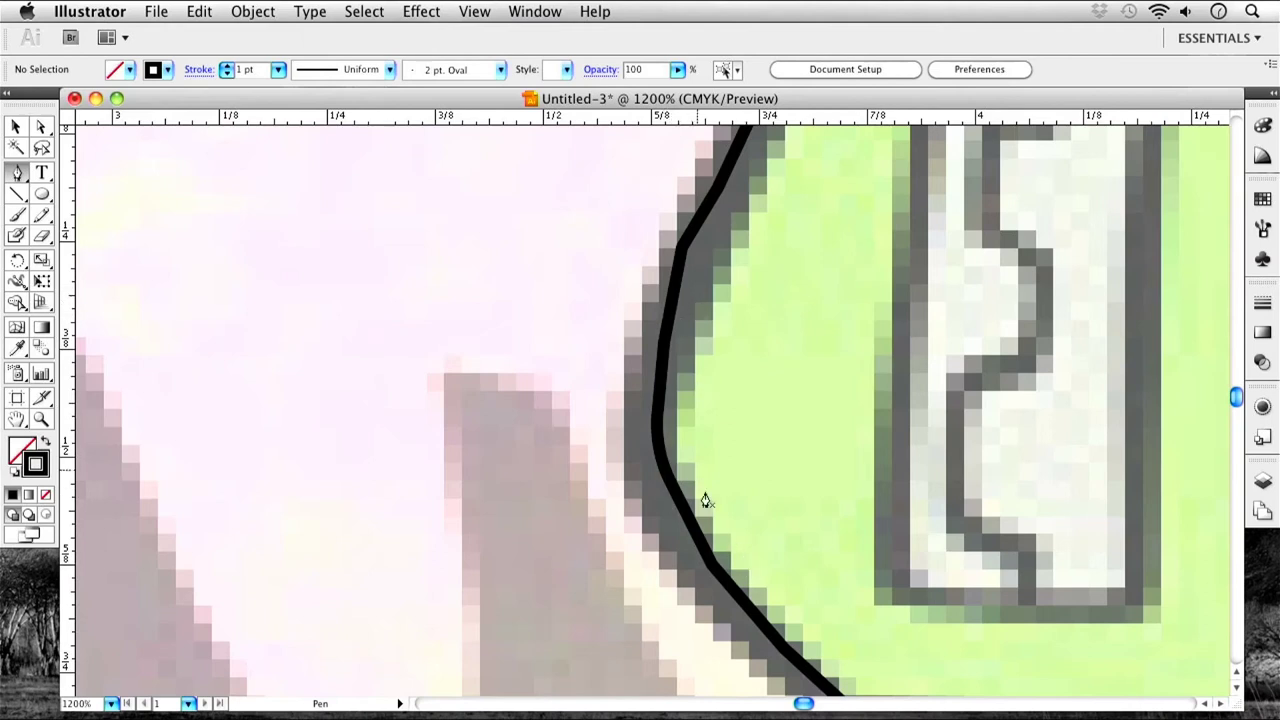
drag(878, 550, 395, 201)
drag(634, 277, 134, 171)
drag(1054, 286, 360, 292)
drag(637, 301, 731, 320)
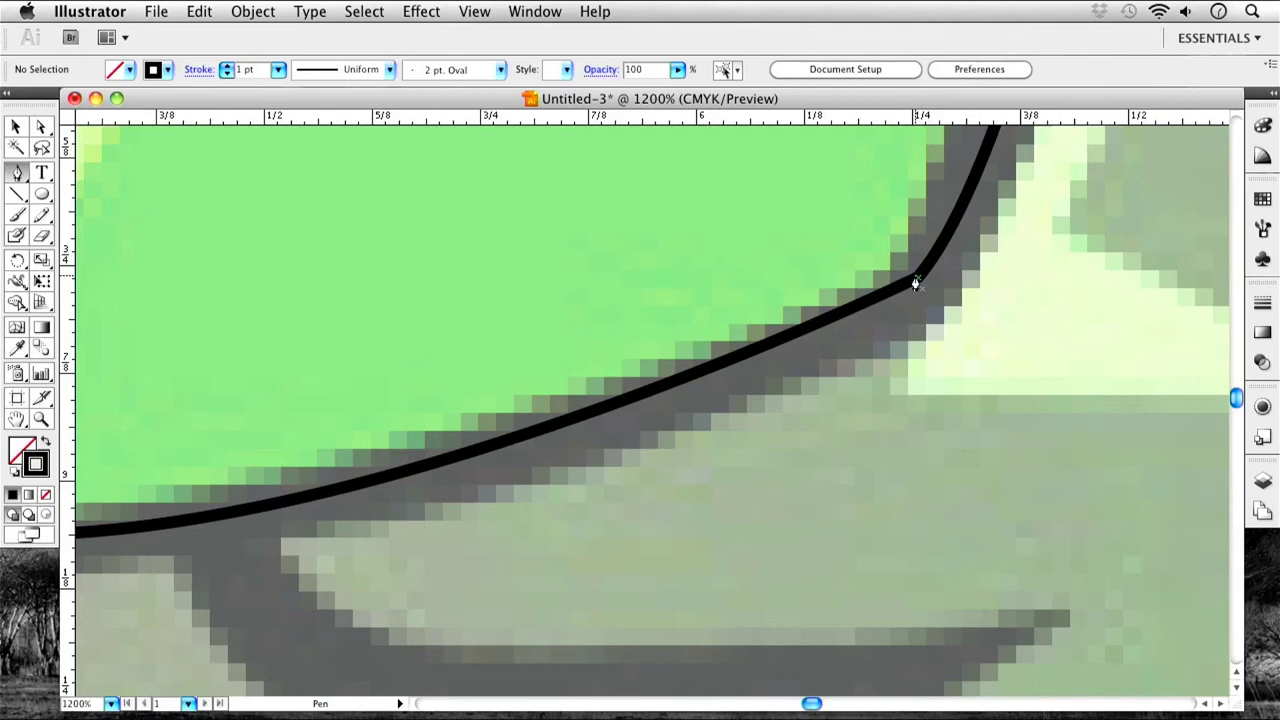
key(super+minus)
key(super+minus)
key(super+minus)
key(super+minus)
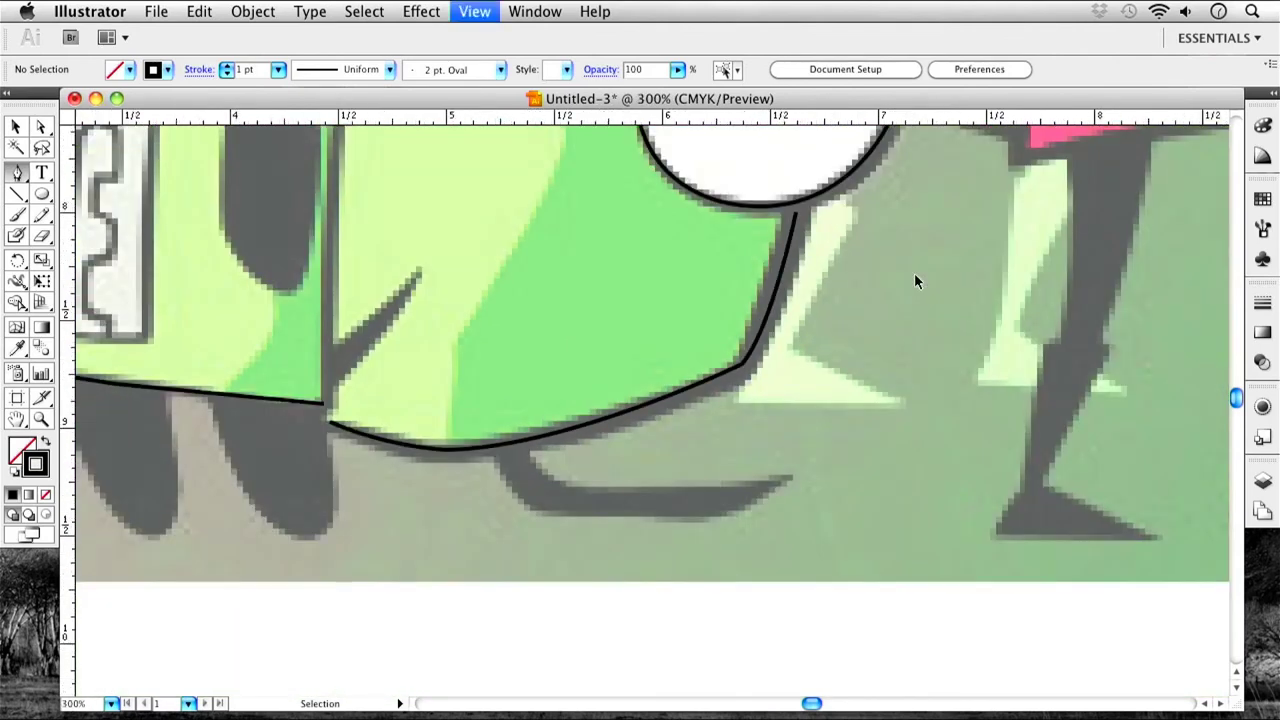
scroll(914, 280, left, 3)
scroll(252, 365, left, 4)
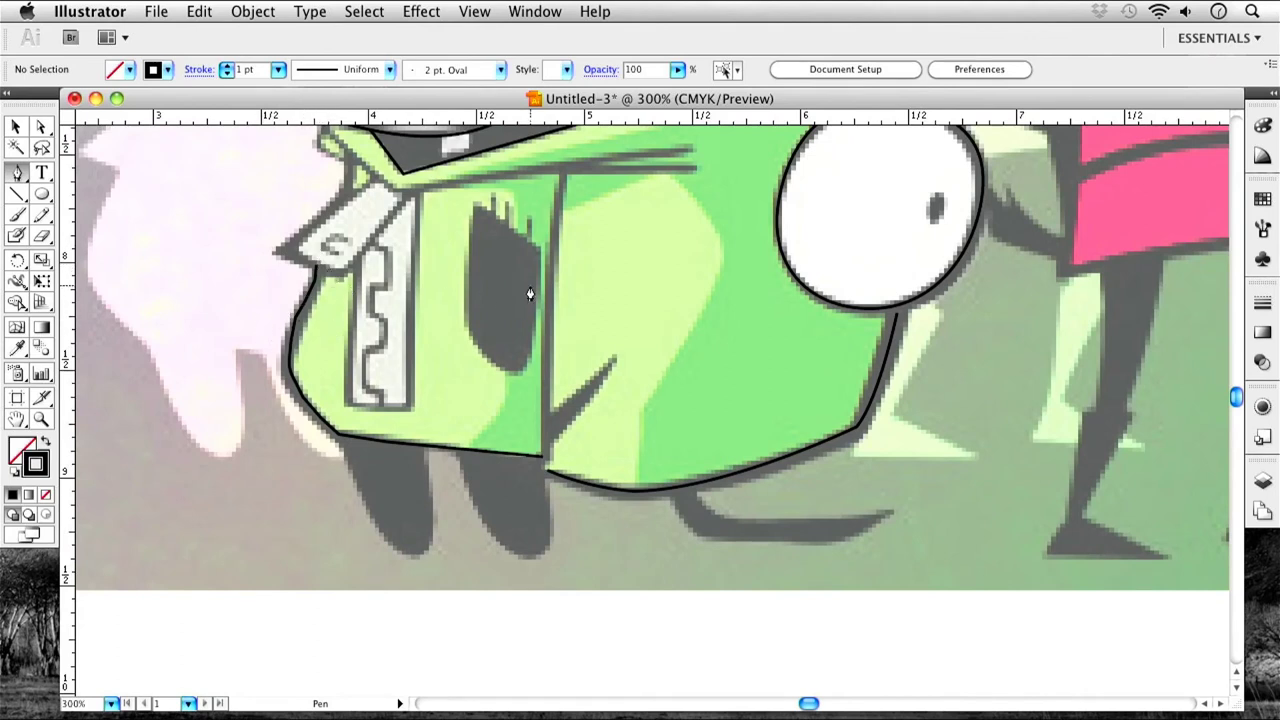
Delete the straight-segment path along the suit's left and bottom edge.
key(v)
click(310, 297)
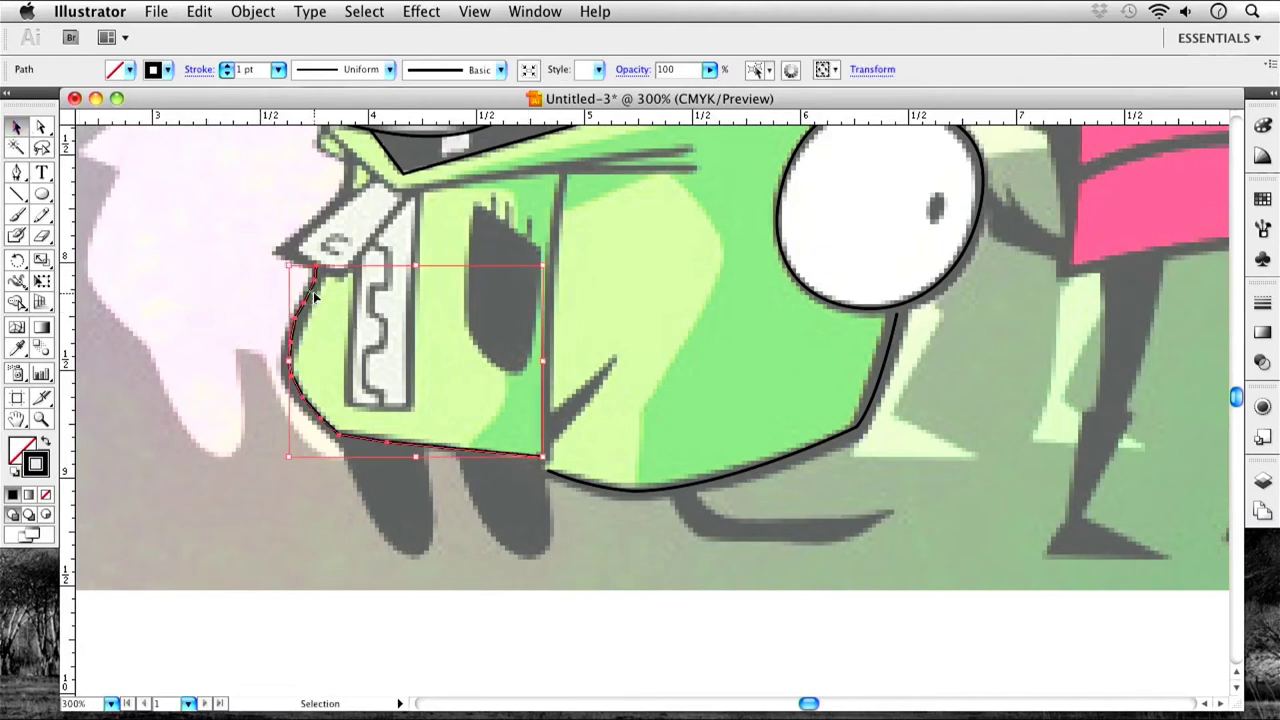
click(193, 285)
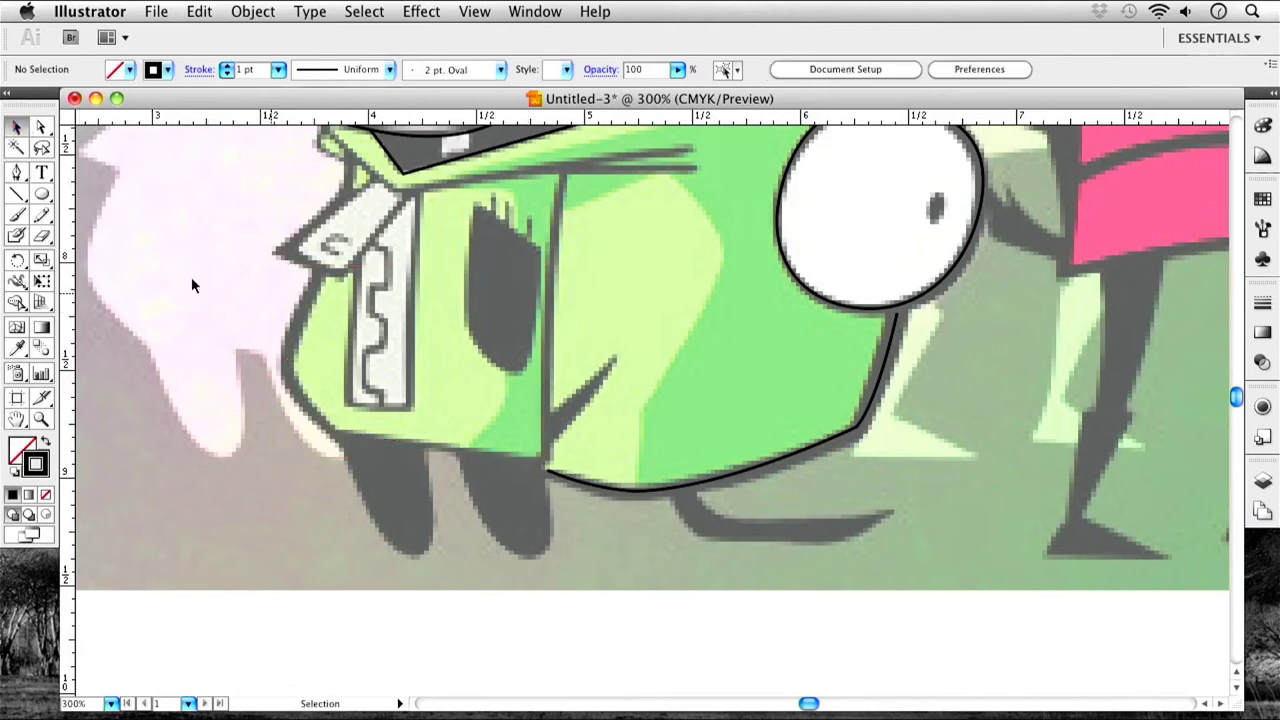
Retrace the suit's left edge as a curve from below the zipper pull, then straight along the bottom to the front seam.
click(18, 172)
click(317, 268)
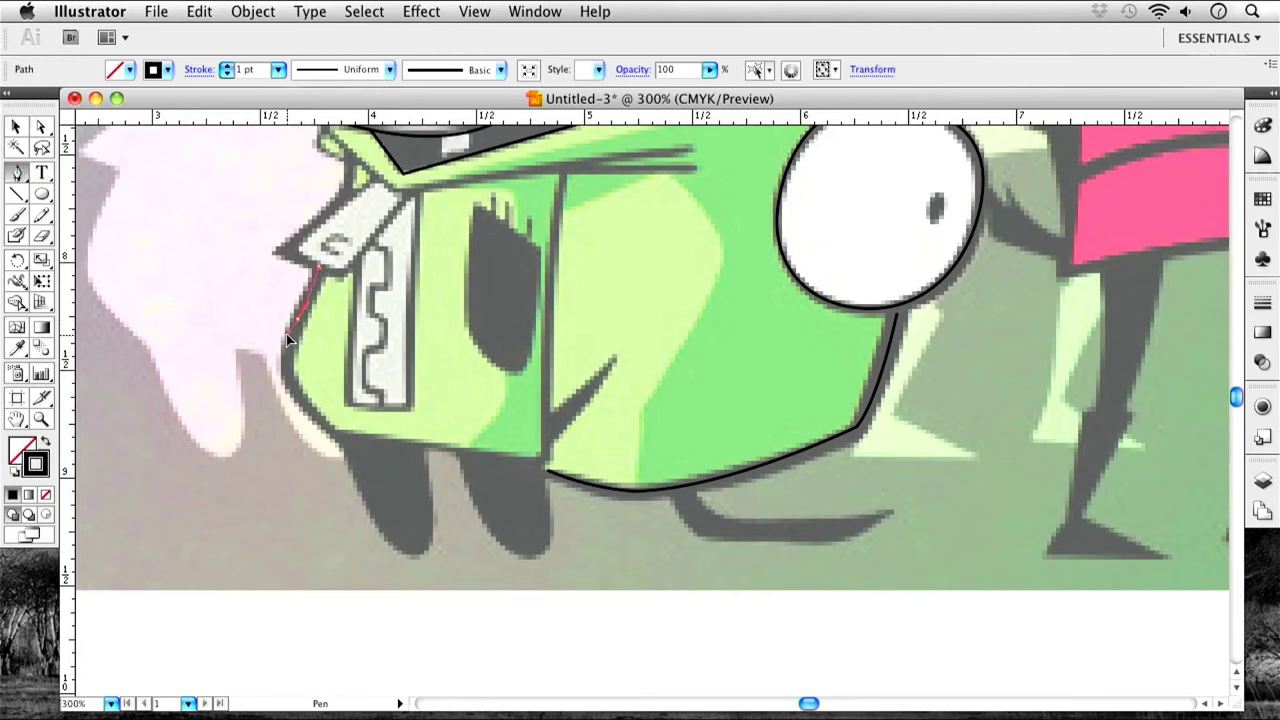
click(286, 334)
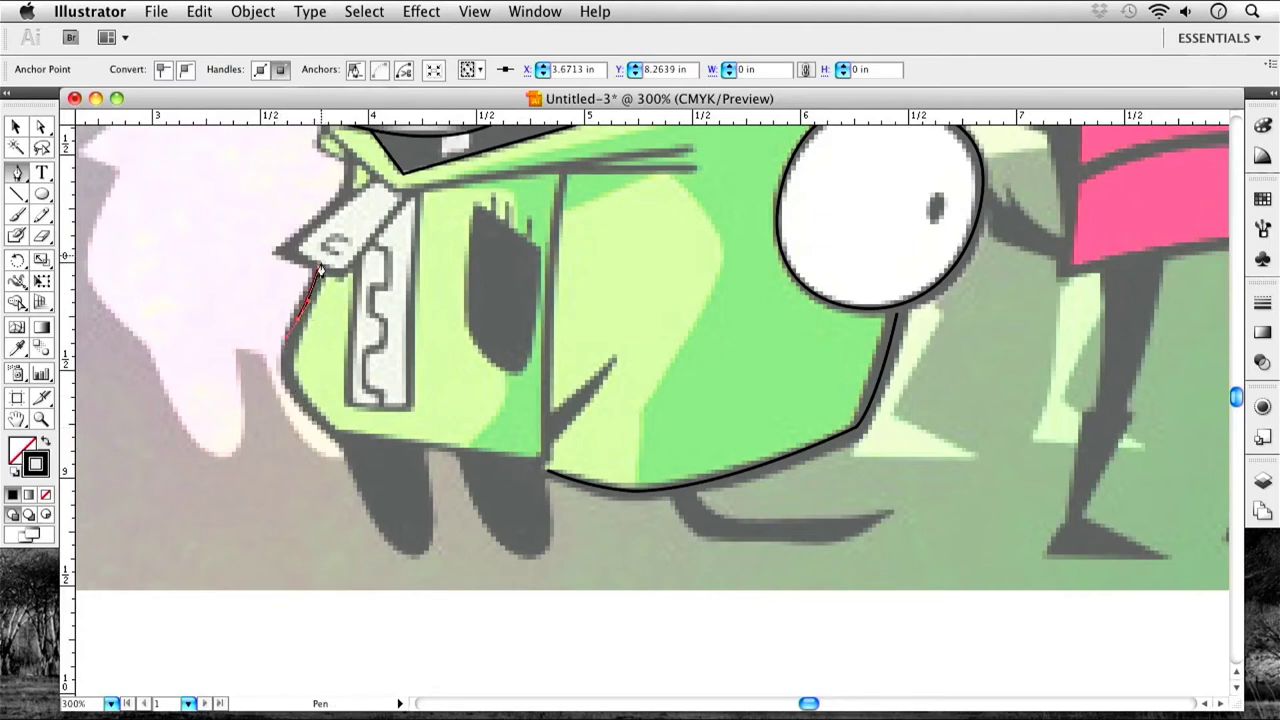
drag(306, 413, 325, 432)
click(338, 434)
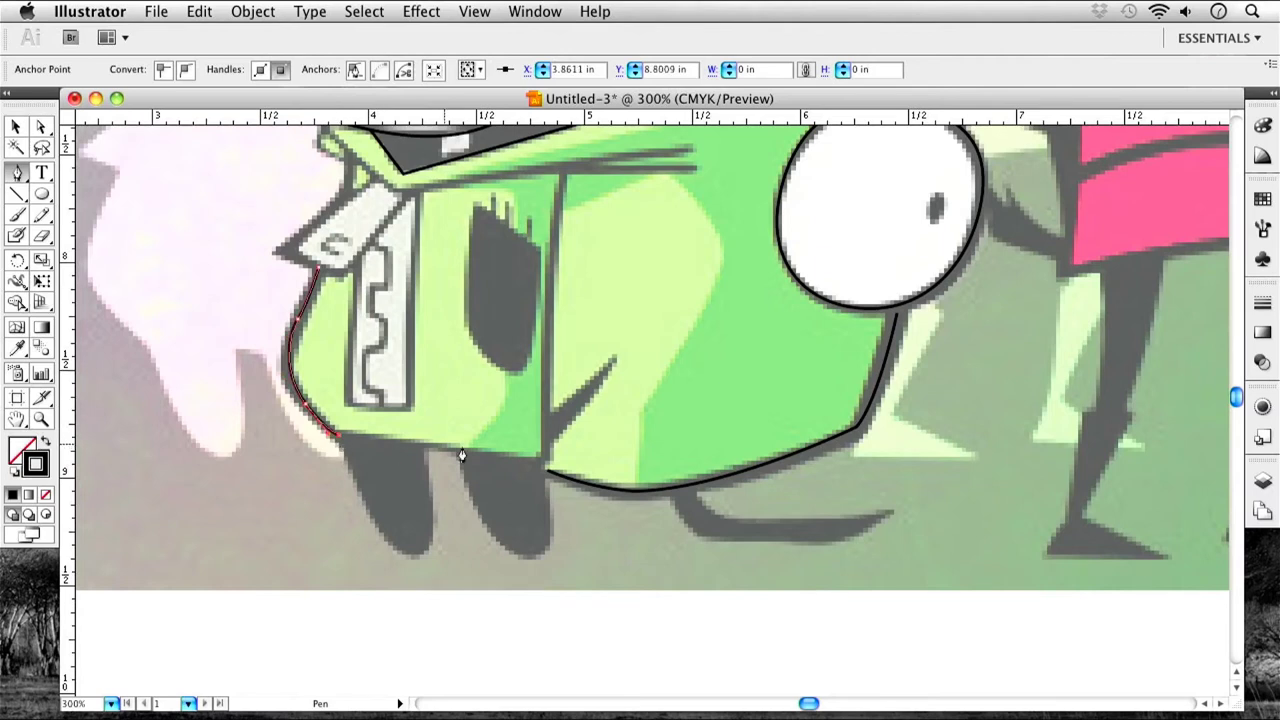
click(543, 460)
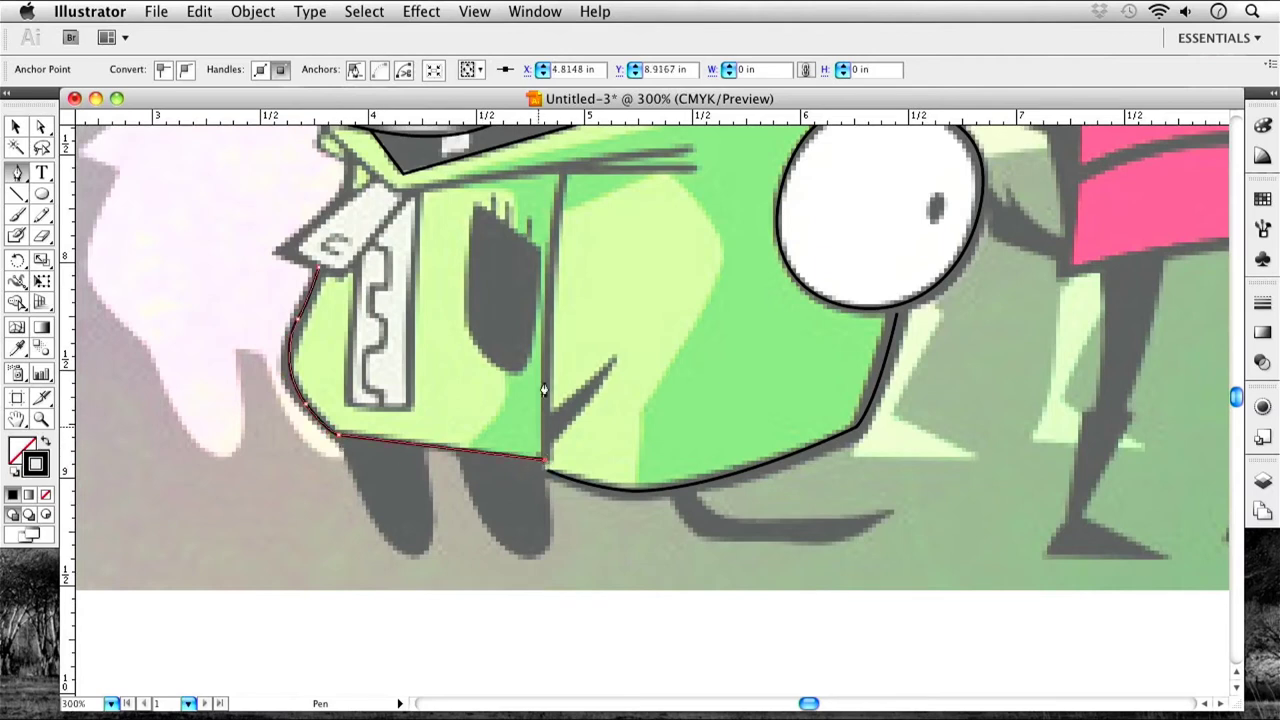
Continue the path up the vertical front seam with a slight curve to the crease below the collar and deselect it.
scroll(610, 263, up, 5)
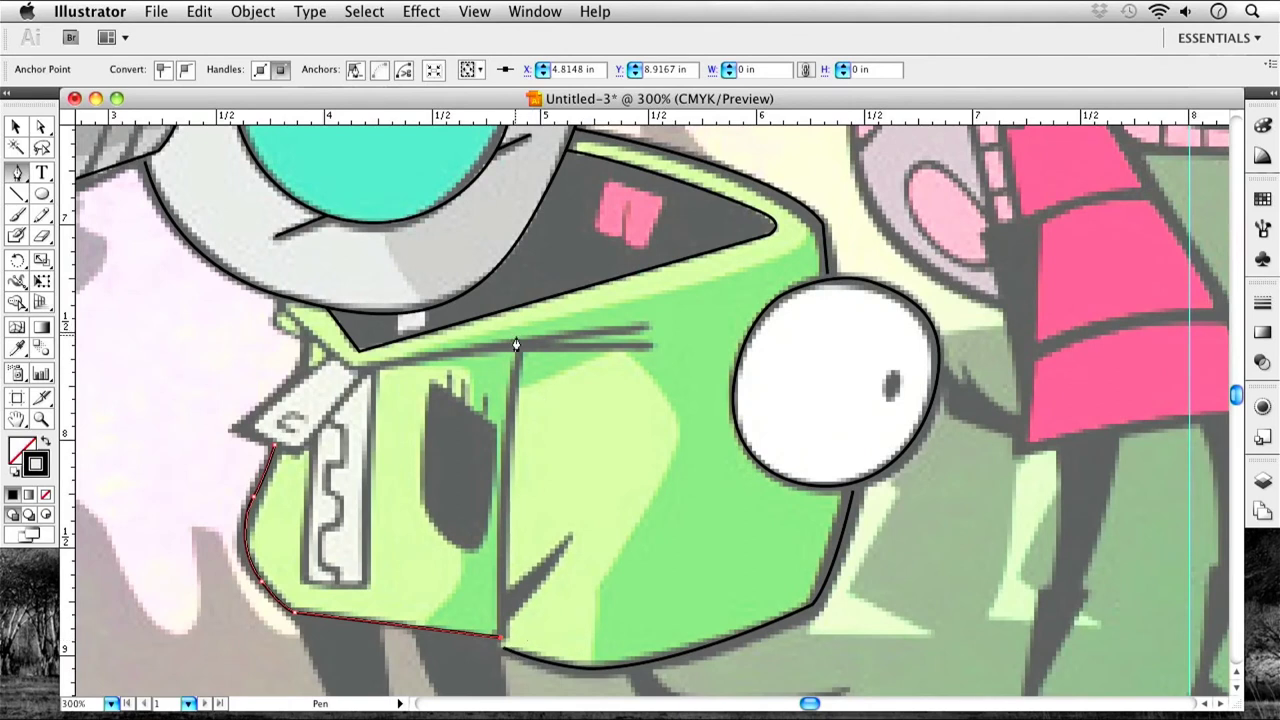
drag(519, 352, 536, 226)
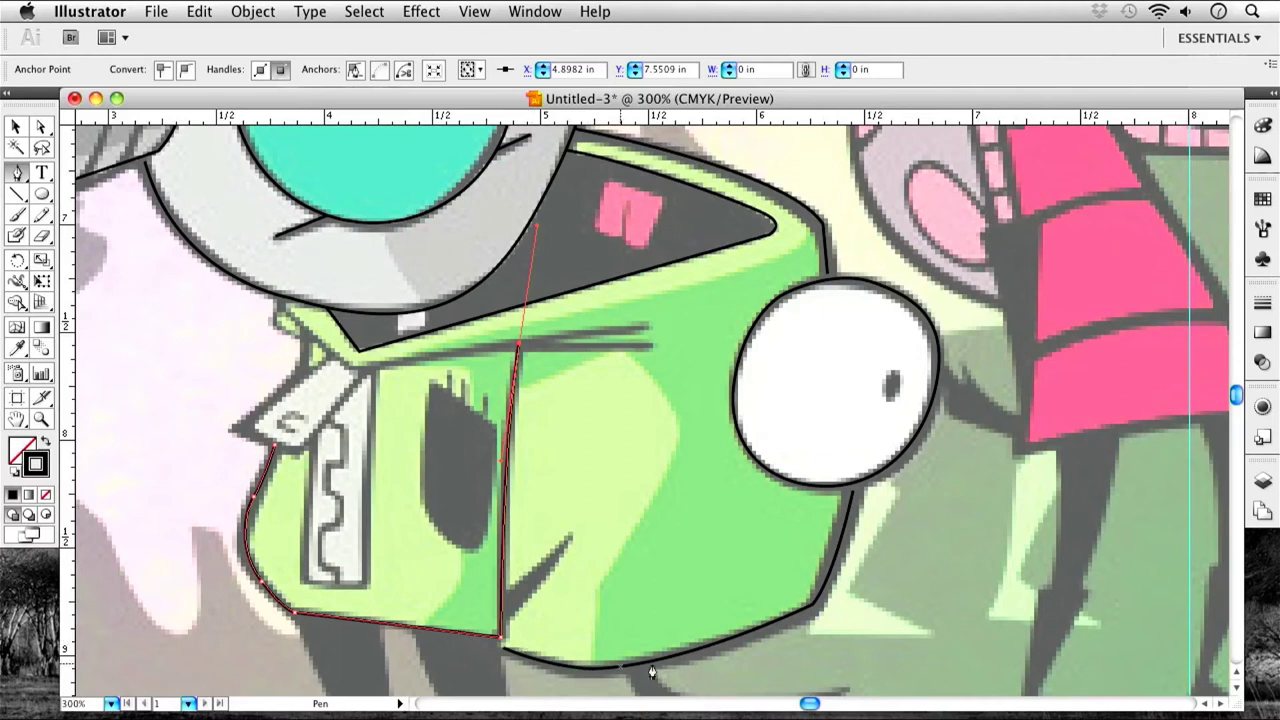
drag(567, 562, 634, 469)
super+click(563, 491)
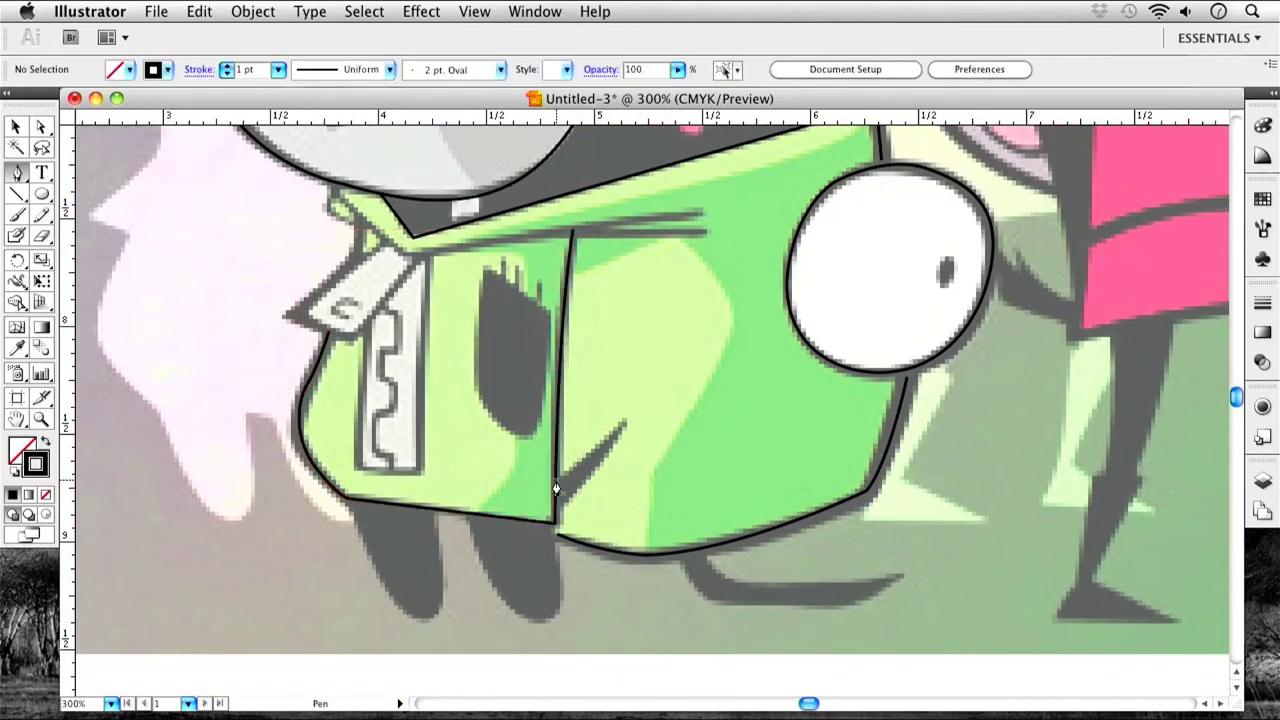
Trace the dark pointed wedge beside the lower front seam with an upper and a lower curved path, both leading to its tip.
click(556, 486)
click(629, 419)
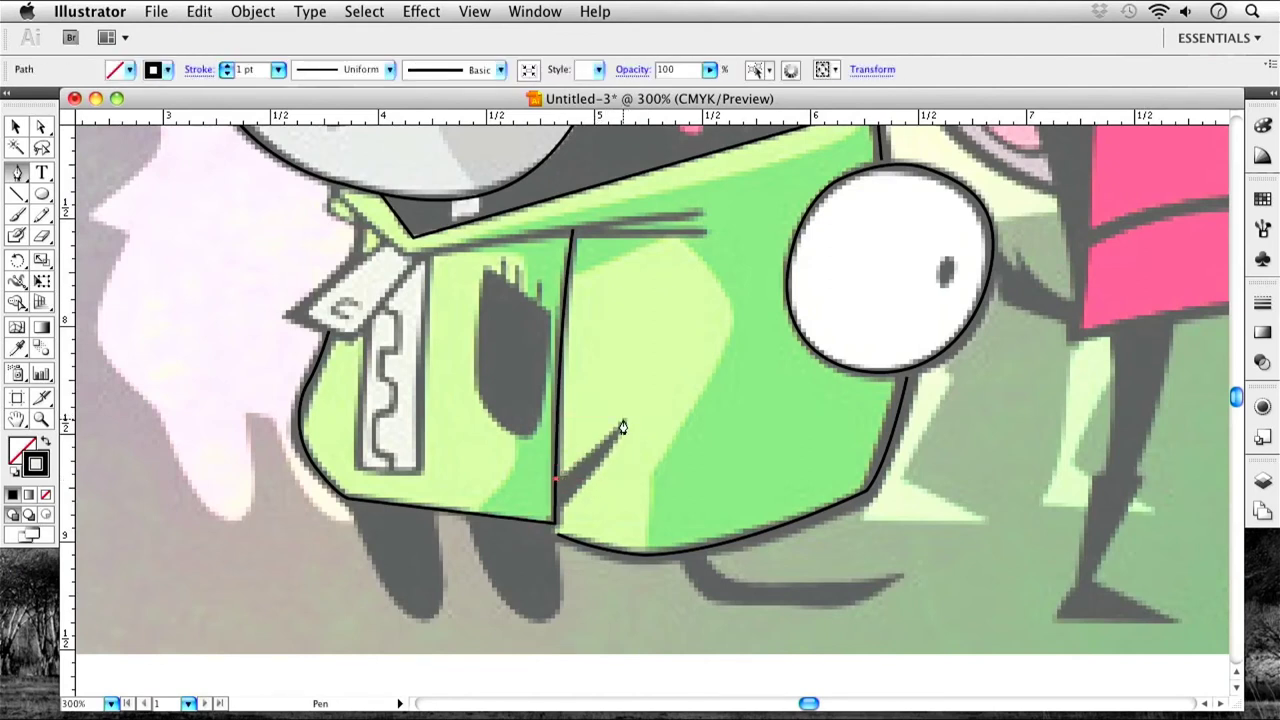
drag(637, 386, 664, 375)
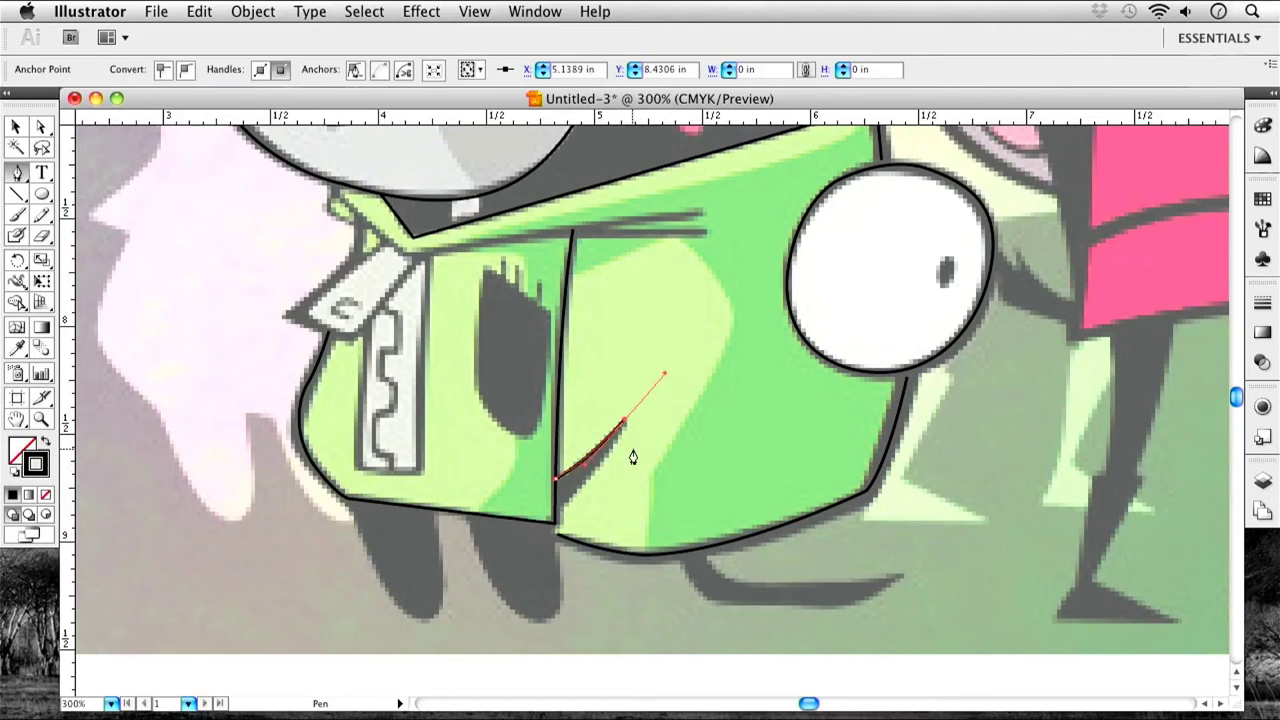
super+click(659, 437)
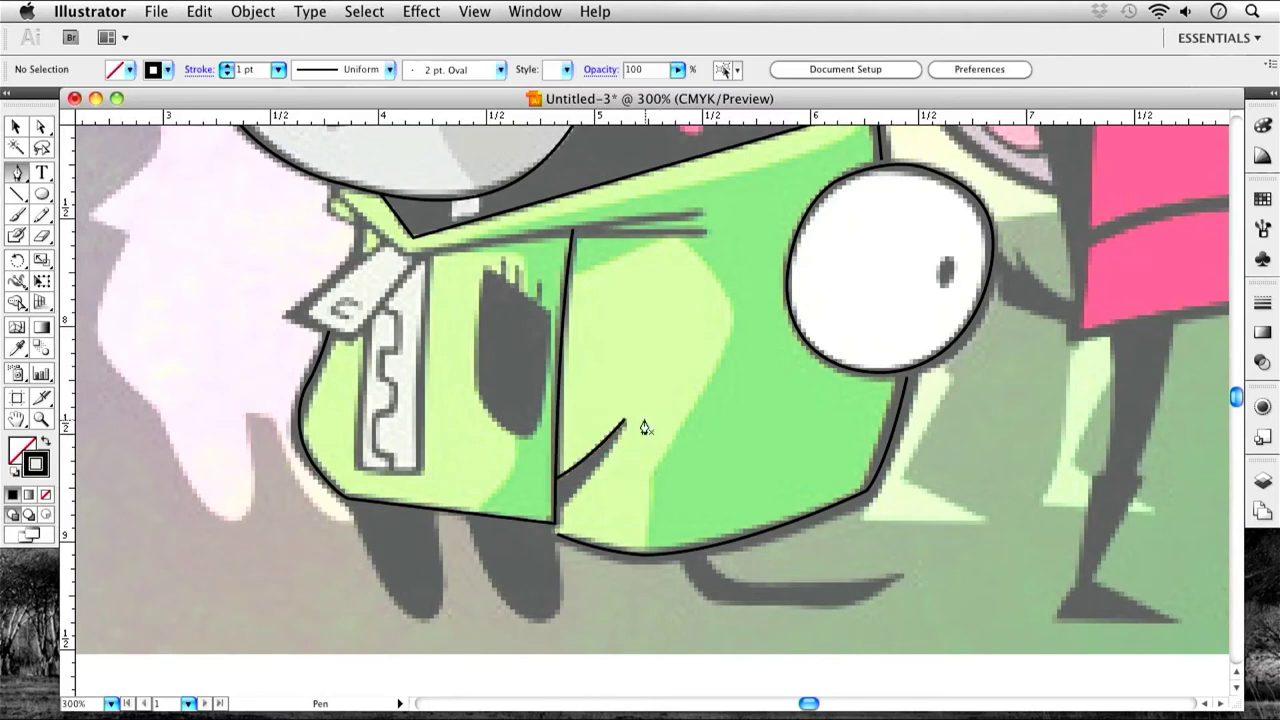
click(625, 424)
click(554, 520)
drag(518, 537, 518, 537)
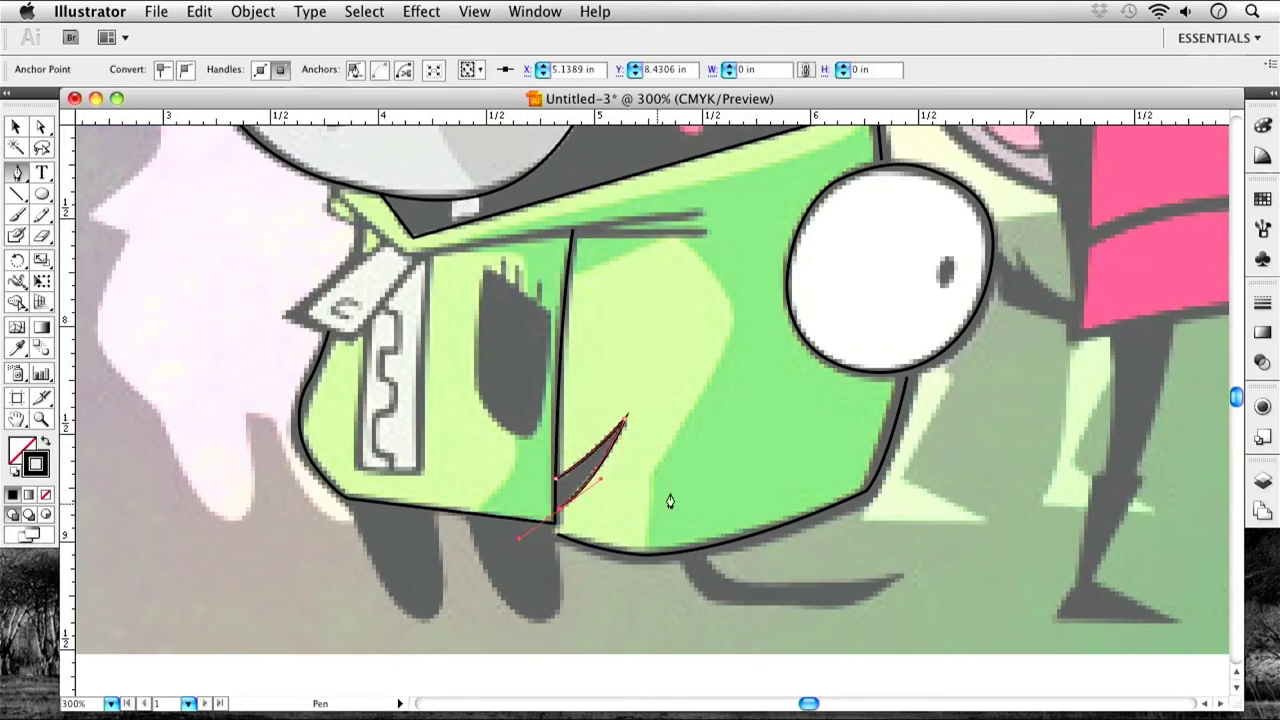
super+click(691, 432)
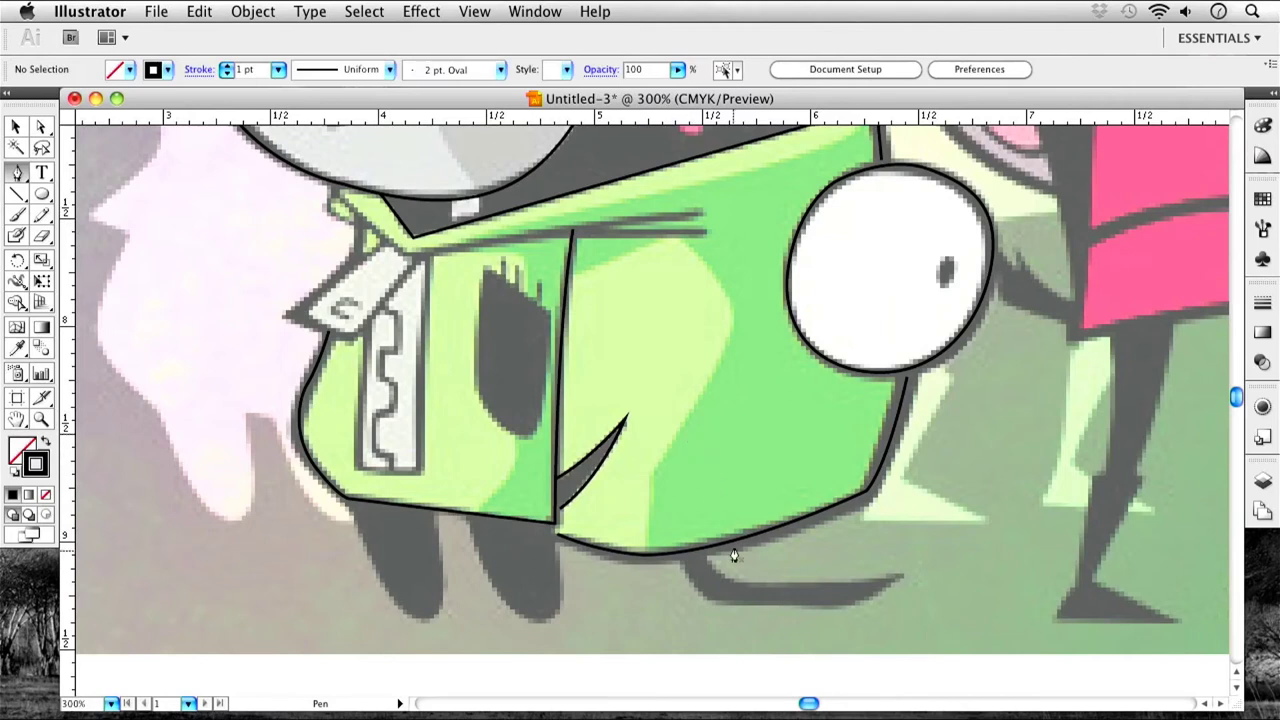
Trace the tail's lower edge from the suit's bottom around the bend to the pointed tip and deselect the path.
scroll(720, 510, down, 5)
scroll(720, 510, right, 3)
click(616, 443)
drag(661, 512, 647, 496)
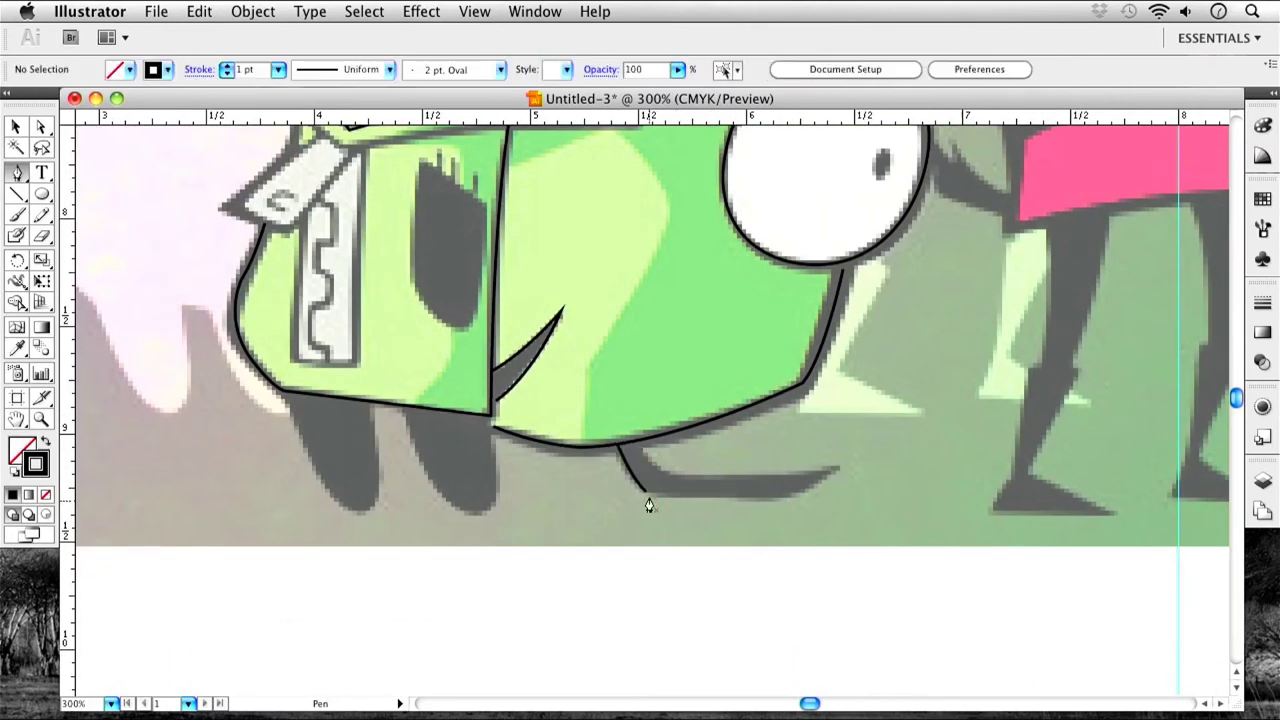
click(790, 497)
super+click(786, 503)
click(790, 497)
click(840, 467)
super+click(825, 492)
Trace the tail's upper edge from the pointed tip back around the bend to the suit's bottom and deselect the path.
click(838, 467)
drag(670, 476, 615, 464)
super+click(732, 449)
click(667, 476)
super+click(742, 452)
super+click(740, 430)
Trace the dark leg beside the front seam as an open curved path starting and ending at the suit's bottom edge.
scroll(737, 417, left, 5)
click(676, 400)
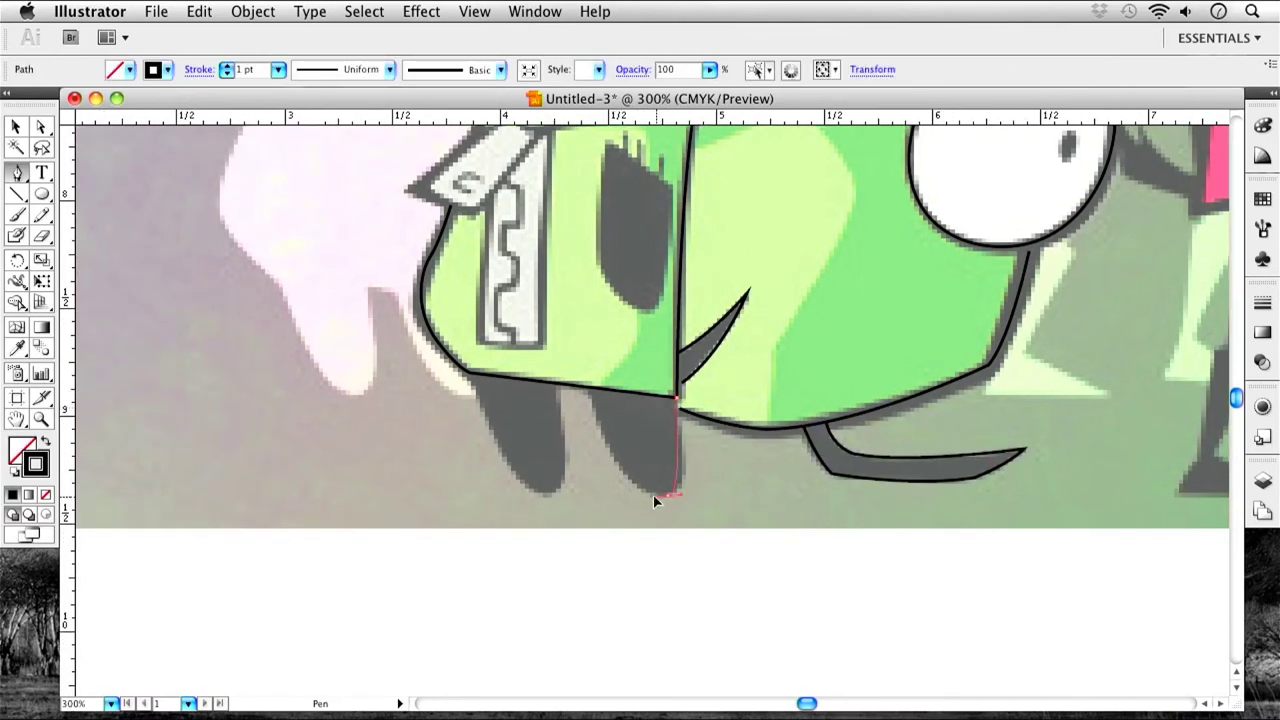
drag(666, 494, 571, 443)
drag(583, 385, 605, 458)
super+click(565, 503)
Trace the other dark leg at the suit's left corner as an open curved path and deselect it.
click(557, 383)
drag(543, 492, 506, 491)
click(465, 377)
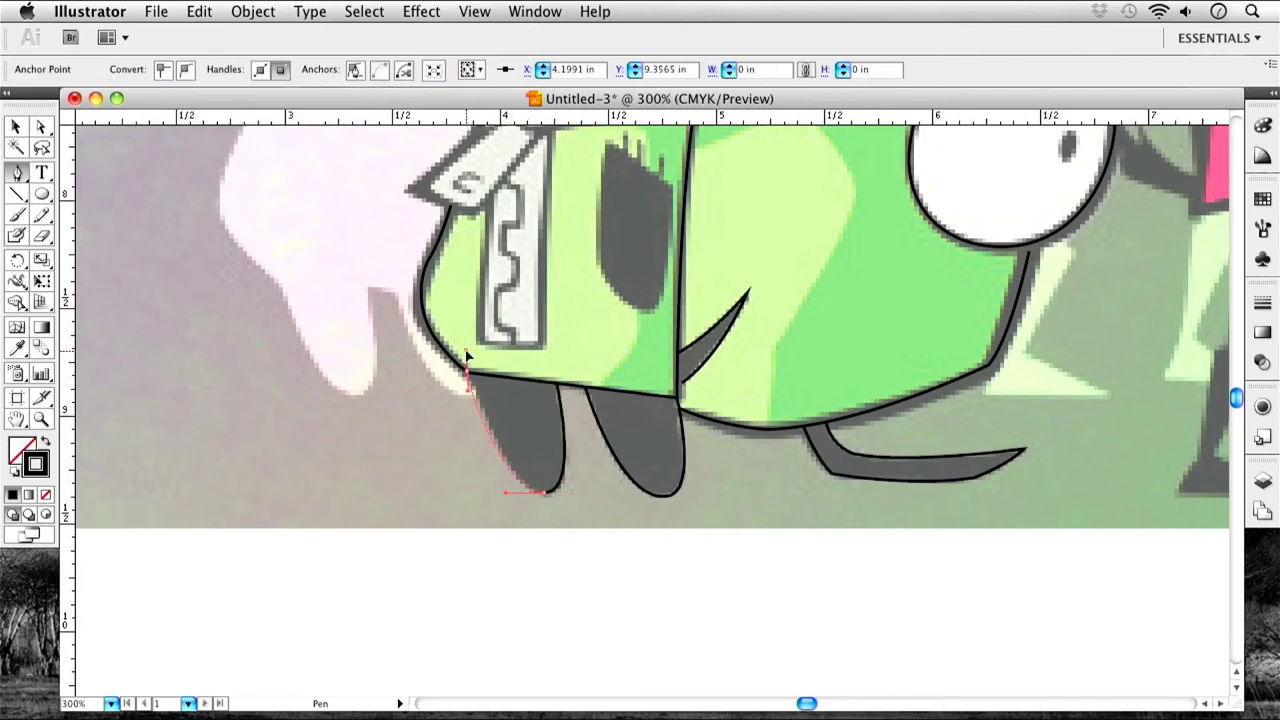
super+click(763, 251)
Trace the dark rounded shape on the suit's front as a closed path, and add the three short vertical lines above it.
scroll(680, 334, up, 5)
click(585, 323)
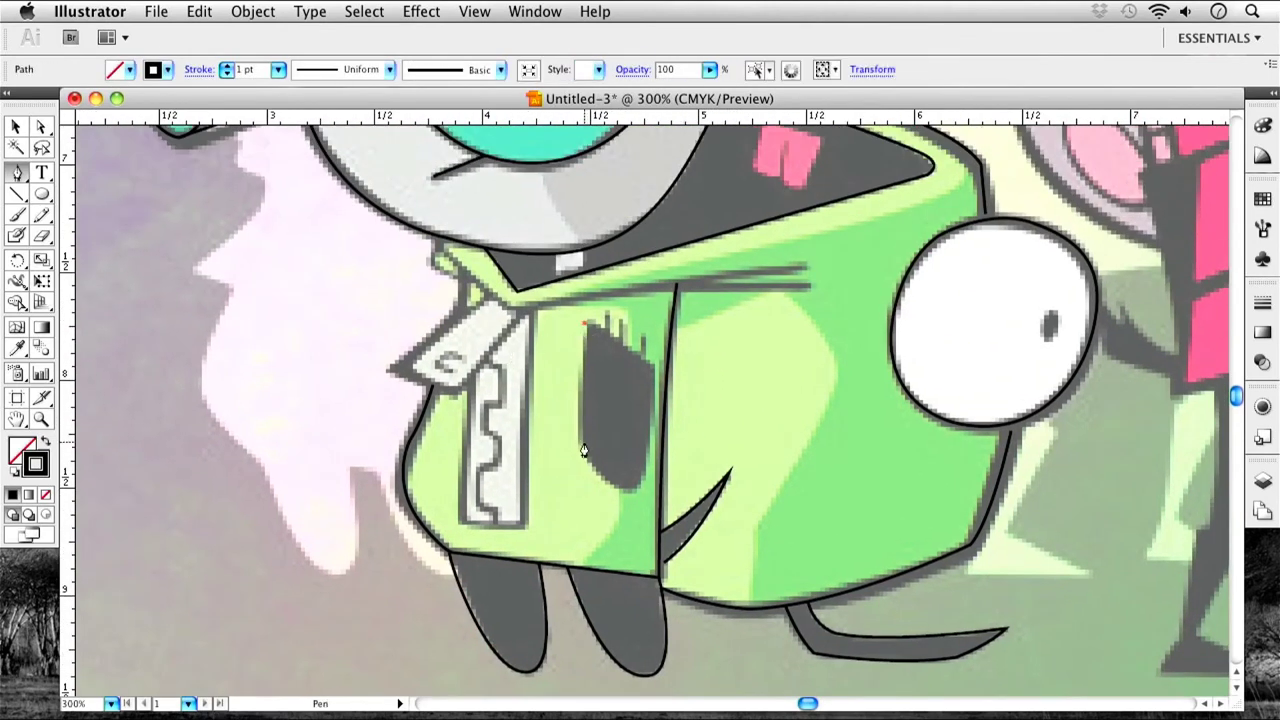
drag(596, 477, 650, 438)
click(652, 365)
click(585, 323)
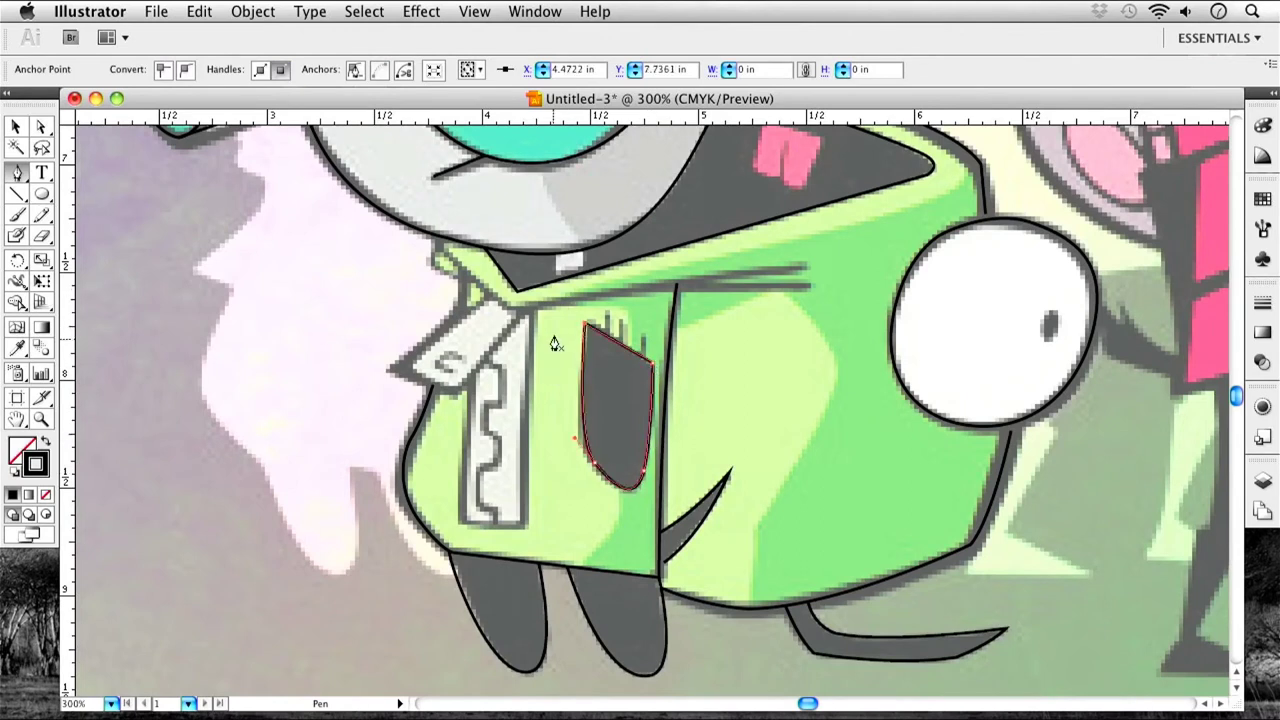
super+click(612, 322)
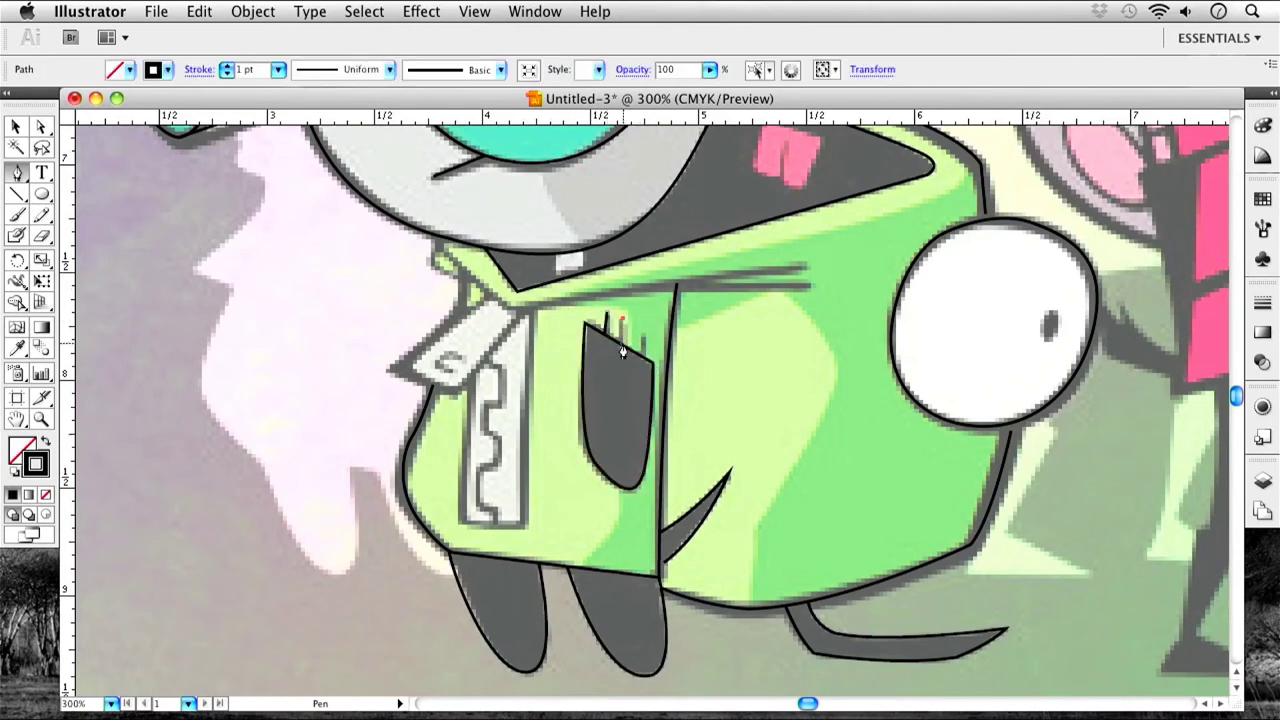
super+click(642, 350)
Trace the zipper panel's right, bottom and left sides with straight segments up to the pull tab and deselect the path.
click(531, 308)
click(522, 523)
click(461, 521)
click(470, 377)
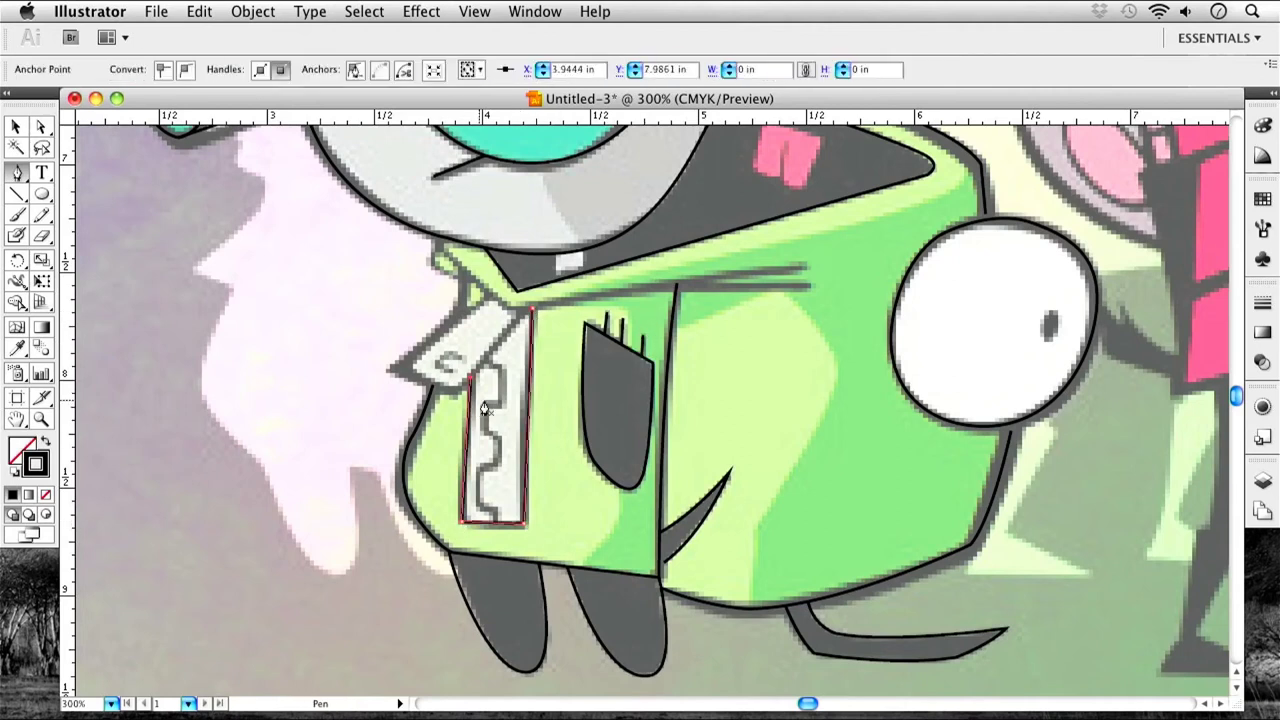
super+click(500, 390)
Trace the stepped zipper teeth line down the middle of the zipper panel and deselect the path.
click(488, 366)
click(503, 370)
click(503, 406)
click(484, 405)
click(485, 435)
click(500, 438)
click(500, 468)
click(483, 472)
click(483, 508)
click(493, 515)
super+click(470, 390)
Trace the zipper's pull tab with straight segments from the collar around its outer corners and back, then deselect the path.
click(521, 313)
click(456, 388)
click(393, 367)
click(486, 293)
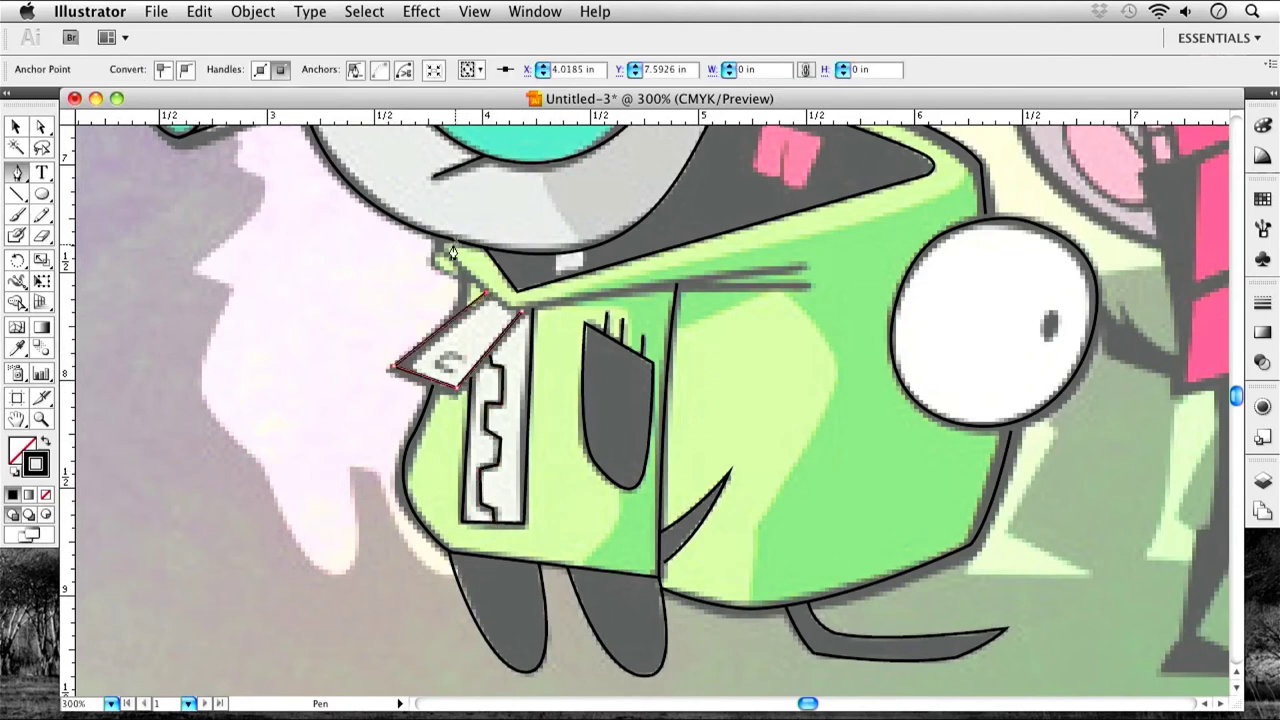
super+click(447, 257)
Trace the collar's lower edge from its left end through the front point, and add the shorter crease line below it.
click(440, 247)
click(512, 303)
click(930, 258)
super+click(763, 371)
drag(807, 285, 845, 287)
super+click(744, 379)
Trace the small rounded fold under the collar's left end and deselect everything.
click(440, 247)
drag(462, 277, 505, 283)
key(super+shift+a)
Draw a small upright ellipse over the pupil of the suit's round white eye and deselect it.
scroll(803, 363, right, 5)
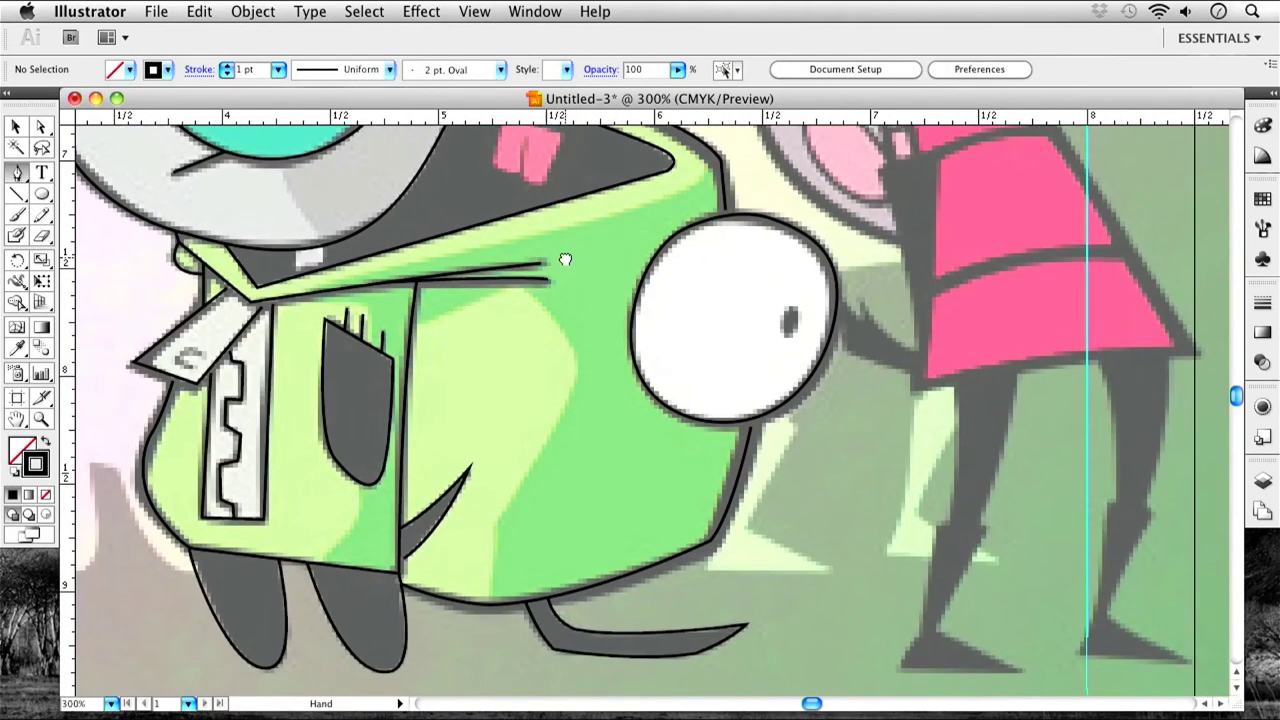
key(l)
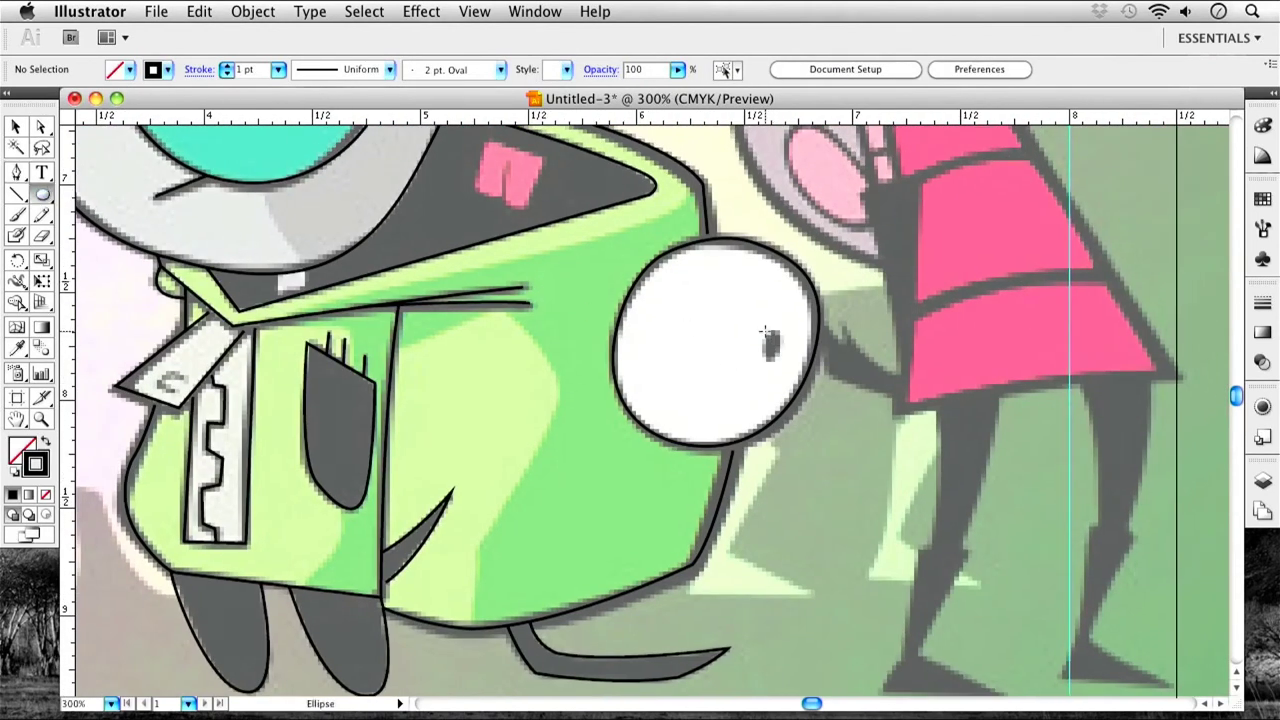
drag(772, 358, 776, 360)
key(v)
key(super+shift+a)
drag(528, 310, 698, 484)
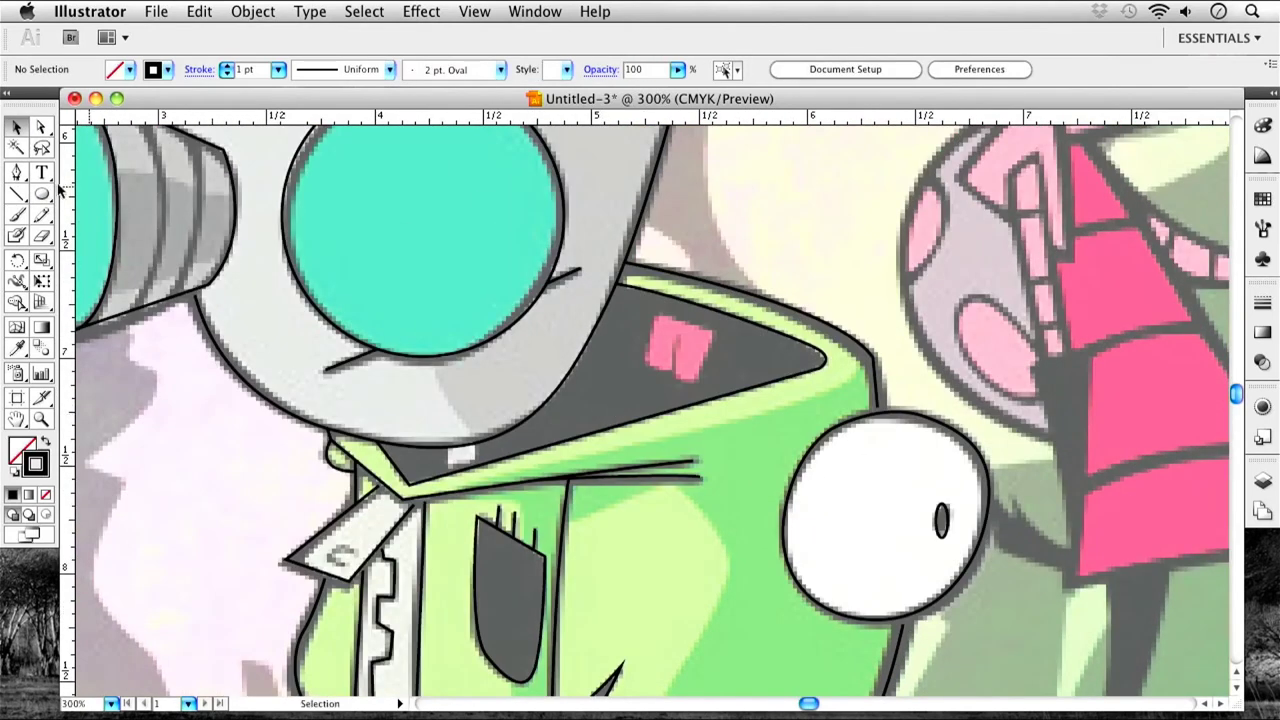
Draw two short vertical lines for the neck between the head's lower edge and the collar, then deselect them.
key(p)
click(444, 448)
click(444, 477)
key(super+z)
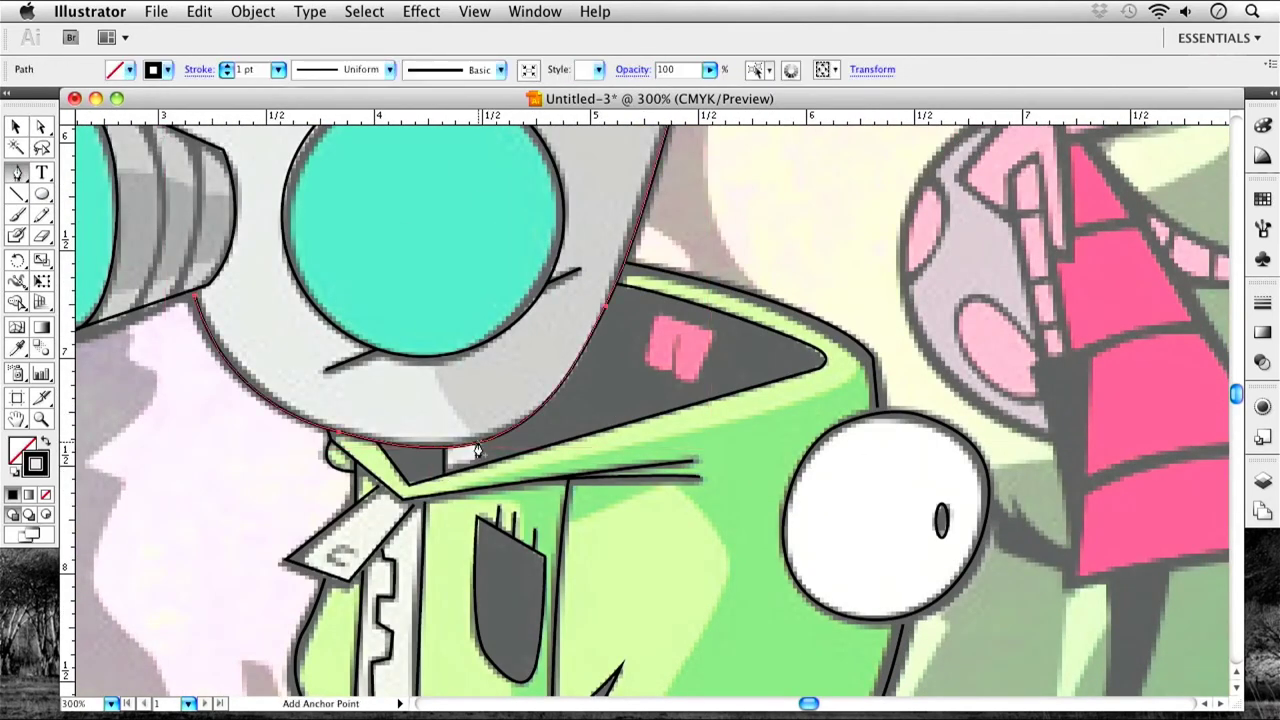
key(super+z)
click(478, 441)
shift+click(478, 466)
key(super+shift+a)
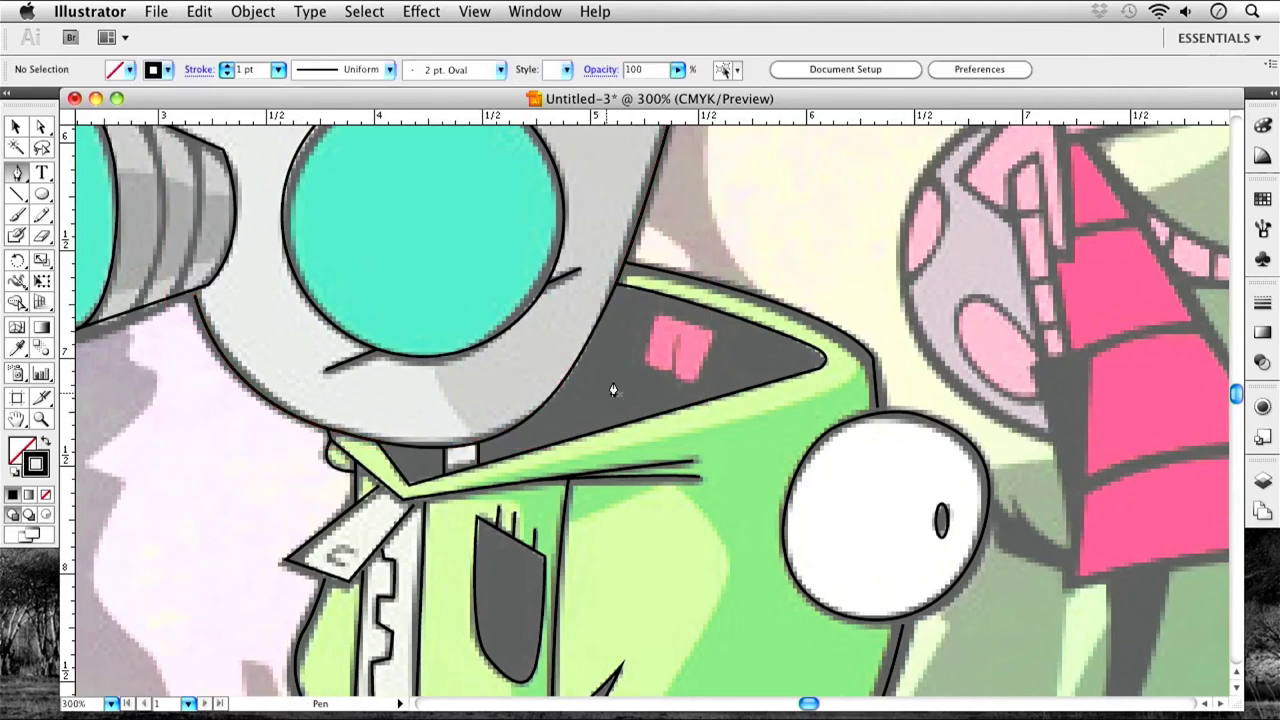
Trace the pink tag inside the hood with straight segments along its outer edges and centre slit, then deselect.
click(651, 311)
click(637, 363)
click(668, 371)
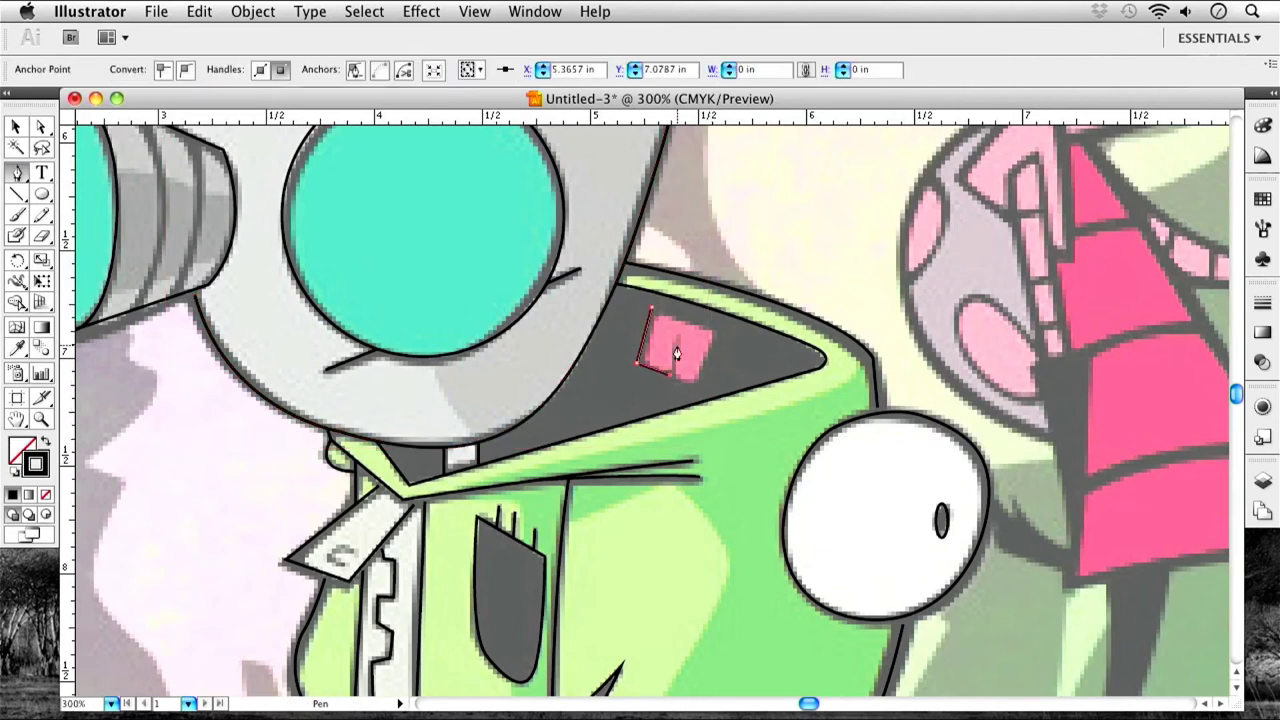
key(super+shift+a)
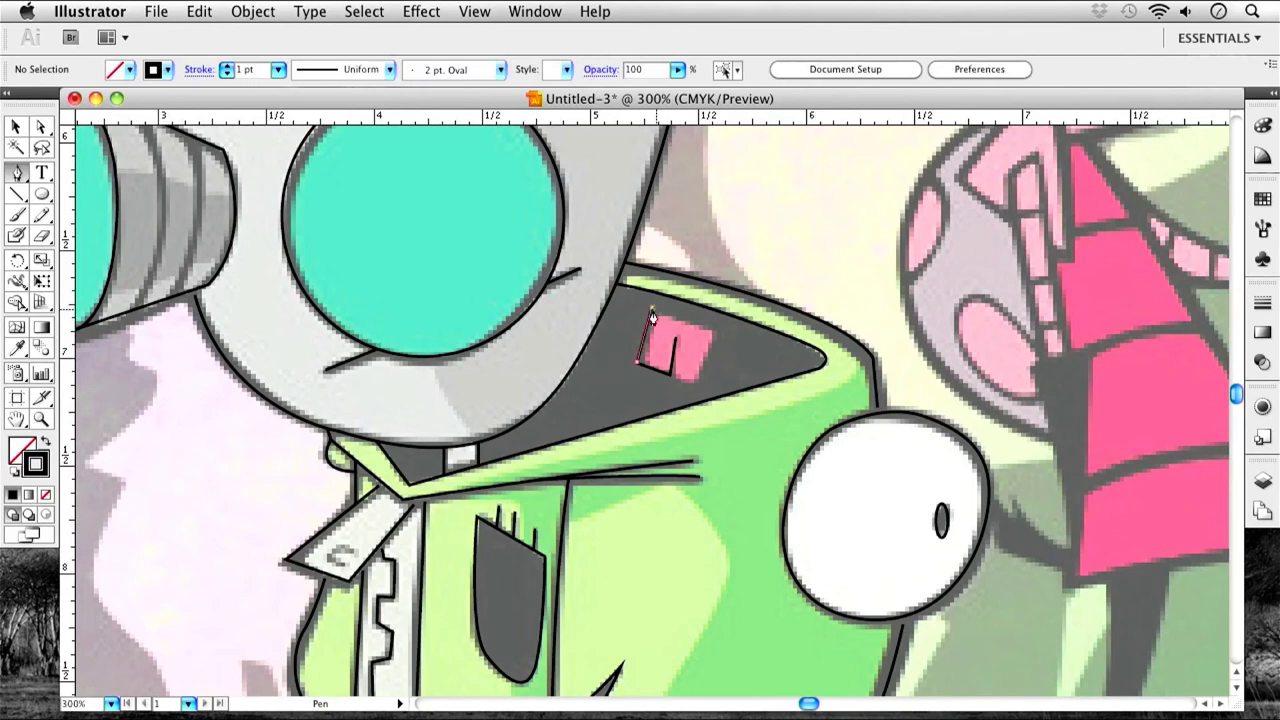
click(654, 311)
click(718, 330)
click(700, 384)
key(super+shift+a)
Trace the two curved ring lines across the barrel of the robot's protruding eye, deselecting after each.
drag(718, 383, 629, 359)
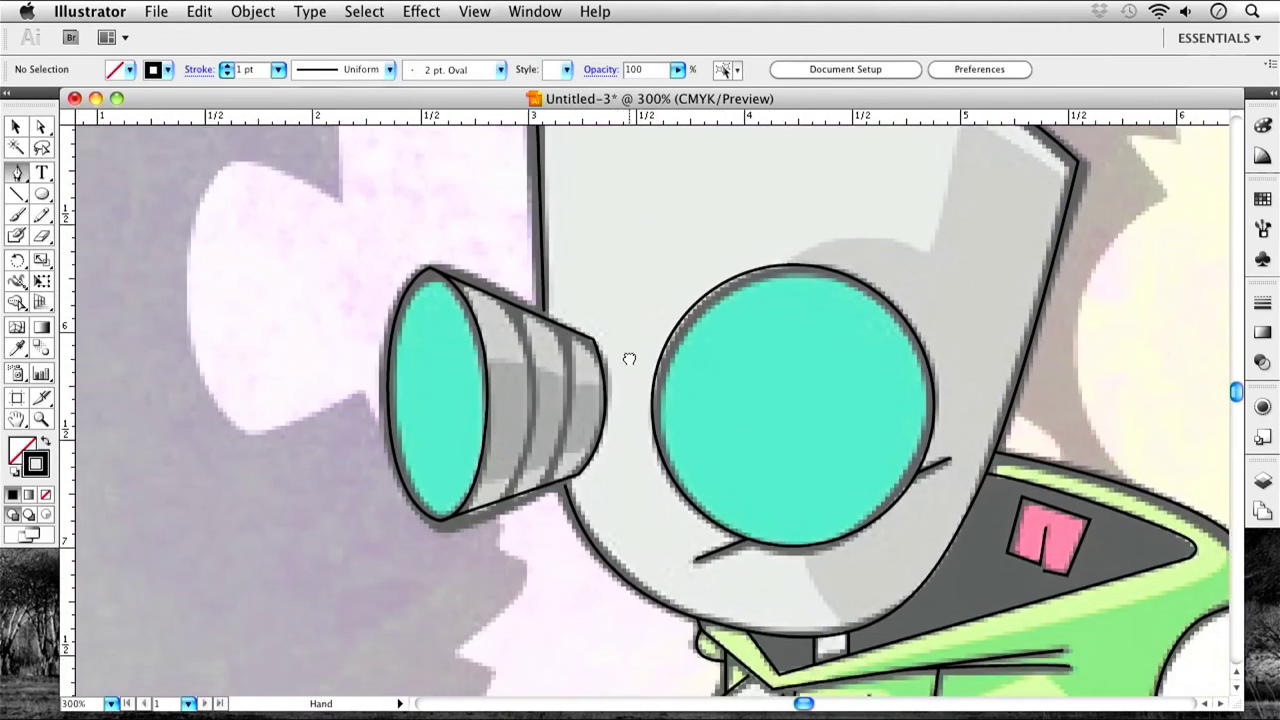
click(565, 340)
click(568, 402)
click(543, 487)
click(551, 320)
key(super+shift+a)
click(506, 300)
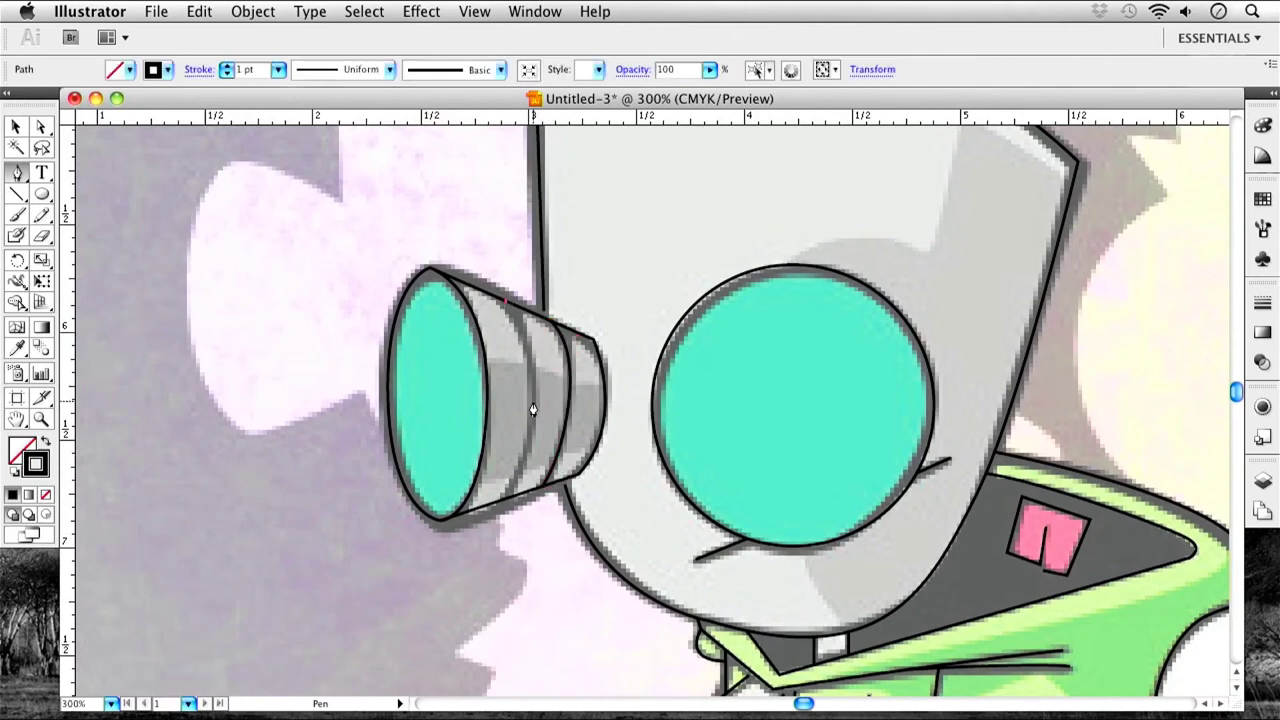
click(532, 402)
click(509, 497)
key(super+shift+a)
Trace the small C-shaped mark on the zipper's pull tab and deselect it.
drag(509, 497, 737, 285)
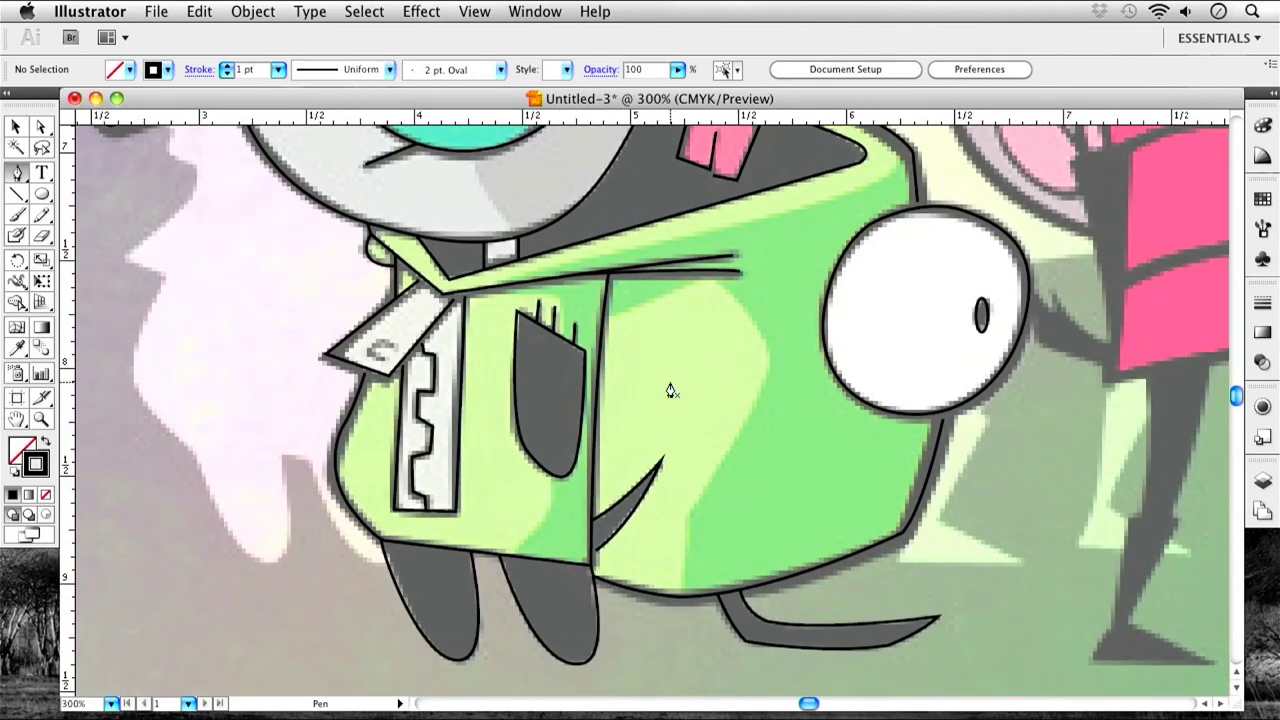
key(super+minus)
key(super+minus)
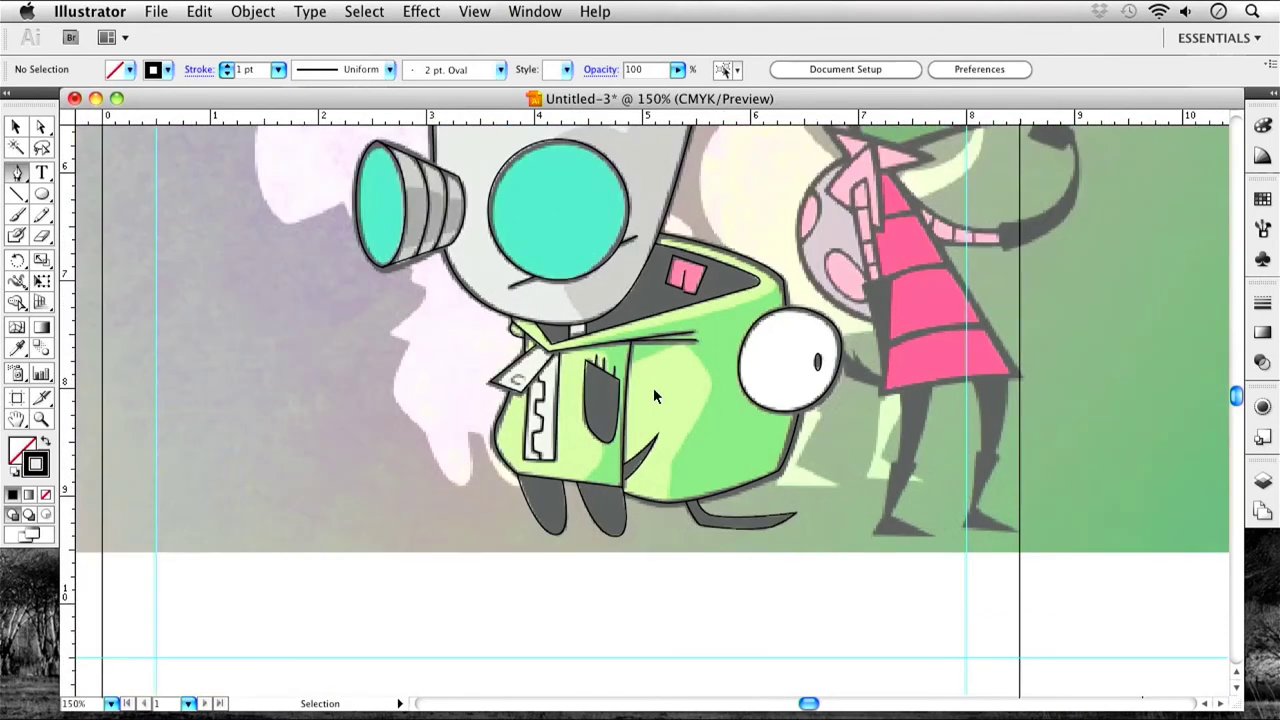
drag(653, 387, 576, 487)
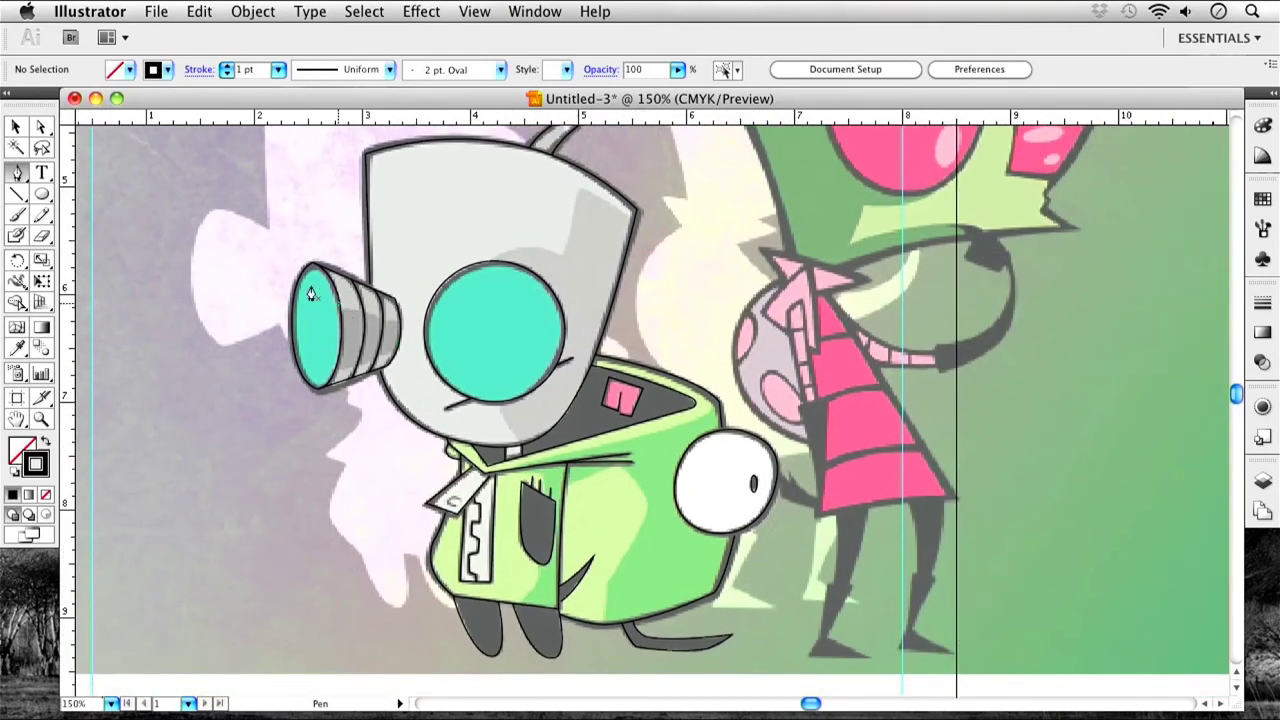
key(space)
drag(400, 268, 490, 308)
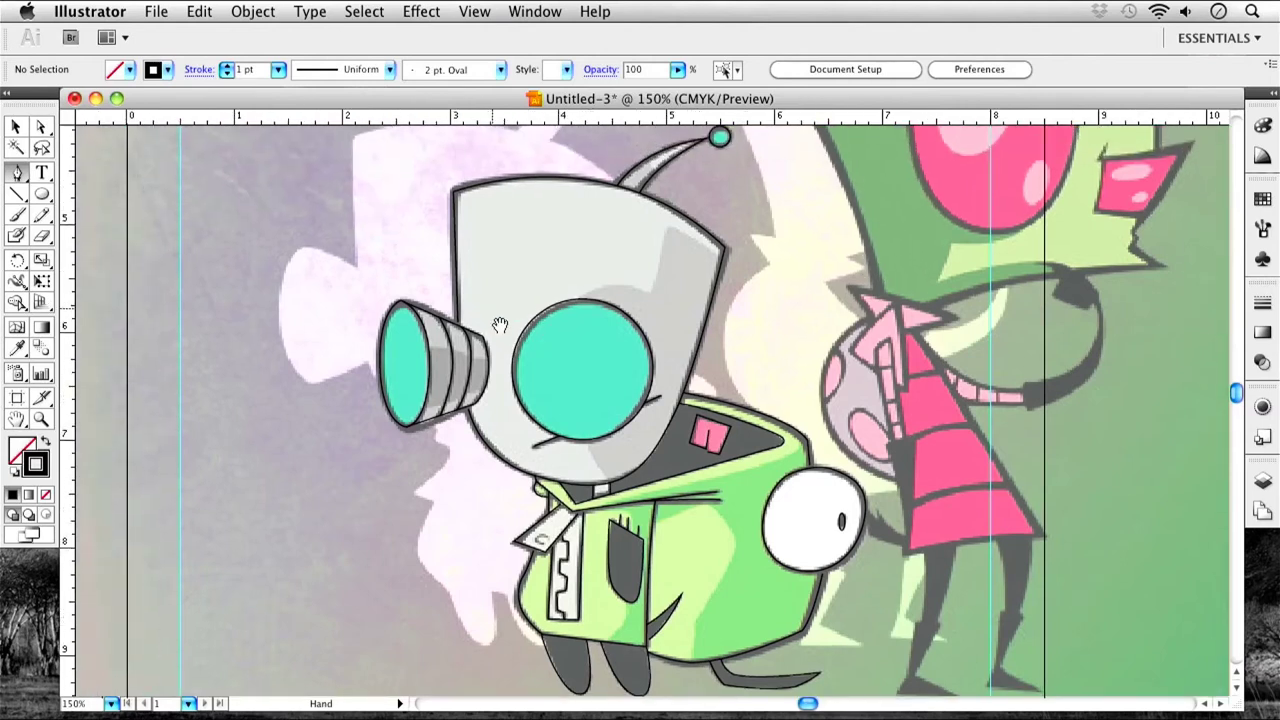
key(super+equal)
key(super+equal)
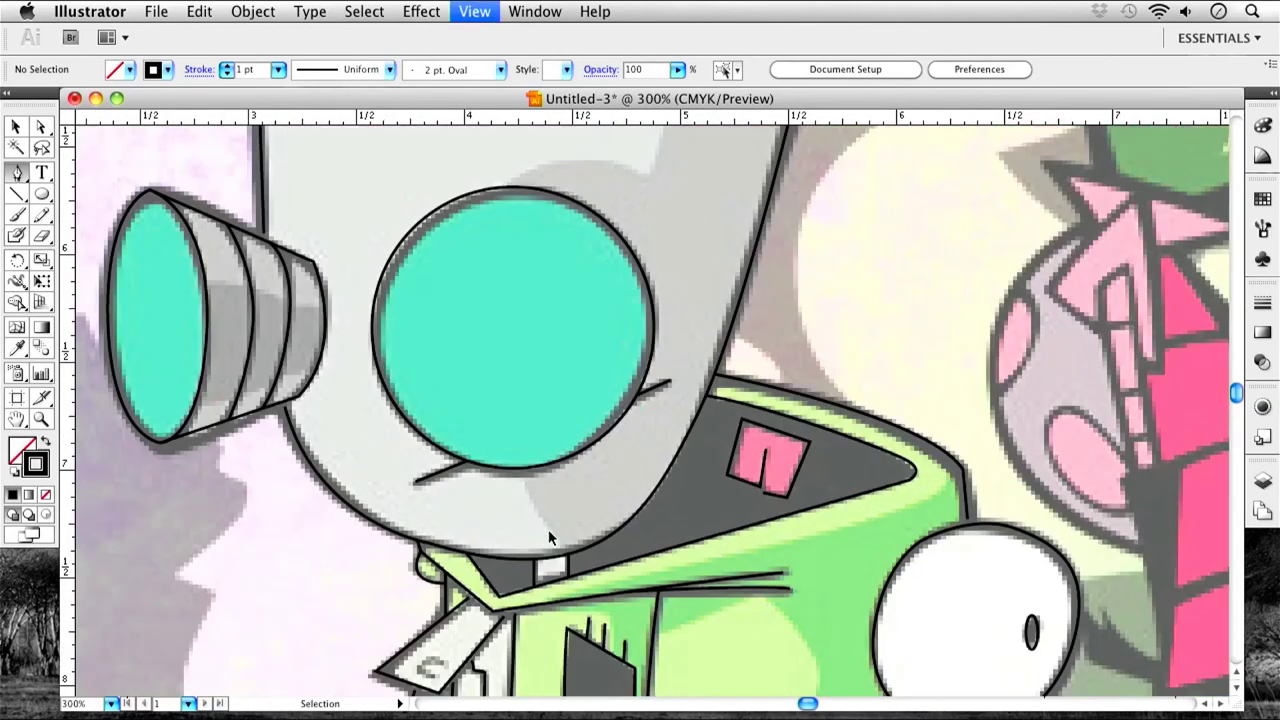
drag(546, 531, 614, 280)
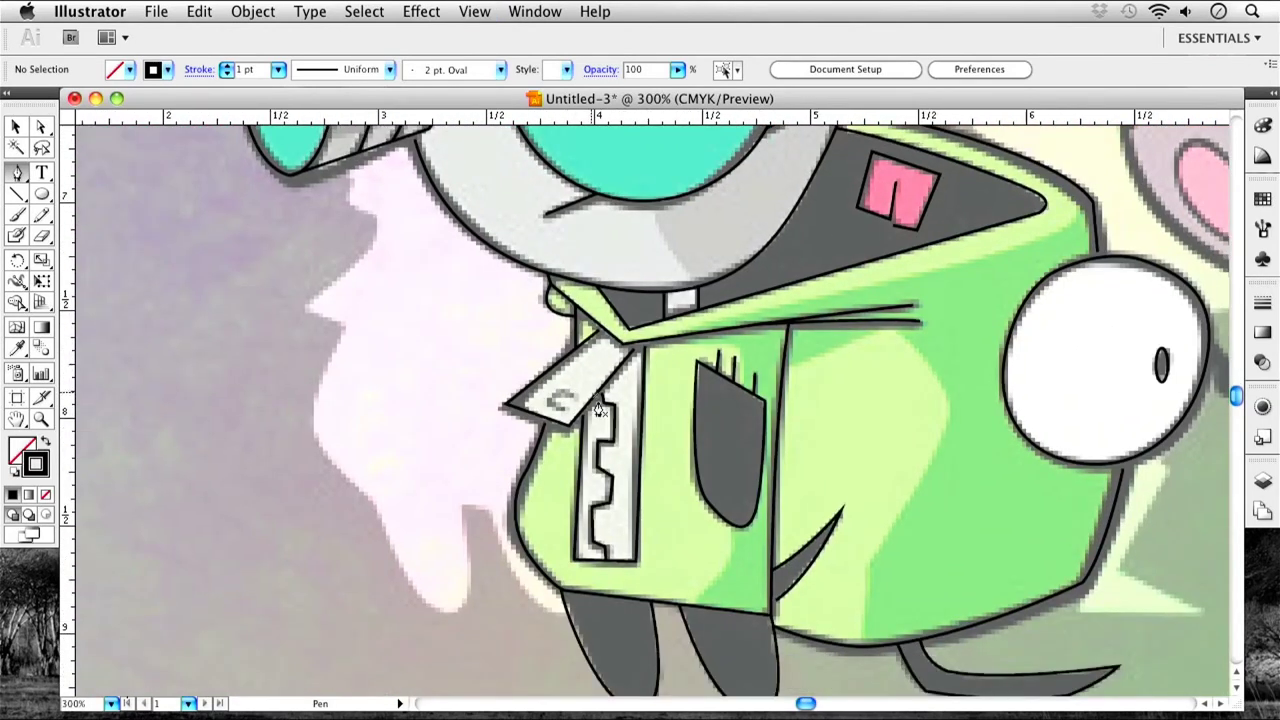
click(571, 398)
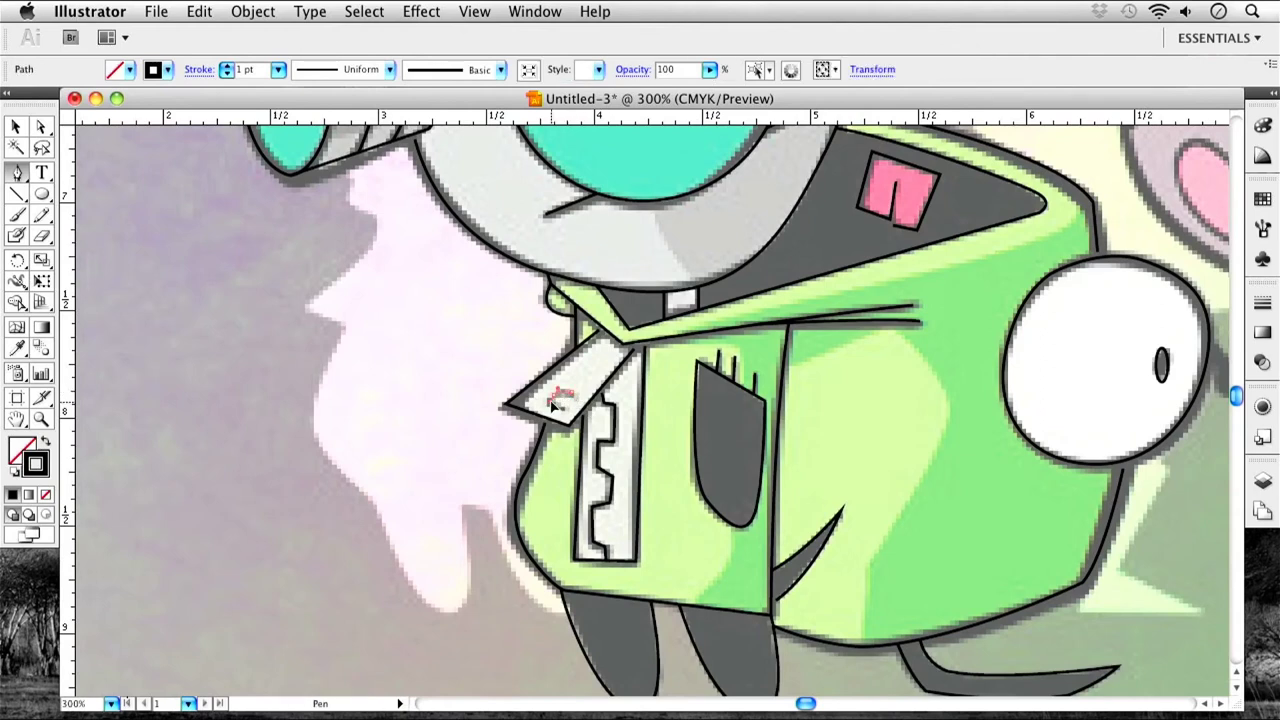
drag(557, 401, 561, 418)
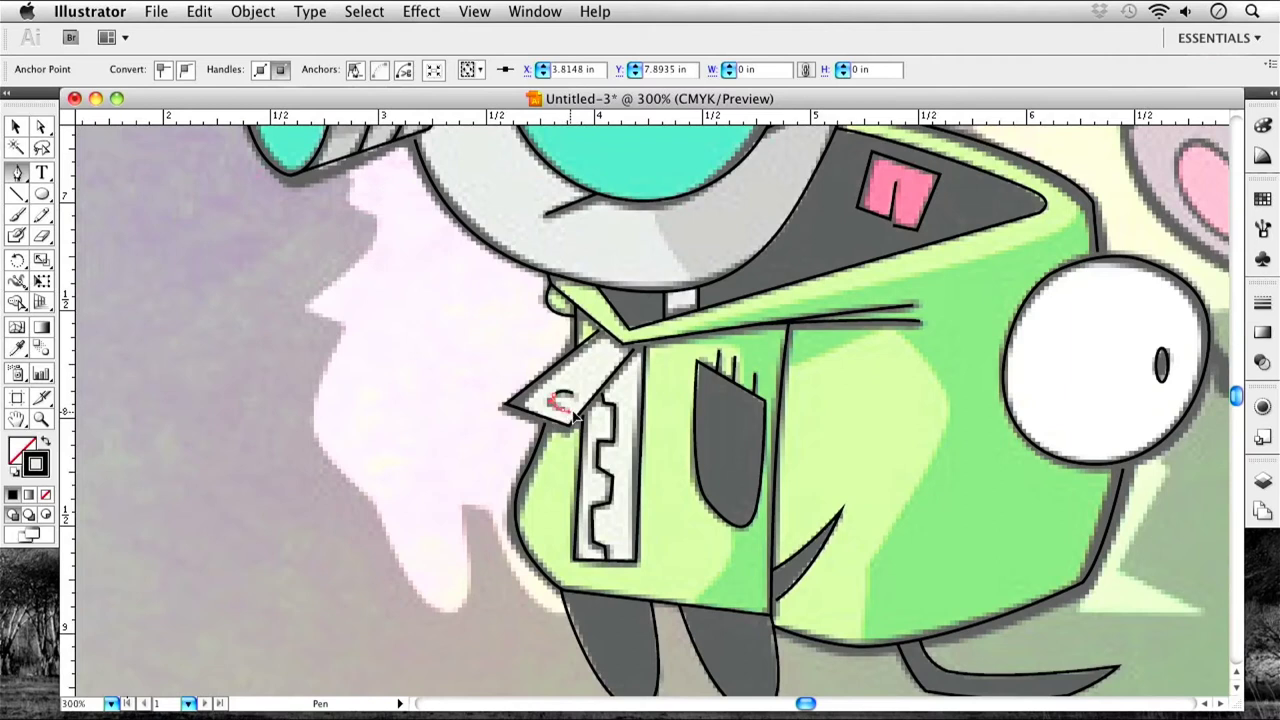
click(565, 416)
super+click(419, 355)
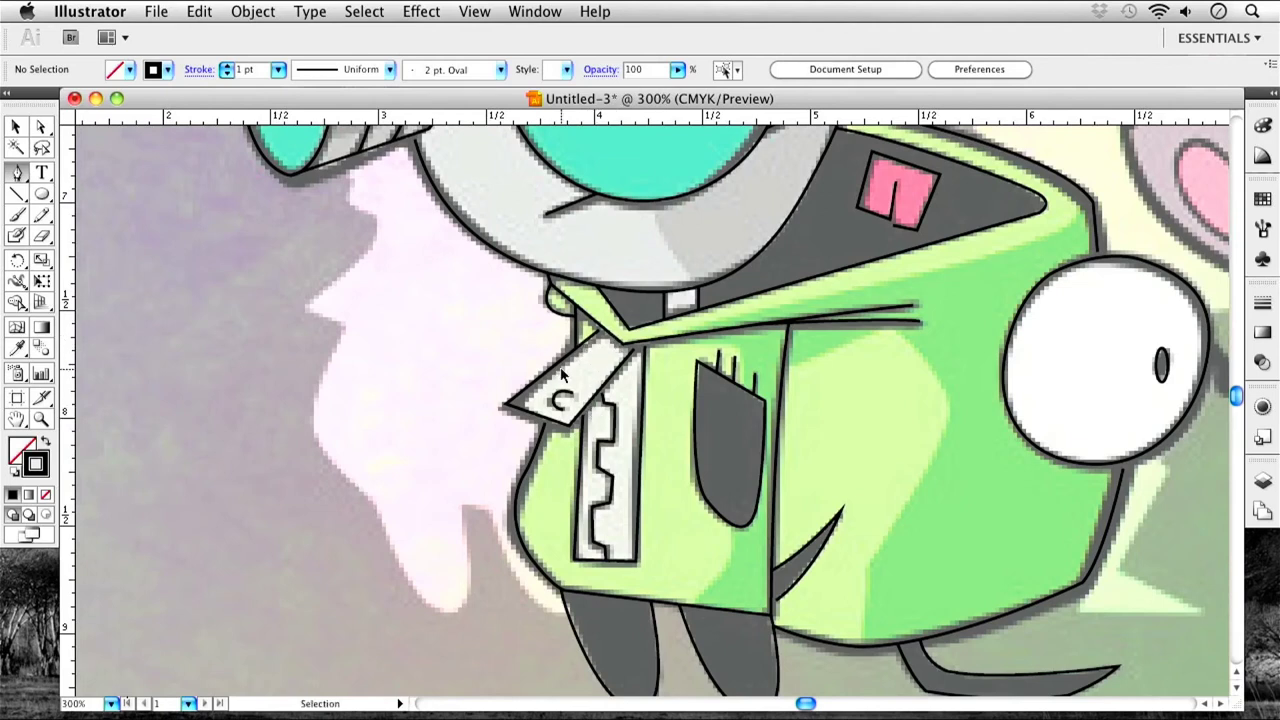
Hide the Original Image layer to check the traced line work on its own, and show the layer again.
key(super+minus)
key(super+minus)
key(super+minus)
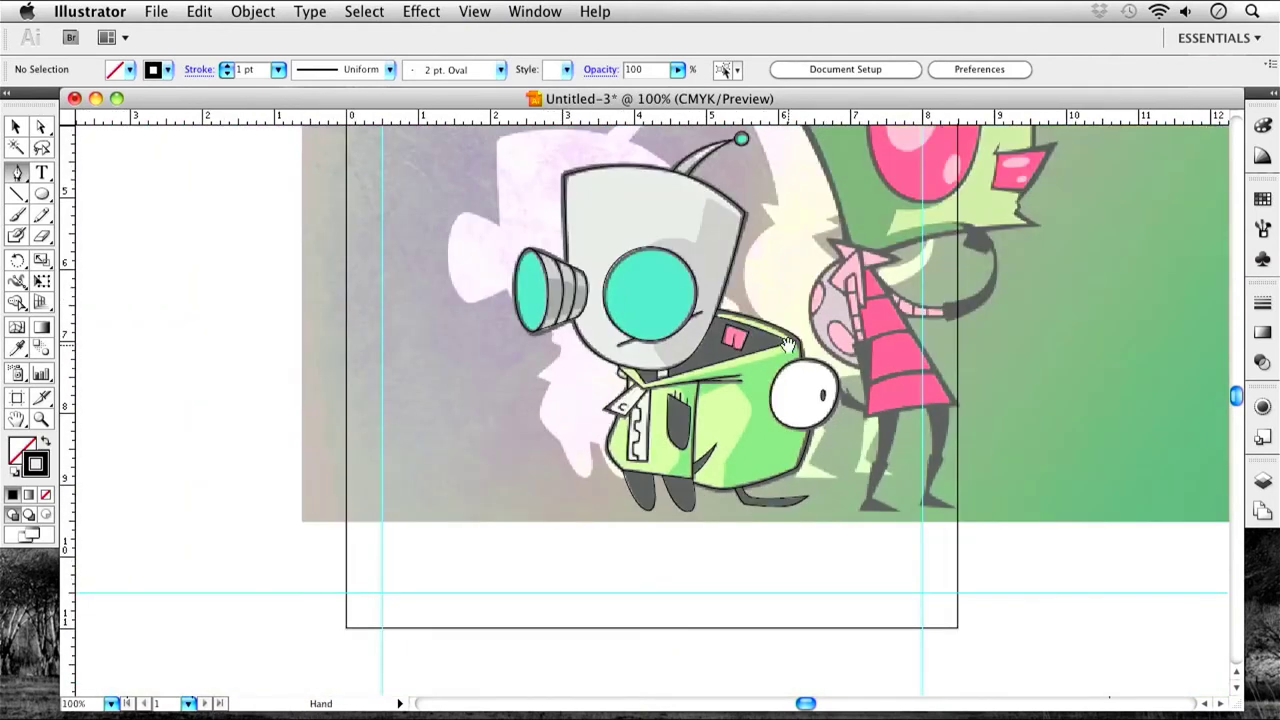
scroll(760, 355, up, 3)
scroll(760, 355, right, 3)
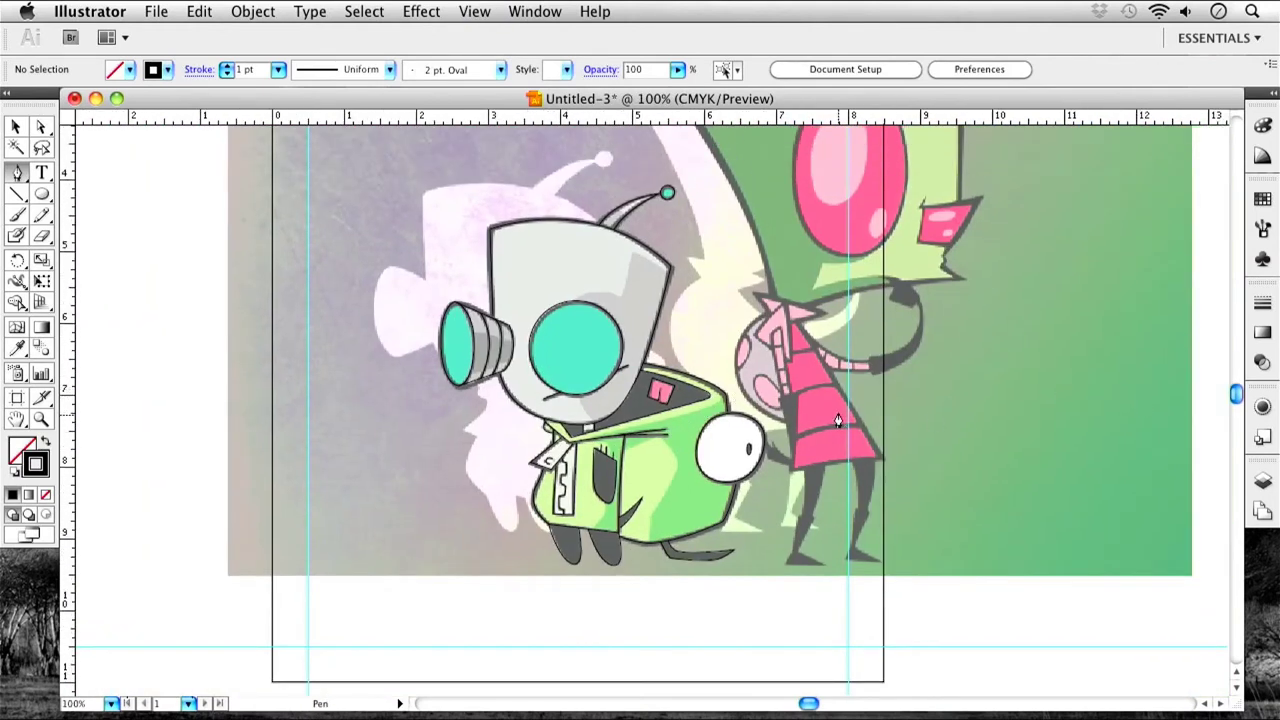
click(1262, 481)
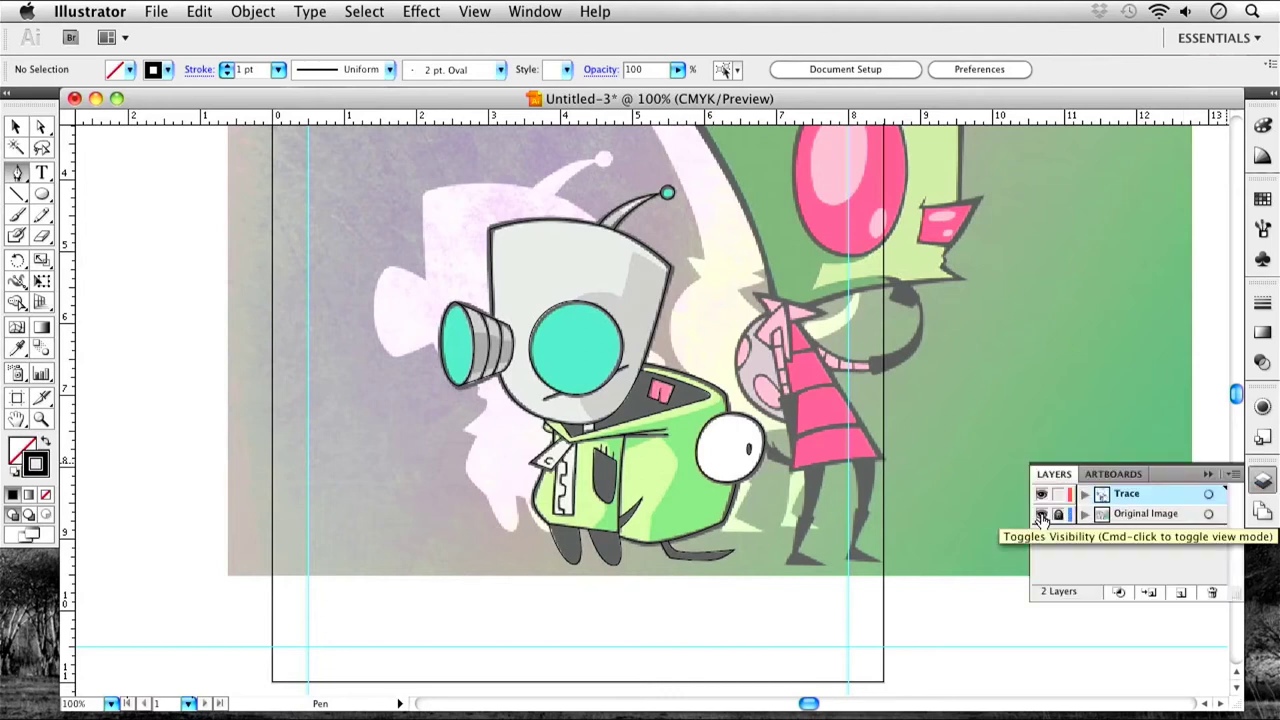
click(1041, 515)
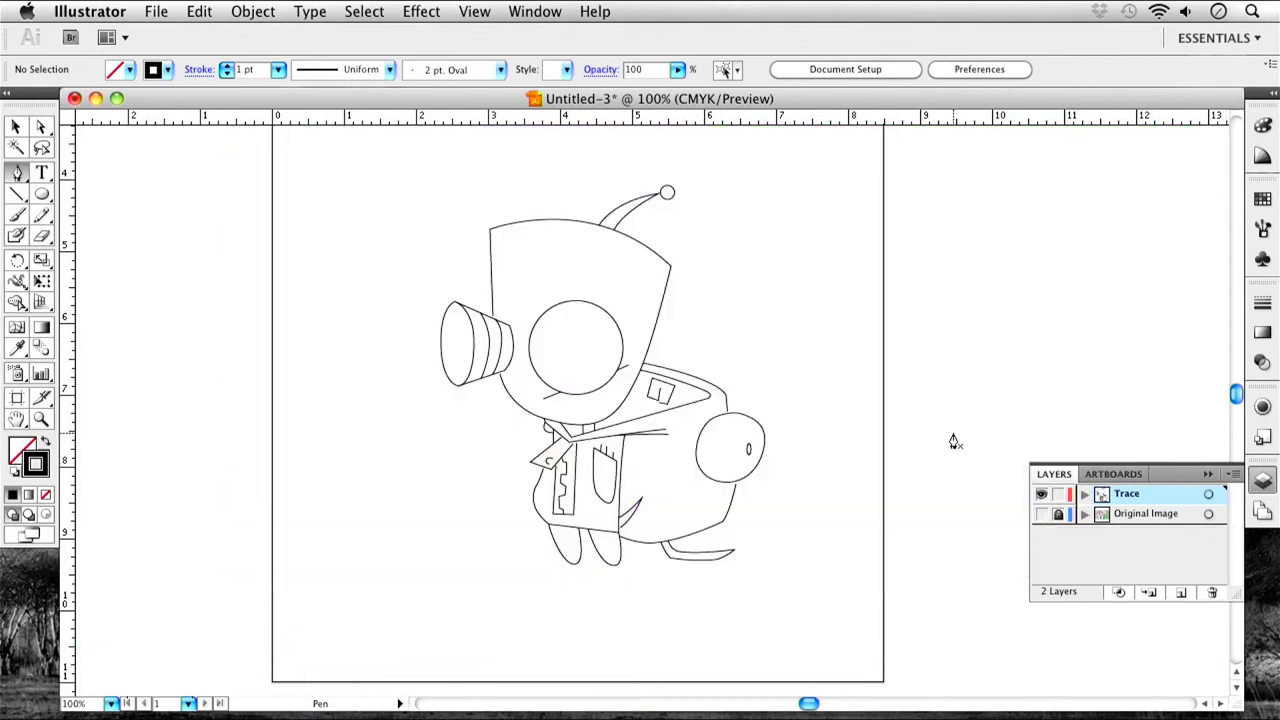
click(1041, 514)
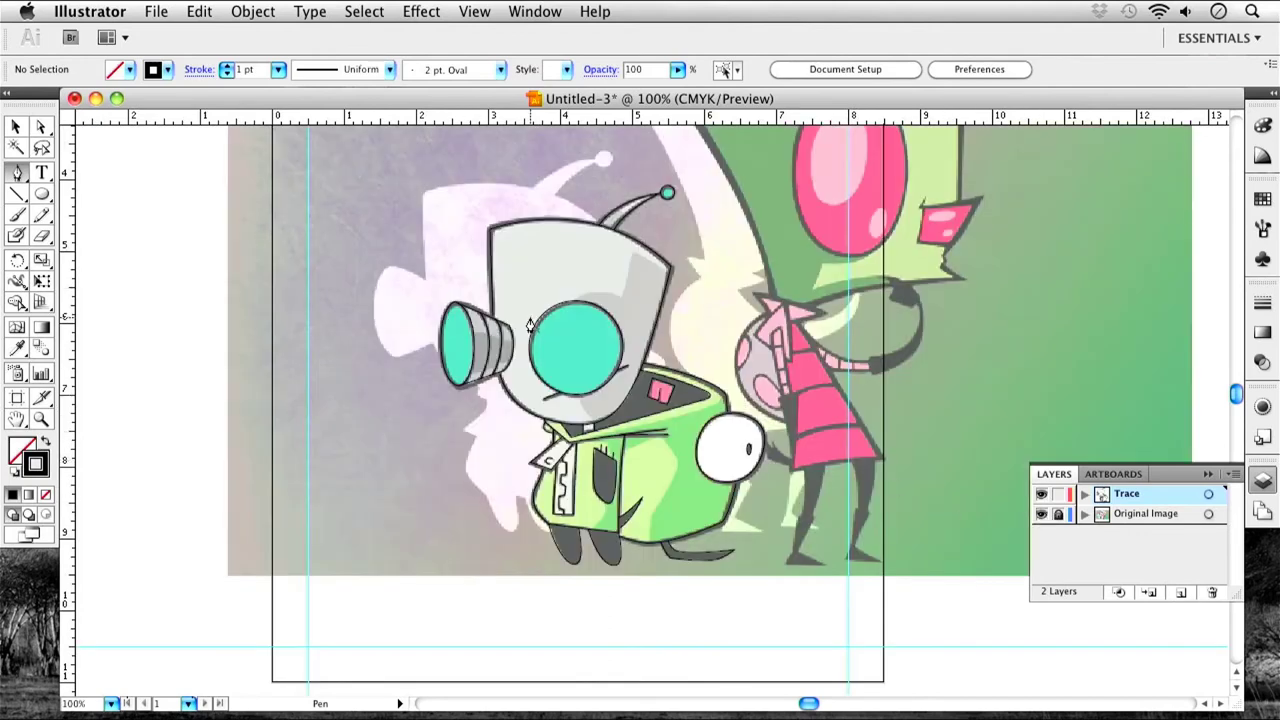
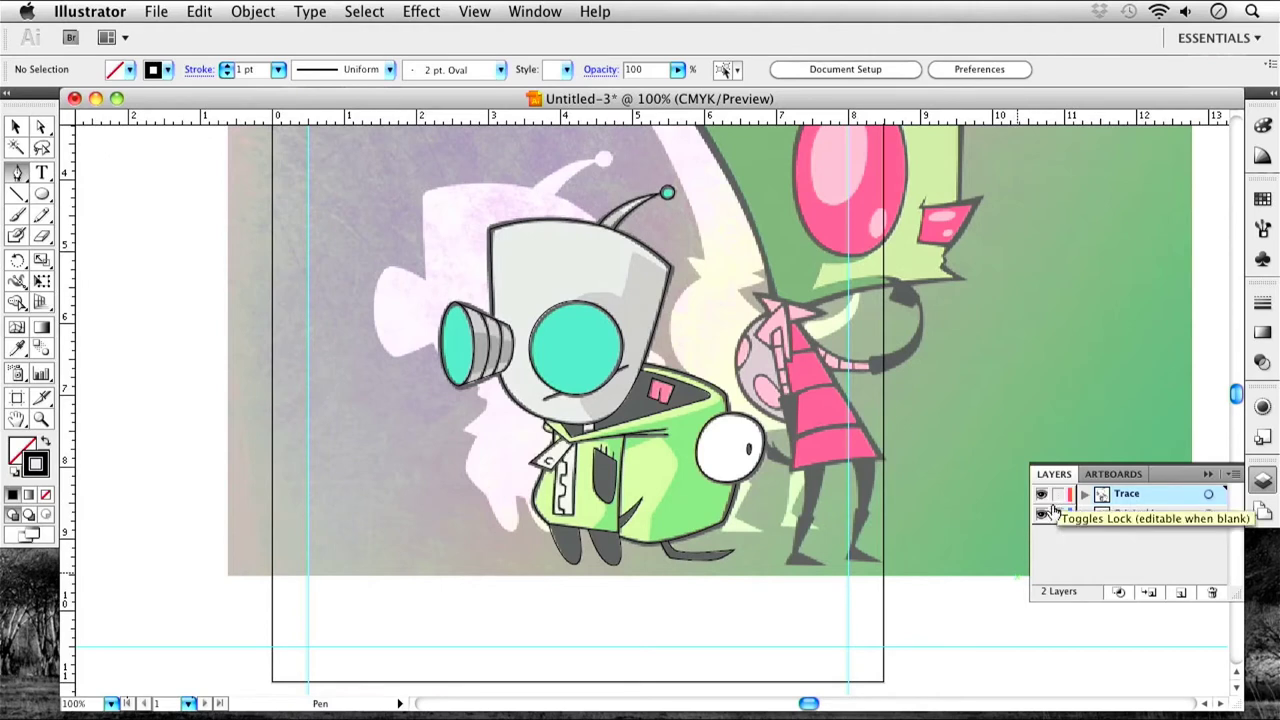
click(1041, 514)
click(1041, 514)
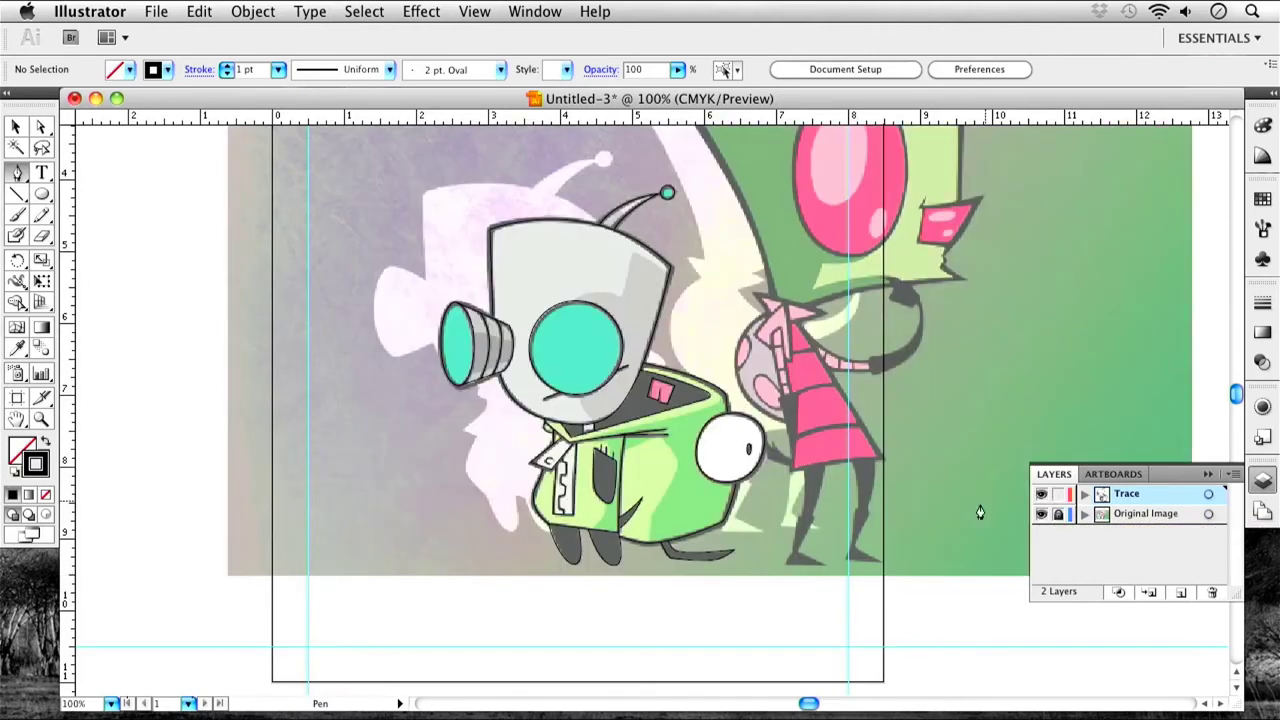
Set the stroke weight of the robot's head outline to 4 pt.
click(25, 129)
click(528, 226)
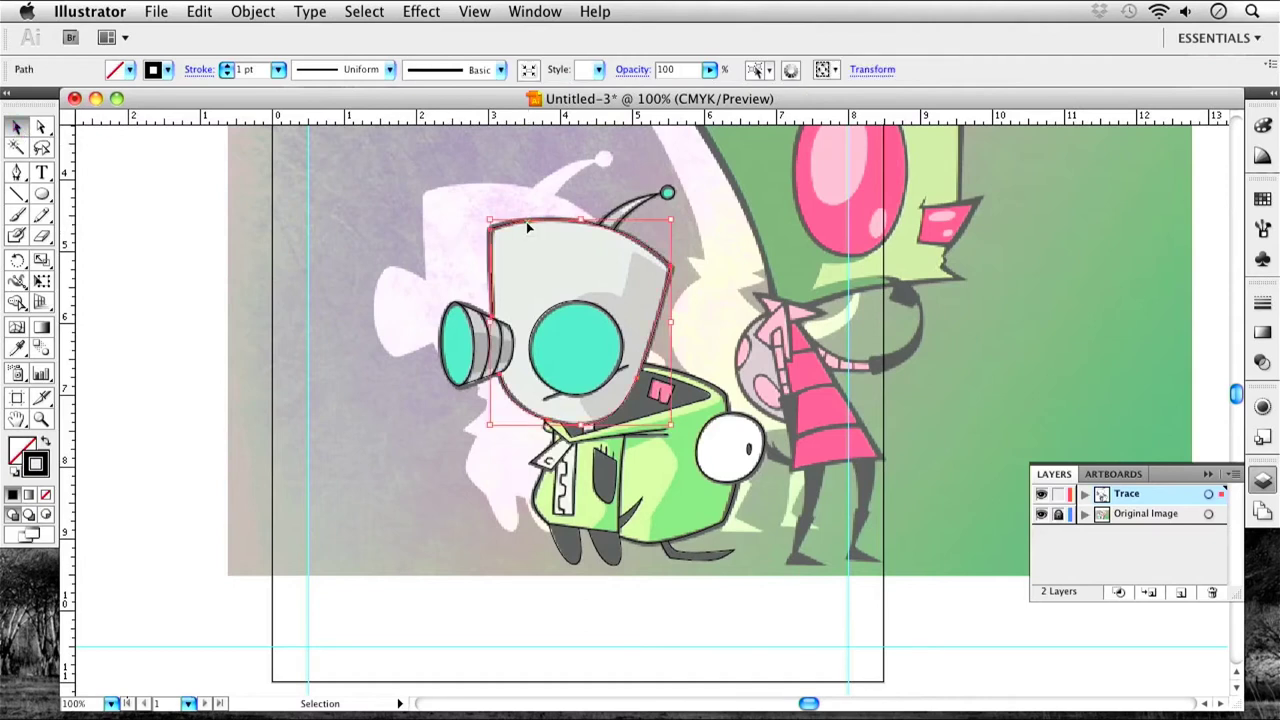
click(227, 66)
click(227, 66)
click(227, 66)
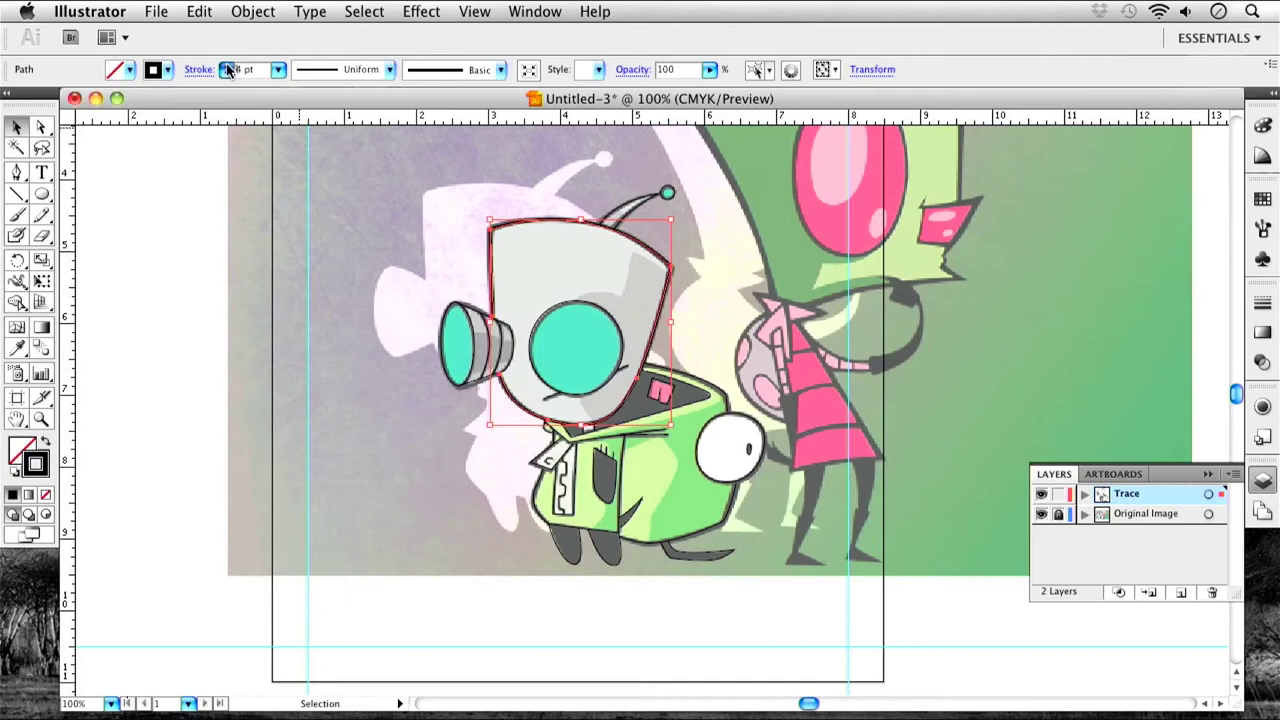
Set the stroke weight of the hood's upper back edge to 3 pt and deselect it.
click(725, 396)
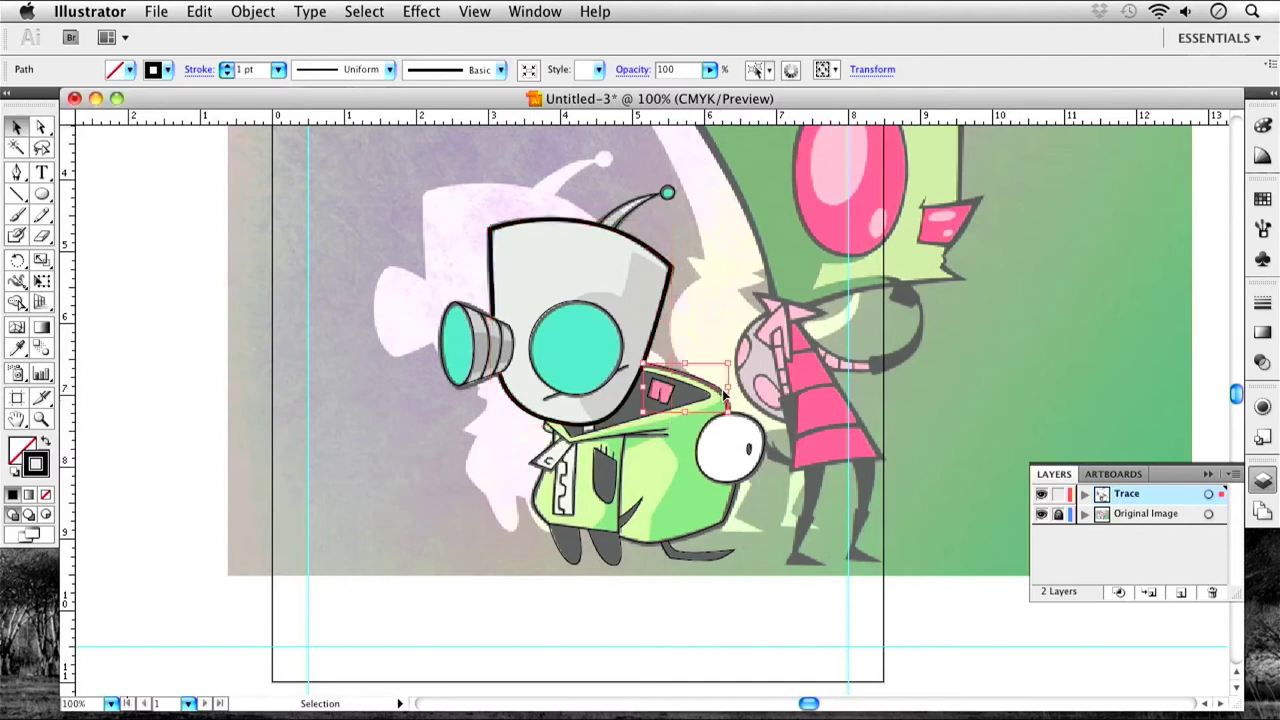
click(227, 66)
click(227, 66)
click(824, 306)
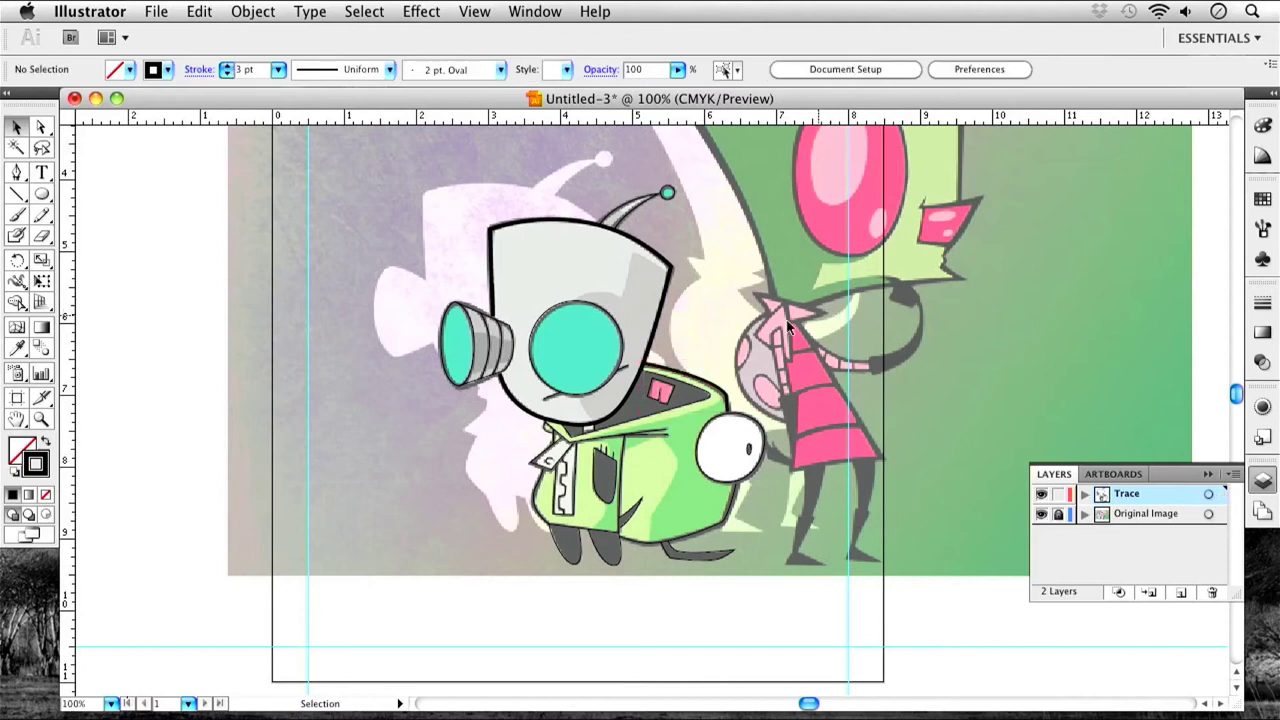
click(681, 381)
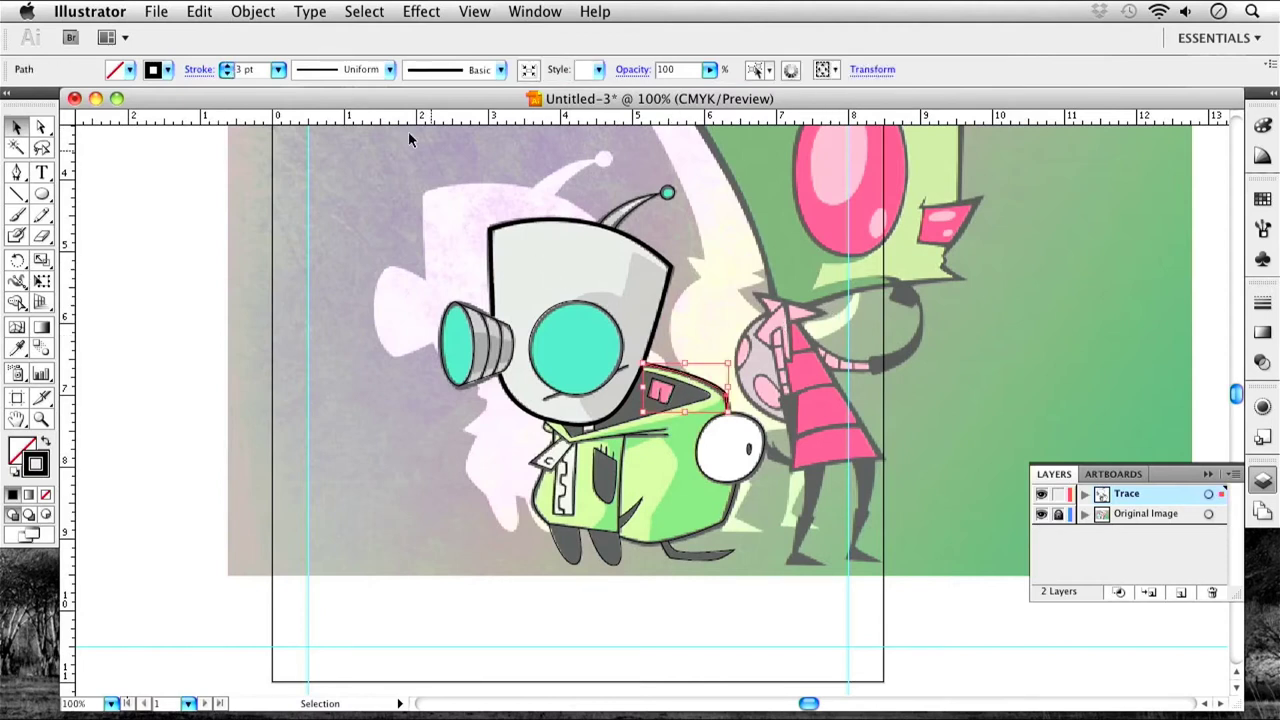
click(744, 268)
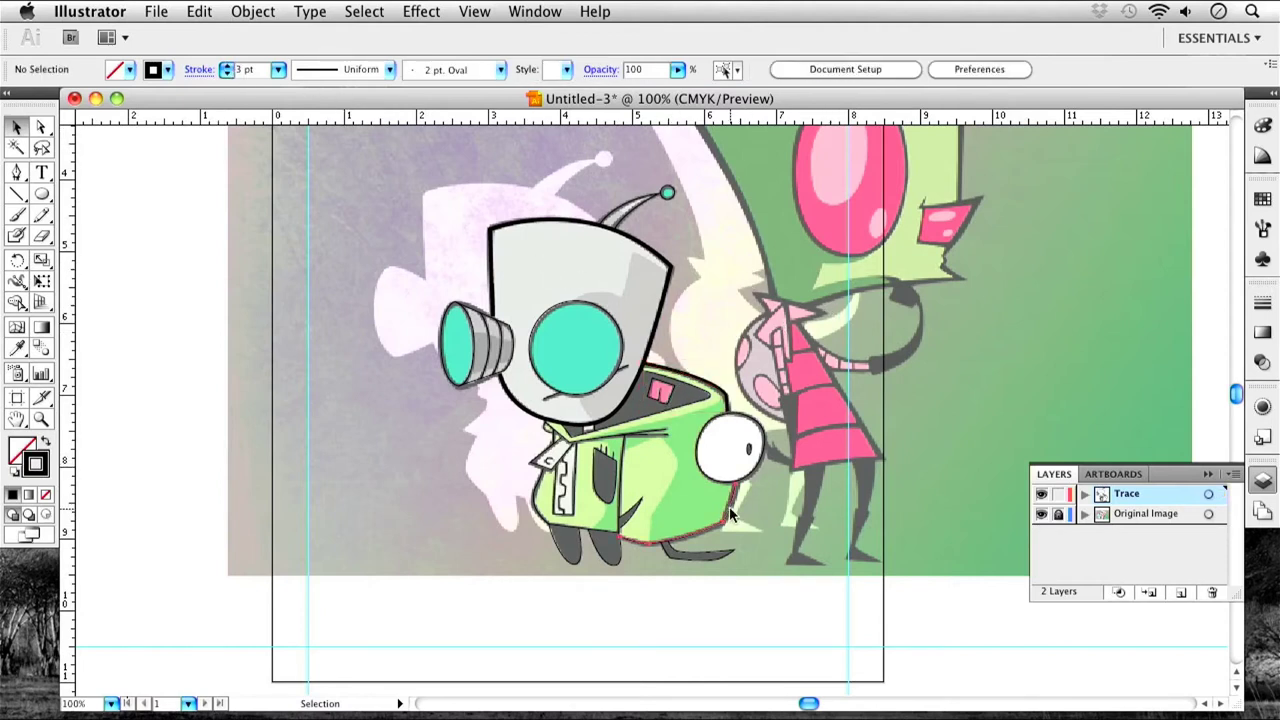
Thicken the outline along the suit's lower back and set the suit's front outline to a 4 pt stroke.
click(645, 541)
click(227, 65)
click(433, 452)
click(535, 493)
click(227, 65)
click(227, 65)
click(227, 65)
click(278, 409)
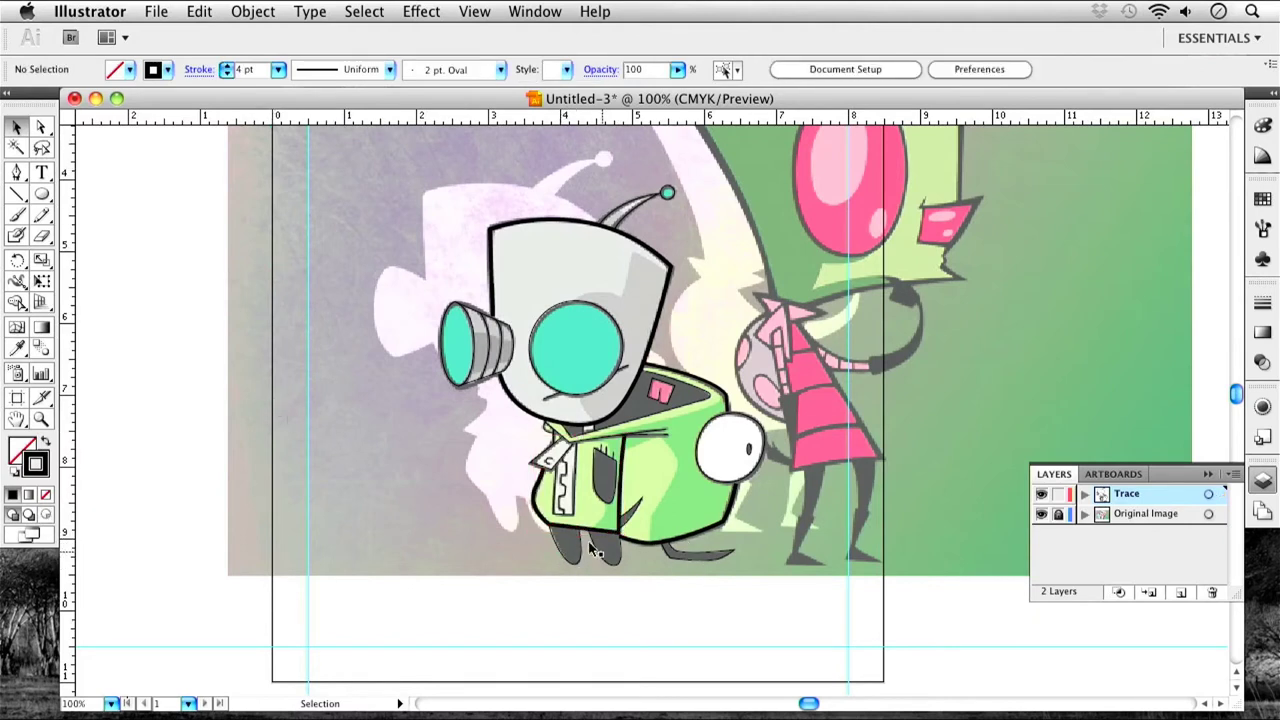
Set the stroke weight of both legs and the tail to 2 pt together, then deselect them.
click(560, 560)
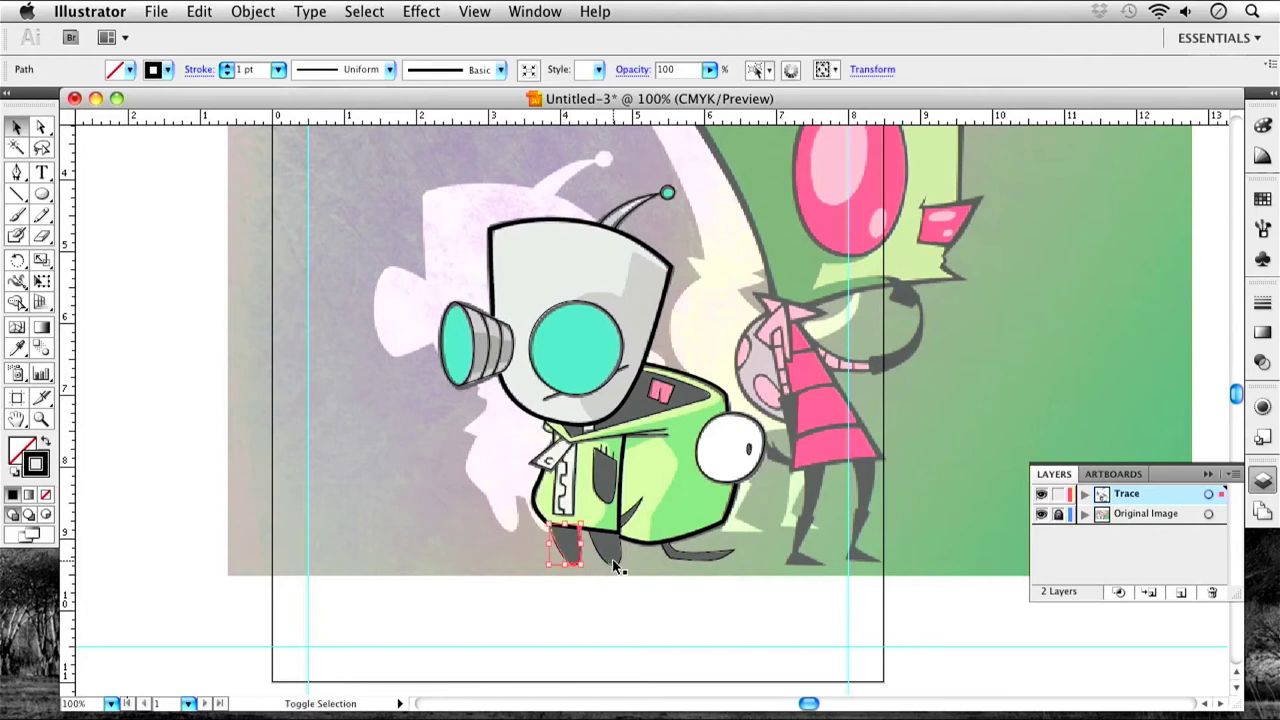
shift+click(614, 559)
shift+click(678, 562)
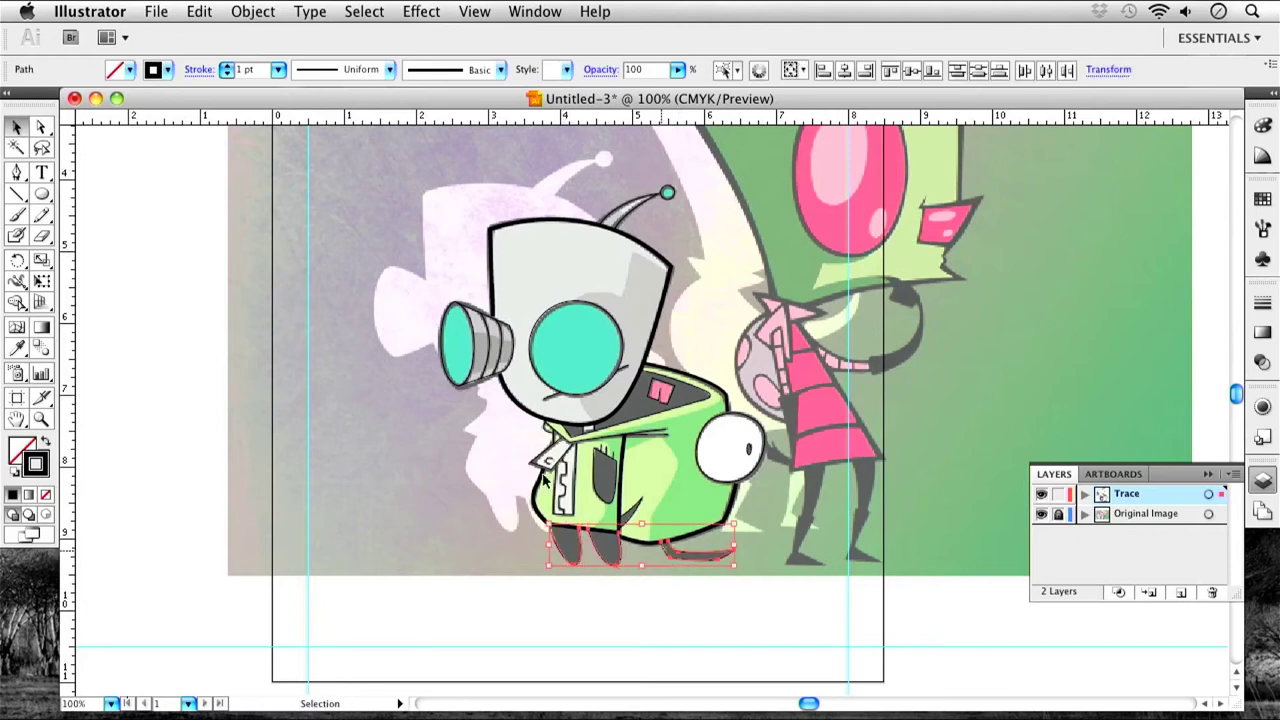
click(228, 68)
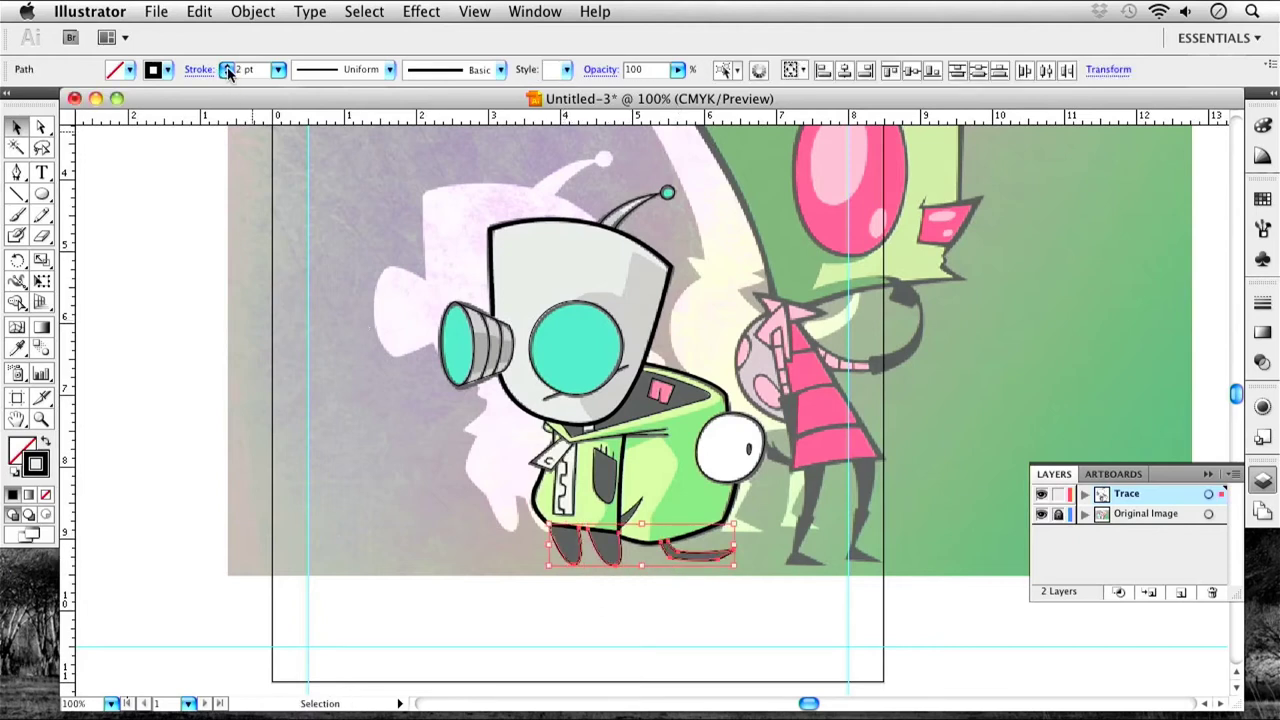
click(437, 448)
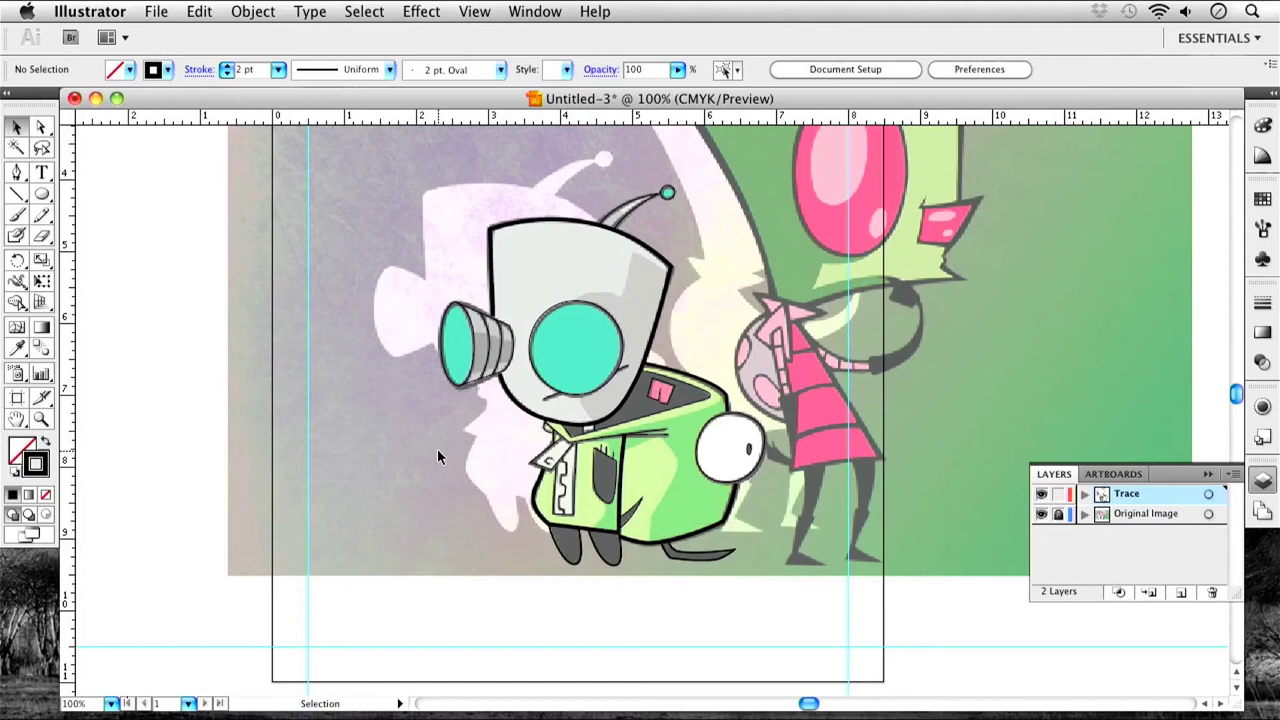
Set the stroke weight of the robot's protruding side eye and its ring lines to 2 pt together, then deselect them.
click(478, 313)
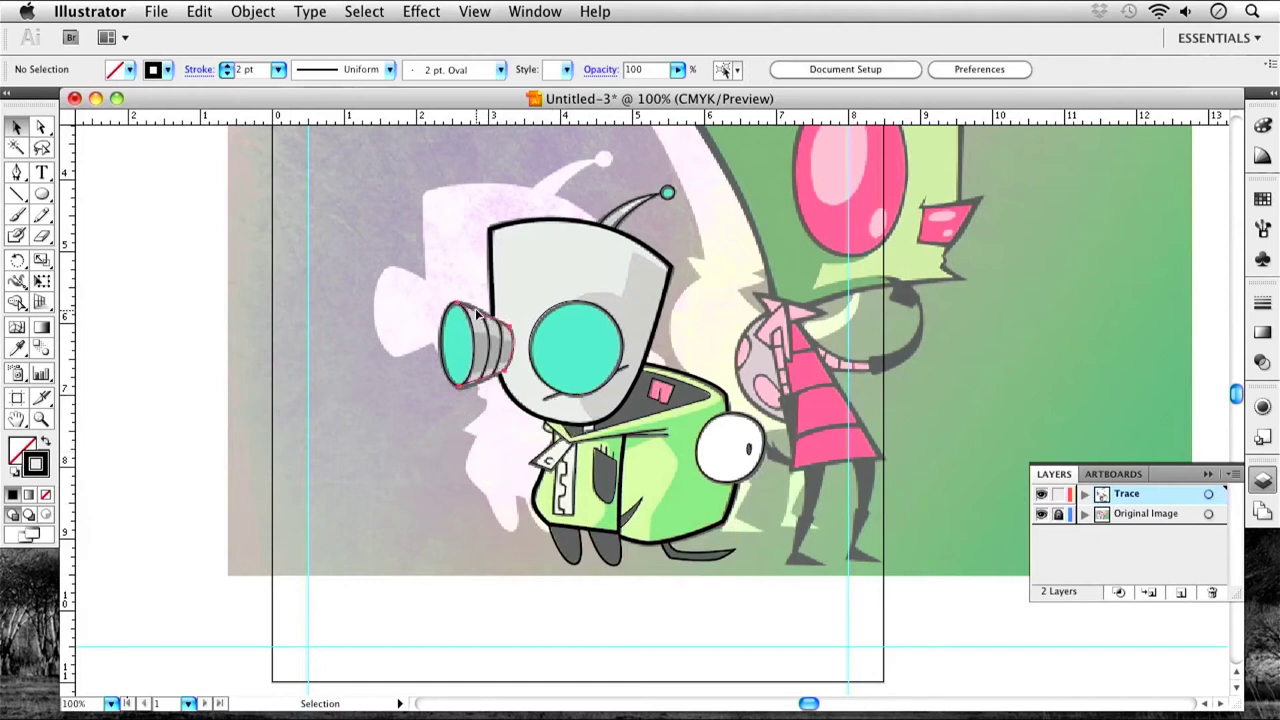
shift+click(478, 375)
shift+click(493, 358)
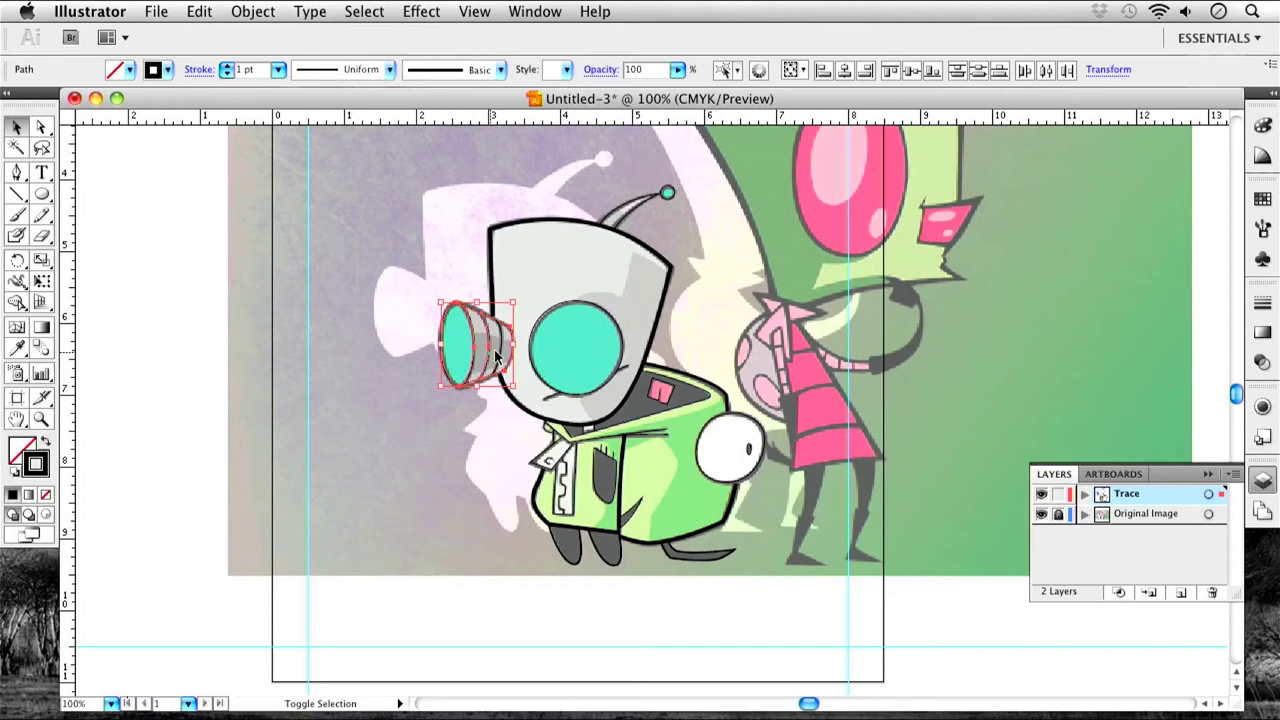
click(226, 65)
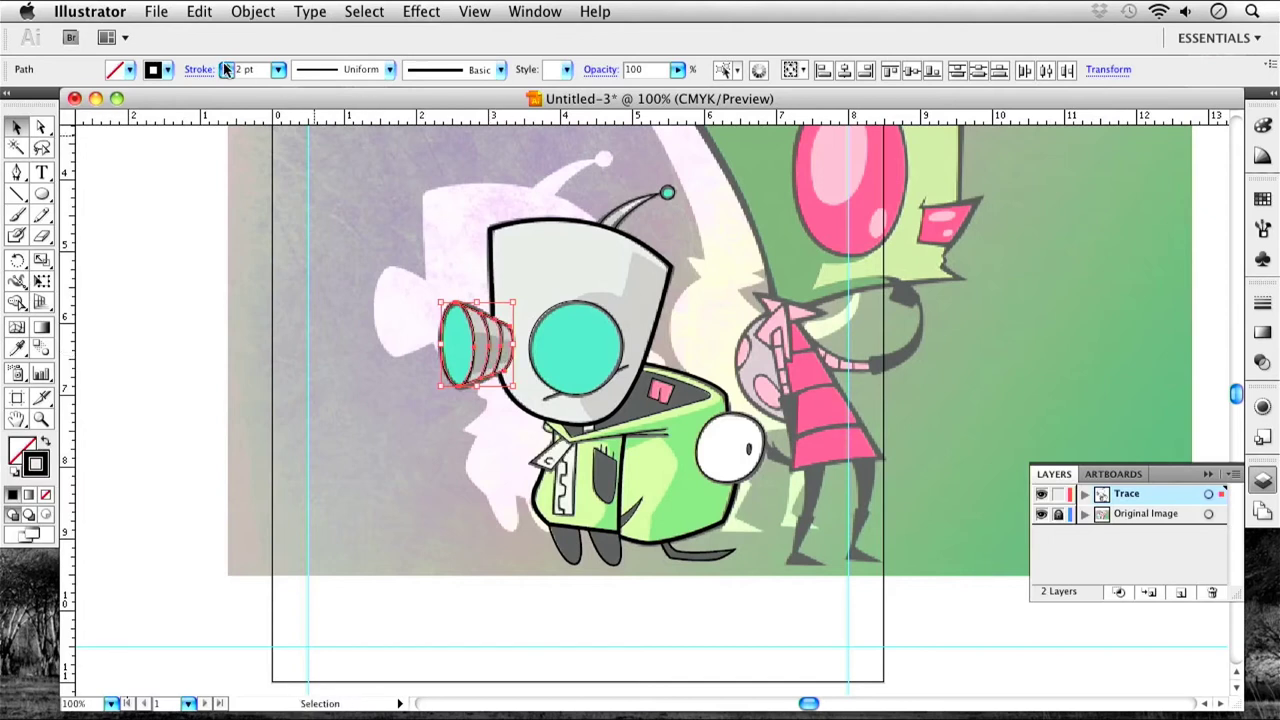
click(394, 427)
Set the stroke weight of the front ellipse on the protruding side eye to 3 pt and deselect it.
click(446, 343)
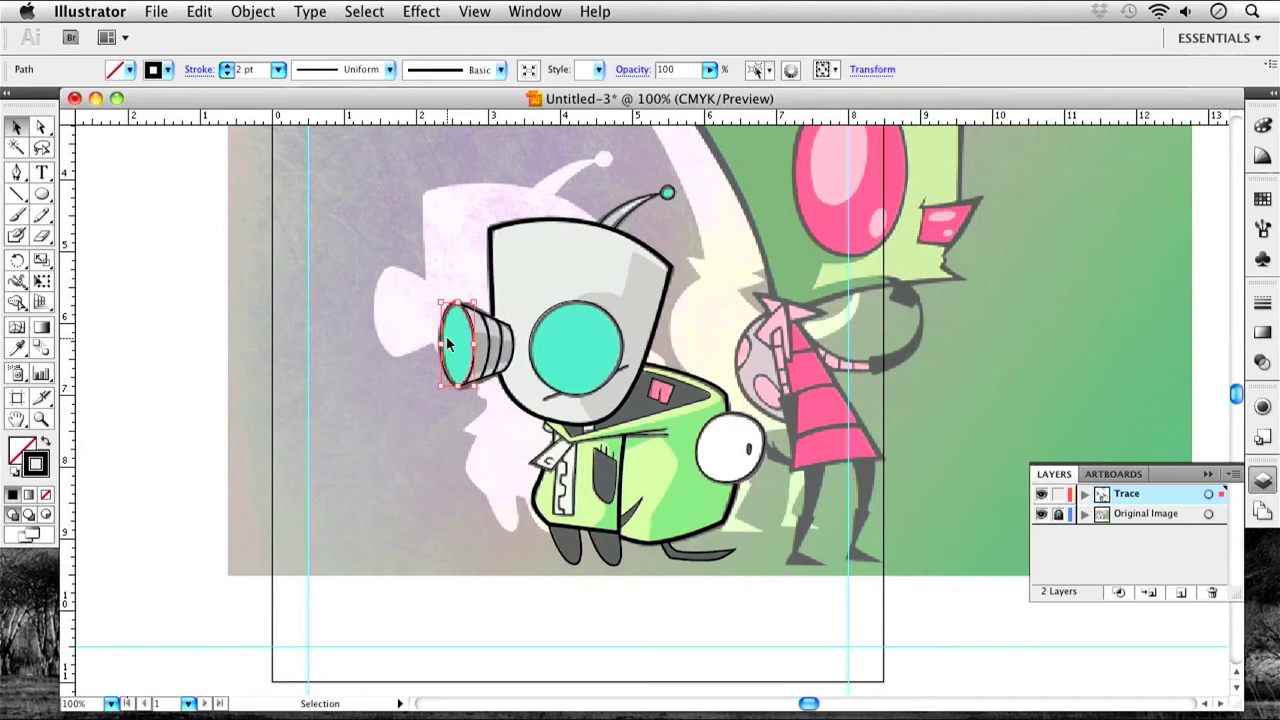
click(226, 65)
click(327, 296)
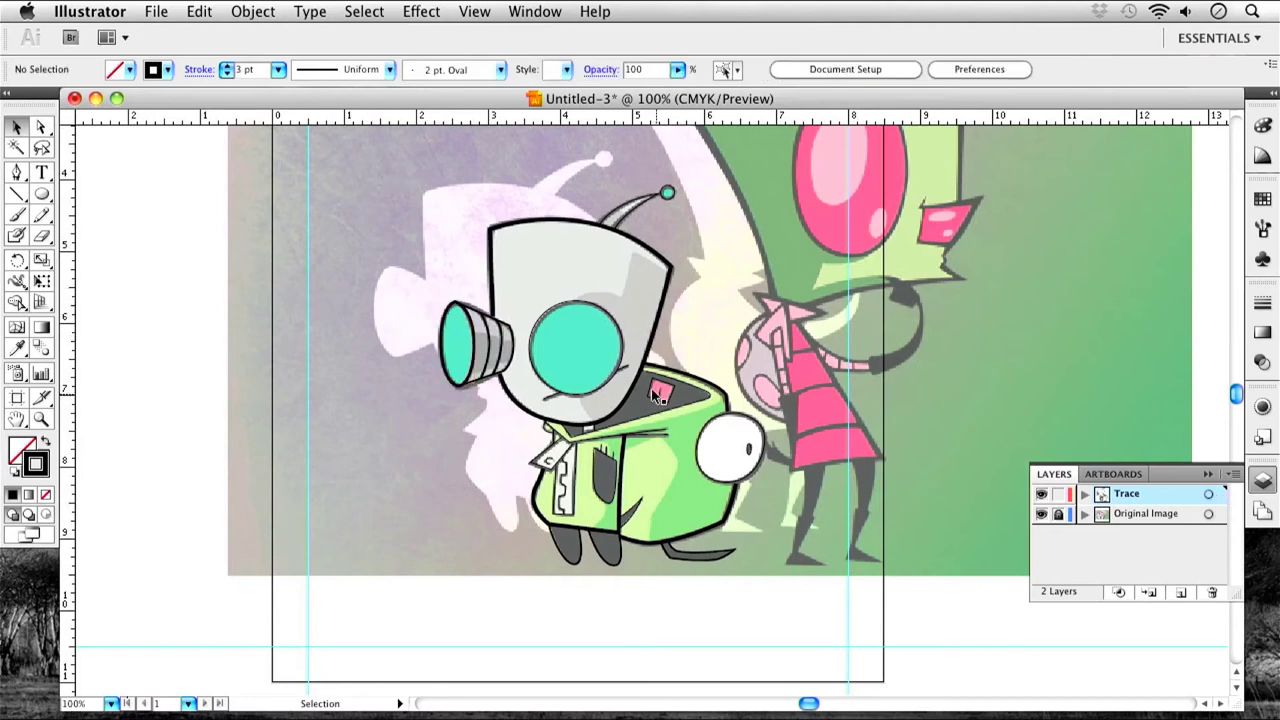
Set the stroke weight of the robot's large round eye to 4 pt and deselect it.
click(552, 307)
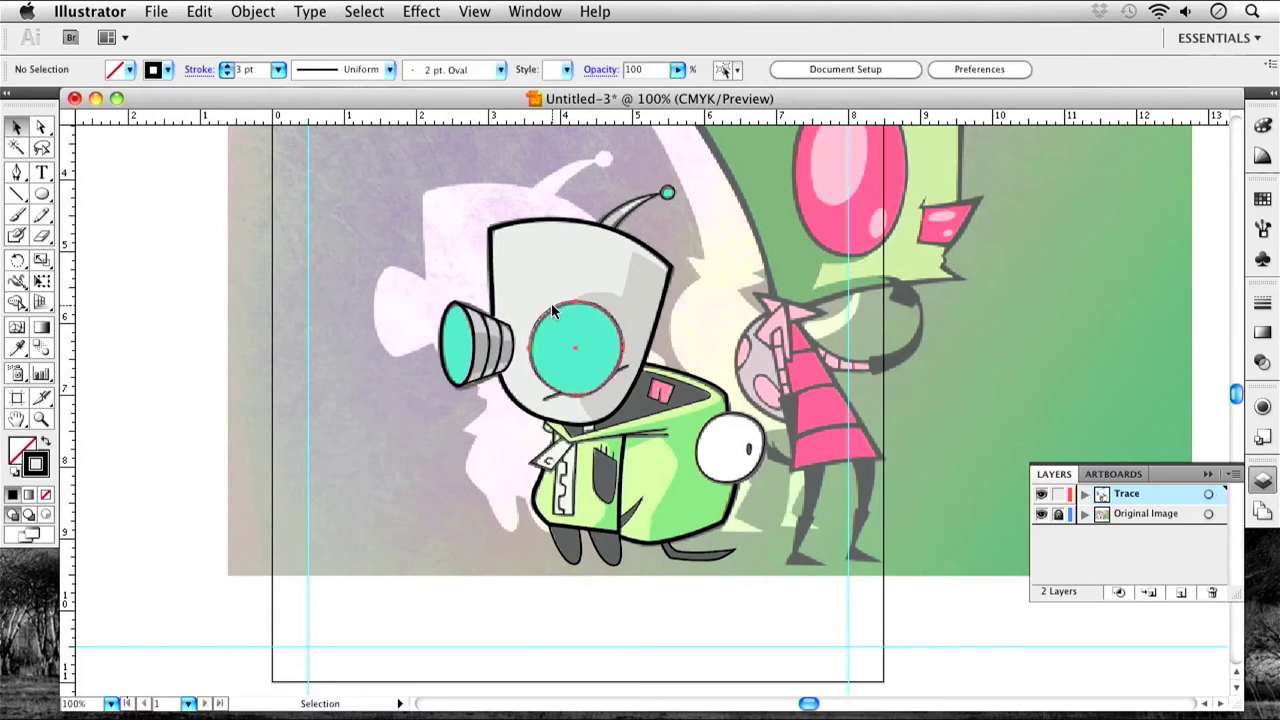
click(227, 66)
click(227, 66)
click(227, 66)
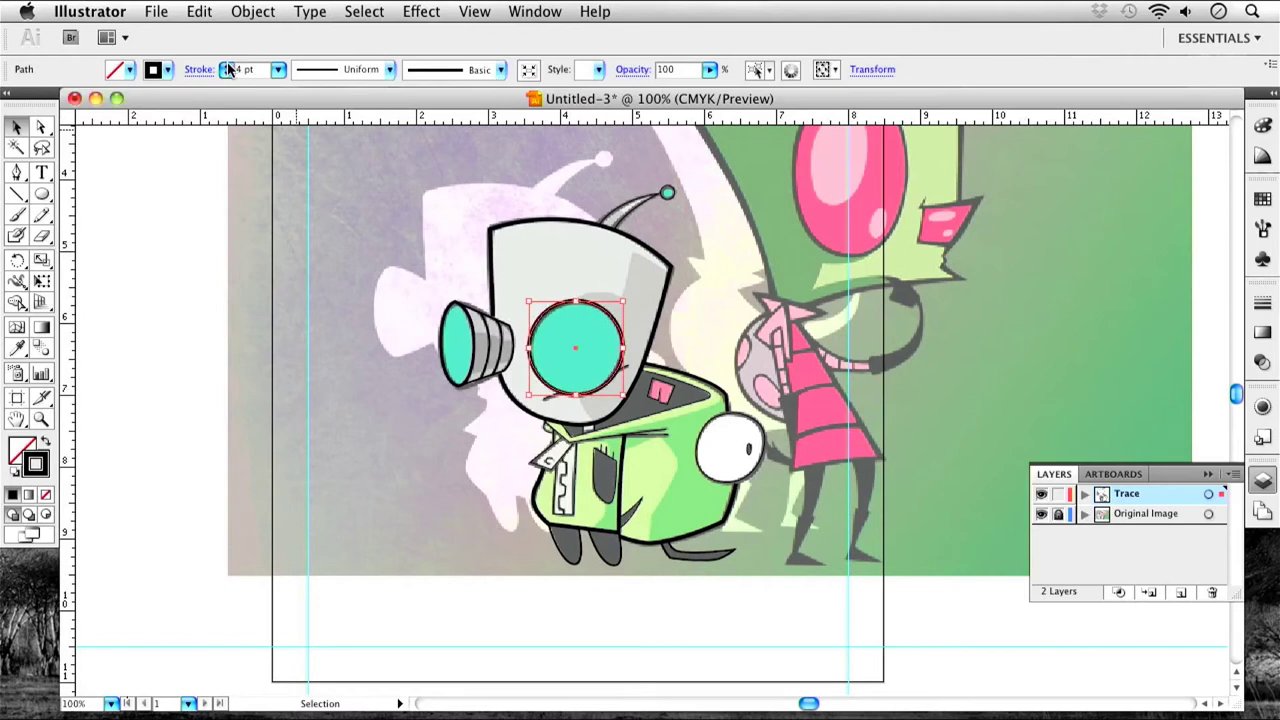
click(380, 278)
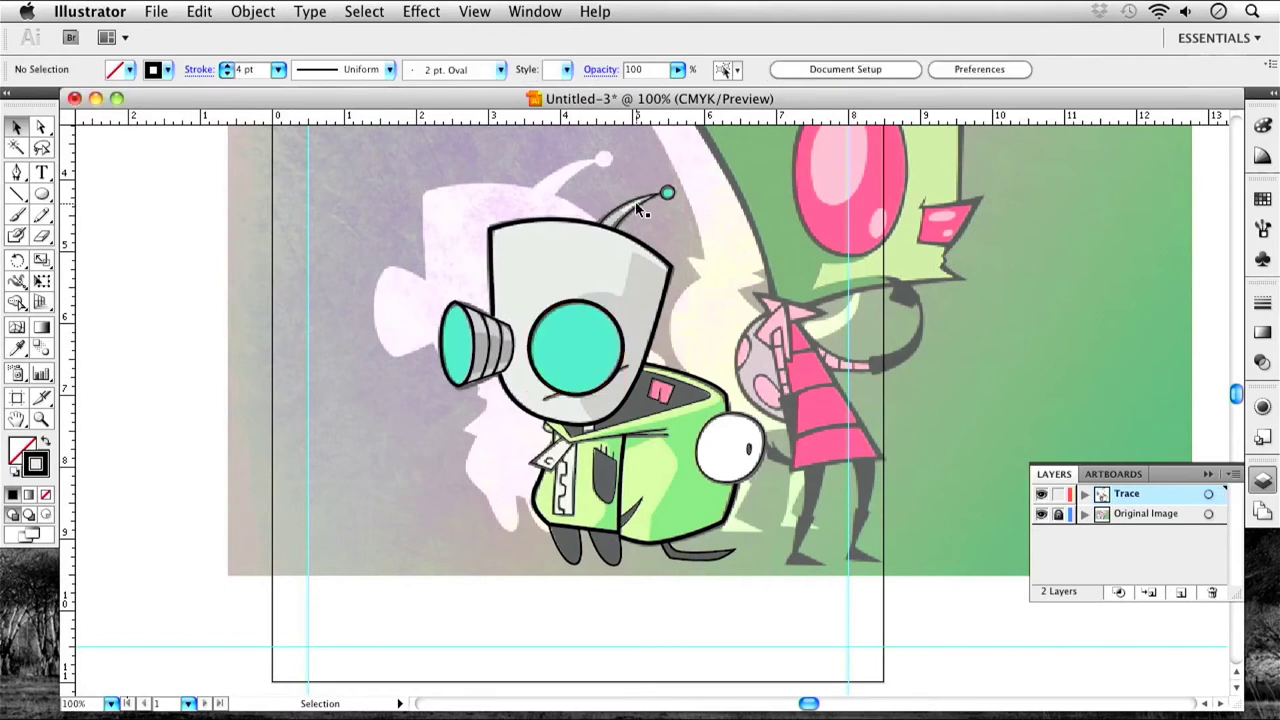
Set the stroke weight of the antenna and its round tip to 3 pt together, then deselect them.
click(635, 198)
shift+click(670, 188)
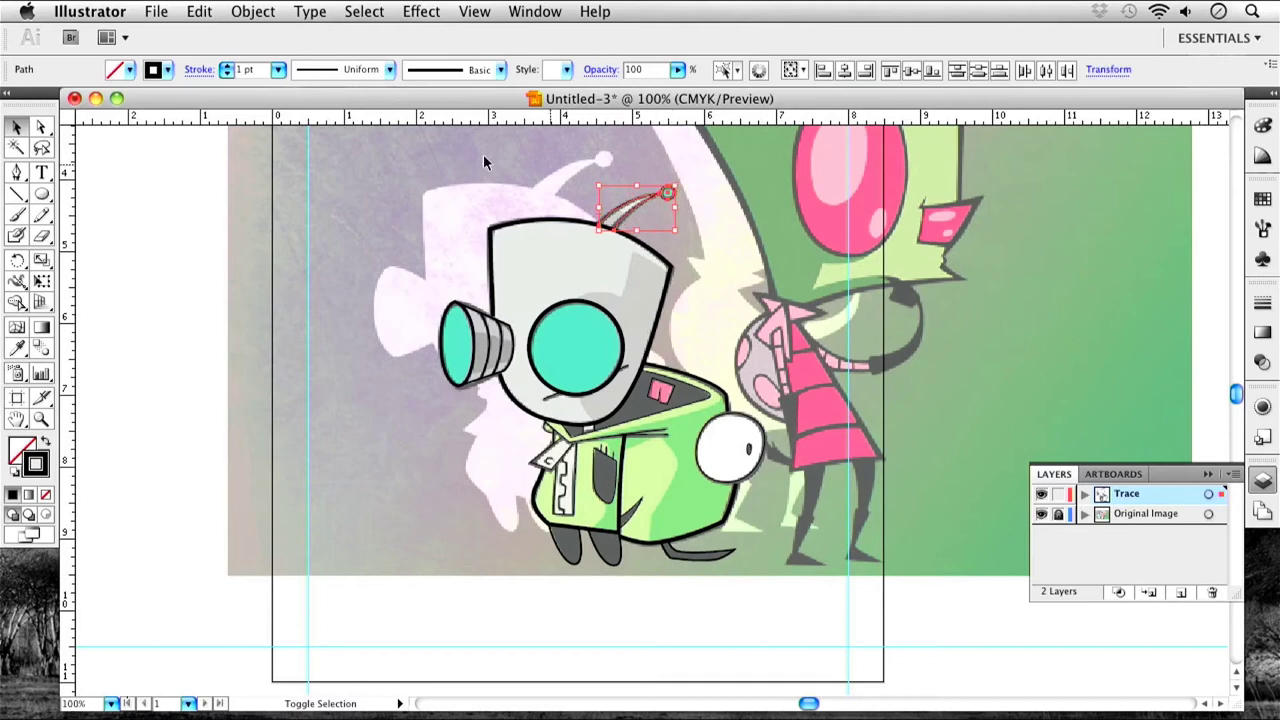
click(227, 65)
click(227, 65)
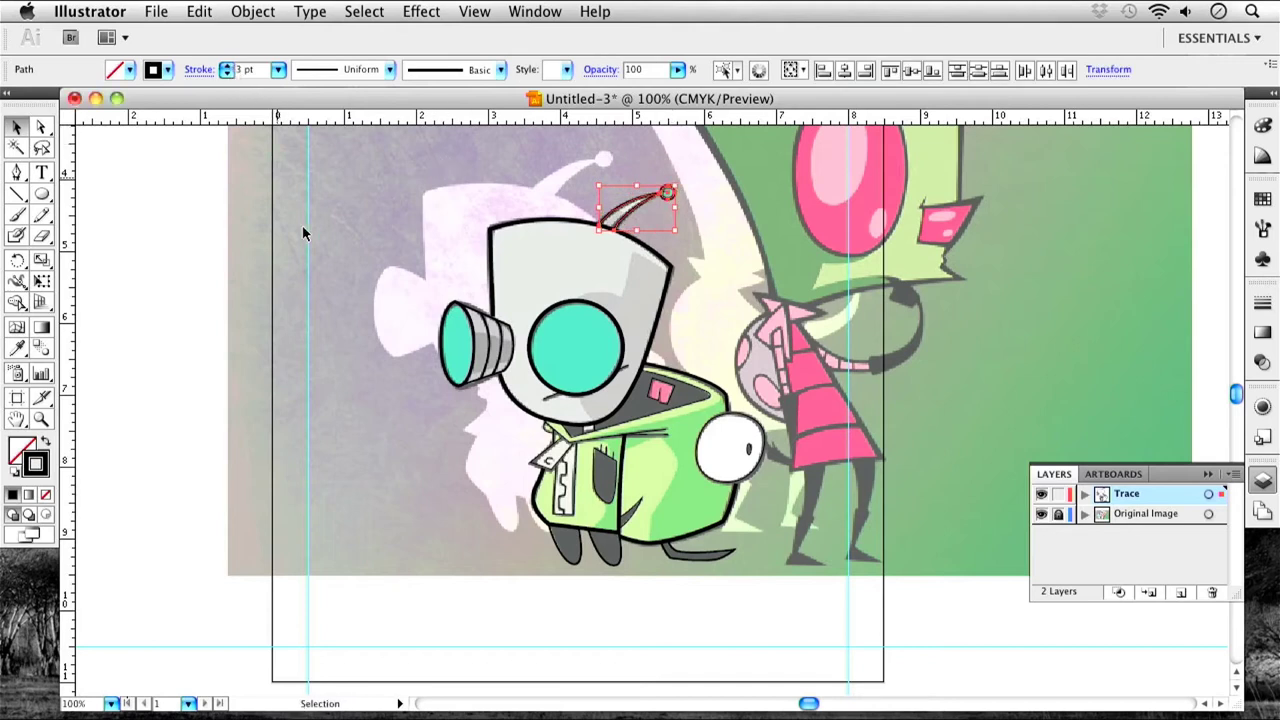
click(383, 262)
Hide the Original Image layer and inspect the line weights of the traced outlines on their own.
scroll(826, 400, right, 3)
scroll(826, 400, down, 1)
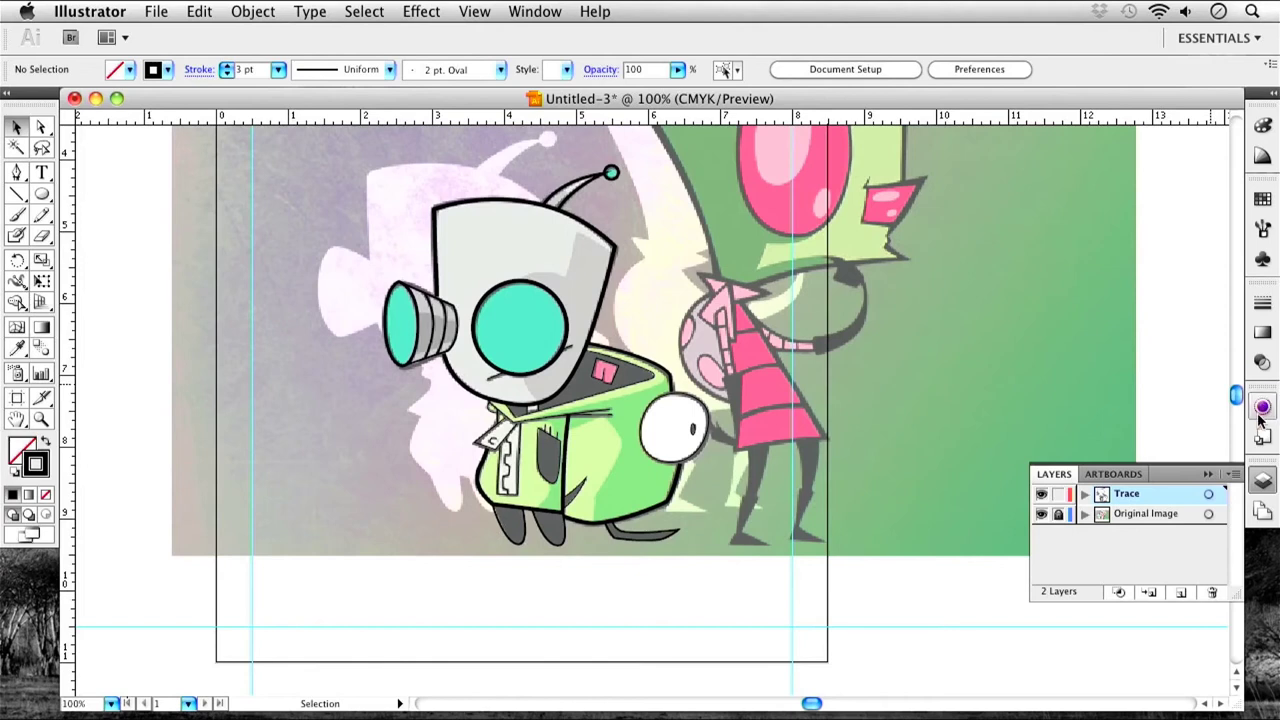
click(1041, 515)
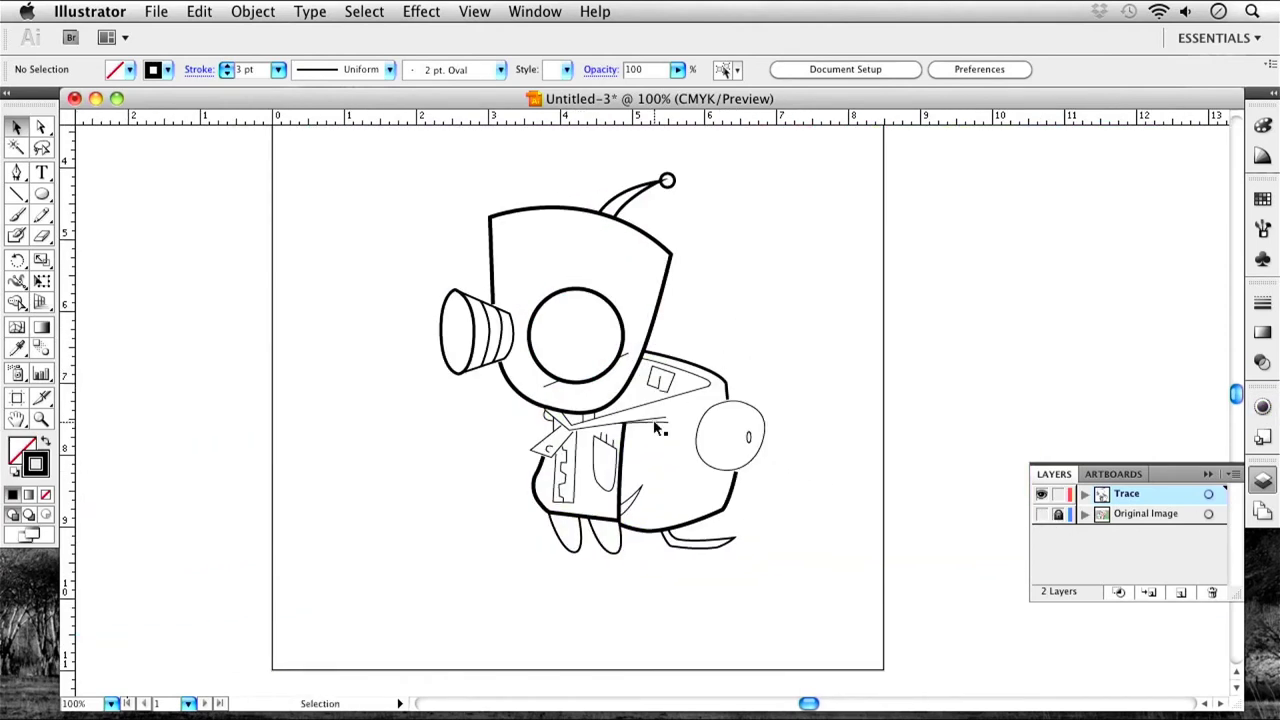
key(super+equal)
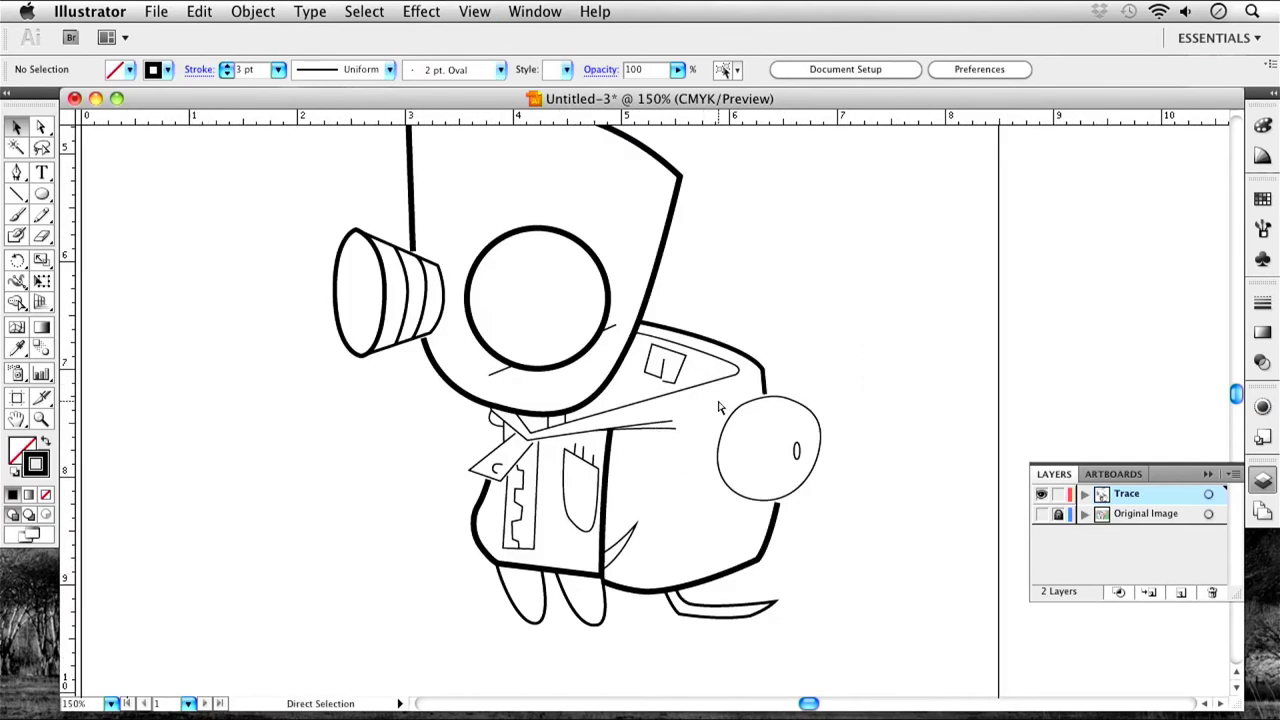
key(super+minus)
drag(513, 303, 603, 338)
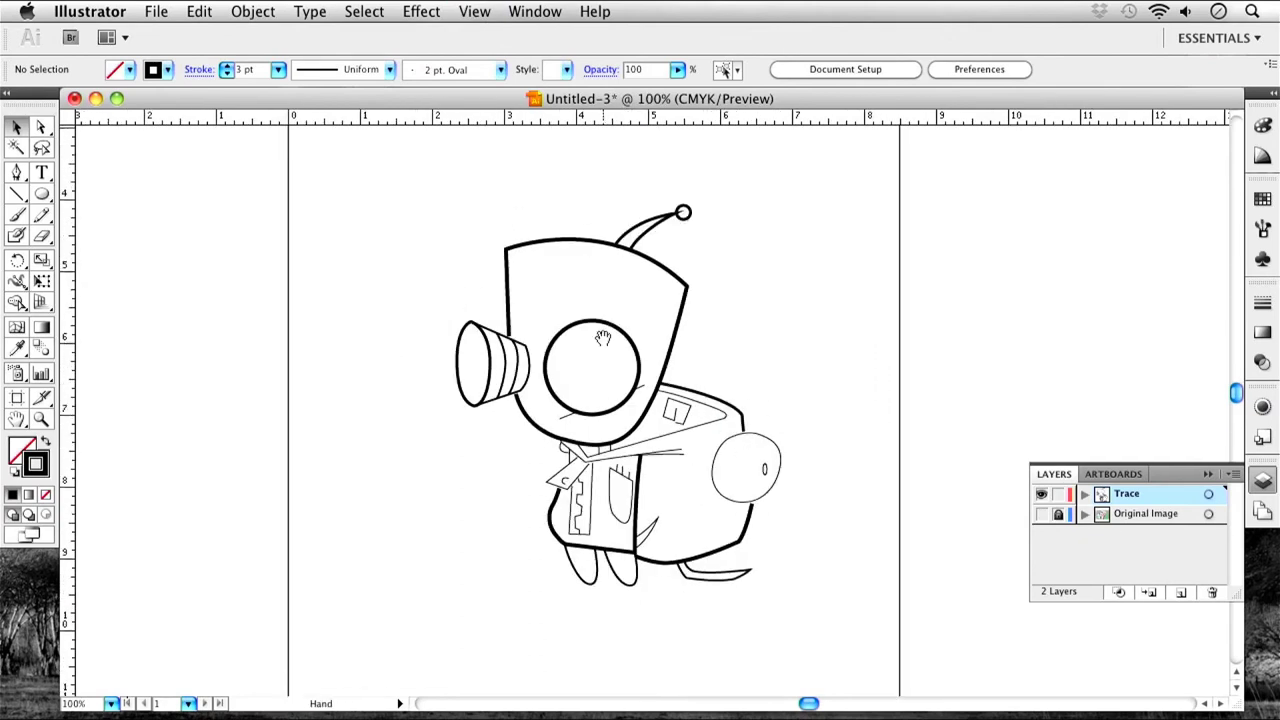
Set the stroke weight of the protruding eye's outer cone outline to 3 pt and deselect it.
click(488, 333)
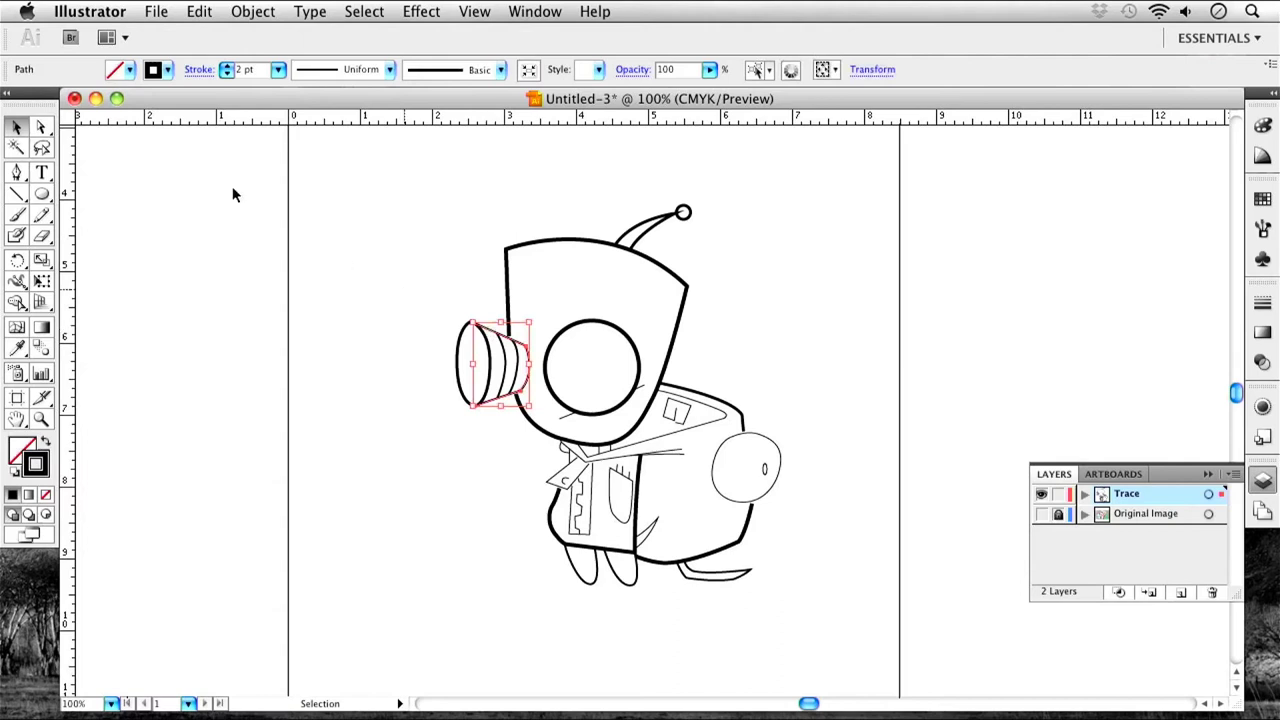
click(227, 65)
key(shift+super+a)
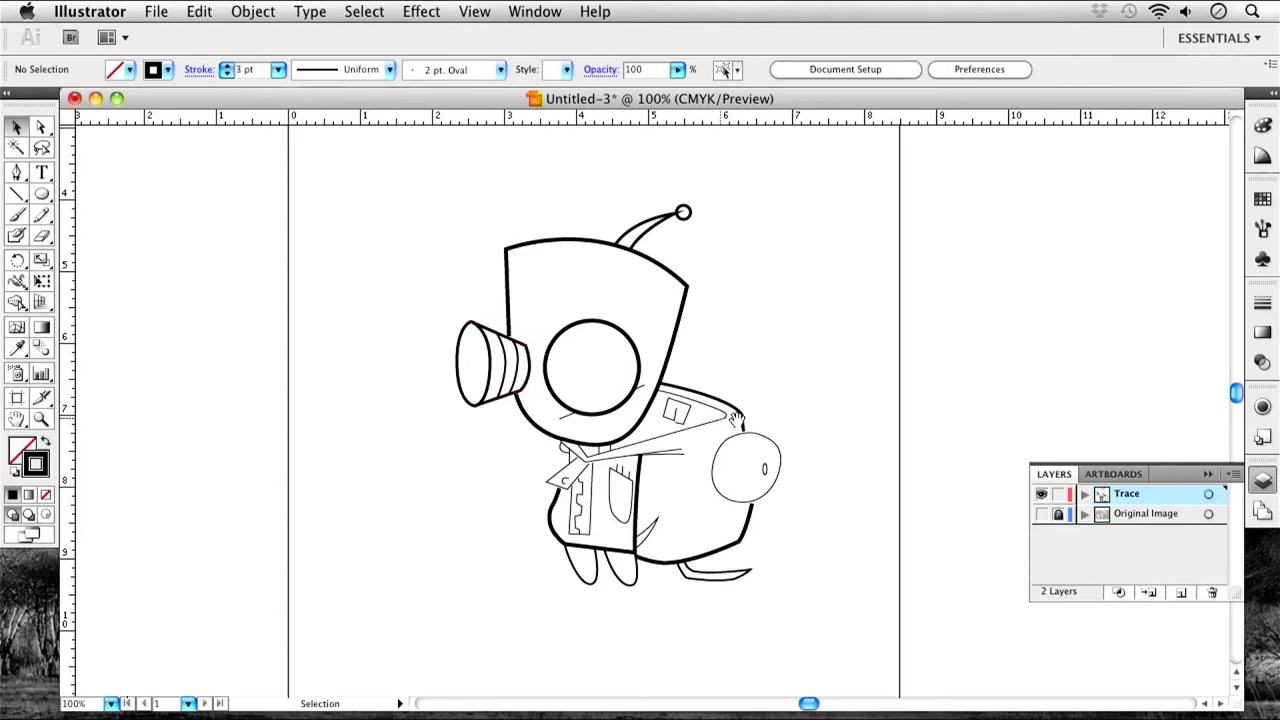
Set the stroke weight of the large round eye on the suit's hood to 4 pt and deselect it.
drag(762, 424, 745, 372)
click(745, 387)
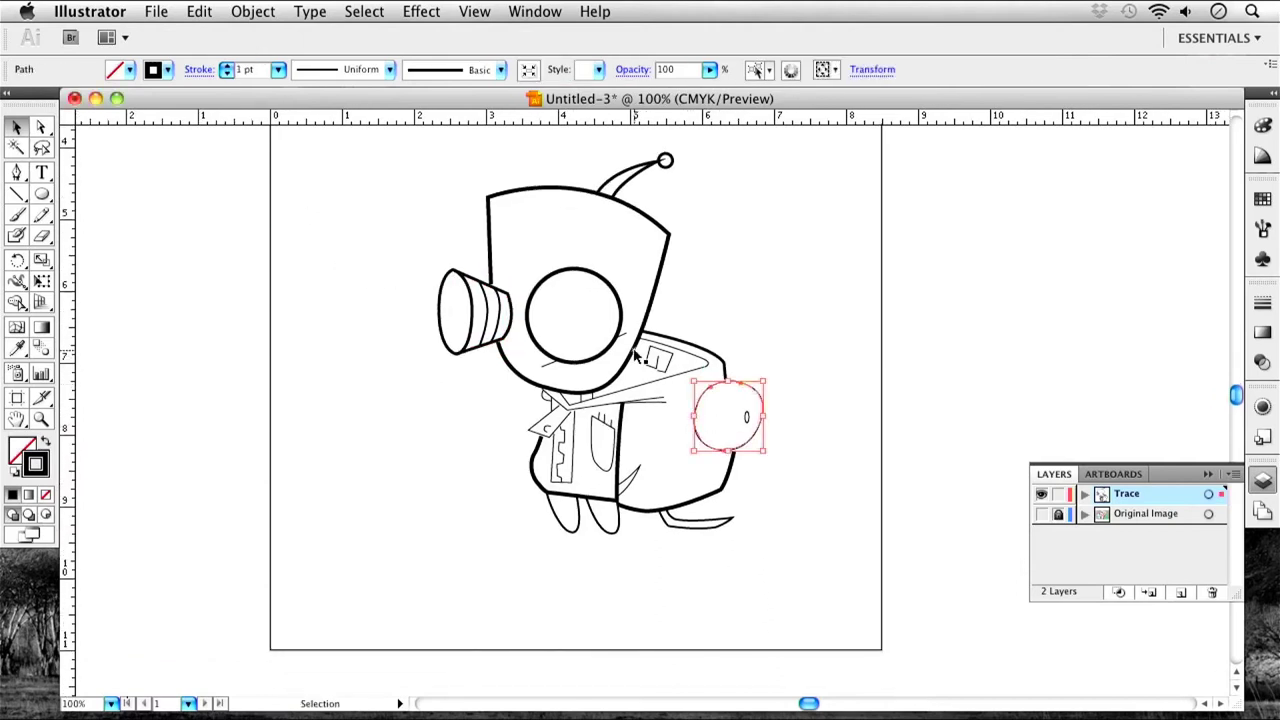
click(227, 65)
click(227, 65)
click(227, 65)
click(875, 400)
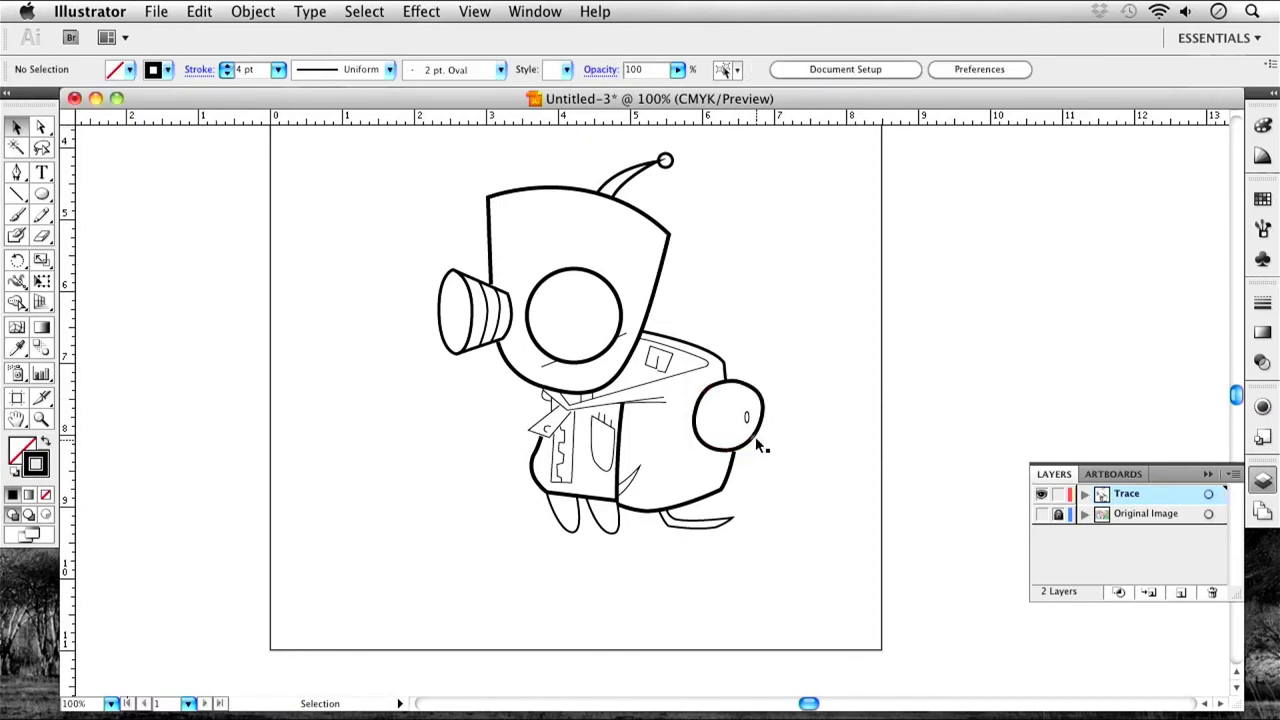
Reduce the outlines of the hood's round eye and the robot's large round eye to 3 pt each.
click(755, 436)
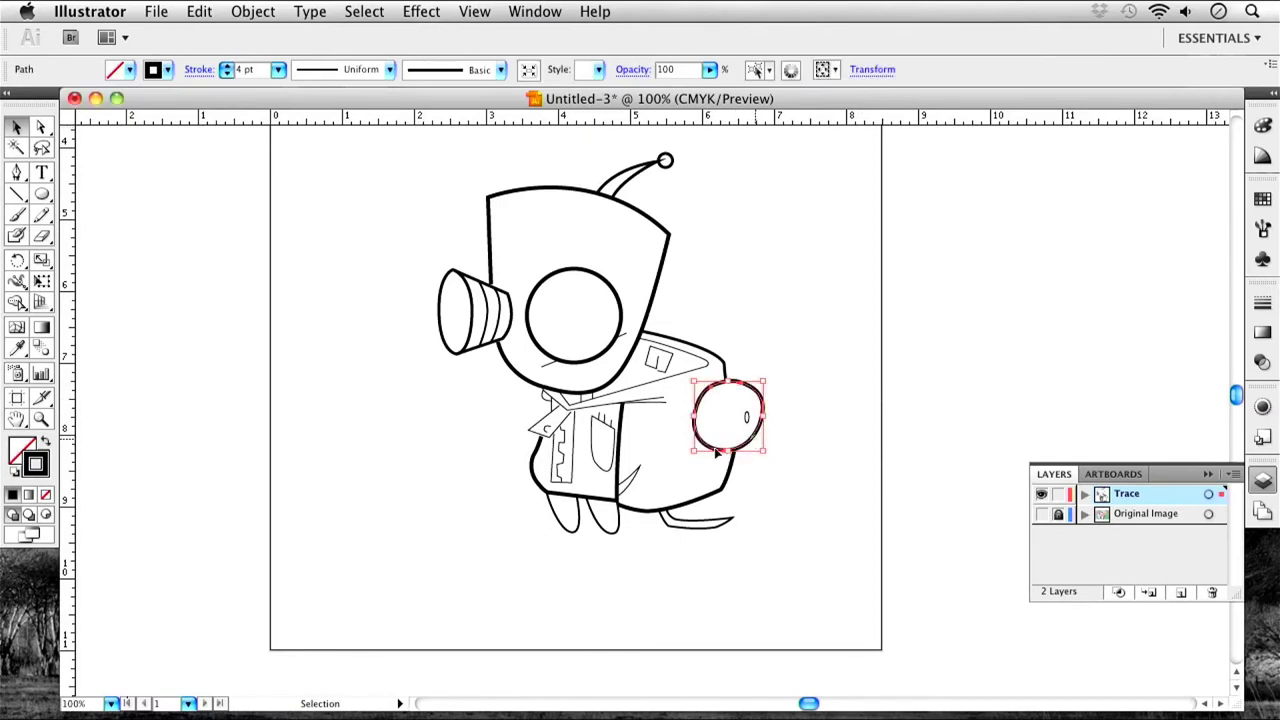
click(227, 74)
click(375, 377)
click(538, 352)
click(227, 74)
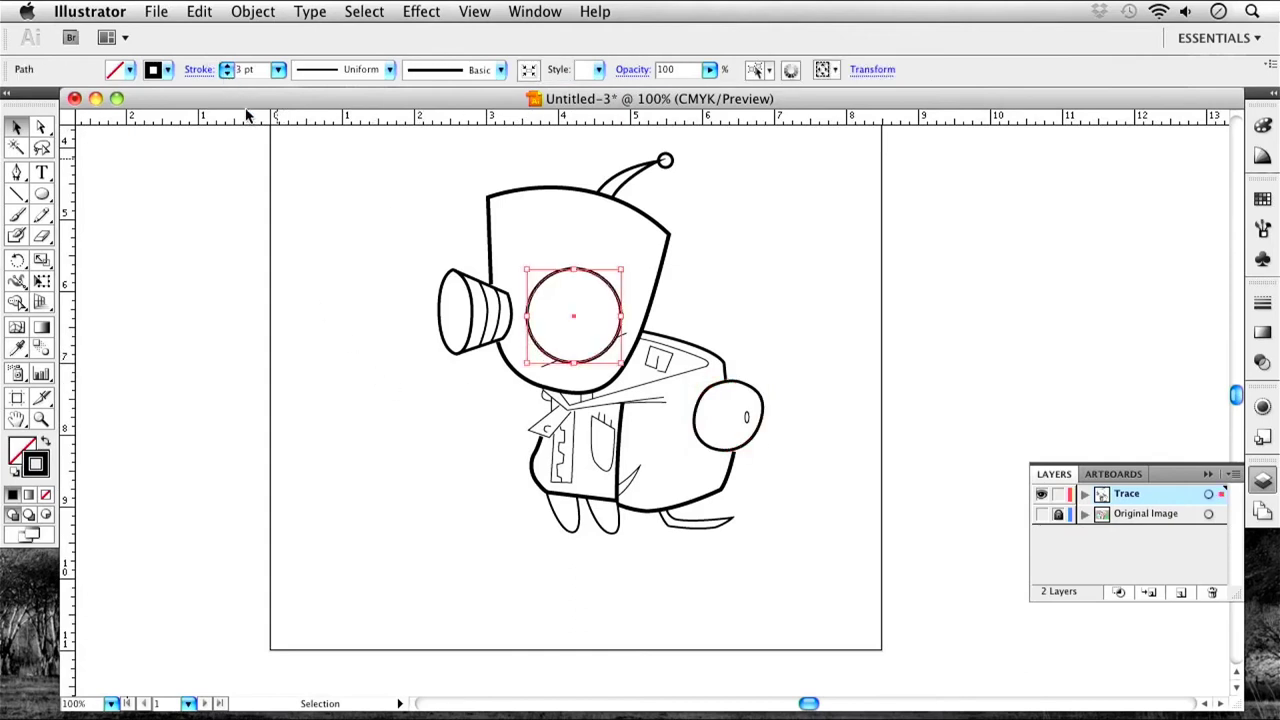
click(314, 250)
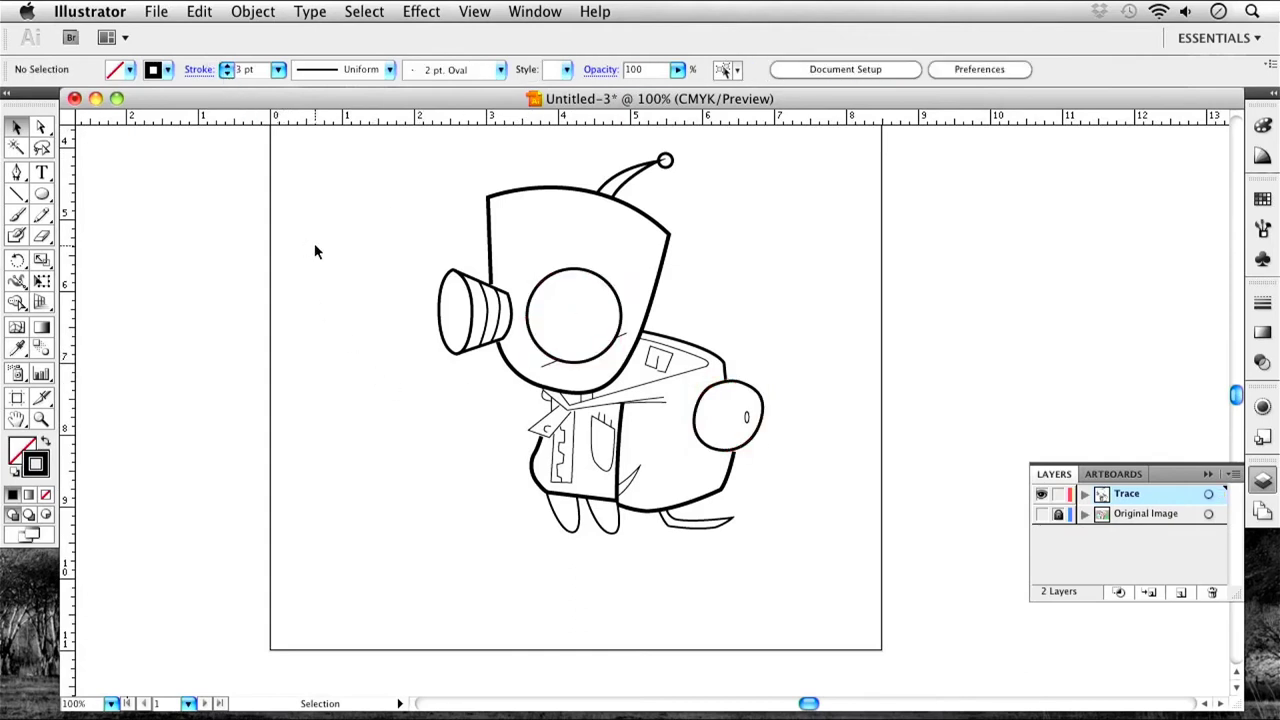
Compare the traced outlines with and without the Original Image layer, leaving that layer hidden.
click(1042, 514)
click(1042, 514)
click(1042, 514)
click(1042, 514)
scroll(630, 322, up, 2)
scroll(630, 322, left, 2)
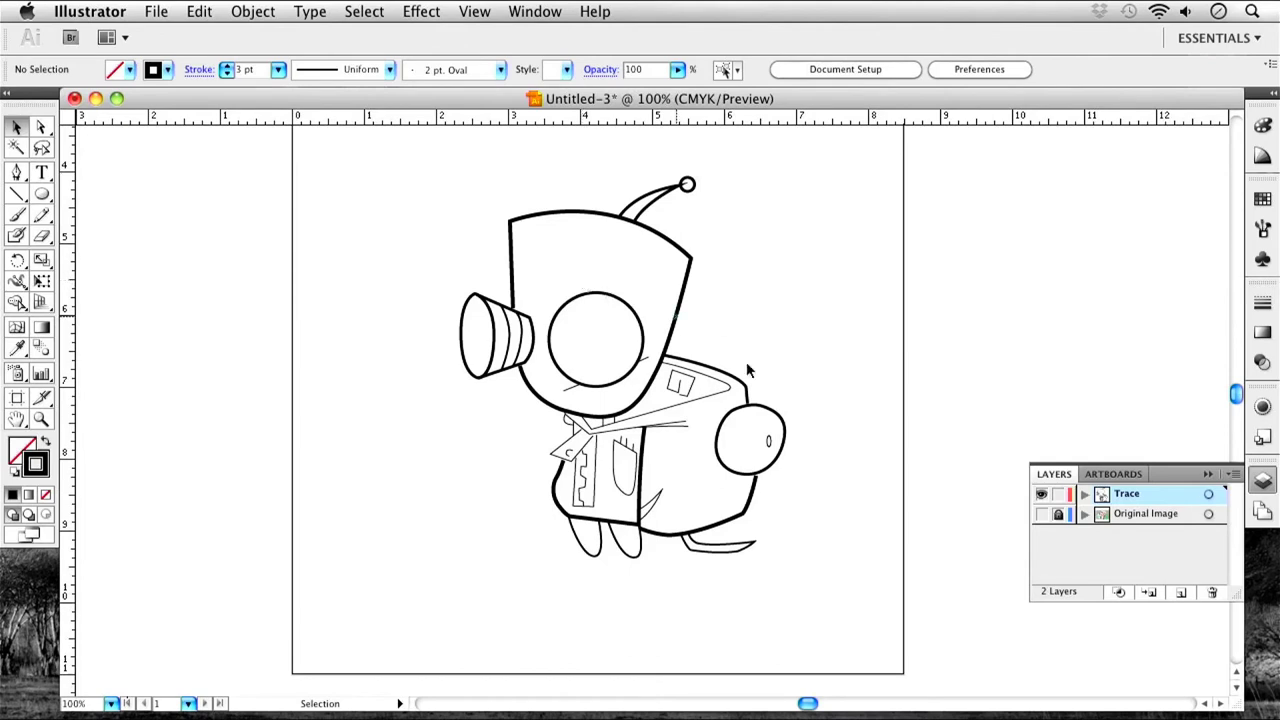
Set the stroke weight of the small pupil inside the hood's round eye to 3 pt and deselect it.
click(777, 447)
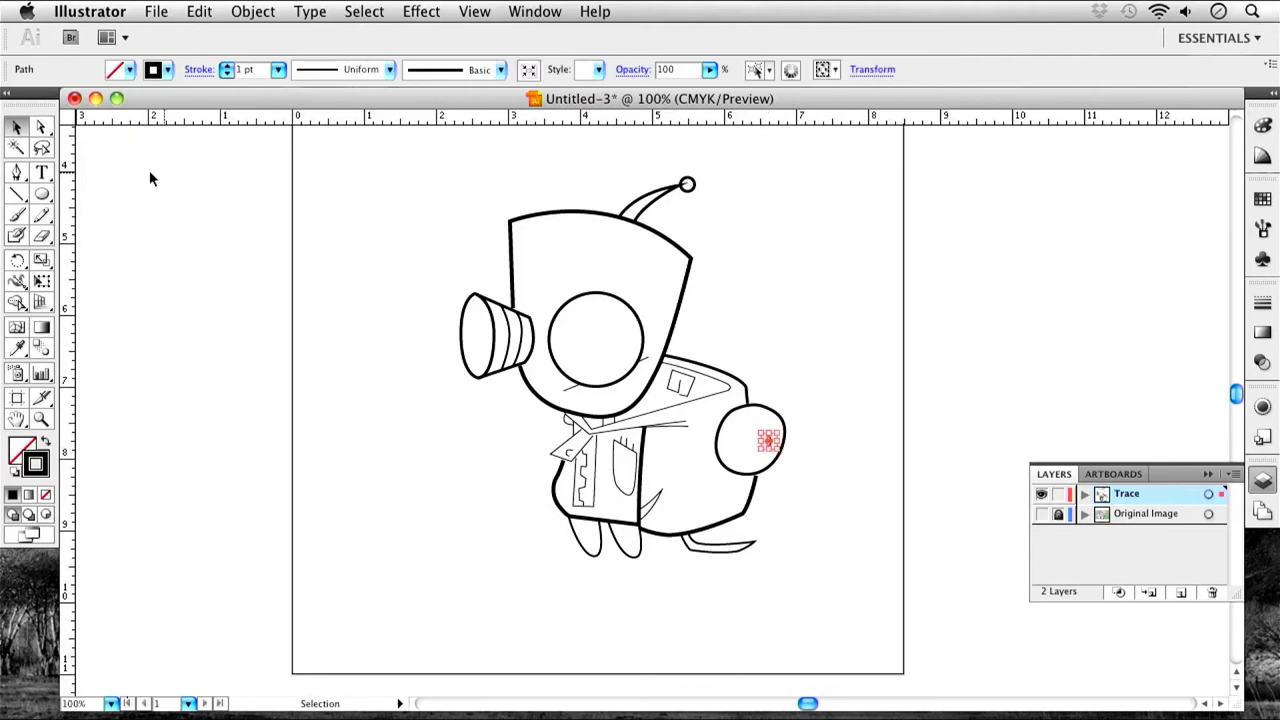
click(226, 65)
click(226, 65)
click(862, 397)
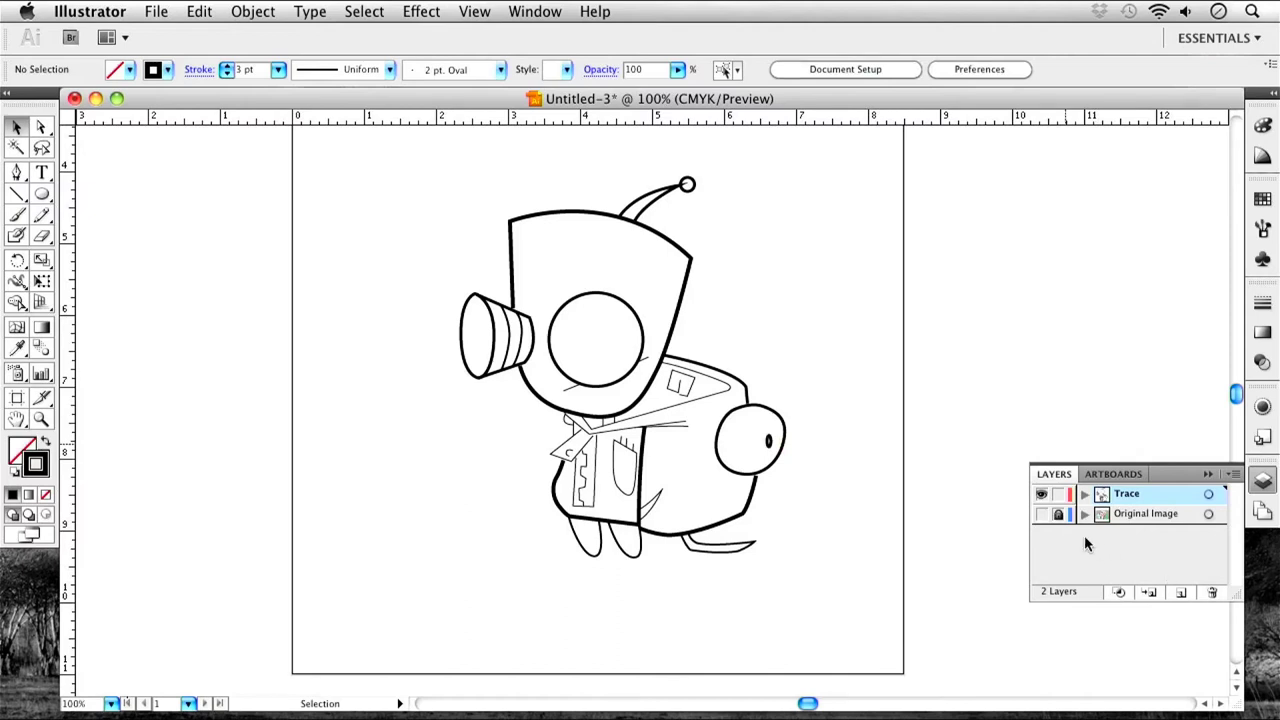
Show the Original Image layer again and set both short mouth lines below the robot's round eye to 3 pt.
click(1041, 515)
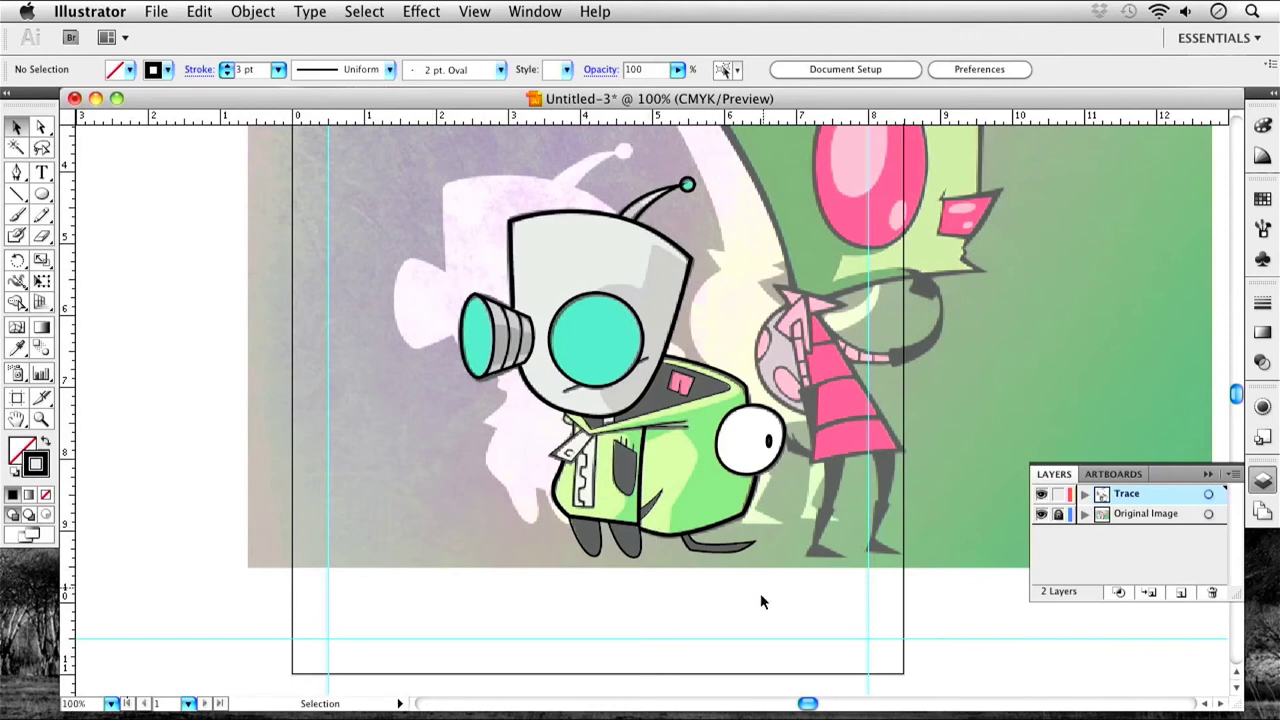
click(570, 391)
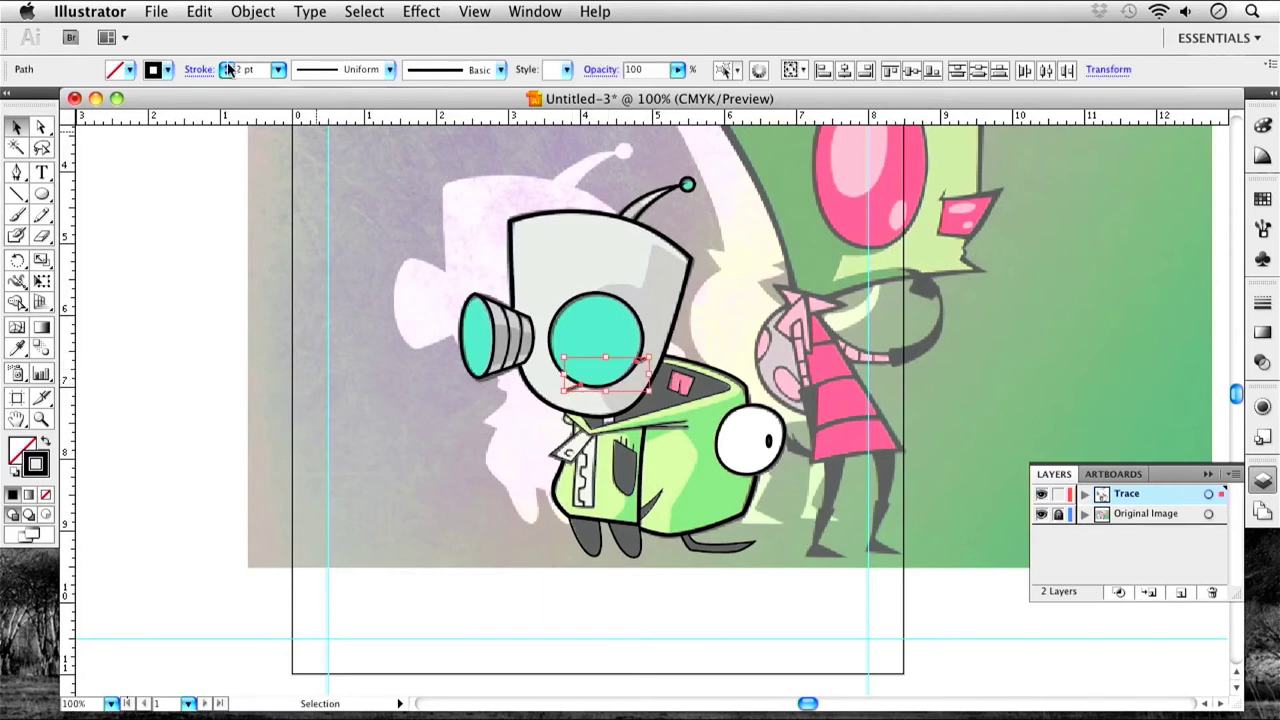
click(336, 277)
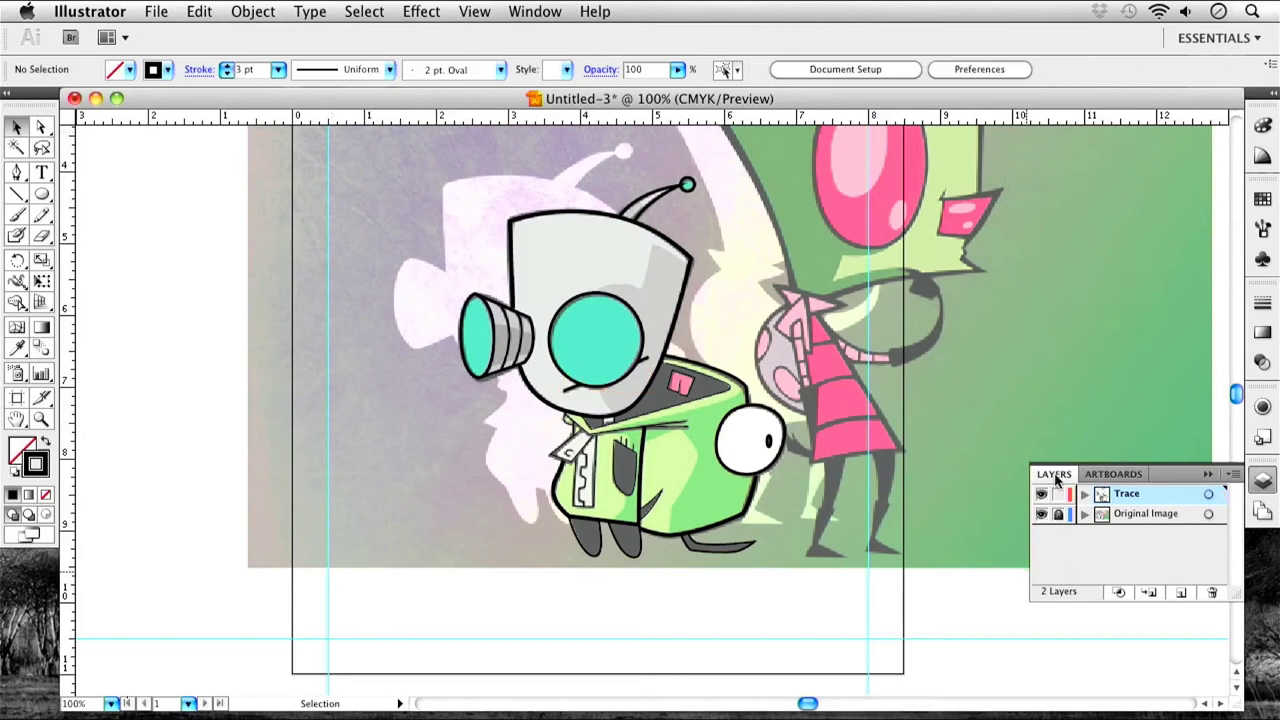
Check the tracing without the Original Image layer, show that layer again, and lock the Trace layer.
click(1041, 514)
click(1041, 514)
click(1060, 495)
Save the document to the Desktop as "trace gir.ai" in Adobe Illustrator format with the Illustrator CS5 options.
key(super+s)
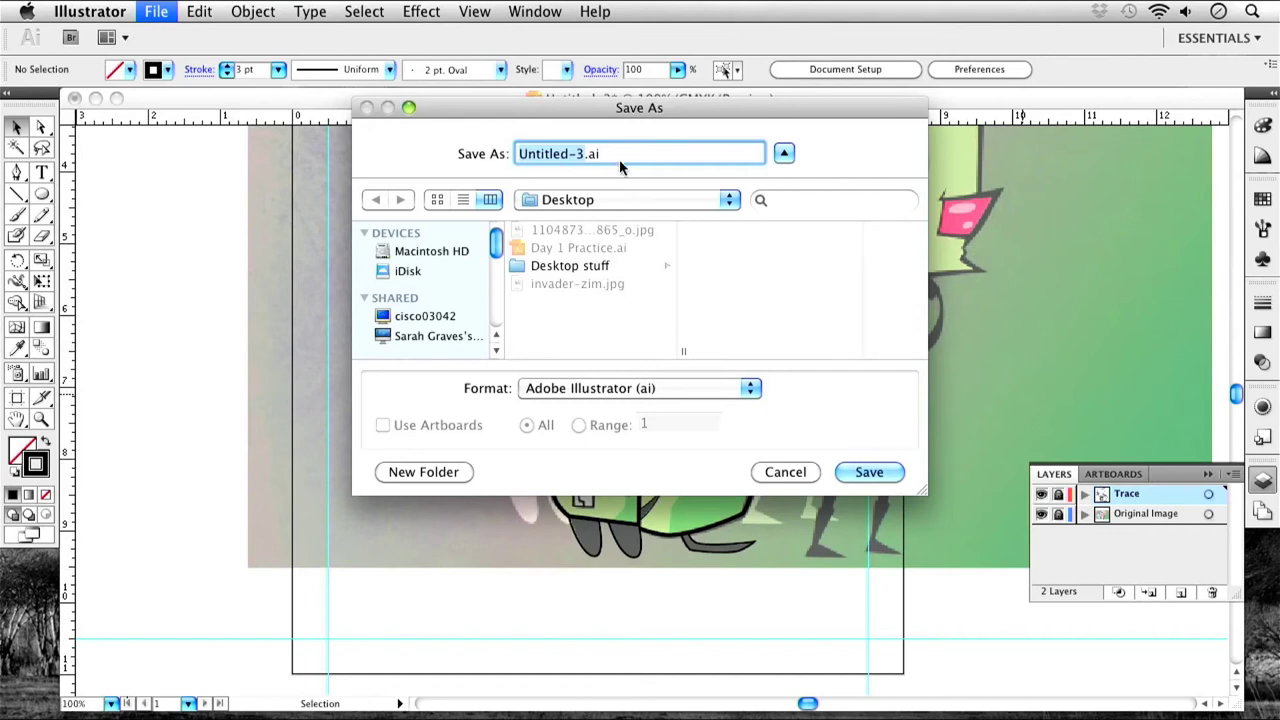
text(trace )
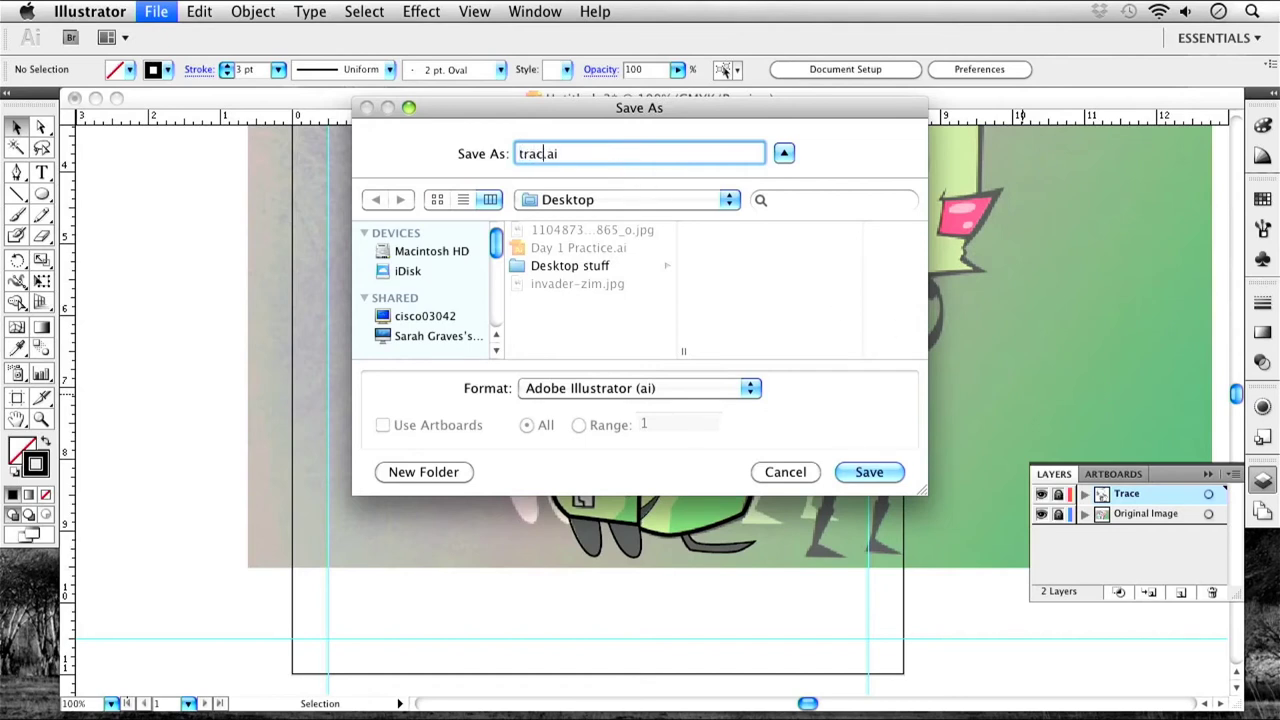
text(gir)
click(866, 474)
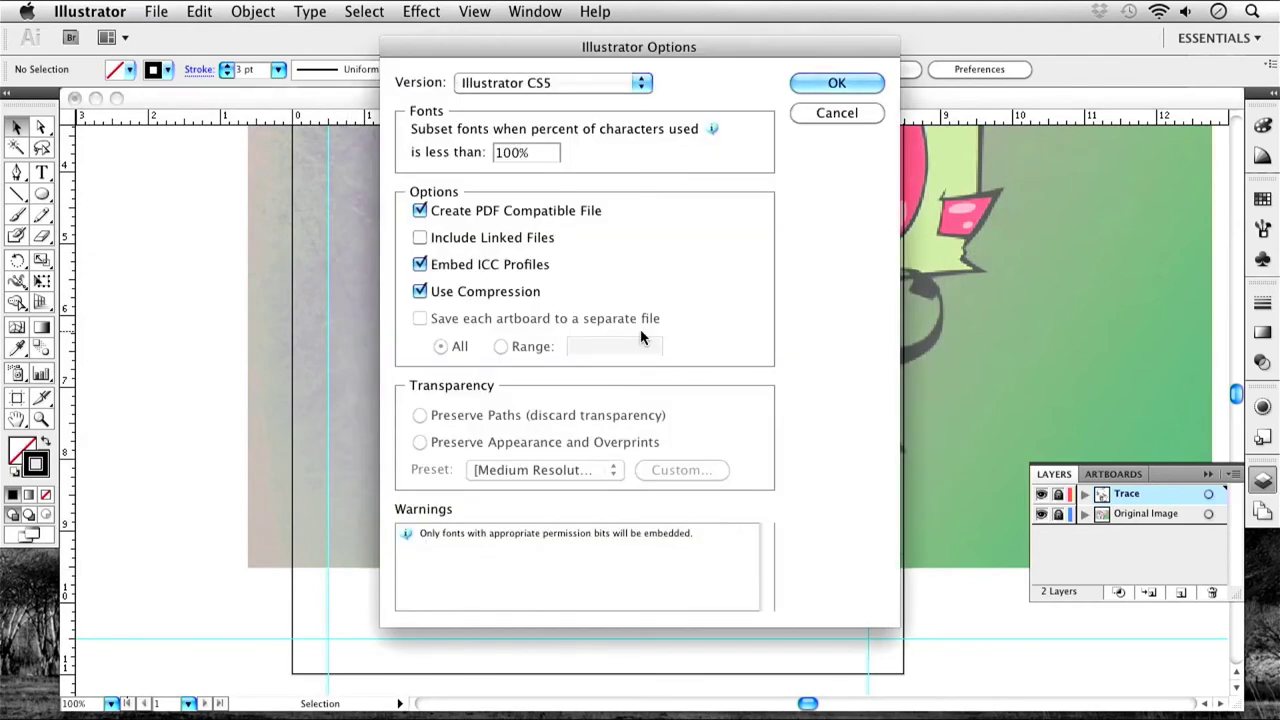
click(838, 85)
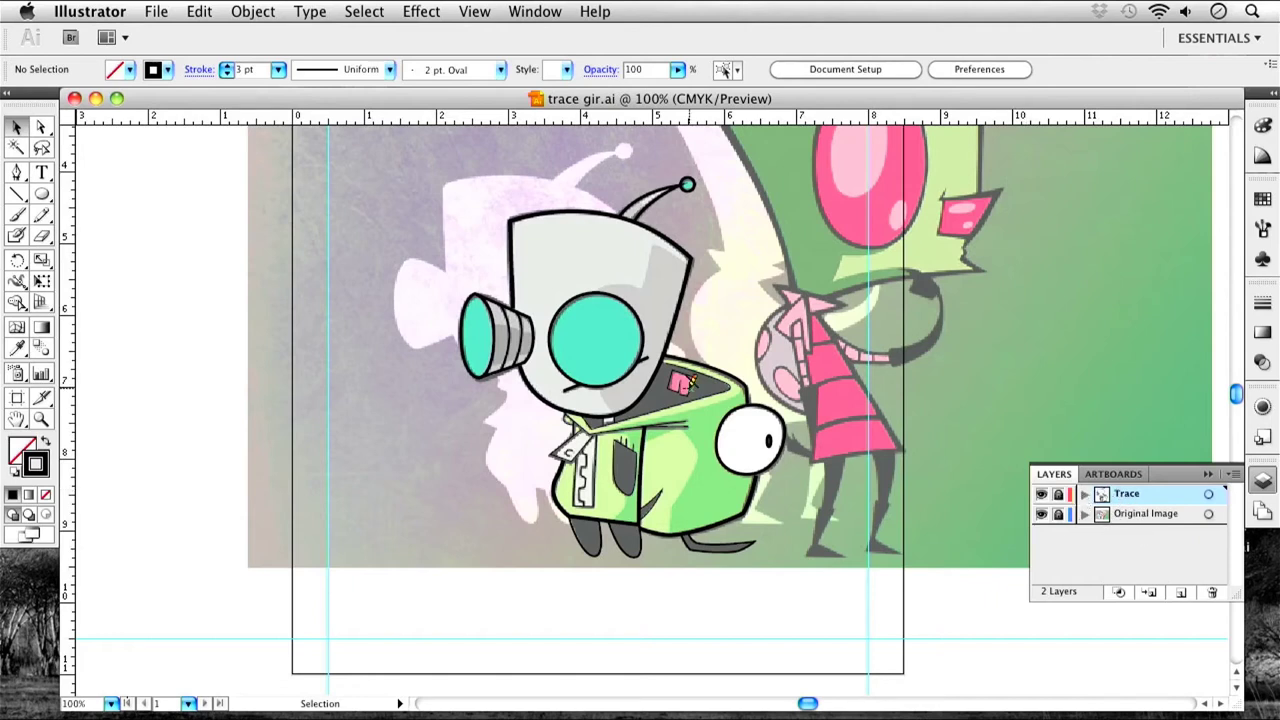
Check the tracing with the Original Image layer briefly hidden, and create a new layer named "solid black" above the Trace layer.
click(1041, 514)
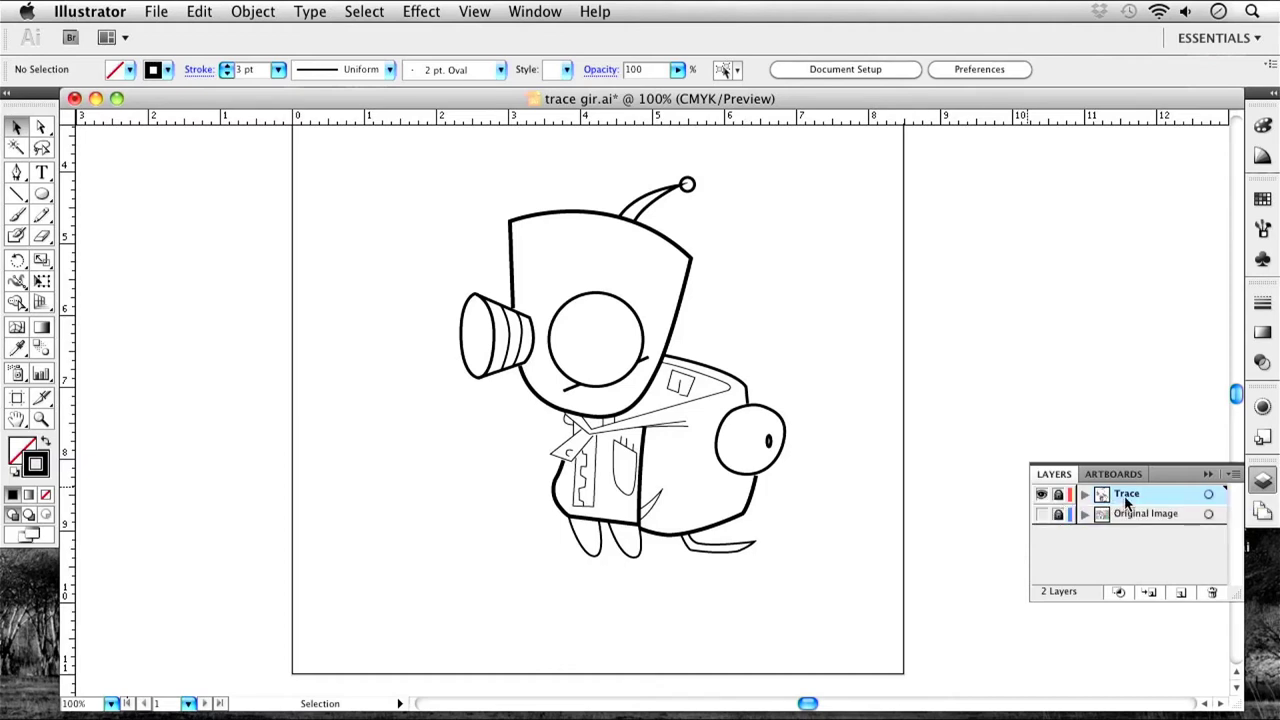
click(1041, 514)
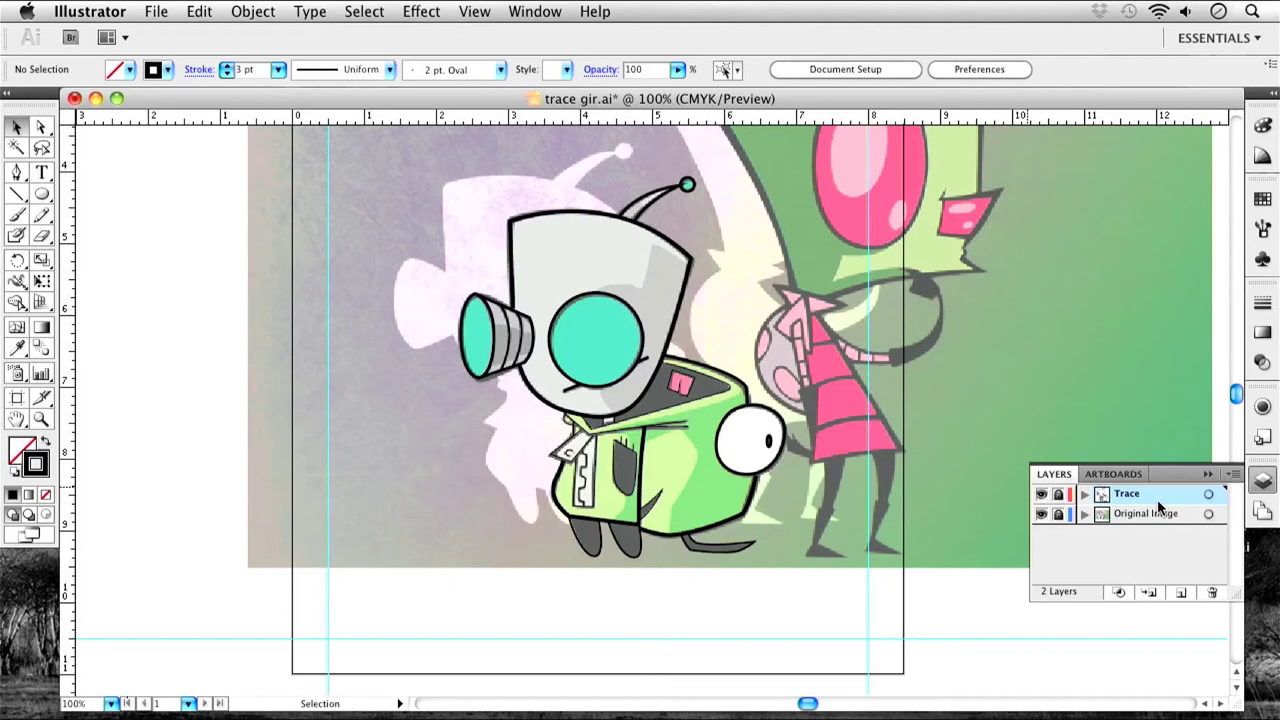
click(1181, 592)
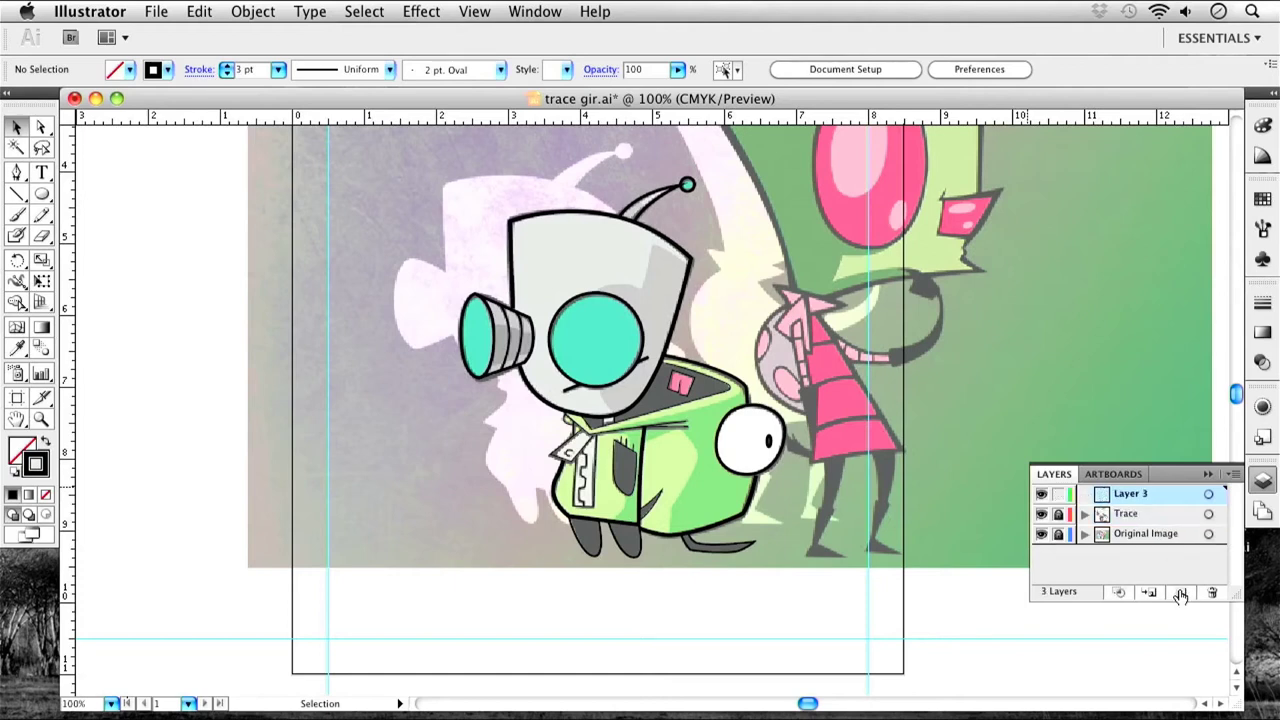
double_click(1135, 502)
drag(536, 214, 466, 210)
text(solid black)
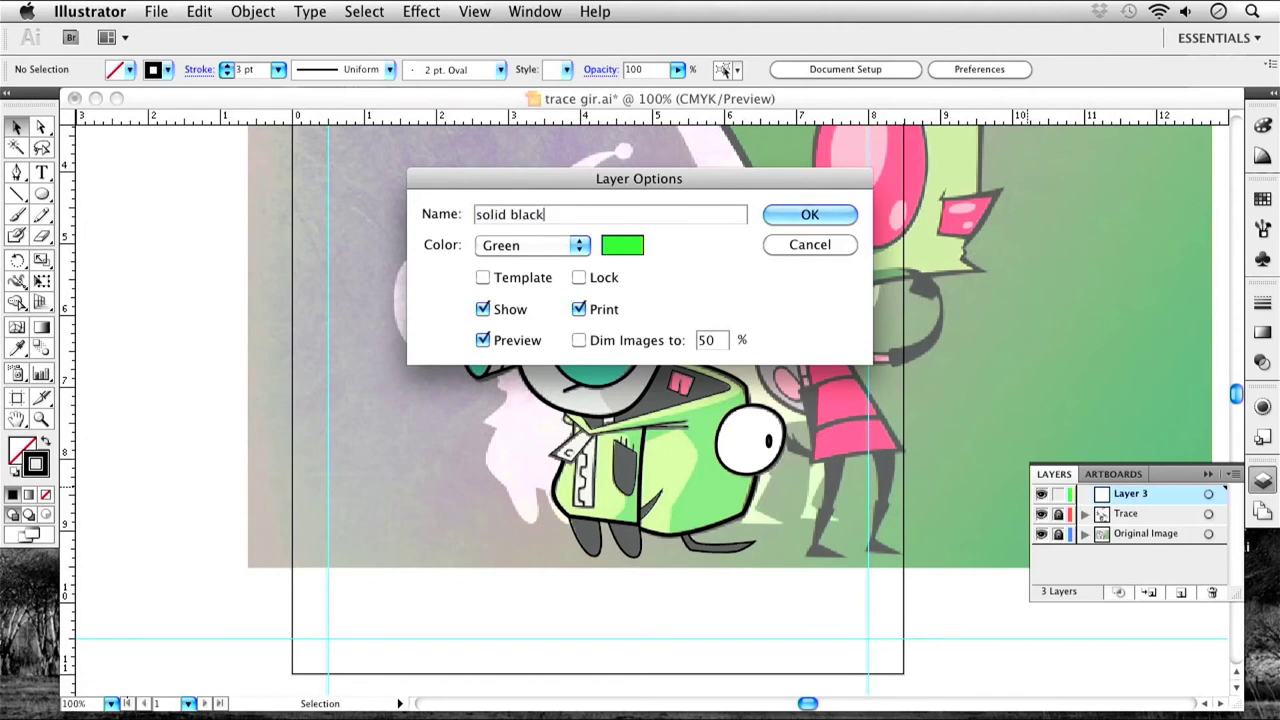
click(797, 213)
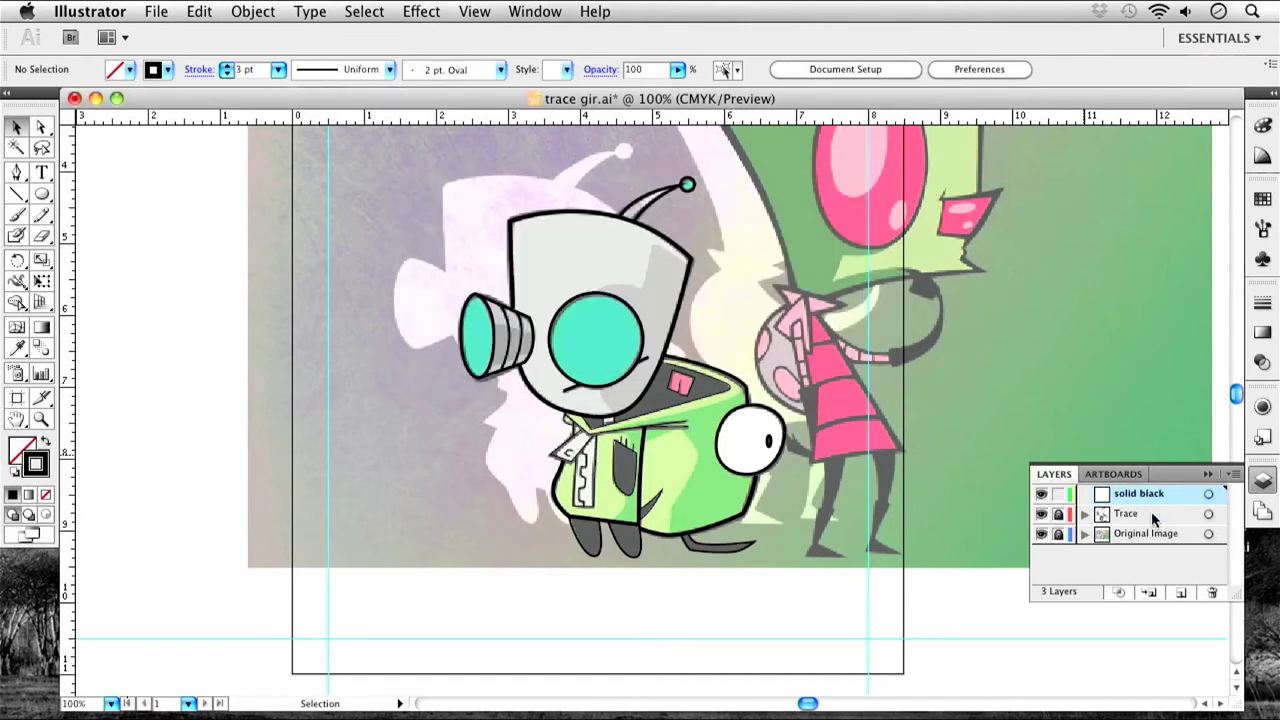
Set the solid black layer's color to Black in its layer options.
double_click(1127, 496)
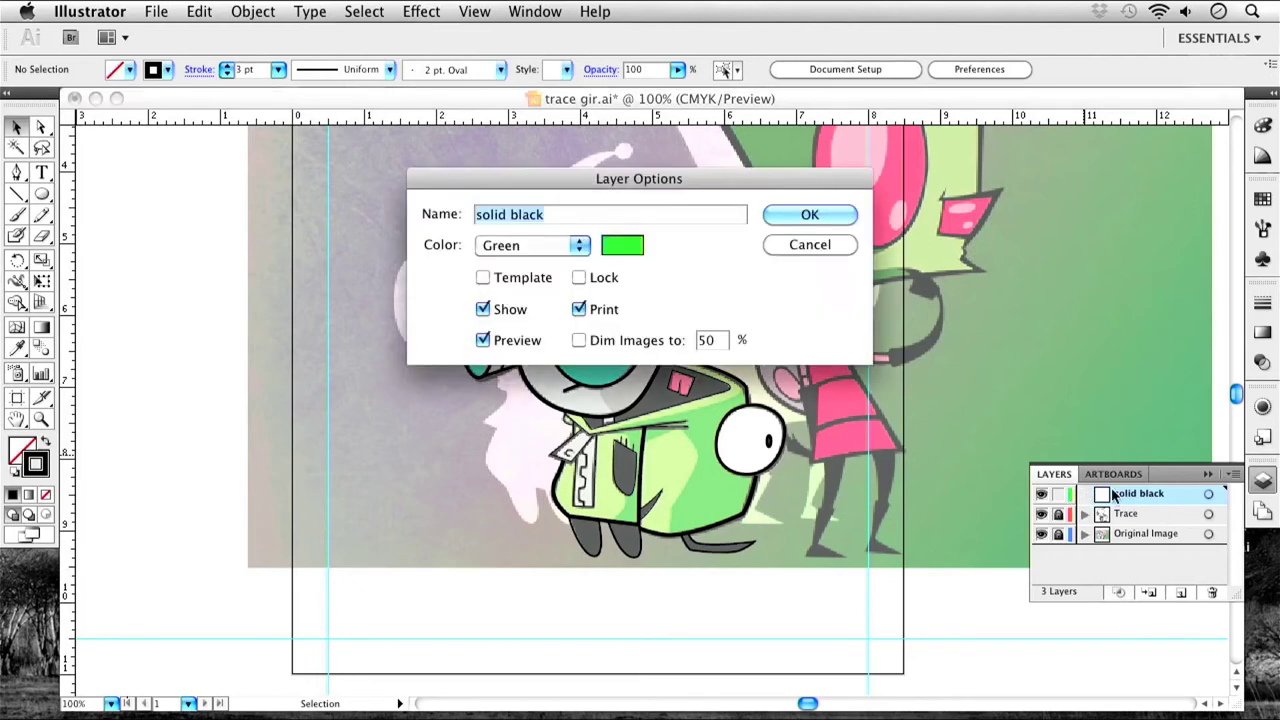
click(577, 250)
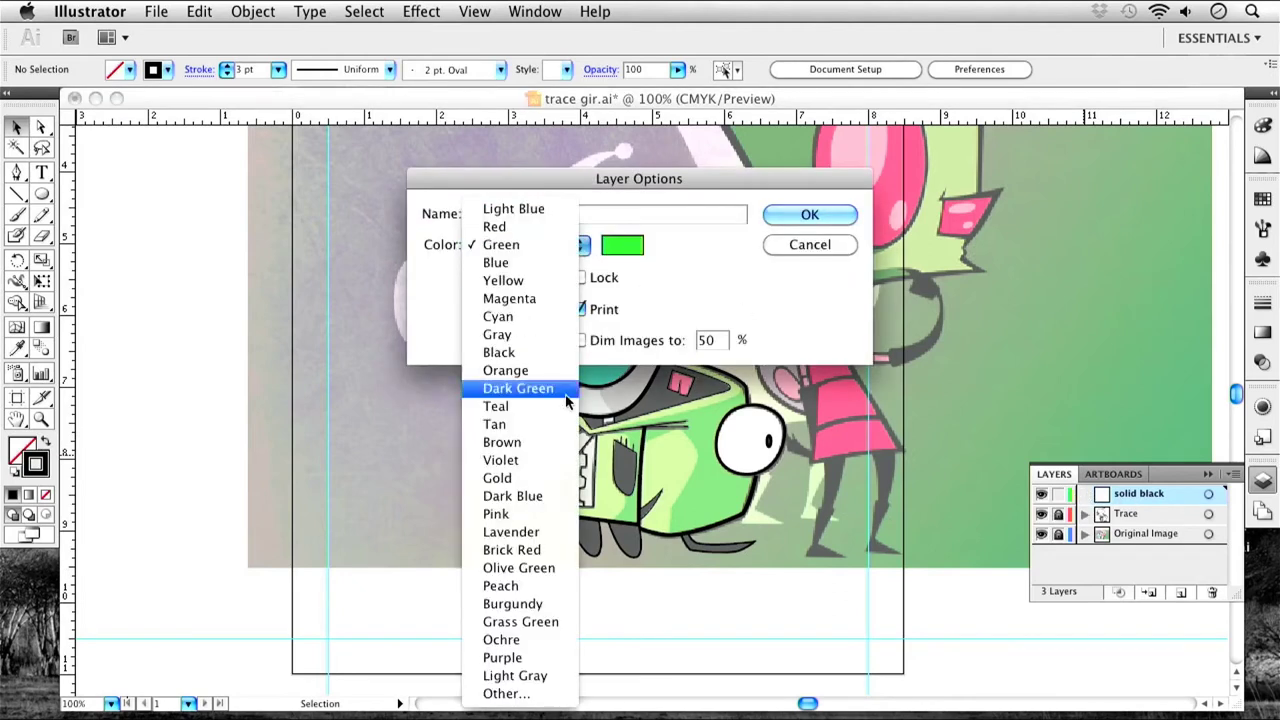
click(530, 354)
click(810, 213)
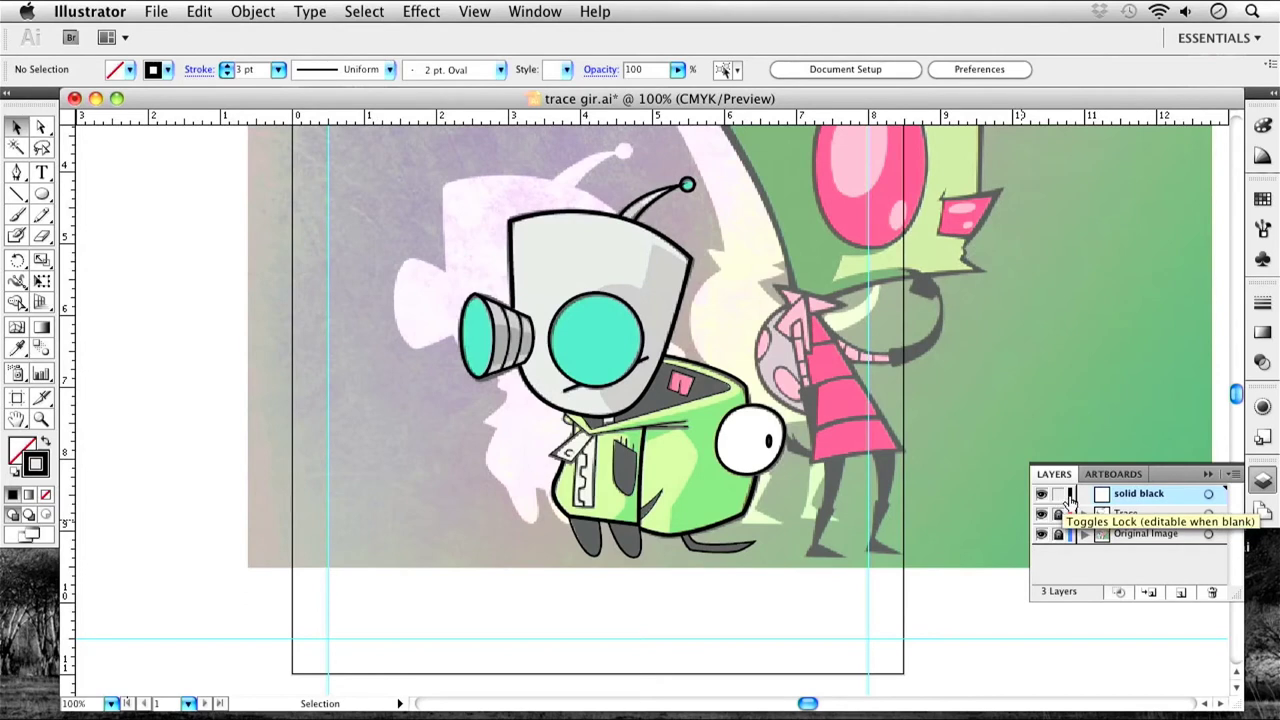
Change the solid black layer's color to Magenta in its layer options.
double_click(1135, 497)
click(585, 248)
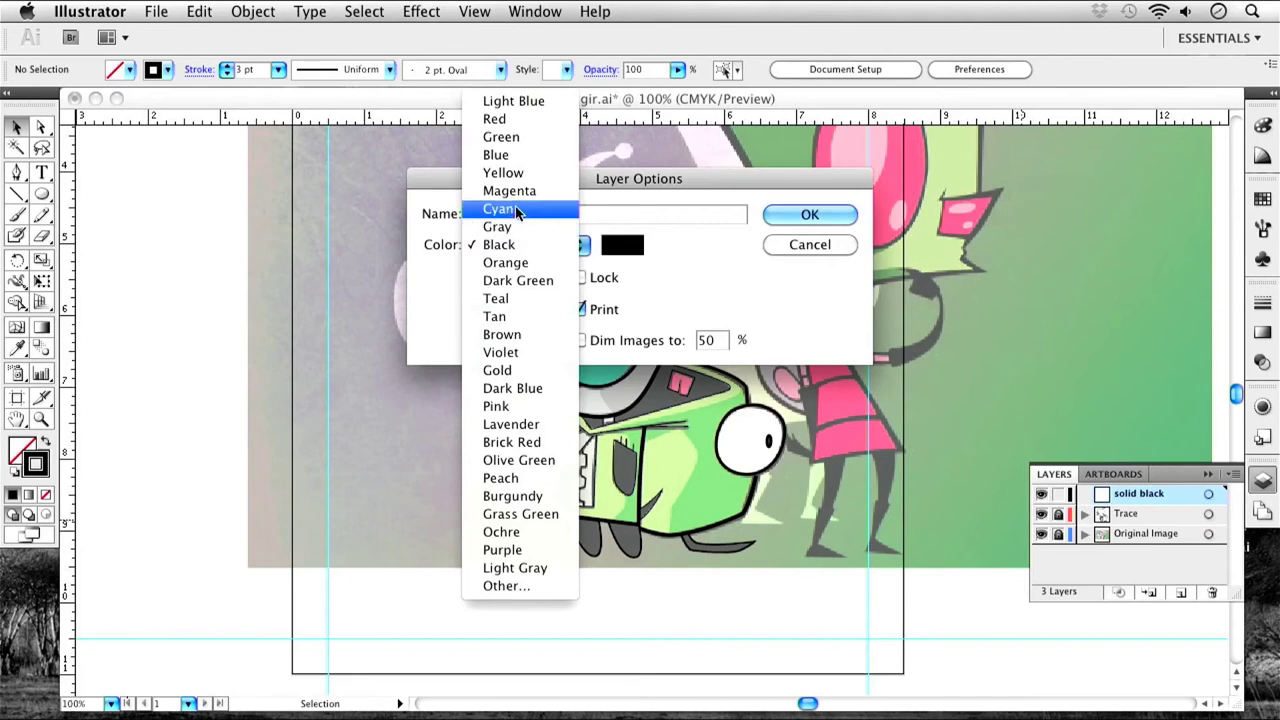
click(515, 210)
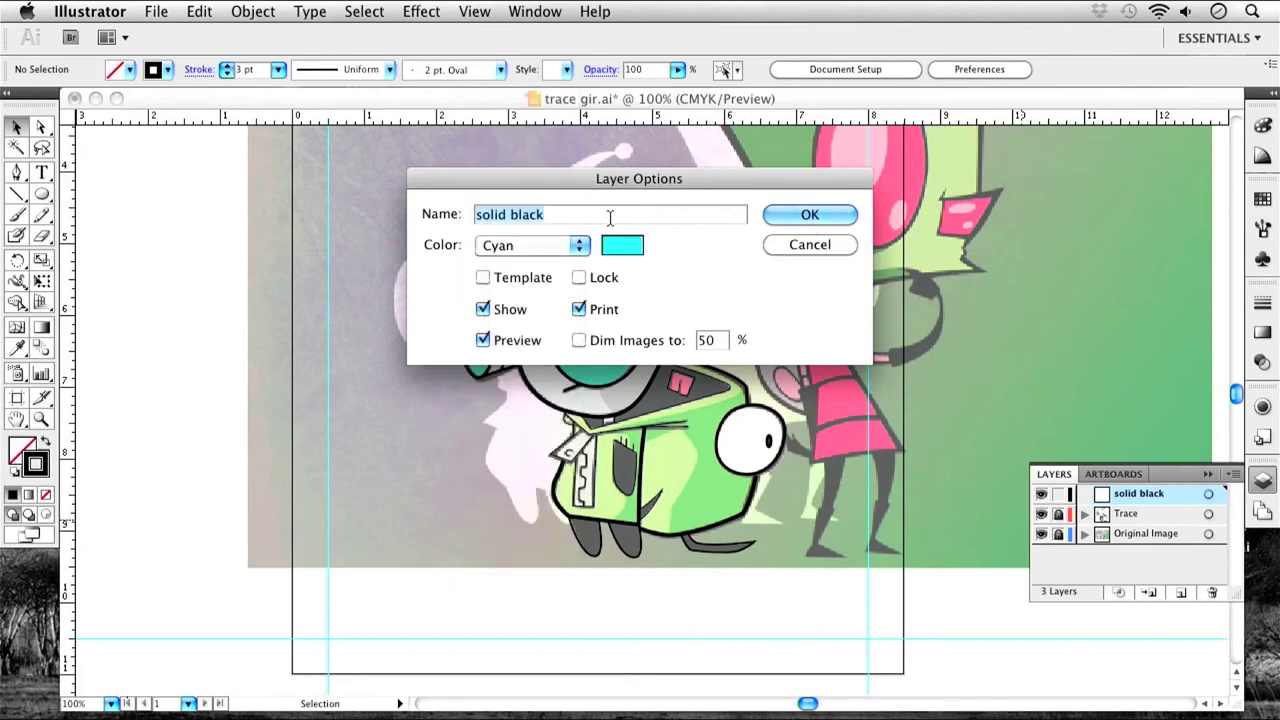
click(585, 246)
click(537, 227)
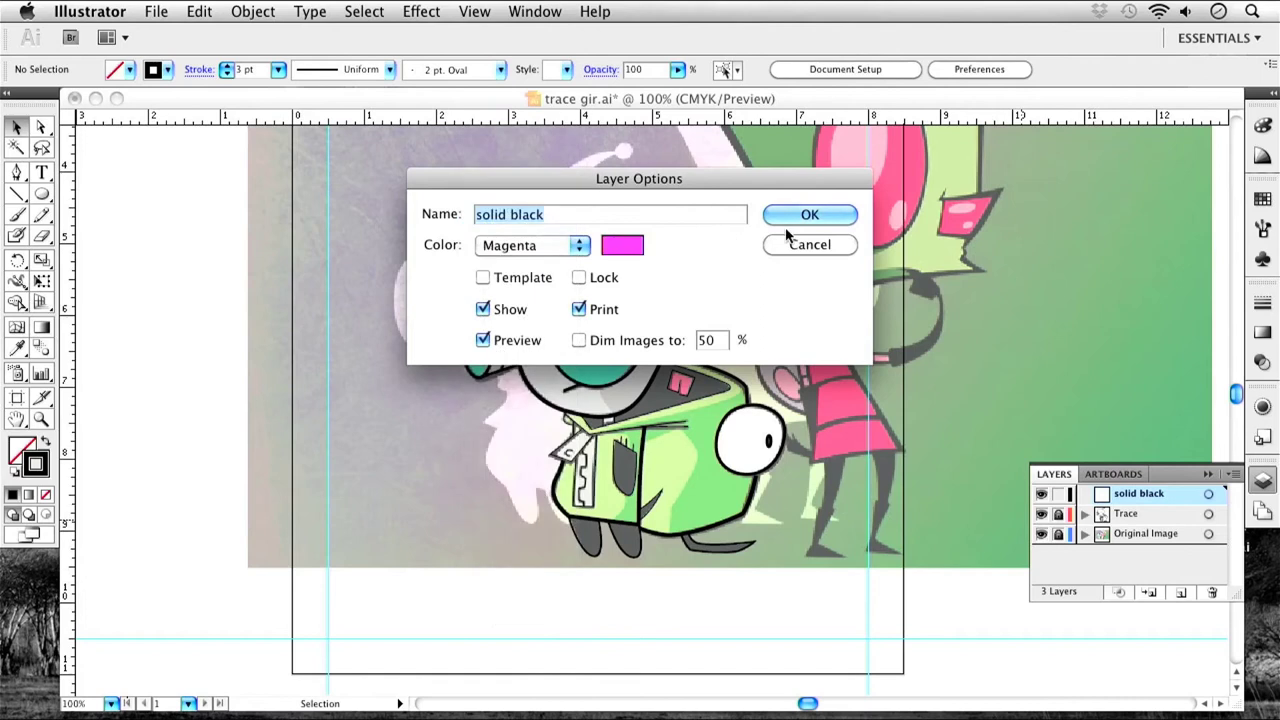
click(820, 212)
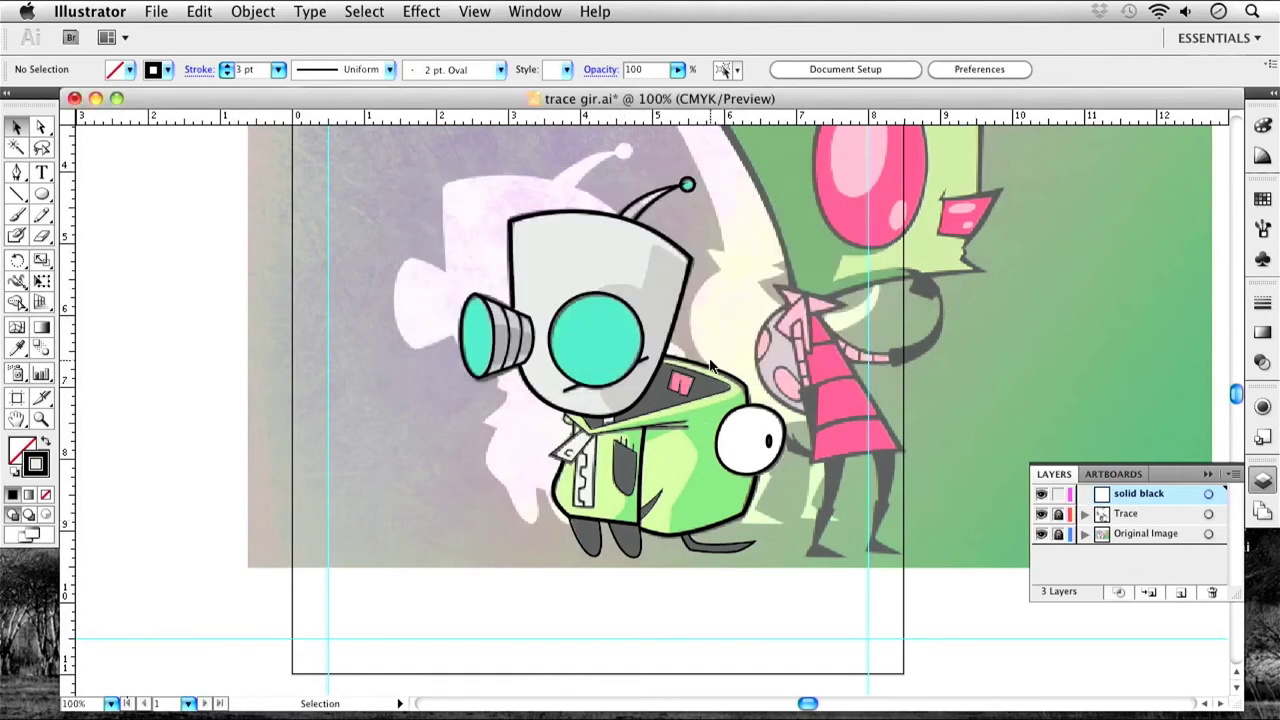
Examine the robot's hood, pocket and green body up close at 300% zoom.
key(super+equal)
key(super+equal)
key(super+equal)
key(super+equal)
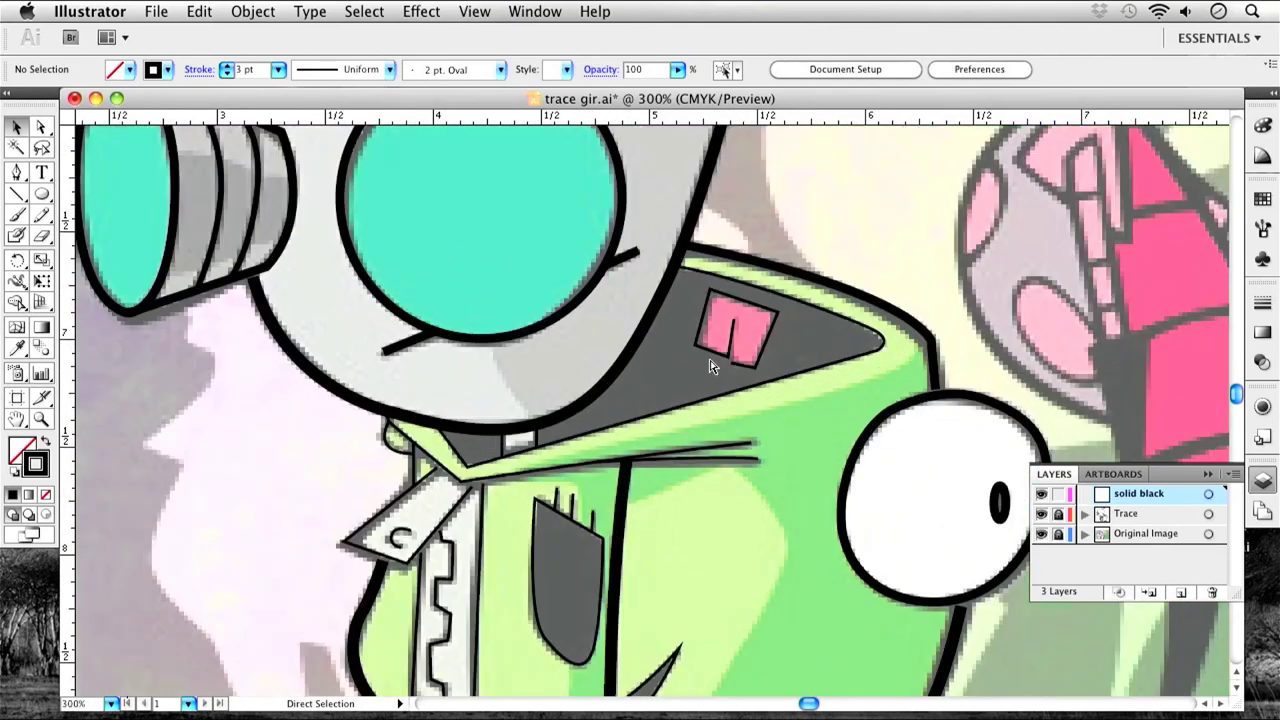
key(super+minus)
key(super+minus)
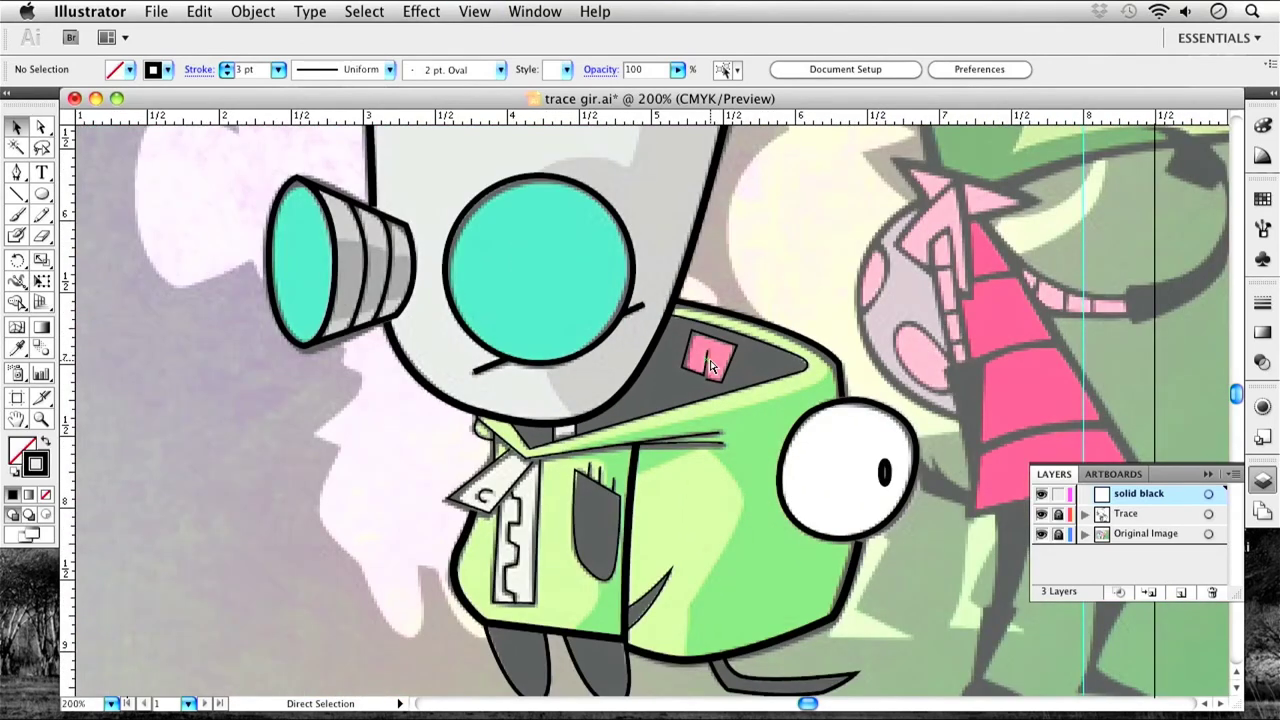
key(super+equal)
scroll(651, 351, right, 10)
scroll(651, 351, down, 3)
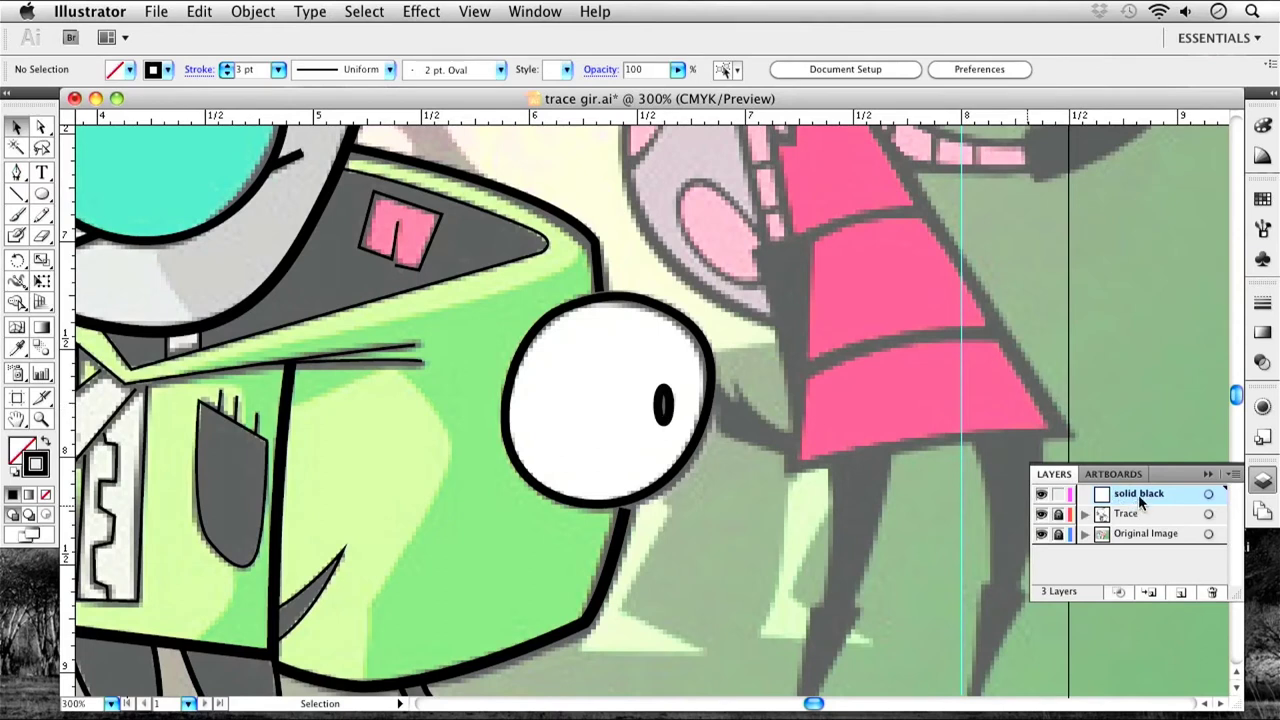
Create a new layer named "green" above the solid black layer, and lock the solid black layer.
click(1179, 594)
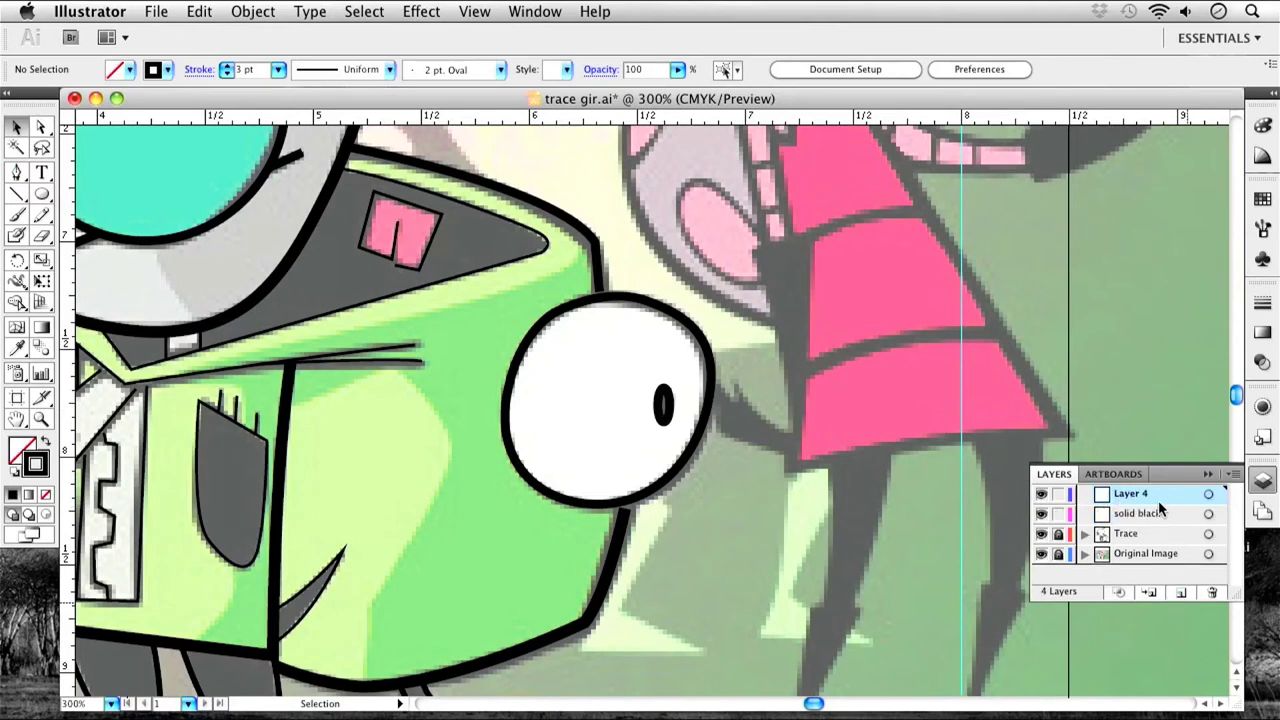
double_click(1122, 496)
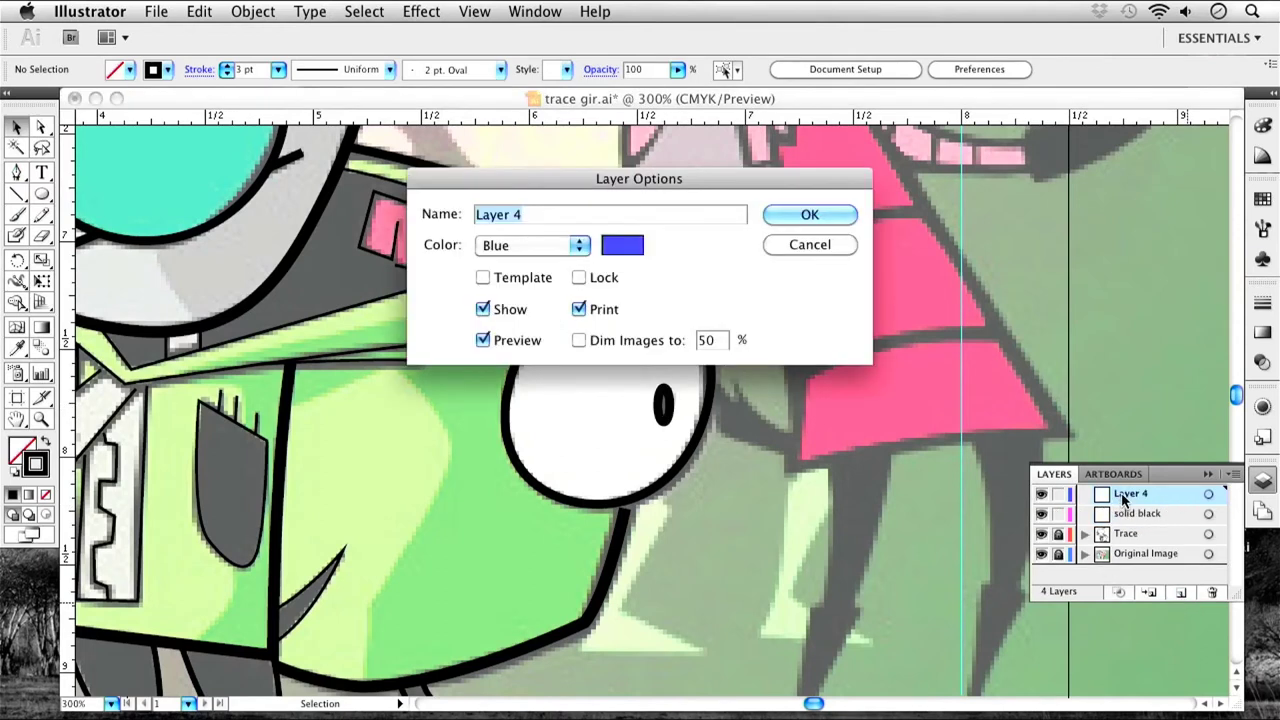
click(565, 214)
drag(563, 214, 460, 214)
text(green)
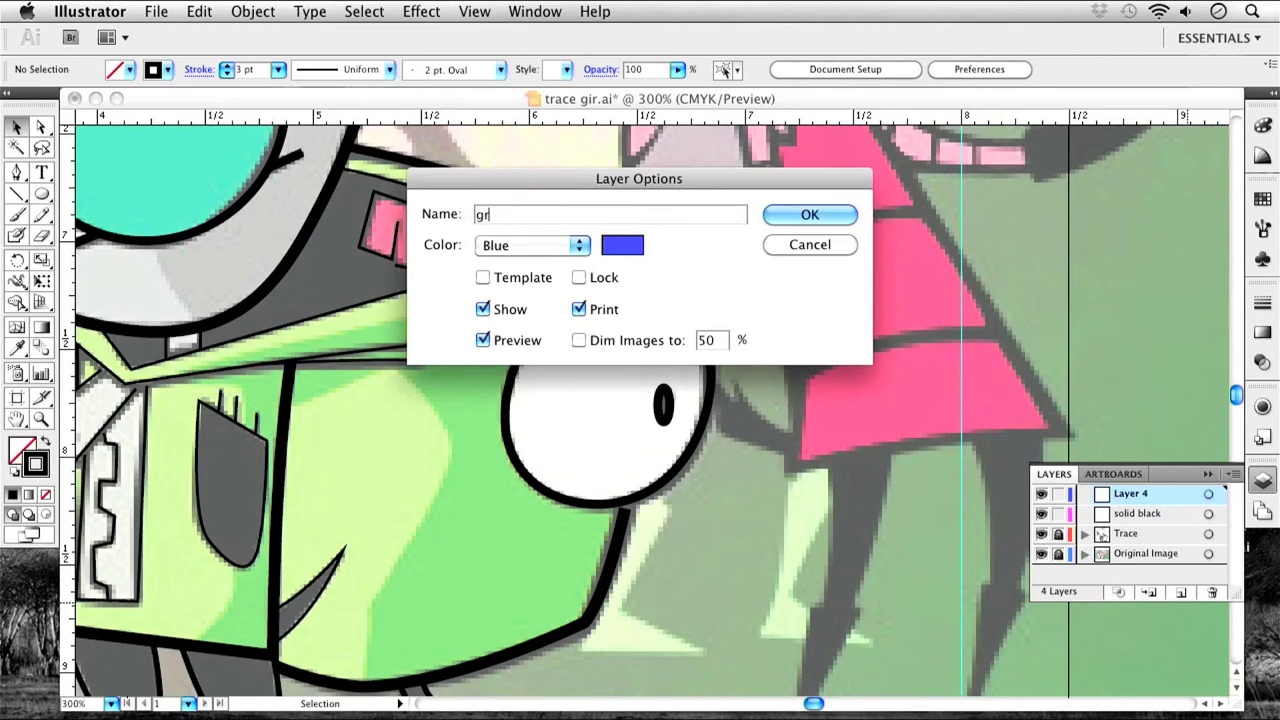
click(812, 218)
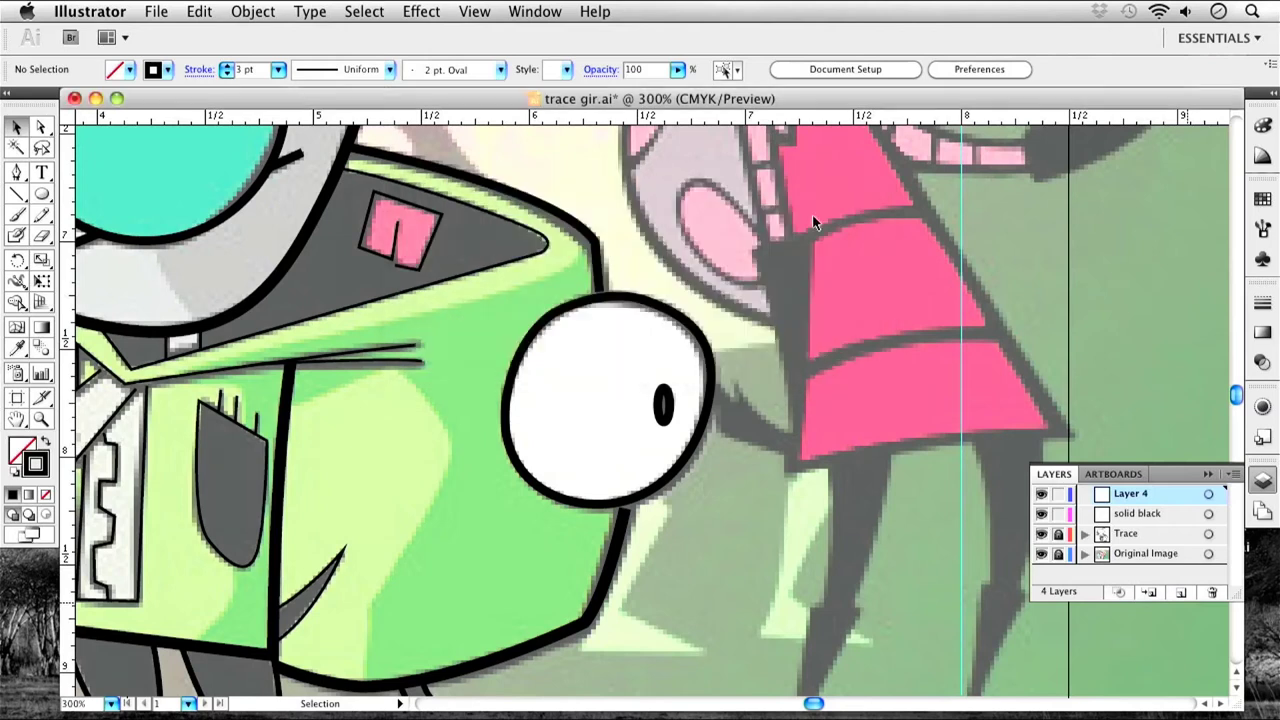
click(1059, 515)
Start a Pen path on the green layer along the collar's upper edge beneath the robot's chin, down toward the collar's point.
scroll(440, 383, left, 5)
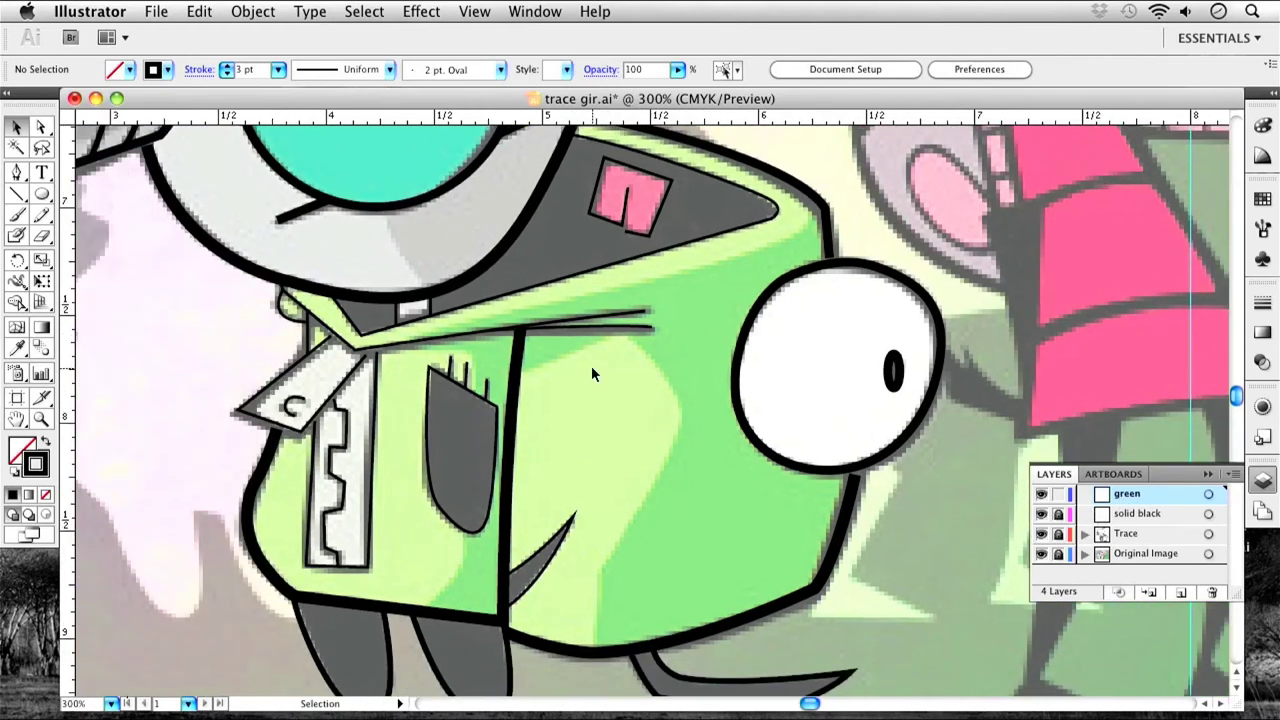
key(super+minus)
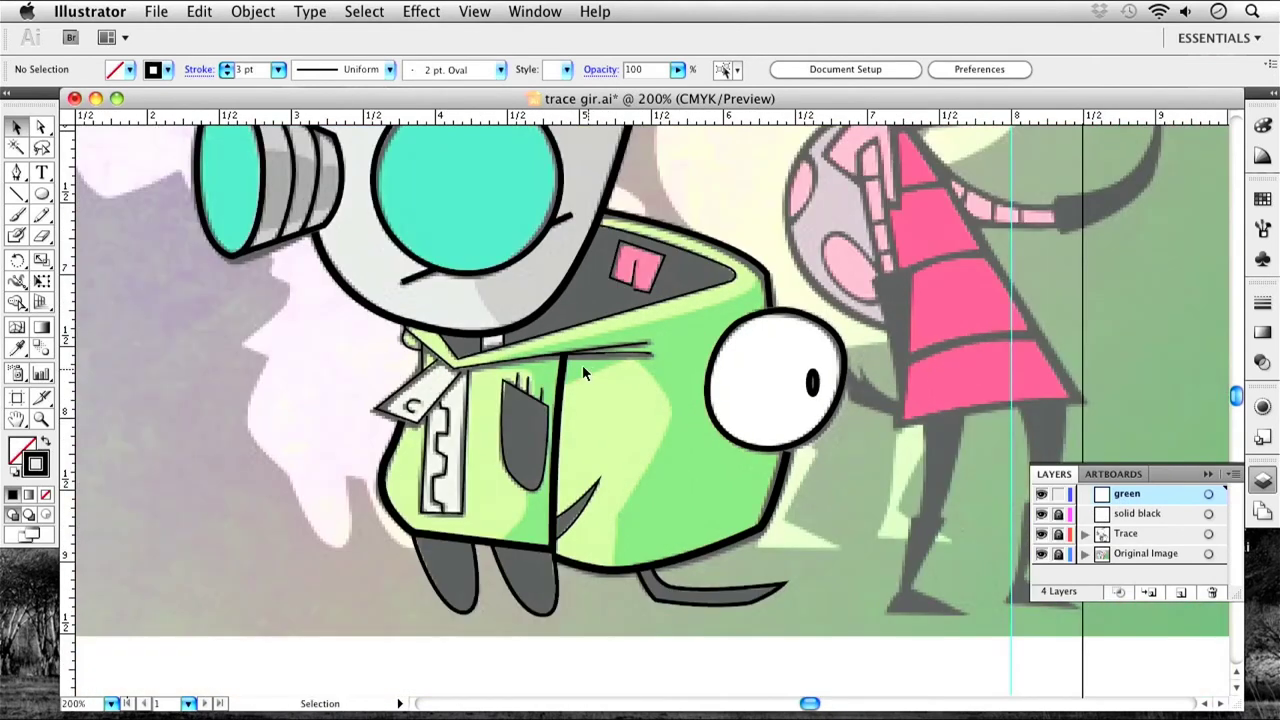
scroll(731, 411, right, 2)
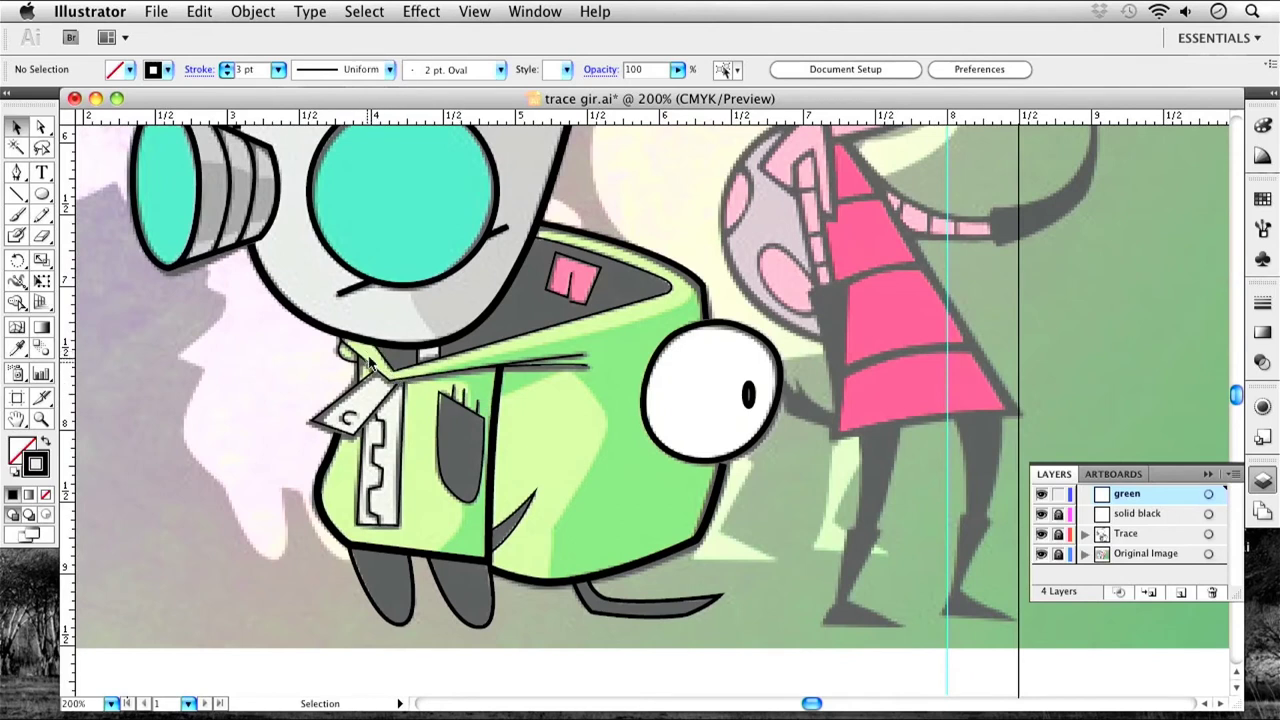
click(17, 174)
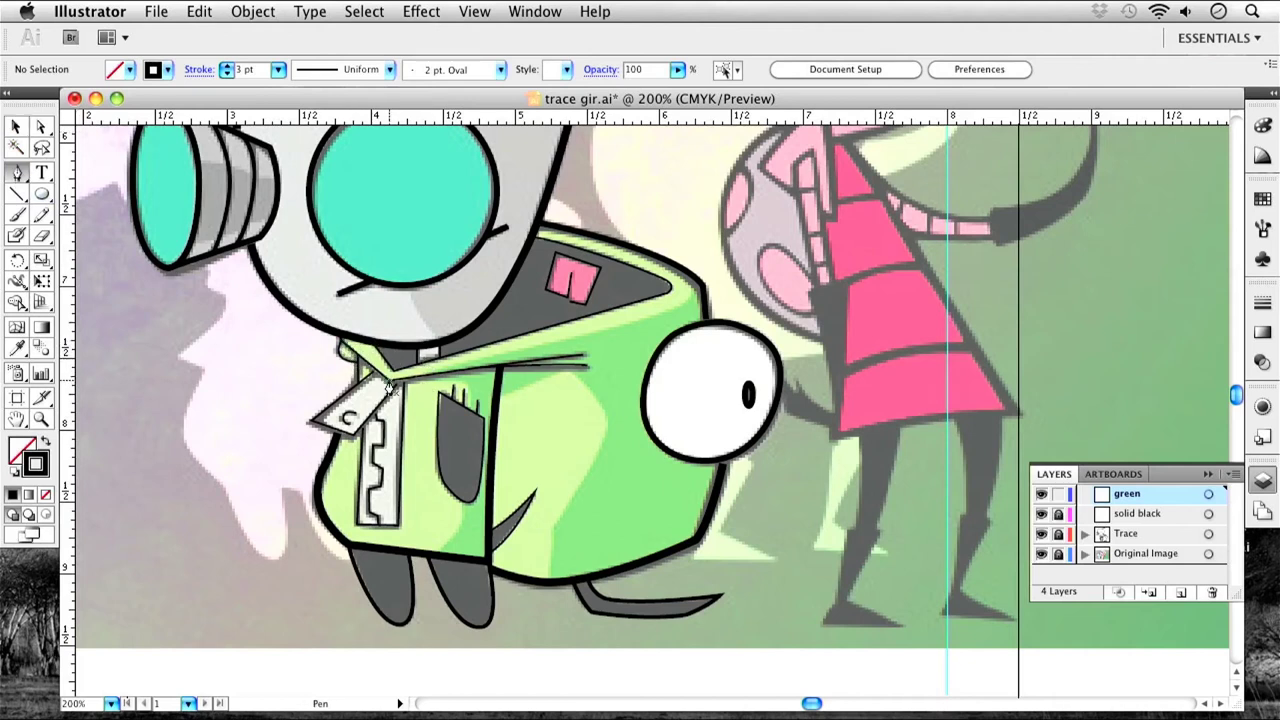
click(340, 338)
click(372, 345)
click(392, 368)
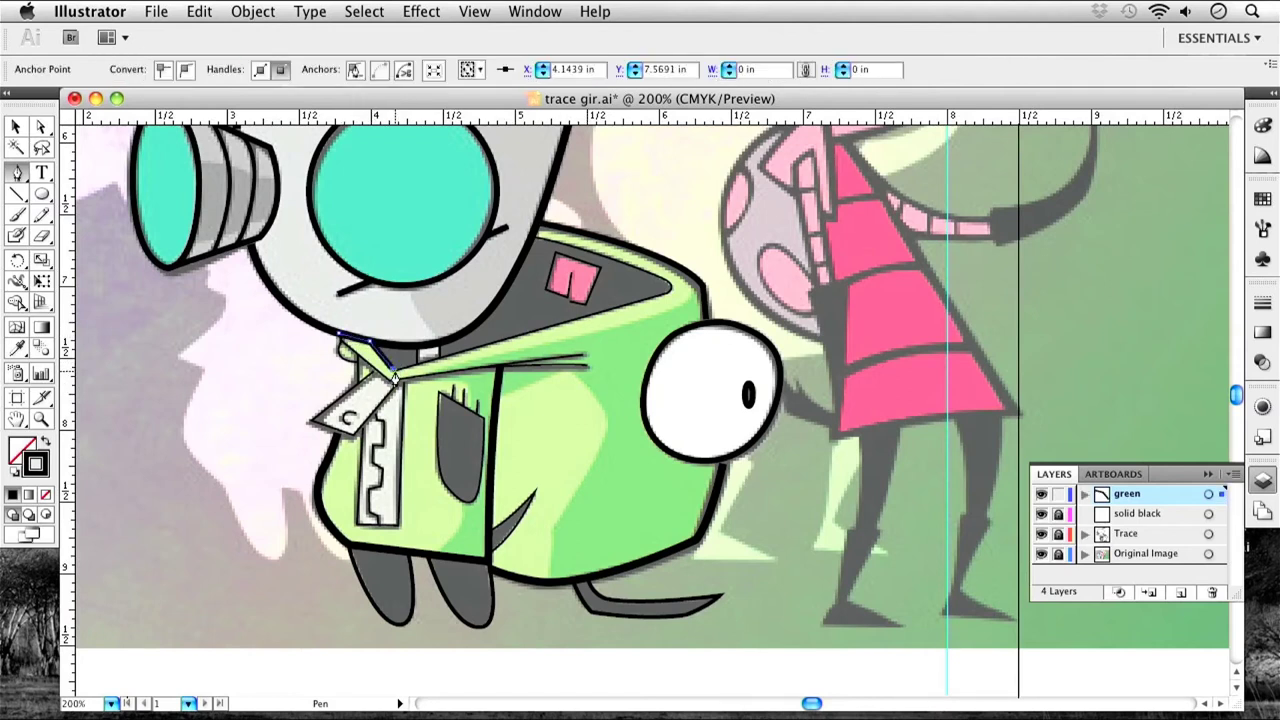
Continue the path along the hood opening's lower edge, around its rounded far tip, and back along its upper edge to the head.
key(super+equal)
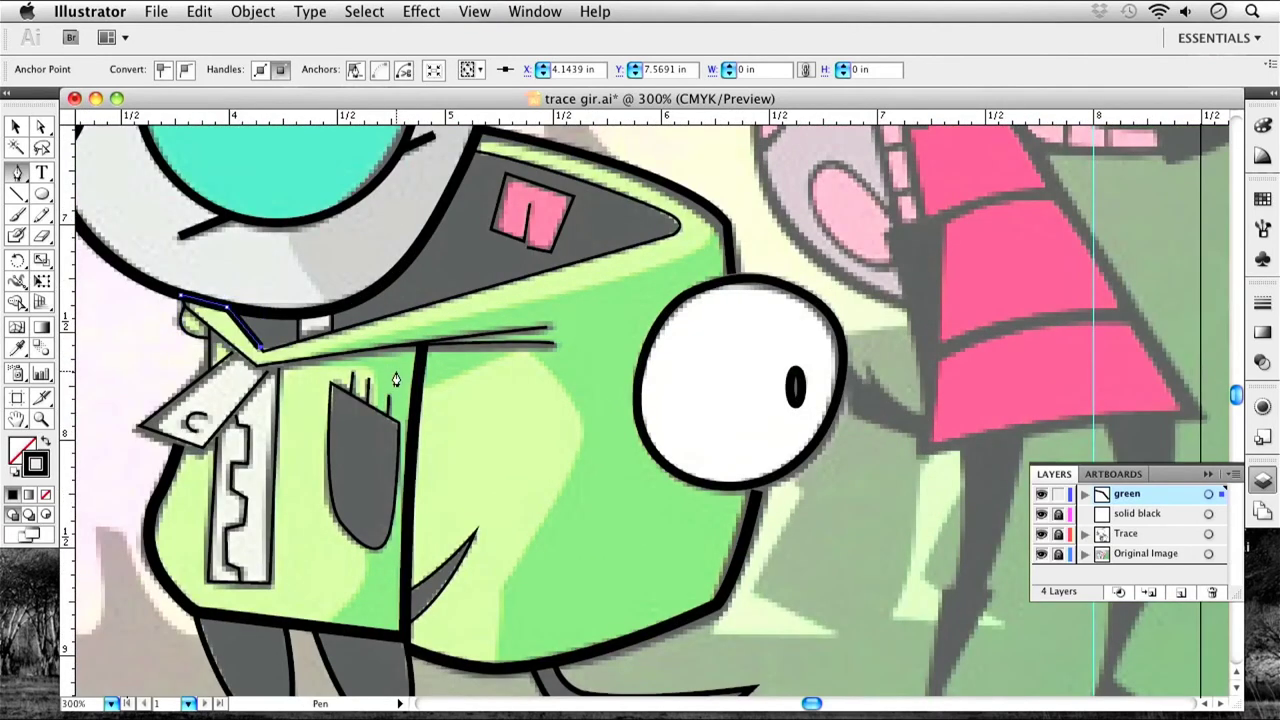
click(262, 350)
click(678, 232)
drag(678, 232, 679, 222)
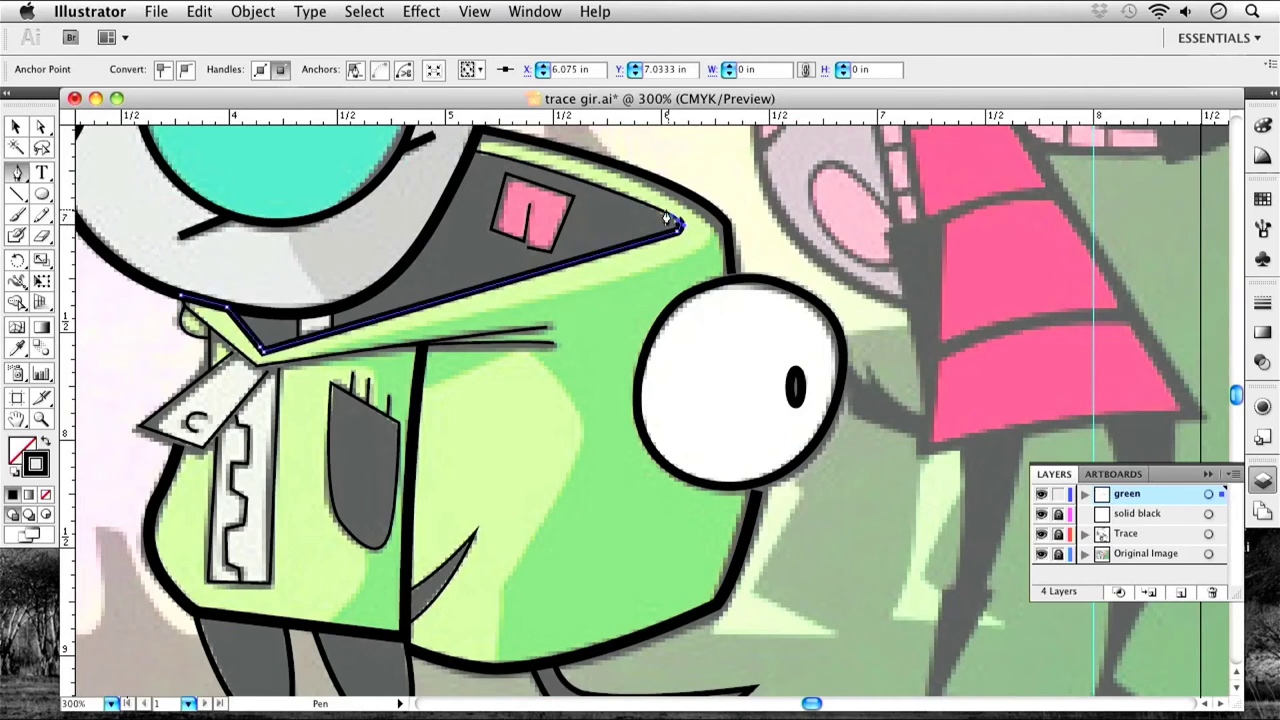
click(661, 213)
click(467, 146)
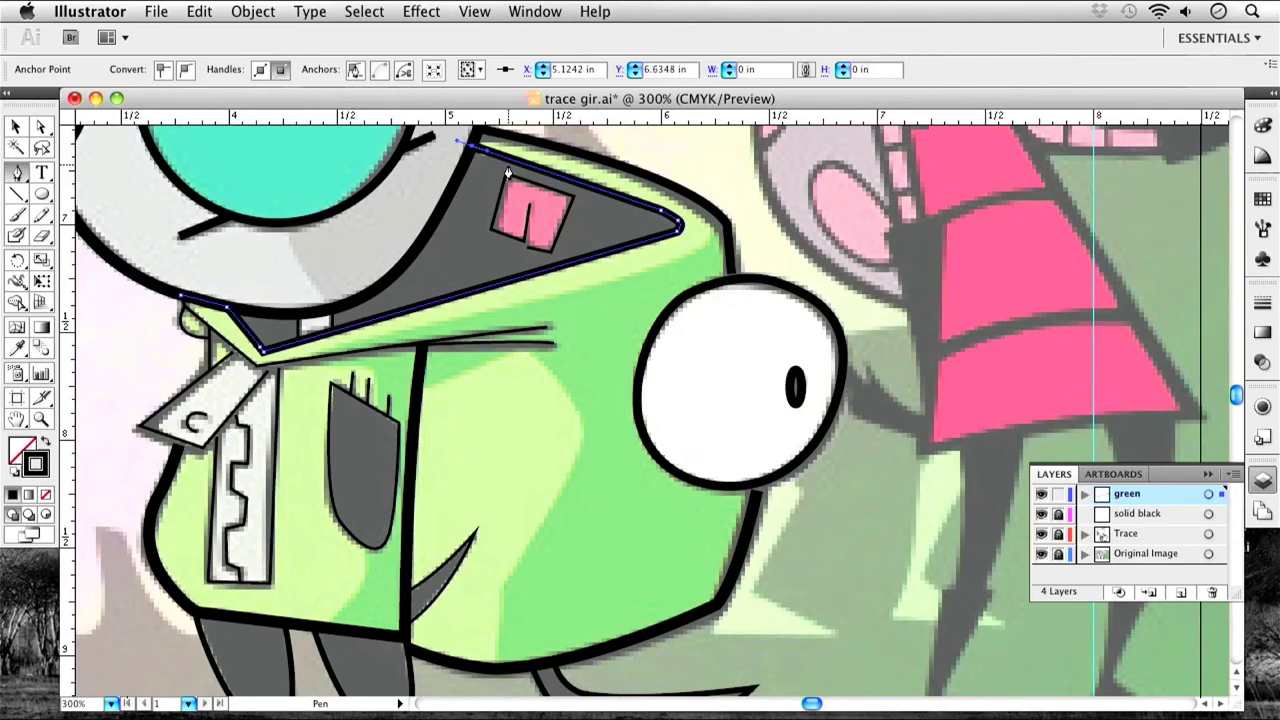
Extend the path to the hood's outer edge beside the head, and fix its end segment so it runs straight.
drag(462, 146, 398, 240)
click(397, 238)
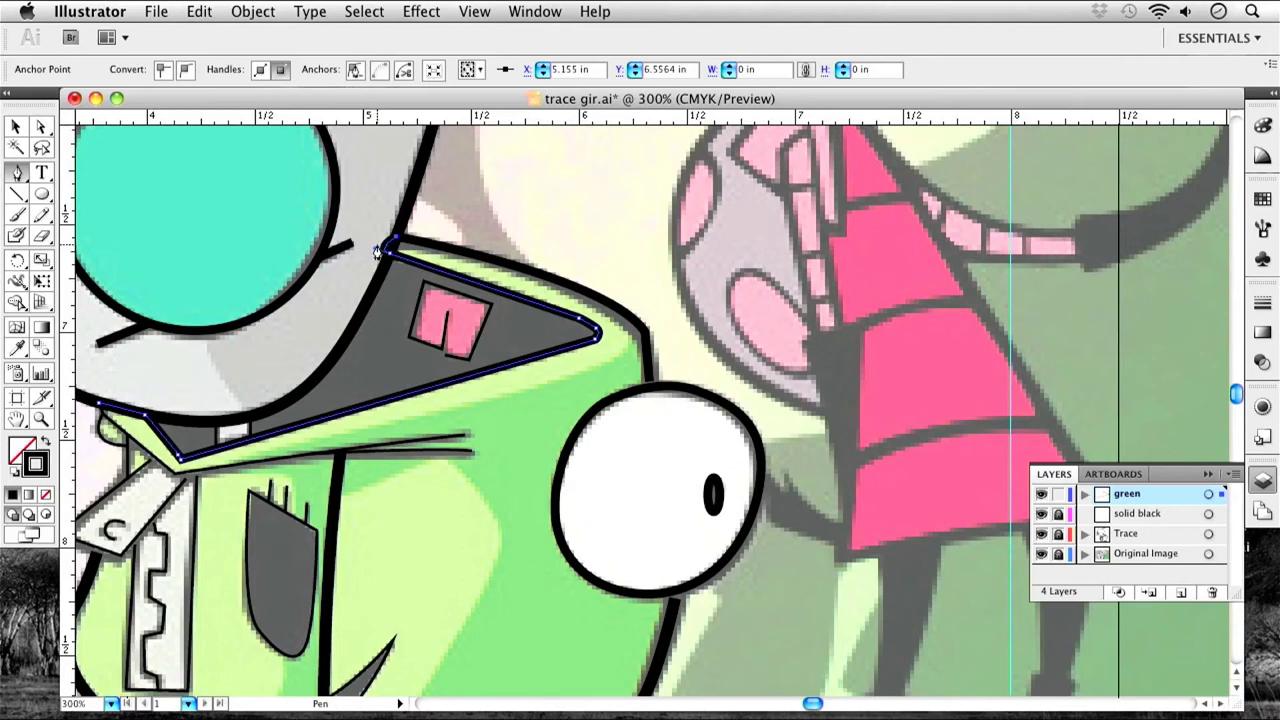
click(393, 244)
click(395, 245)
super+click(455, 212)
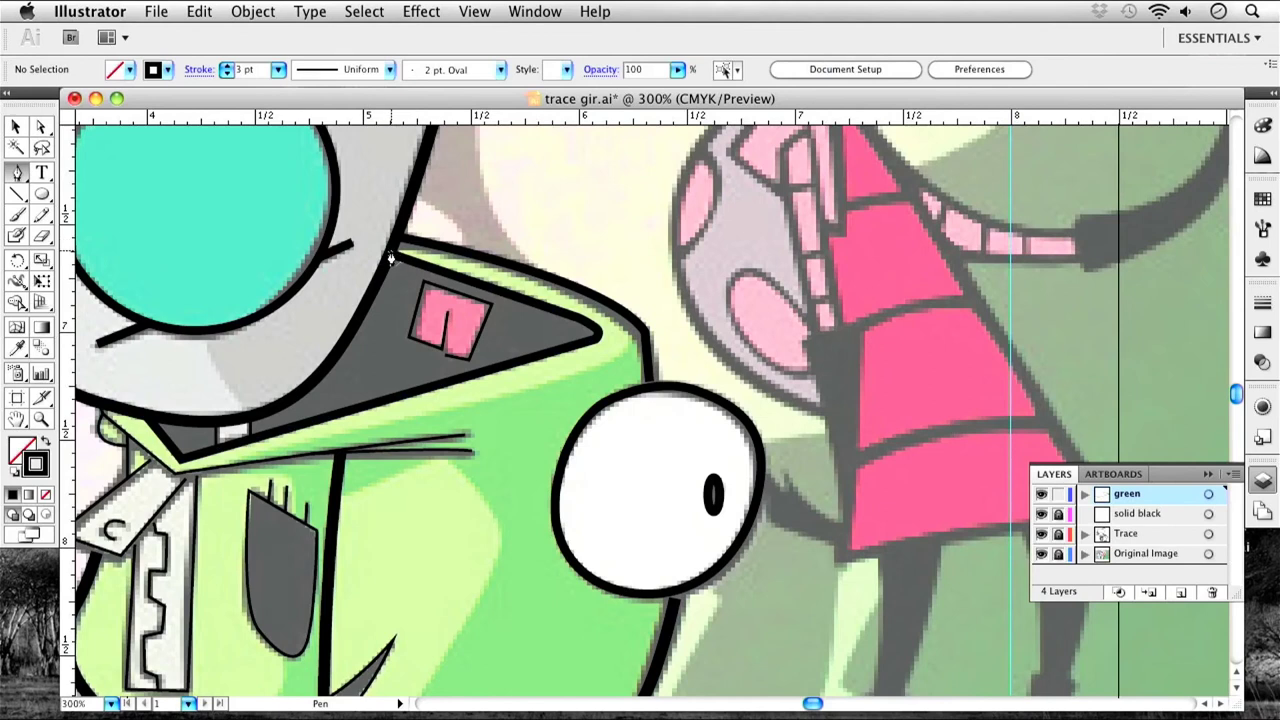
super+click(392, 252)
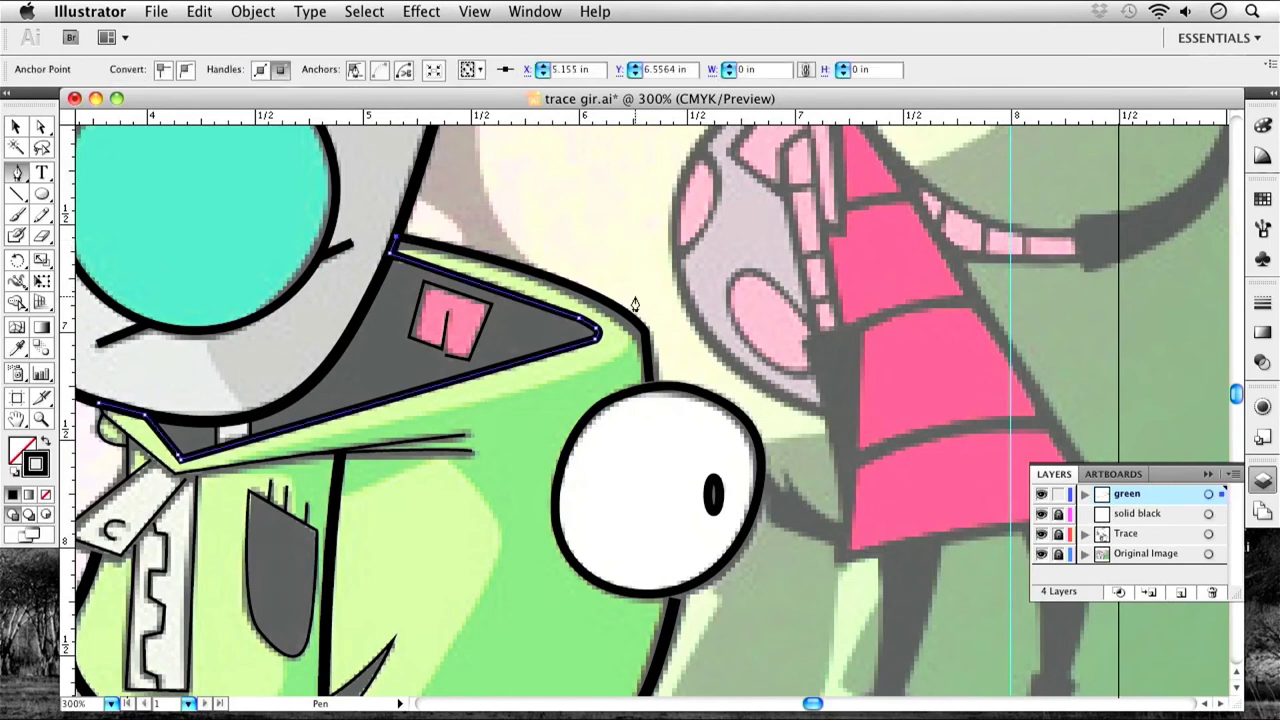
Curve the path along the hood's outer top edge to its back corner, and continue straight down to the white eye.
drag(641, 326, 684, 390)
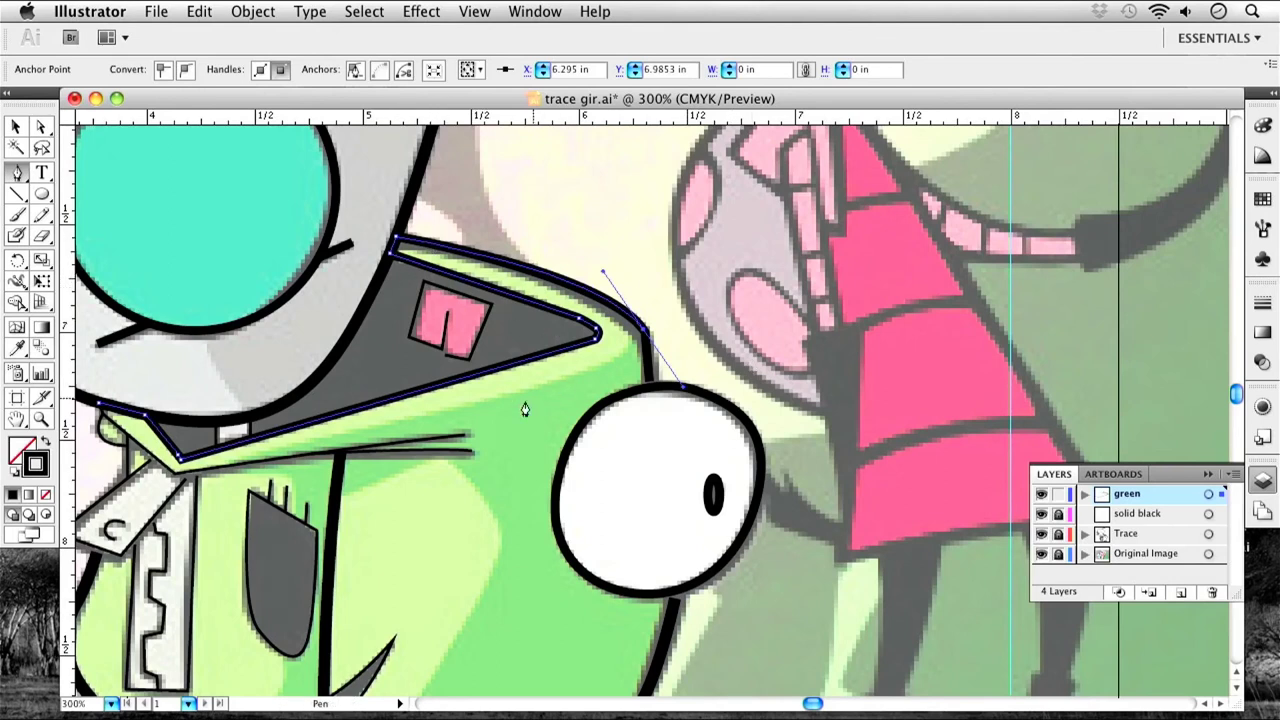
key(super)
super+click(713, 318)
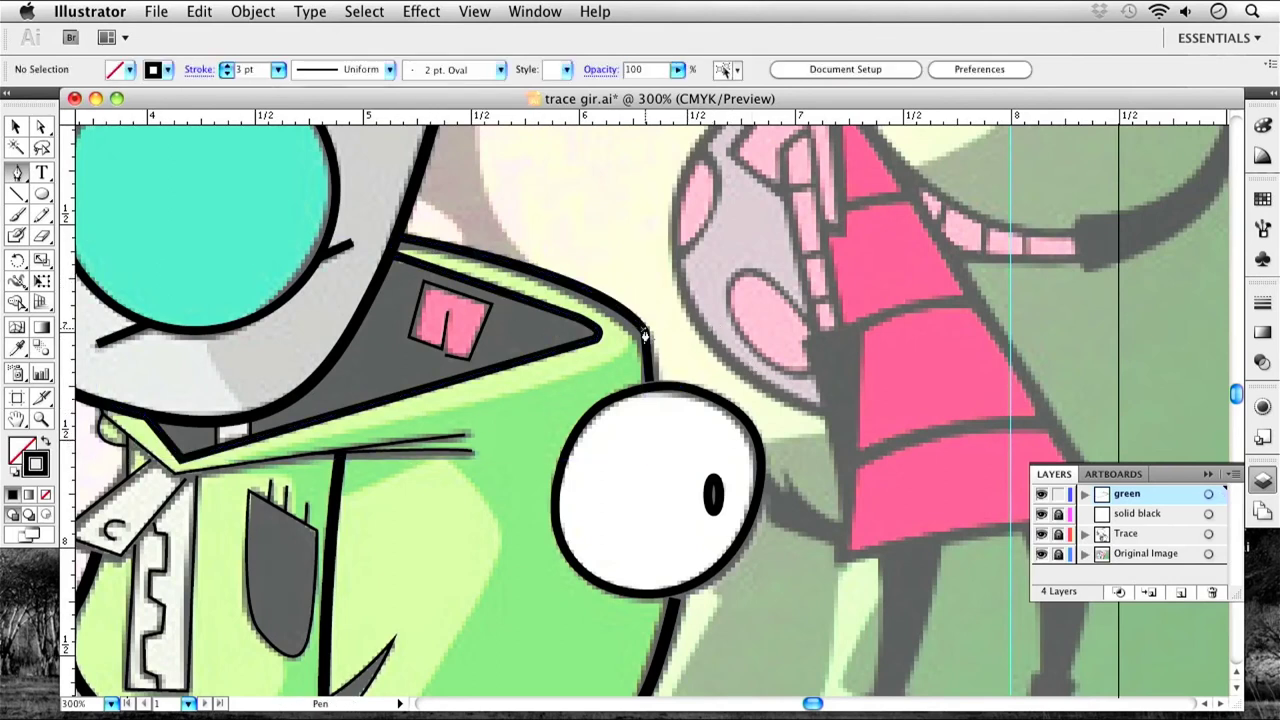
click(655, 385)
click(651, 387)
Continue the hood path around the inner side of the white eye and under it to where the body's back edge begins.
drag(572, 445, 561, 485)
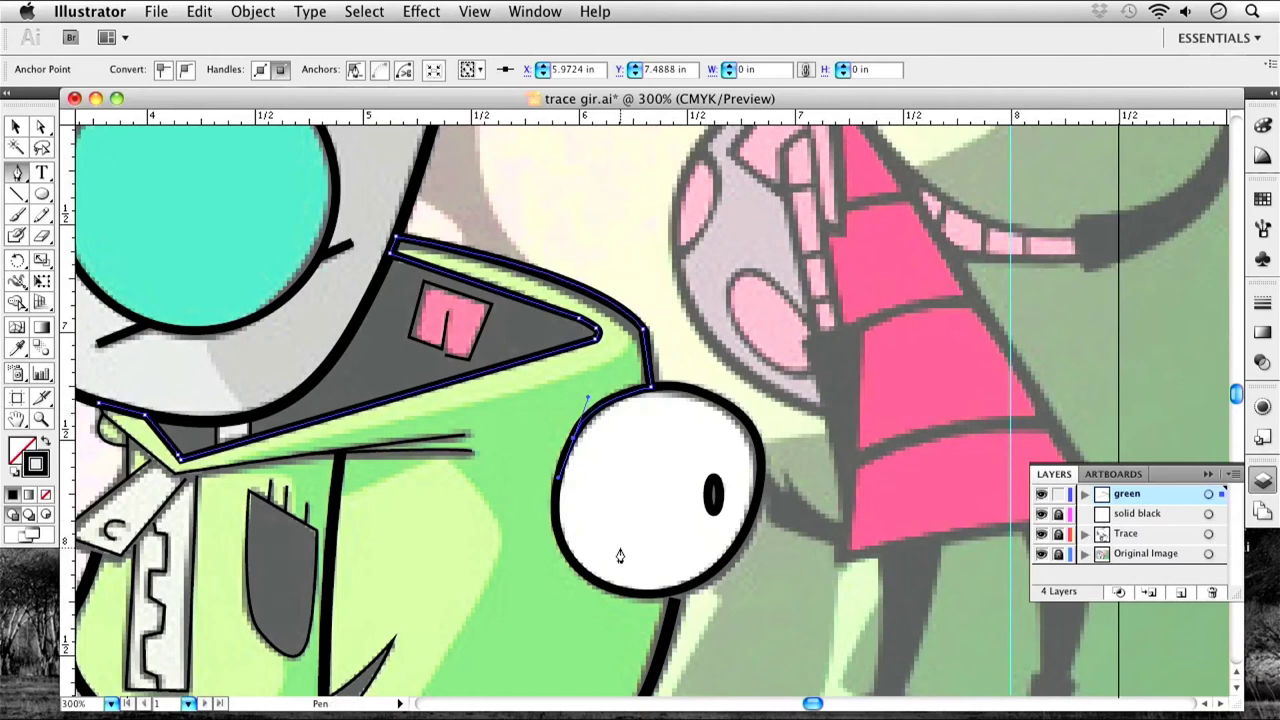
scroll(622, 552, down, 3)
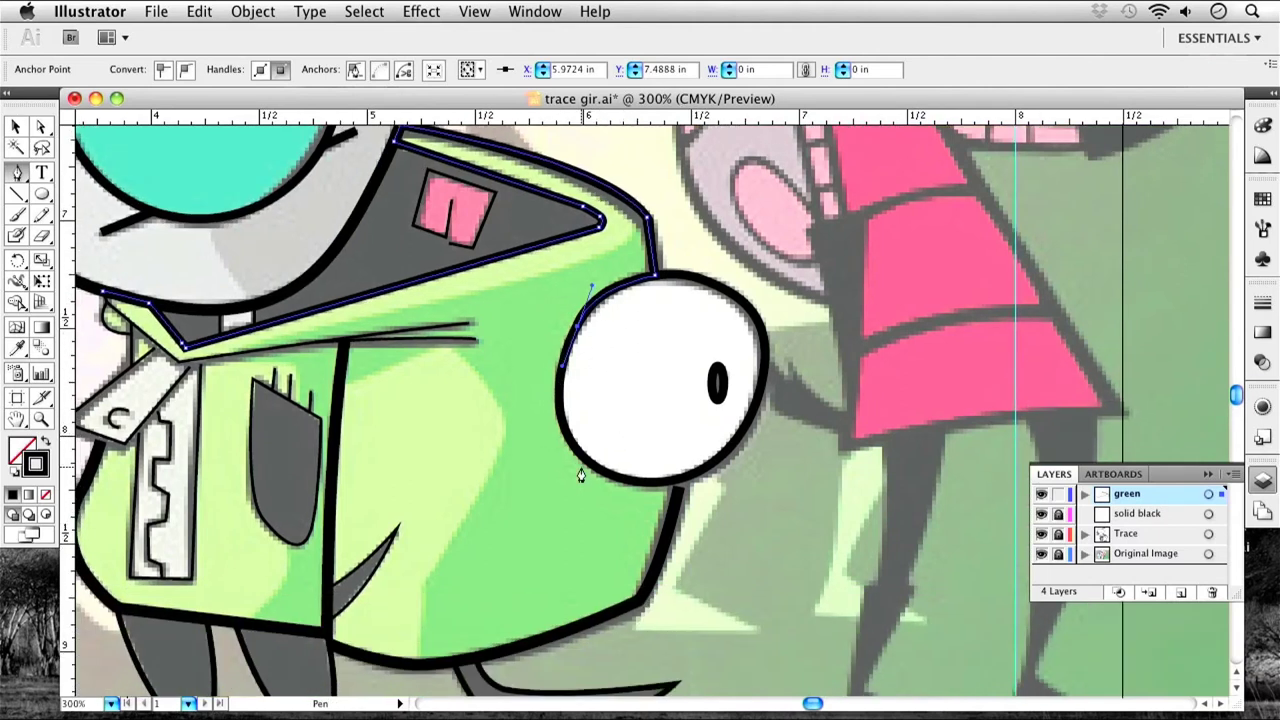
drag(589, 466, 641, 510)
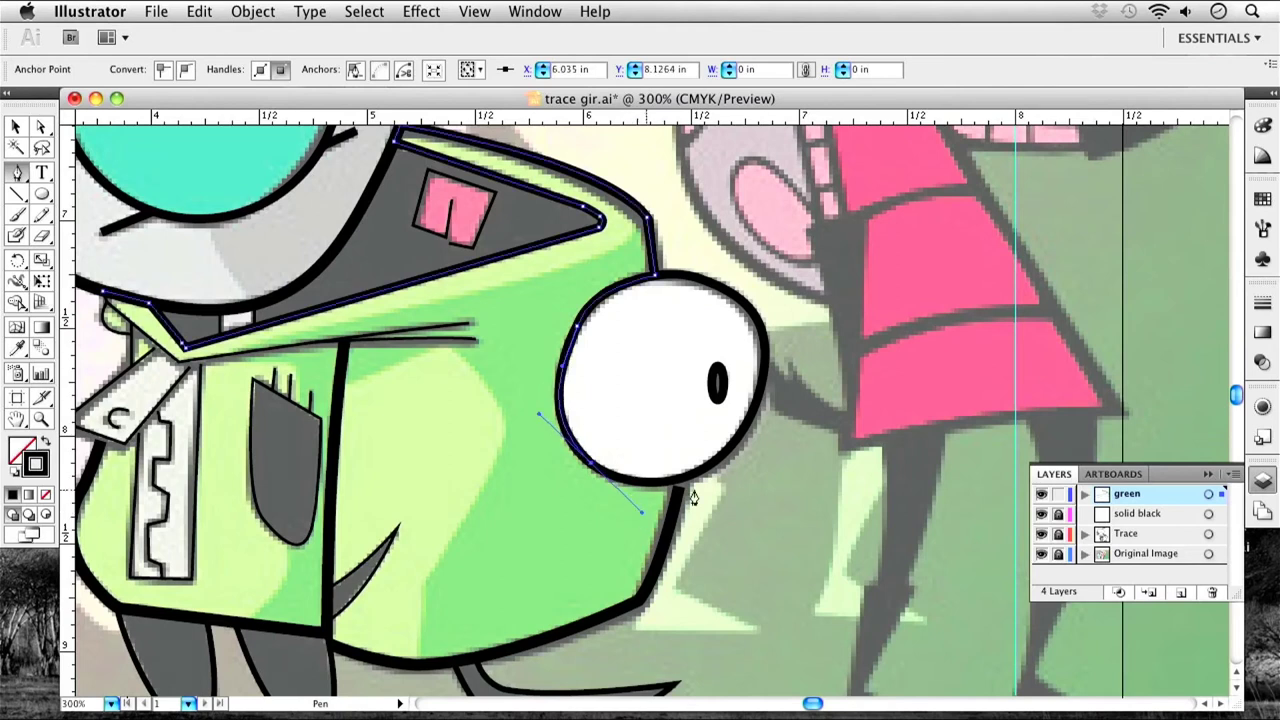
click(590, 463)
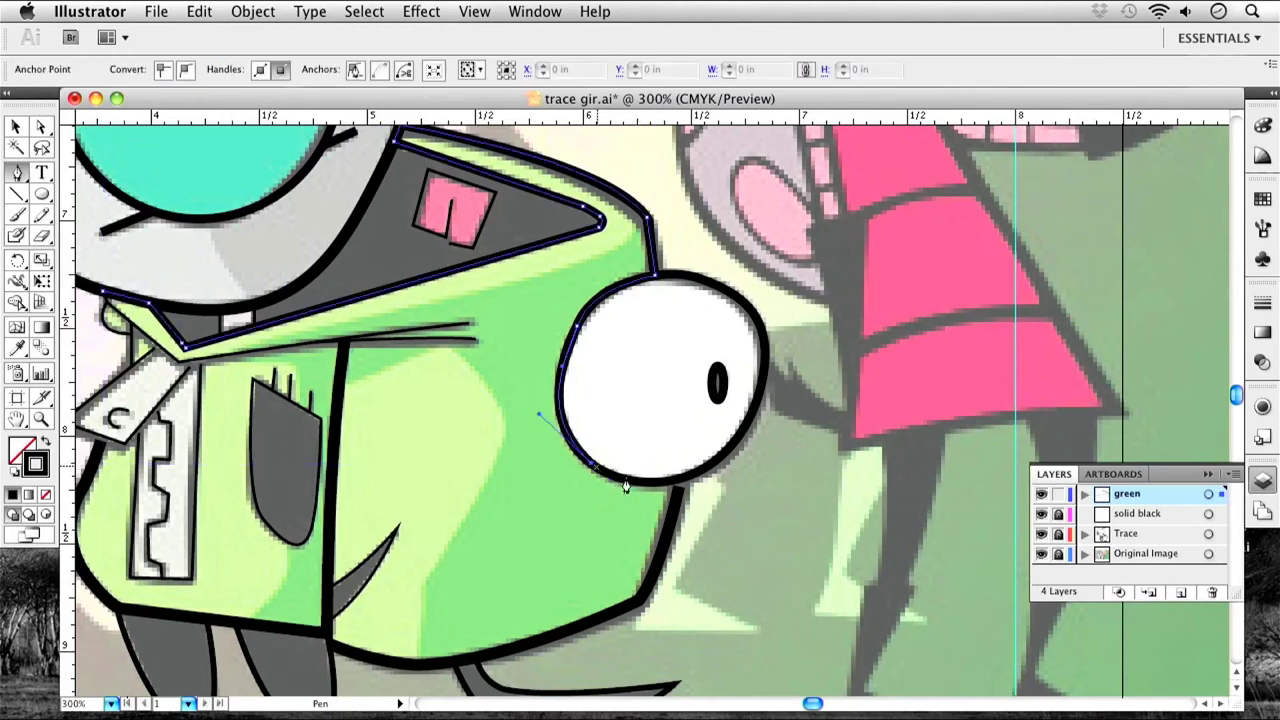
drag(677, 485, 728, 467)
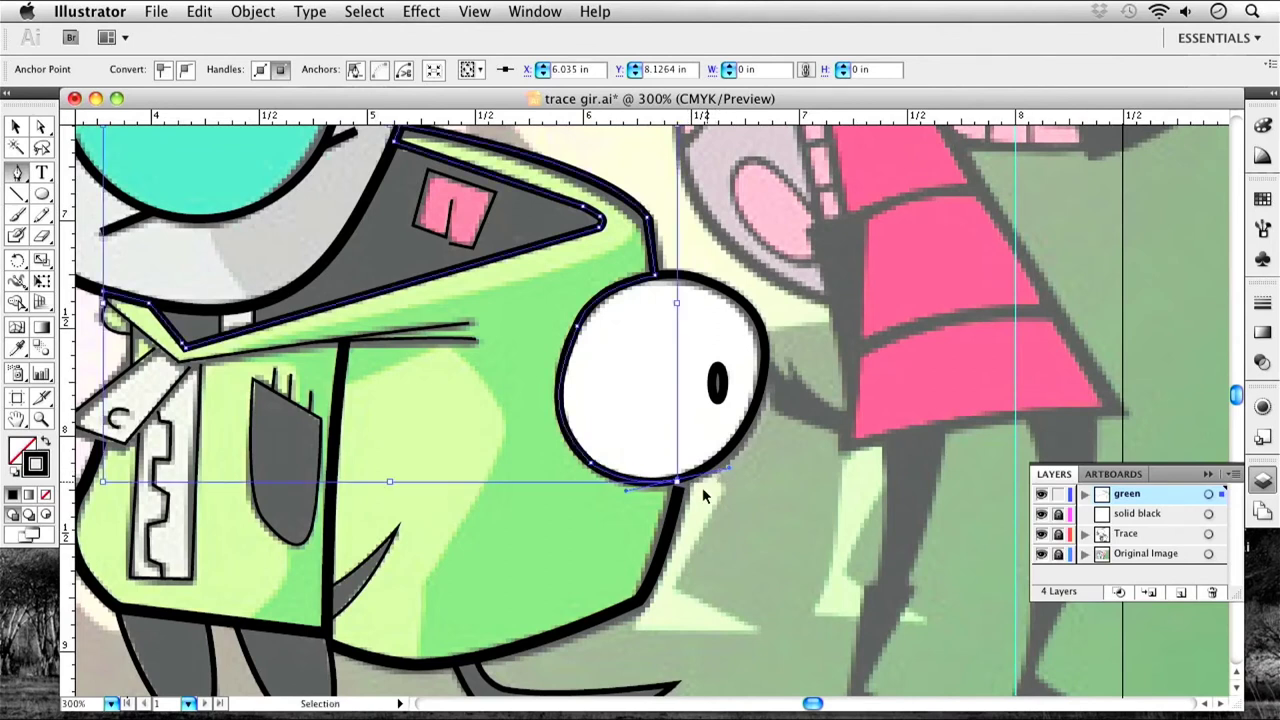
super+click(705, 499)
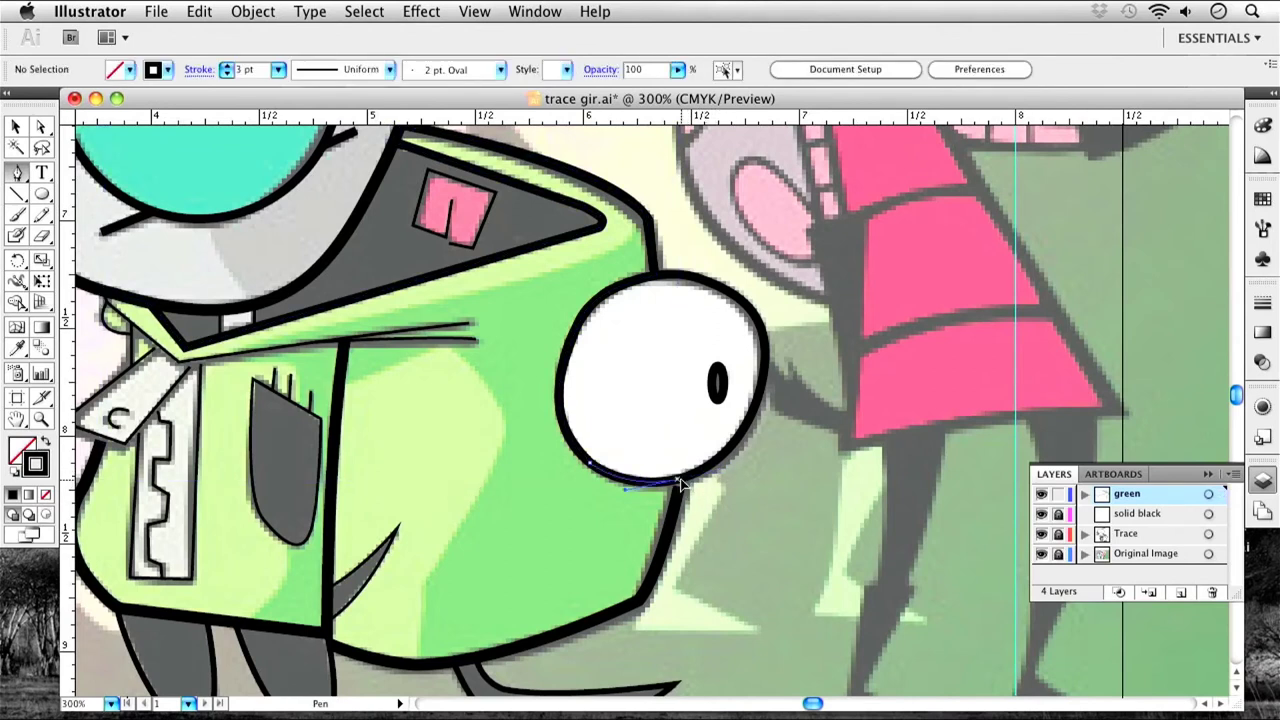
Extend the path from beneath the white eye along the body's back edge to its lower back corner.
click(679, 485)
scroll(735, 420, down, 5)
scroll(735, 420, left, 2)
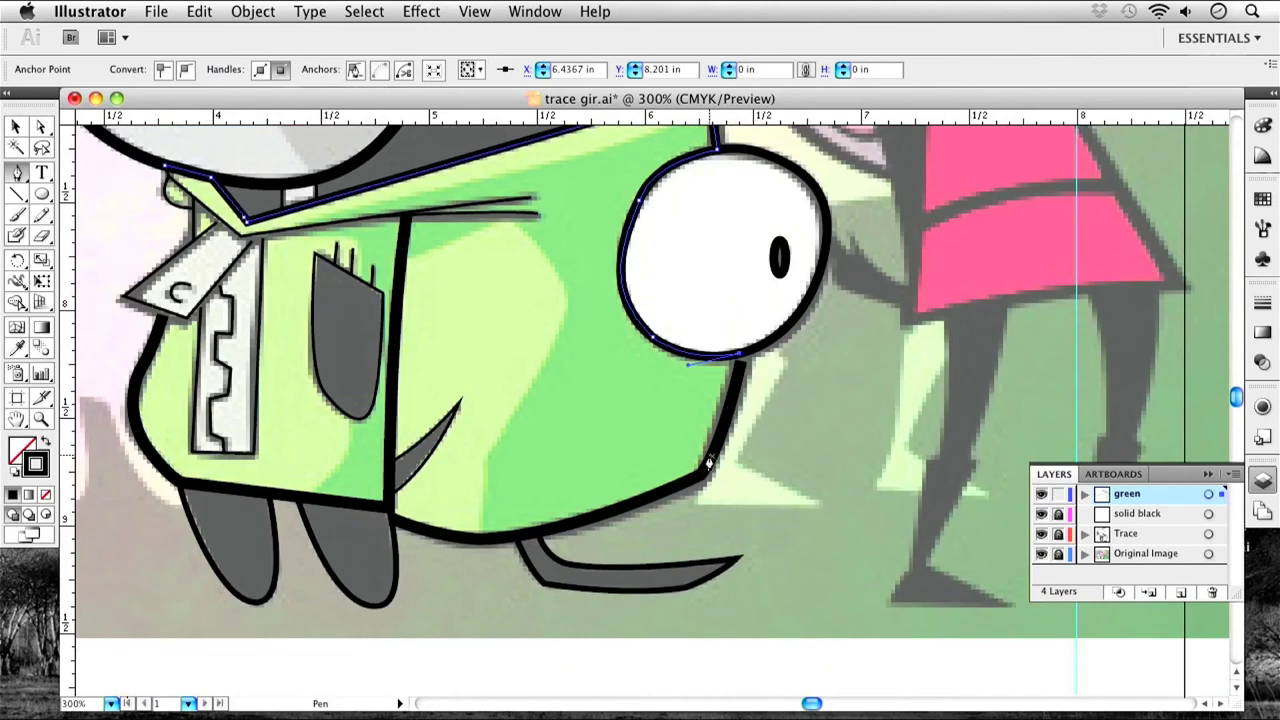
drag(704, 475, 680, 508)
key(super)
super+click(779, 432)
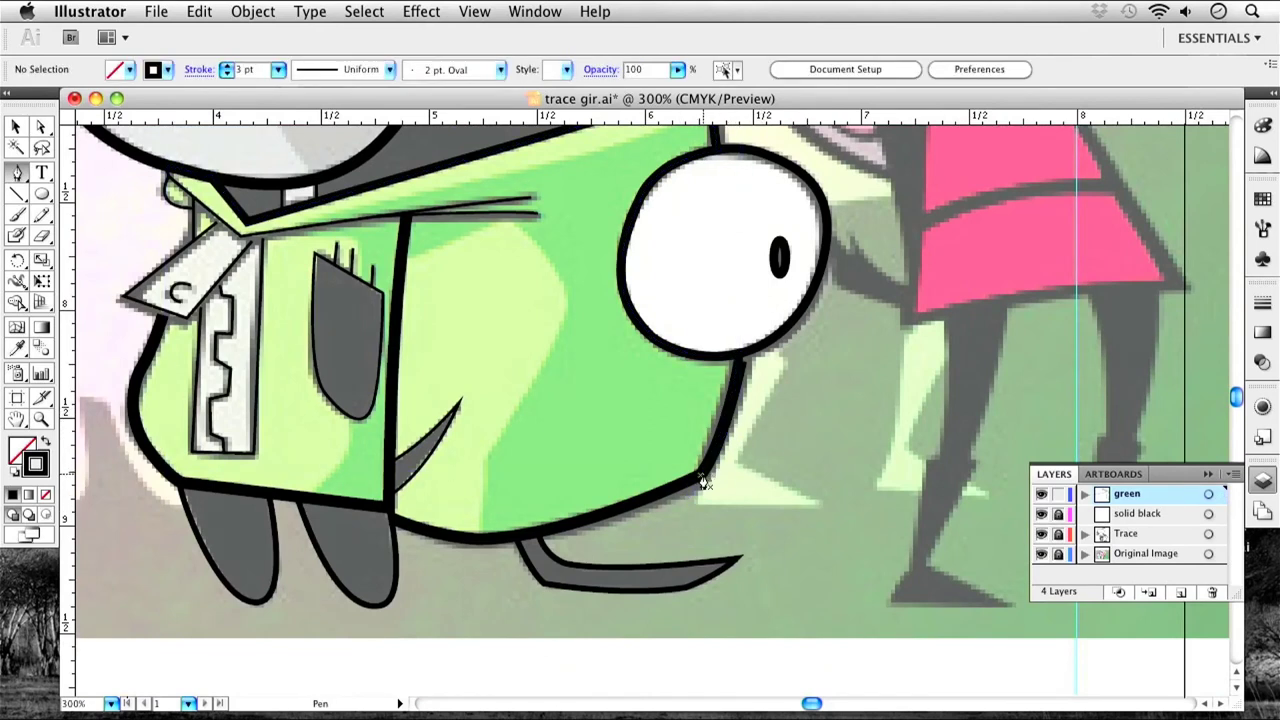
Continue the path along the body's curved underside to the vertical seam, and straight along the hem to the front corner.
drag(487, 540, 416, 541)
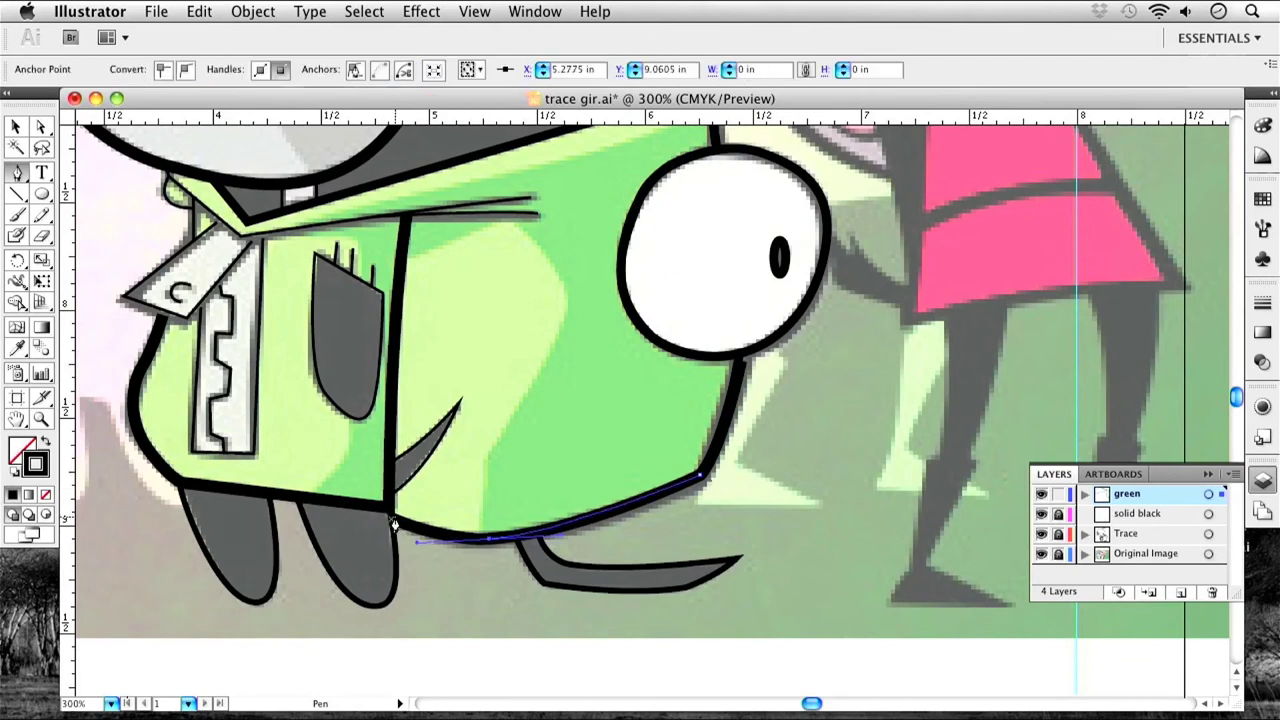
click(393, 522)
drag(437, 485, 512, 545)
click(470, 577)
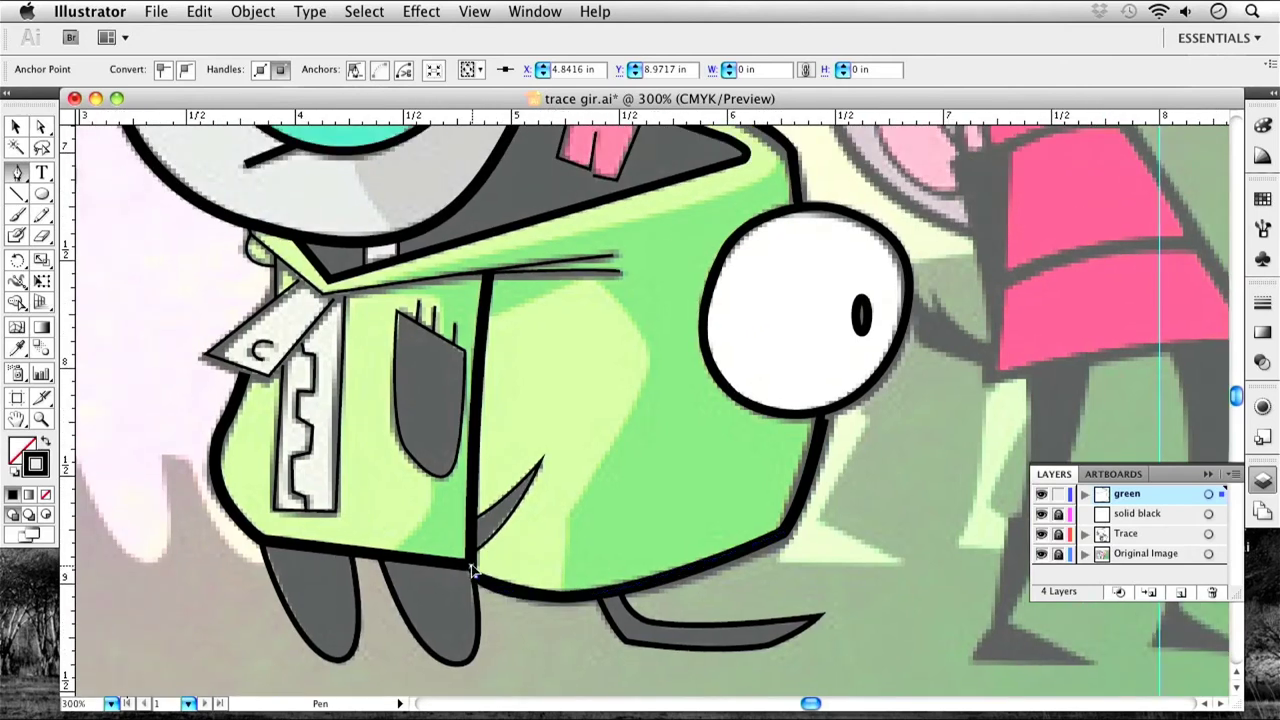
click(259, 541)
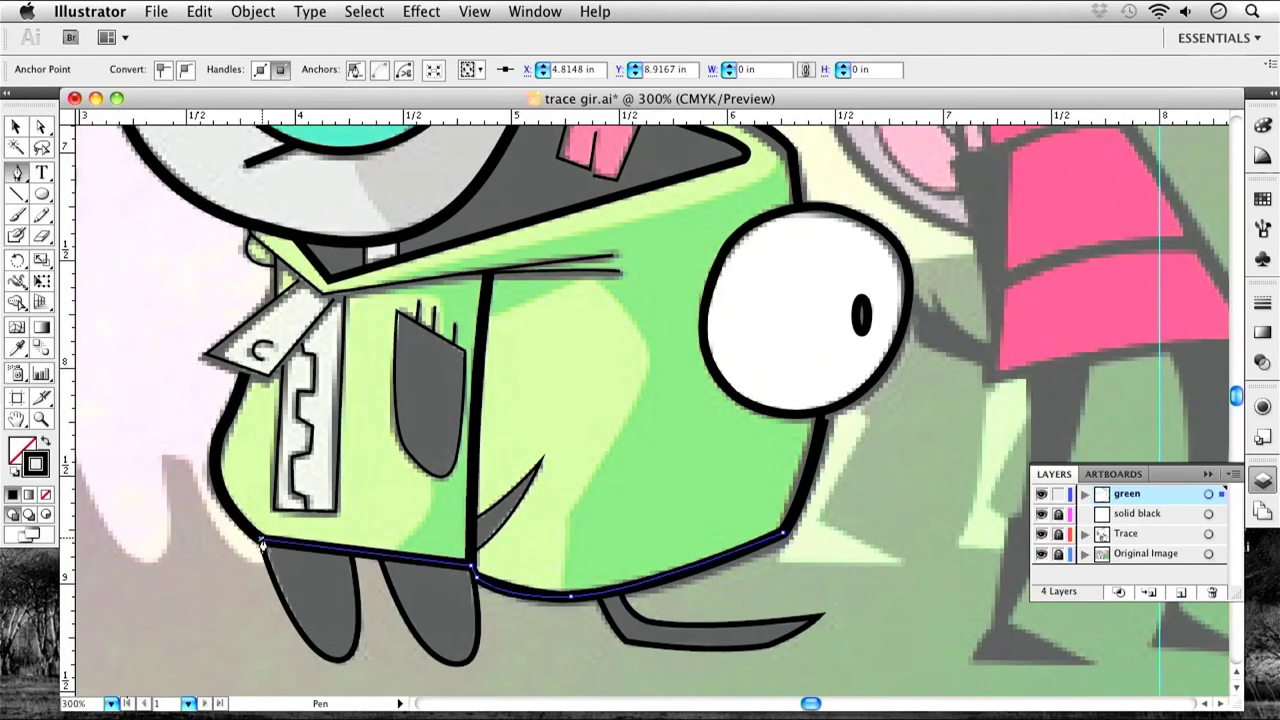
Curve the path up the body's front edge to the underside of the zipper pull, and fix its end for a straight segment.
drag(214, 470, 227, 427)
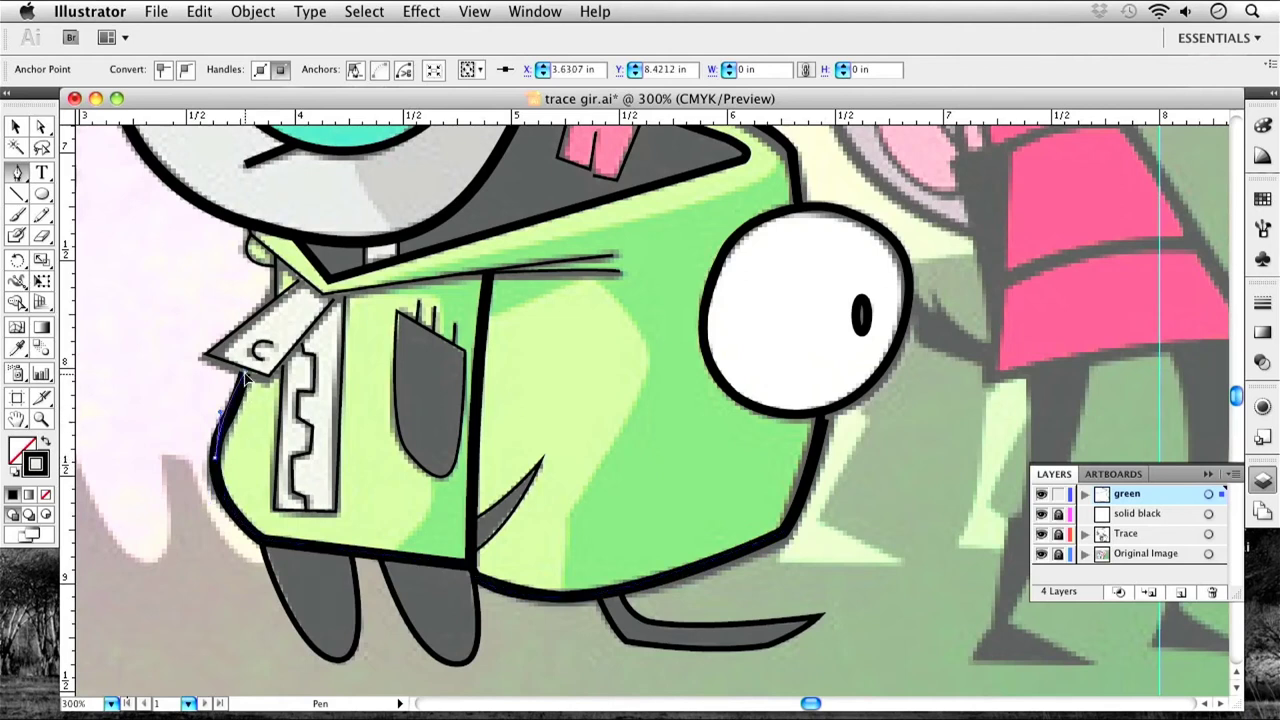
click(254, 341)
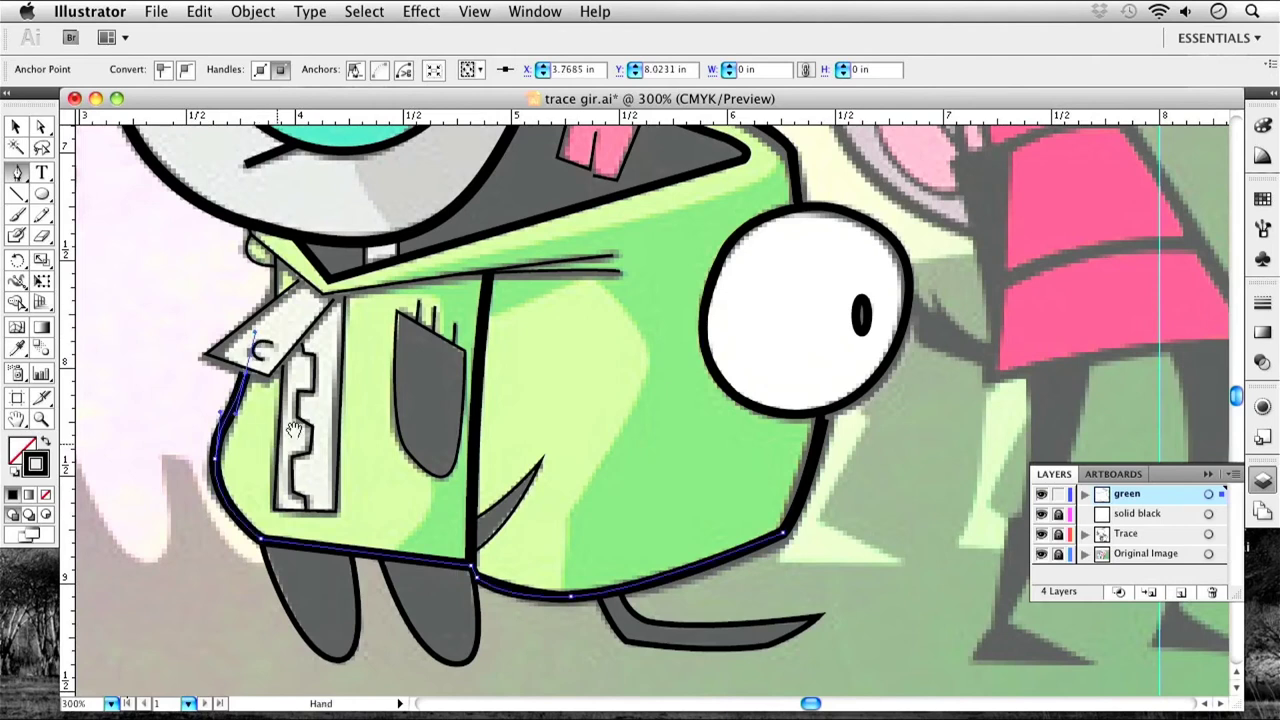
scroll(254, 341, up, 3)
super+click(177, 451)
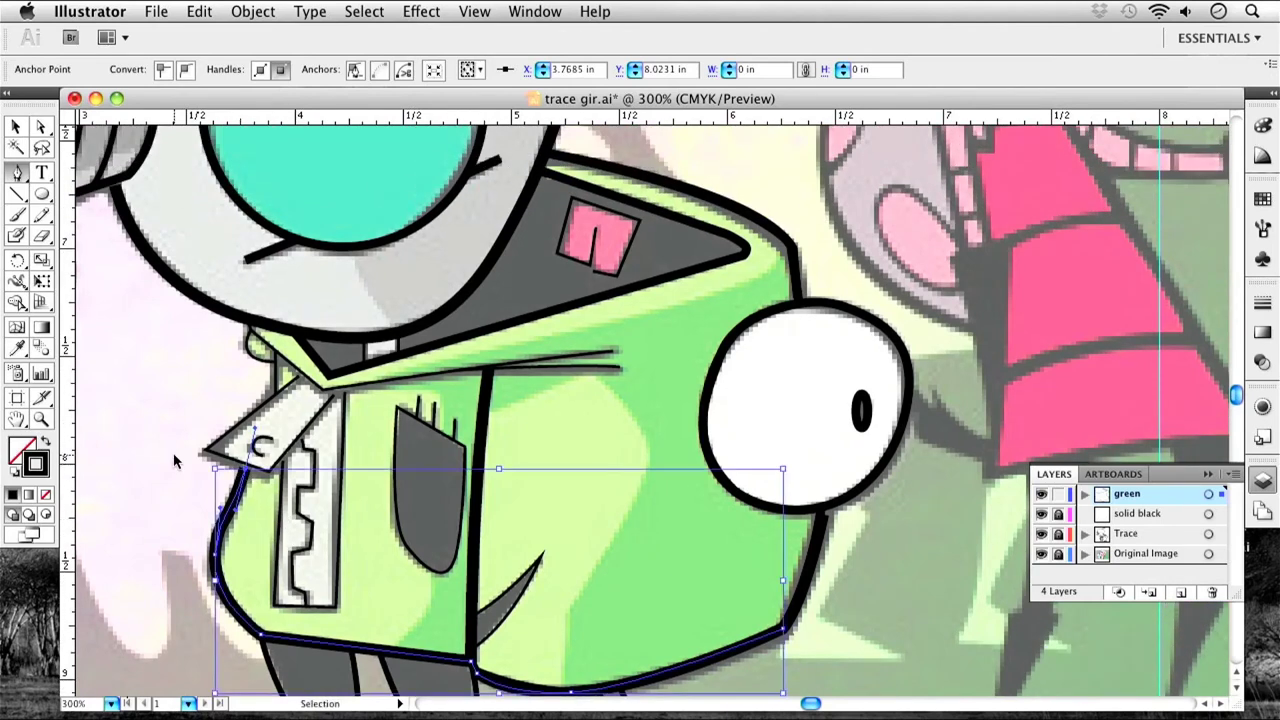
click(247, 474)
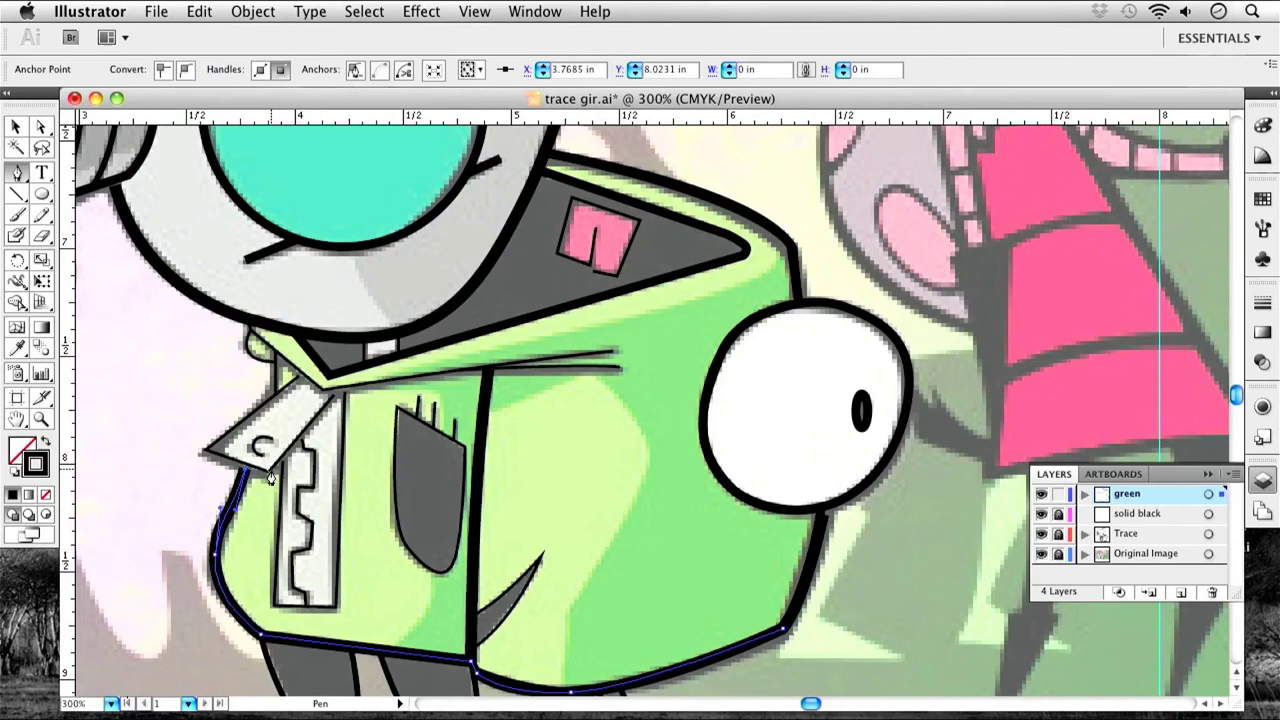
Run the path along the zipper pull's lower edge, down the zipper's front side, and across its bottom end.
click(285, 460)
click(273, 607)
click(339, 604)
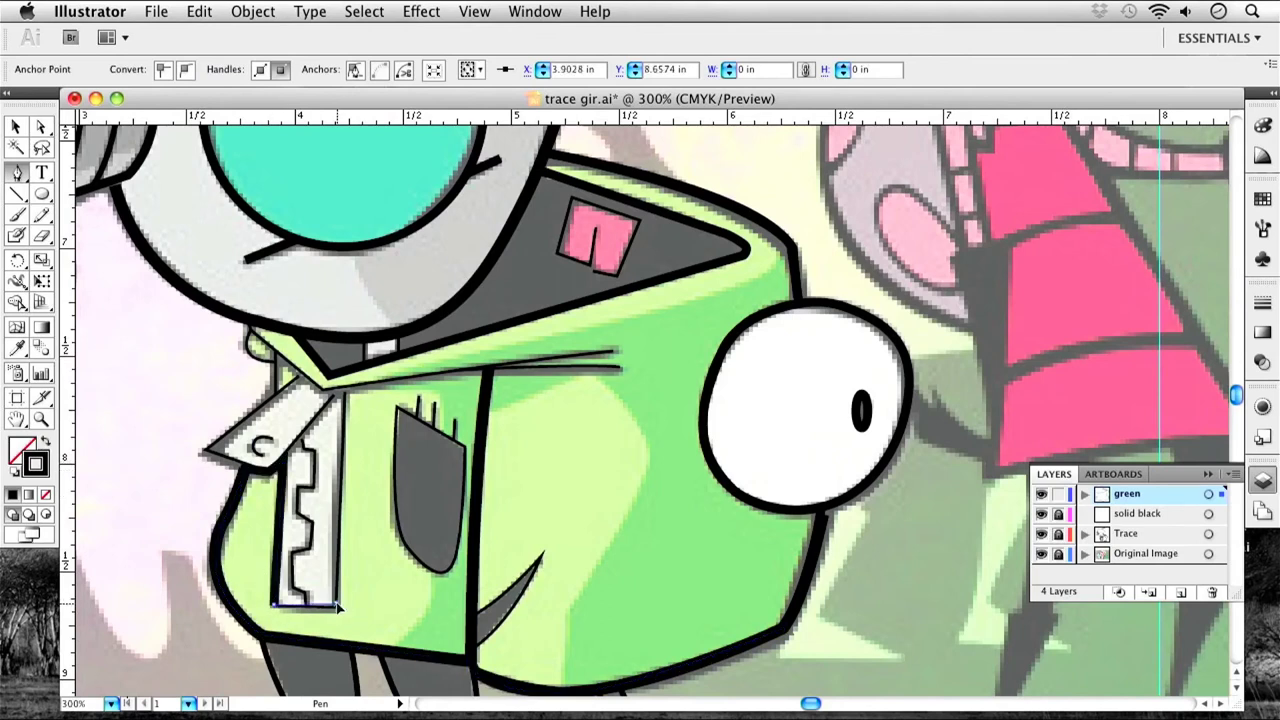
Continue the Pen path around the zipper and collar edge and close the outline of the green suit.
click(334, 392)
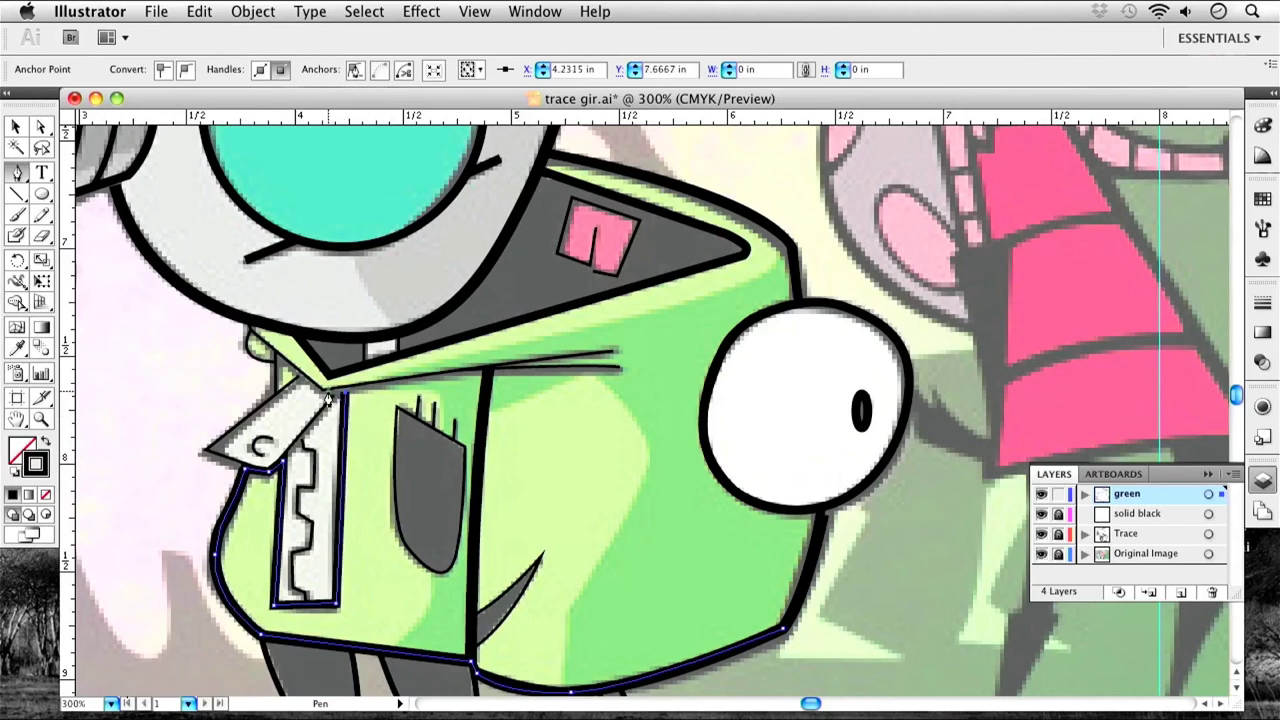
click(289, 377)
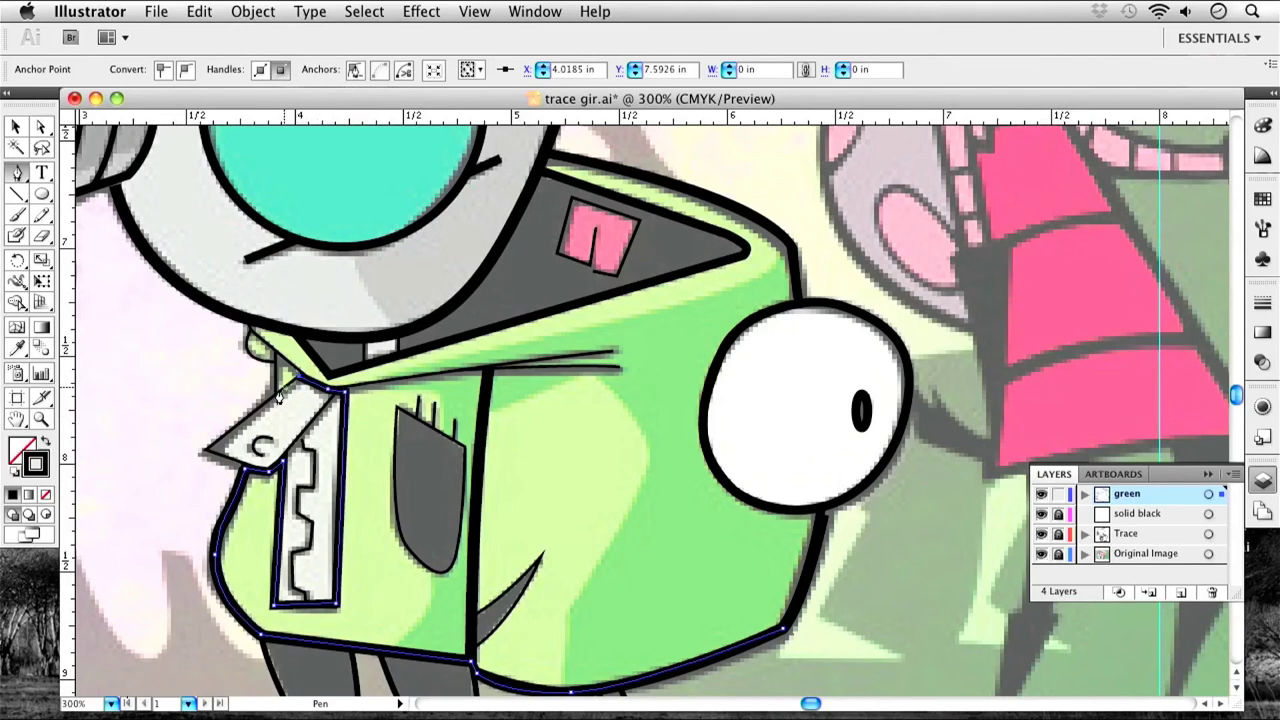
click(274, 396)
drag(258, 356, 247, 349)
click(246, 340)
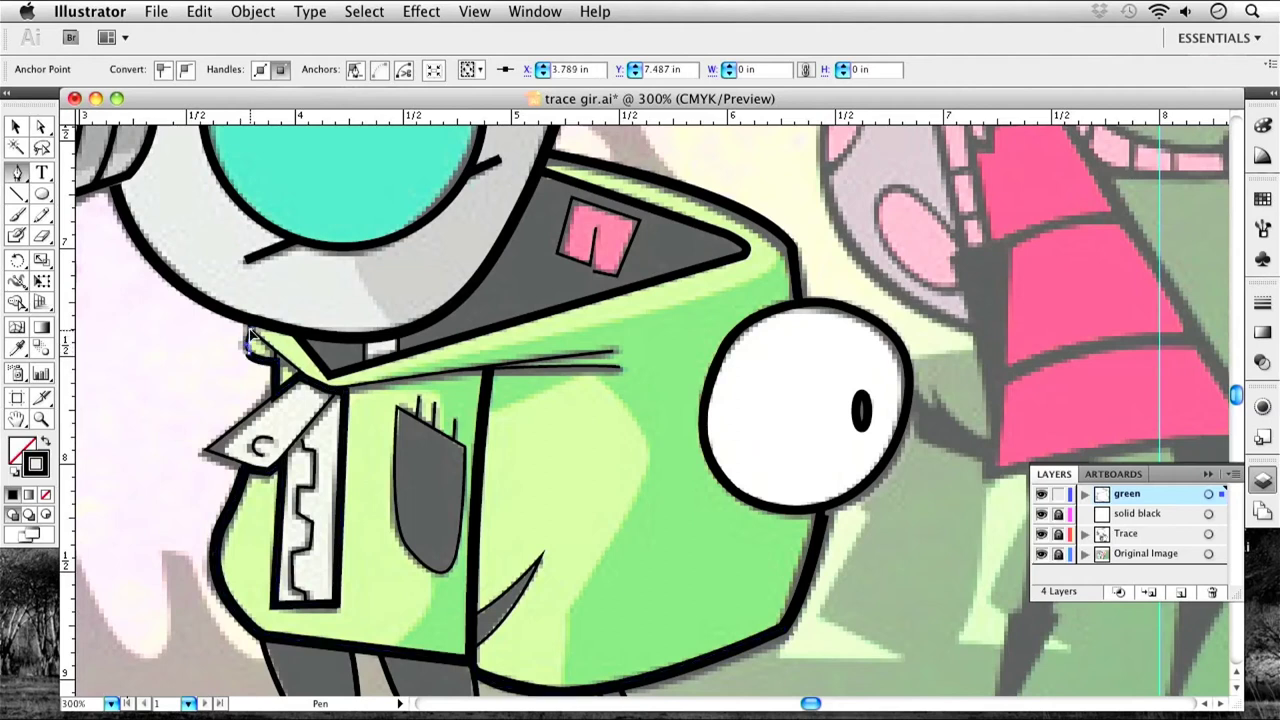
click(252, 327)
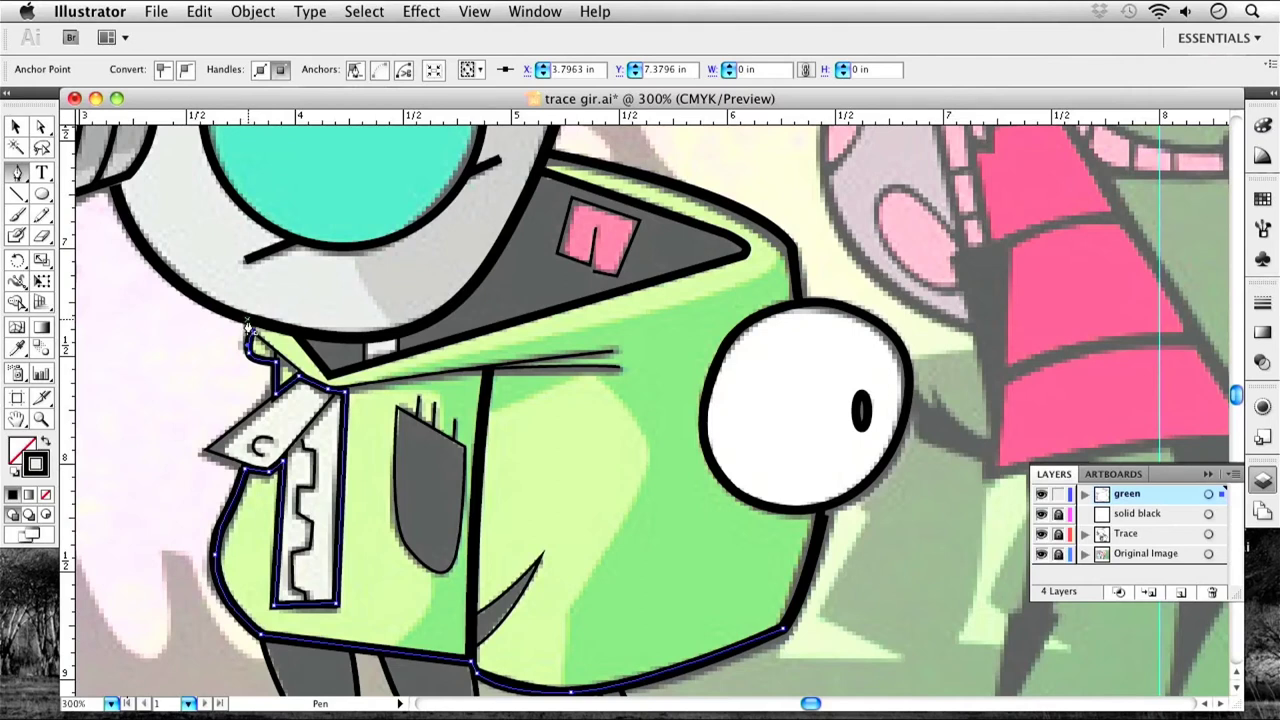
click(248, 327)
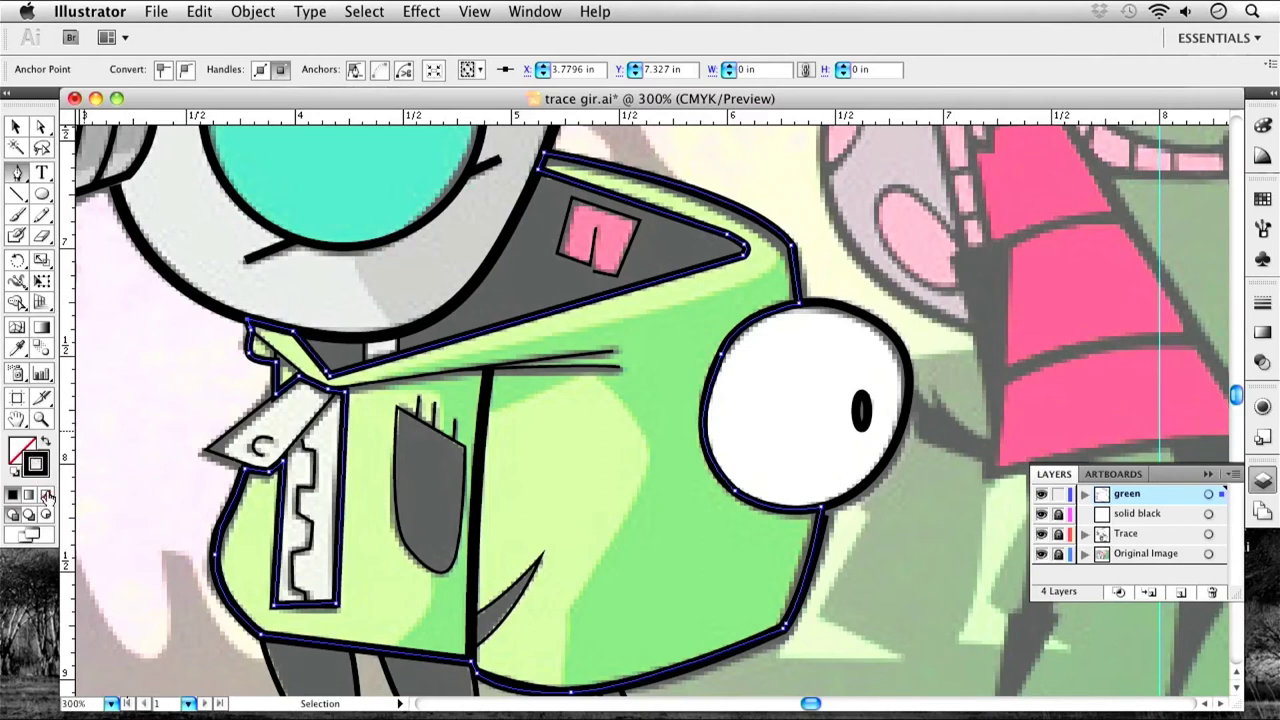
Remove the stroke from the suit outline and fill it with light green #B2D38D.
click(47, 497)
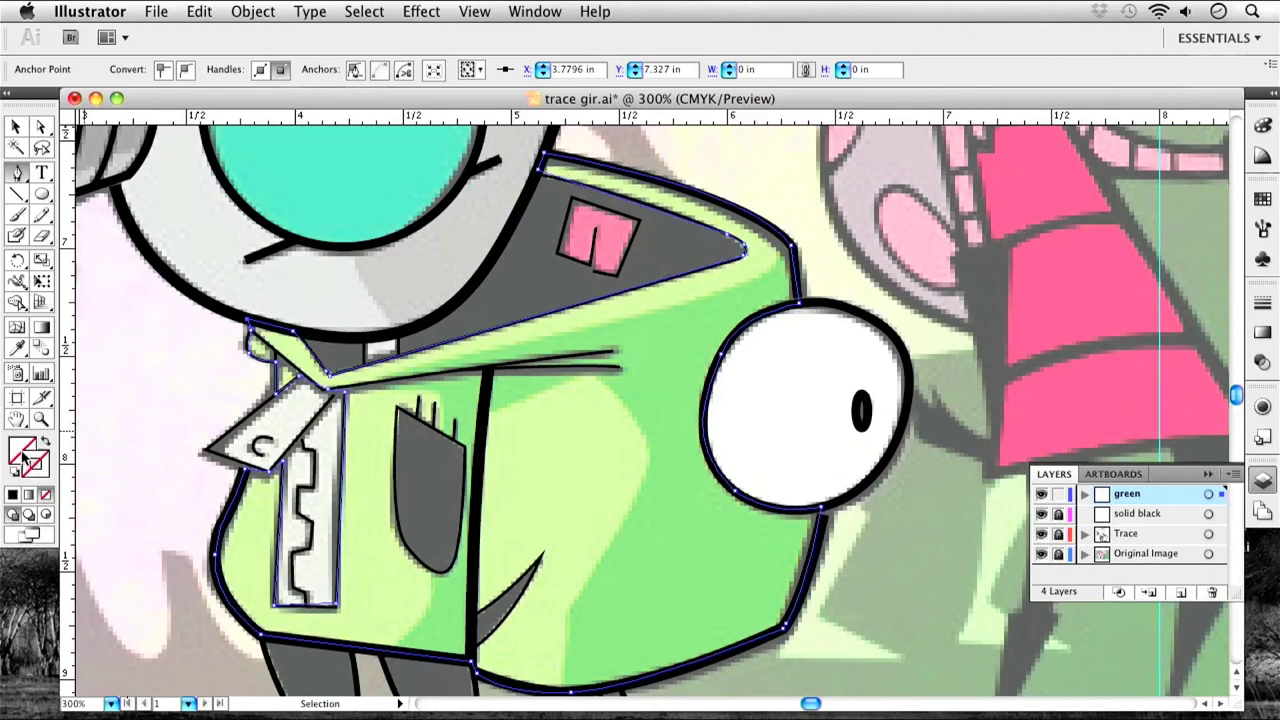
double_click(22, 452)
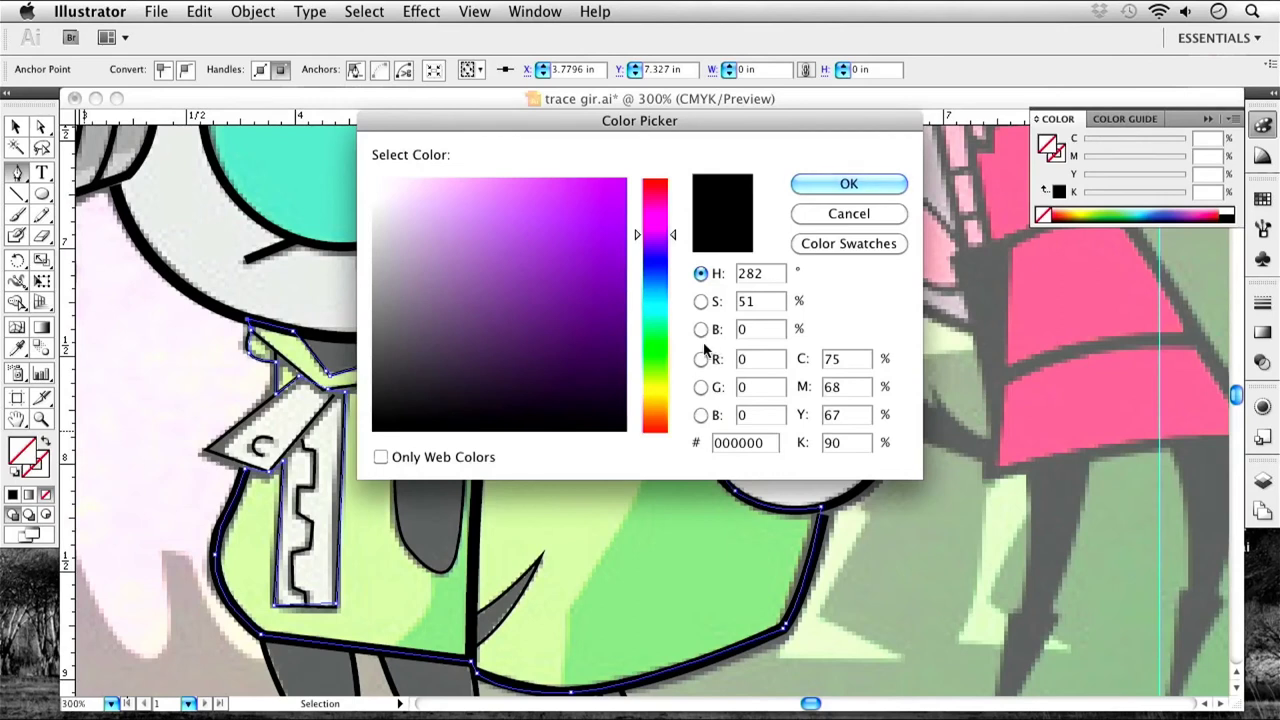
click(667, 335)
drag(667, 335, 665, 351)
drag(523, 283, 454, 211)
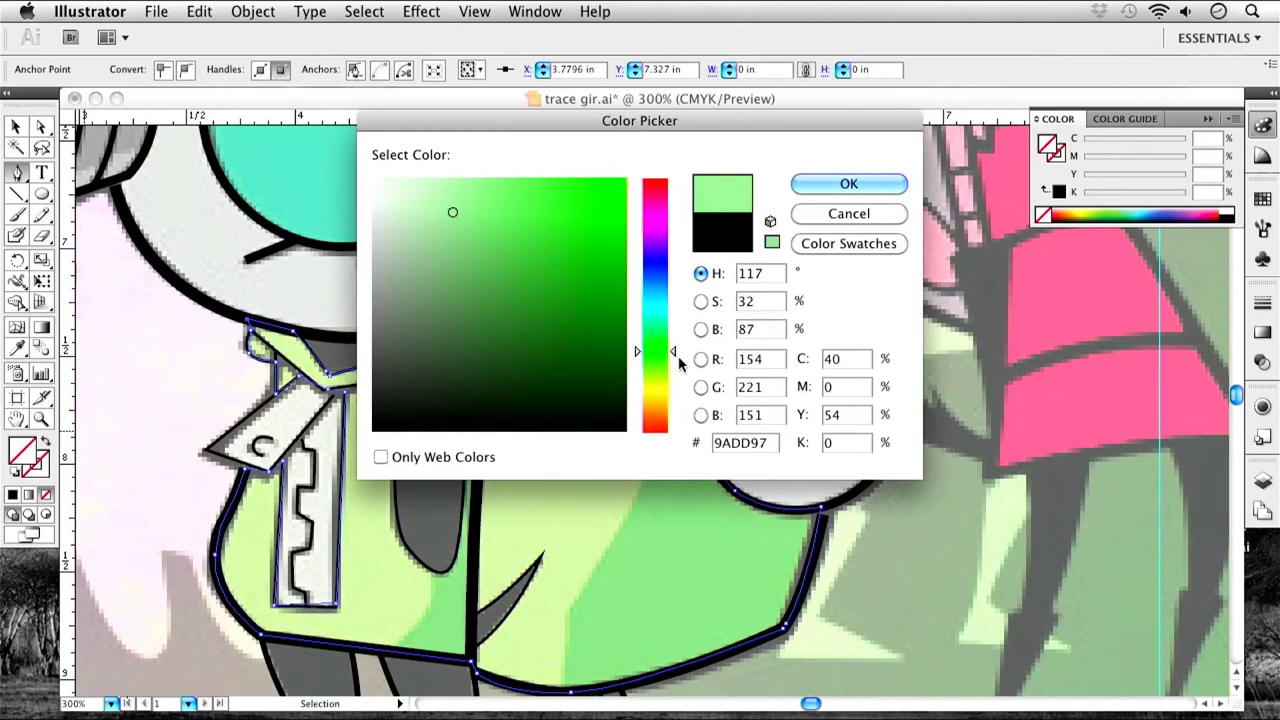
drag(676, 354, 673, 365)
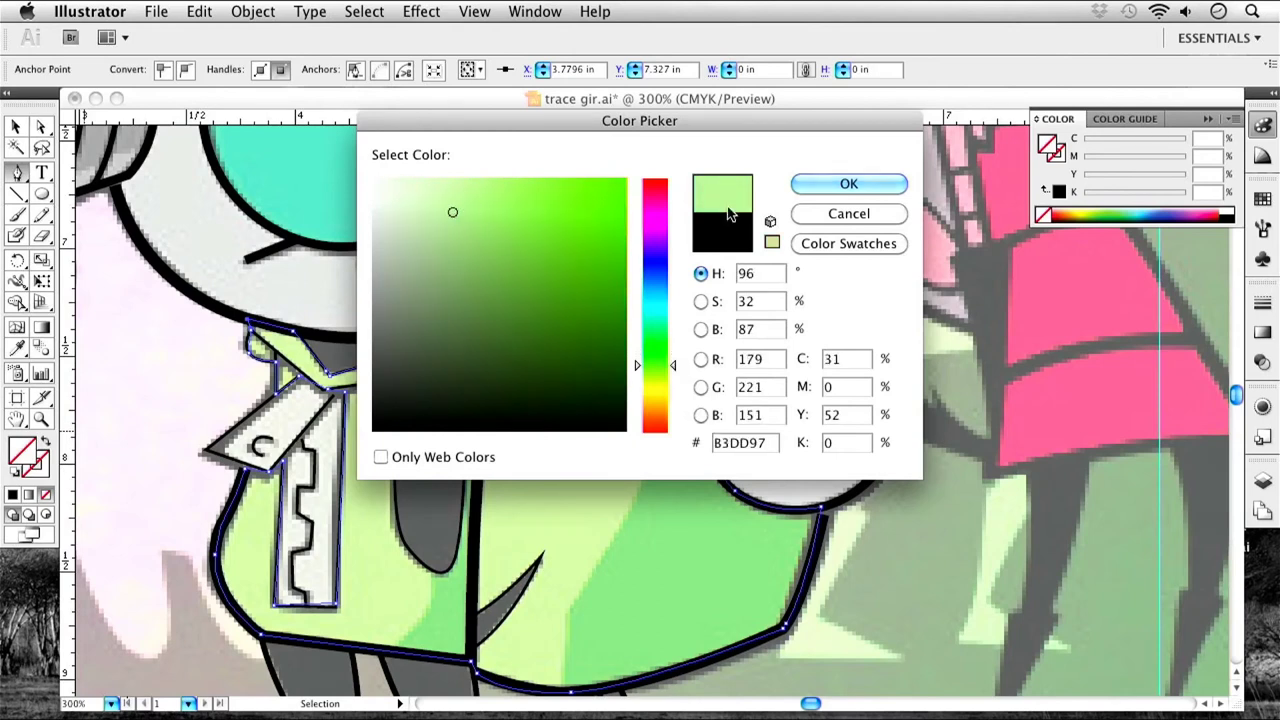
click(655, 185)
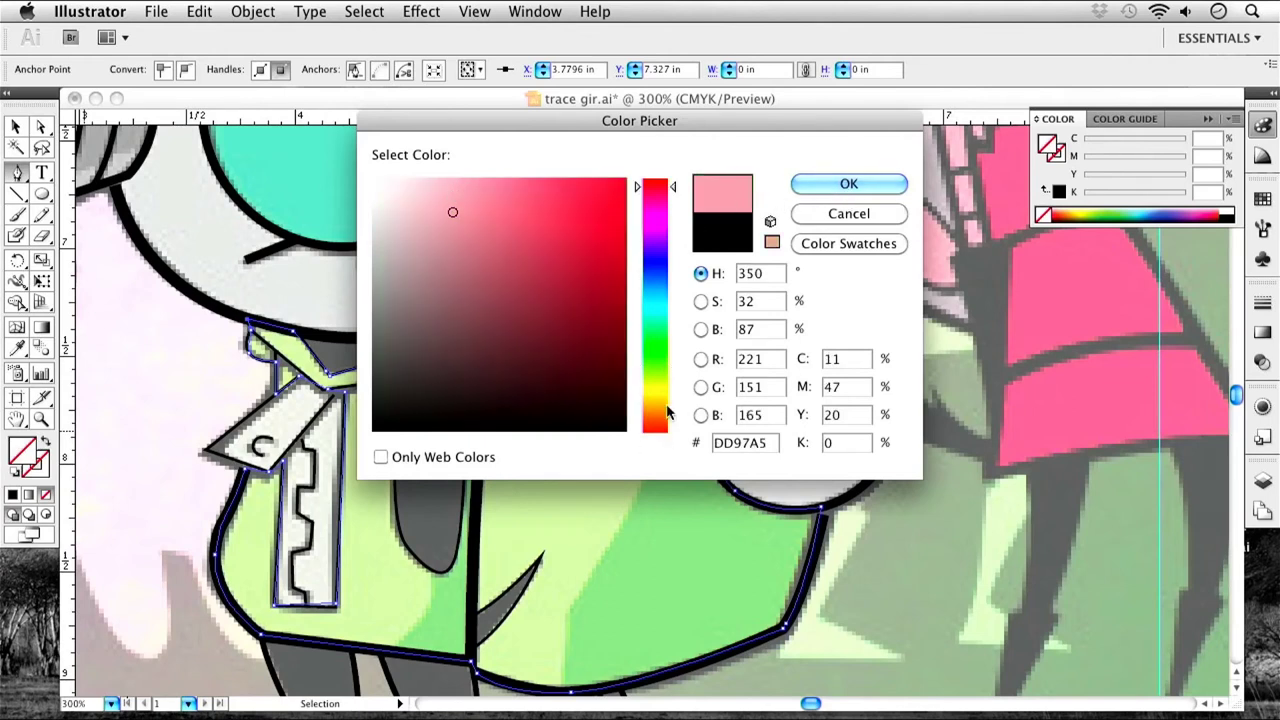
click(664, 380)
drag(662, 379, 665, 371)
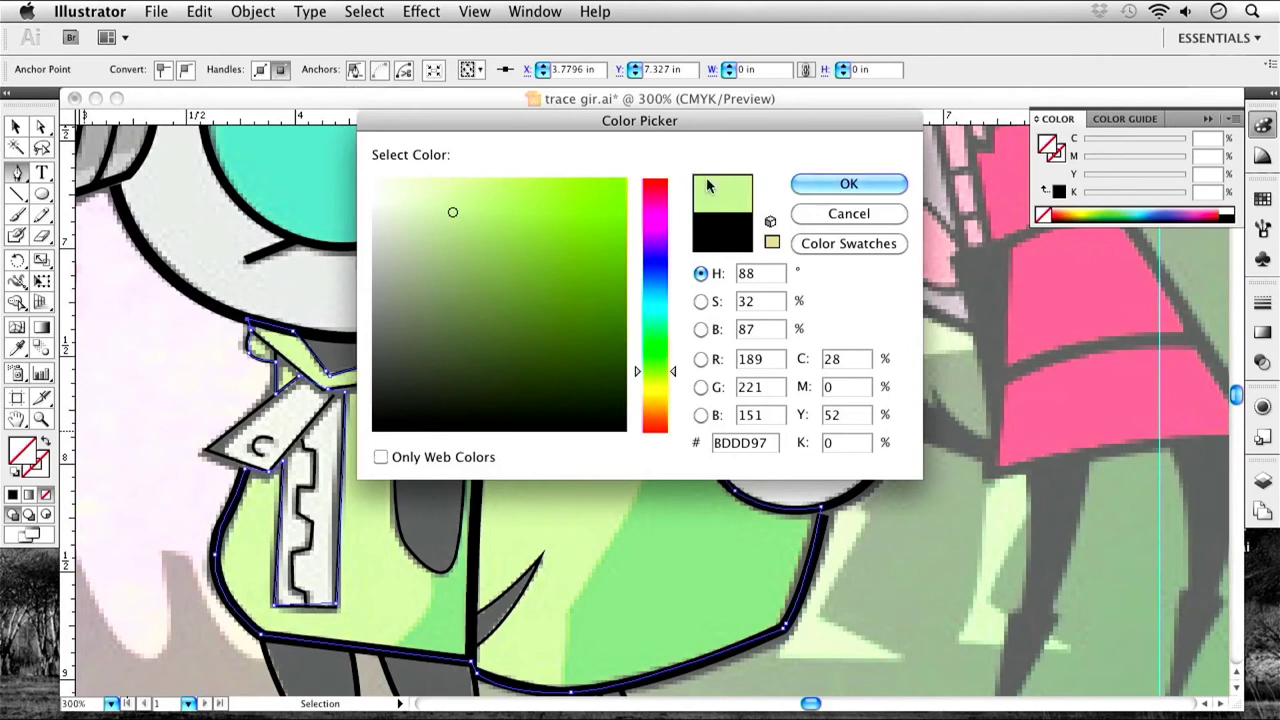
click(455, 222)
click(846, 183)
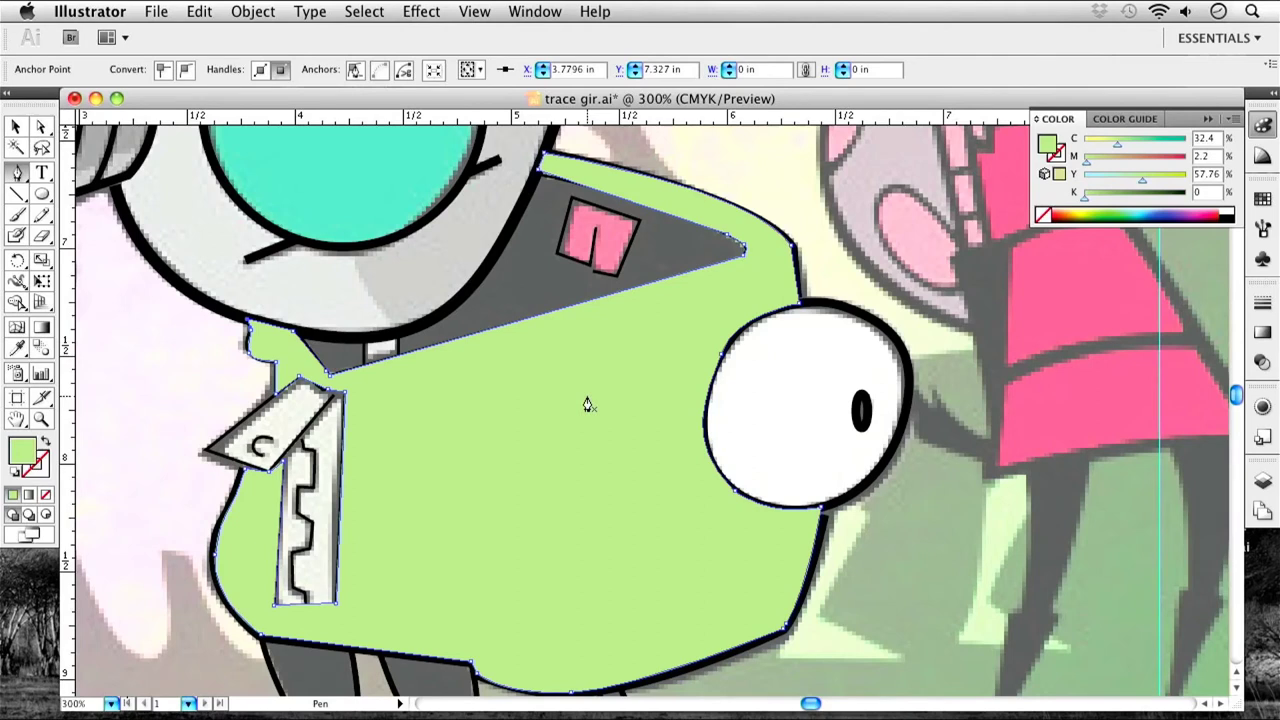
Reorder the layers so Trace is on top, followed by solid black and green, above Original Image.
click(16, 127)
click(574, 371)
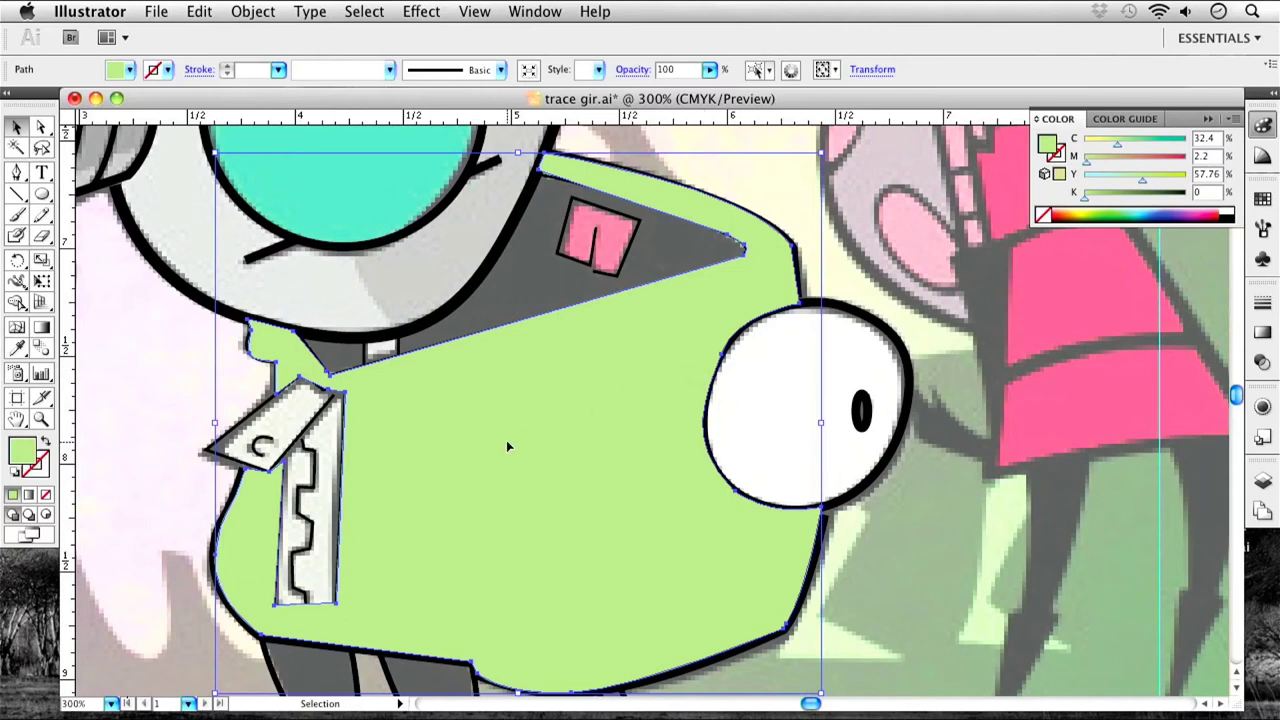
click(1268, 487)
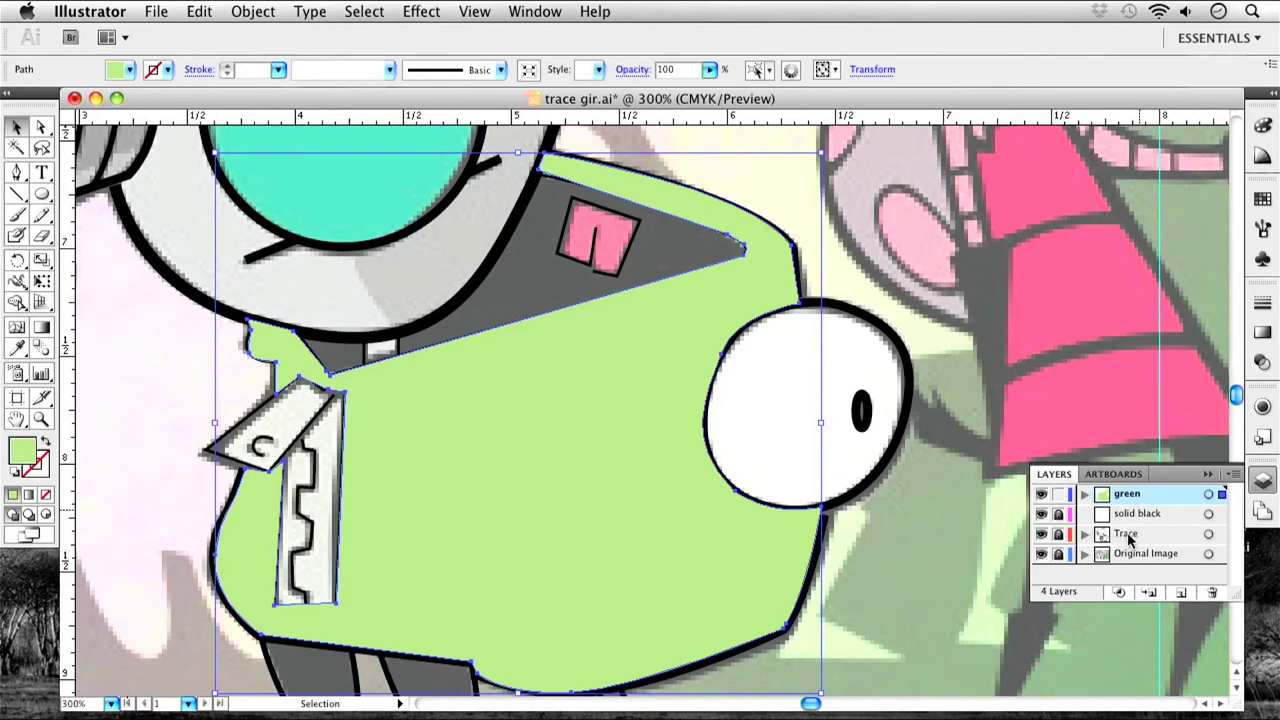
drag(1126, 500, 1138, 543)
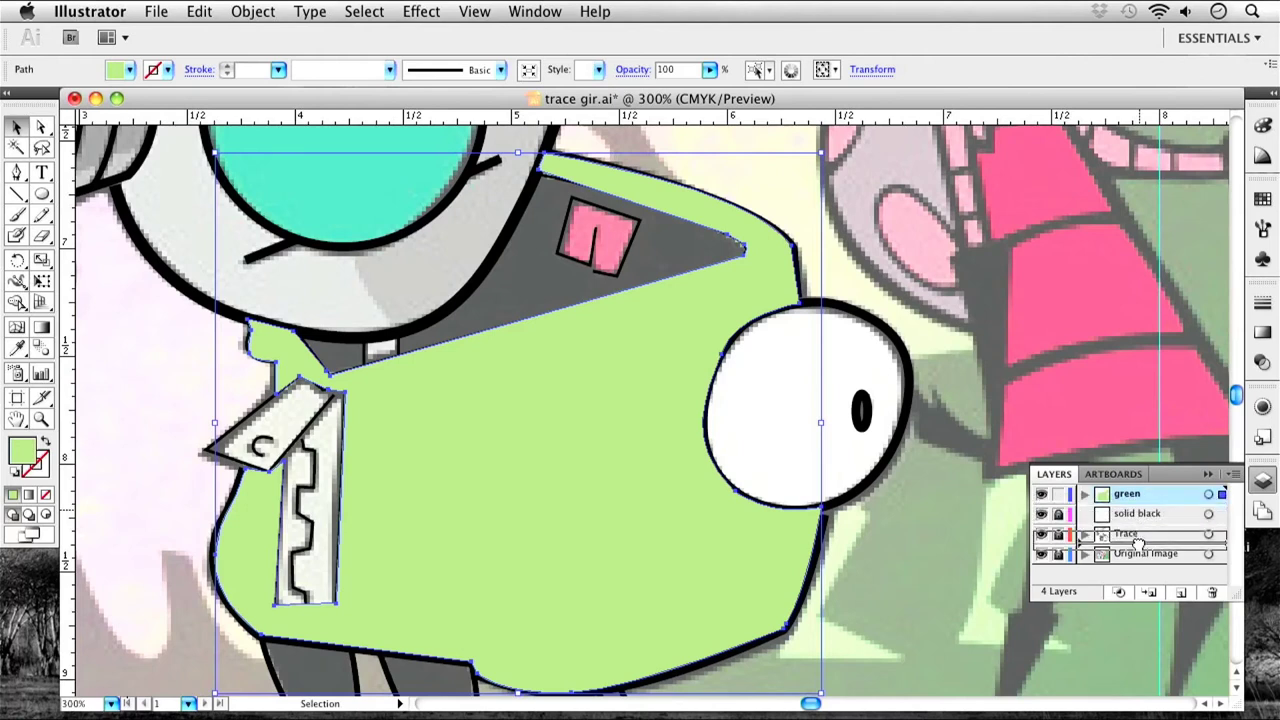
drag(1138, 543, 1140, 548)
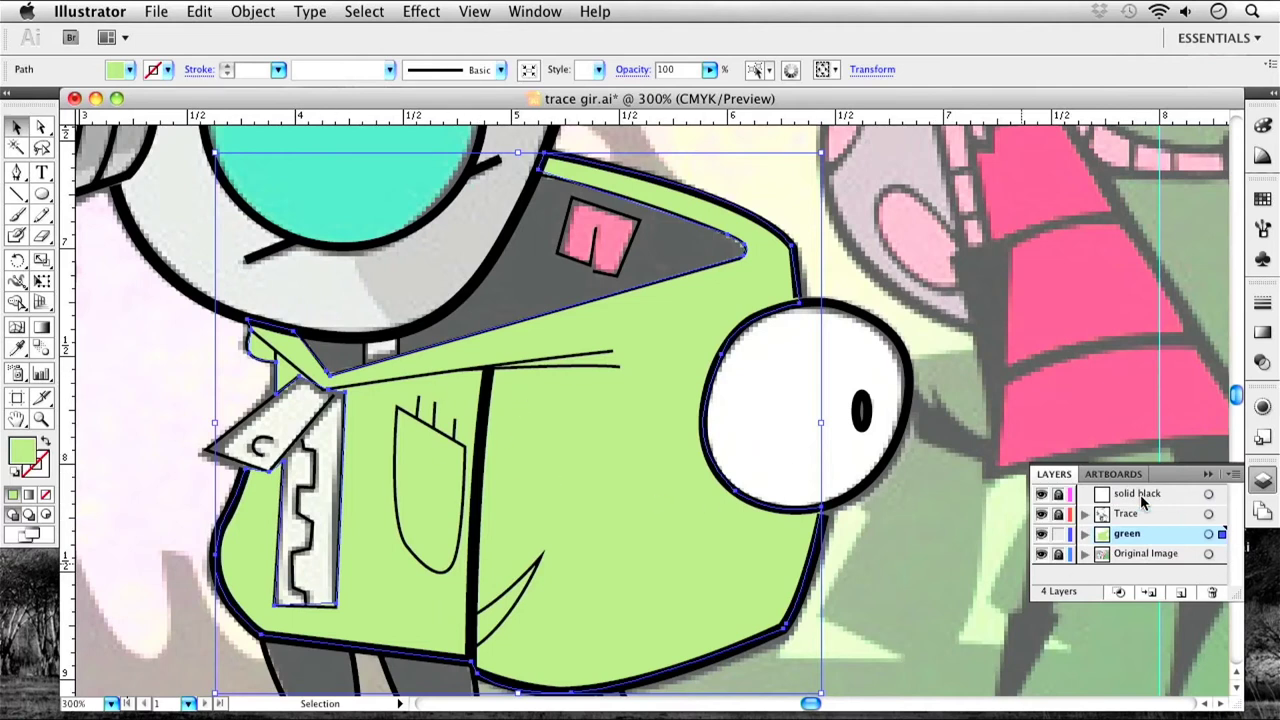
drag(1135, 497, 1133, 527)
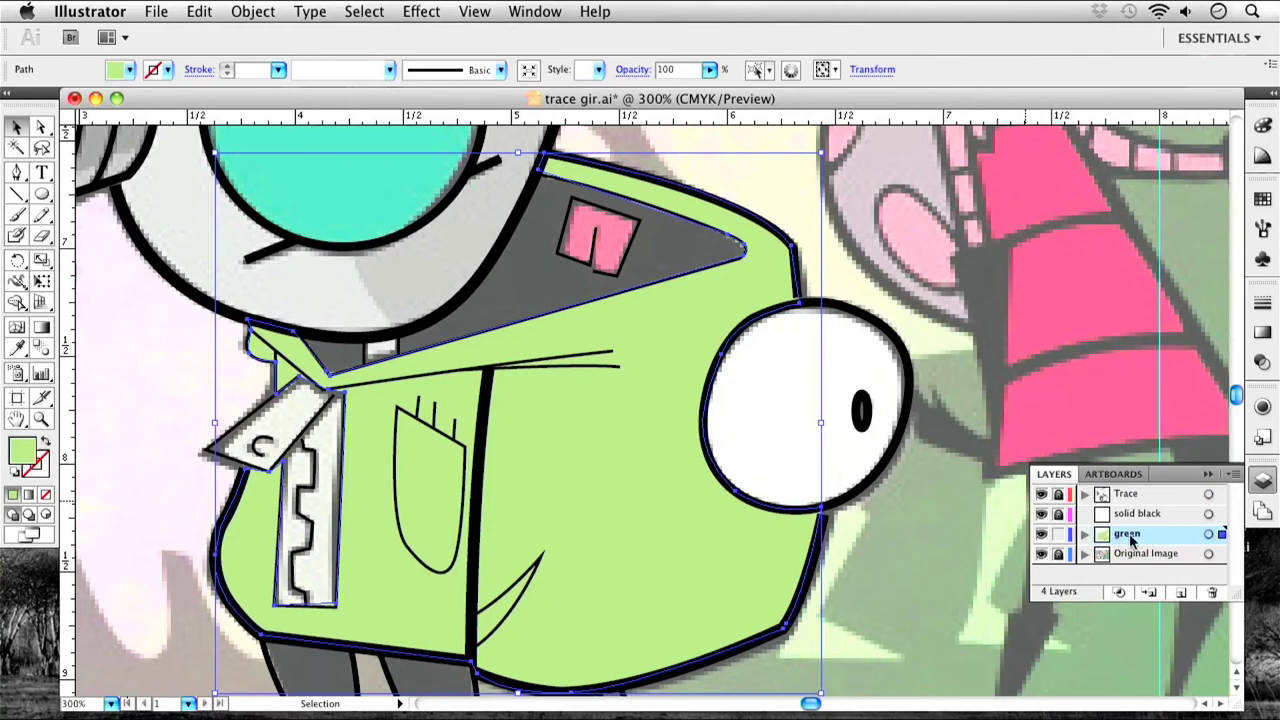
Hide and lock the green layer, and make solid black the active, unlocked layer.
click(1041, 533)
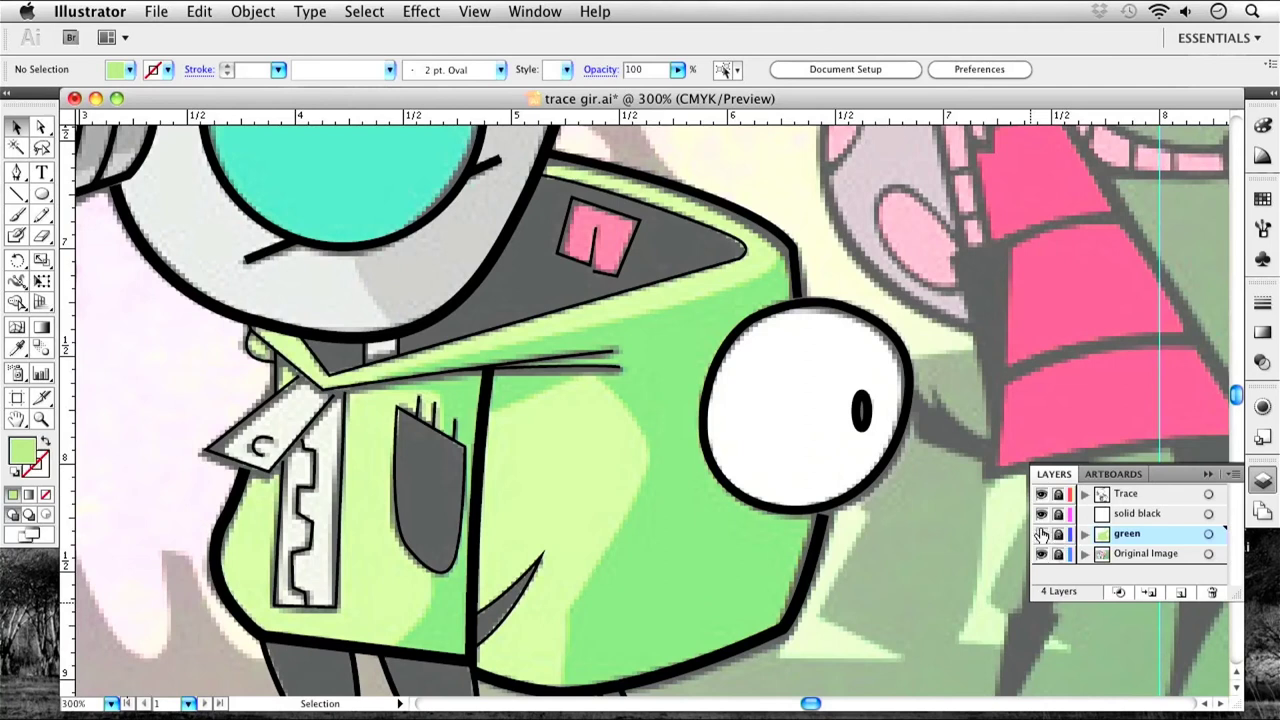
click(1041, 537)
click(1041, 537)
click(1135, 517)
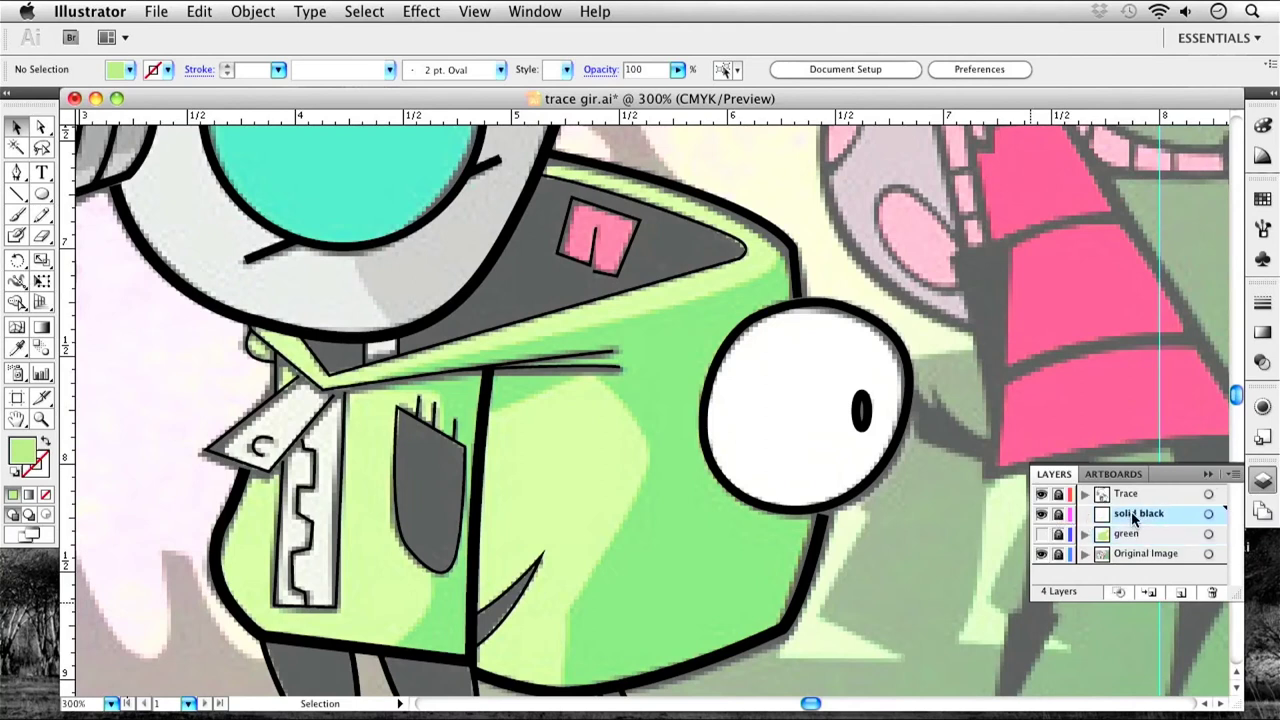
click(1058, 514)
Trace the small dark area inside the collar below the chin as a closed four-point Pen shape.
scroll(474, 296, up, 3)
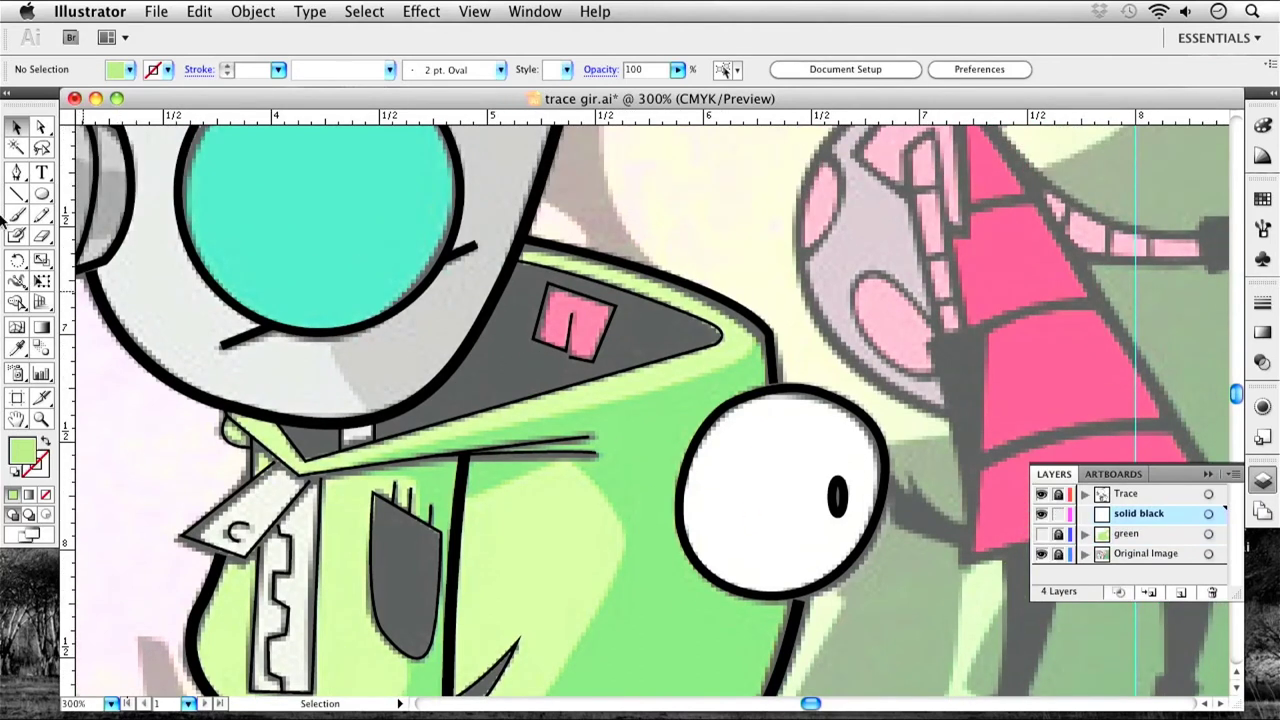
click(16, 174)
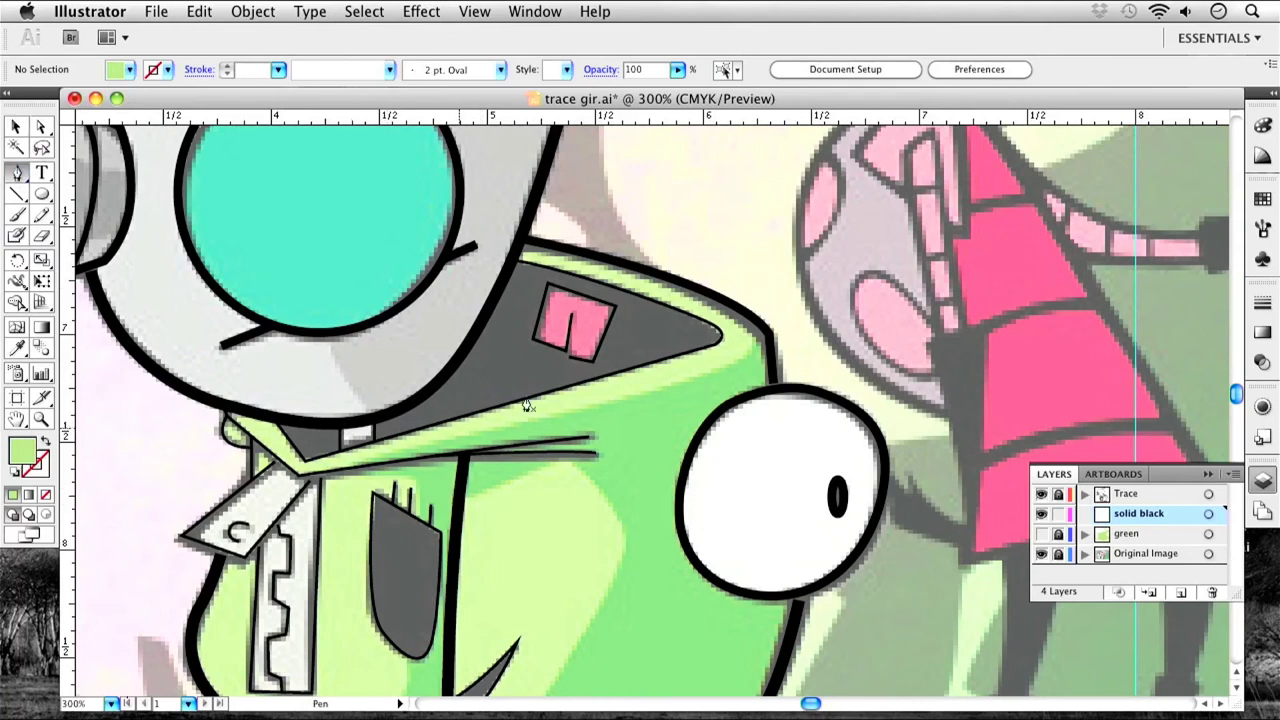
click(273, 417)
click(340, 424)
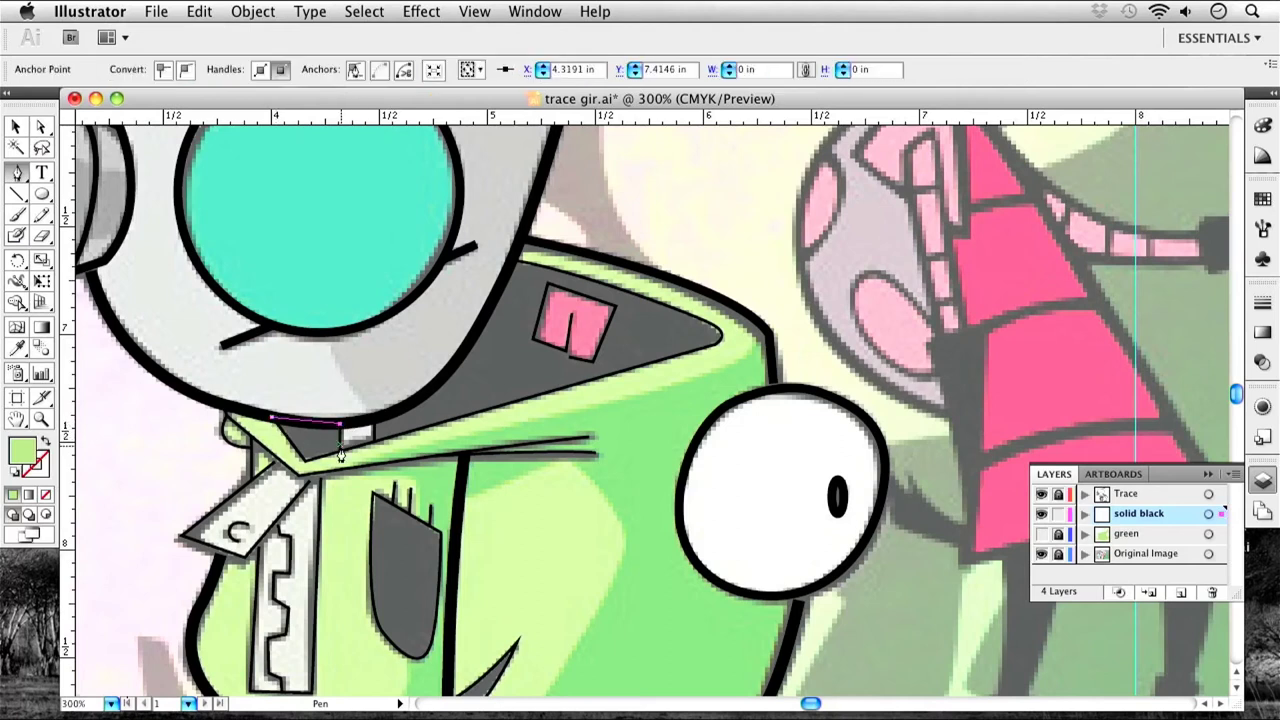
click(340, 451)
click(305, 462)
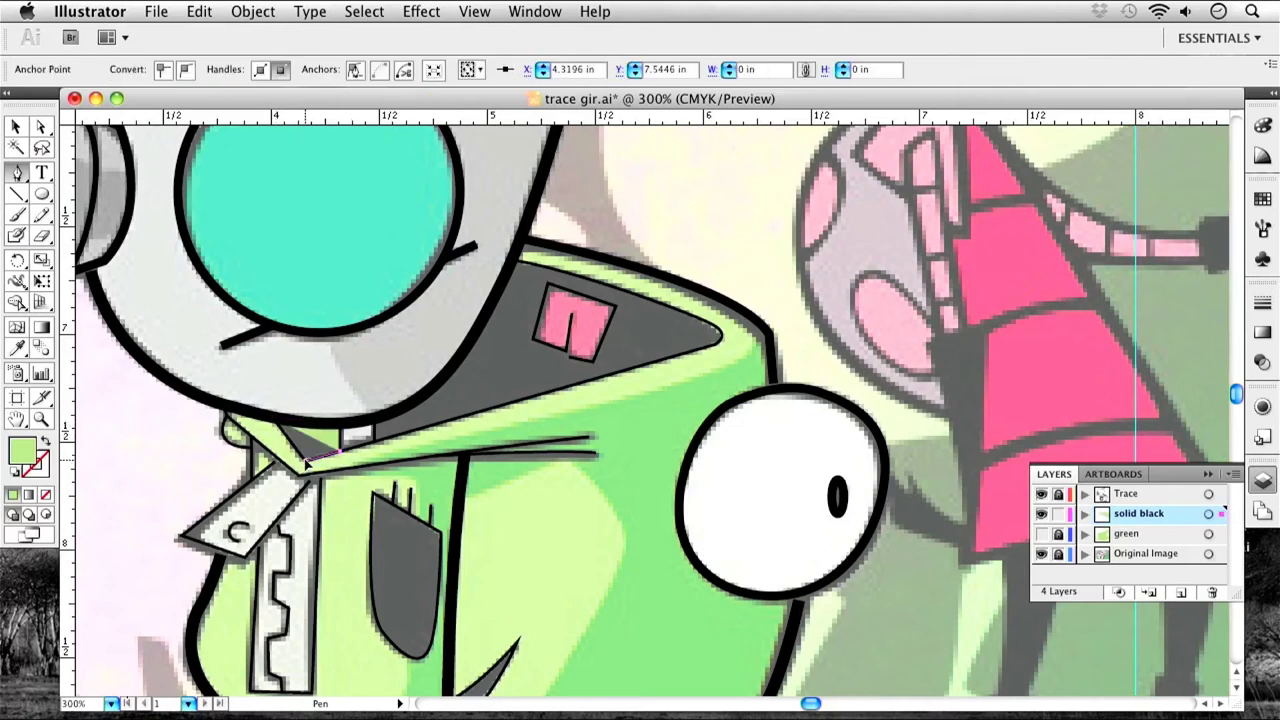
click(273, 418)
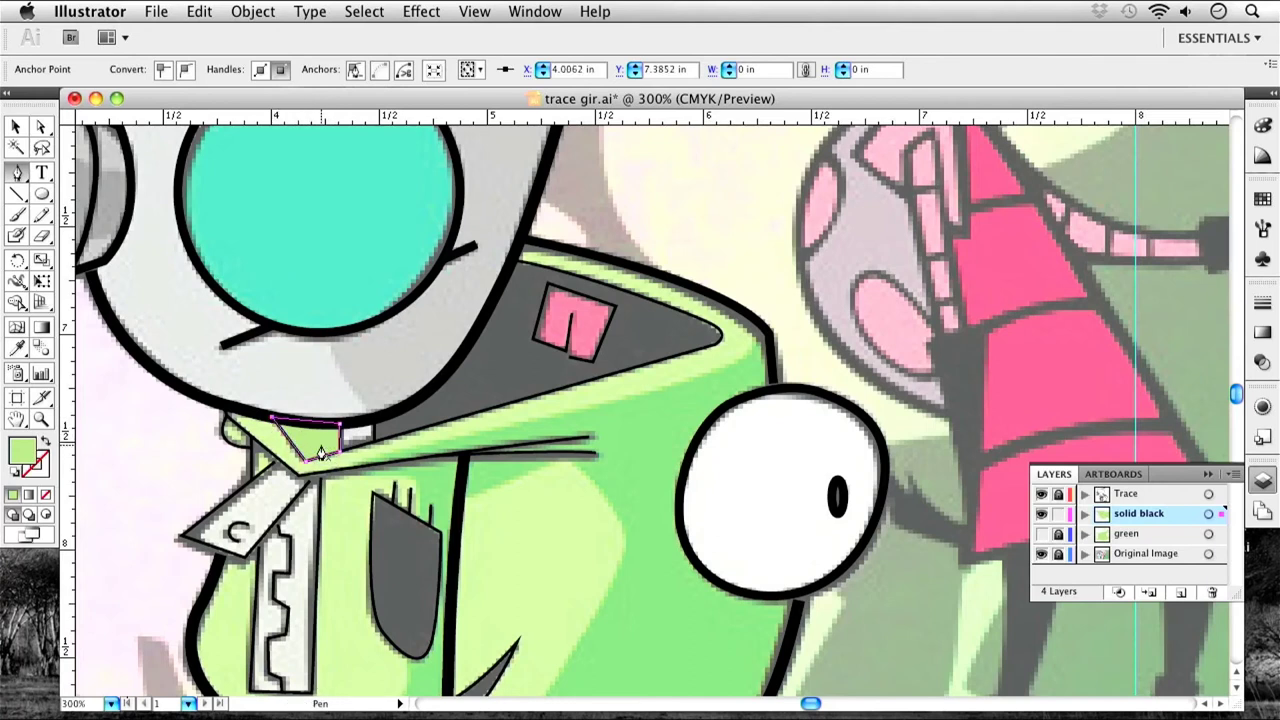
Fill the small collar shape with black, RGB 0, 0, 0, and deselect it.
key(v)
click(25, 453)
double_click(25, 453)
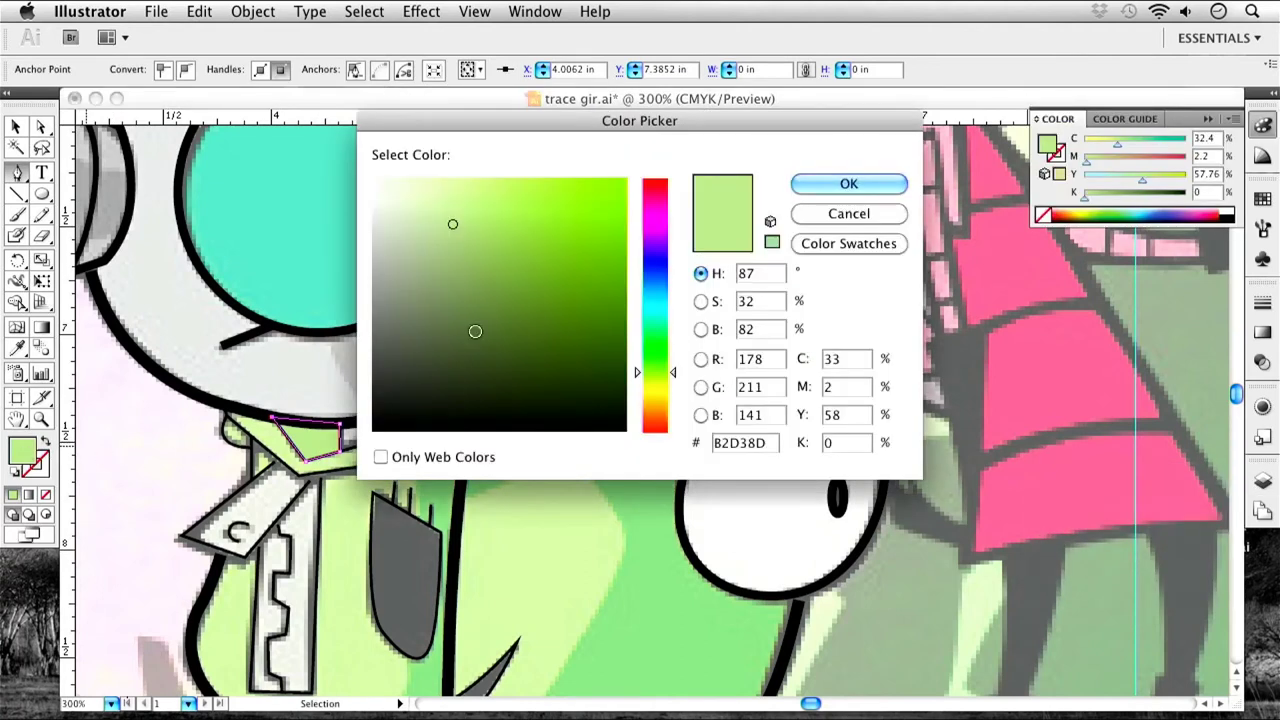
click(393, 411)
drag(375, 421, 371, 428)
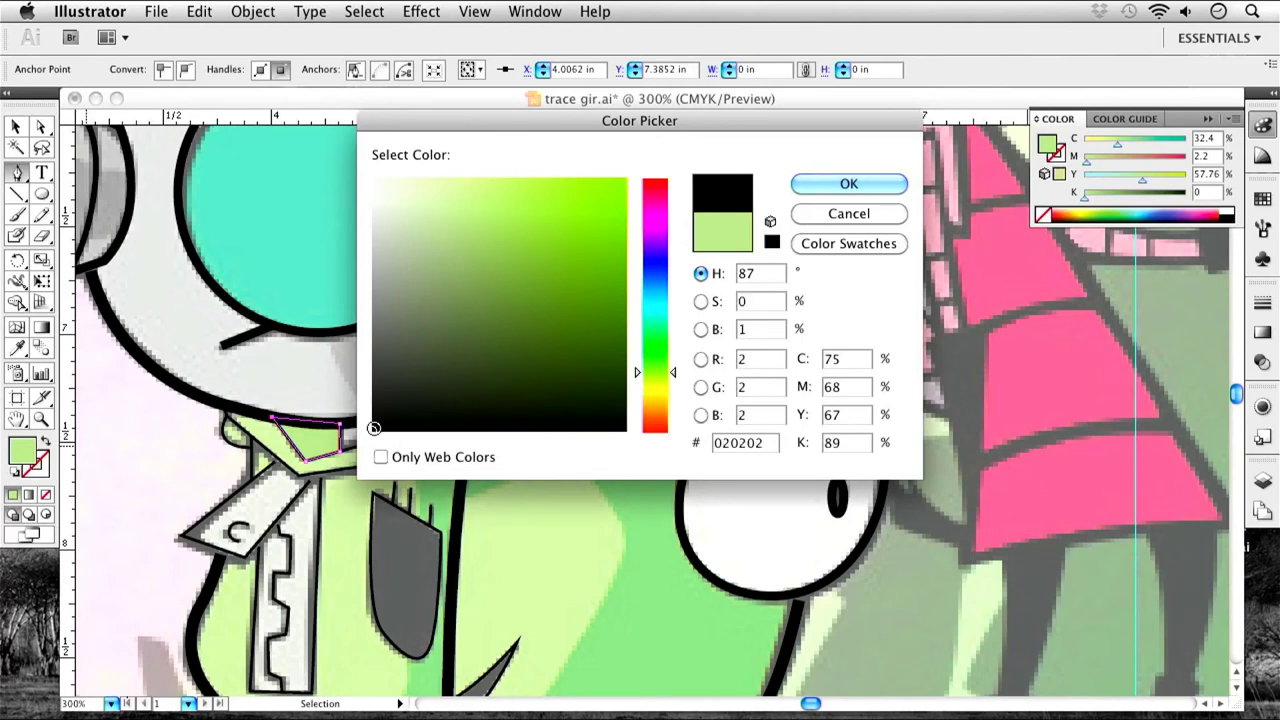
double_click(761, 367)
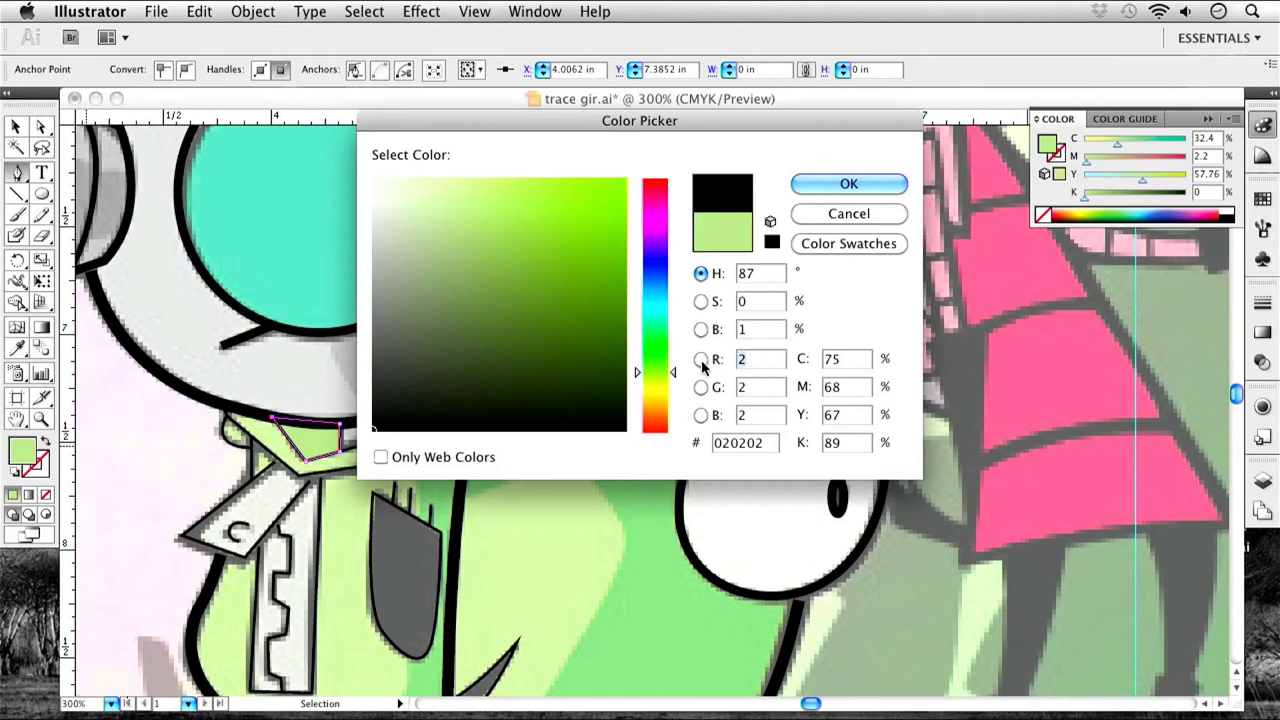
text(0)
double_click(743, 387)
text(0)
key(Tab)
text(0)
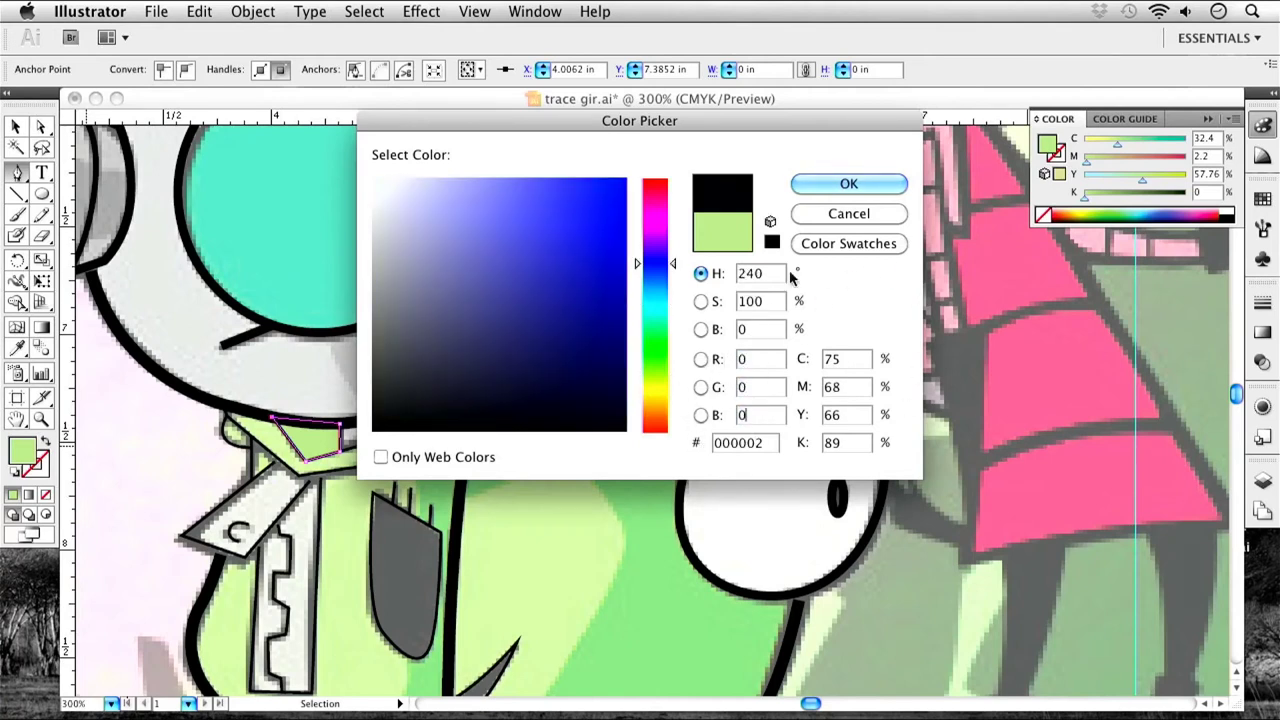
click(822, 184)
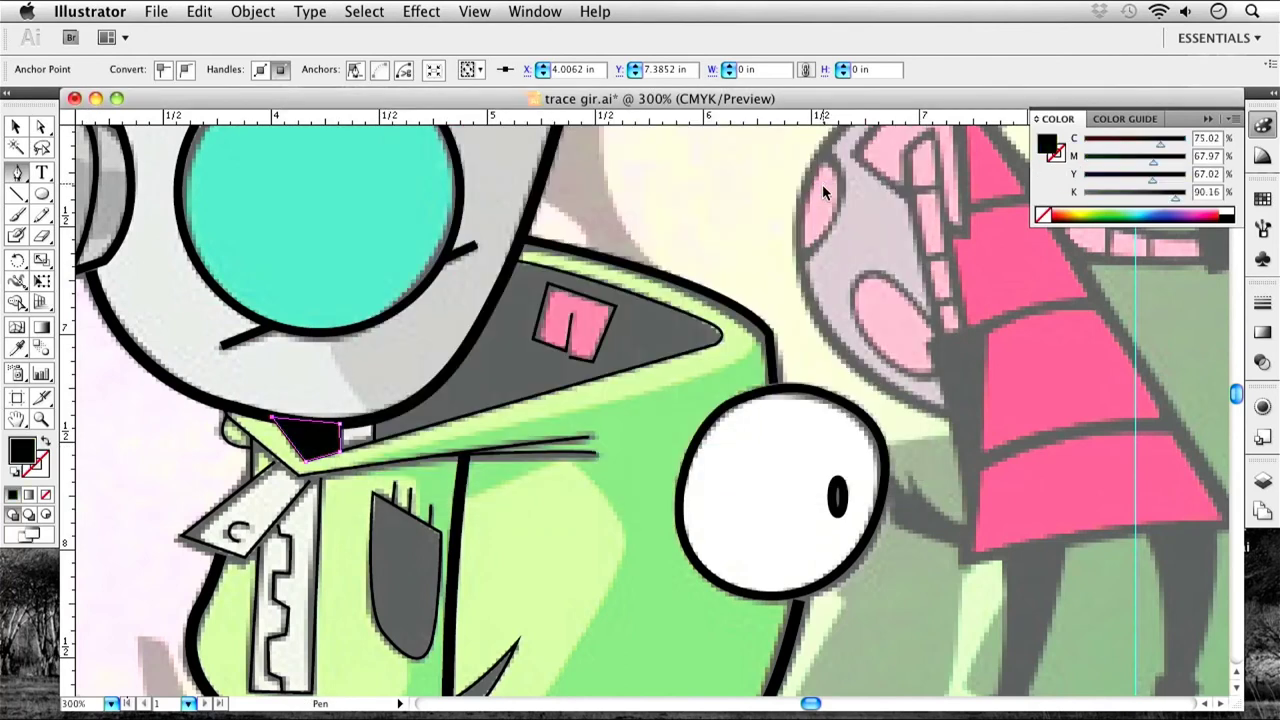
click(16, 127)
click(632, 205)
Start a Pen path around the dark hood interior, following the head's curve and the hood's upper edge.
scroll(600, 320, left, 10)
scroll(600, 320, up, 2)
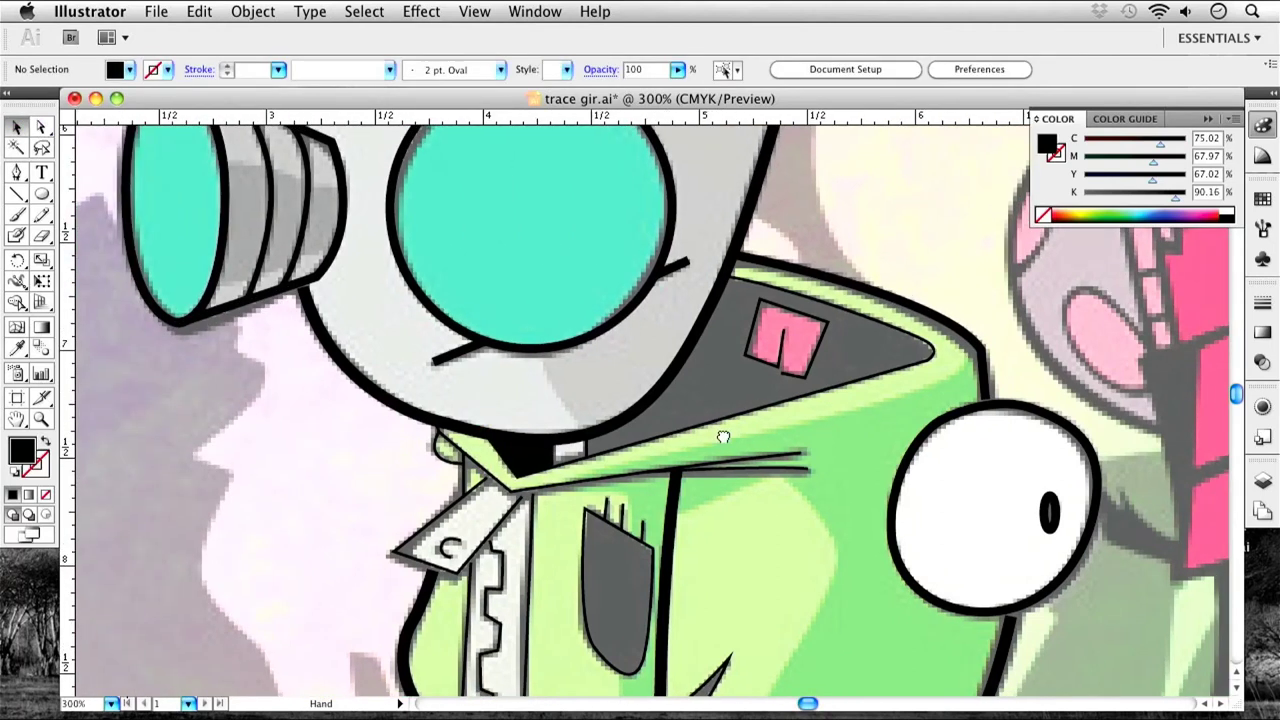
scroll(569, 470, right, 5)
scroll(569, 470, up, 2)
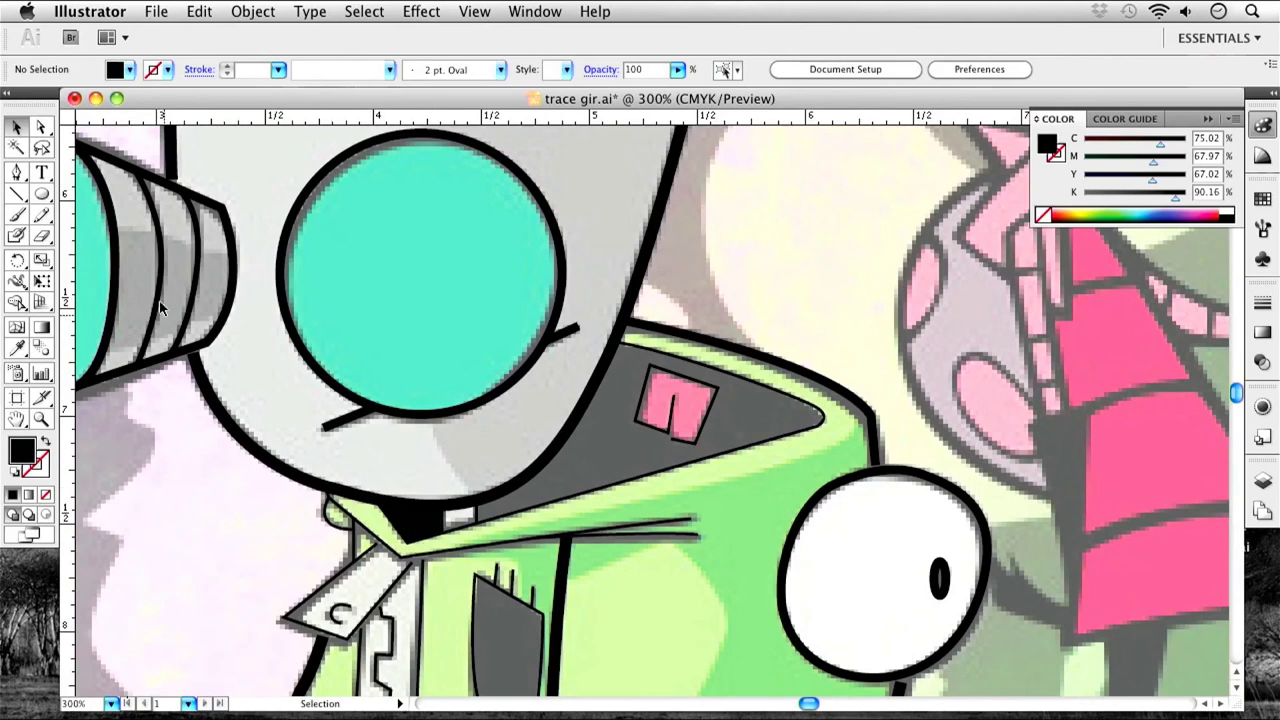
click(16, 172)
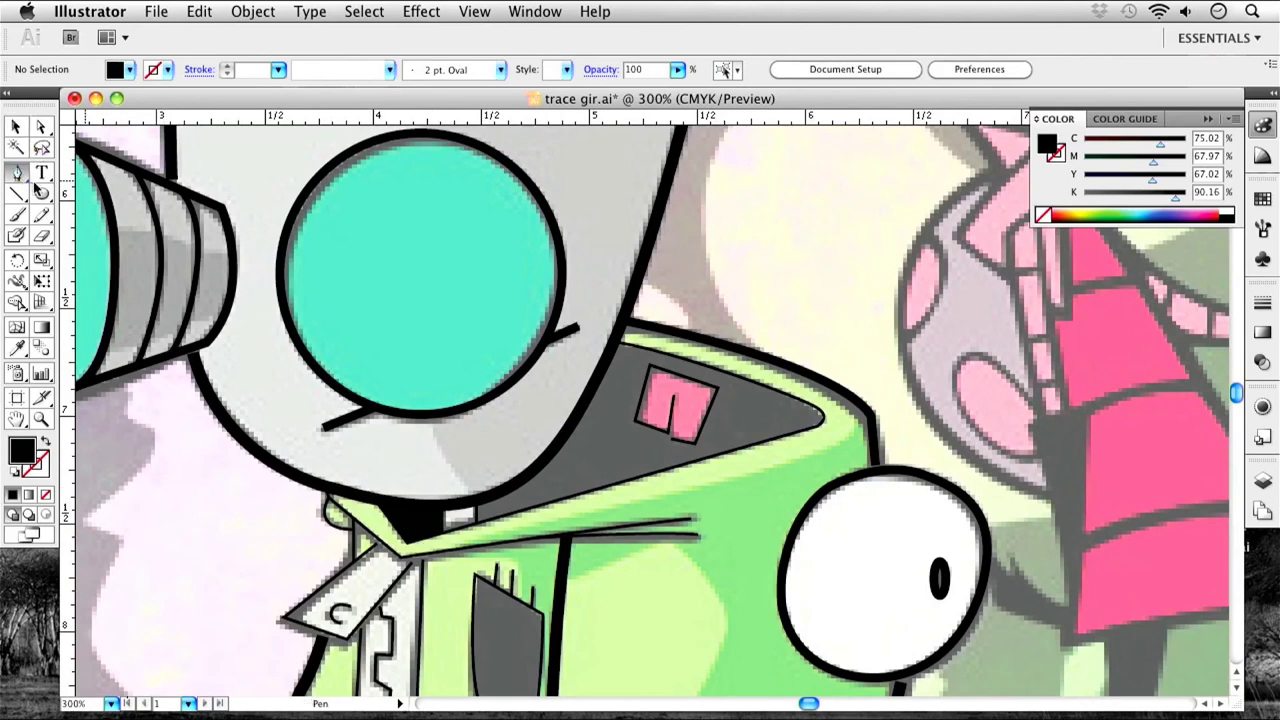
click(477, 499)
drag(548, 472, 580, 407)
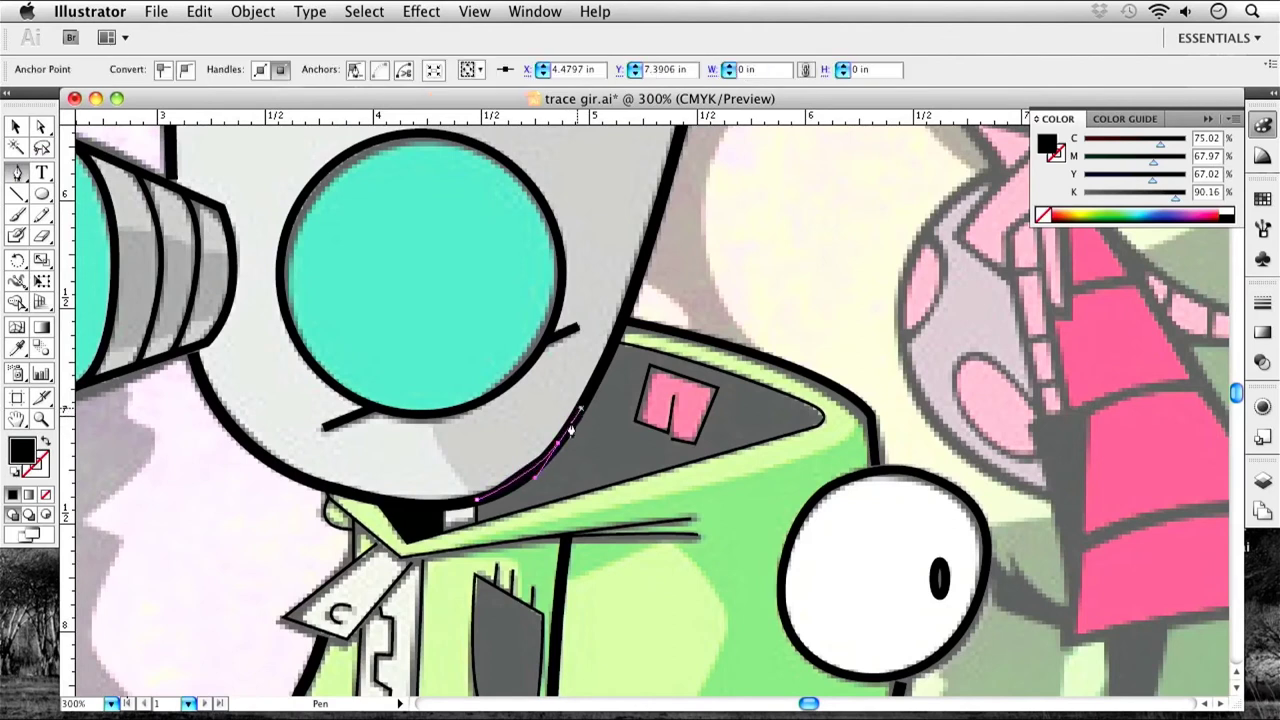
click(613, 344)
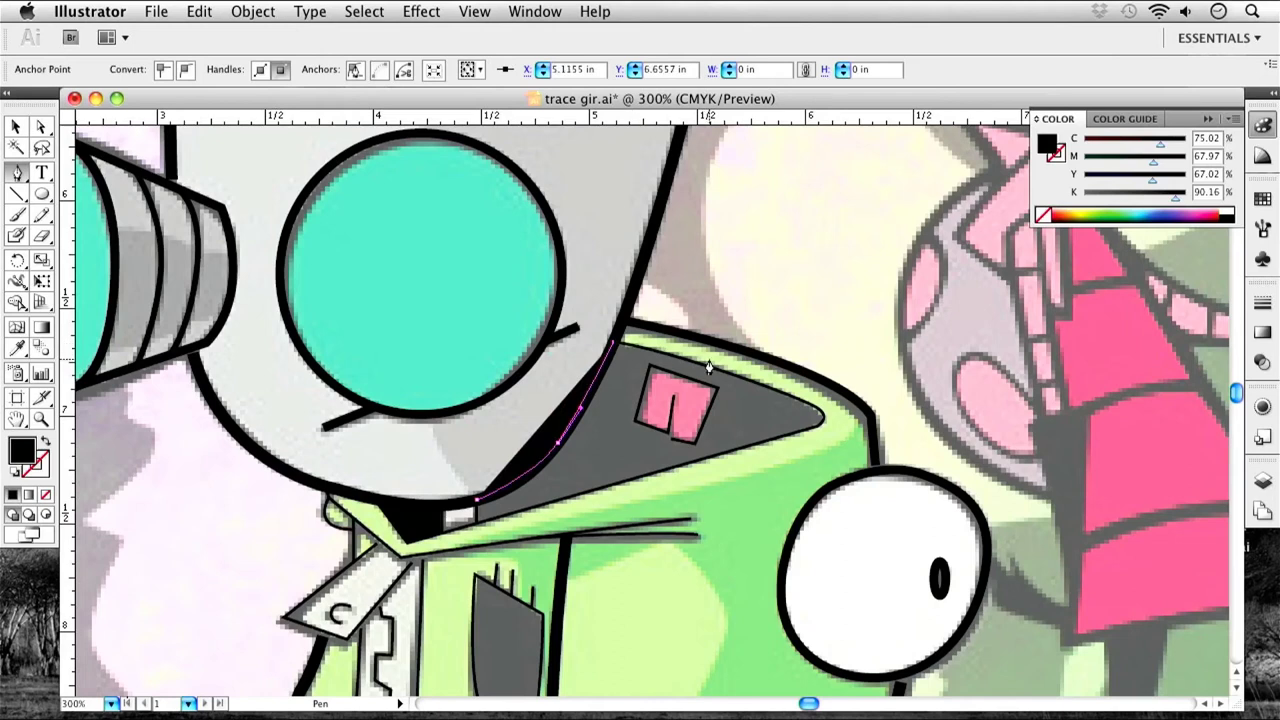
drag(810, 410, 871, 439)
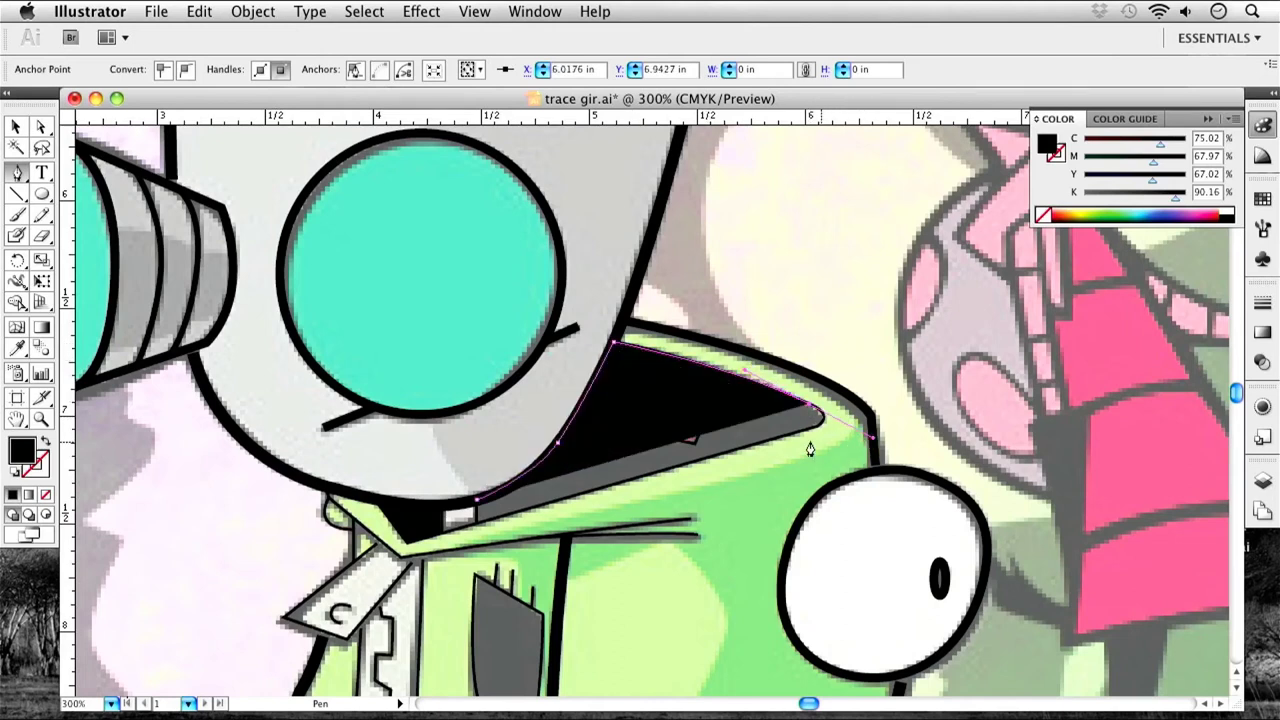
click(809, 433)
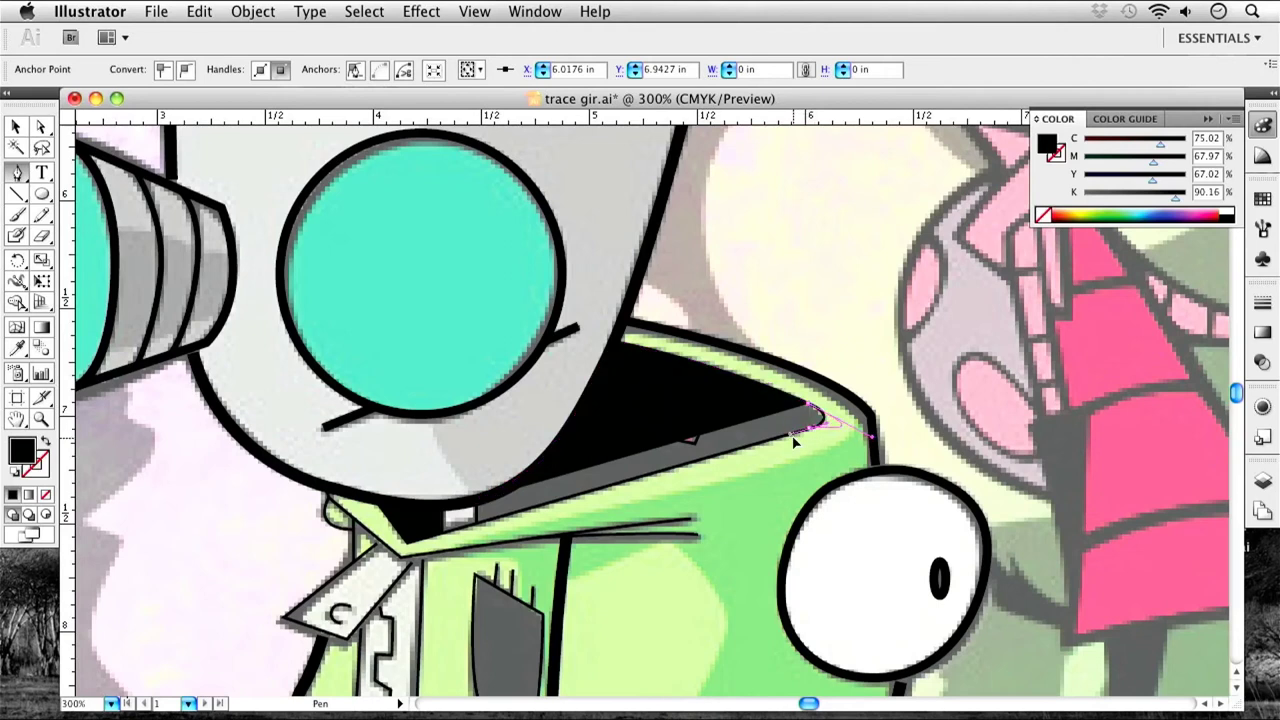
click(802, 436)
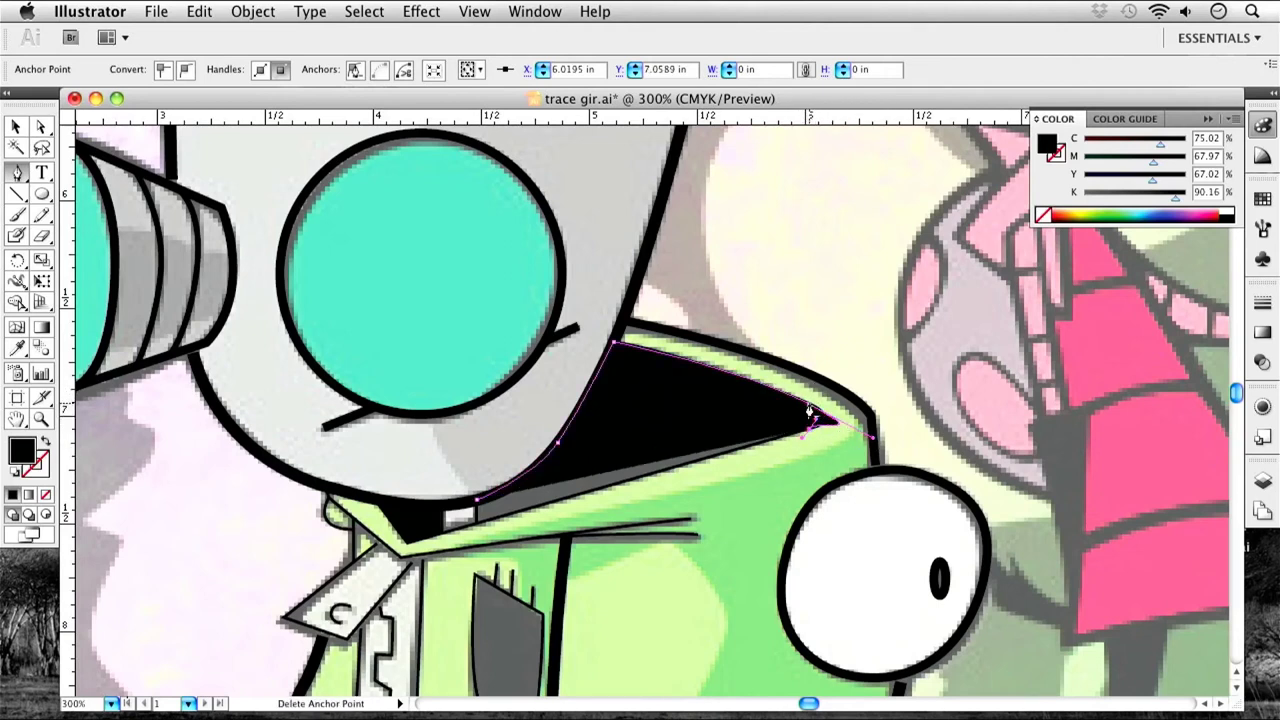
super+click(853, 356)
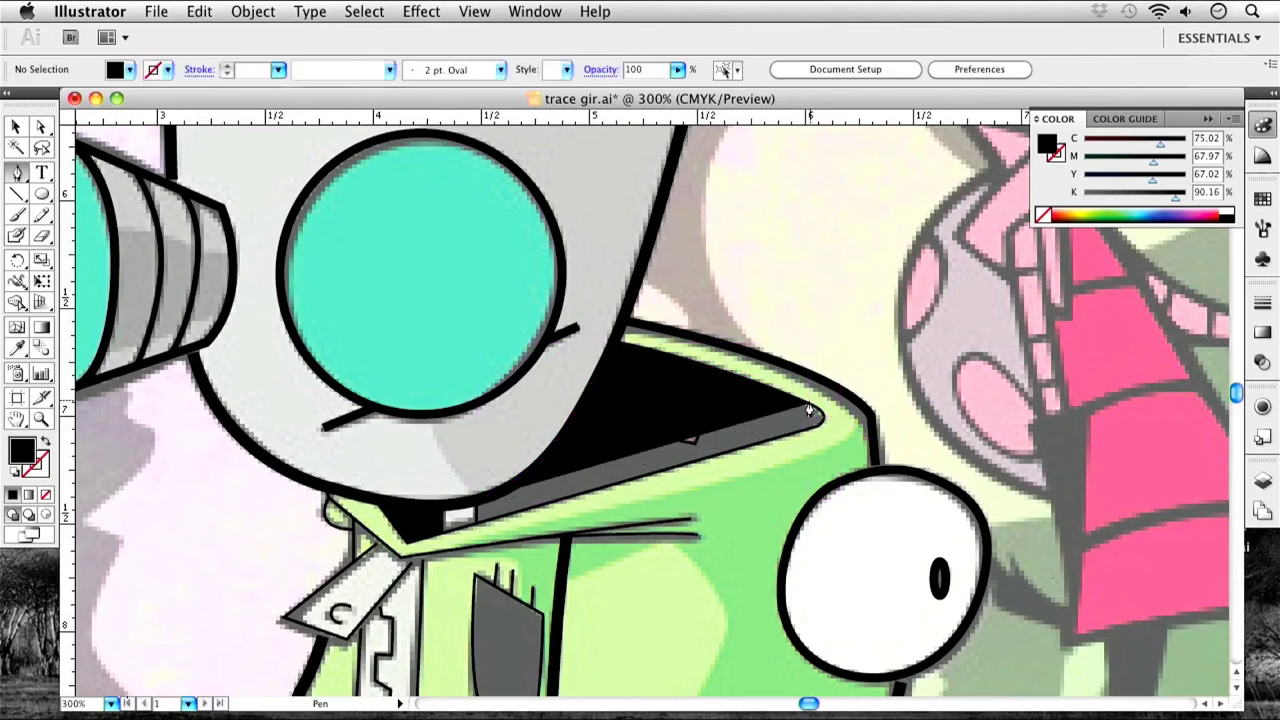
Continue the hood path around its rounded tip and along the lower edge, closing it at the starting point.
click(808, 412)
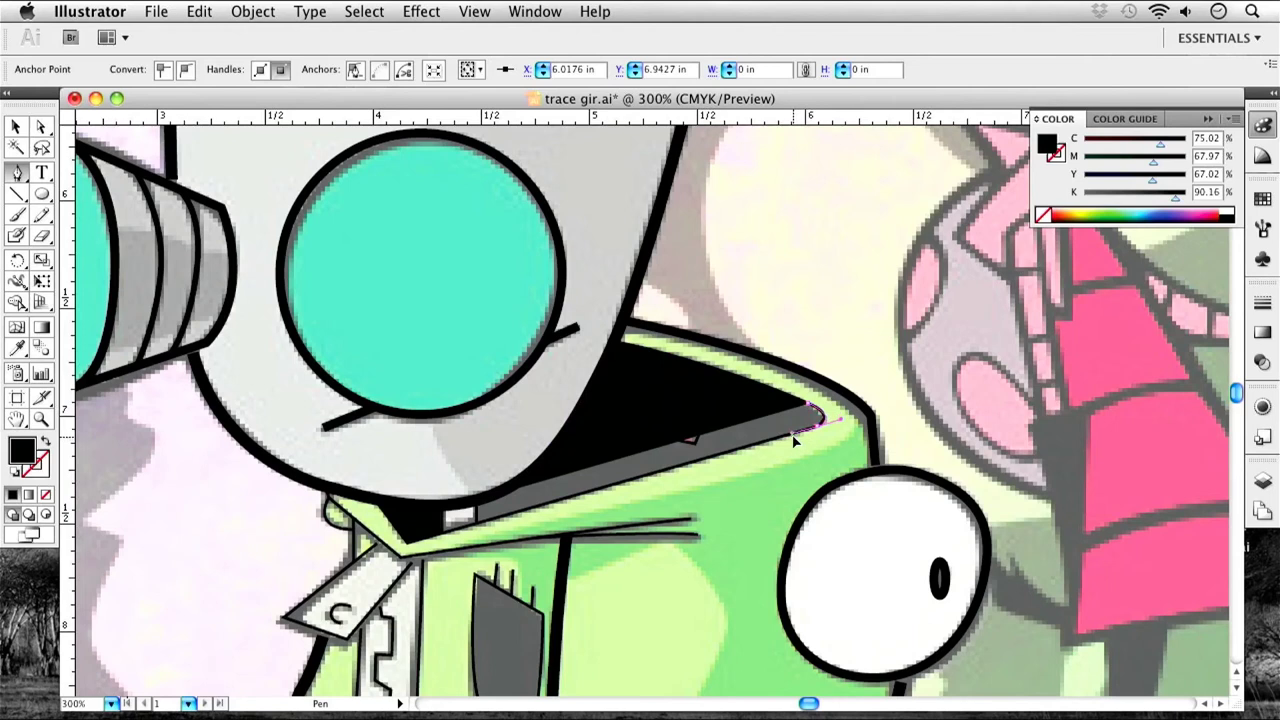
click(794, 438)
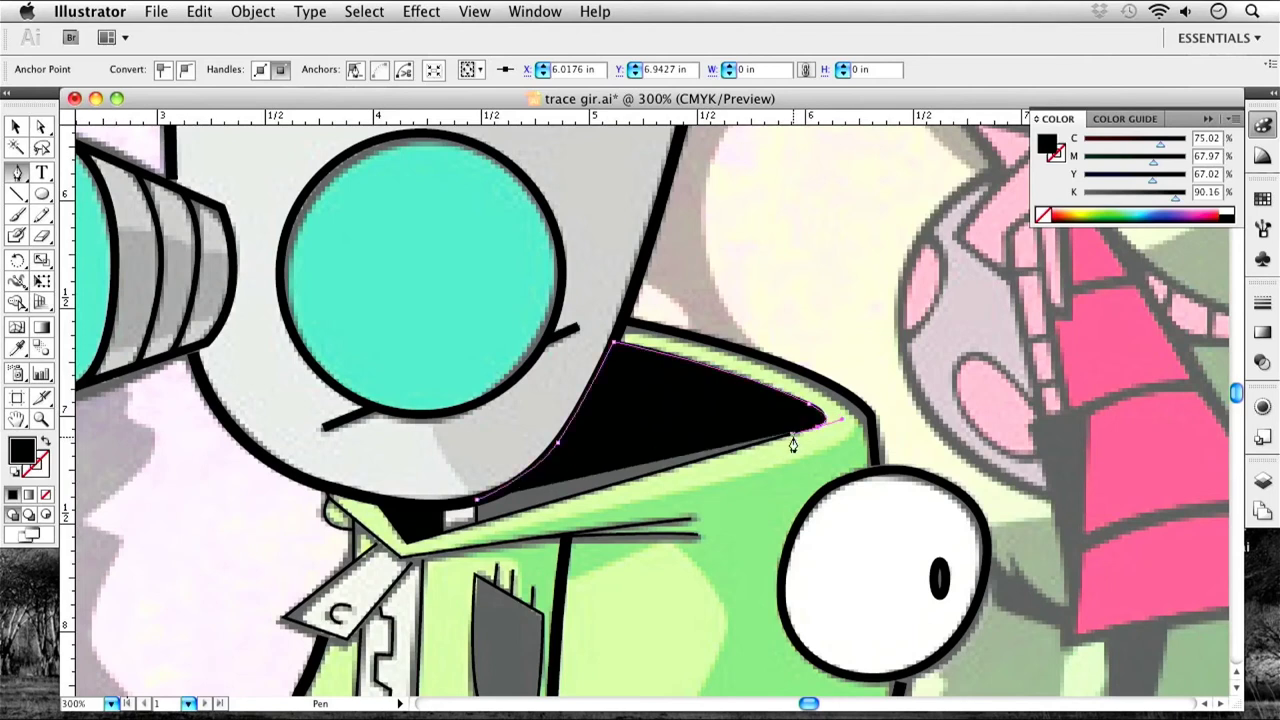
click(476, 514)
click(476, 512)
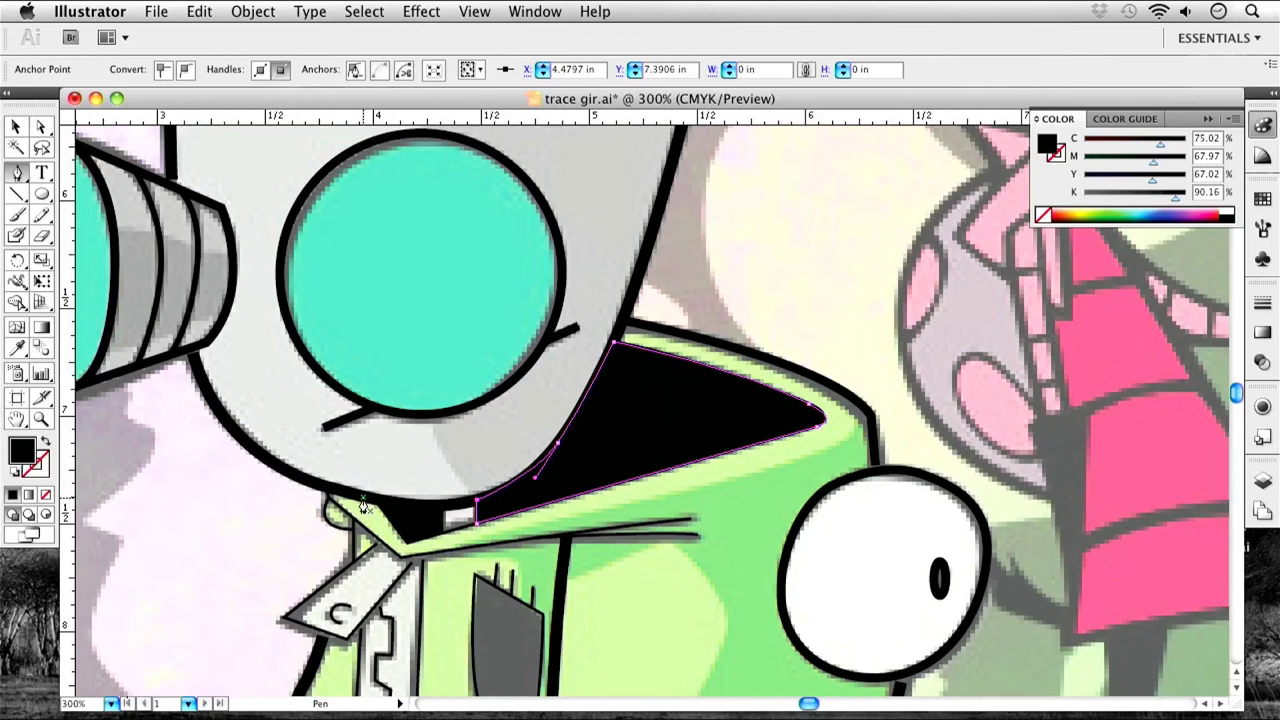
Swap the hood shape's fill and stroke to reveal the pink tag, and trace the tag as a closed five-point Pen shape.
click(45, 442)
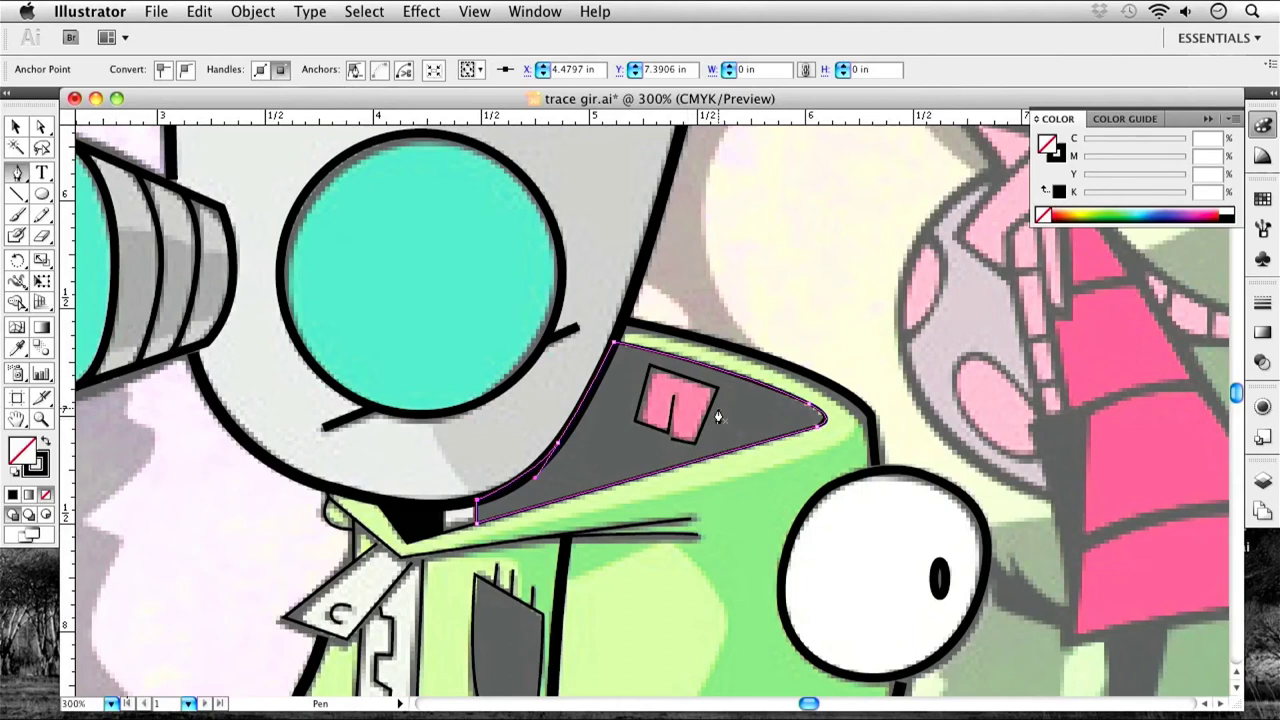
key(super+equal)
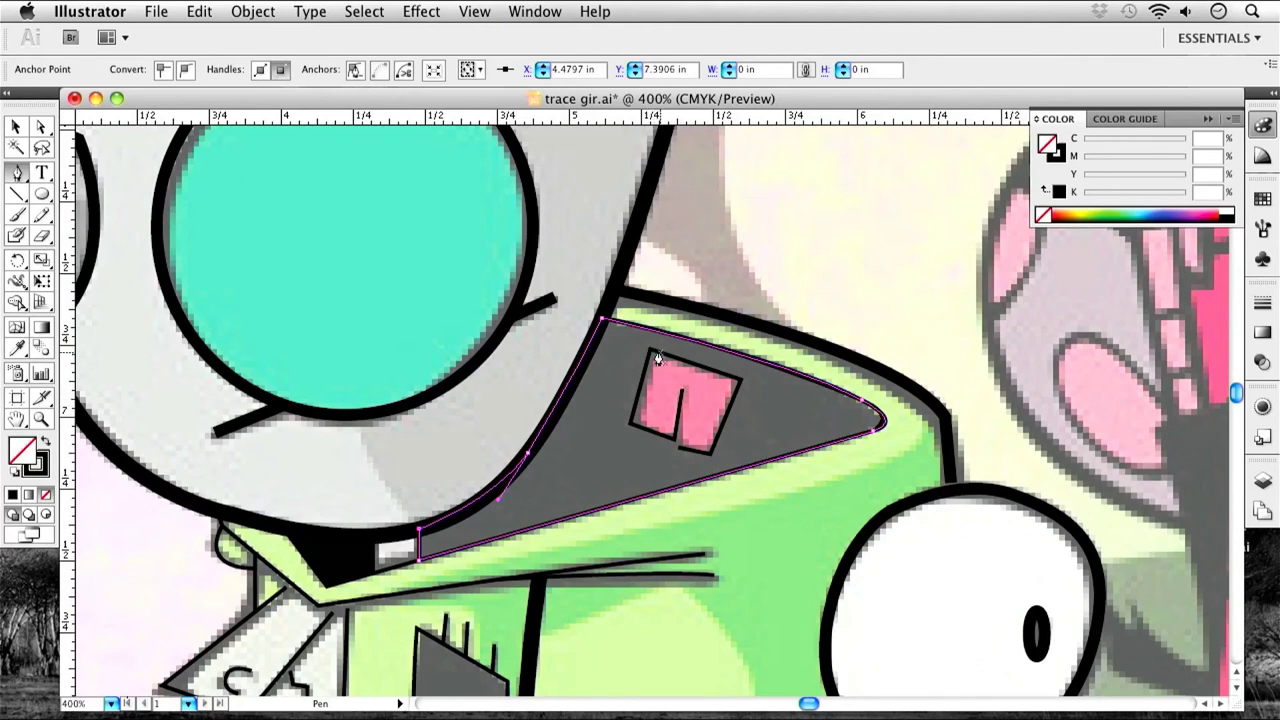
click(650, 351)
click(740, 382)
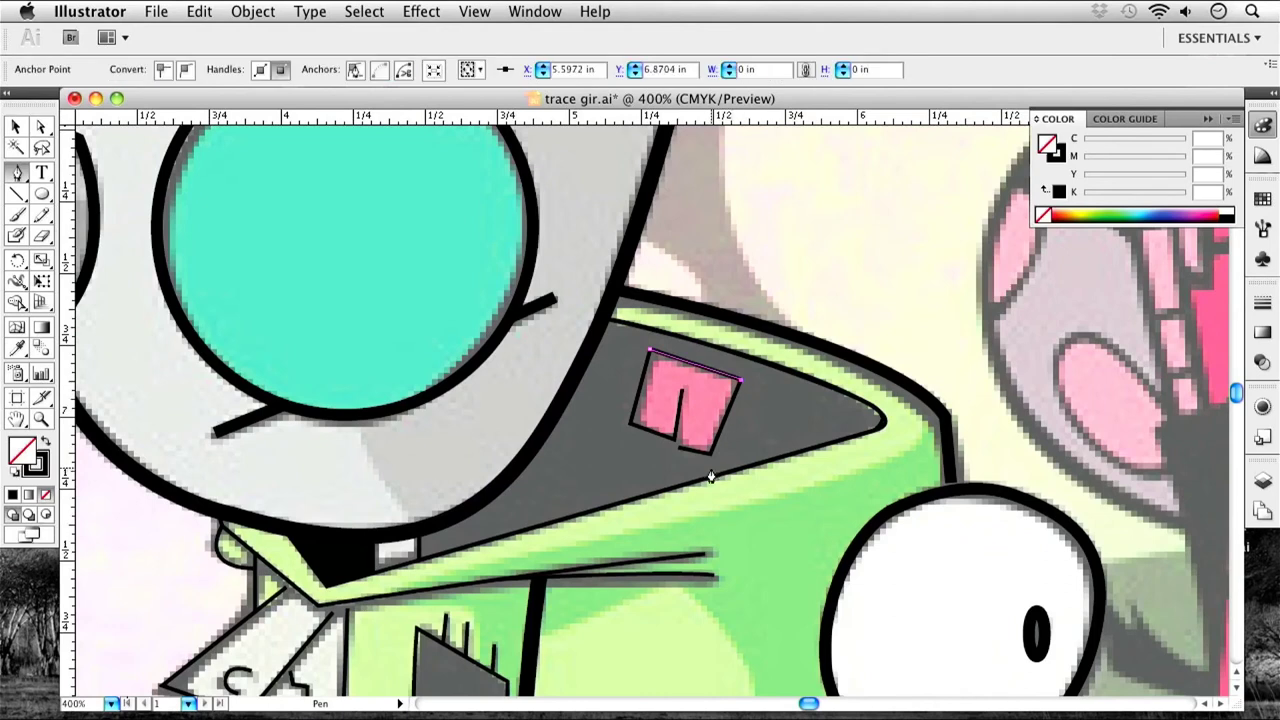
click(711, 451)
click(674, 440)
click(630, 425)
click(650, 351)
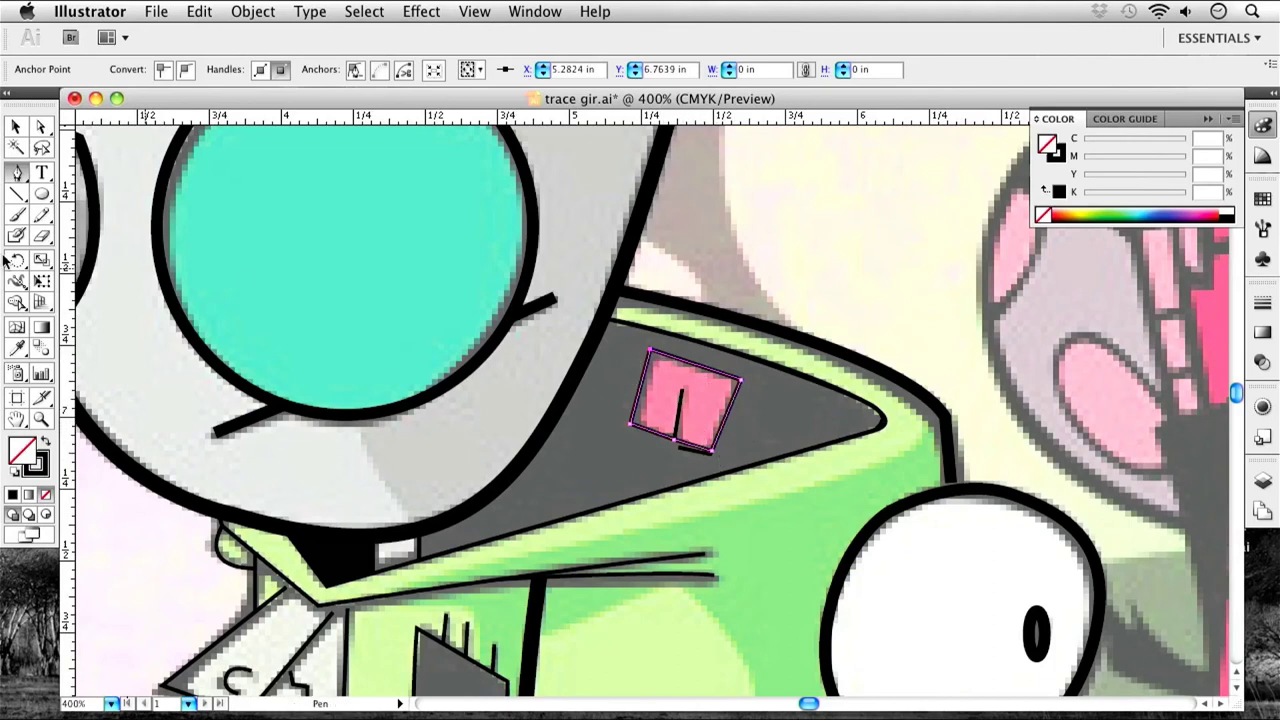
Subtract the tag outline from the hood shape with Minus Front, and give the result a black fill without a stroke.
click(18, 128)
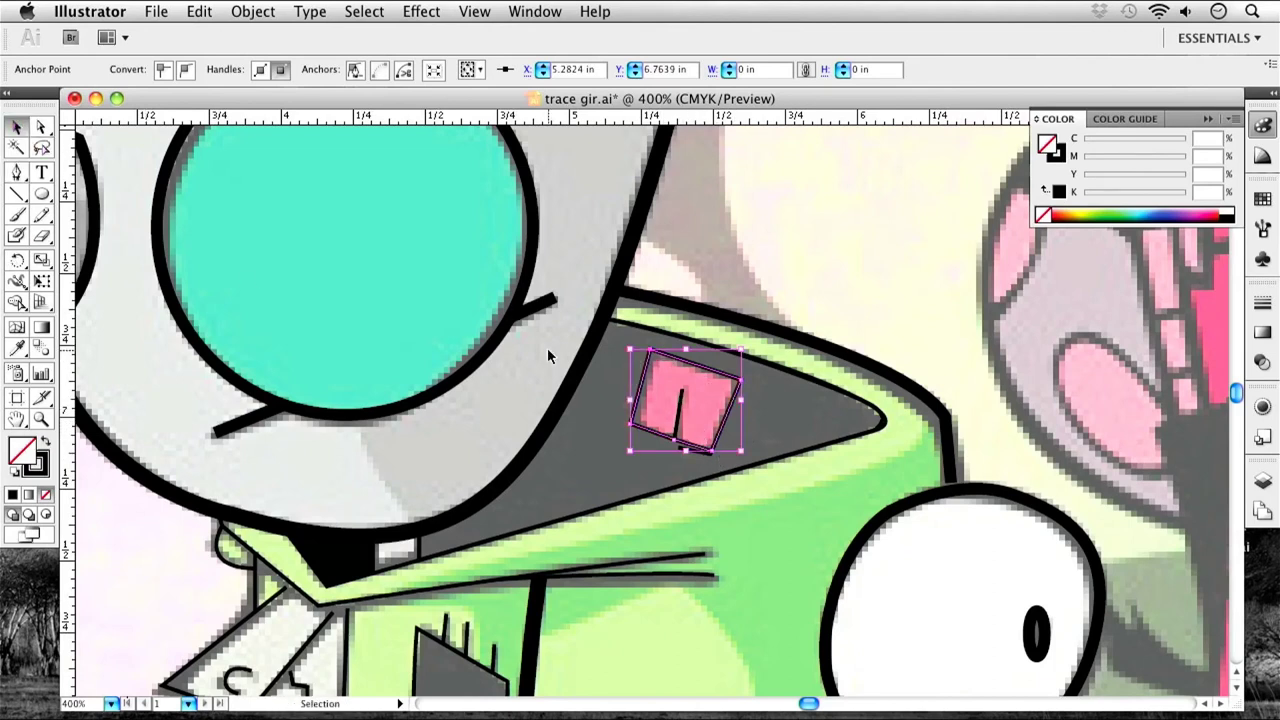
shift+click(773, 370)
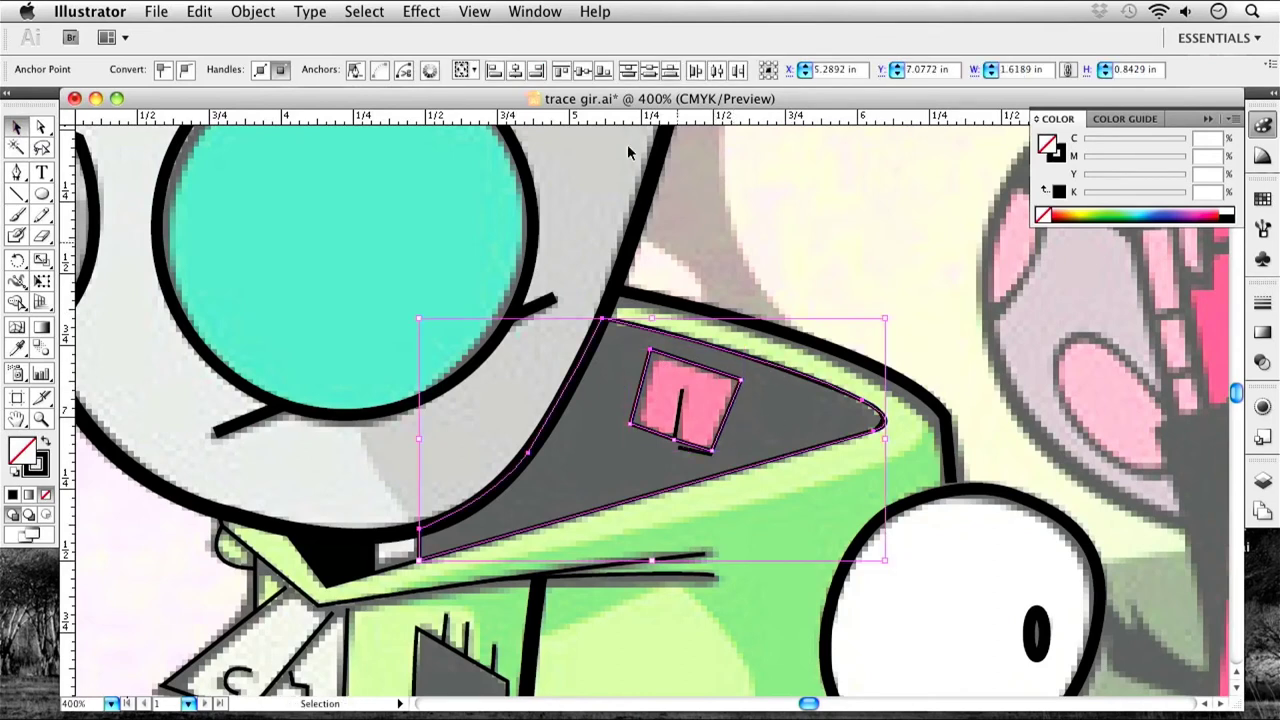
click(535, 11)
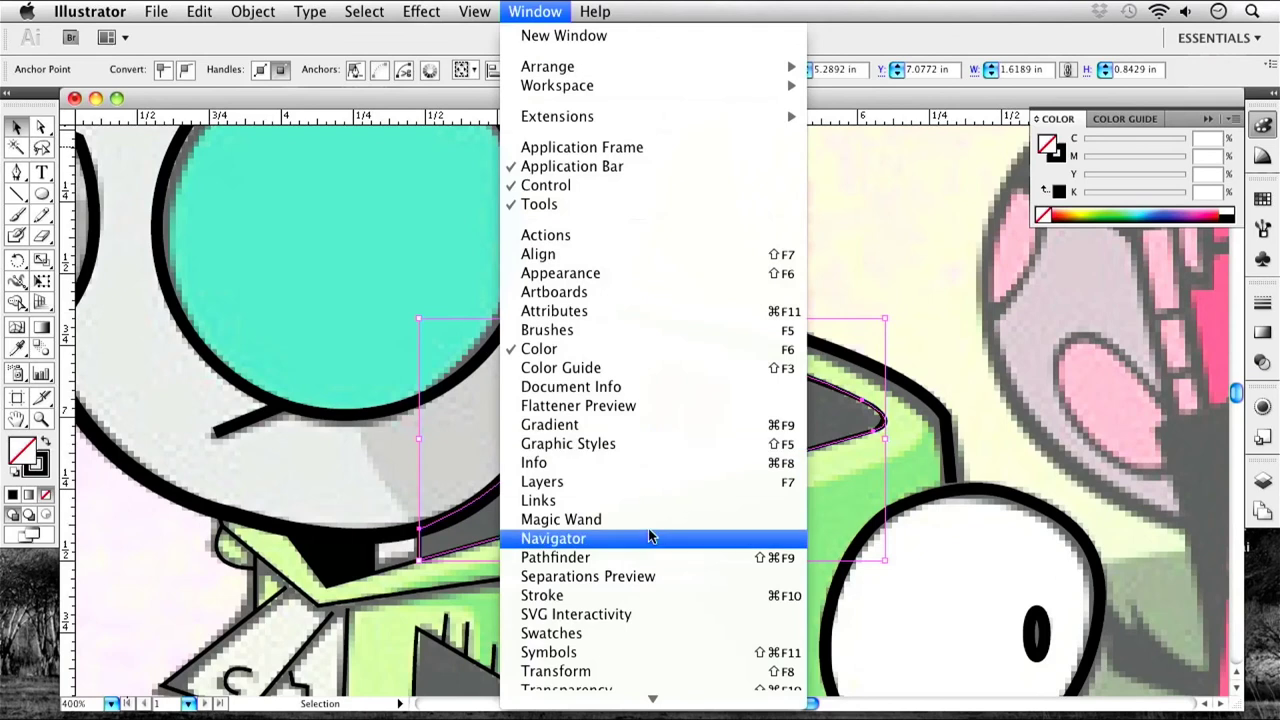
click(647, 558)
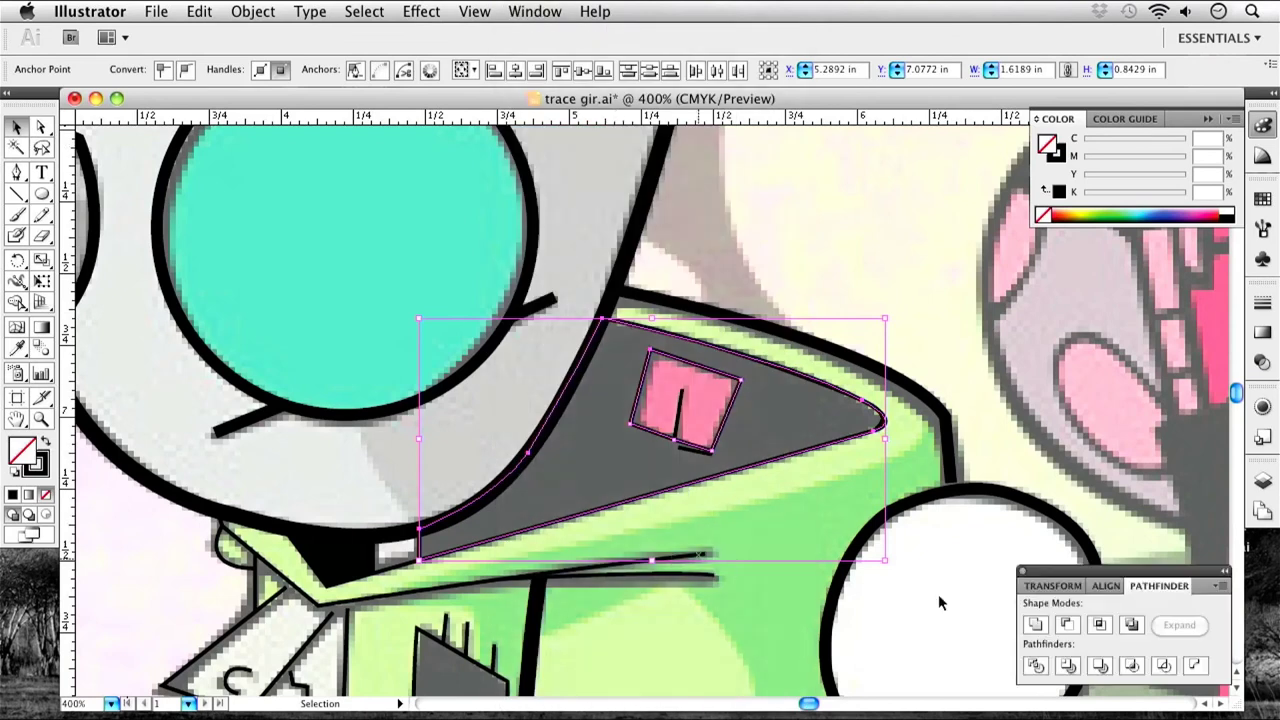
click(1068, 626)
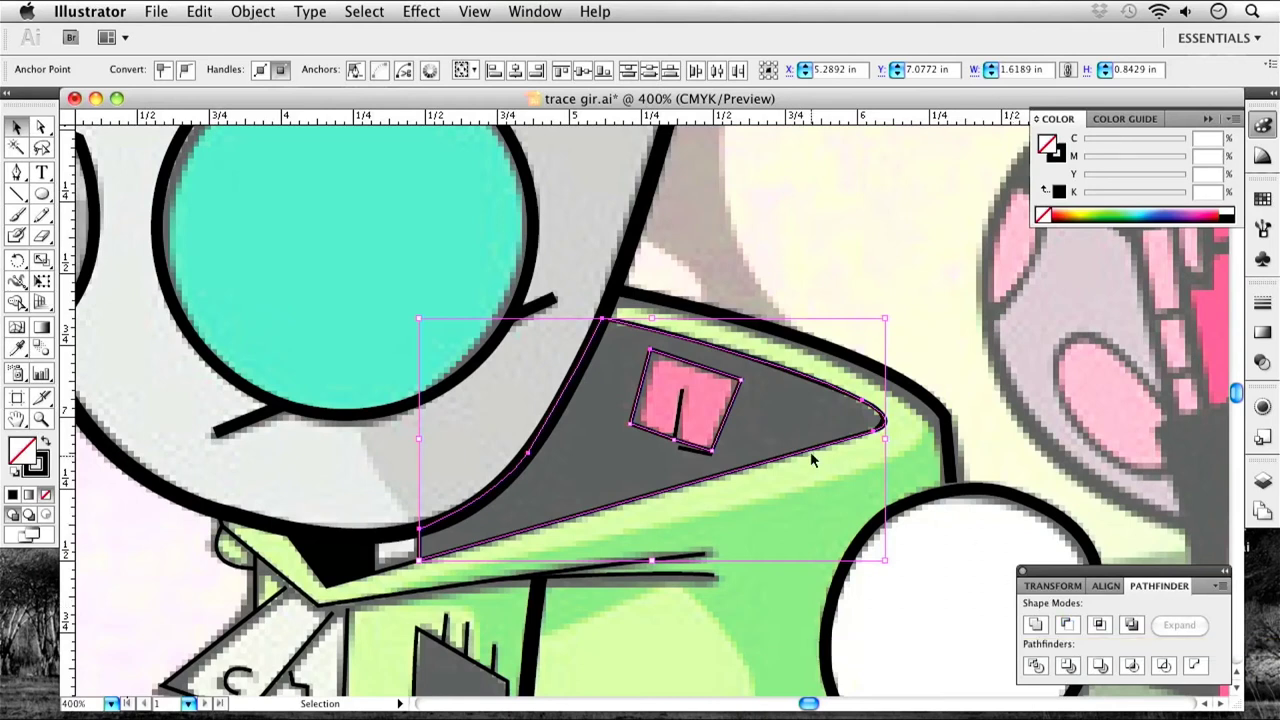
right_click(727, 430)
mouse_move(872, 651)
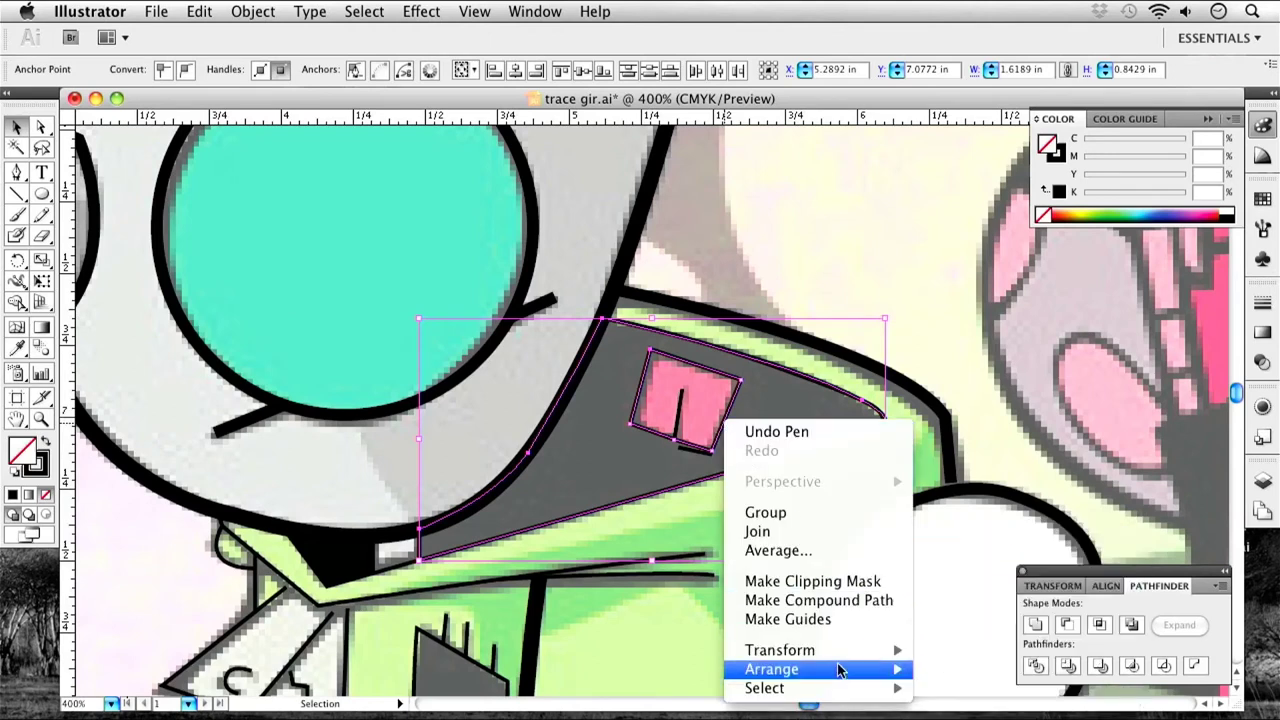
click(1138, 578)
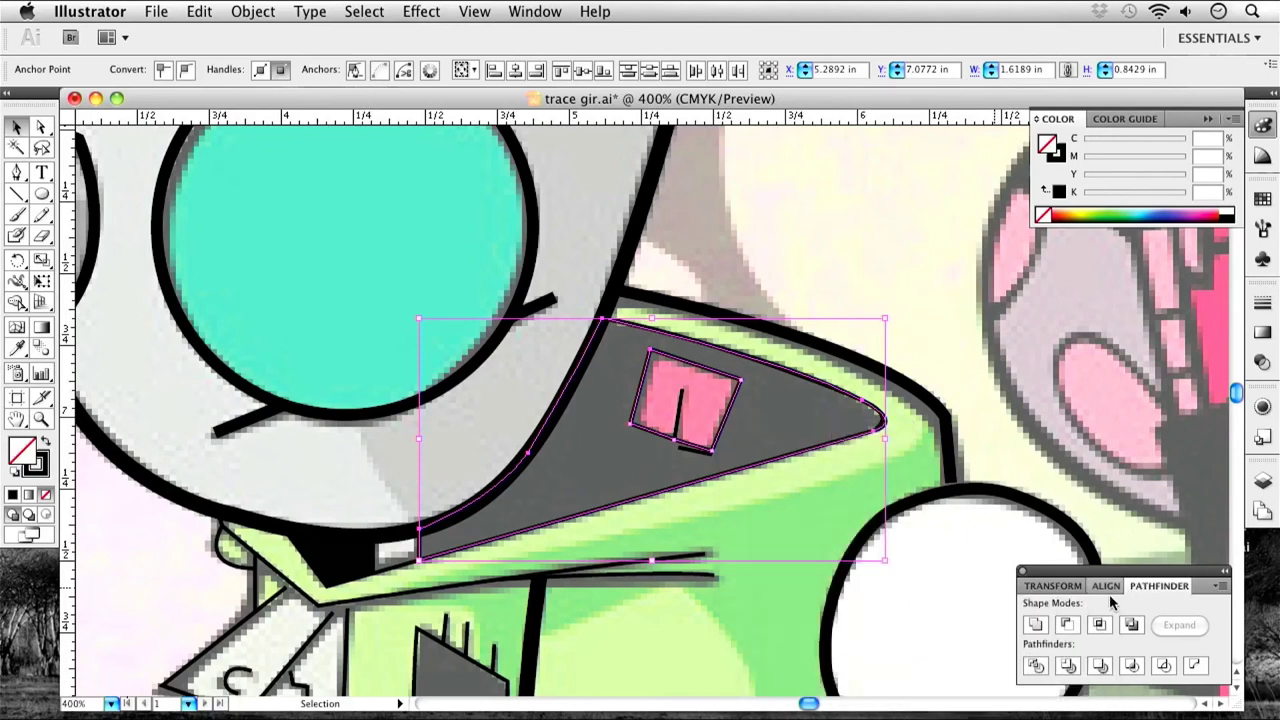
click(1068, 625)
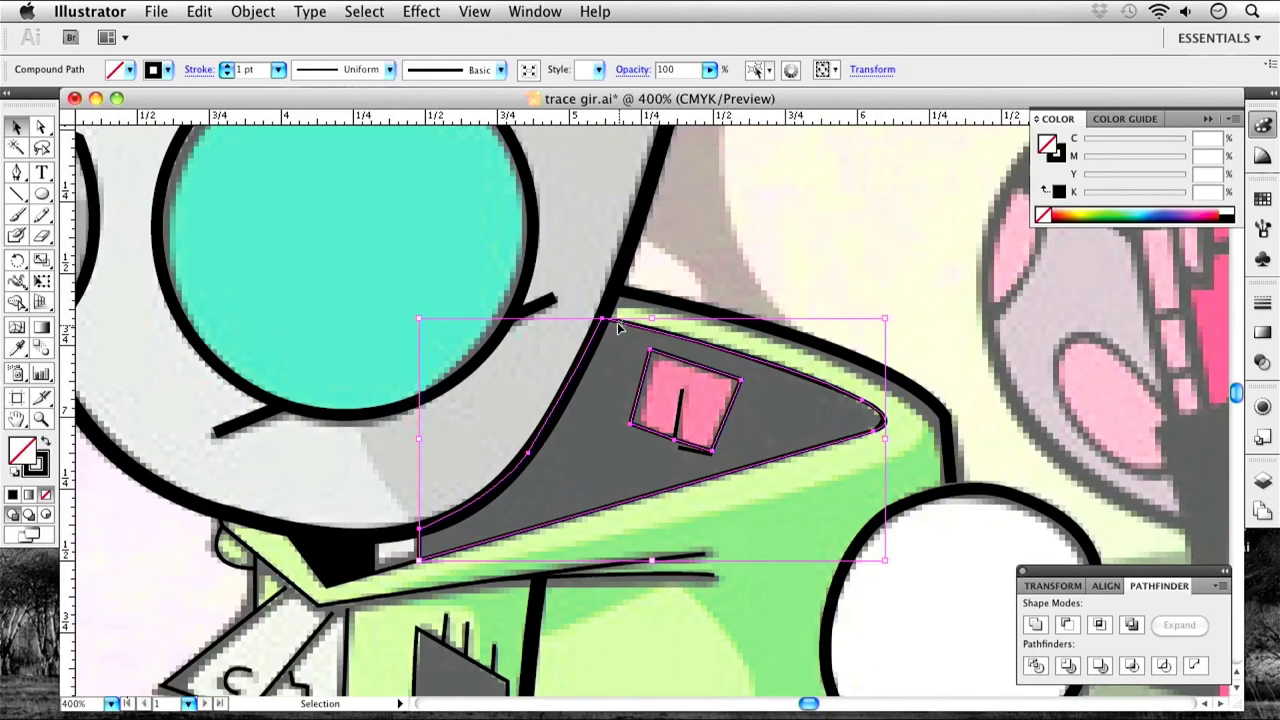
click(45, 446)
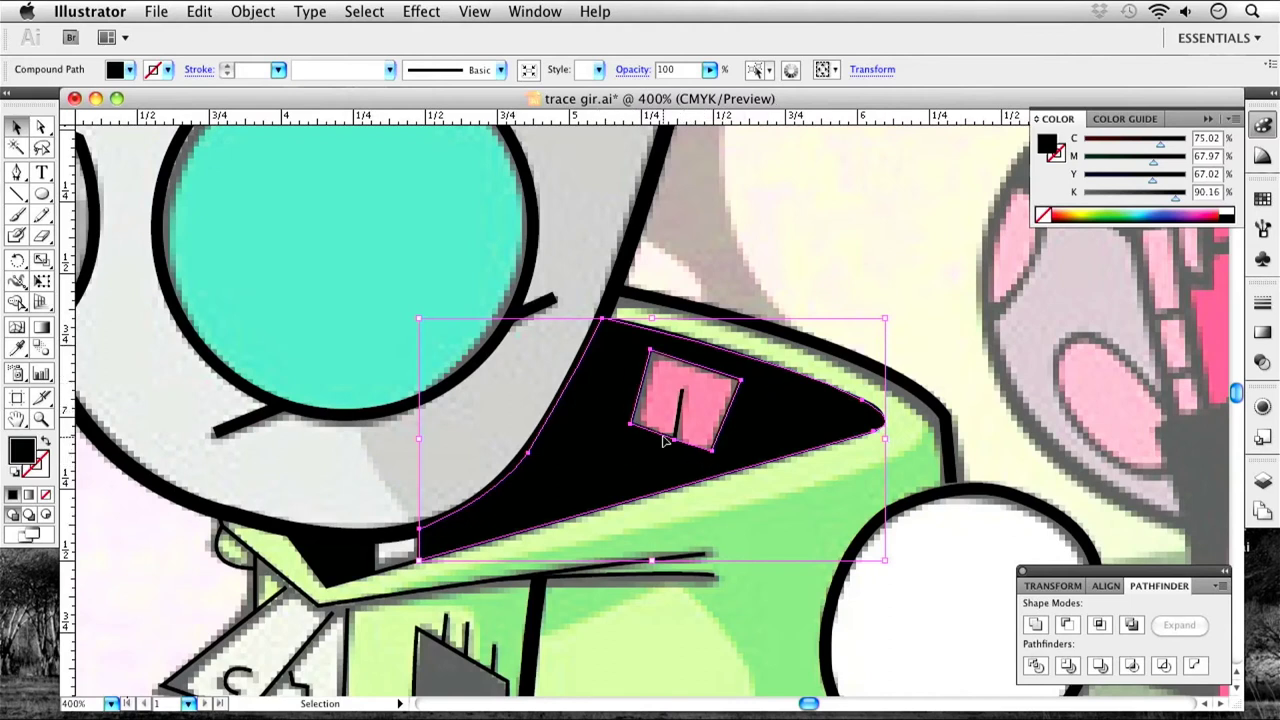
Trace the dark gray pocket on the front of the suit as a closed, black-filled Pen shape and deselect it.
key(super+minus)
key(super+minus)
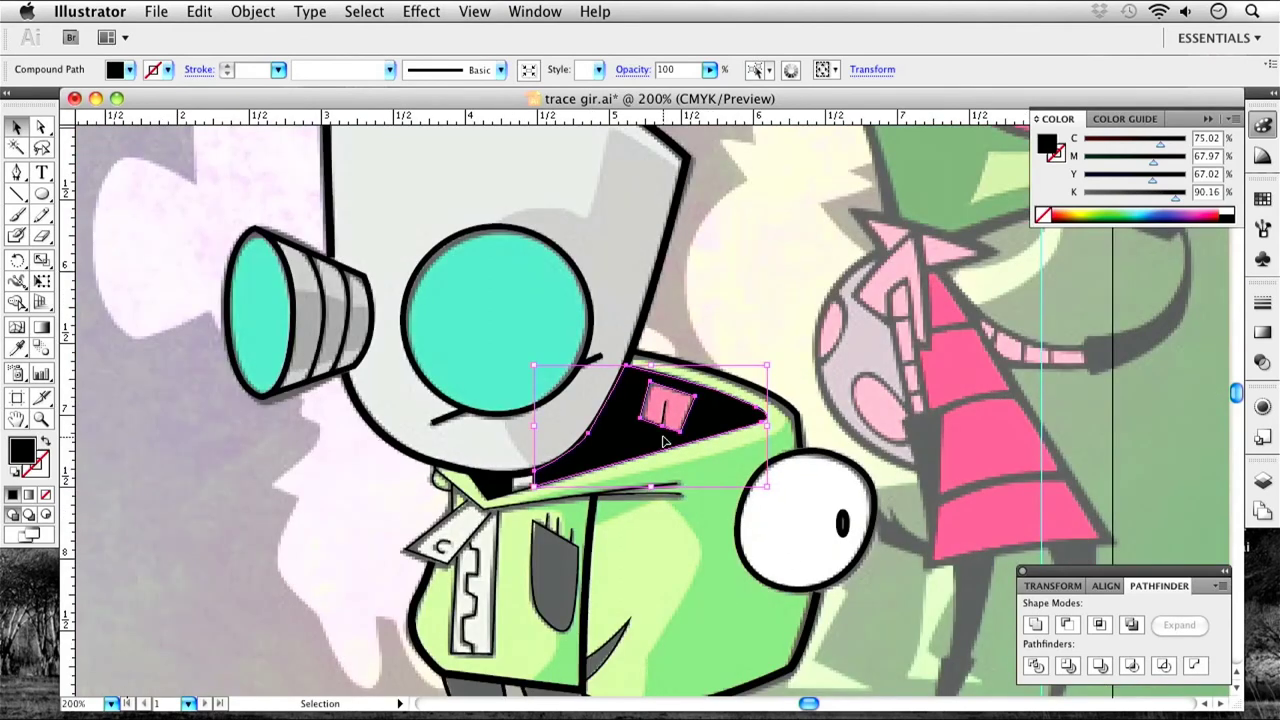
scroll(623, 518, down, 5)
scroll(623, 518, left, 2)
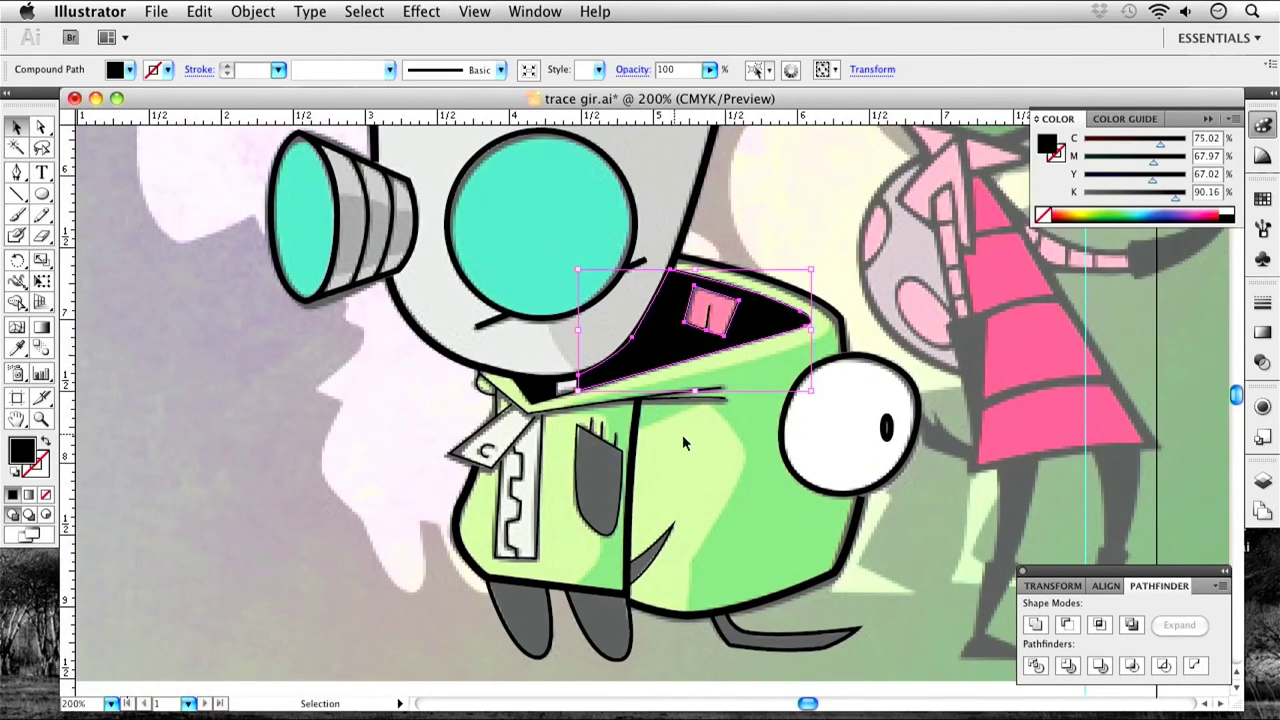
scroll(683, 443, down, 7)
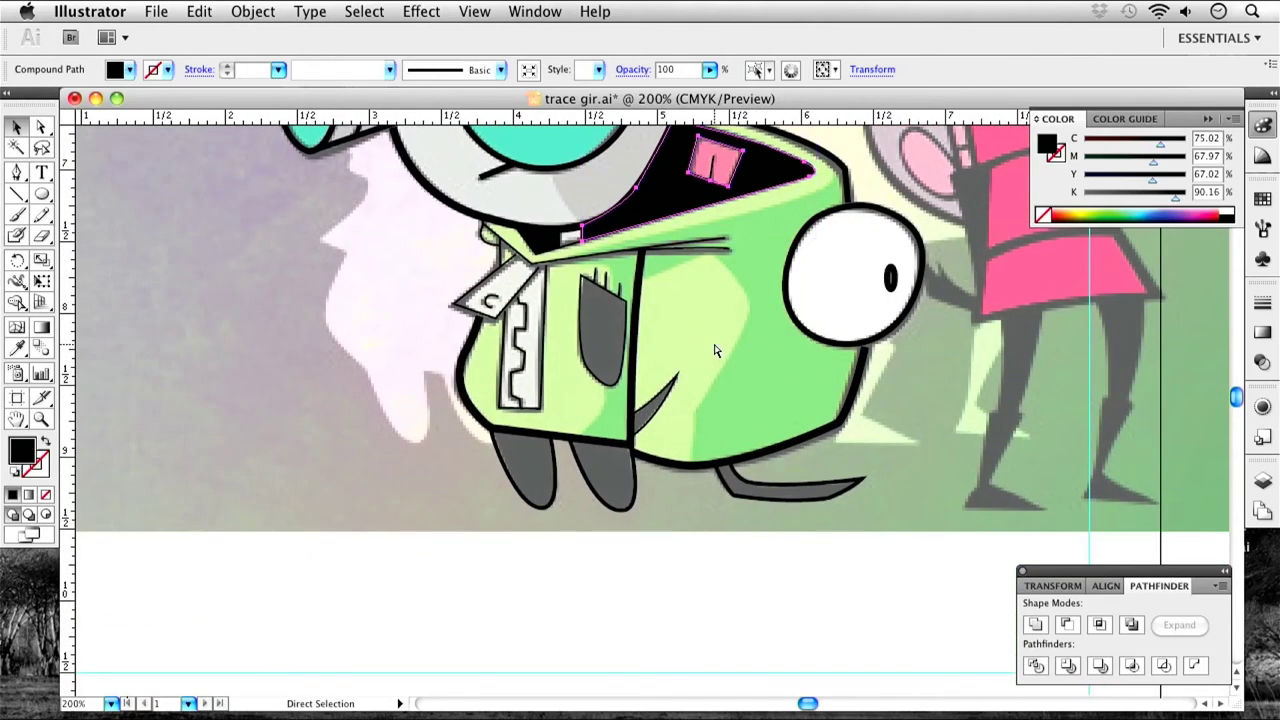
key(super+equal)
key(super+equal)
drag(634, 200, 700, 374)
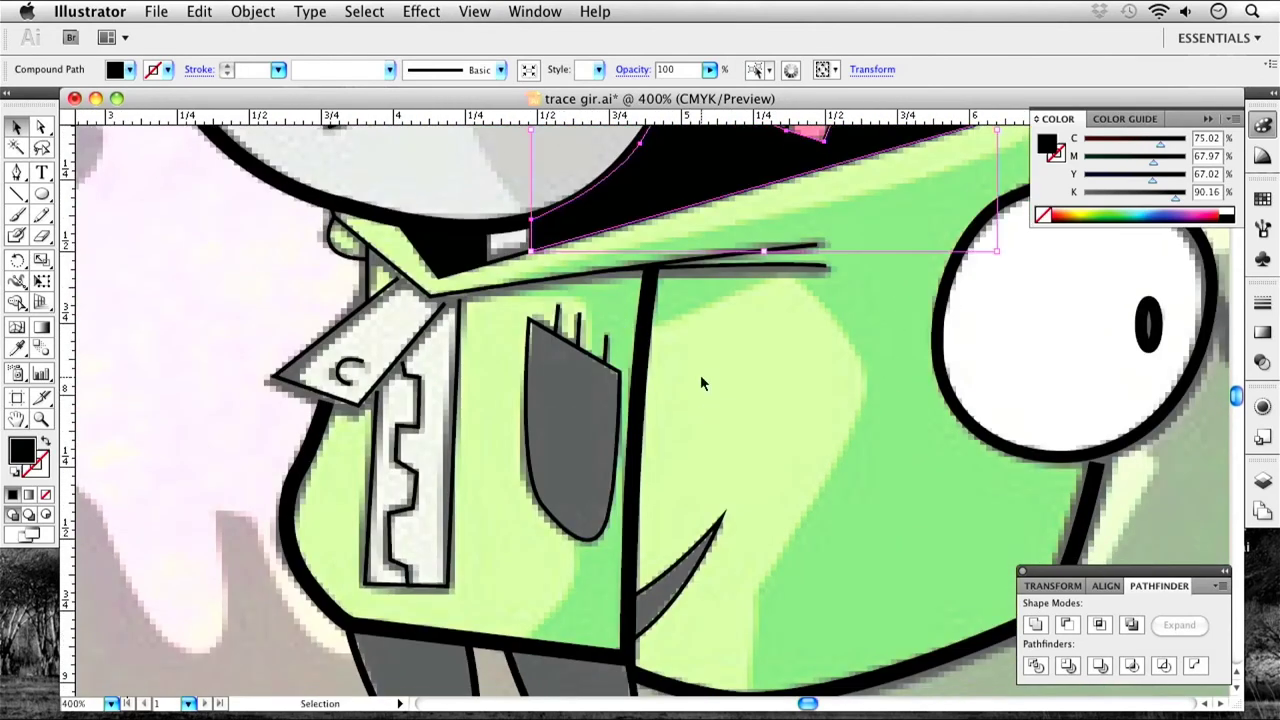
click(17, 172)
click(618, 372)
click(588, 540)
drag(588, 540, 560, 545)
click(528, 320)
click(618, 372)
drag(526, 448, 529, 522)
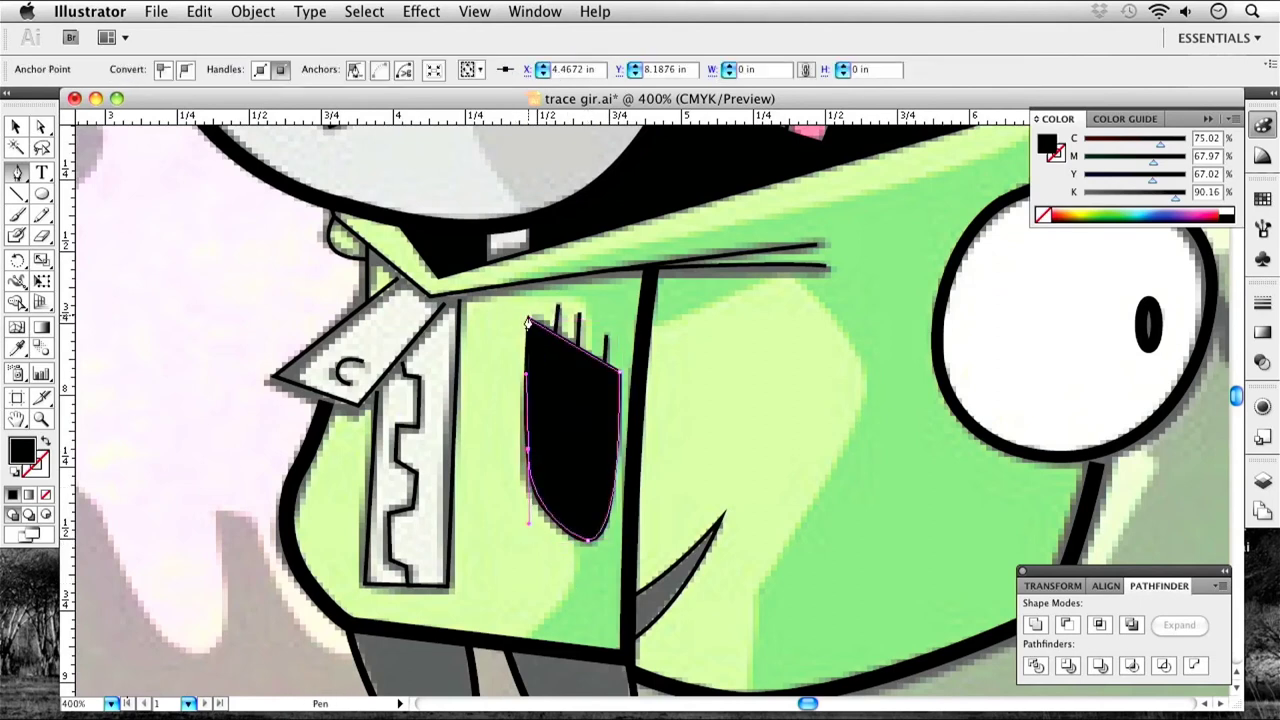
super+click(500, 449)
Trace the pointed dark fold beside the suit's vertical seam as a black-filled Pen shape.
scroll(609, 543, down, 5)
click(588, 415)
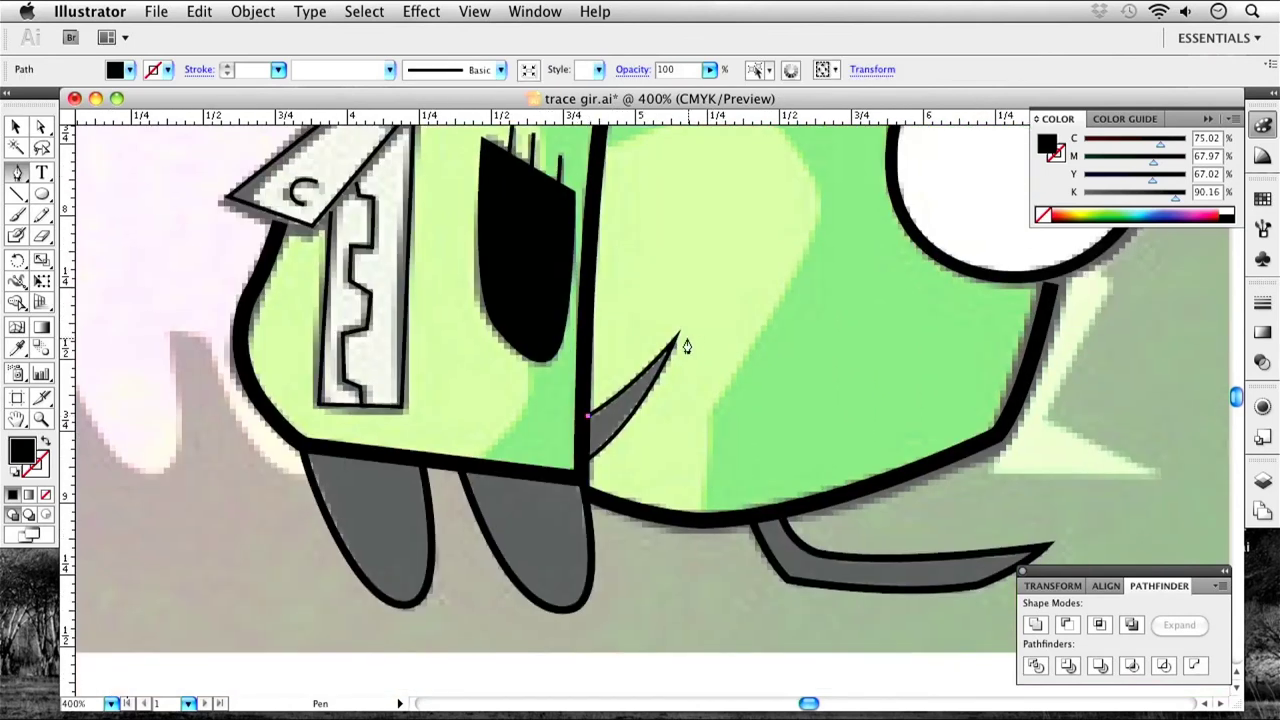
super+click(671, 363)
super+click(588, 415)
drag(588, 415, 578, 467)
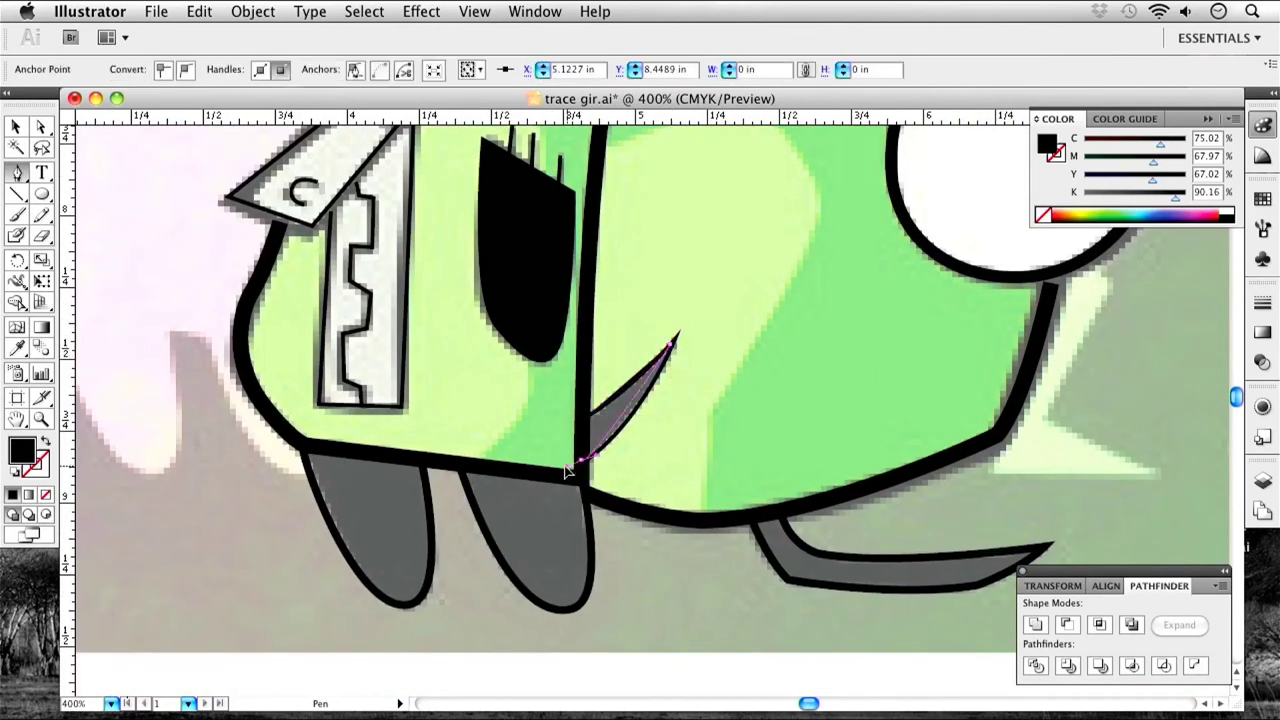
super+click(526, 503)
super+click(586, 429)
Start tracing the tail under the suit with the Pen tool, following its lower edge from the base toward the tip.
drag(701, 471, 559, 311)
click(643, 424)
drag(826, 430, 922, 416)
super+click(820, 437)
super+click(837, 434)
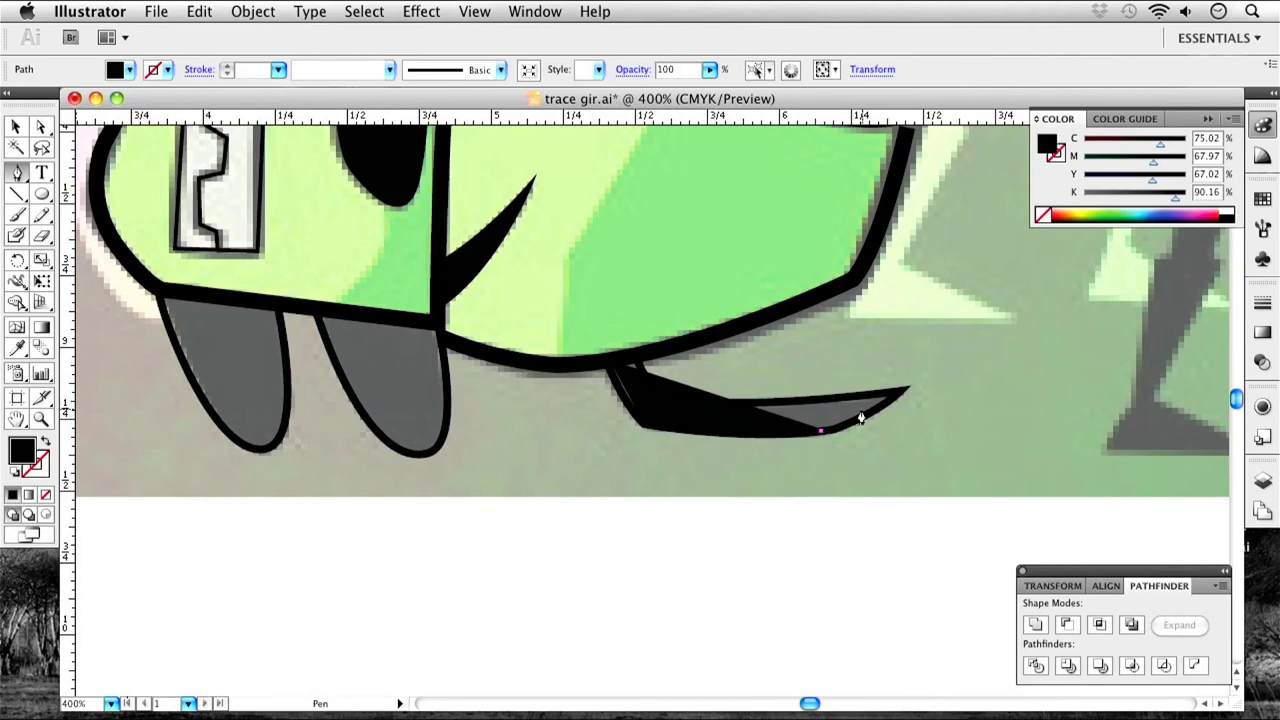
key(super+z)
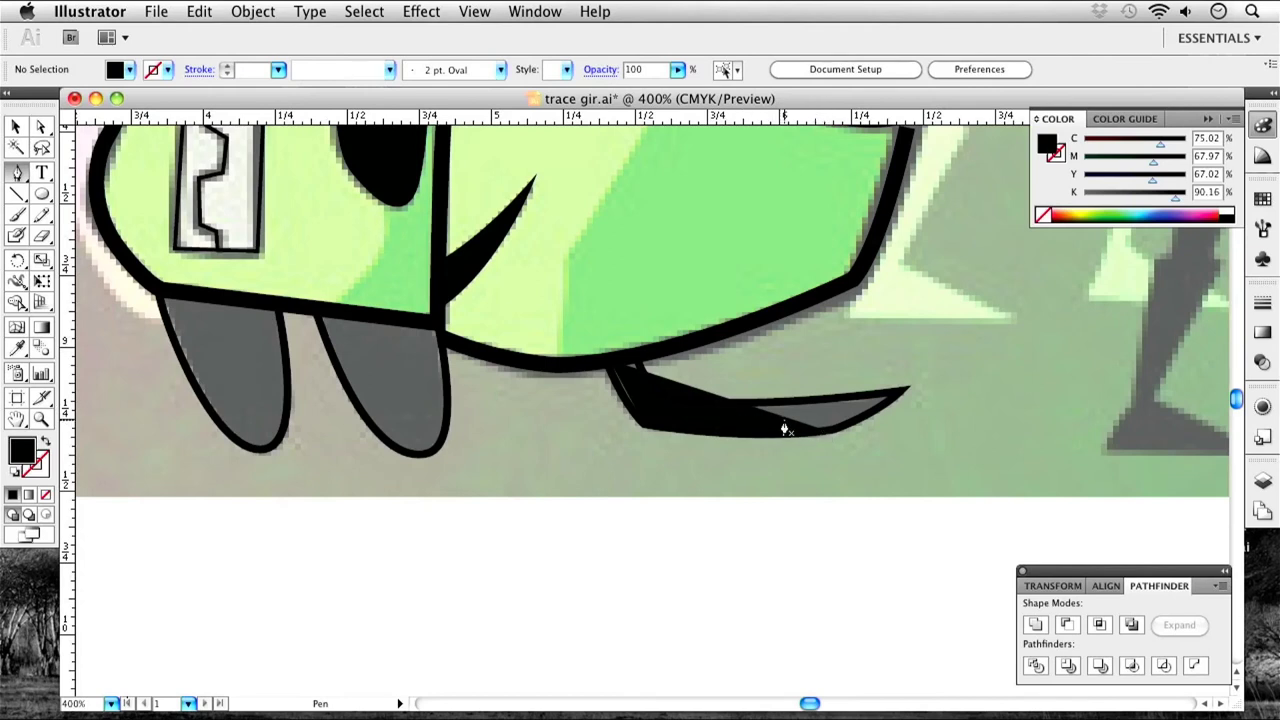
key(super+shift+z)
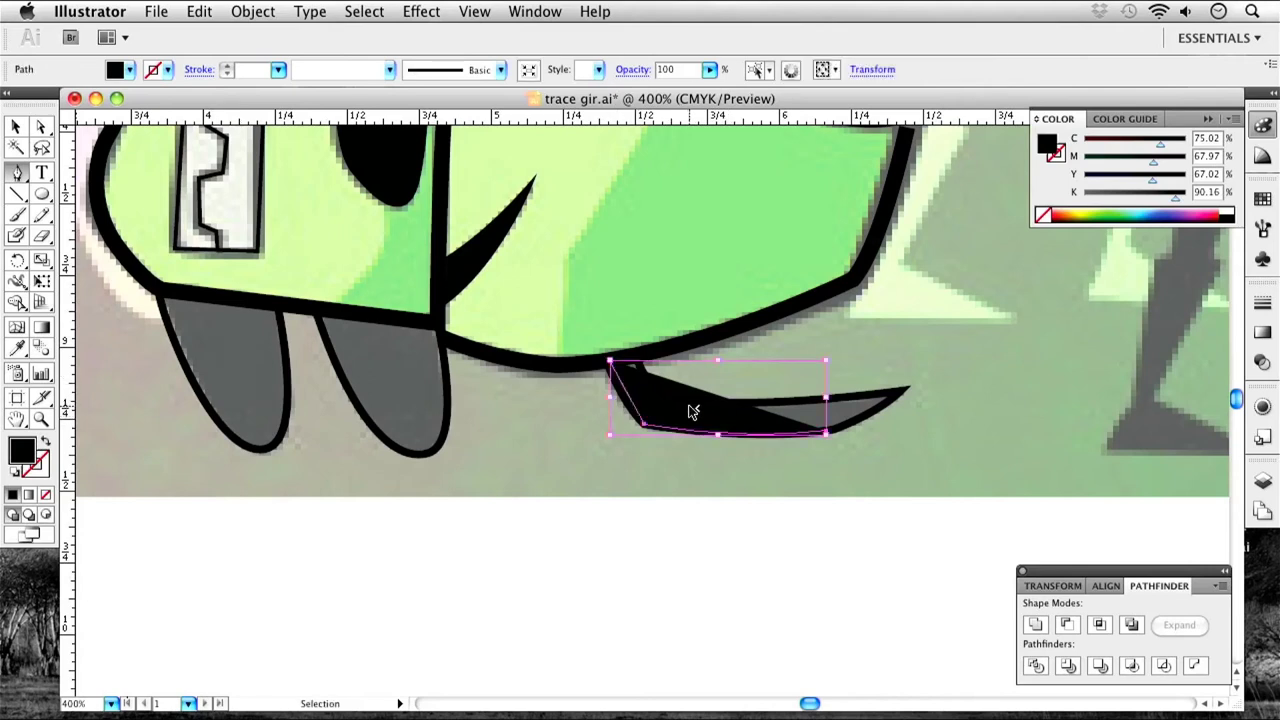
Recolor the partial tail path with a blue fill and extend its lower edge with a curve to the tail's tip.
double_click(28, 447)
drag(500, 300, 498, 280)
click(886, 186)
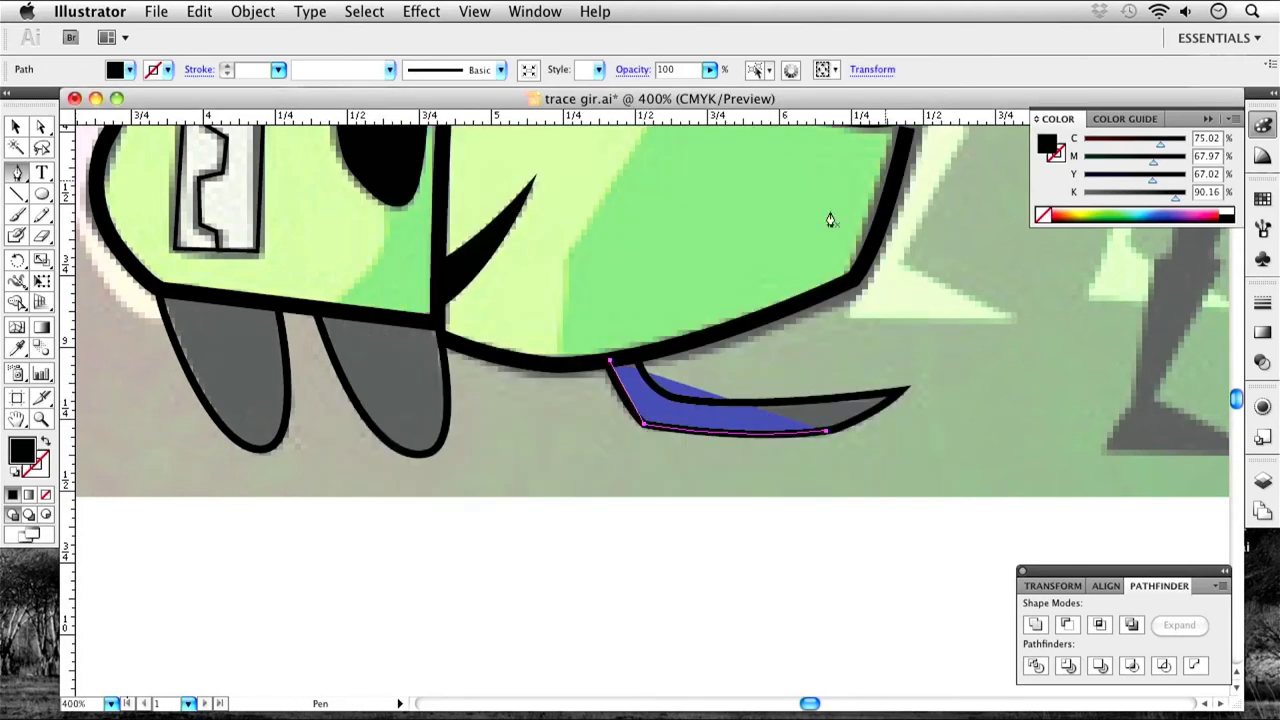
click(826, 434)
drag(899, 394, 916, 371)
key(v)
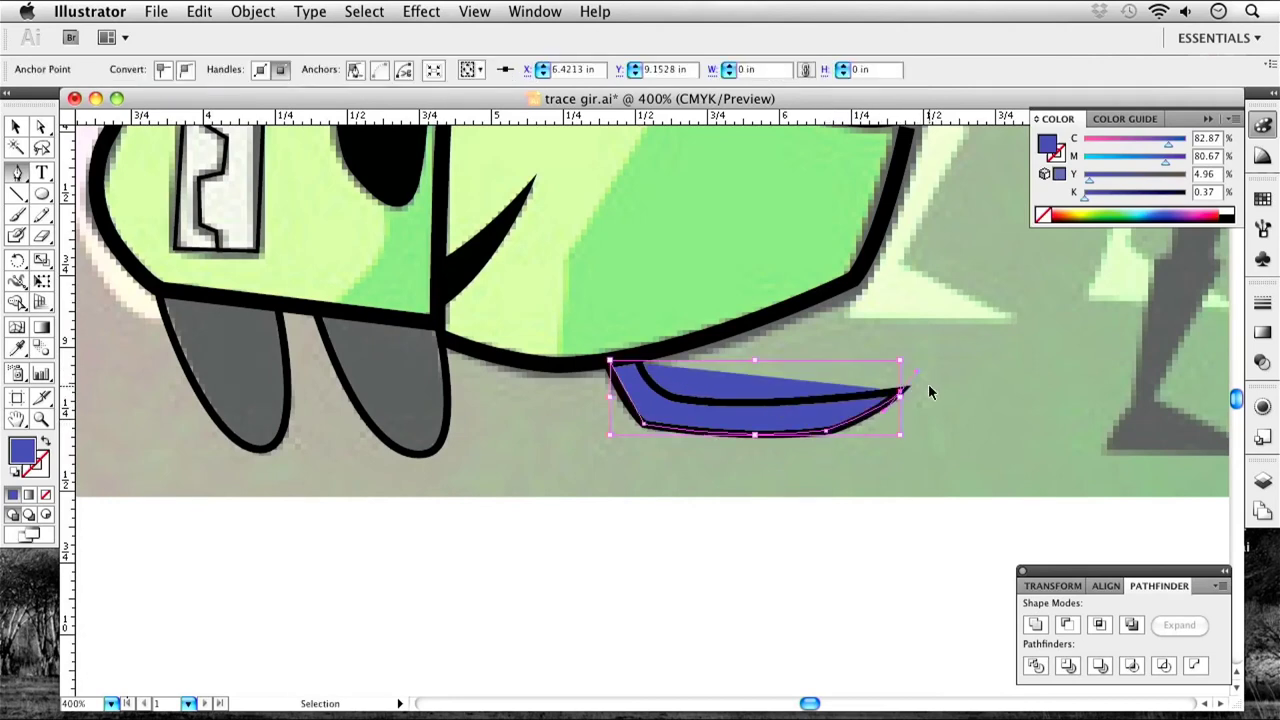
Trace the tail's curved upper edge from the tip back to the body and close the path at its starting point.
super+click(928, 392)
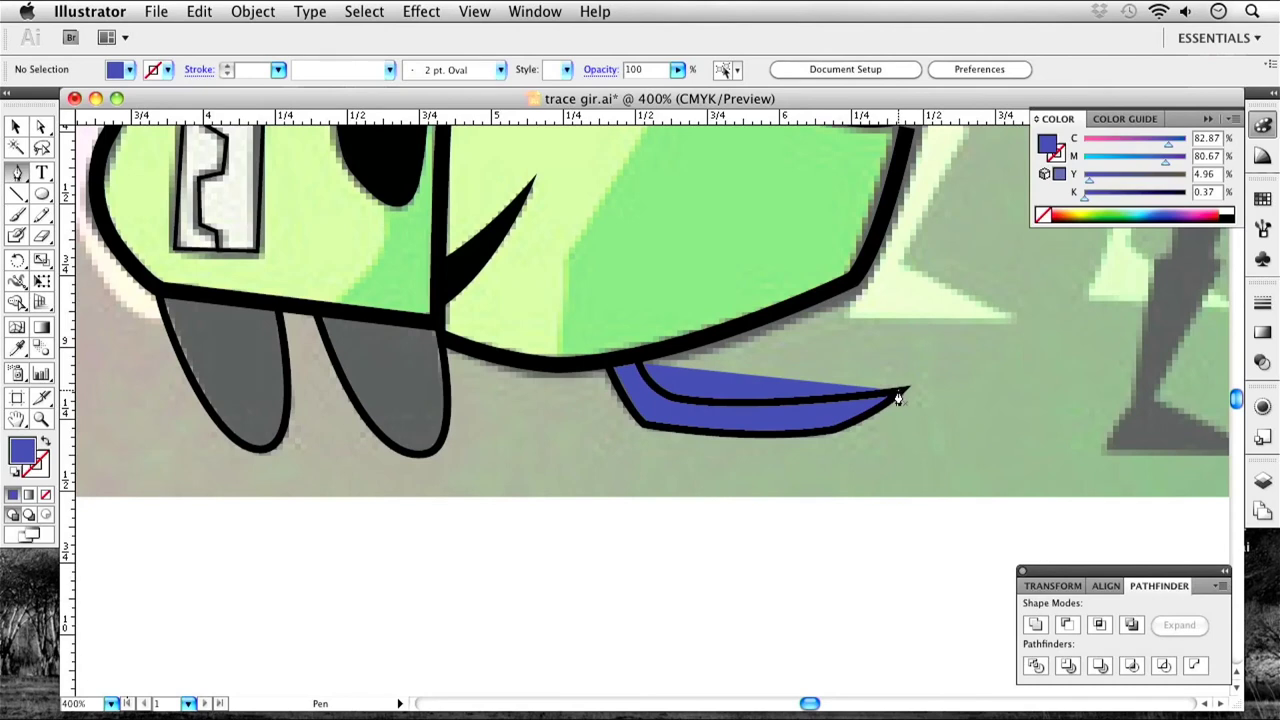
click(899, 398)
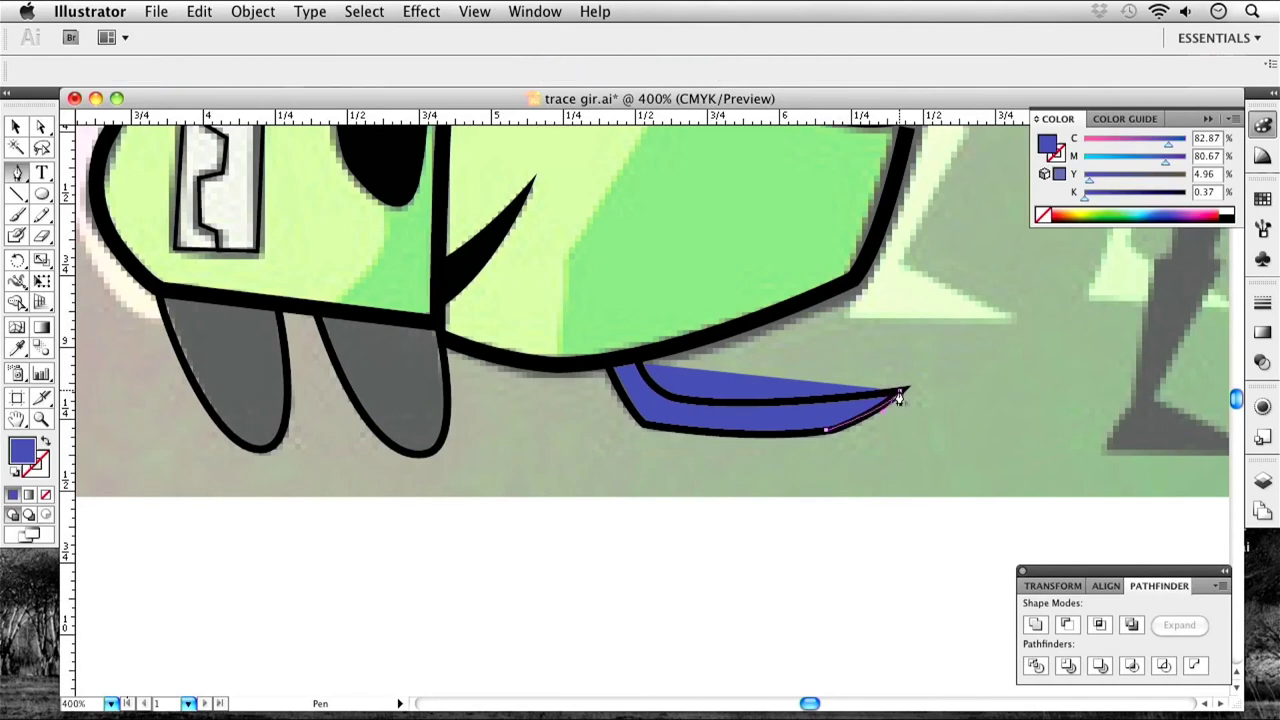
drag(676, 403, 606, 387)
super+click(684, 387)
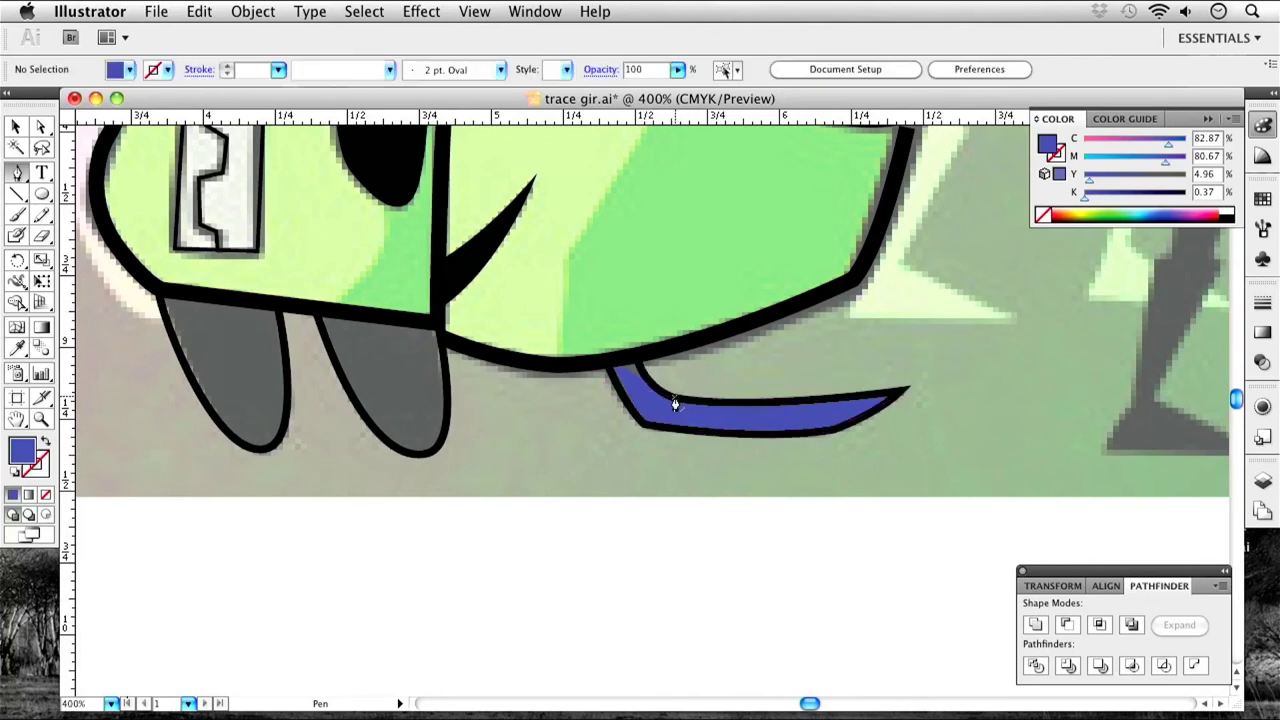
super+click(672, 405)
drag(636, 362, 630, 327)
super+click(704, 371)
super+click(635, 362)
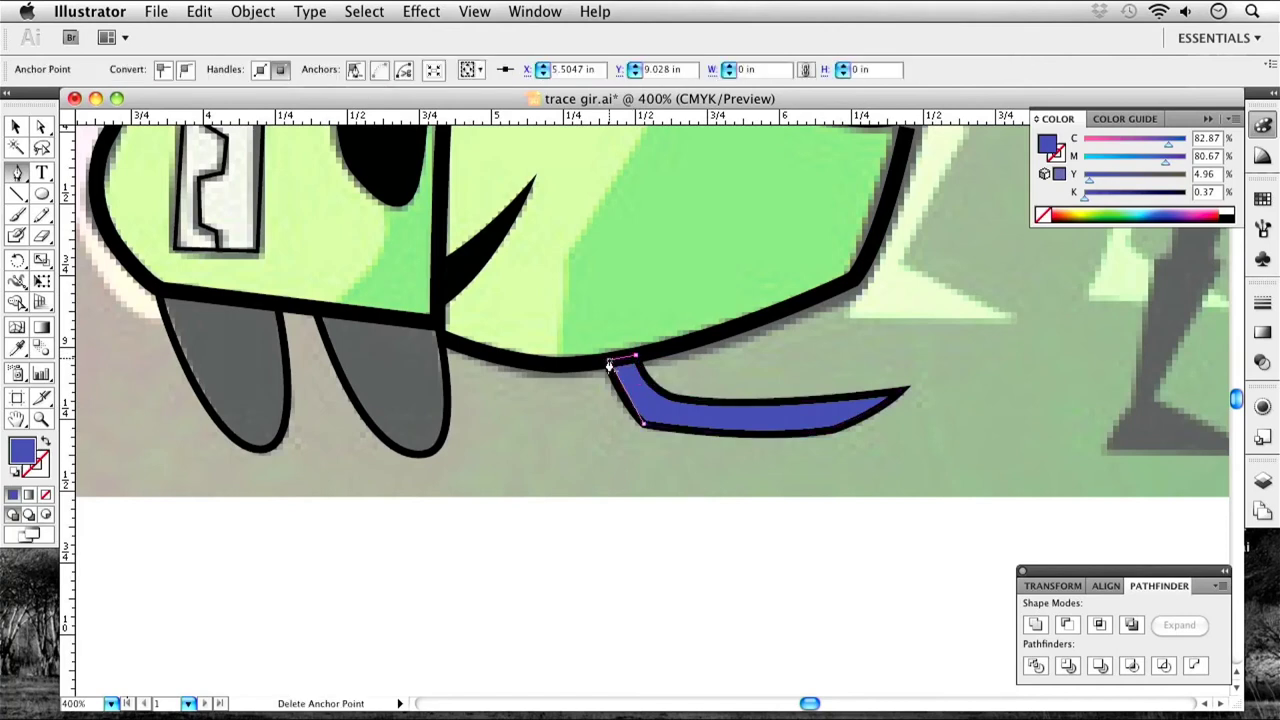
super+click(658, 401)
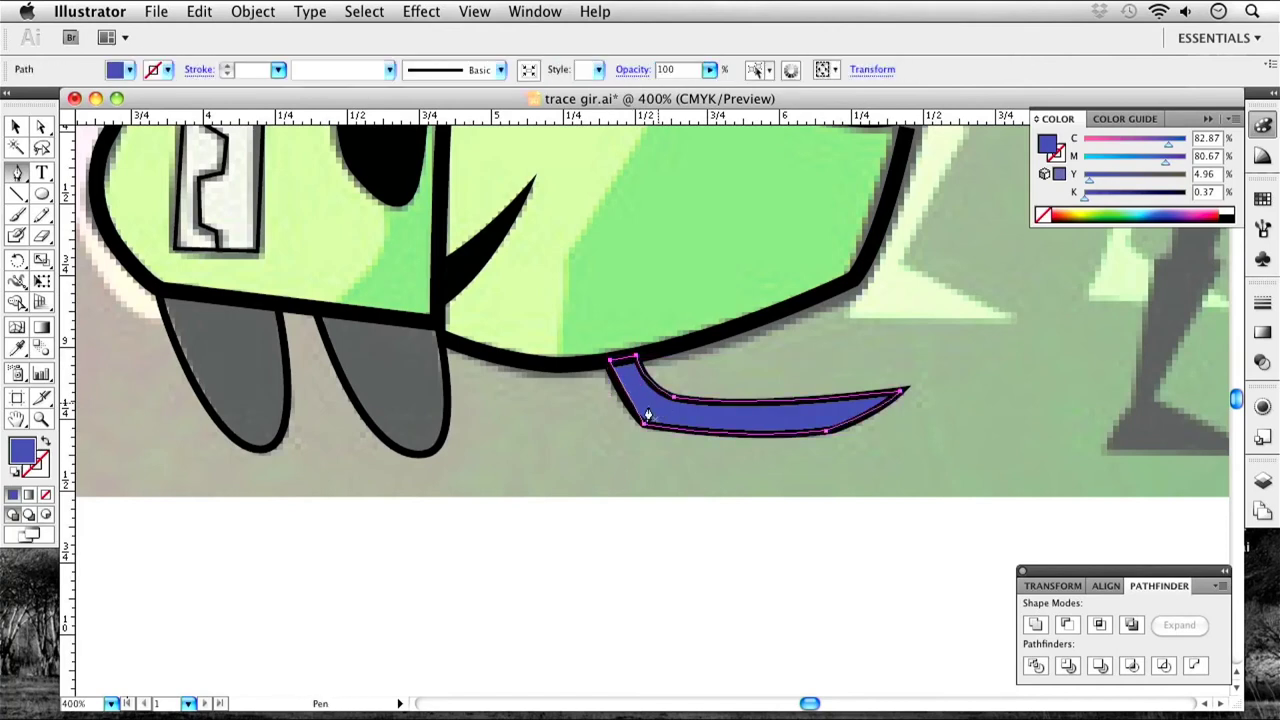
Fill the closed tail shape with black, setting R, G and B to 0.
double_click(23, 450)
double_click(768, 359)
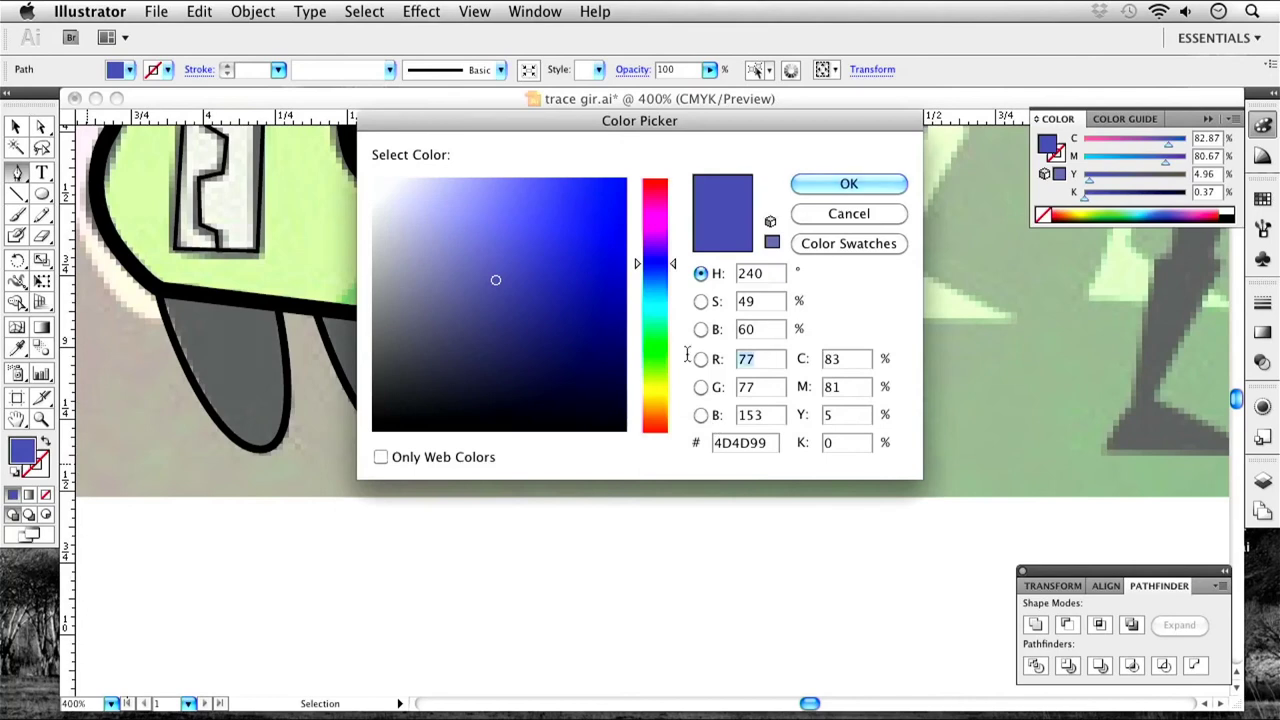
text(0)
key(Tab)
text(0)
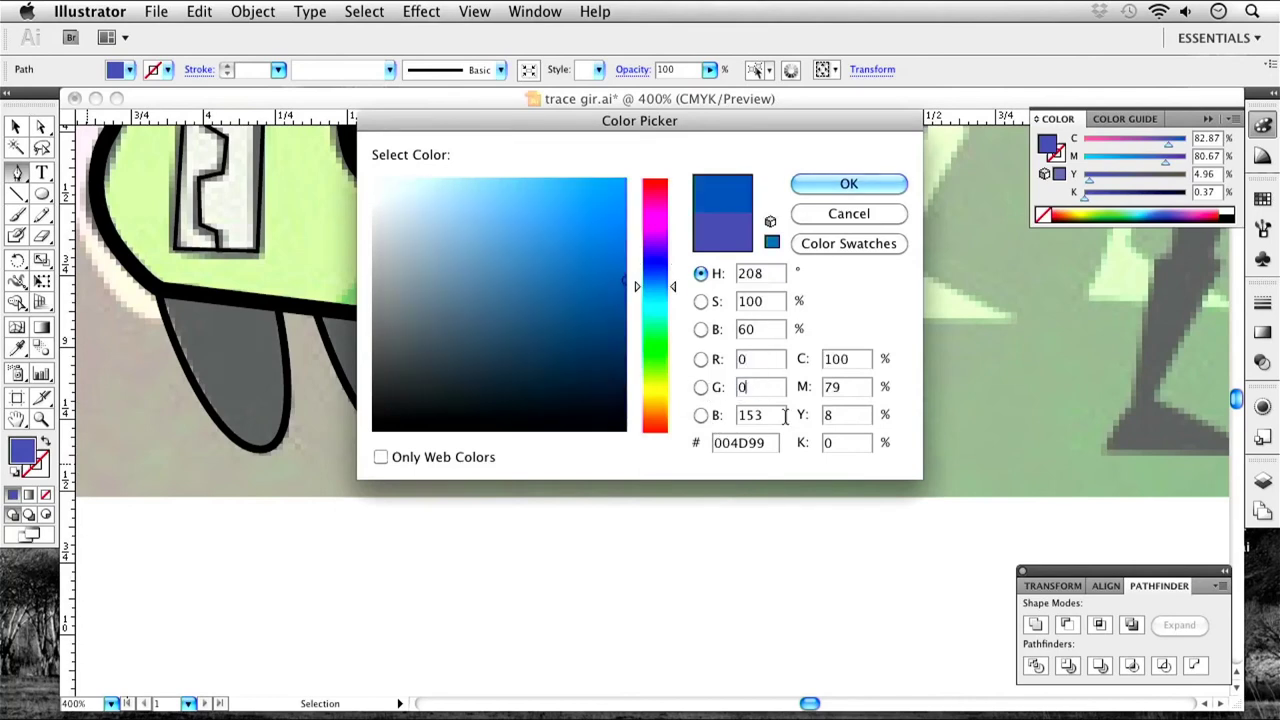
key(Tab)
text(0)
click(852, 186)
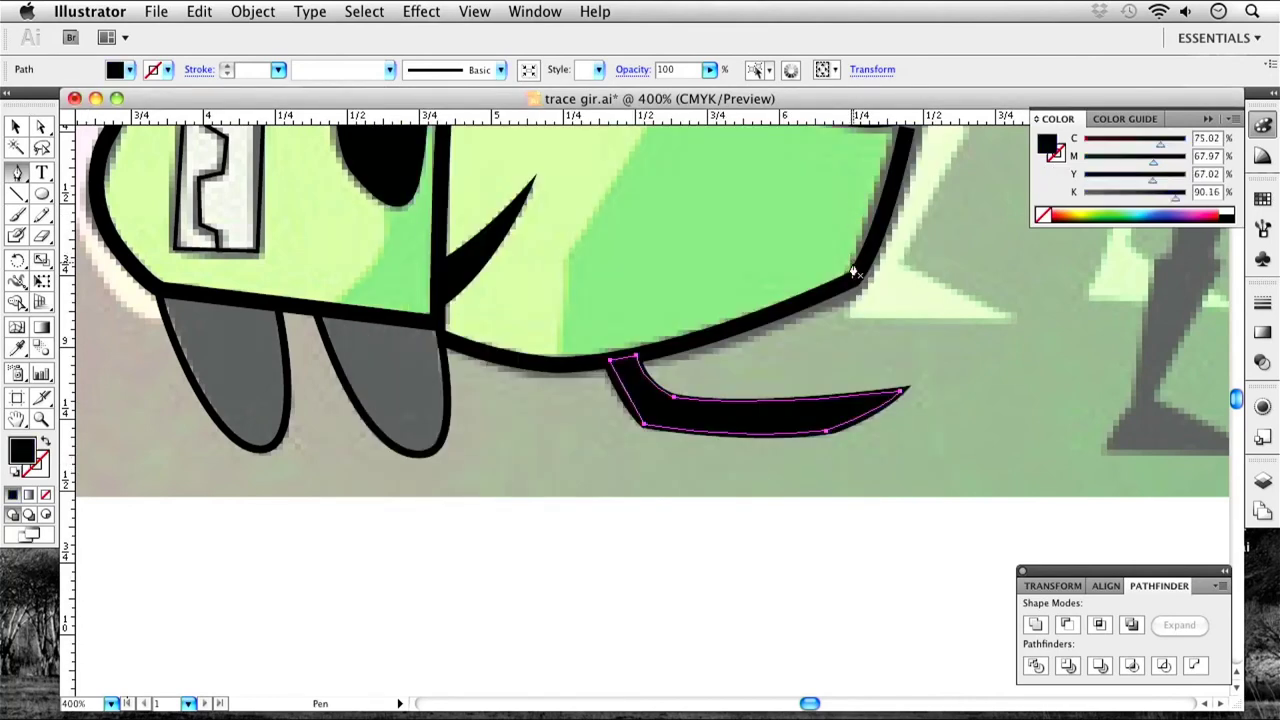
Trace the gray leg beneath the suit's vertical seam as a closed, black-filled Pen shape.
scroll(520, 409, left, 5)
scroll(520, 409, up, 2)
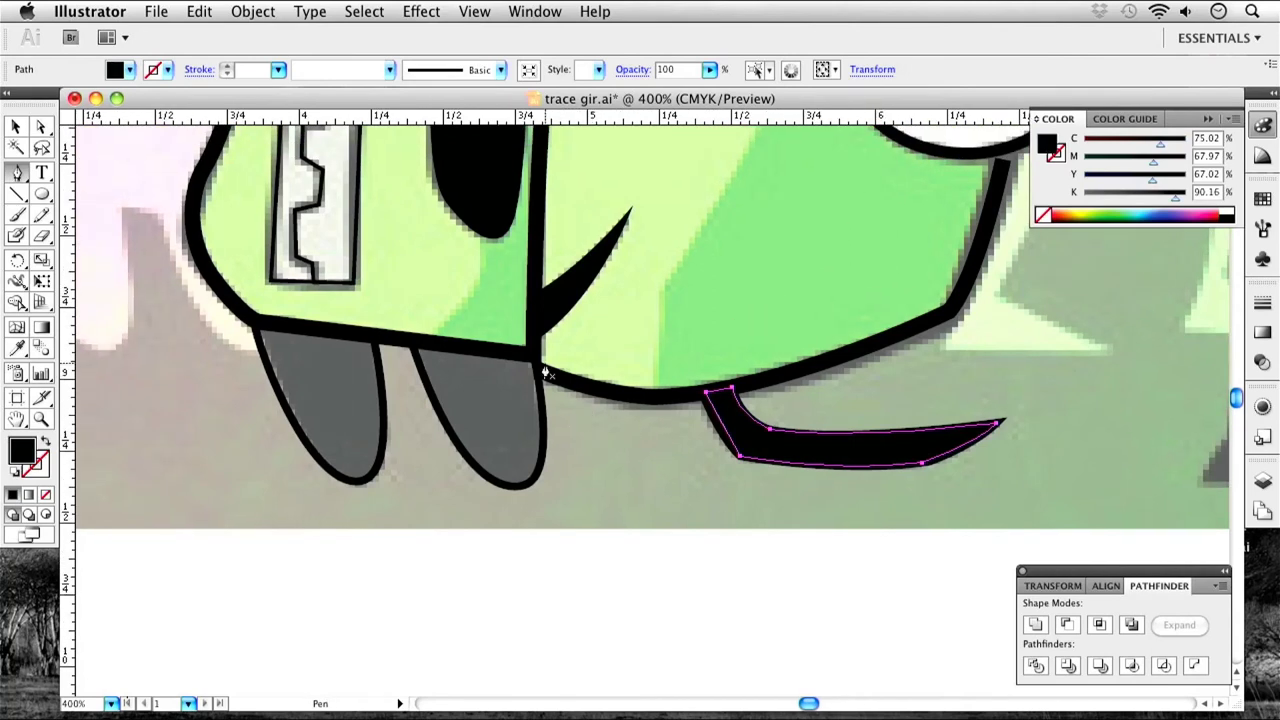
click(534, 355)
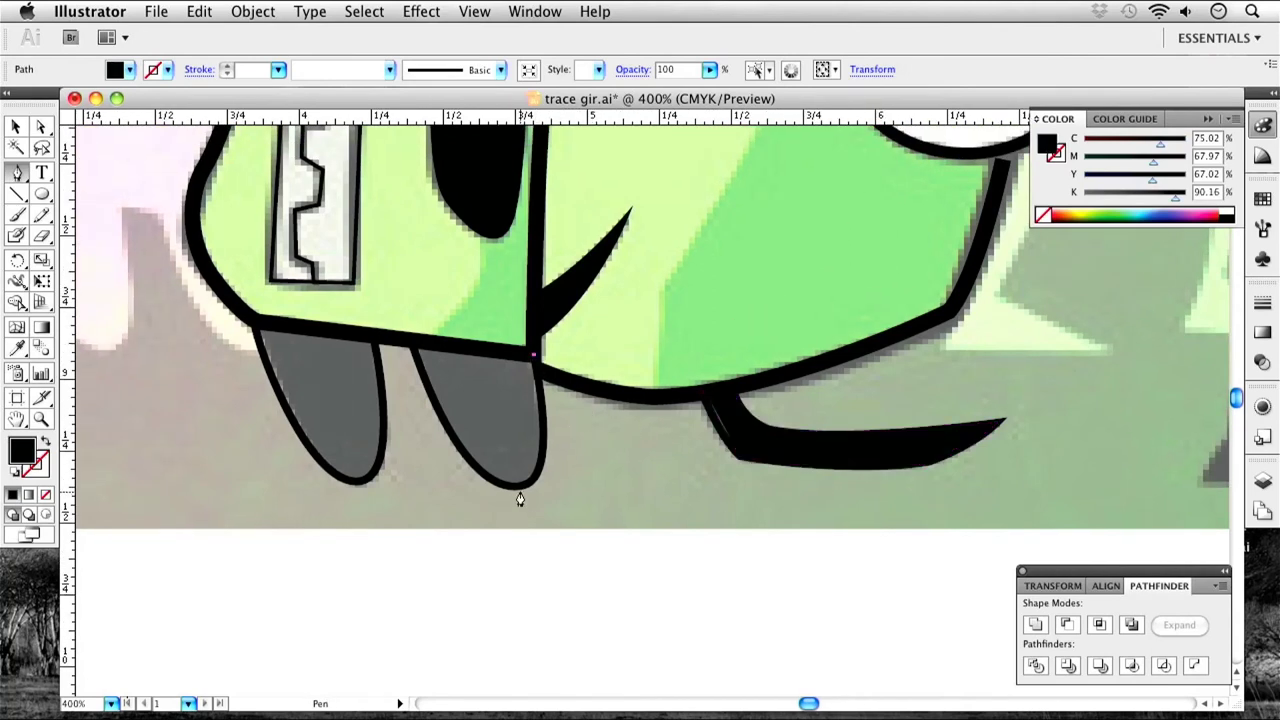
drag(522, 486, 485, 493)
drag(410, 342, 386, 258)
key(v)
click(422, 452)
key(p)
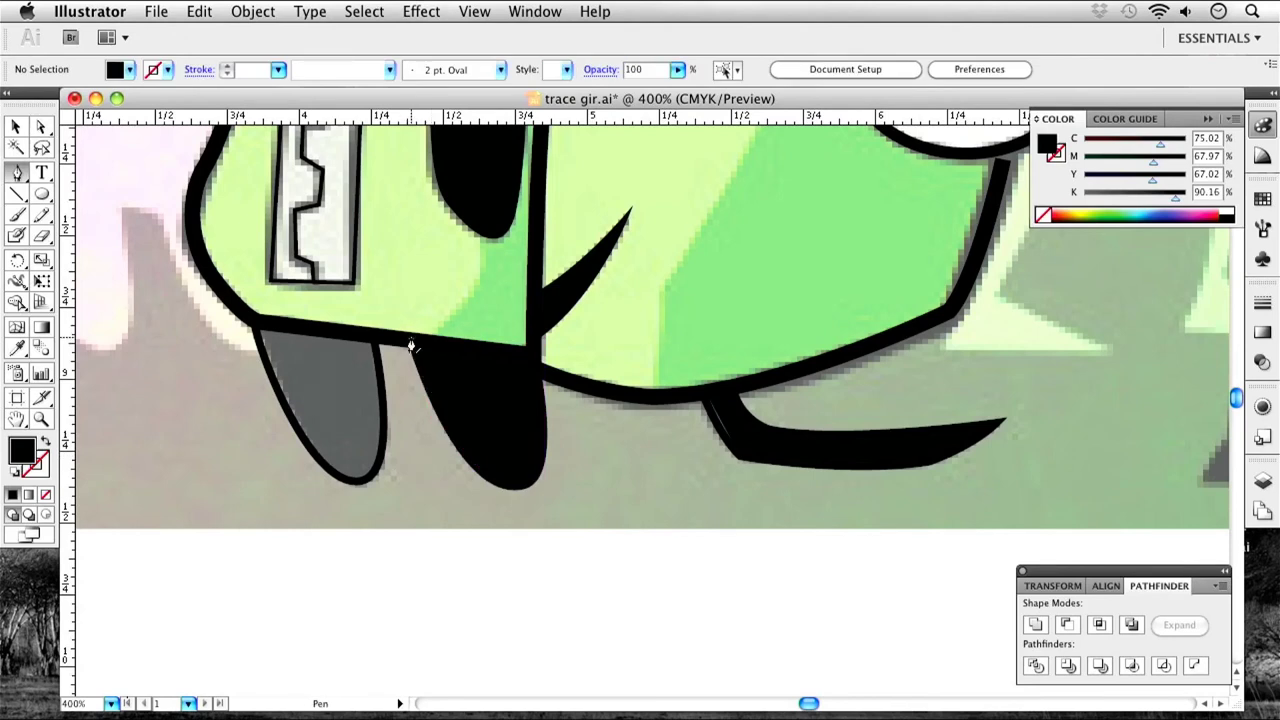
click(410, 342)
click(535, 357)
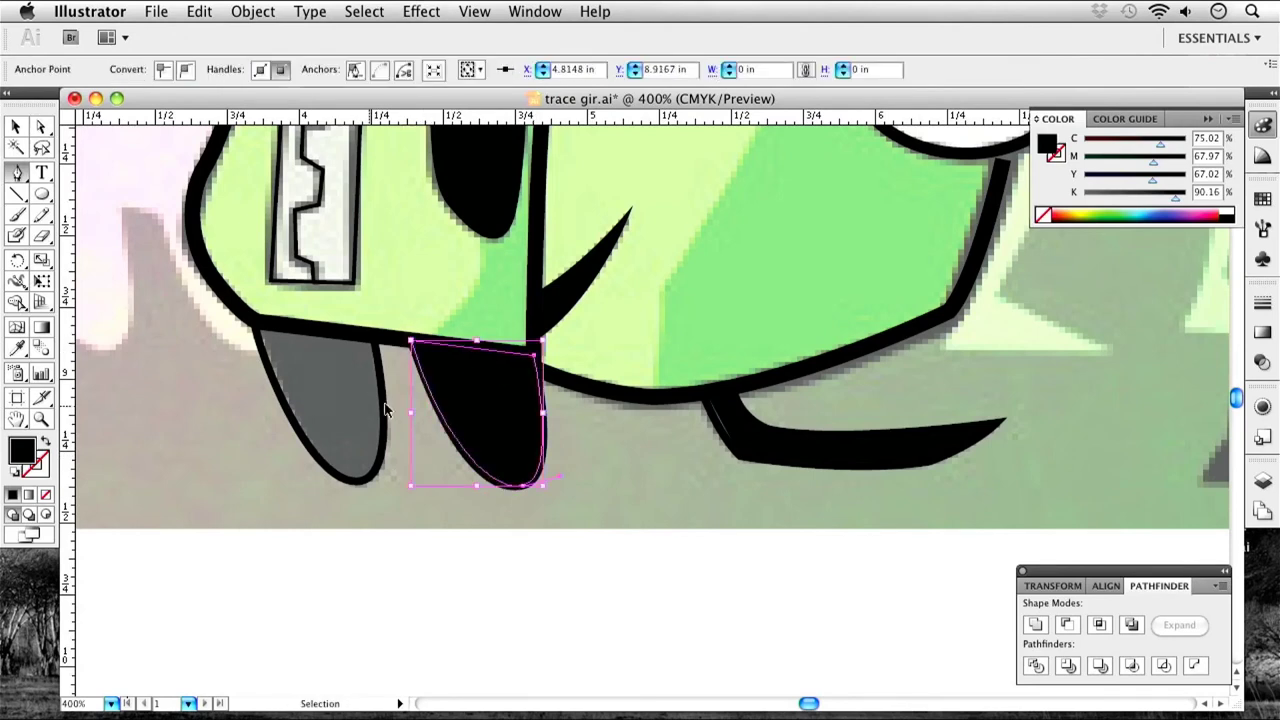
Trace the other gray leg, below the zipper, as a closed, black-filled Pen shape.
drag(435, 390, 545, 460)
click(486, 408)
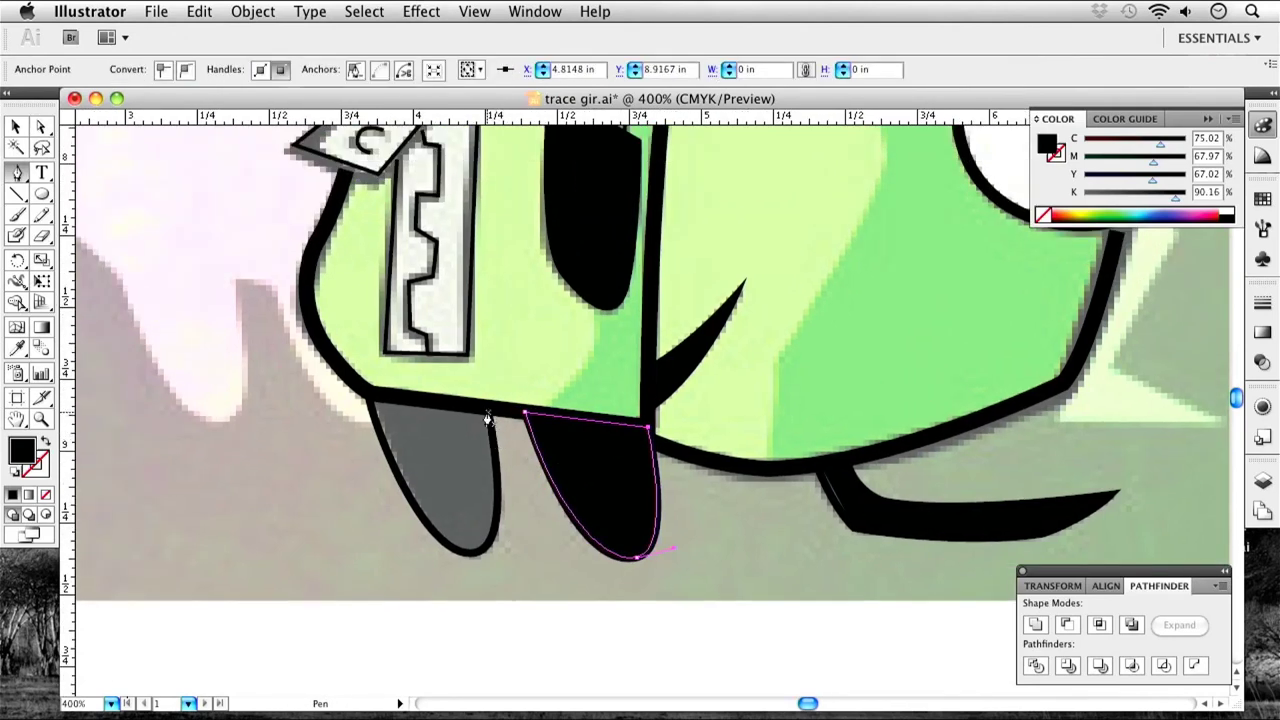
drag(476, 556, 433, 556)
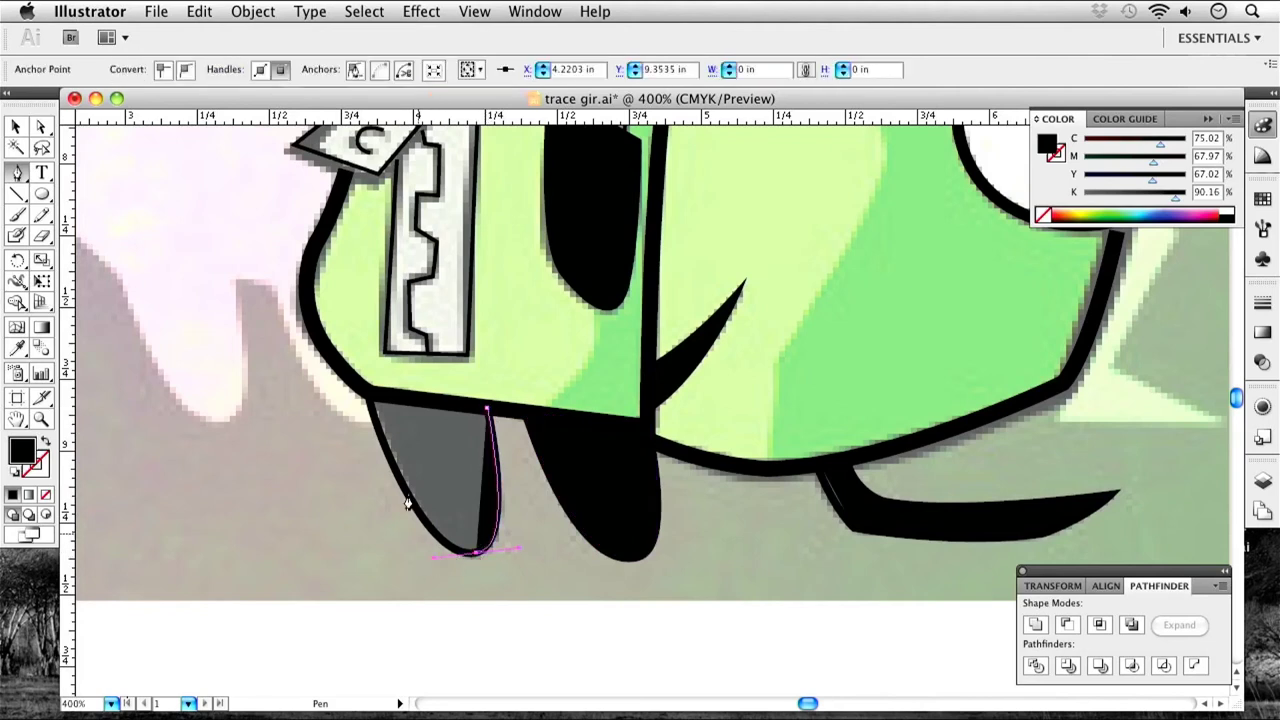
click(368, 398)
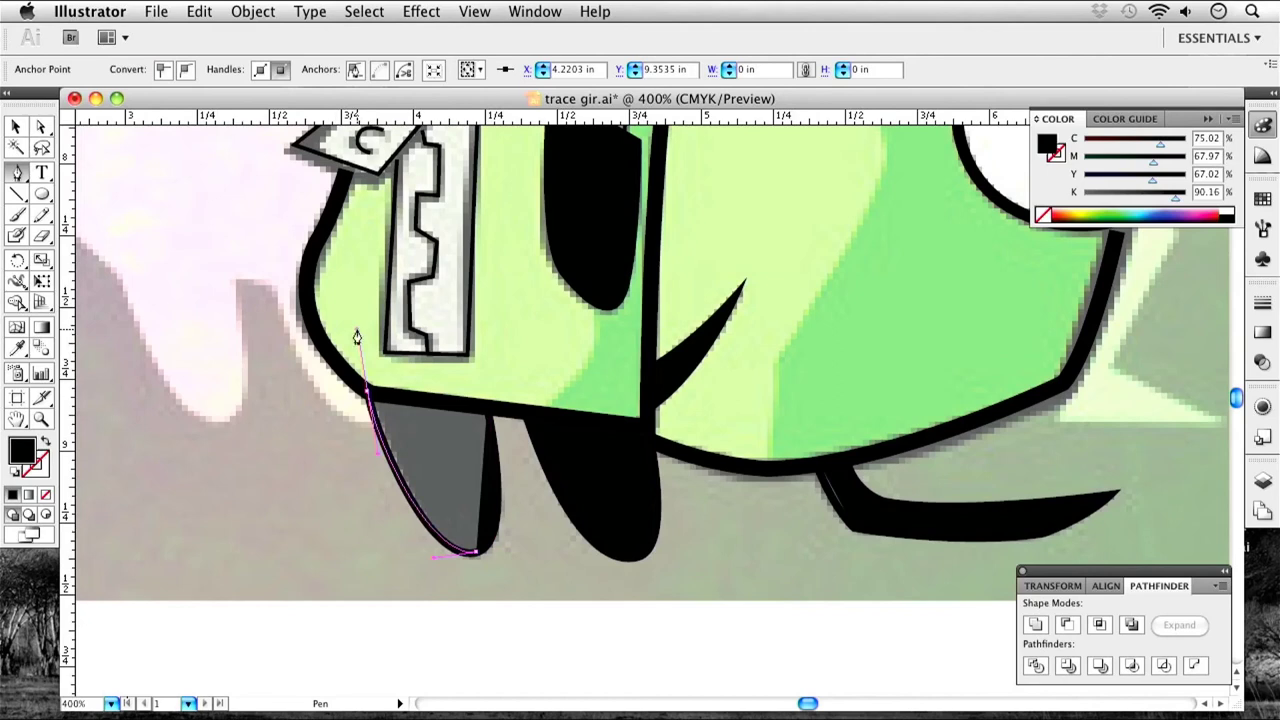
key(super+shift+a)
key(super+z)
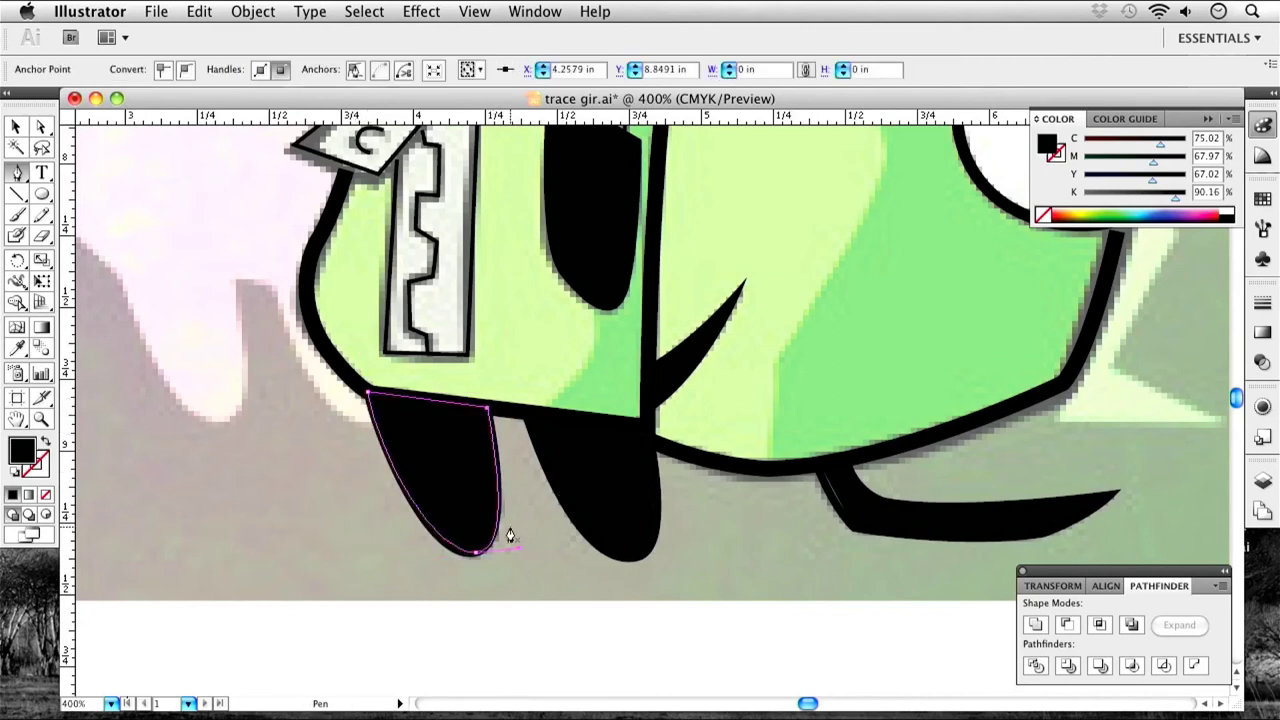
Draw a small closed black Pen shape over the thin gap beside the outline at the tail's base.
drag(600, 346, 557, 451)
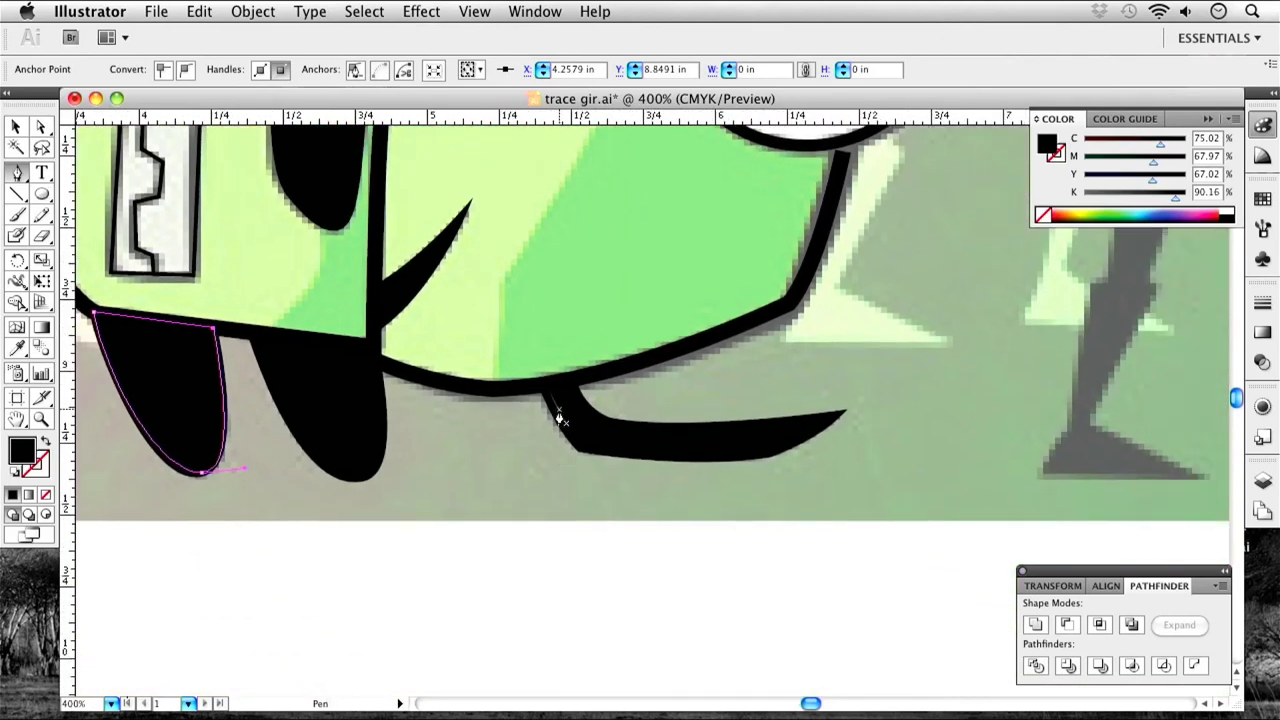
mouse_move(549, 397)
mouse_down()
mouse_move(568, 434)
mouse_move(566, 412)
mouse_up()
key(super+equal)
key(super+equal)
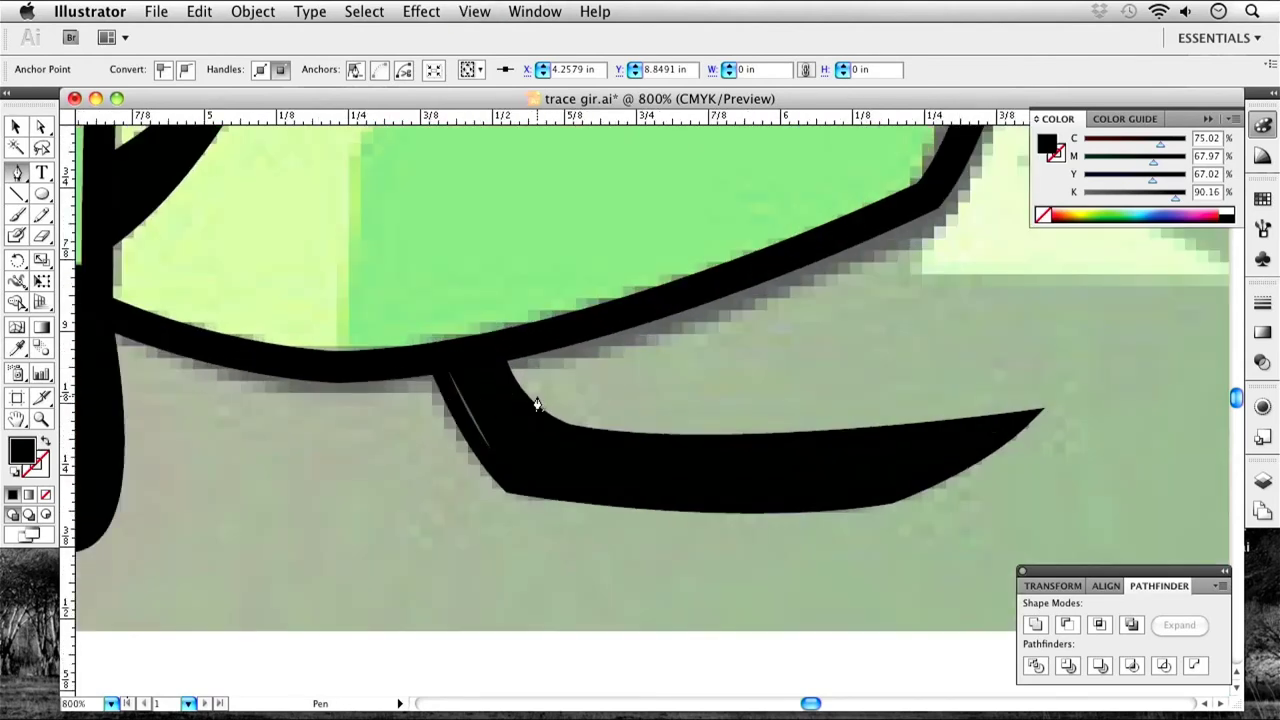
drag(517, 410, 560, 420)
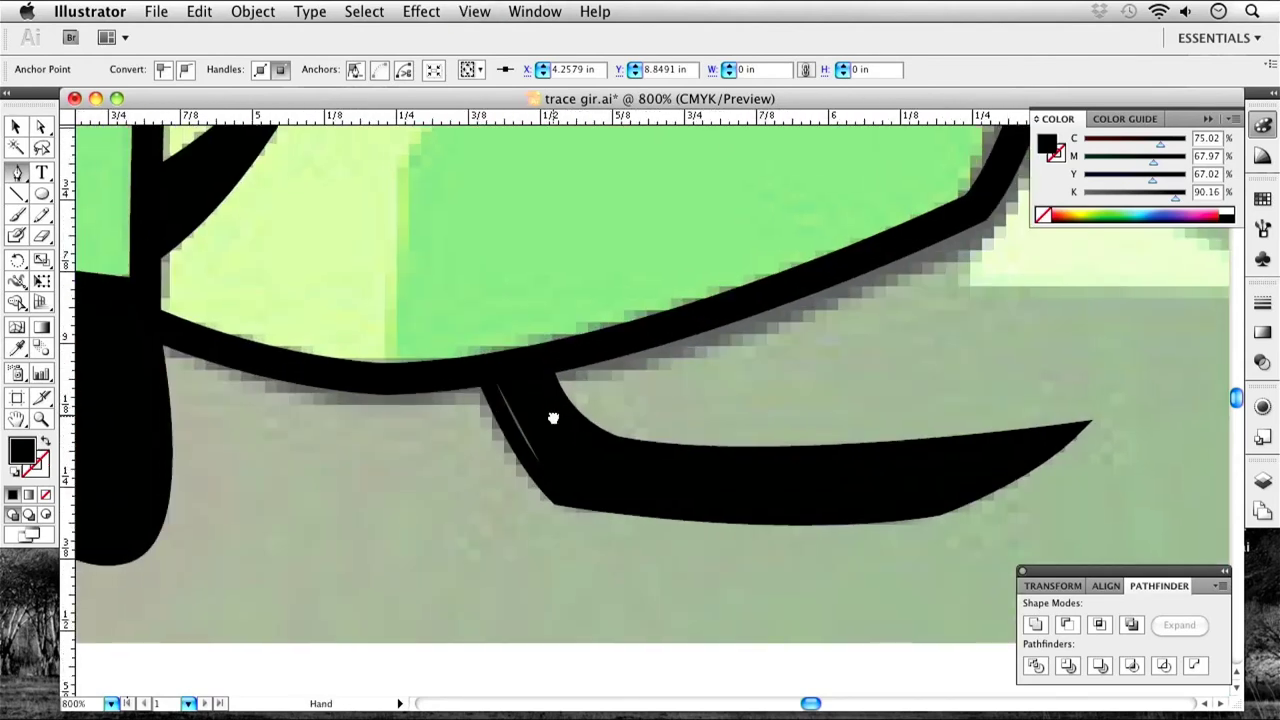
click(492, 375)
click(544, 482)
click(566, 493)
click(578, 461)
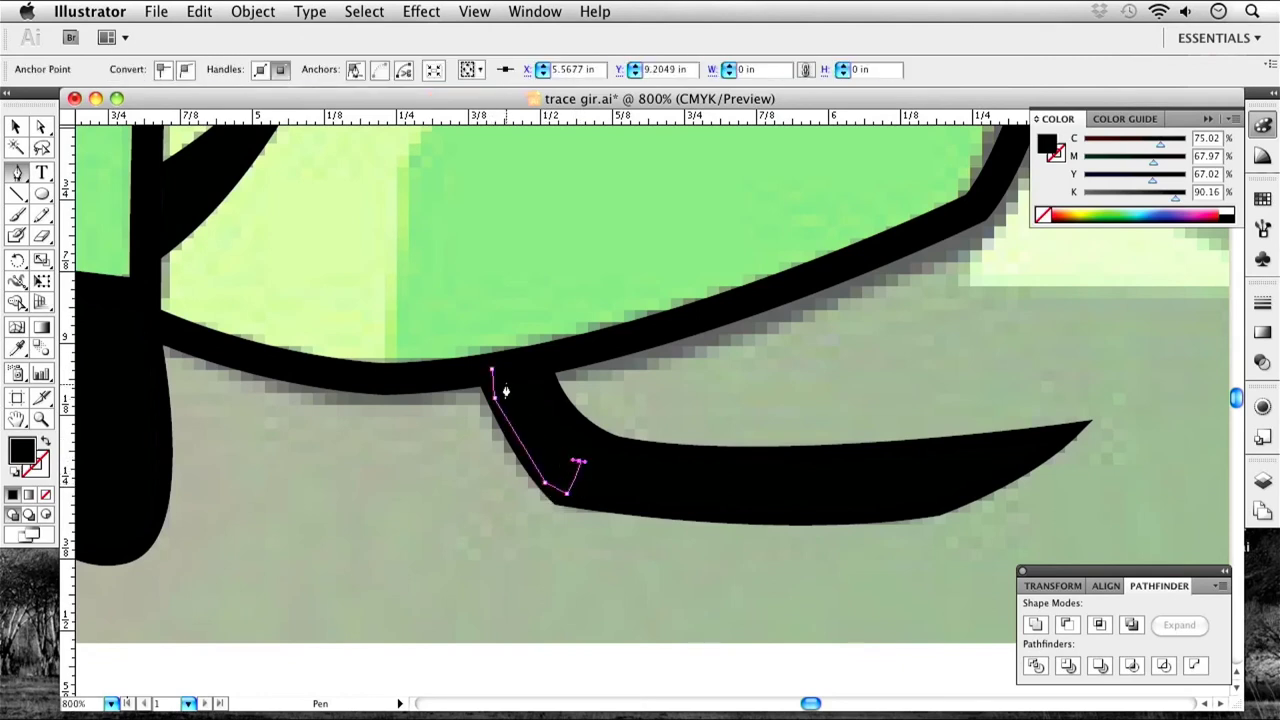
click(493, 372)
Merge the small patch with the tail shape using Pathfinder Unite, and deselect the result.
click(12, 128)
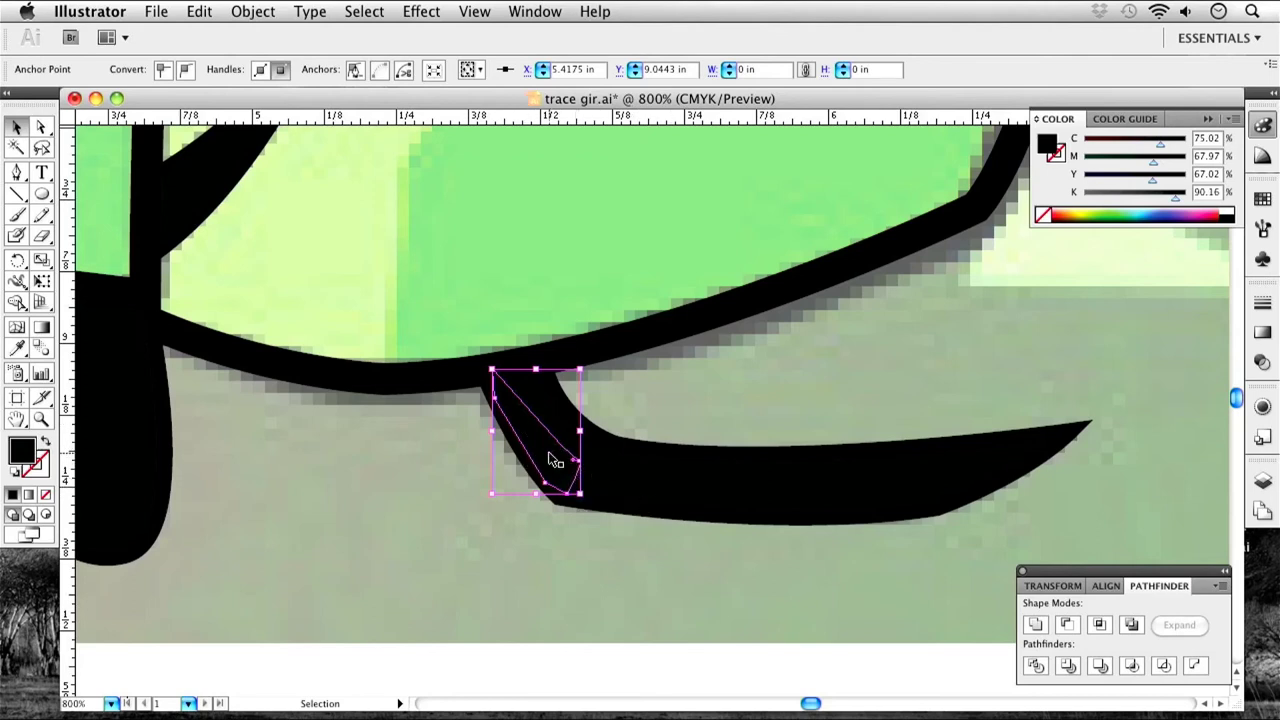
shift+click(663, 489)
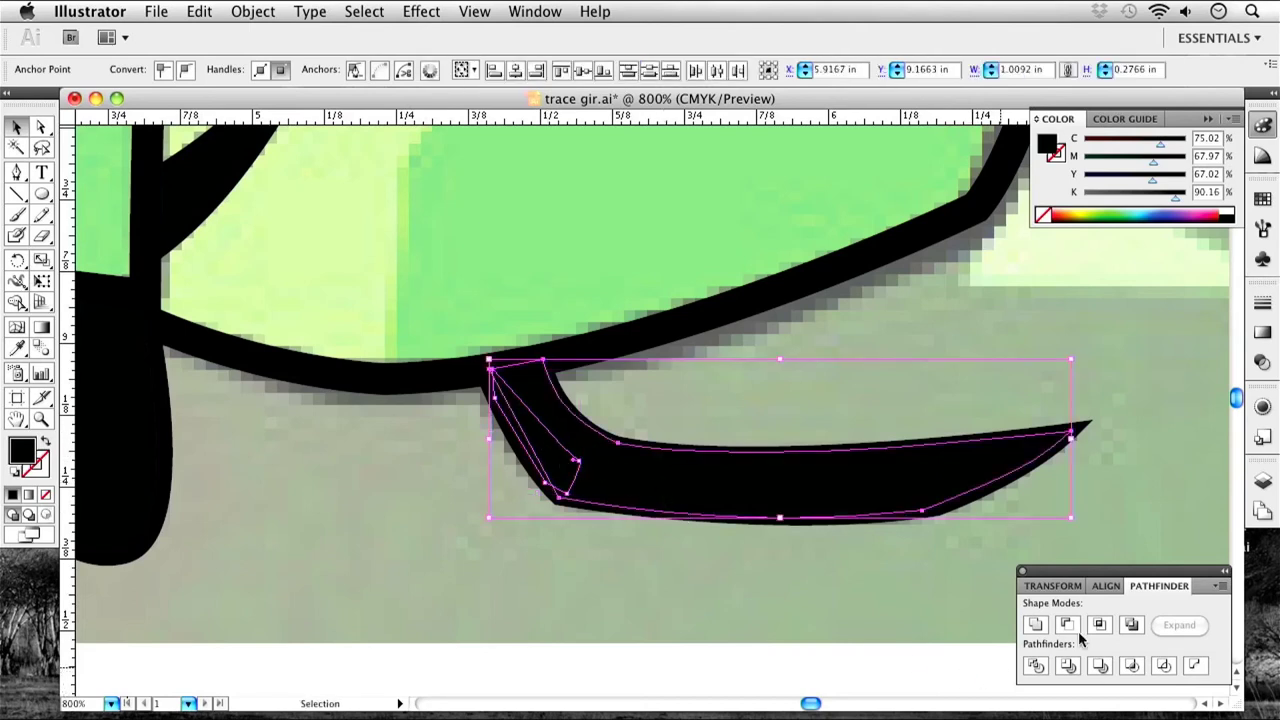
click(1036, 625)
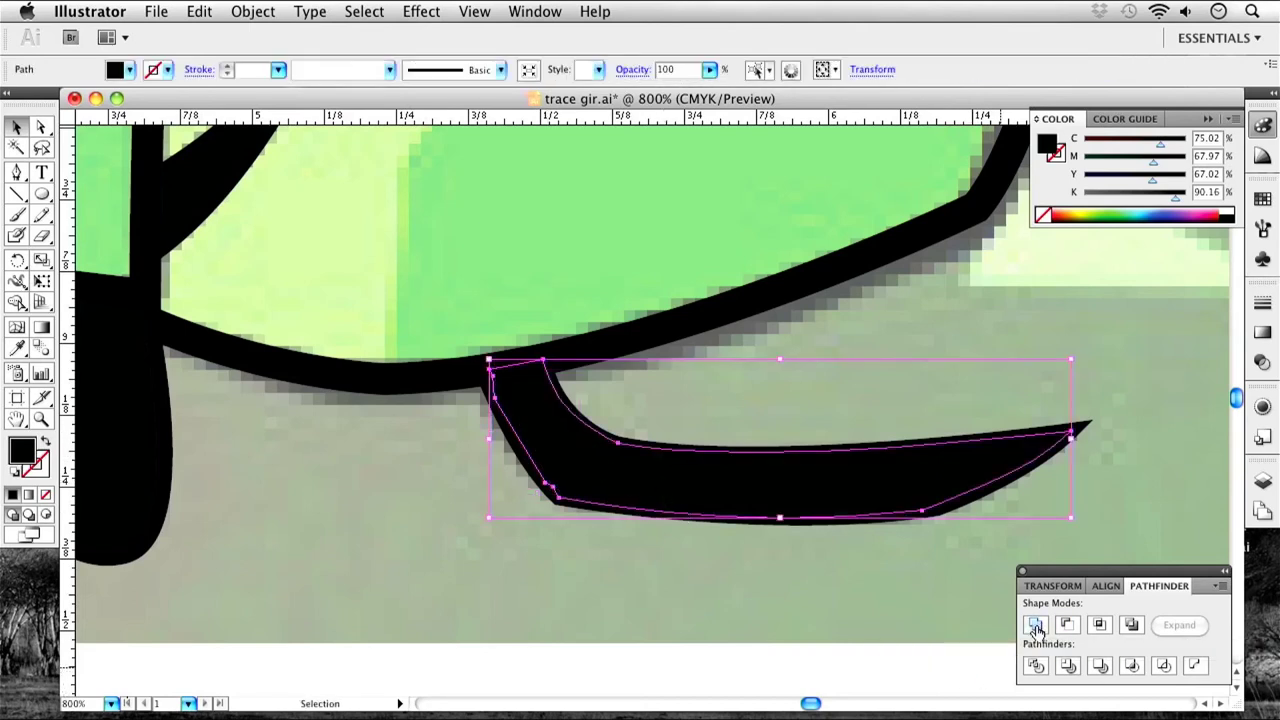
click(630, 542)
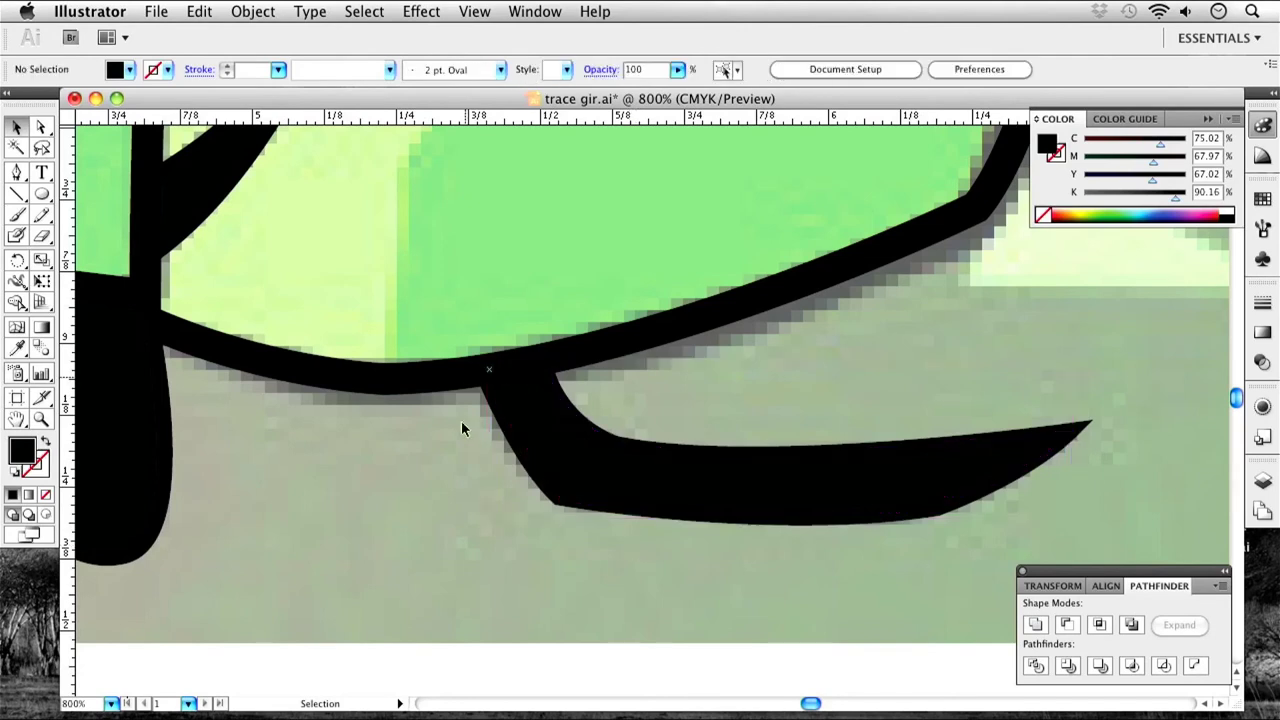
Lock the solid black layer and unlock the Trace layer for editing.
key(super+minus)
key(super+minus)
key(super+minus)
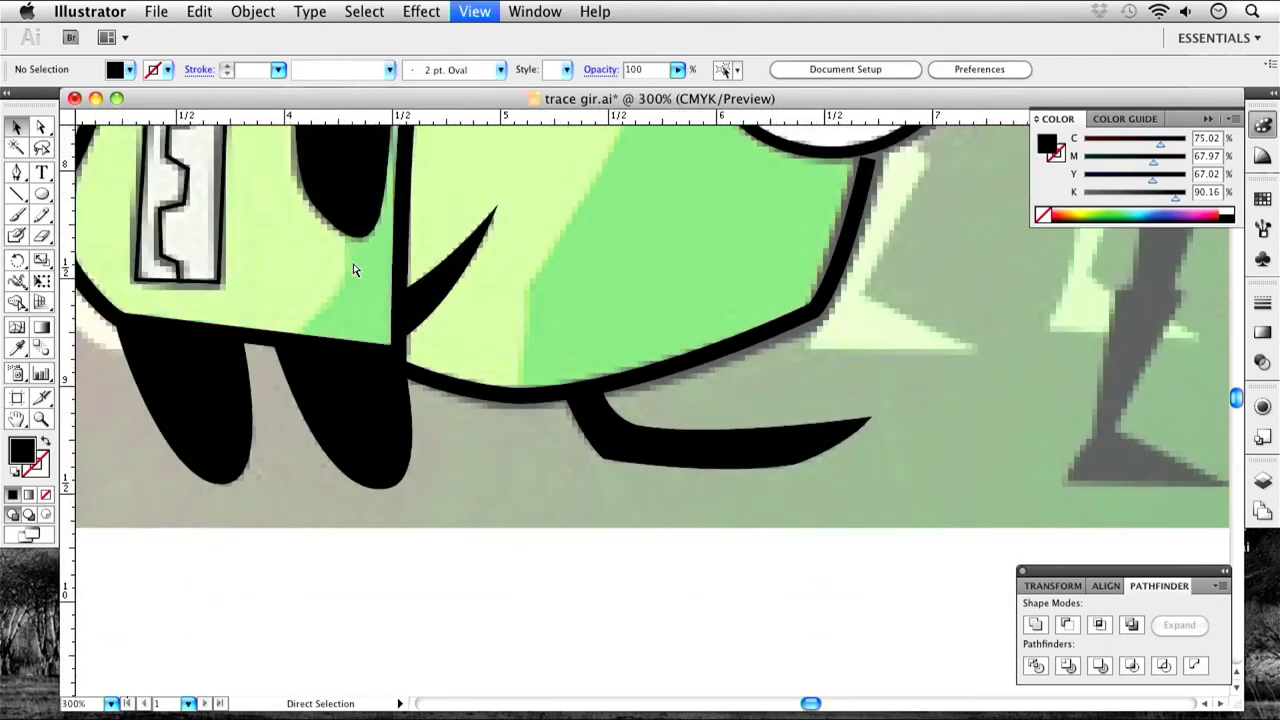
drag(390, 225, 464, 413)
drag(503, 362, 472, 405)
drag(458, 315, 597, 278)
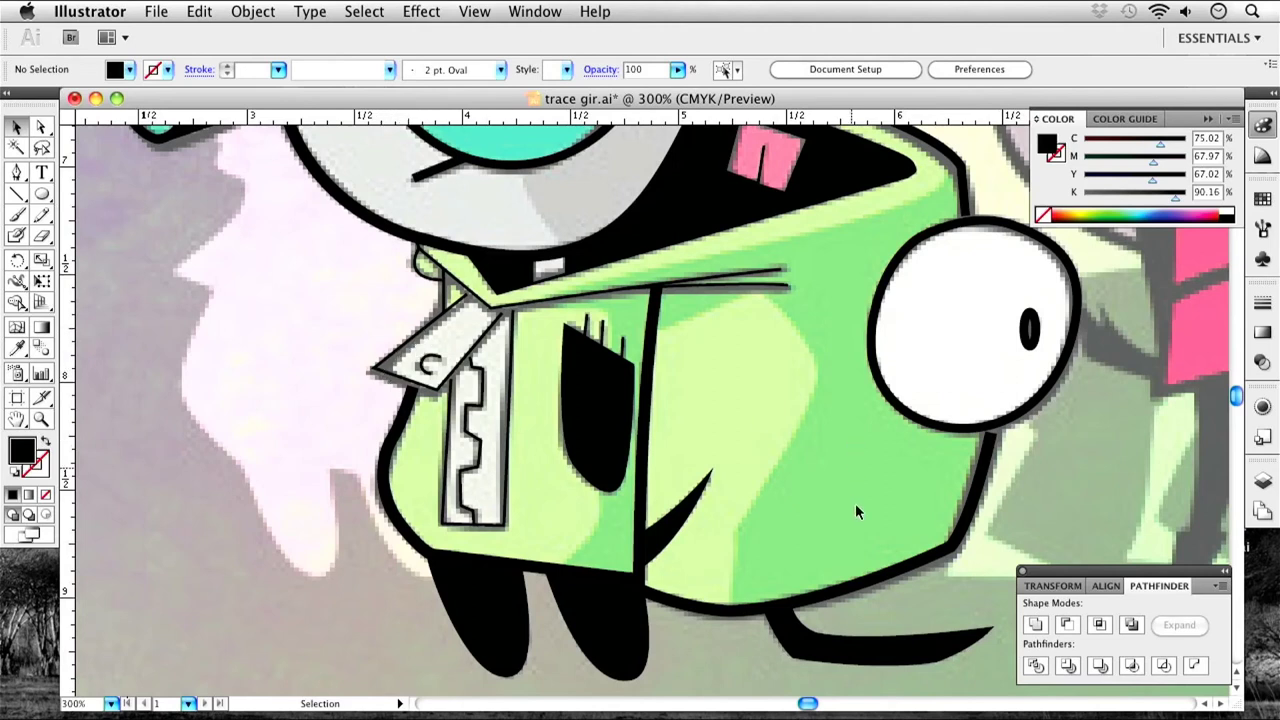
click(1262, 480)
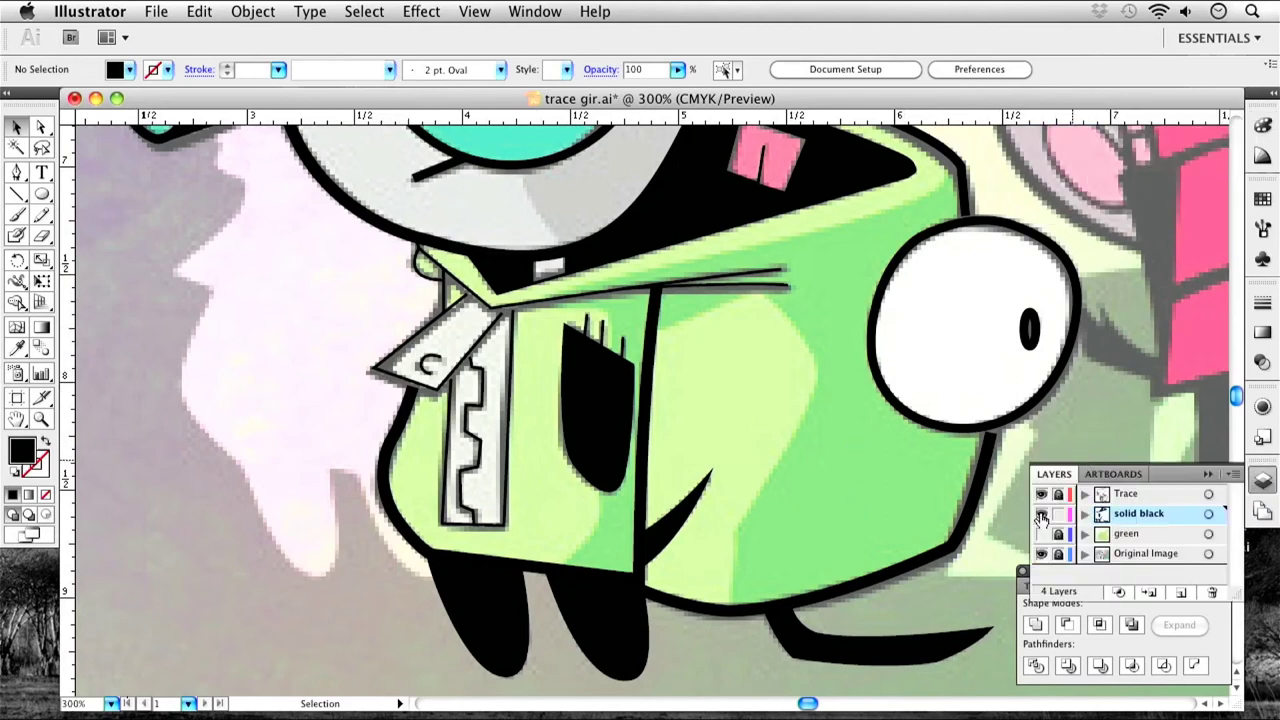
click(1058, 494)
Set the zipper pull outline's stroke weight to 3 pt and deselect it.
click(422, 337)
click(226, 66)
click(226, 66)
click(226, 66)
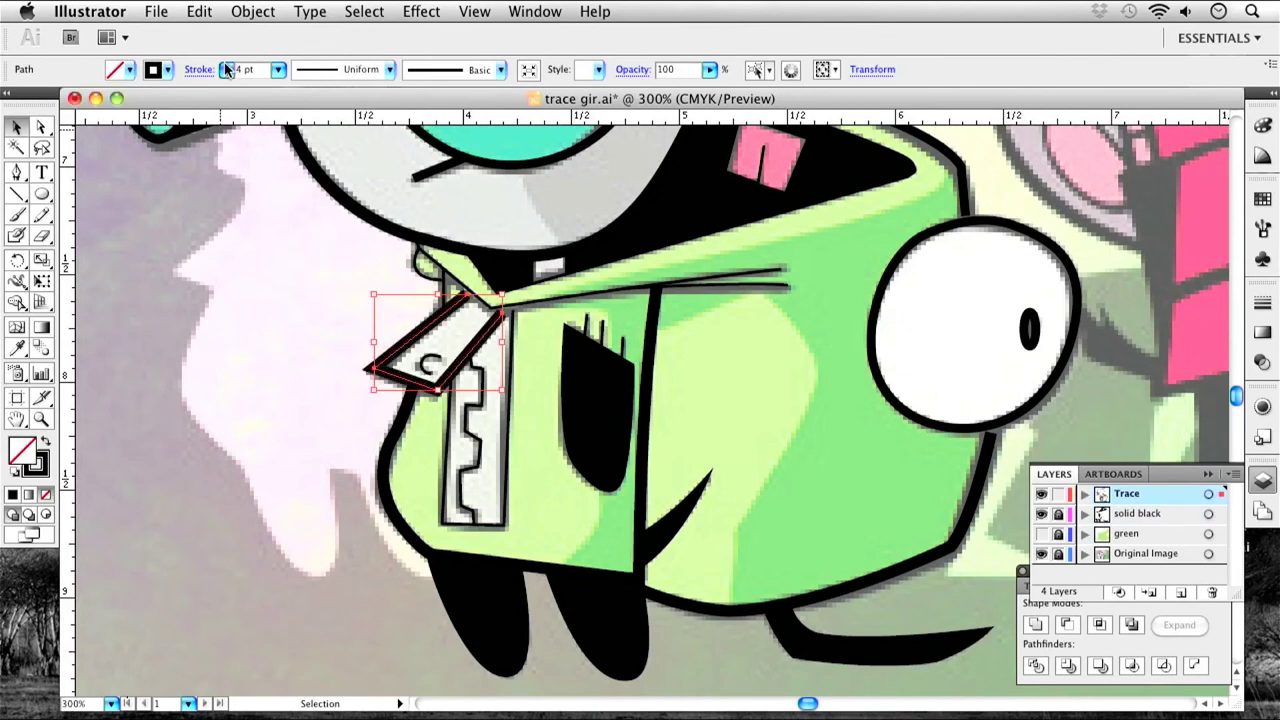
click(226, 75)
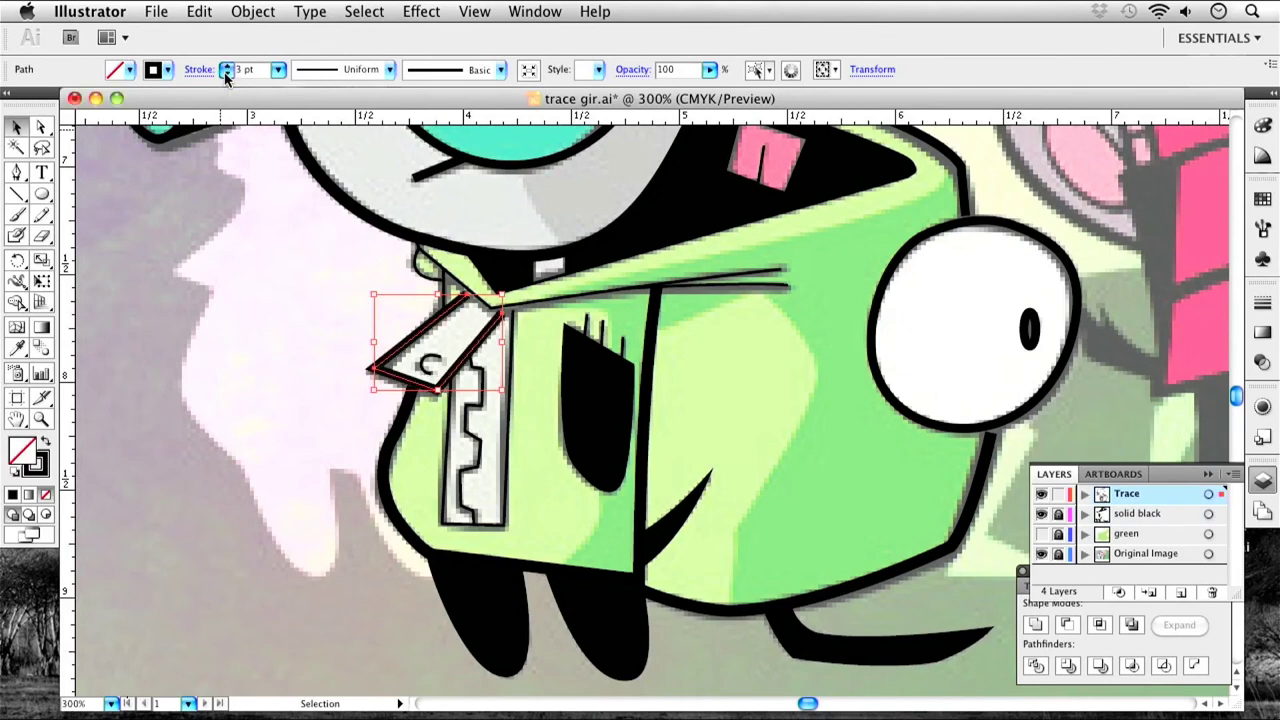
click(587, 408)
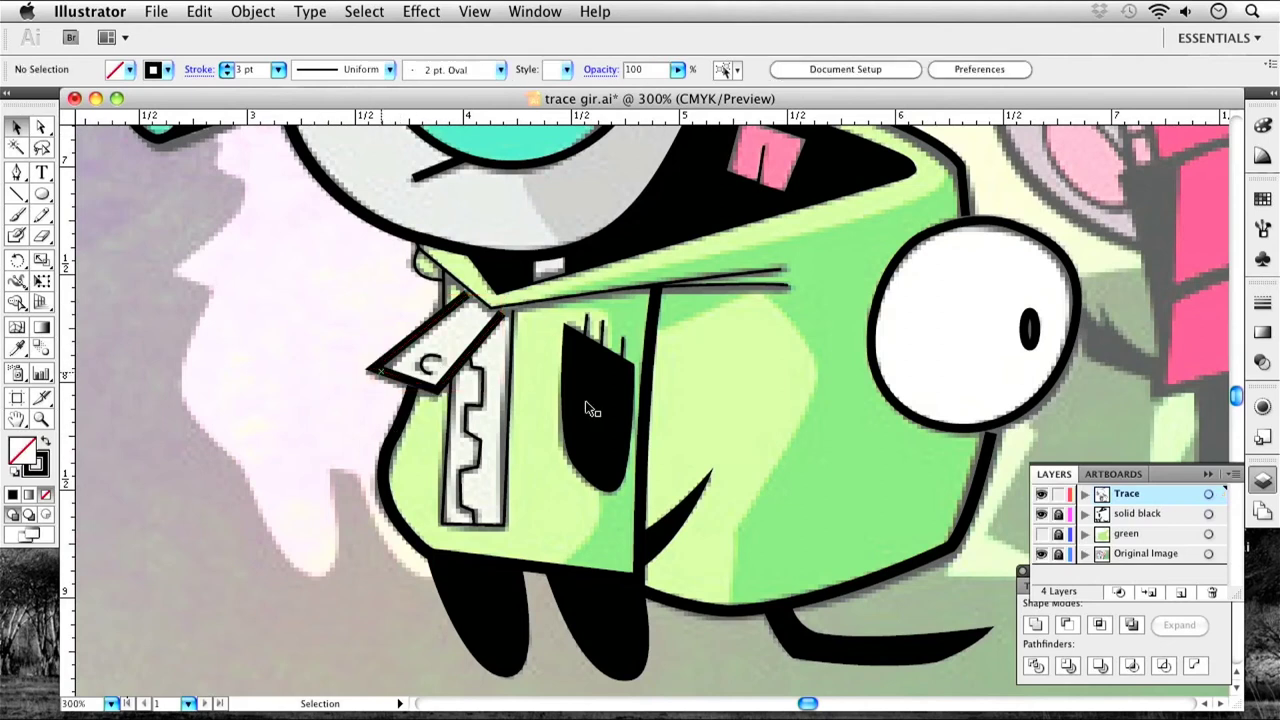
Set the stroke weight of the zipper pull's C-shaped mark and the collar's lower edge line to 2 pt.
click(432, 365)
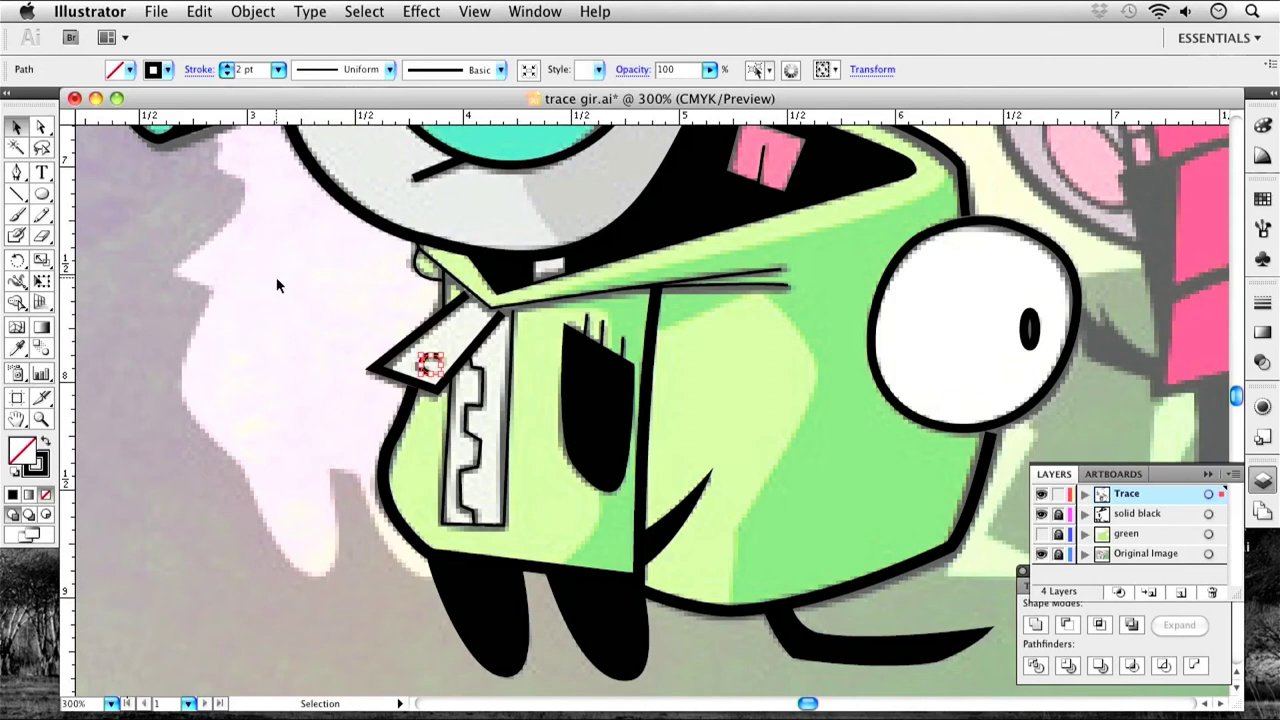
click(537, 285)
click(528, 301)
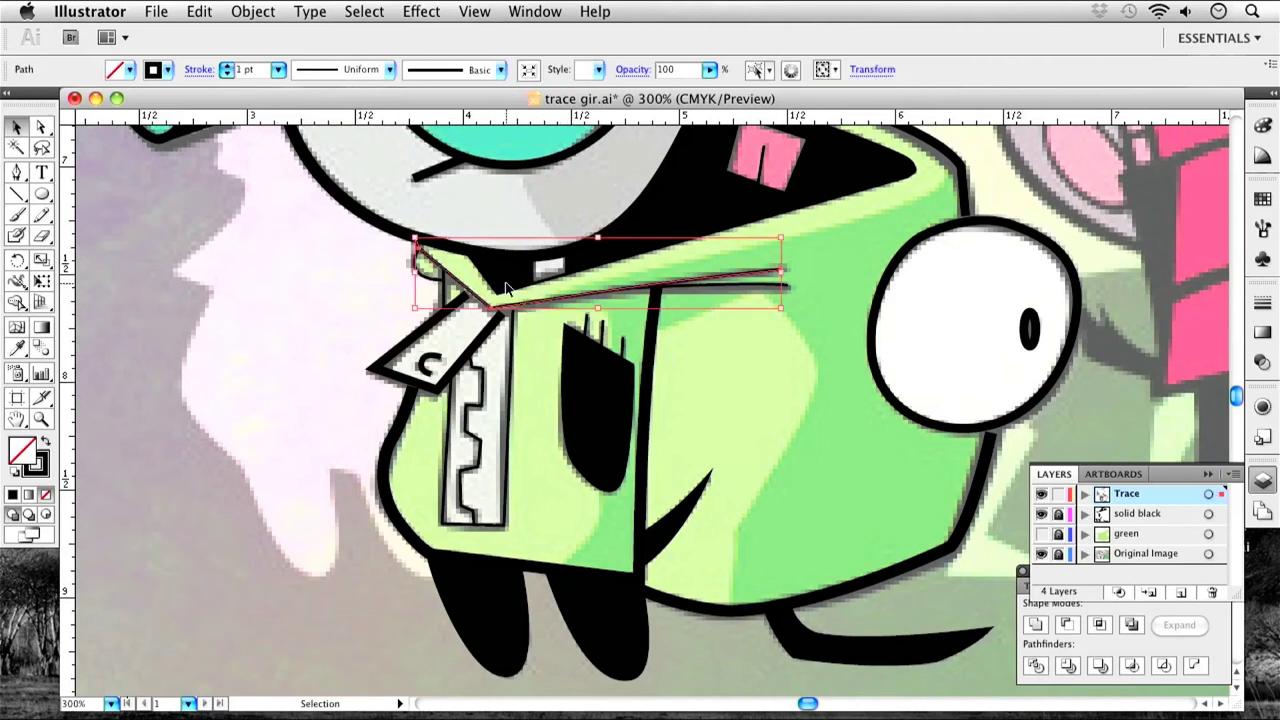
click(228, 69)
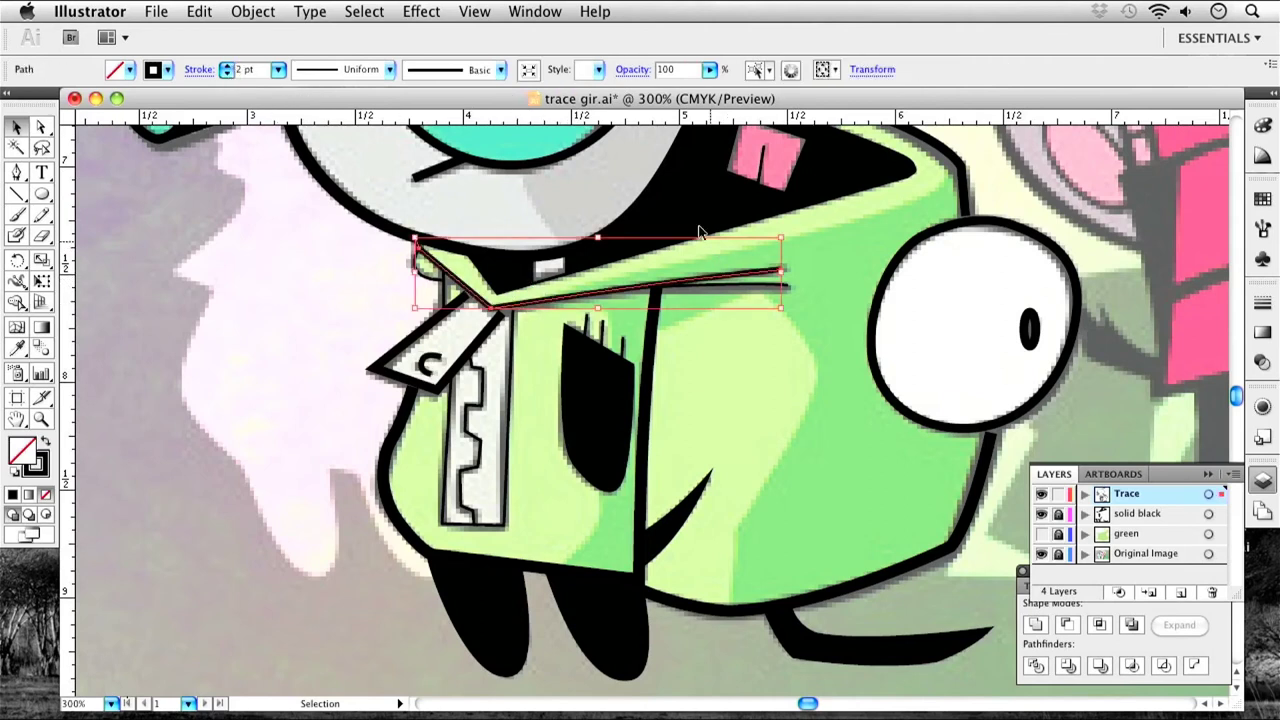
Set the stroke weight of the short crease line just below the collar edge to 3 pt and deselect it.
click(749, 284)
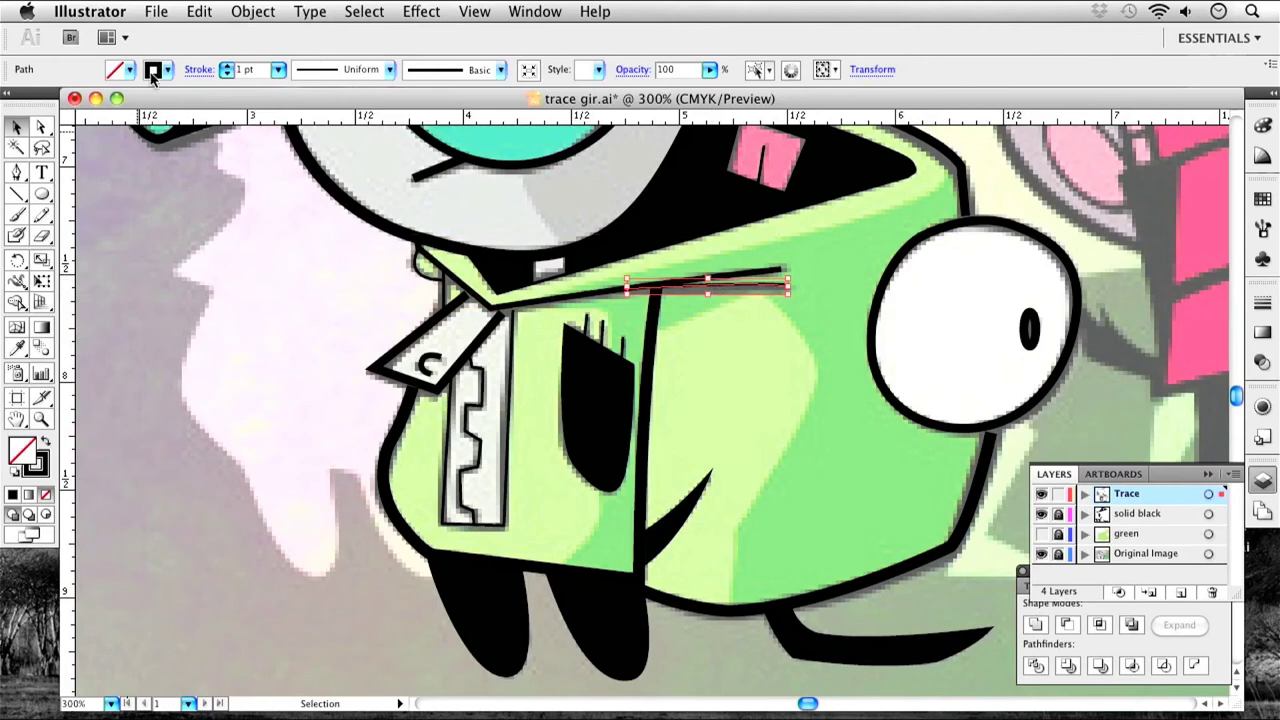
click(227, 65)
click(227, 65)
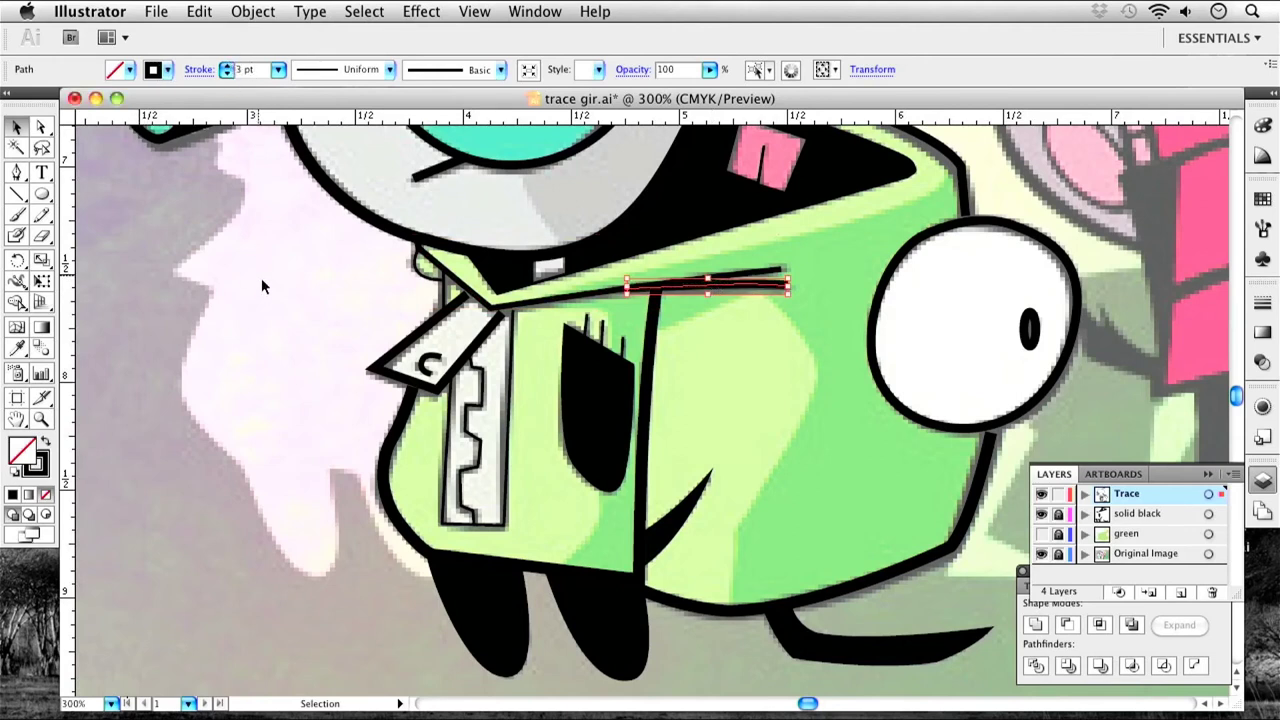
click(270, 290)
Set the small collar curl and the short line beneath it to a 3 pt stroke and deselect them.
click(420, 278)
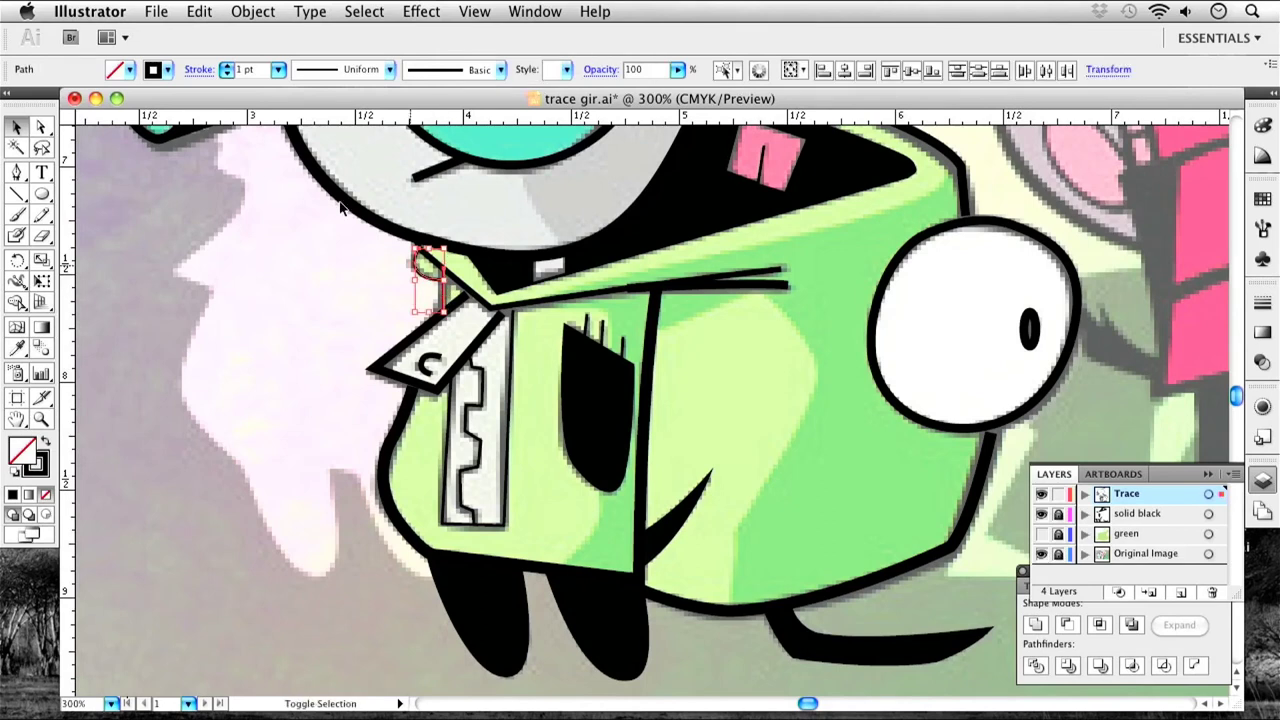
click(227, 65)
click(227, 65)
click(410, 310)
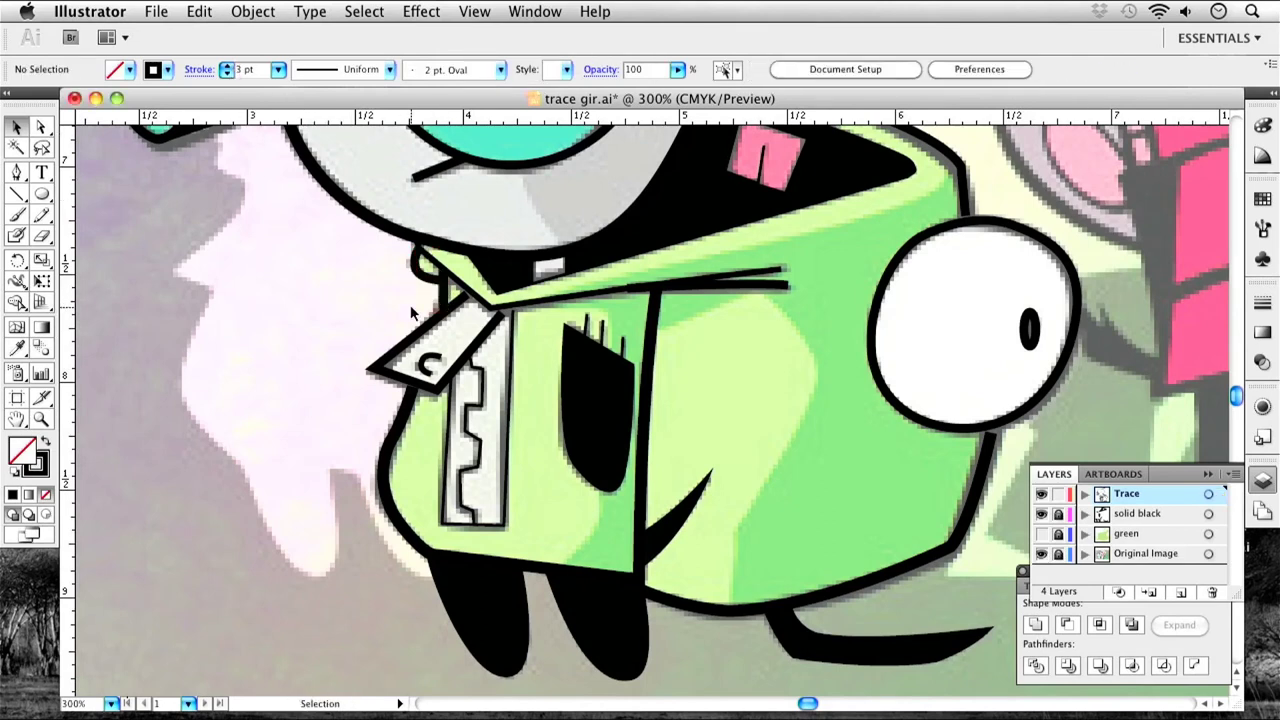
Examine the refined outlines from the collar up to the antenna and down to the feet at 150% zoom.
scroll(766, 364, up, 3)
scroll(766, 364, right, 1)
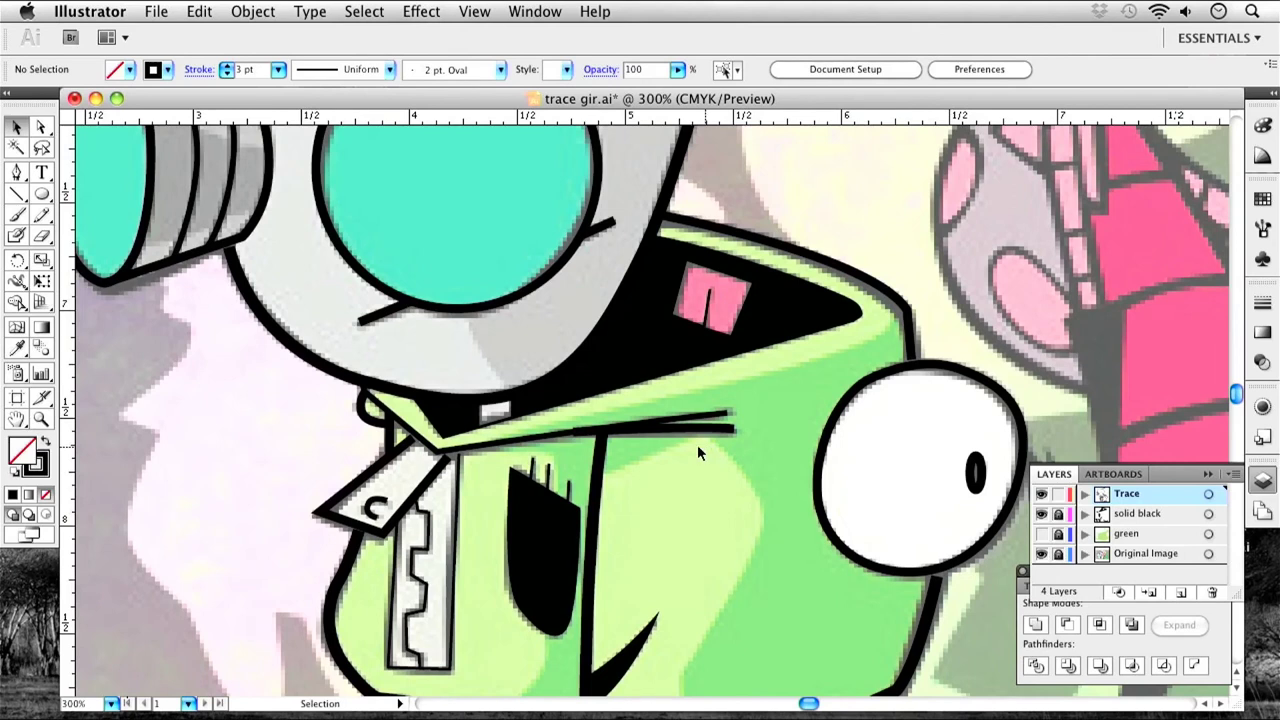
drag(497, 390, 655, 517)
key(super+minus)
key(super+minus)
key(super+minus)
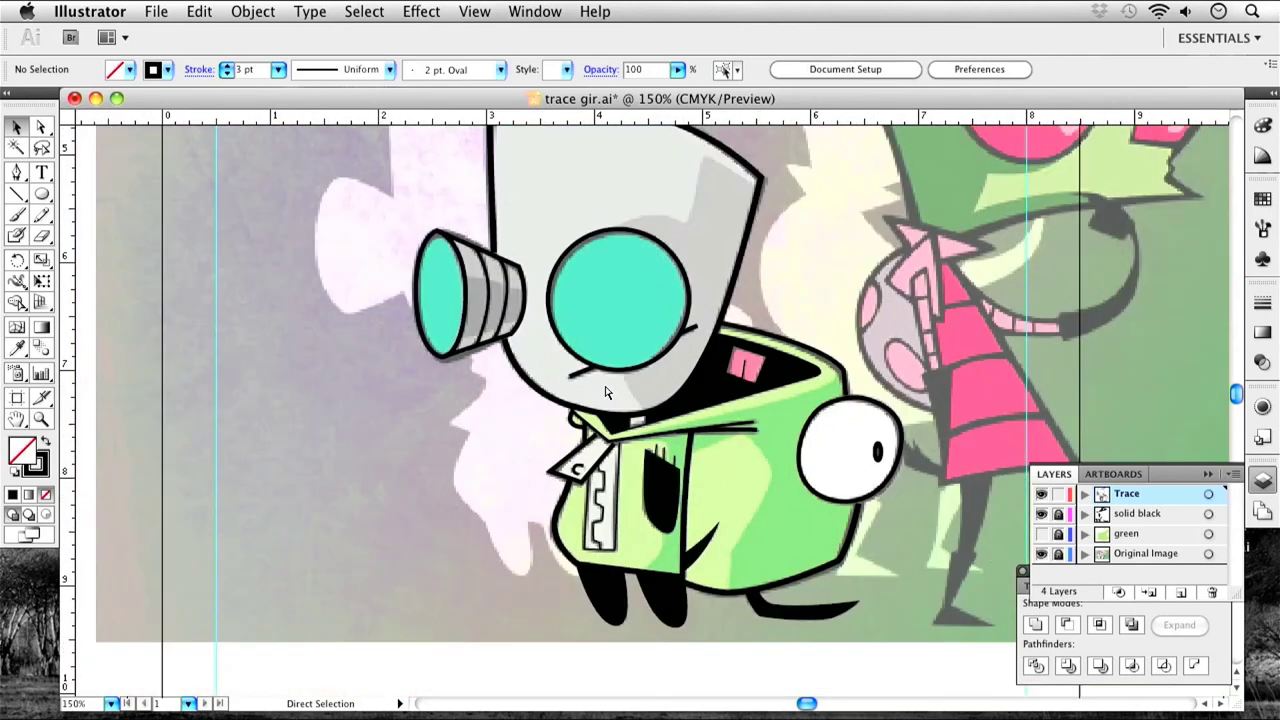
key(super+equal)
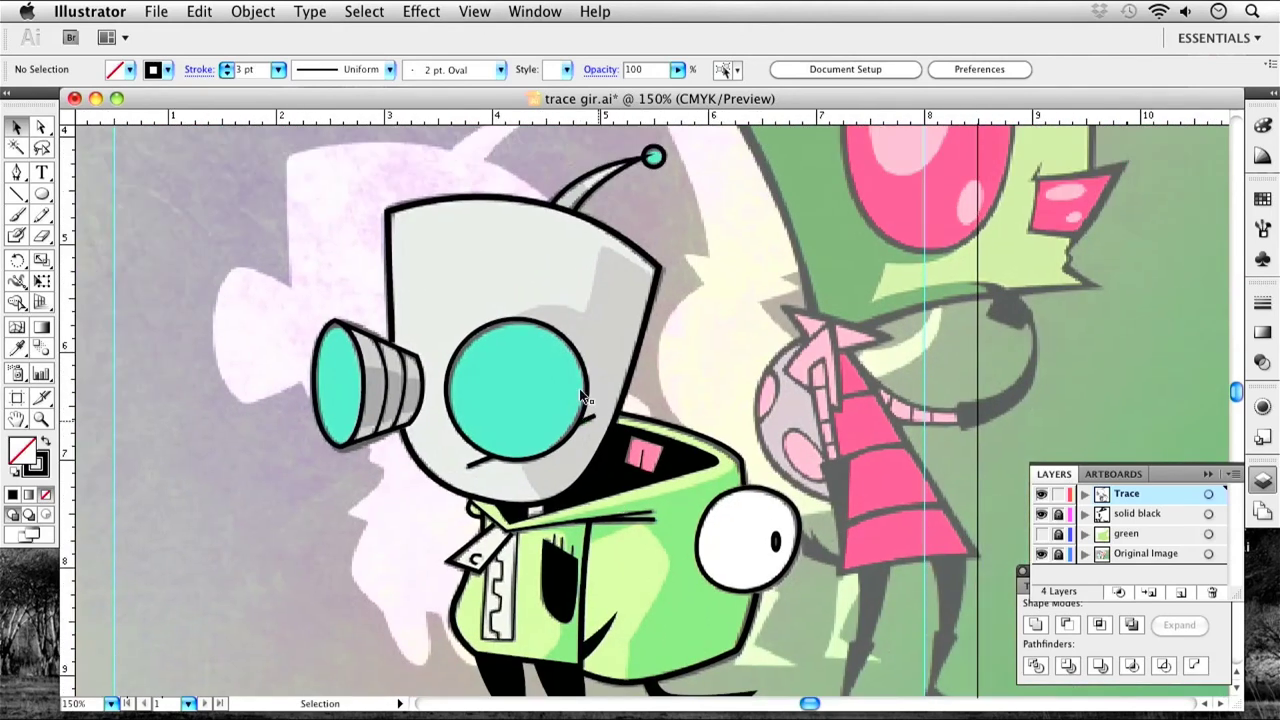
drag(615, 598, 644, 393)
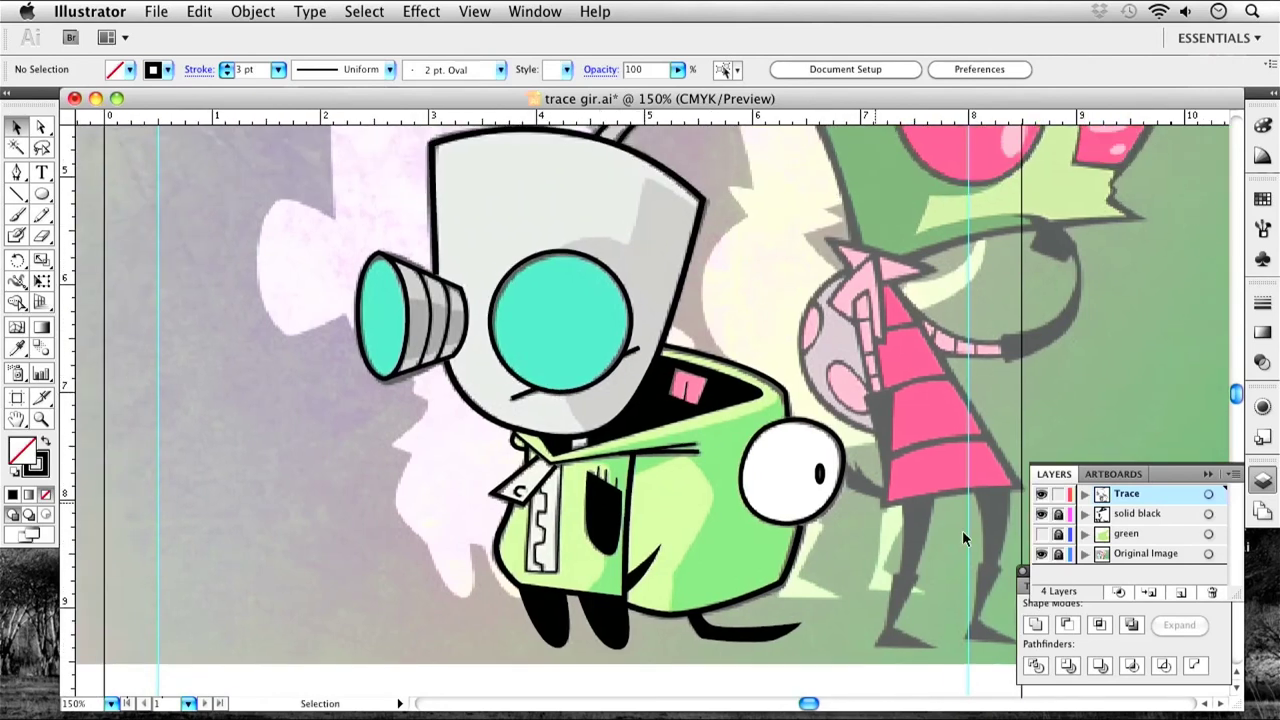
Check the linework with the Original Image layer hidden and the green layer toggled on and off, and lock the Trace layer.
click(1041, 554)
drag(666, 391, 683, 397)
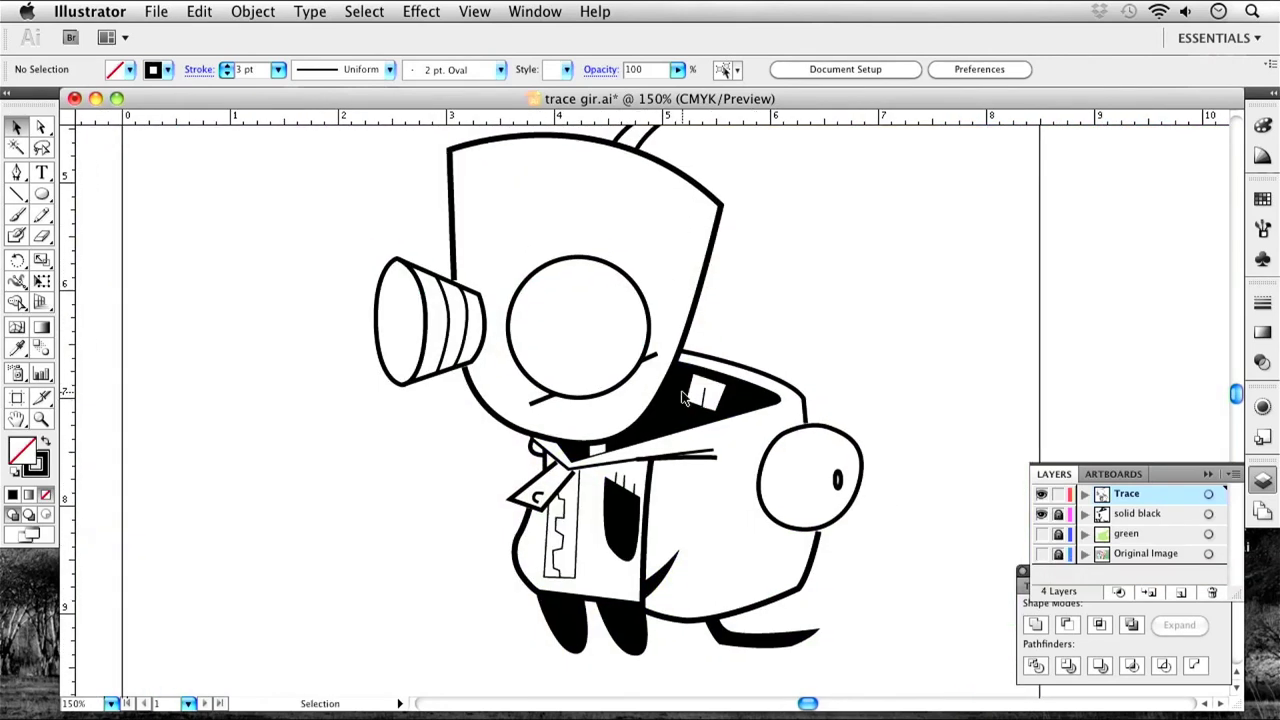
click(1041, 535)
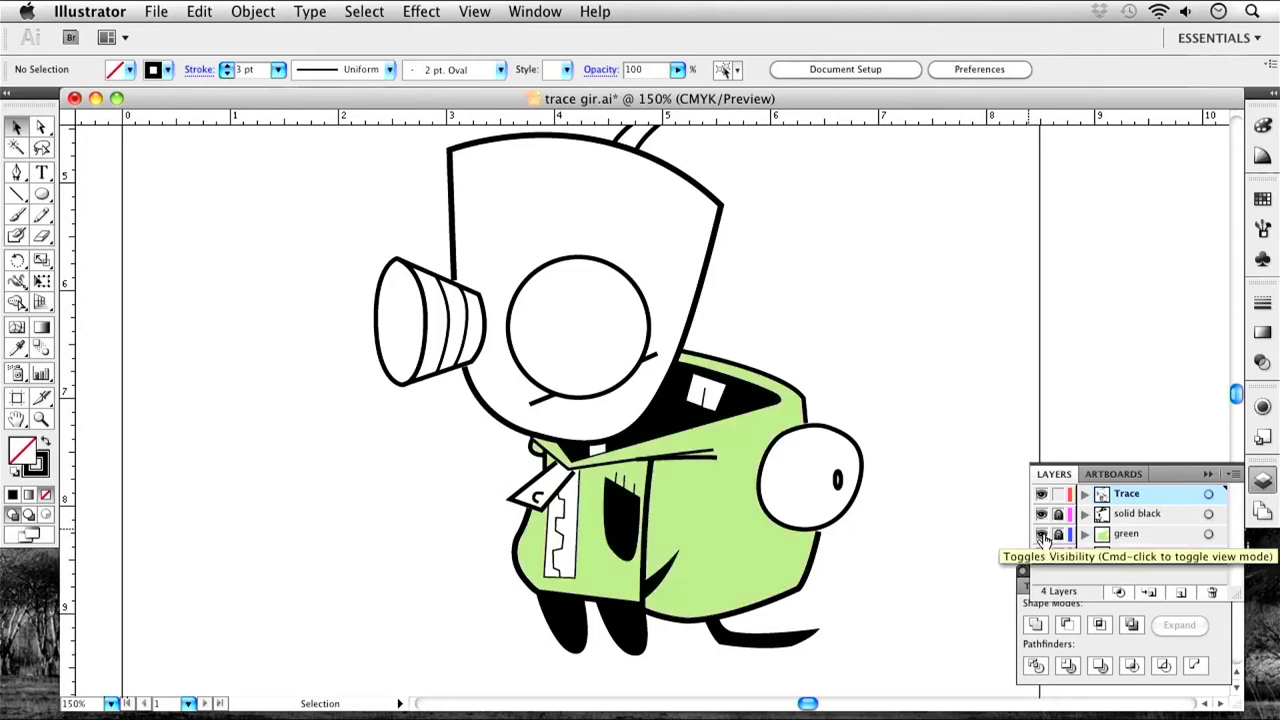
click(1041, 535)
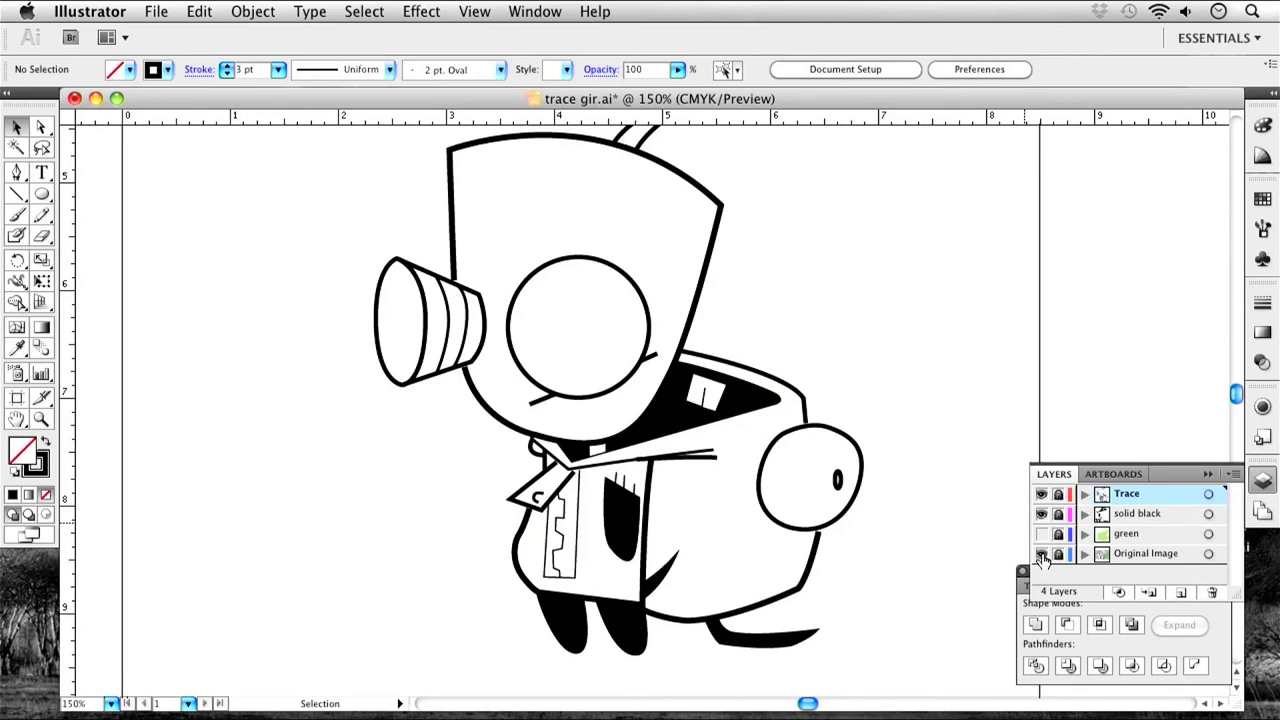
click(1041, 555)
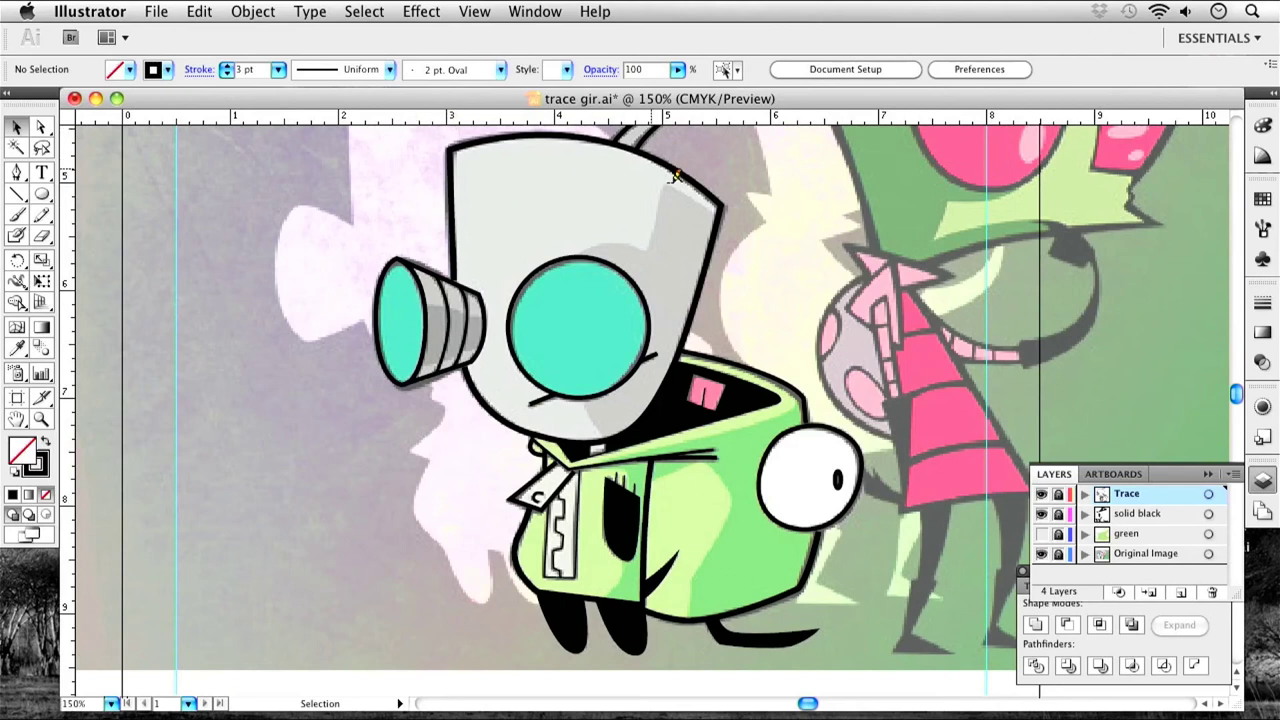
drag(587, 256, 625, 305)
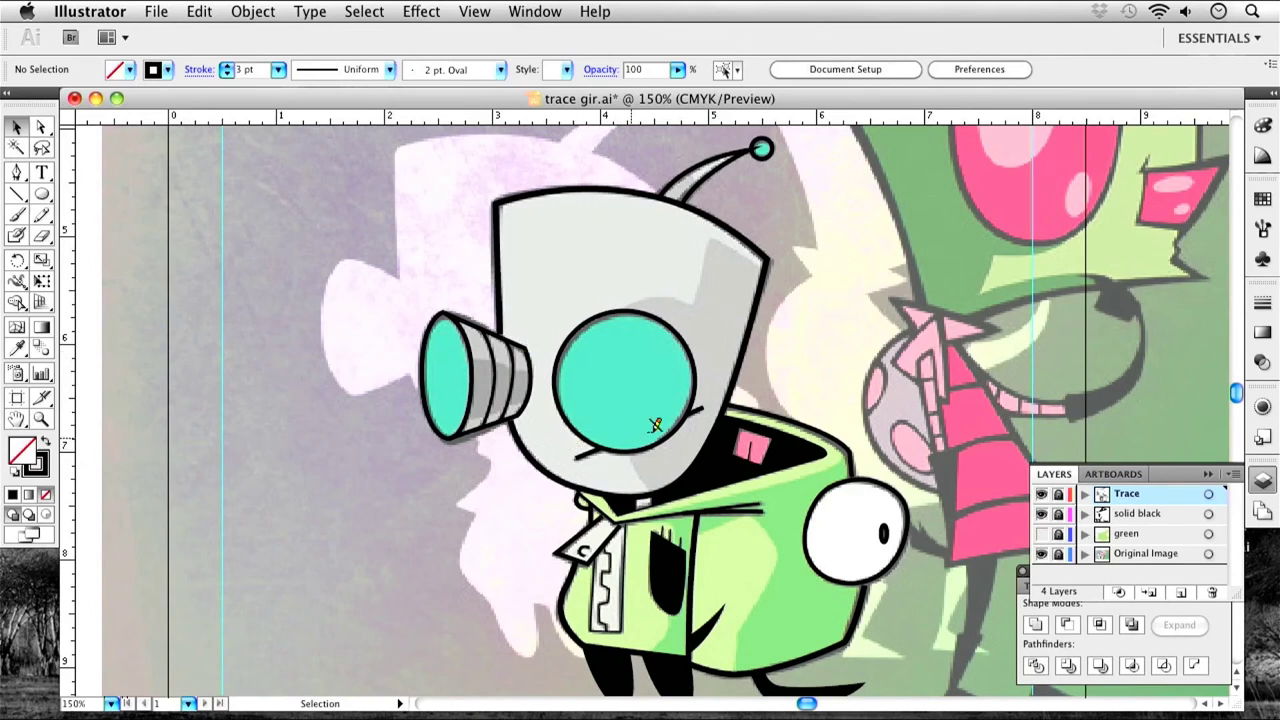
Create a new layer named Grey.
click(1181, 595)
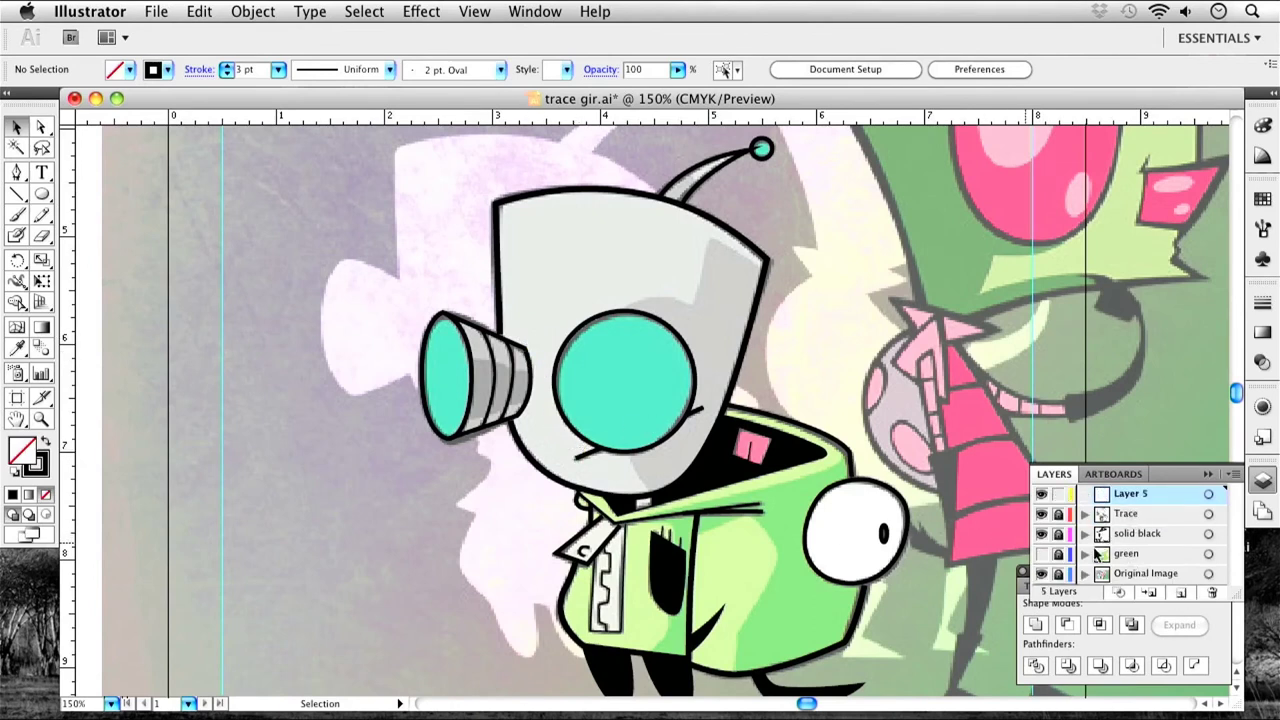
double_click(1130, 497)
text(Grey)
click(830, 210)
Start a Pen path along the protruding eye's upper edge, up the head's side and across its curved top to the far corner.
key(super+equal)
key(super+equal)
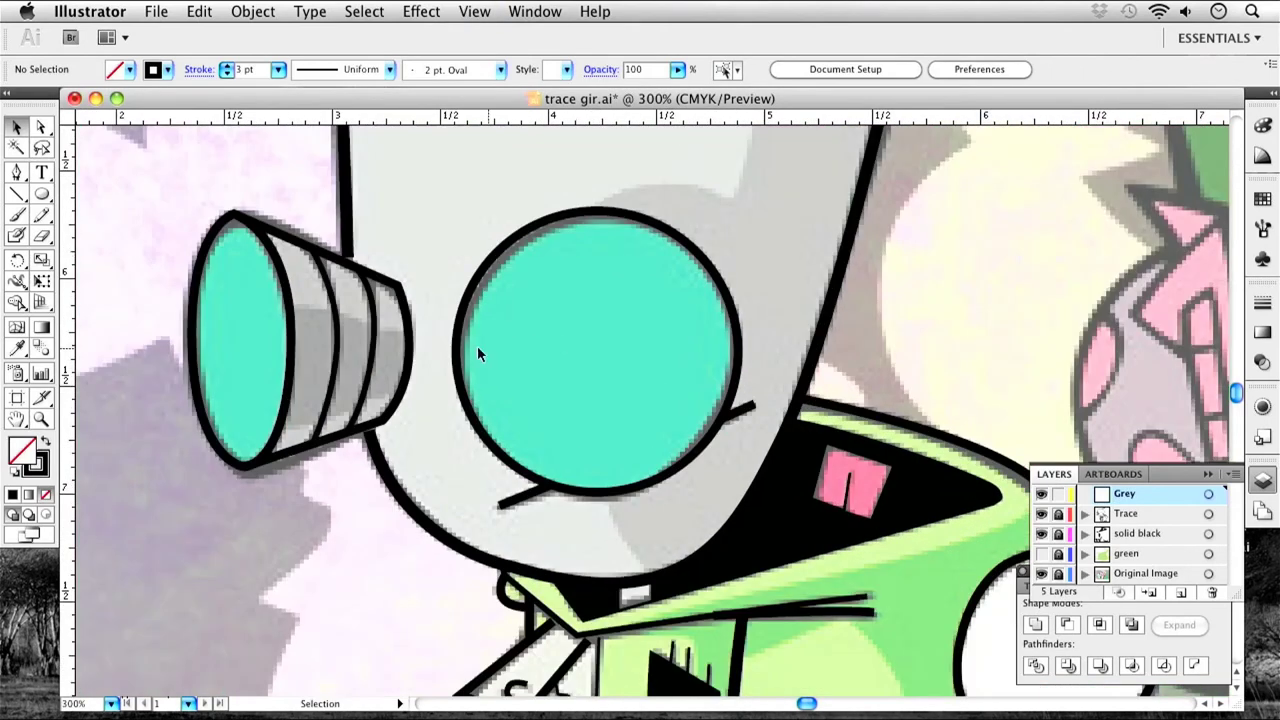
scroll(477, 346, up, 3)
scroll(477, 346, left, 4)
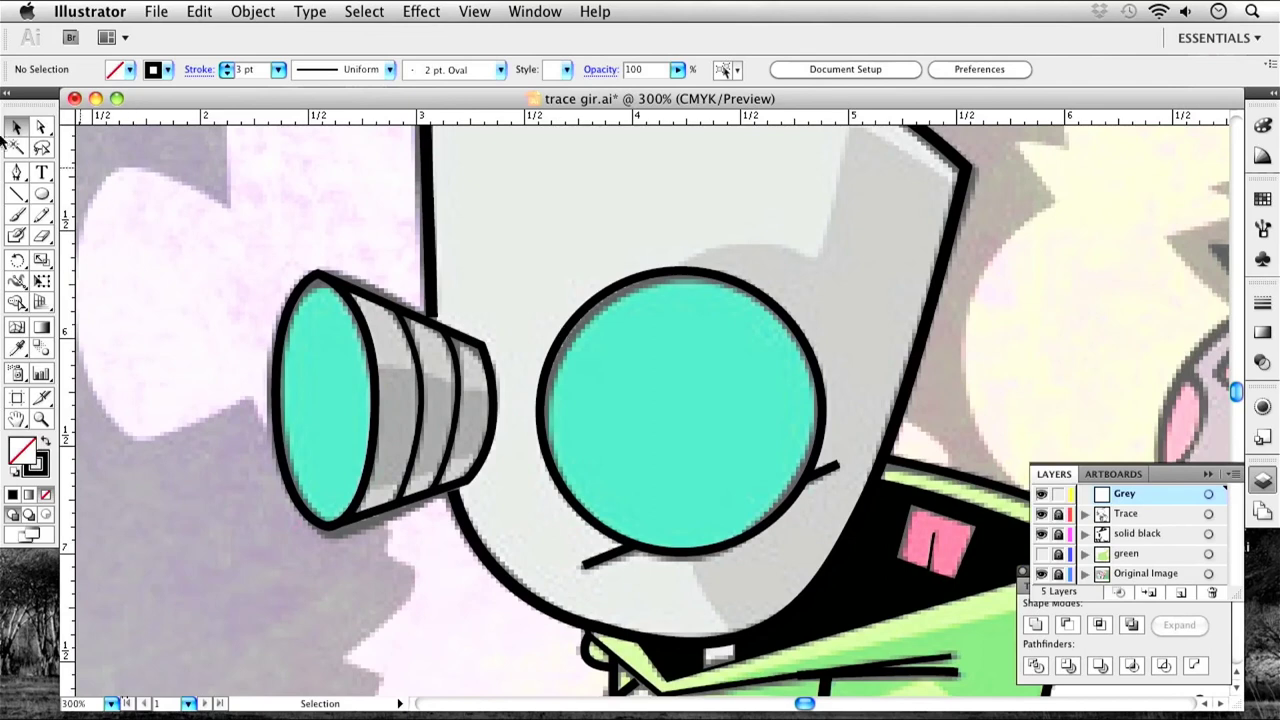
click(18, 173)
click(337, 283)
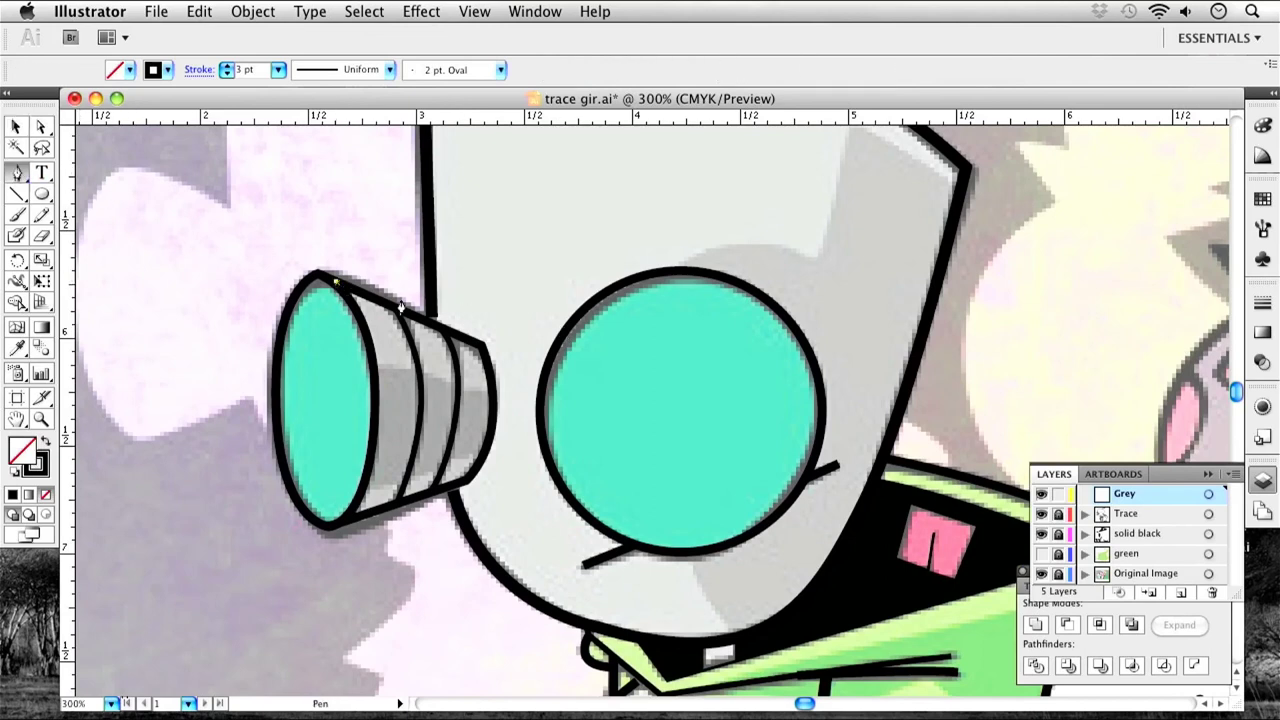
click(432, 323)
scroll(523, 200, up, 5)
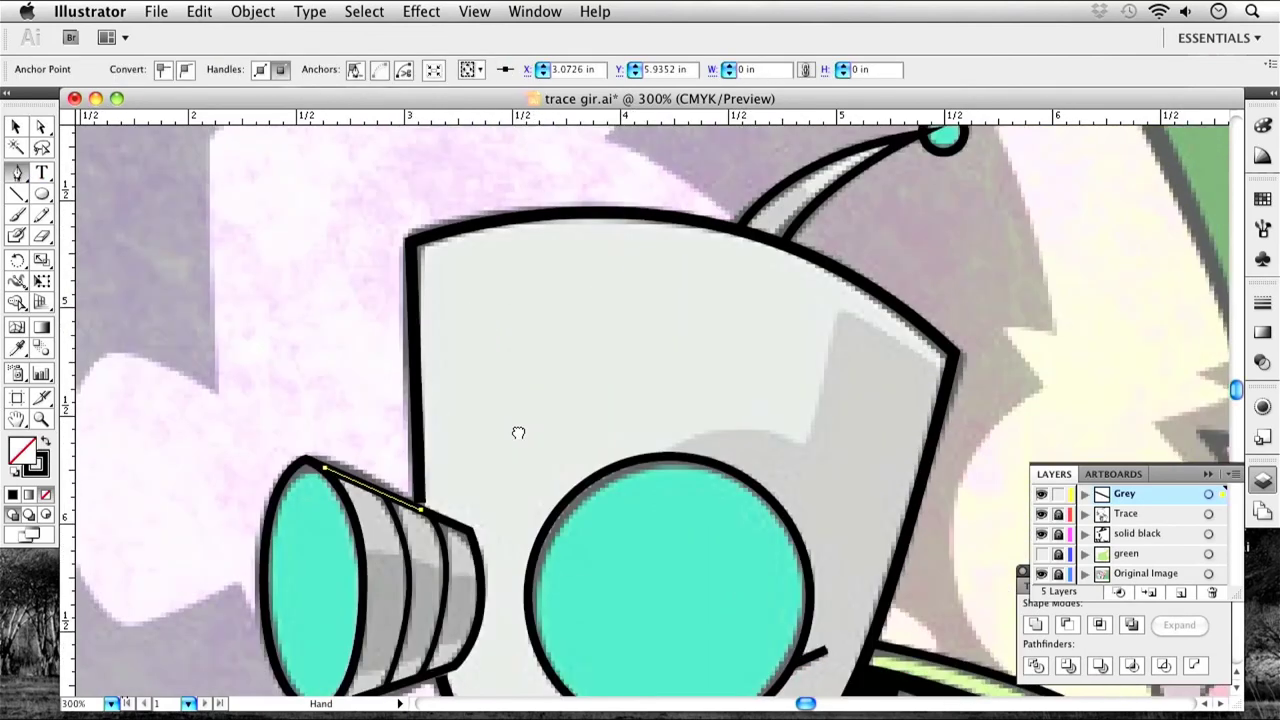
click(415, 289)
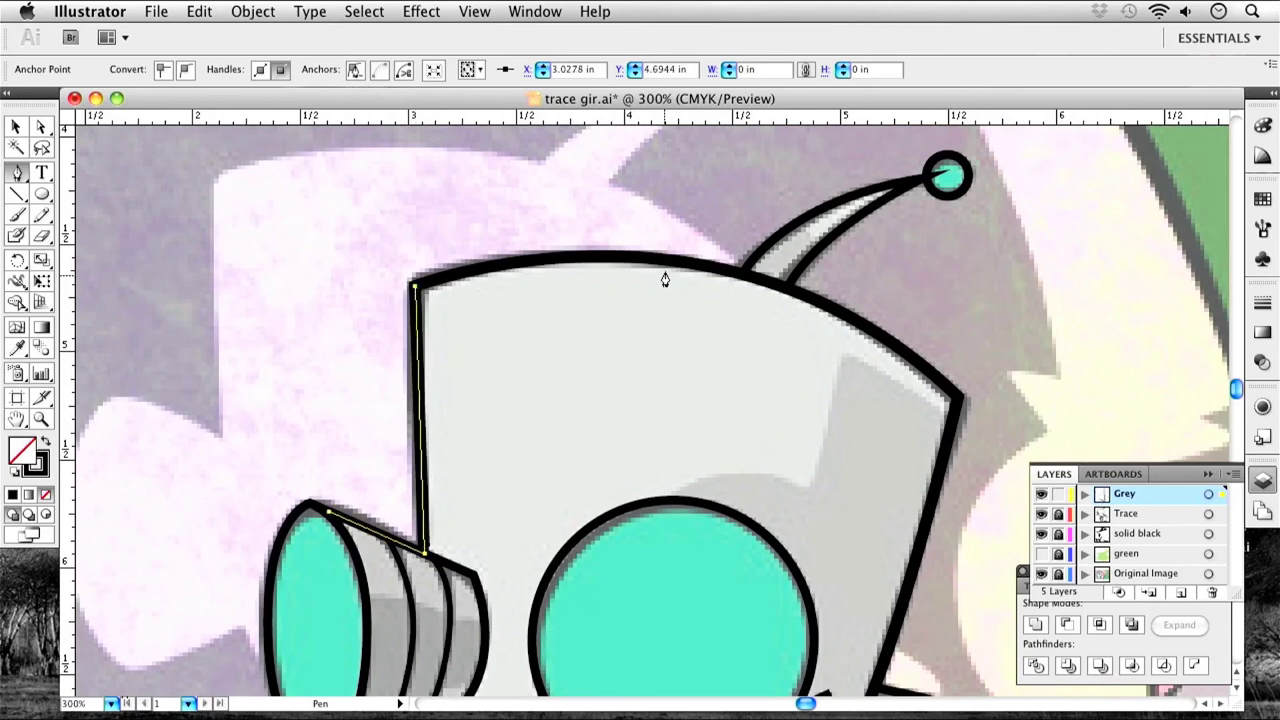
drag(786, 289, 952, 365)
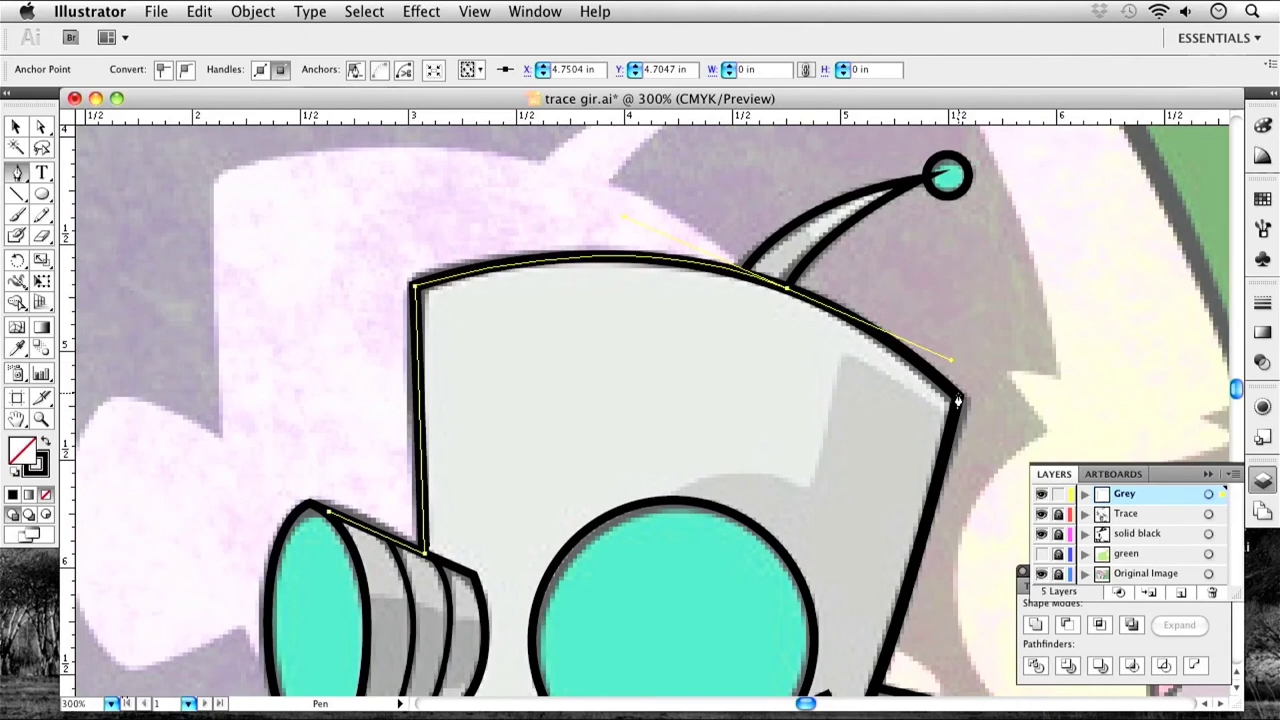
click(957, 397)
Continue the head path down the far side, around the small neck rectangle and along the chin curve to the near jaw.
drag(951, 444, 878, 317)
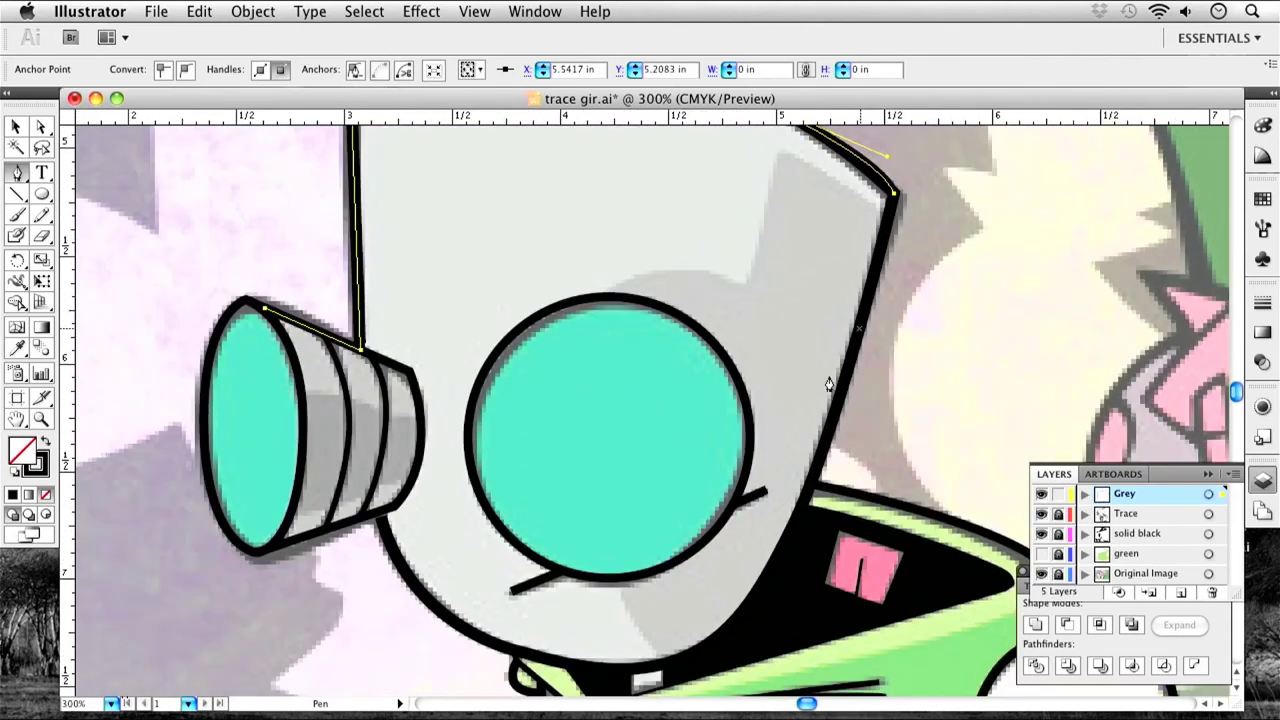
drag(777, 550, 622, 690)
key(space)
drag(695, 574, 693, 446)
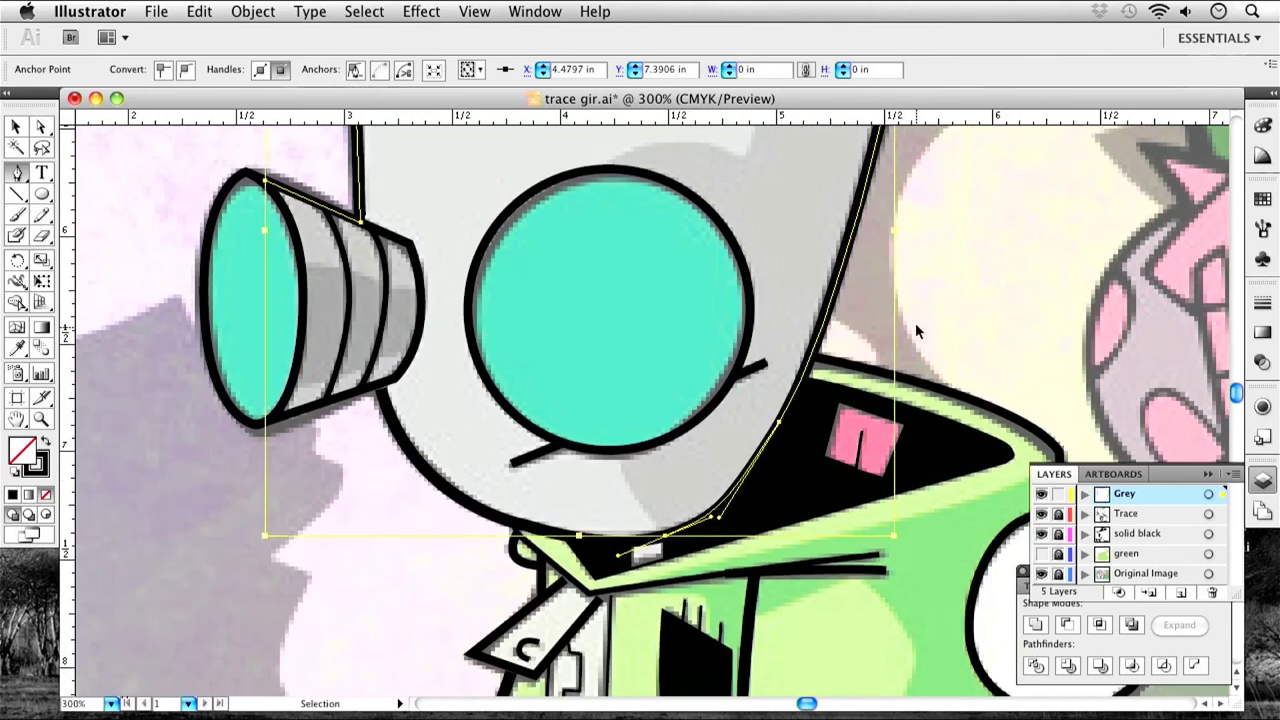
super+click(915, 324)
click(664, 543)
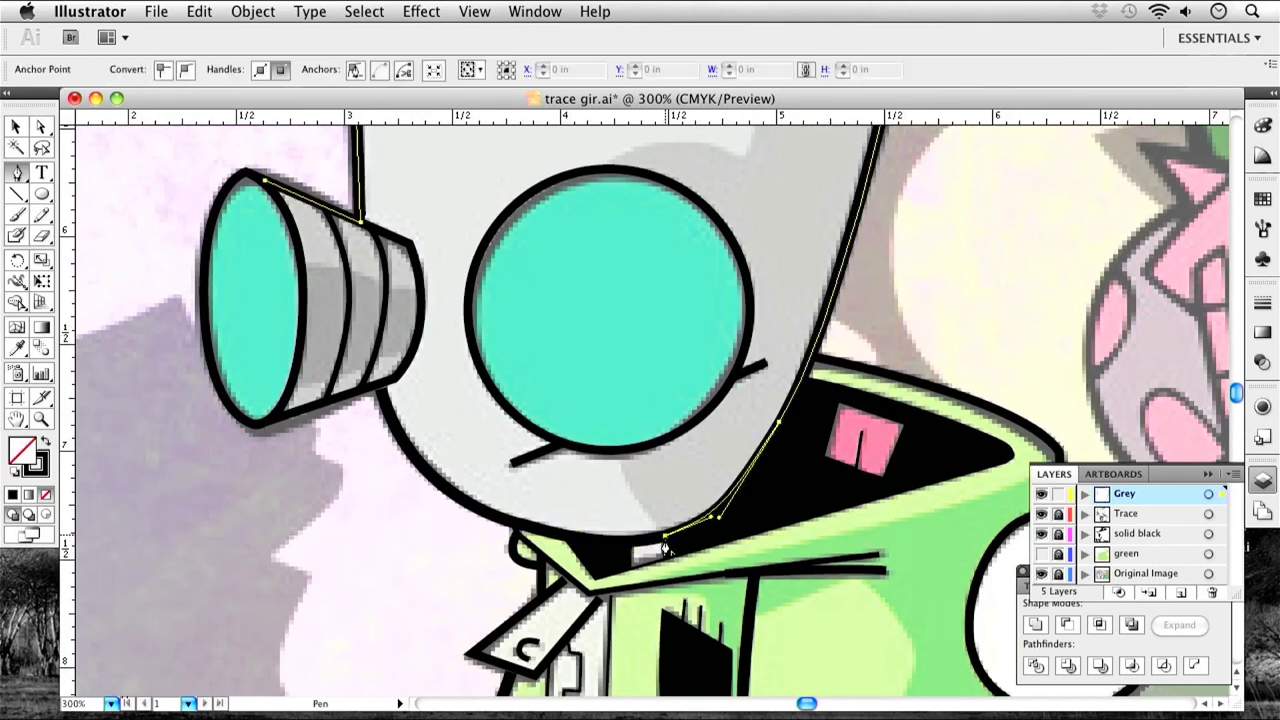
click(627, 567)
click(627, 540)
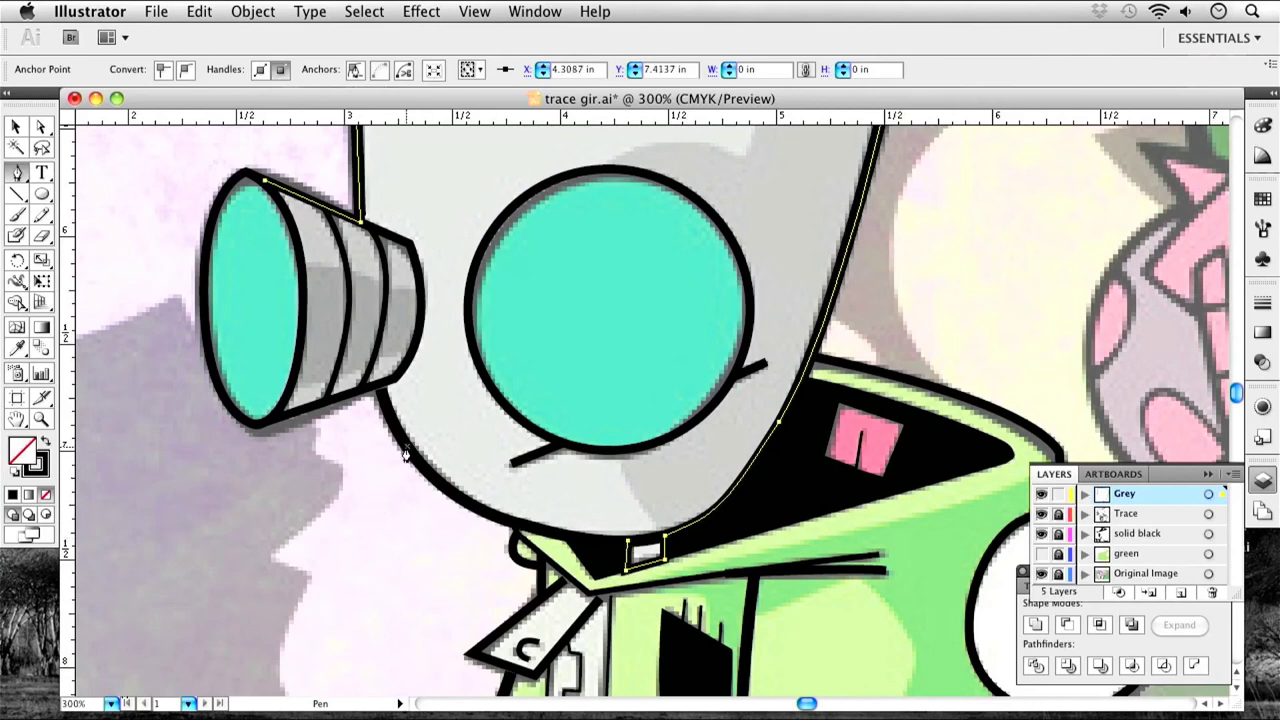
drag(409, 455, 360, 361)
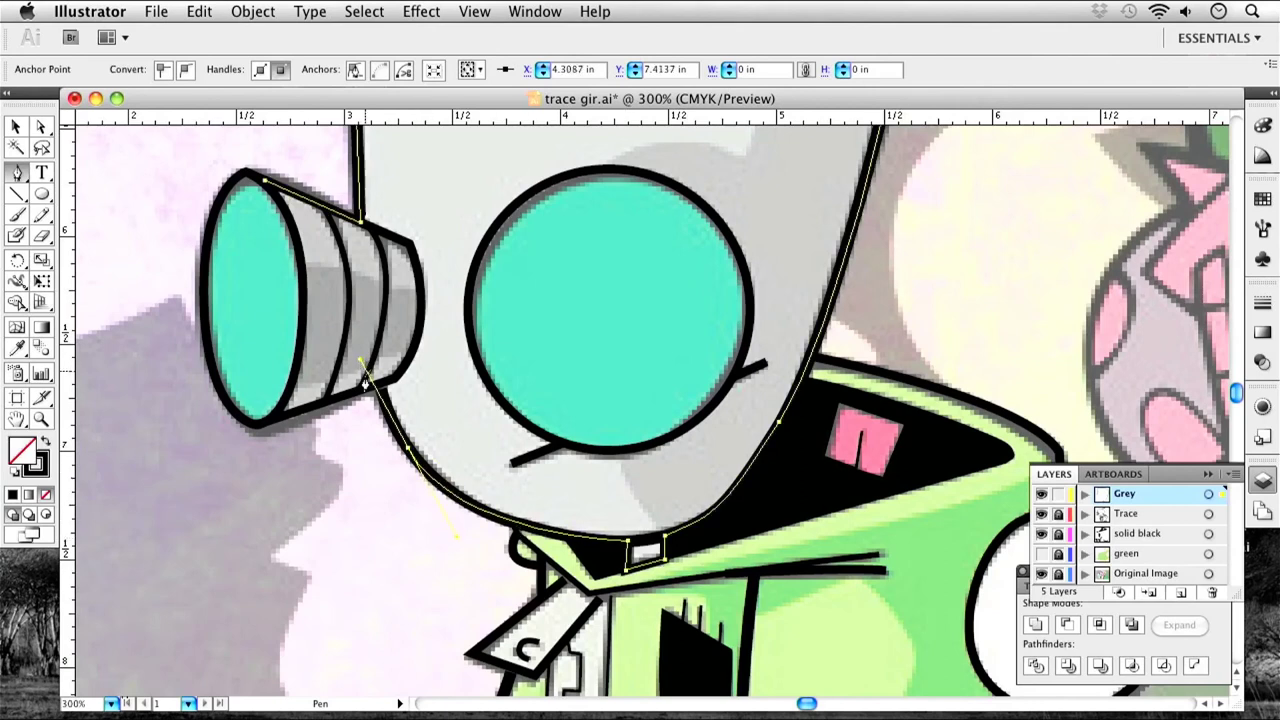
click(378, 386)
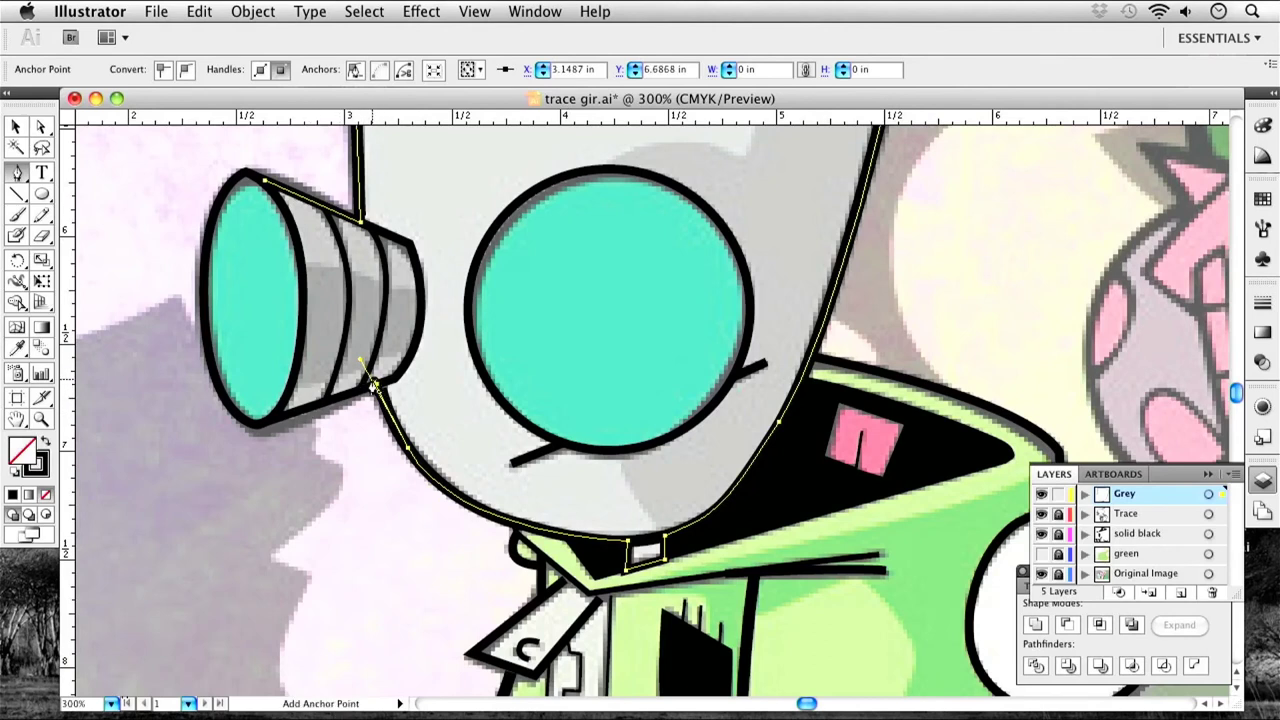
key(super+z)
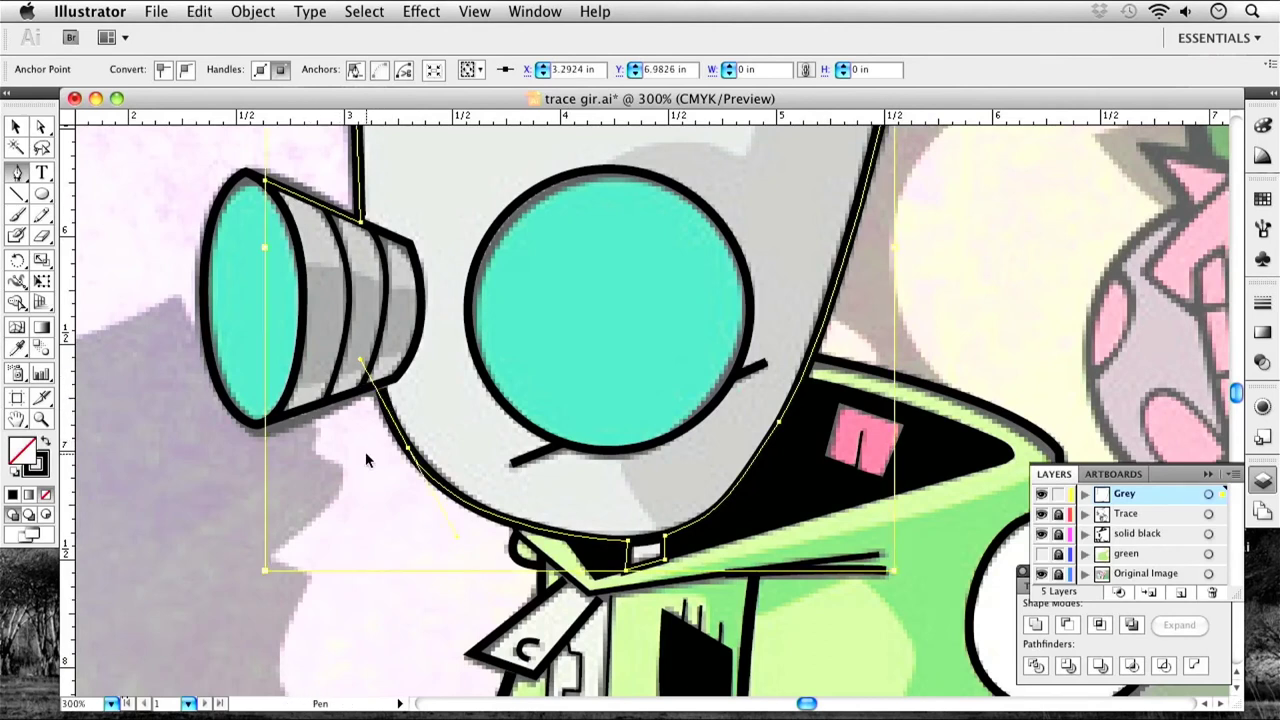
key(super+z)
Close the head path along the protruding eye's lower edge and the curved rim of its lens.
click(387, 388)
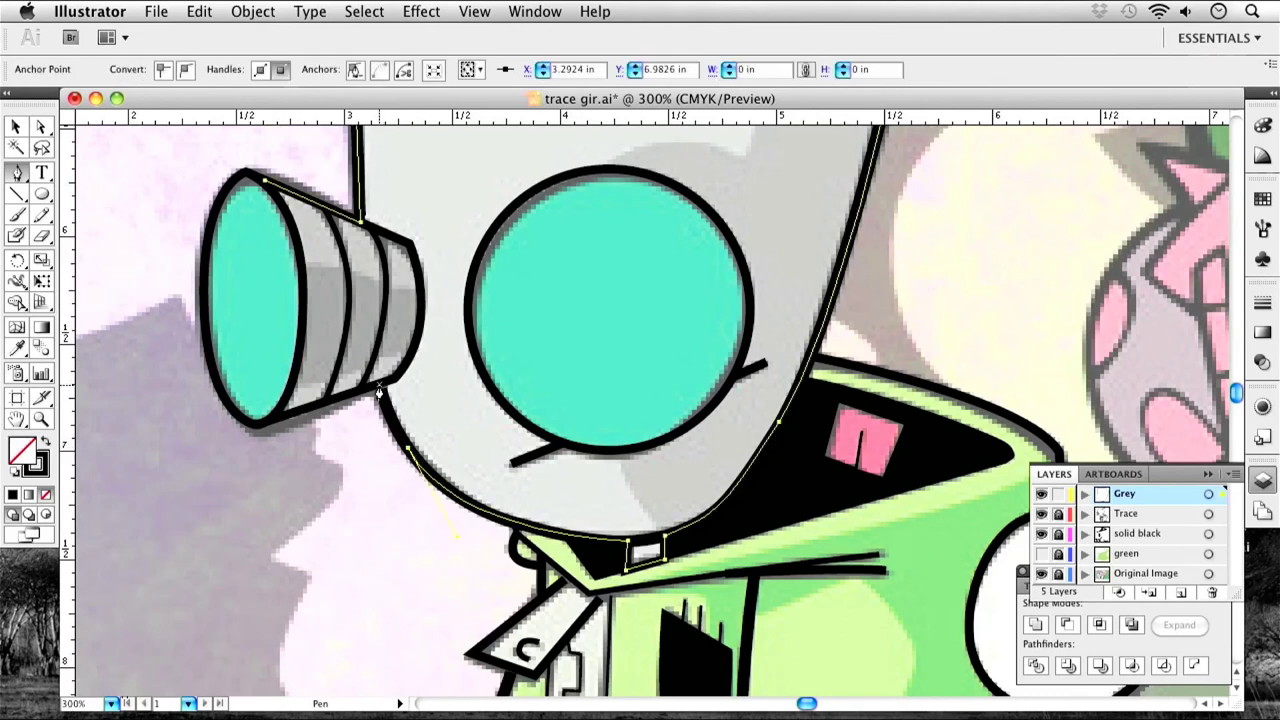
click(263, 422)
drag(305, 318, 305, 228)
click(265, 186)
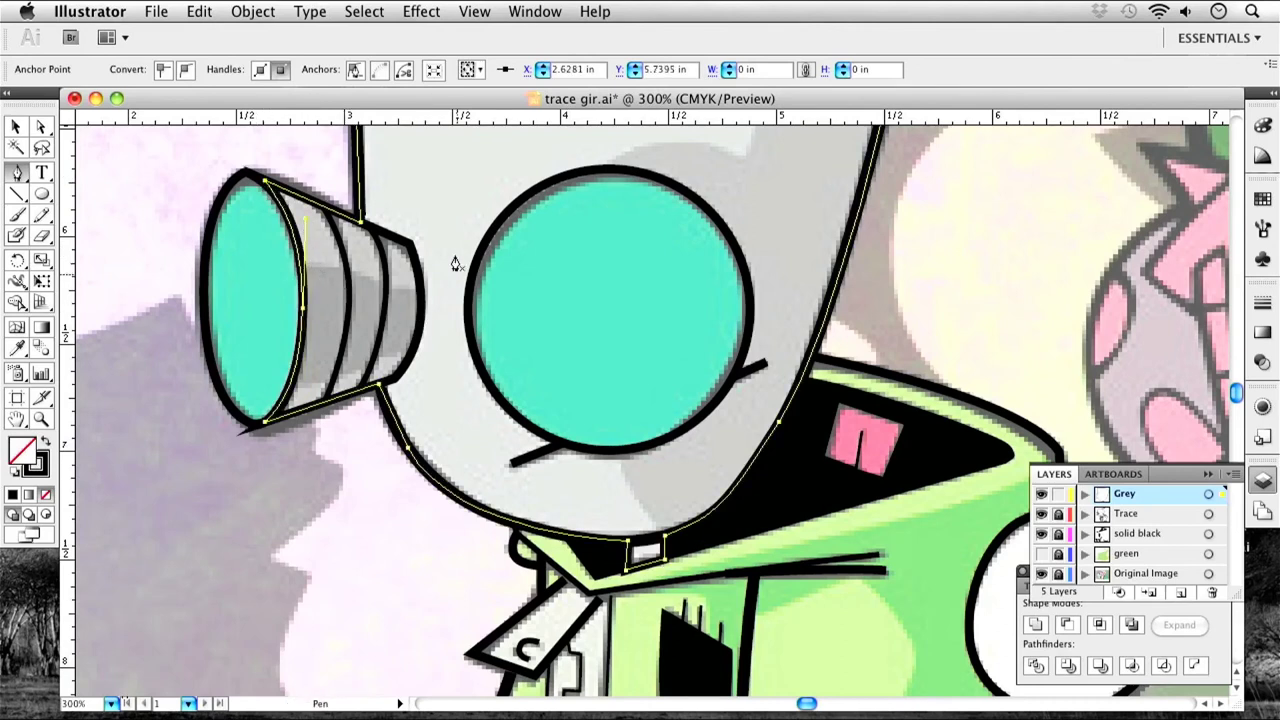
Start a Pen path at the antenna's base on the head and curve it along the antenna's upper edge to the tip ball.
scroll(500, 460, up, 5)
key(space)
scroll(603, 242, up, 5)
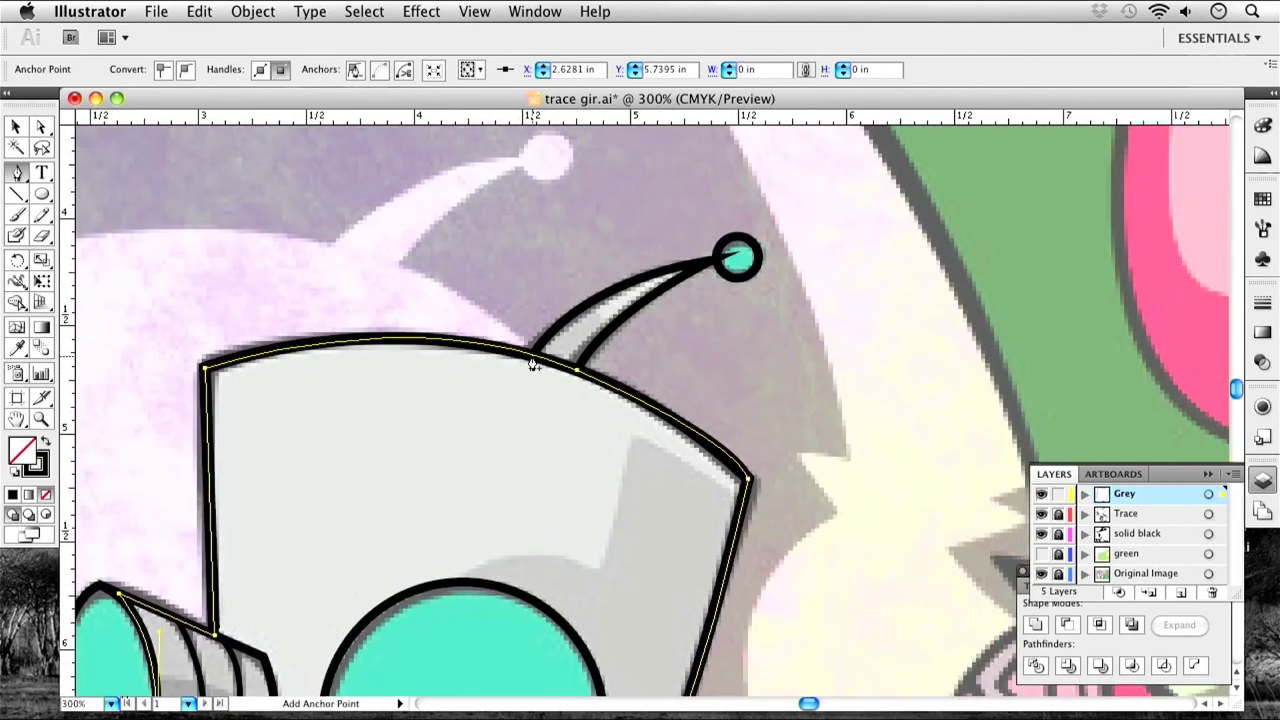
super+click(523, 316)
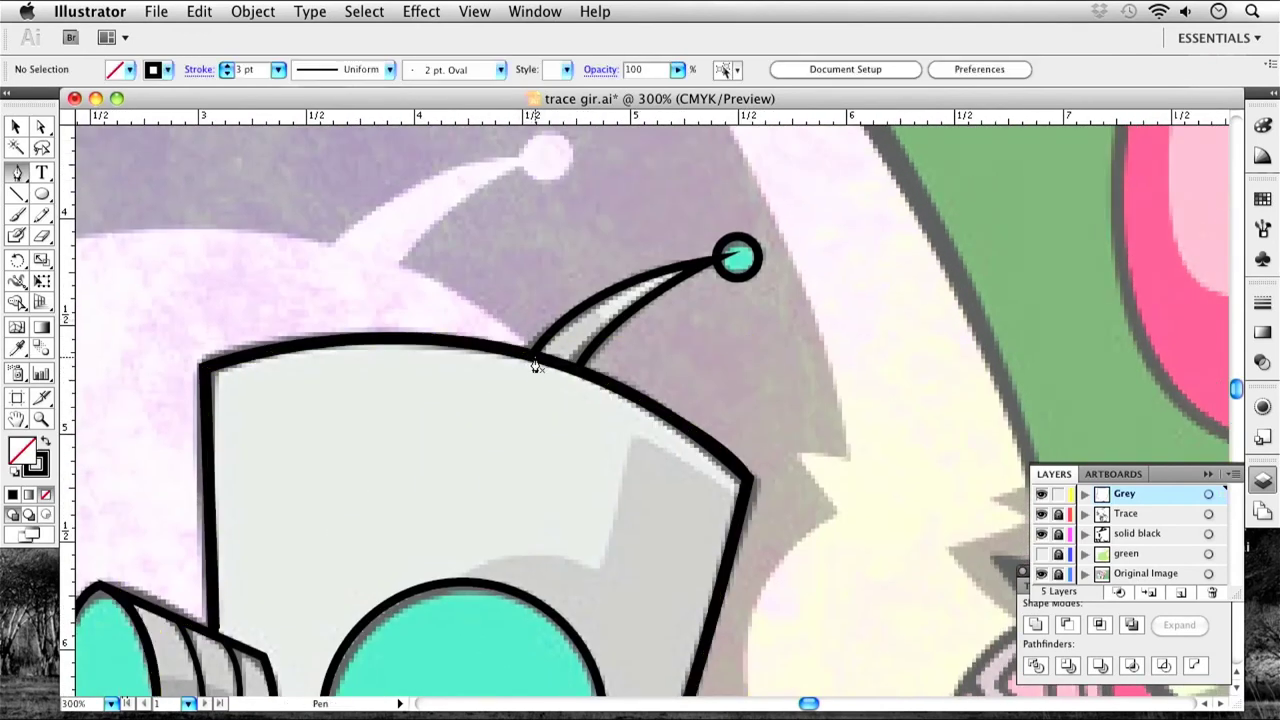
click(533, 353)
drag(717, 262, 855, 232)
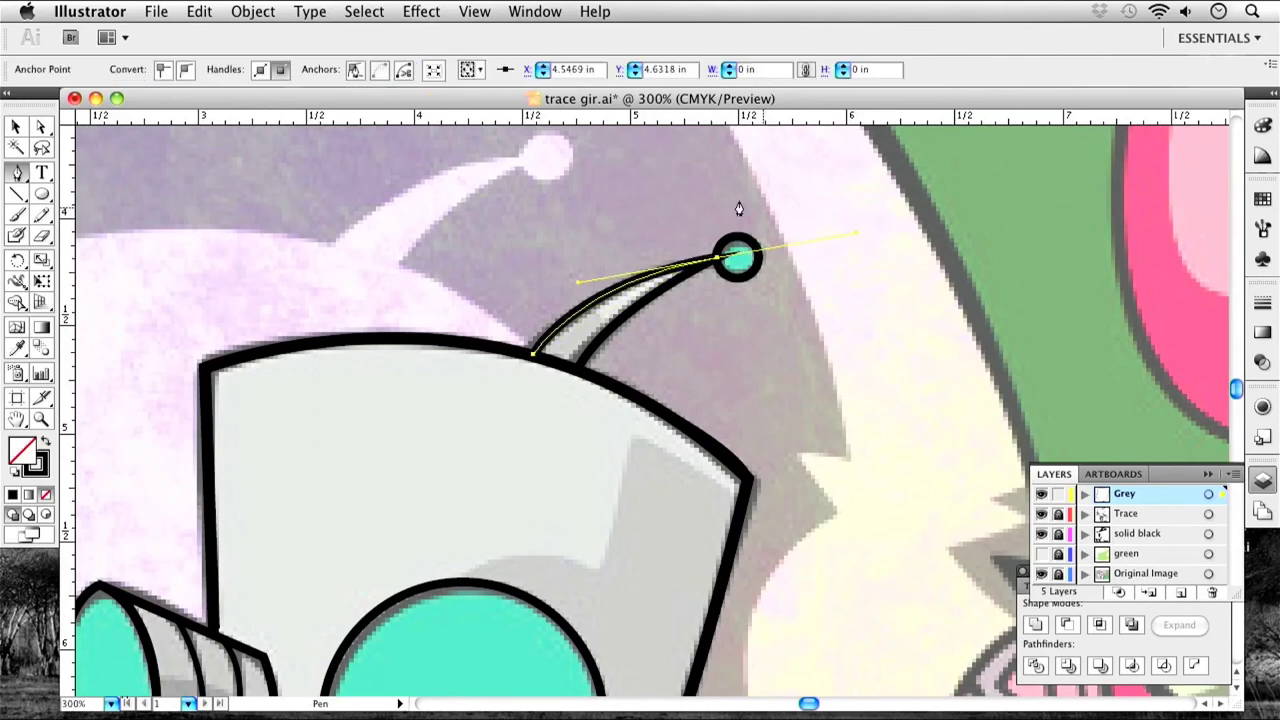
super+click(803, 228)
click(717, 262)
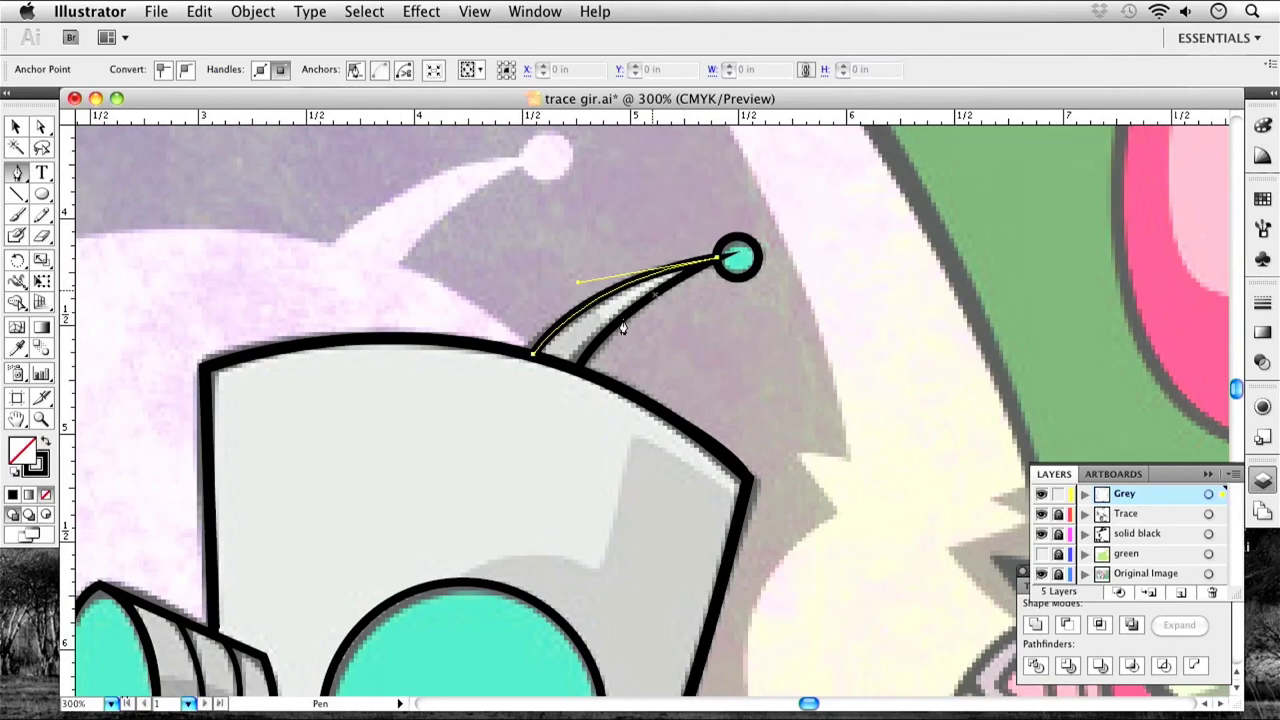
Curve the antenna path back down its lower edge to the head and close it along the base.
drag(577, 370, 589, 400)
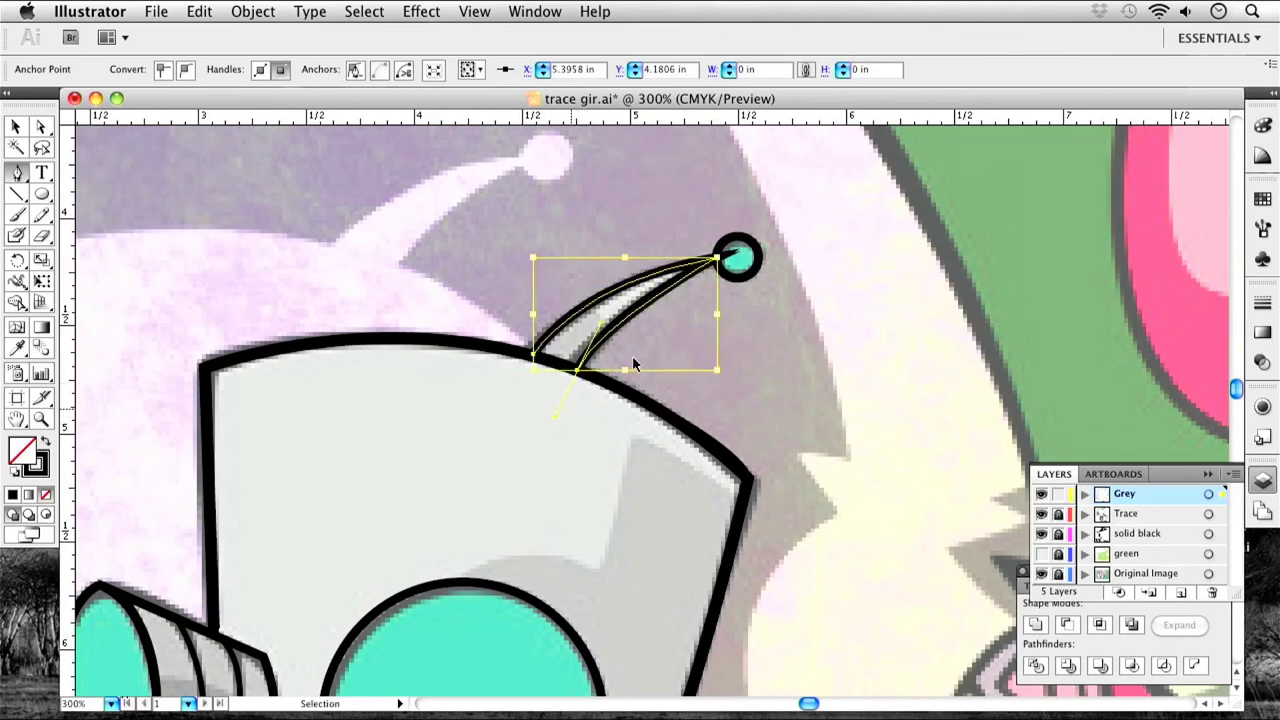
super+click(634, 346)
click(577, 370)
drag(533, 353, 534, 363)
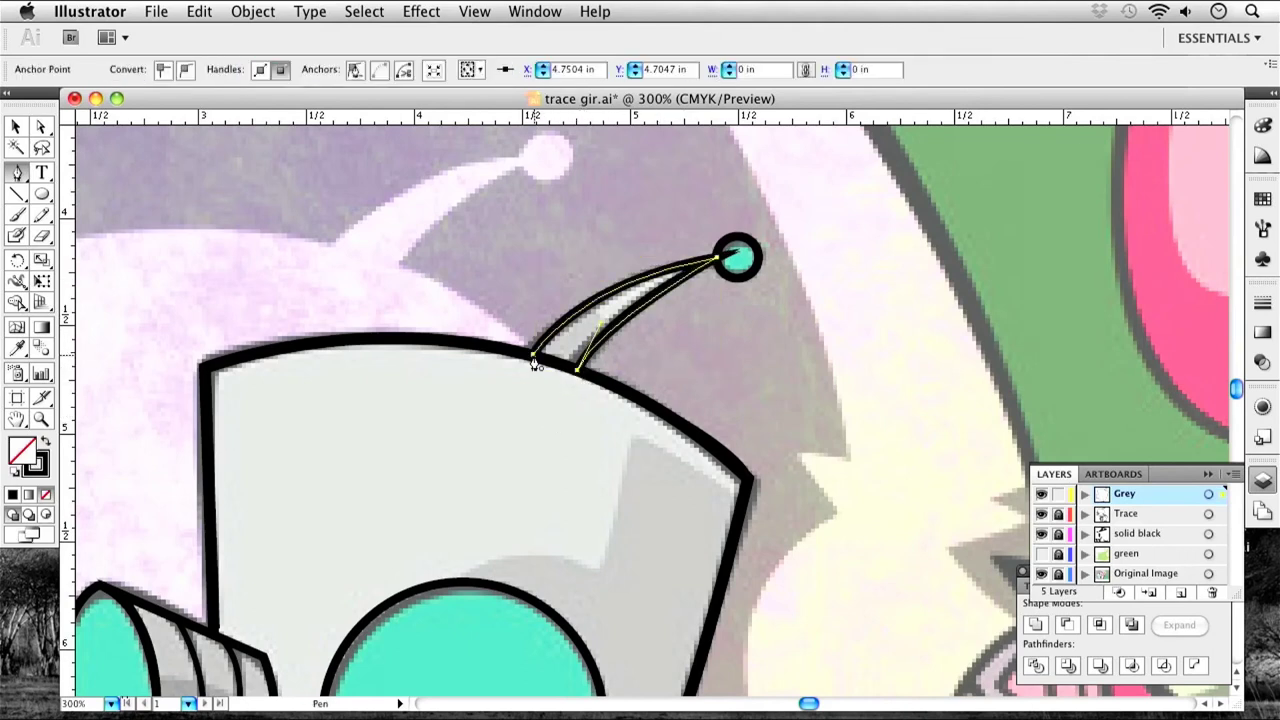
super+click(706, 457)
Select the head and antenna shapes together and set their stroke to none.
drag(678, 443, 716, 229)
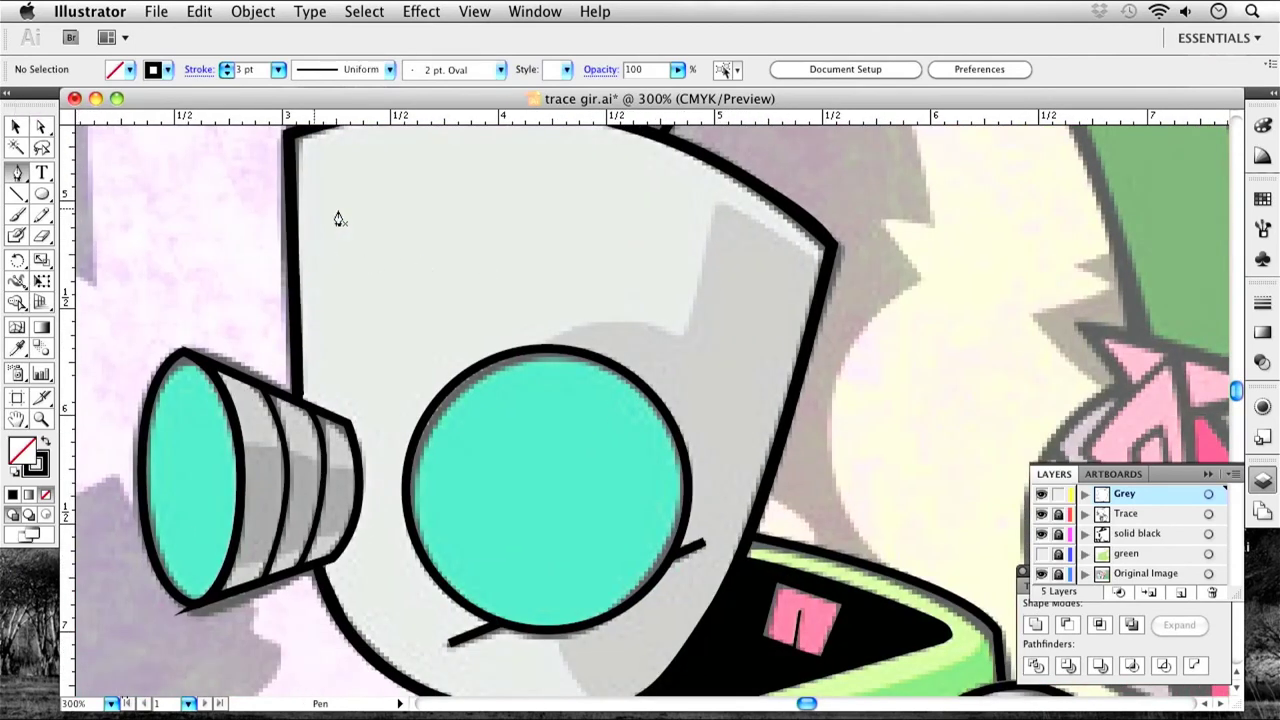
key(super+minus)
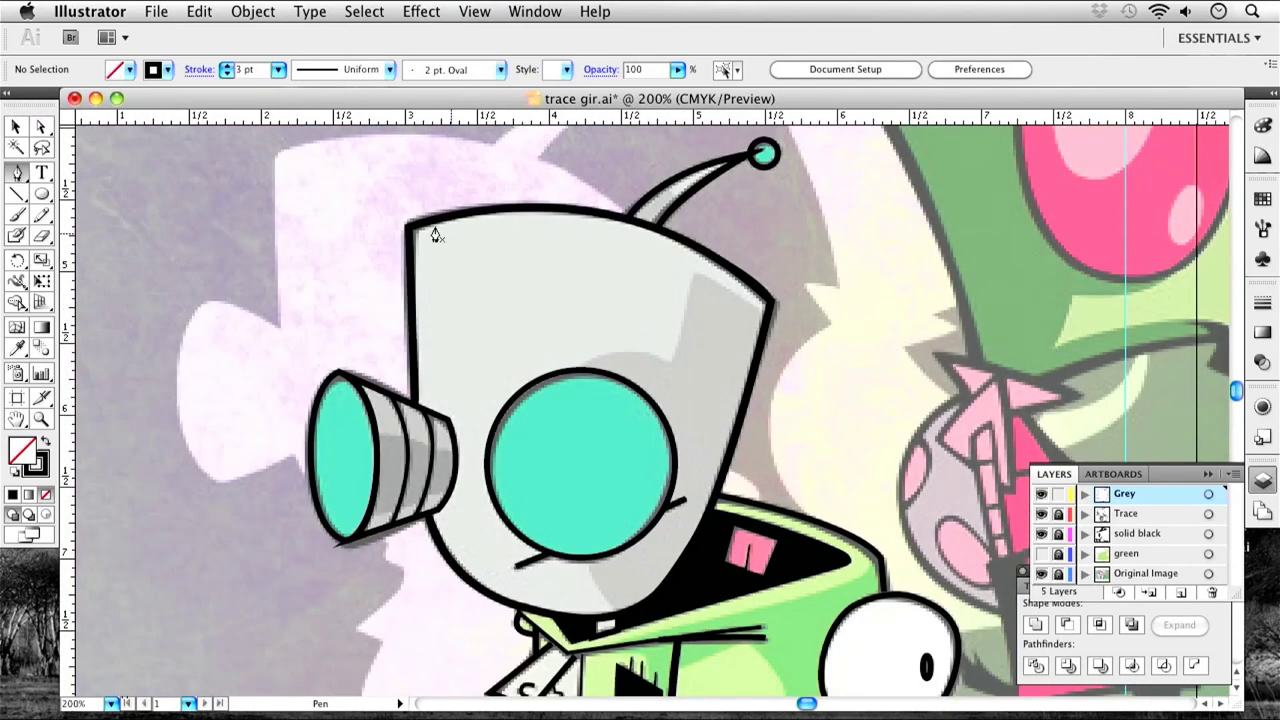
click(15, 127)
click(476, 235)
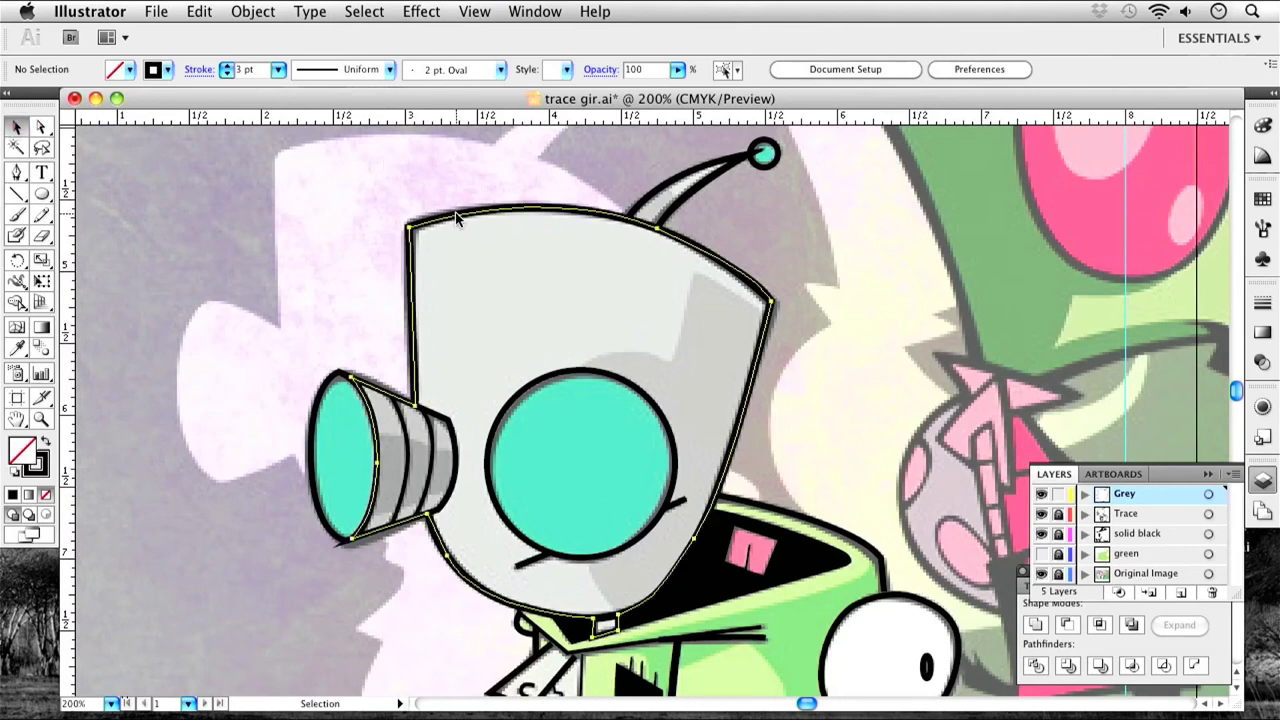
shift+click(669, 190)
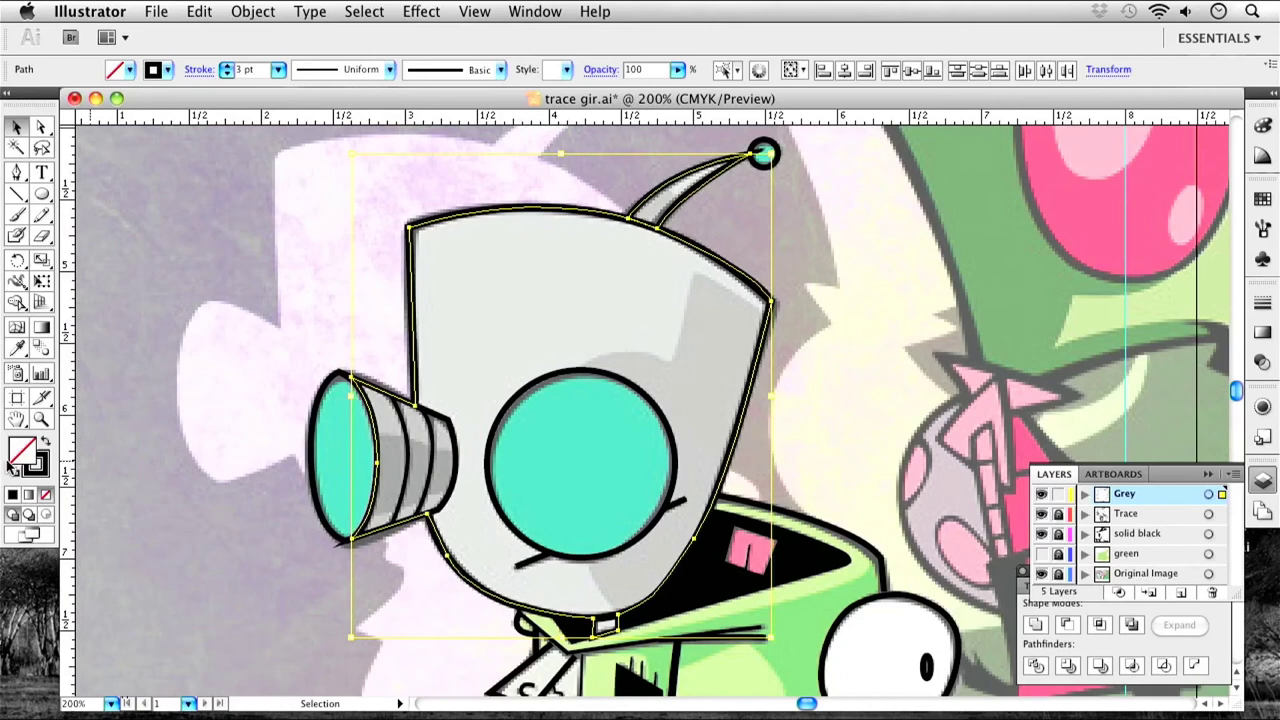
click(38, 465)
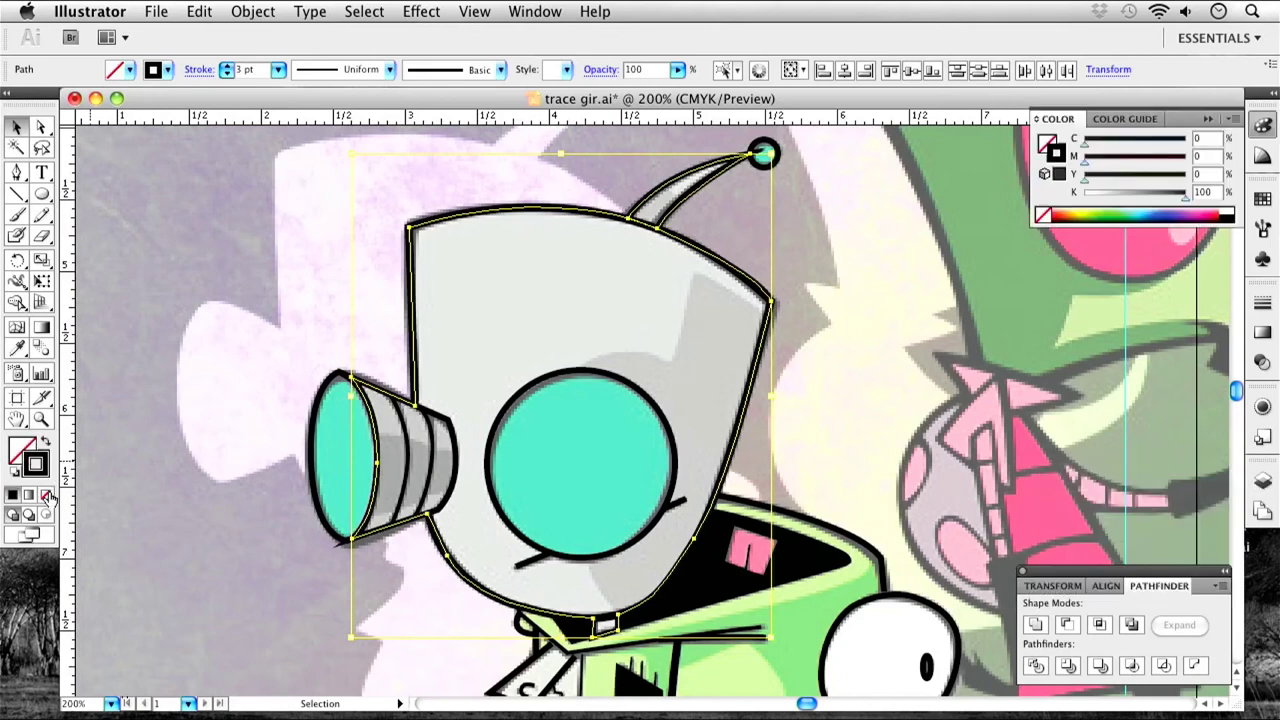
click(46, 495)
Fill the selected head and antenna shapes with grey B2B2B2.
double_click(24, 452)
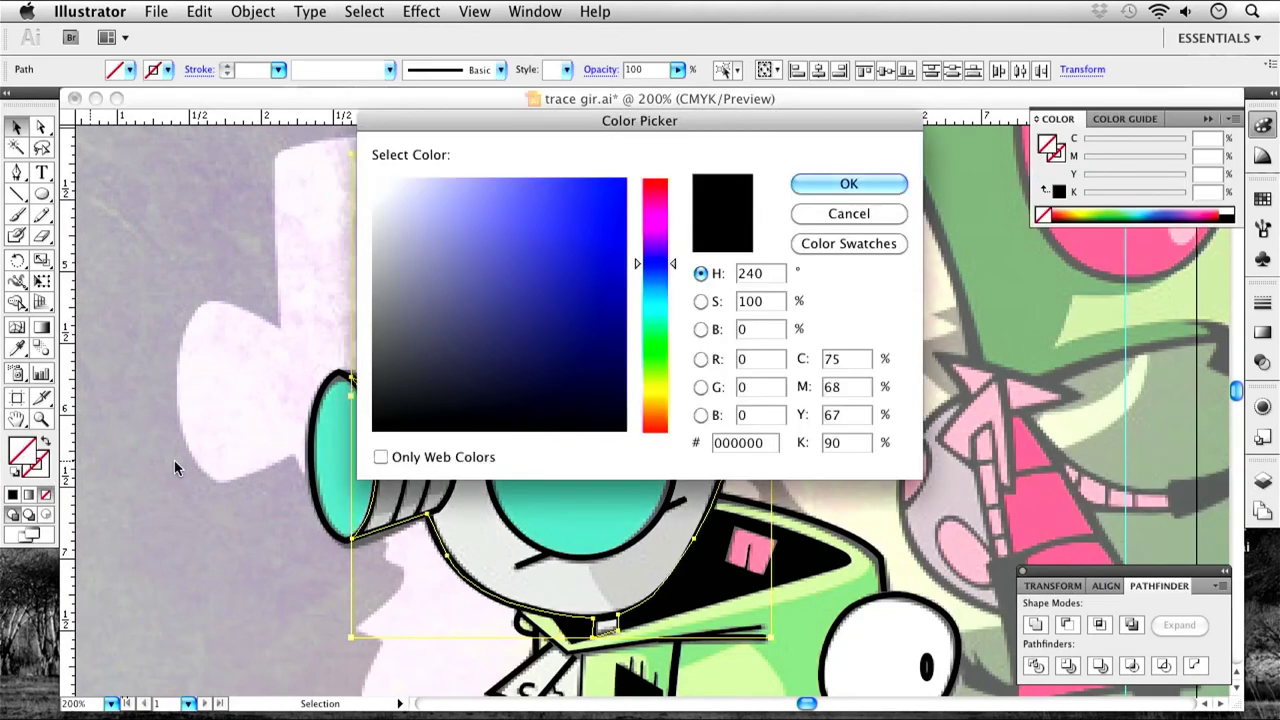
mouse_move(409, 314)
mouse_down()
mouse_move(374, 286)
mouse_move(367, 252)
mouse_up()
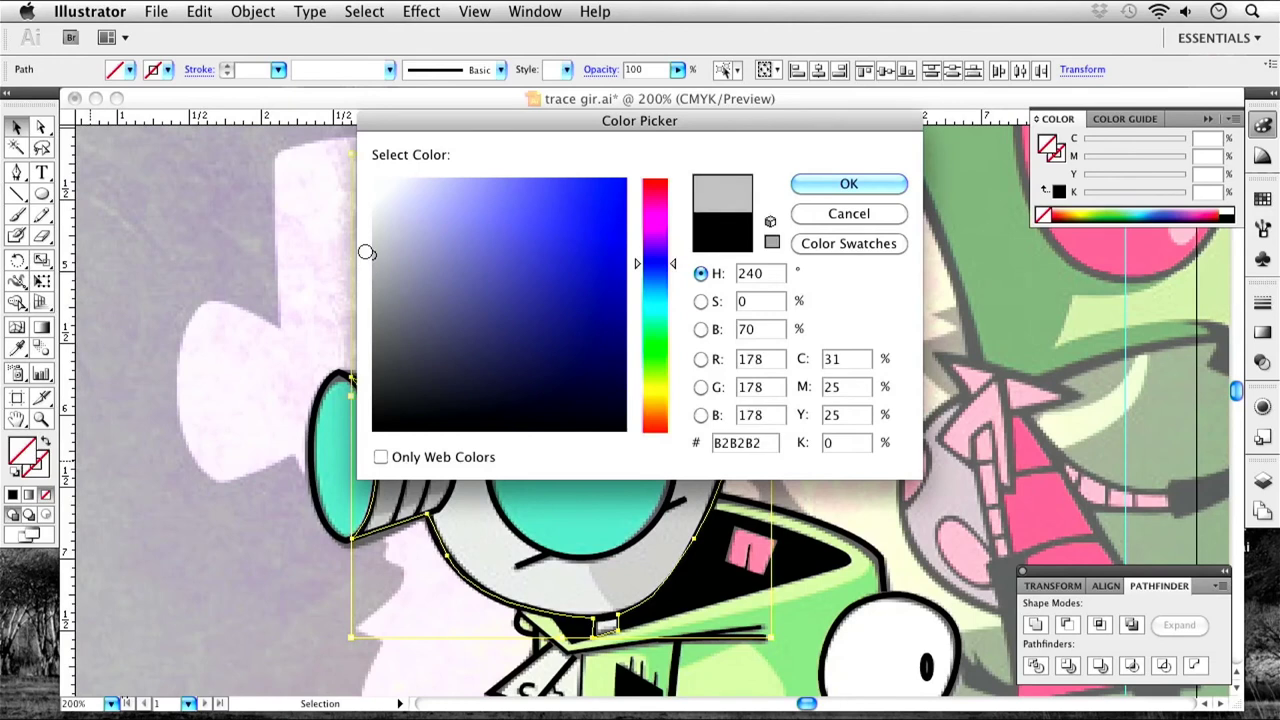
click(827, 185)
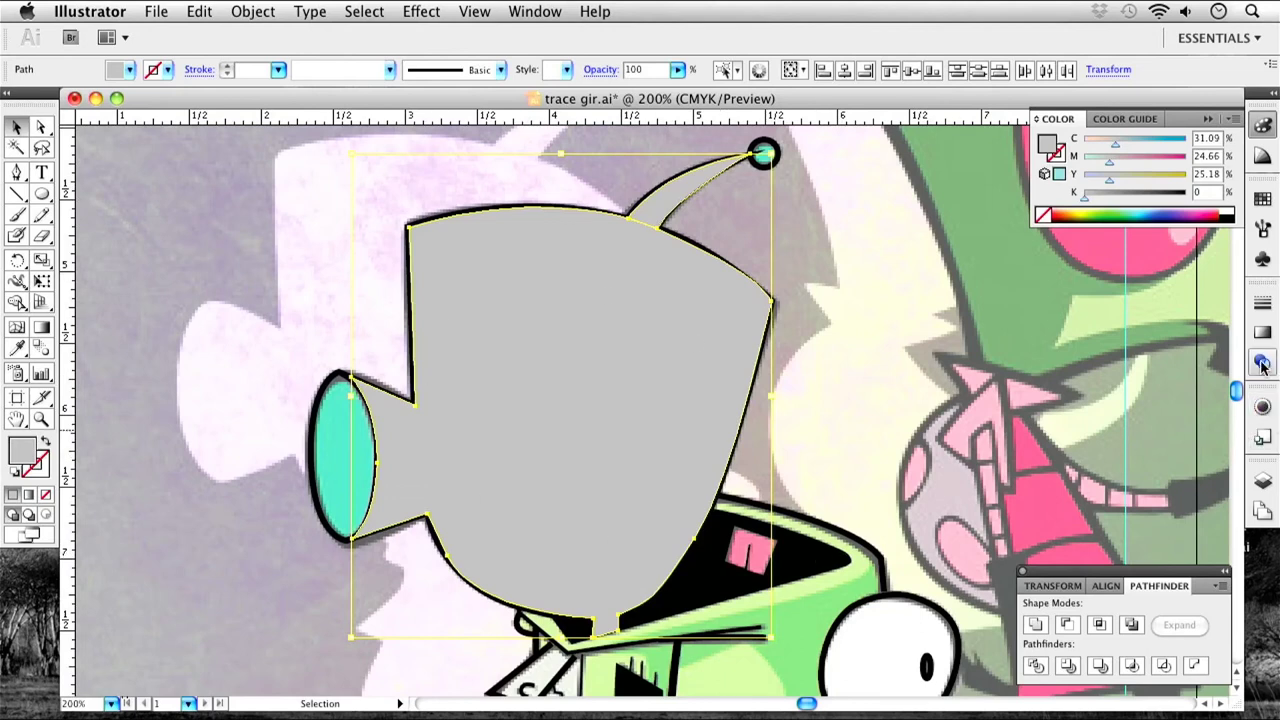
Move the Grey layer directly below the Trace layer and deselect the shapes.
click(1262, 481)
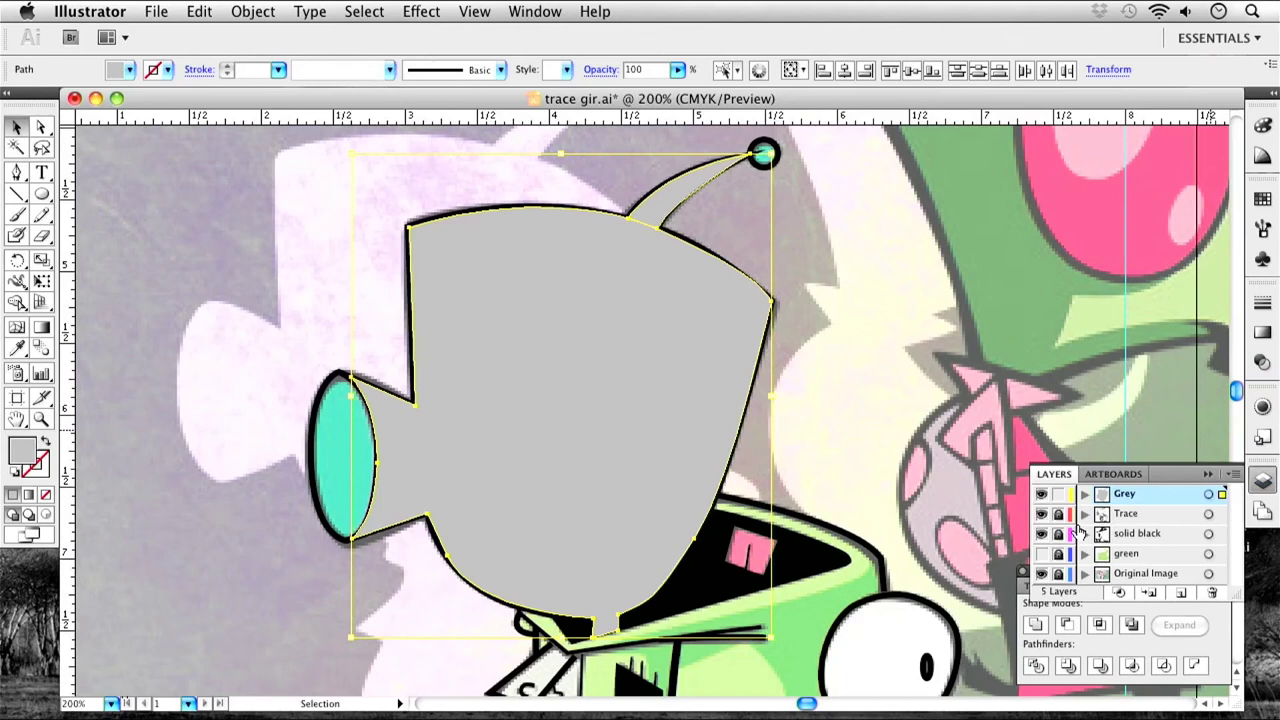
drag(1133, 500, 1133, 527)
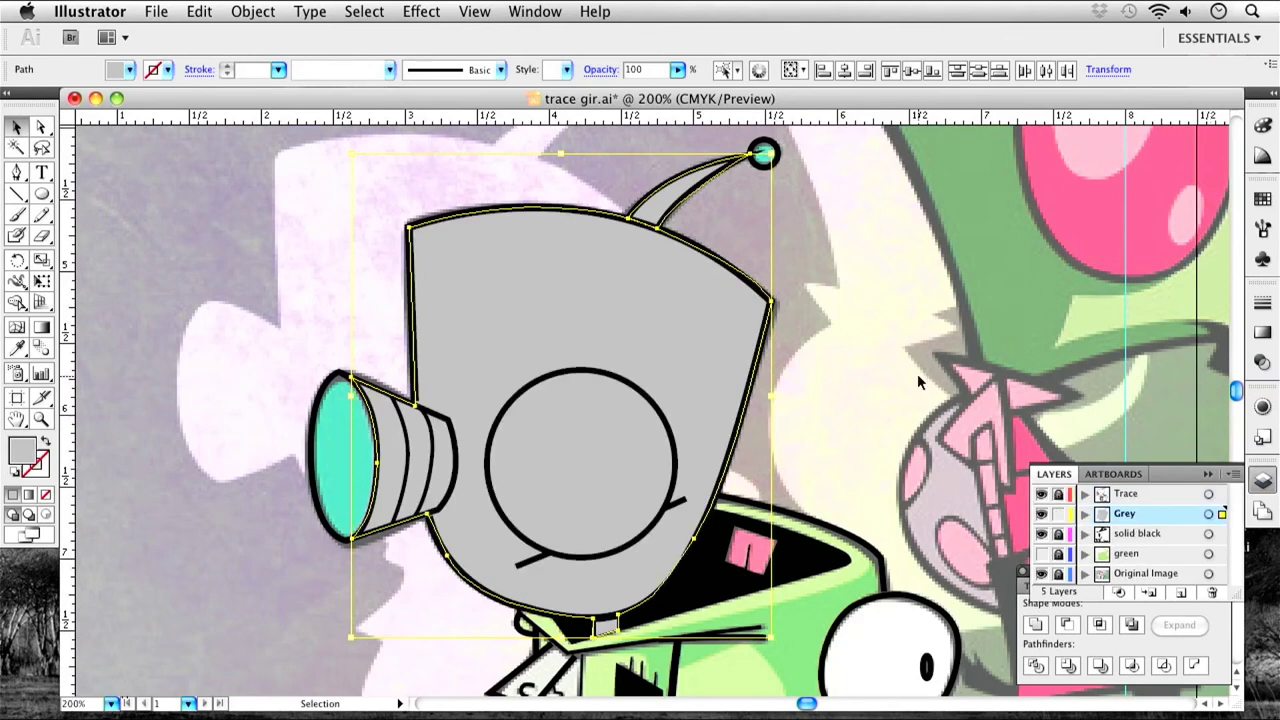
click(860, 420)
drag(856, 555, 857, 440)
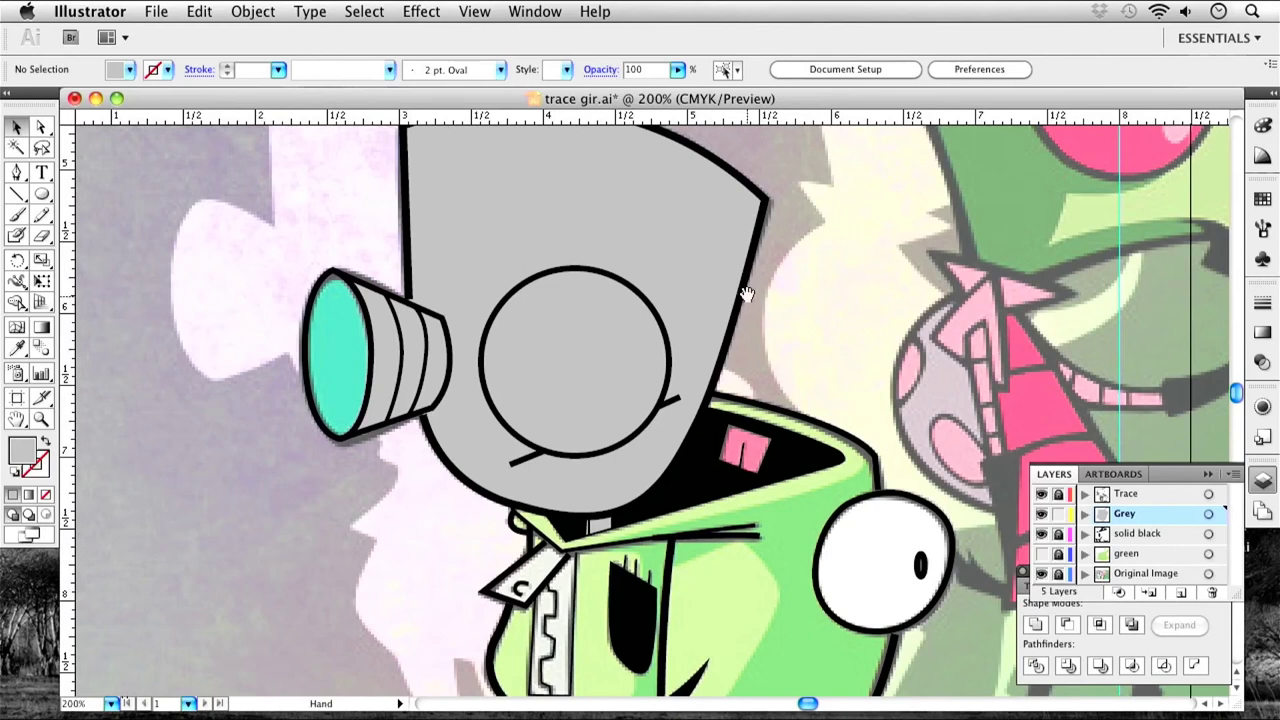
drag(748, 292, 712, 432)
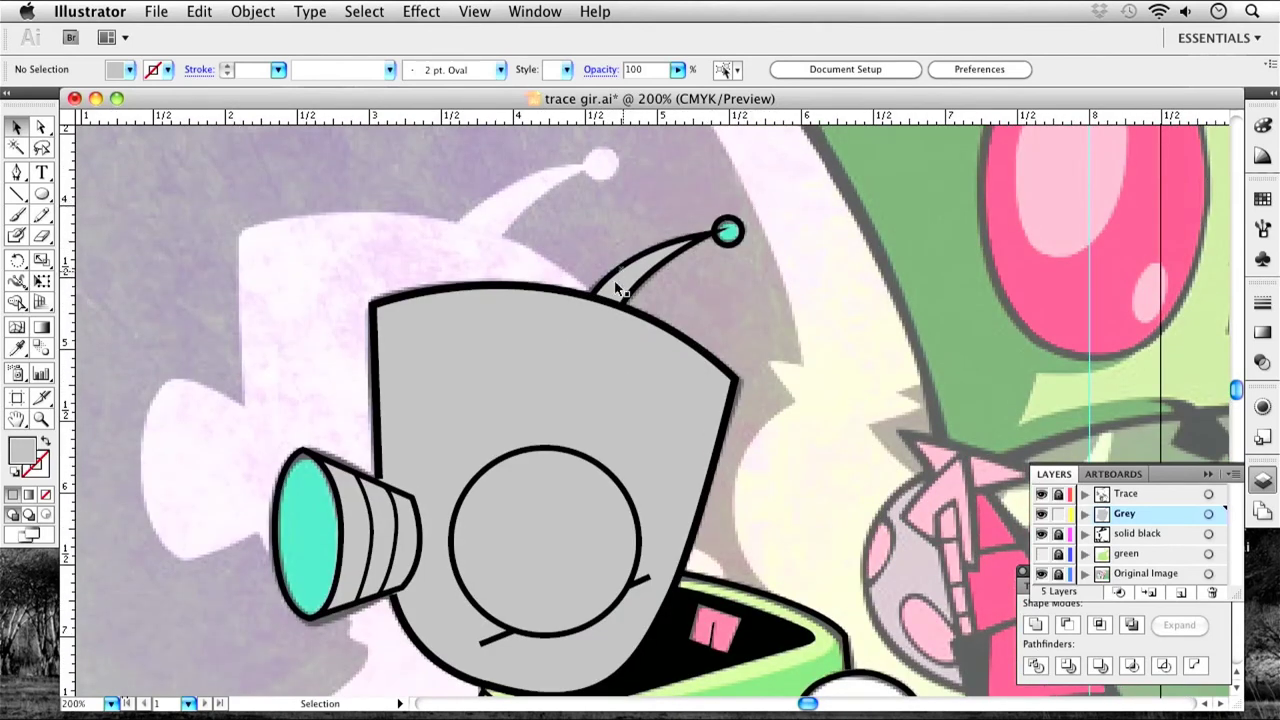
drag(615, 276, 597, 140)
drag(680, 600, 589, 435)
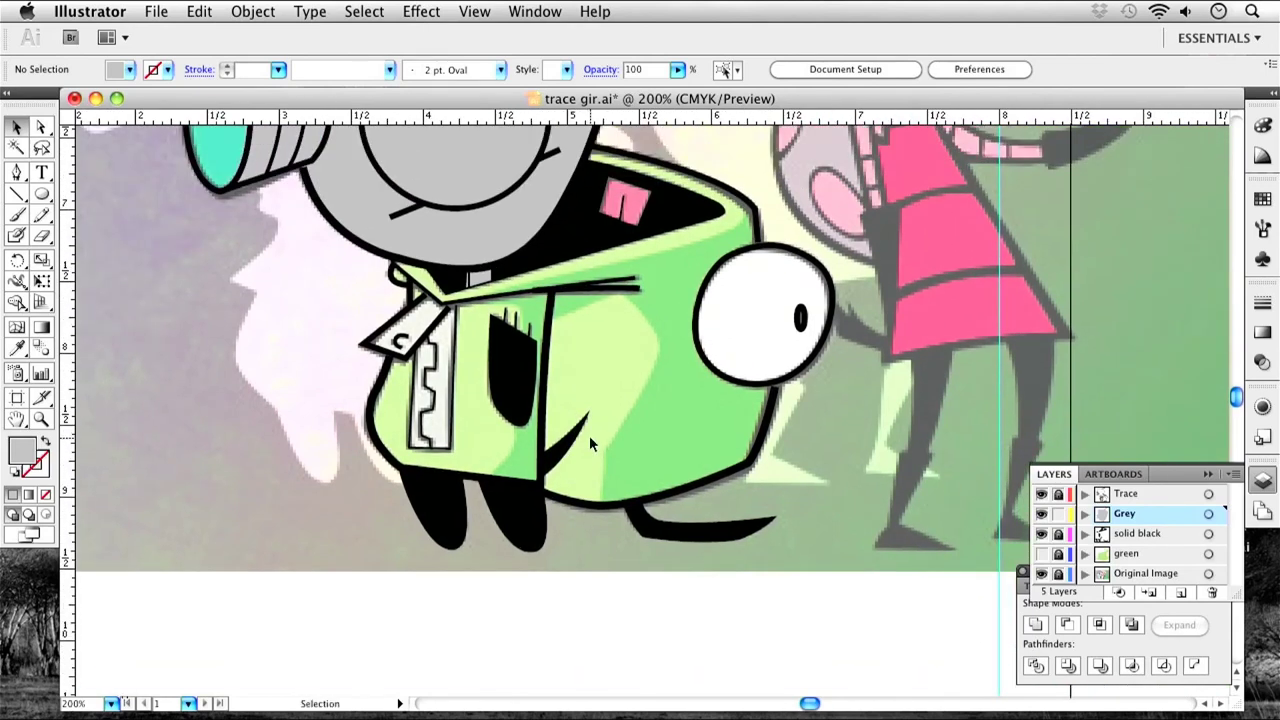
drag(516, 369, 545, 470)
drag(536, 300, 527, 466)
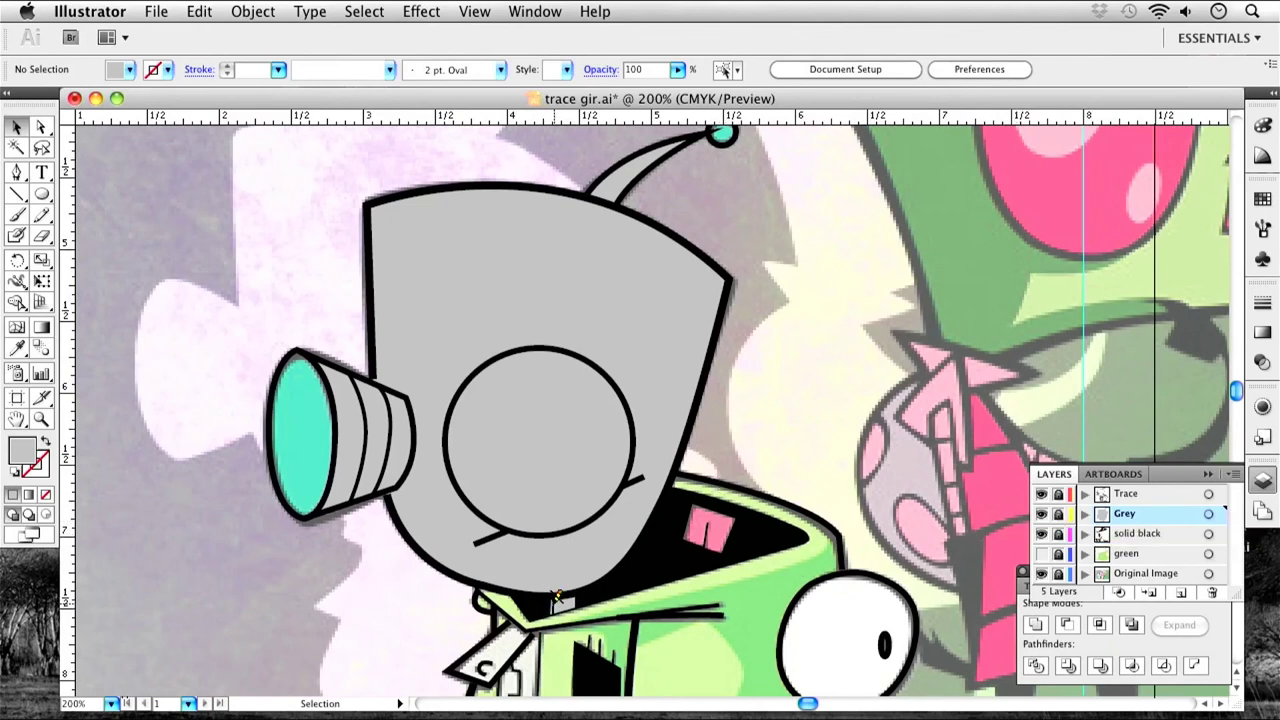
Move the two left corner anchors of the grey neck rectangle inward to the trace line, removing the sliver beside the neck.
key(super+equal)
key(super+equal)
key(super+equal)
scroll(557, 594, down, 2)
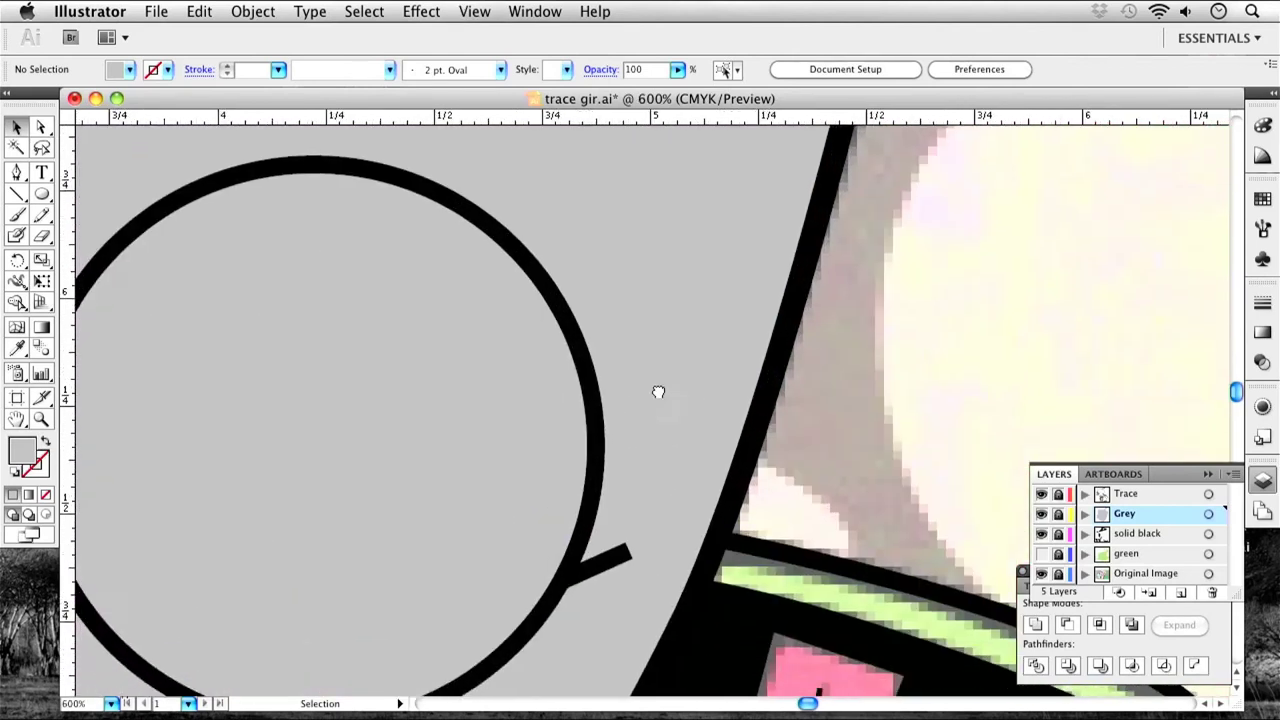
scroll(591, 580, down, 5)
scroll(591, 580, left, 2)
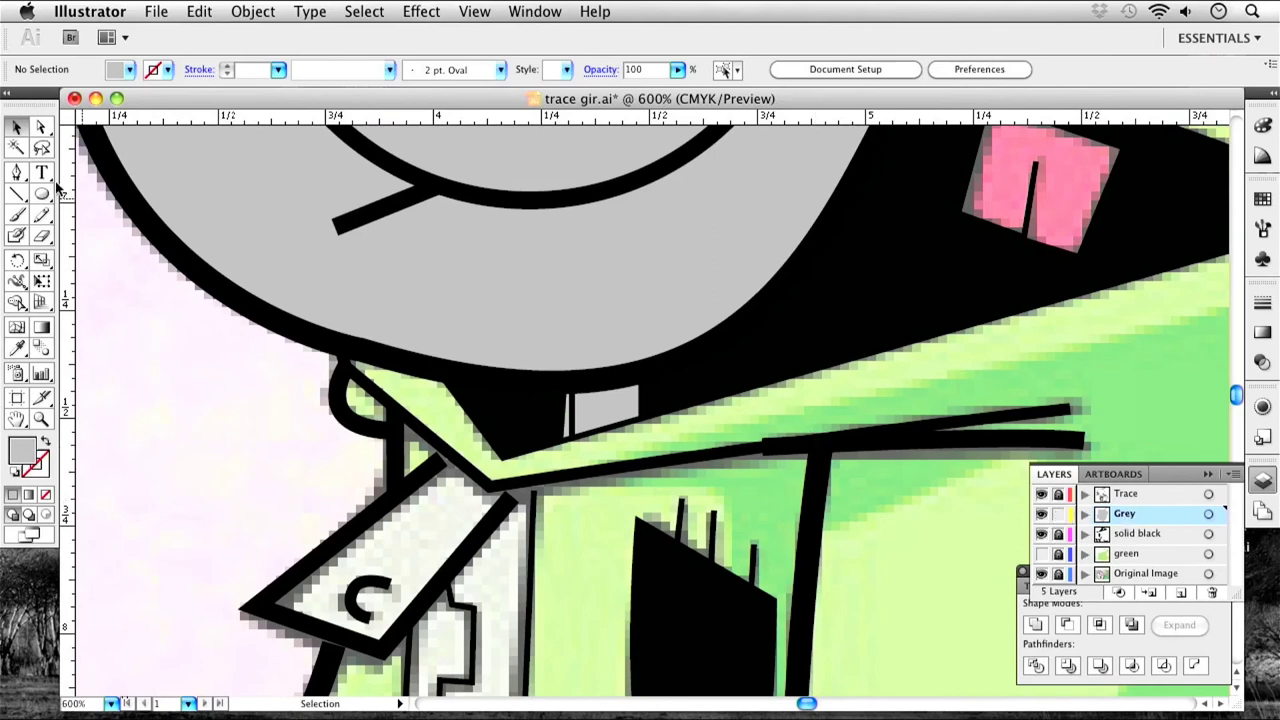
click(41, 124)
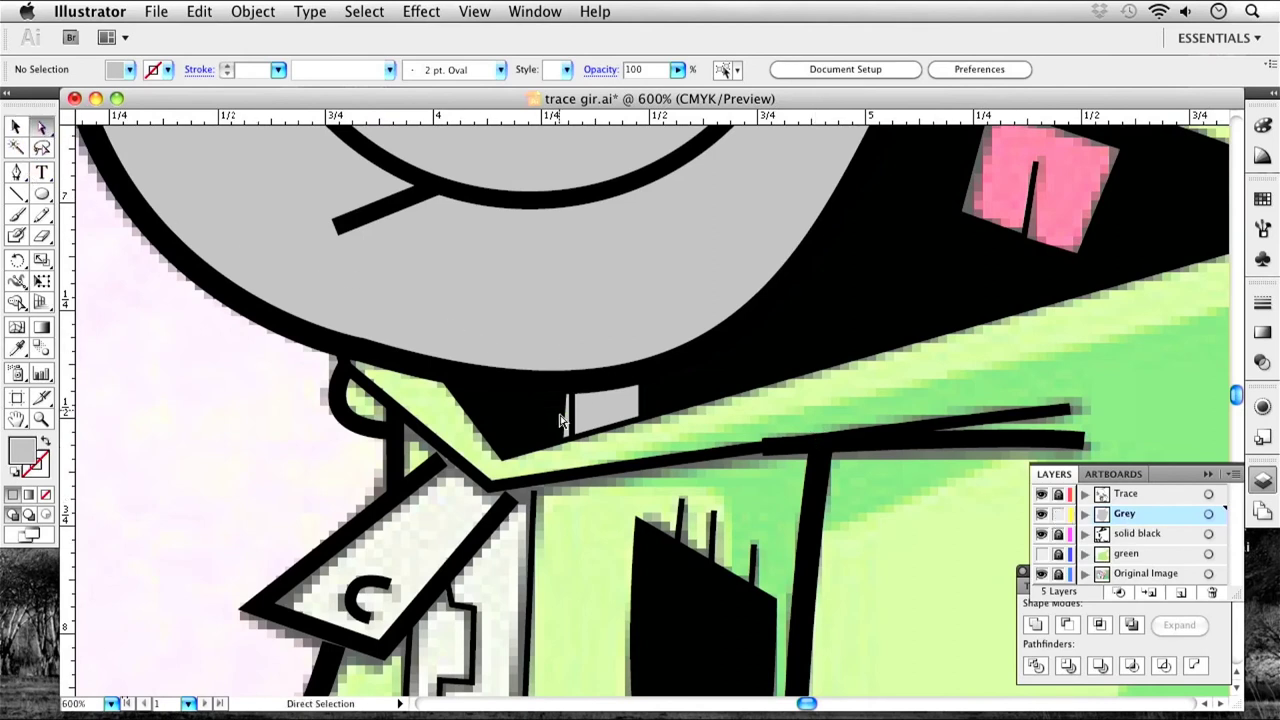
click(568, 385)
drag(571, 390, 576, 390)
click(566, 439)
drag(566, 440, 574, 437)
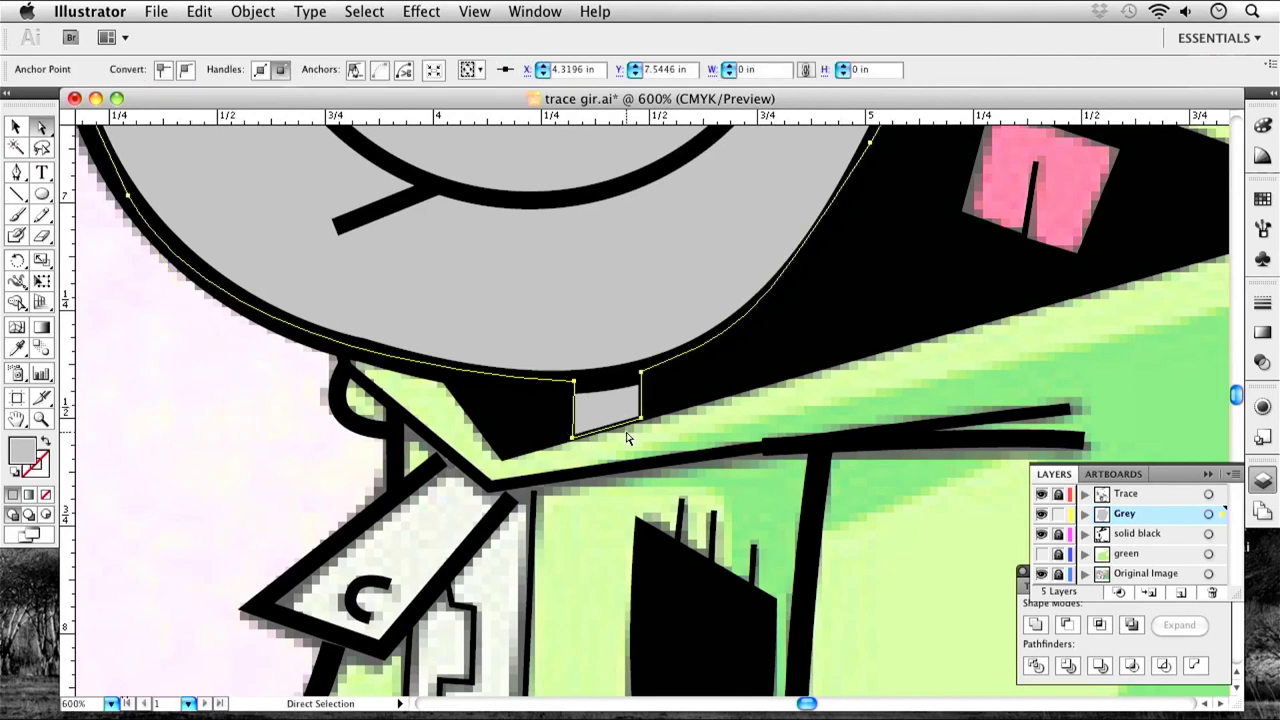
click(271, 436)
Lock and hide the Grey layer to expose the original head shading.
key(super+minus)
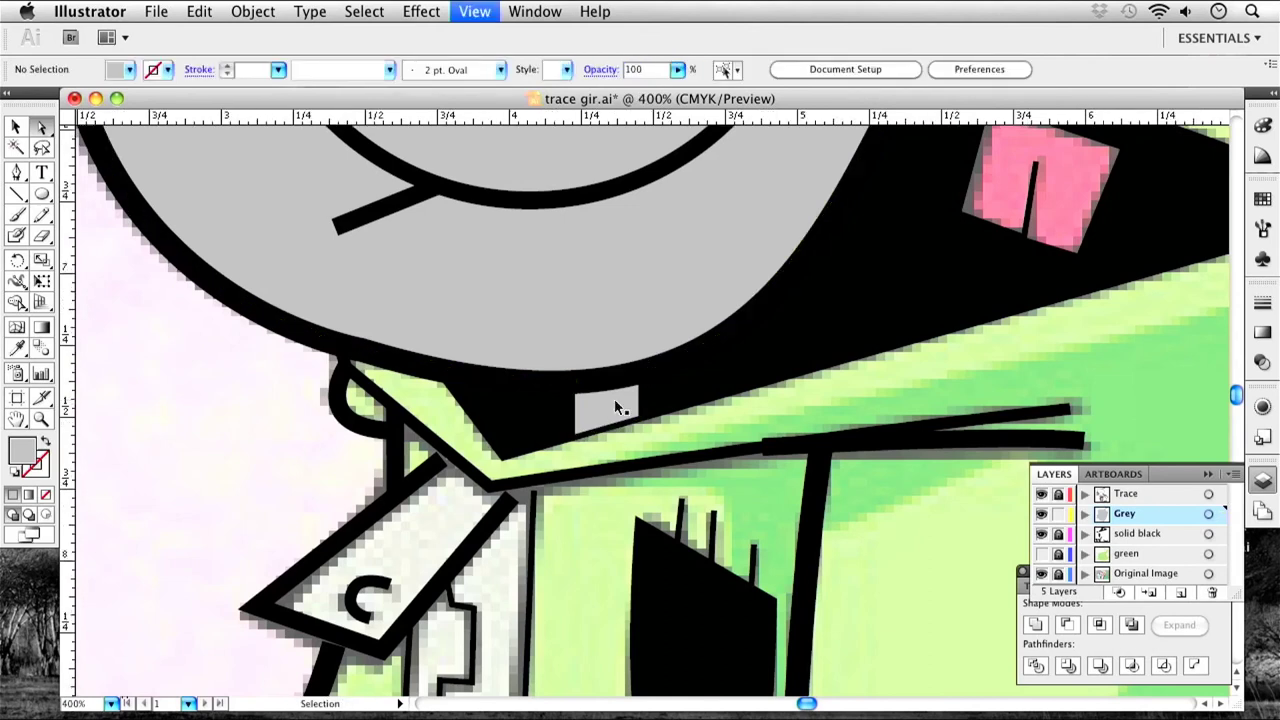
key(super+minus)
key(super+minus)
key(super+minus)
key(space)
drag(620, 340, 588, 506)
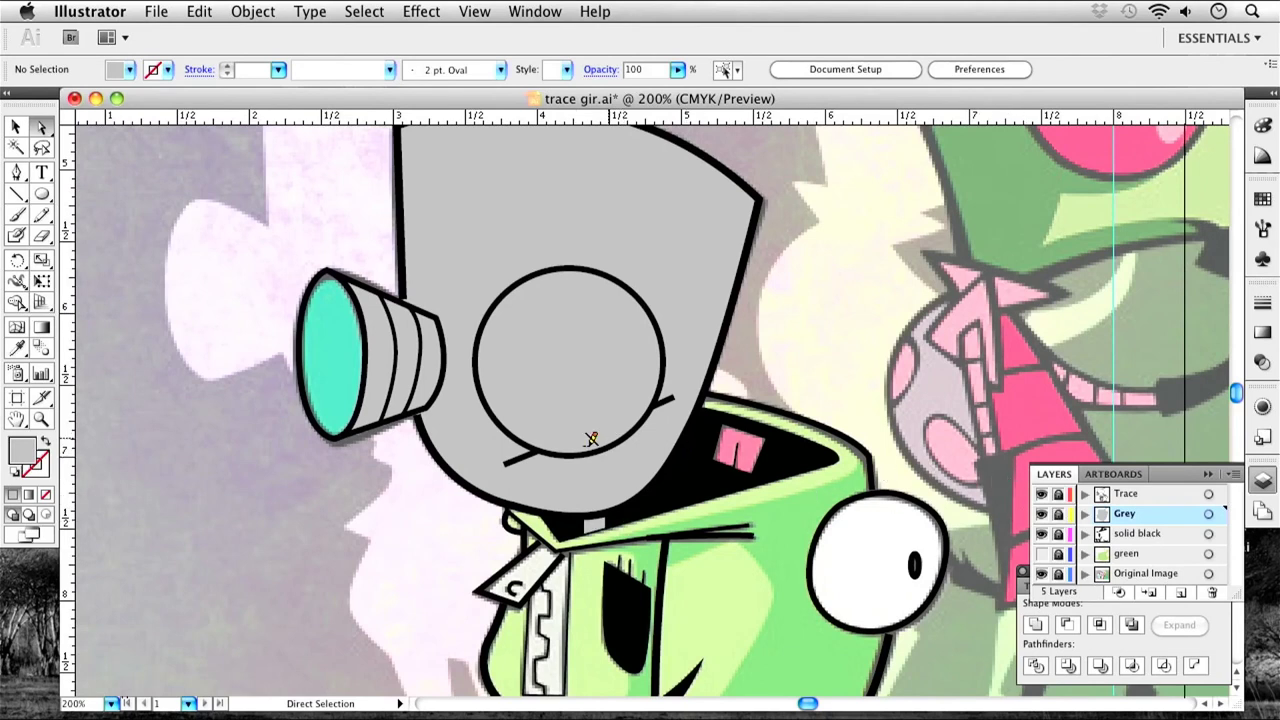
key(space)
drag(562, 380, 587, 403)
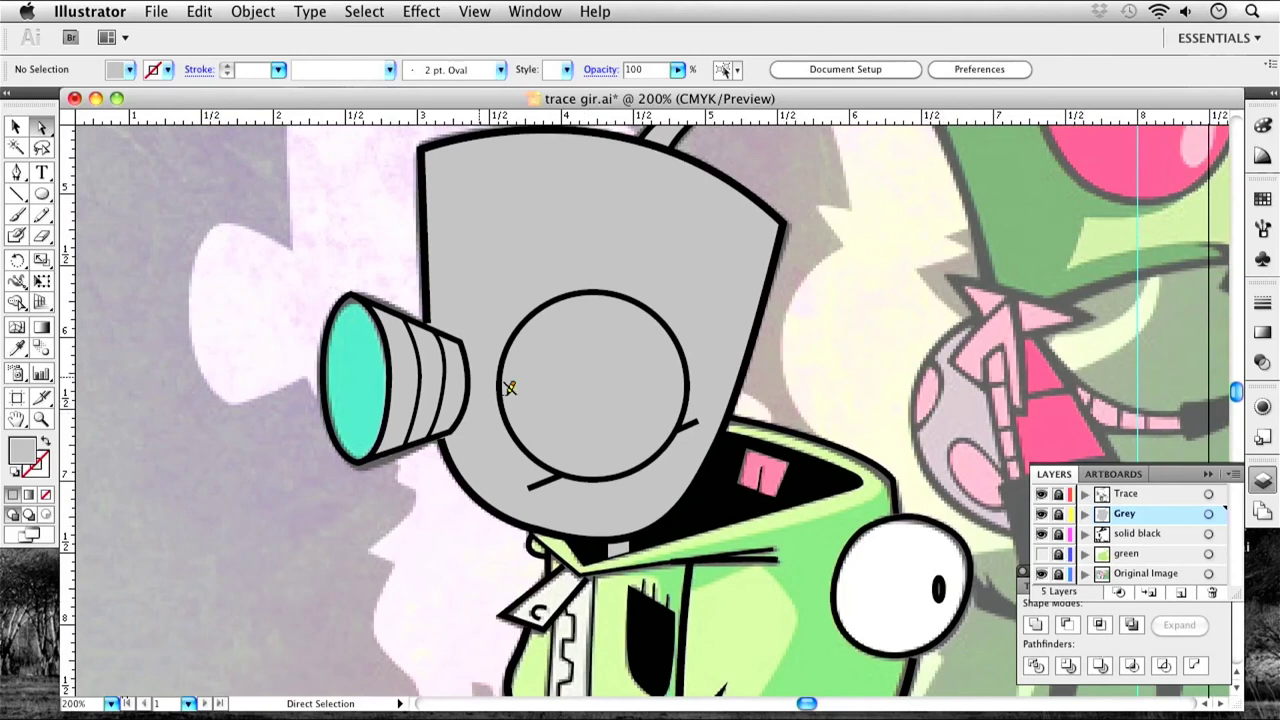
scroll(630, 537, down, 5)
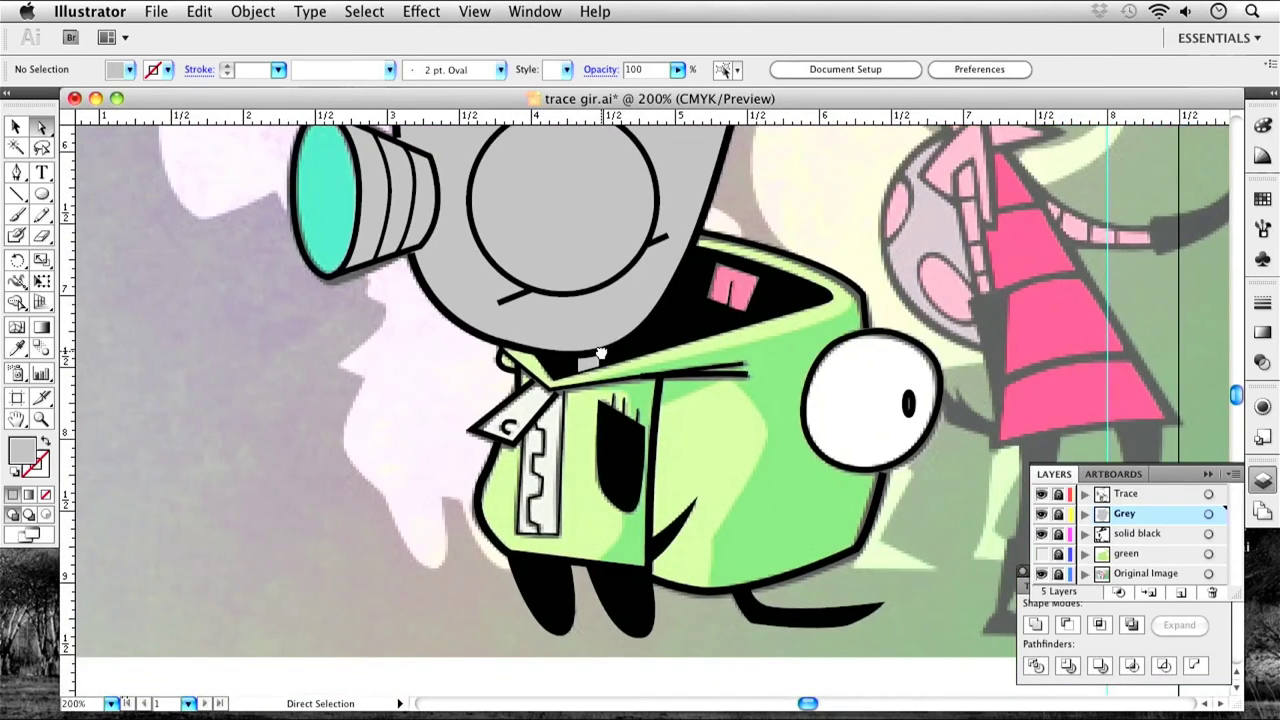
scroll(630, 537, up, 4)
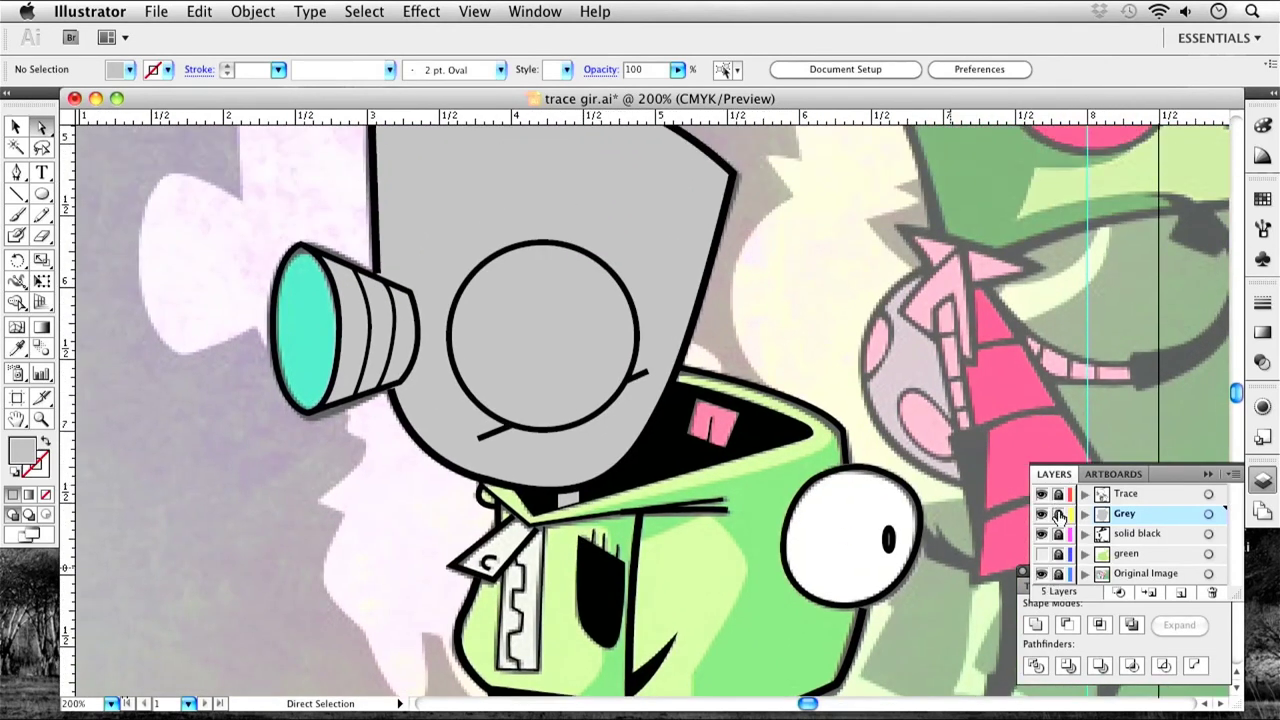
click(1042, 516)
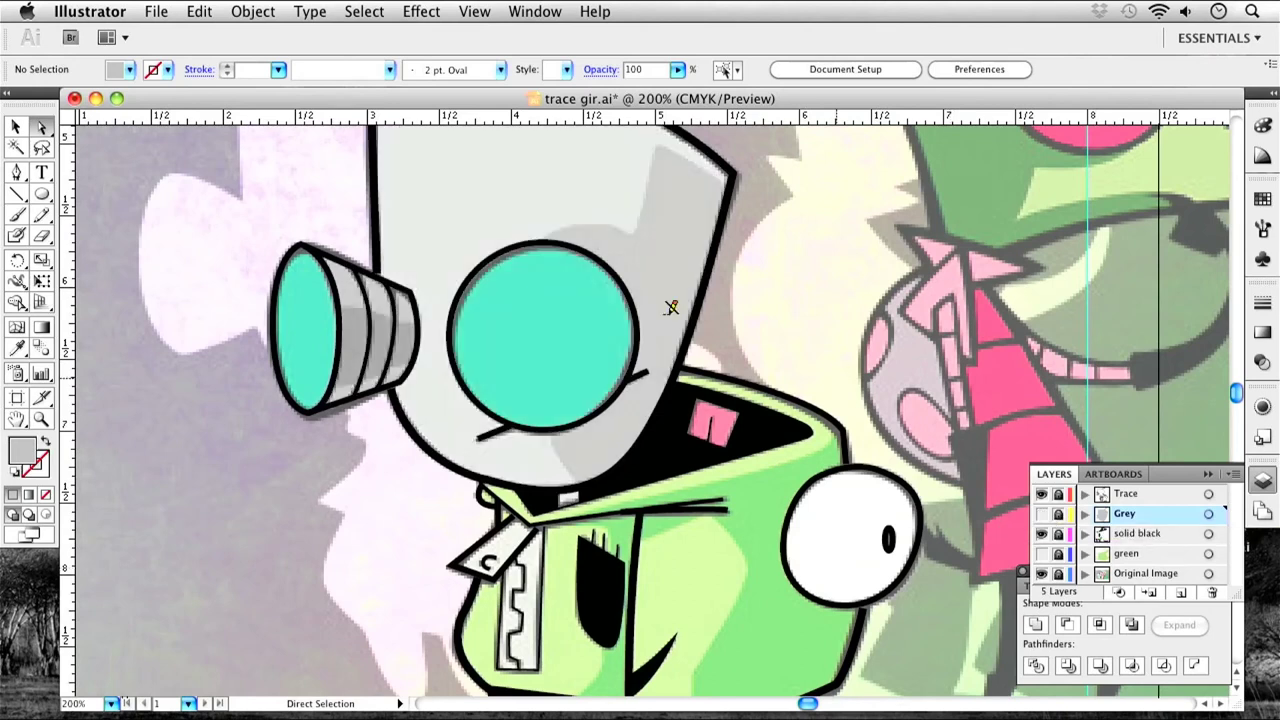
Create a new layer named Grey shadow above the Grey layer and activate the Pen tool.
scroll(572, 315, up, 3)
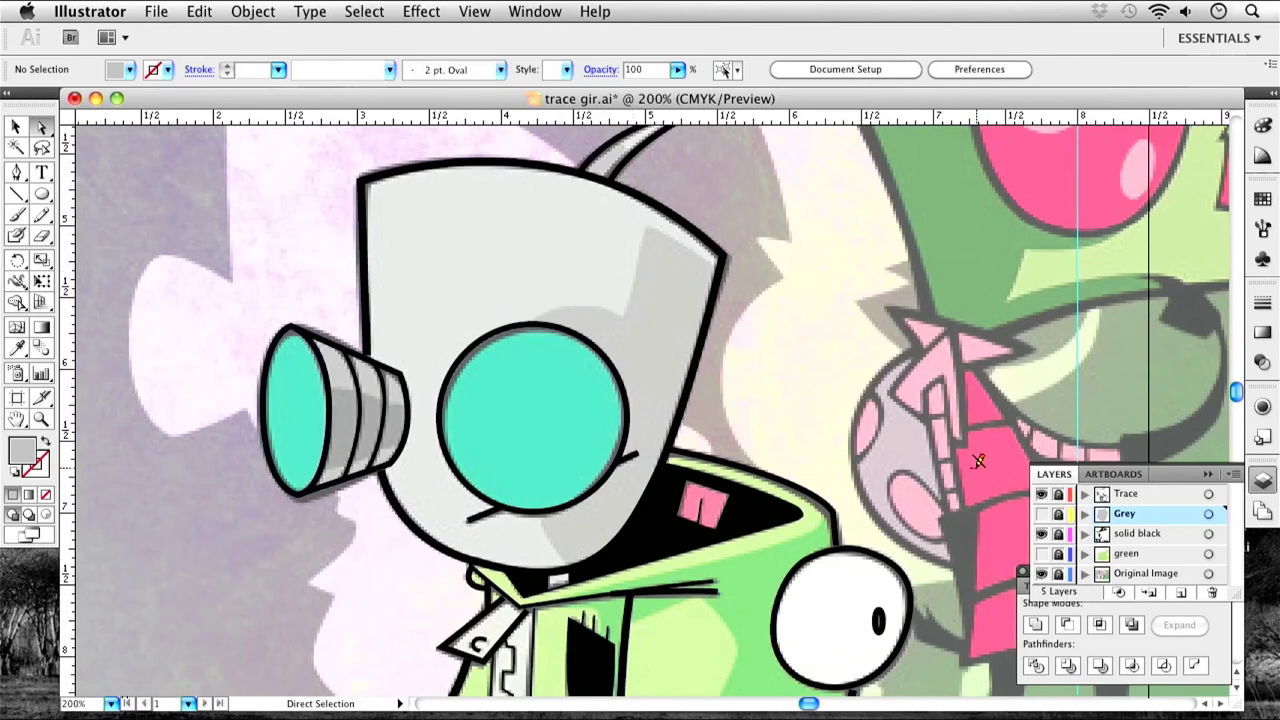
click(1182, 594)
double_click(1134, 519)
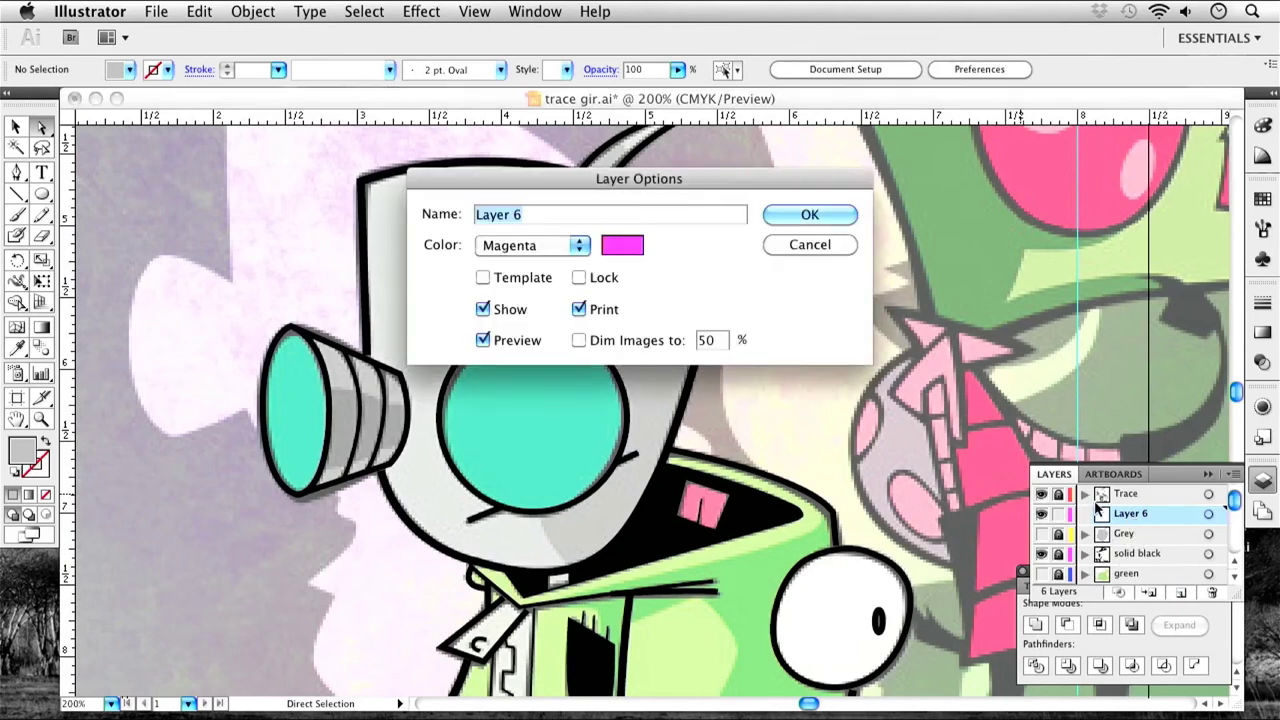
text(Grey shadow)
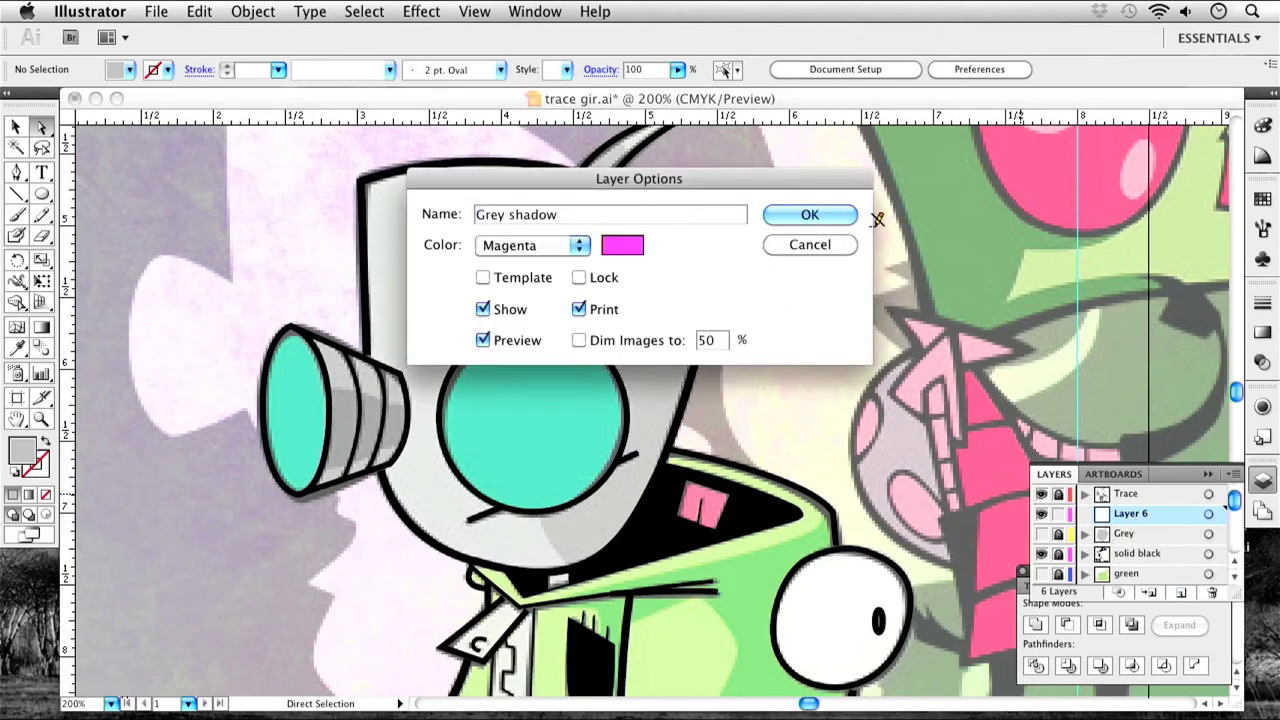
click(810, 216)
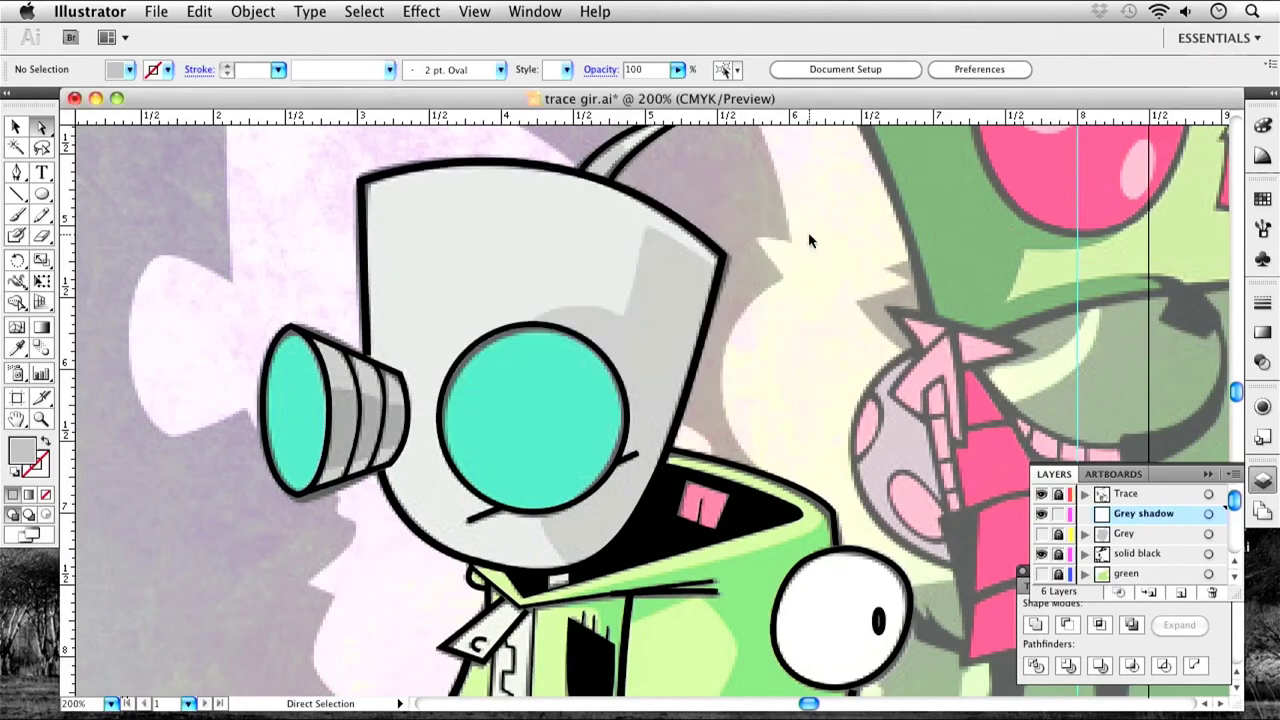
click(16, 172)
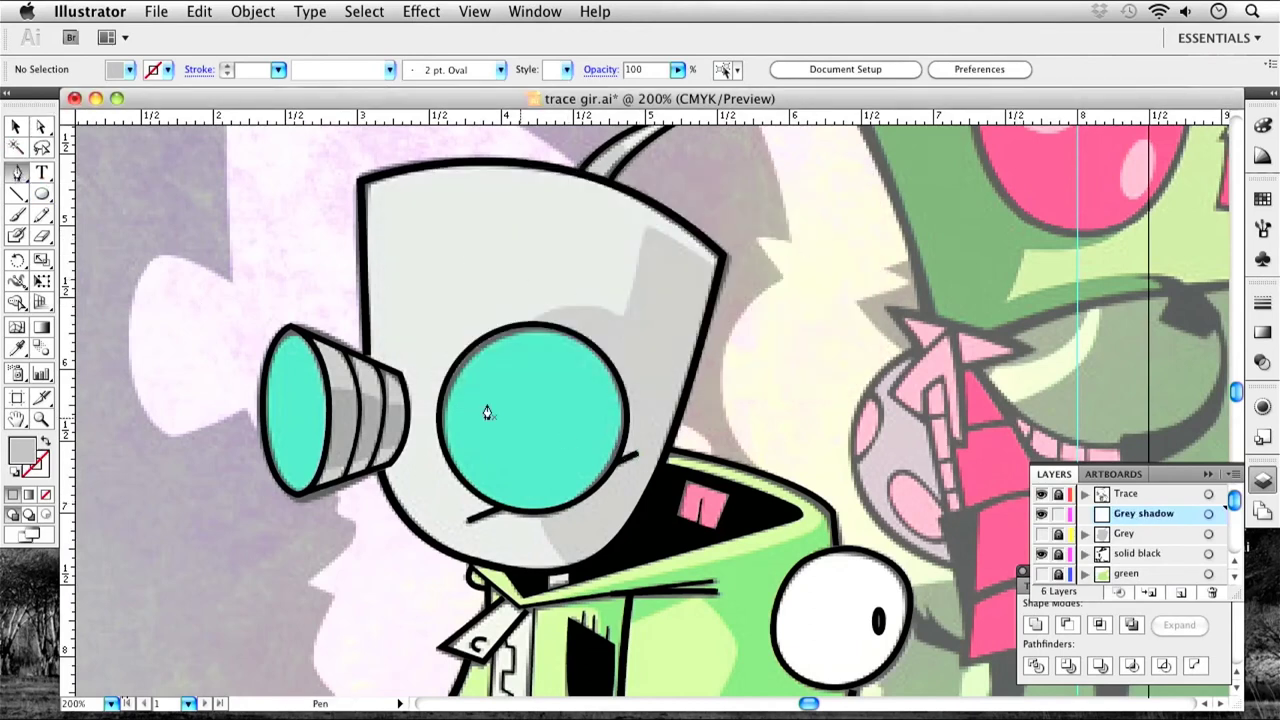
Trace the upper edge of the head shadow with the Pen tool, from the top of the eye past the shadow peak to the head's right corner.
click(532, 324)
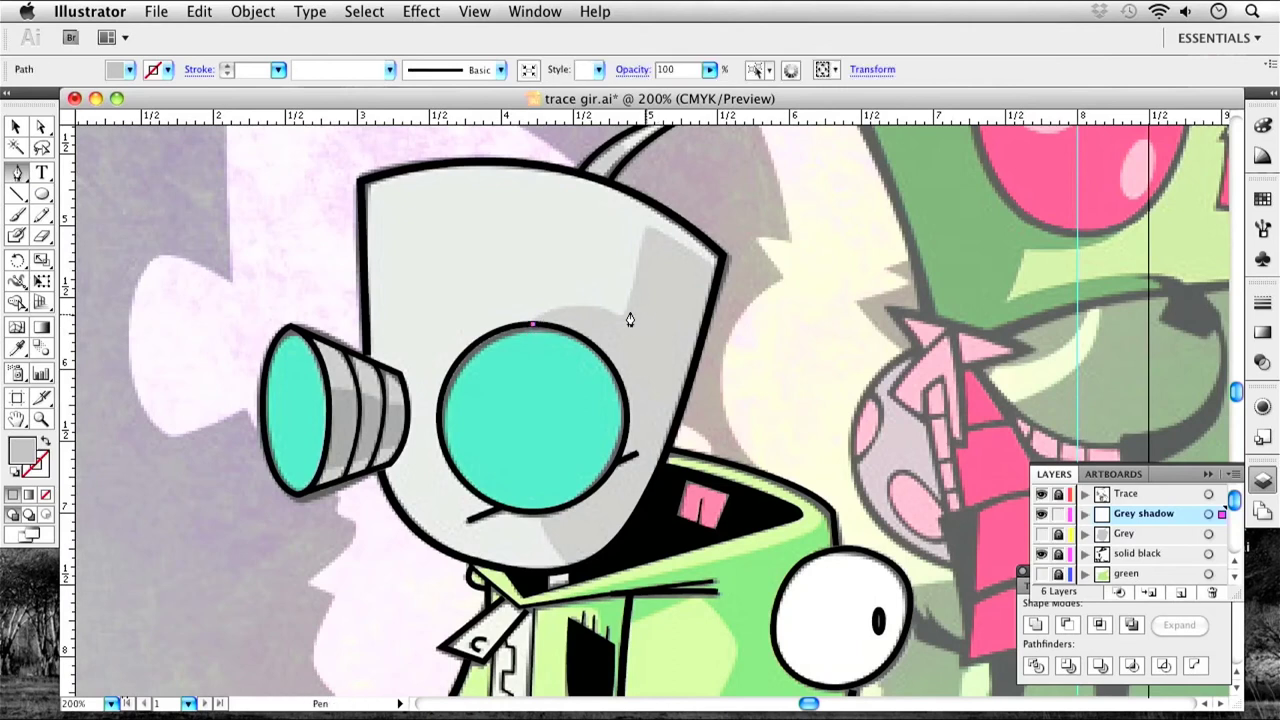
drag(622, 314, 680, 344)
click(626, 316)
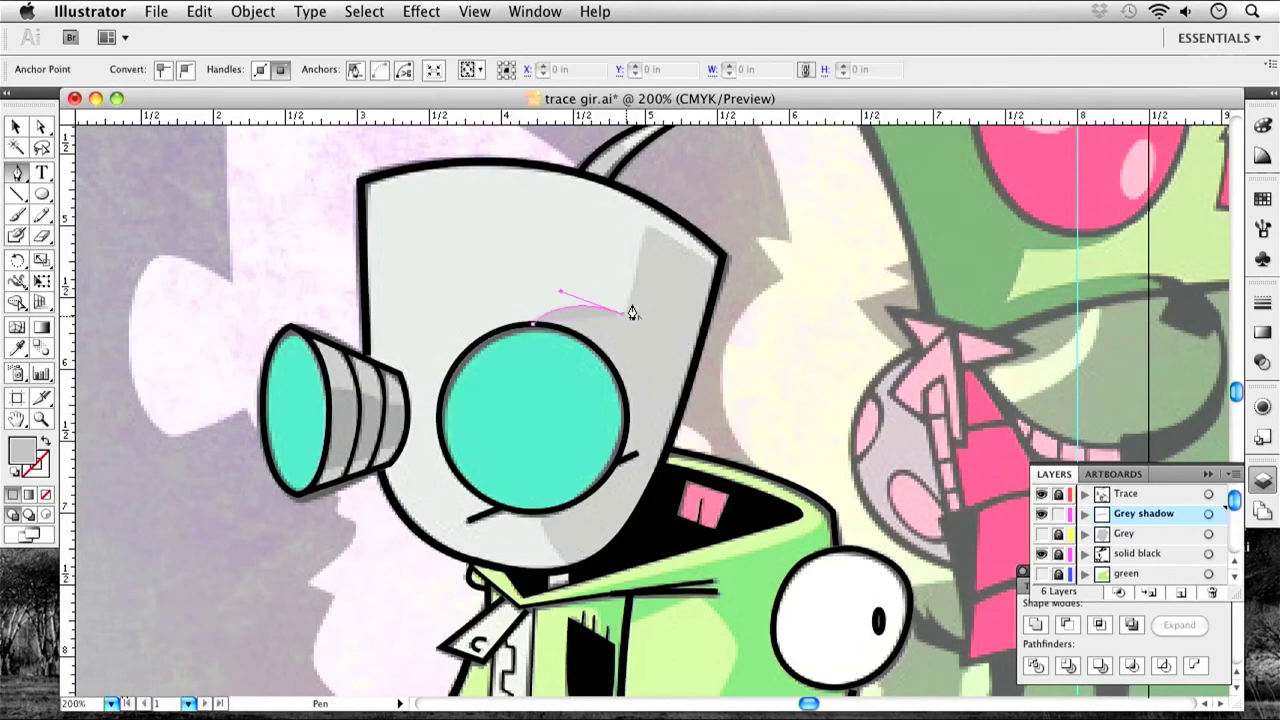
click(647, 231)
click(651, 207)
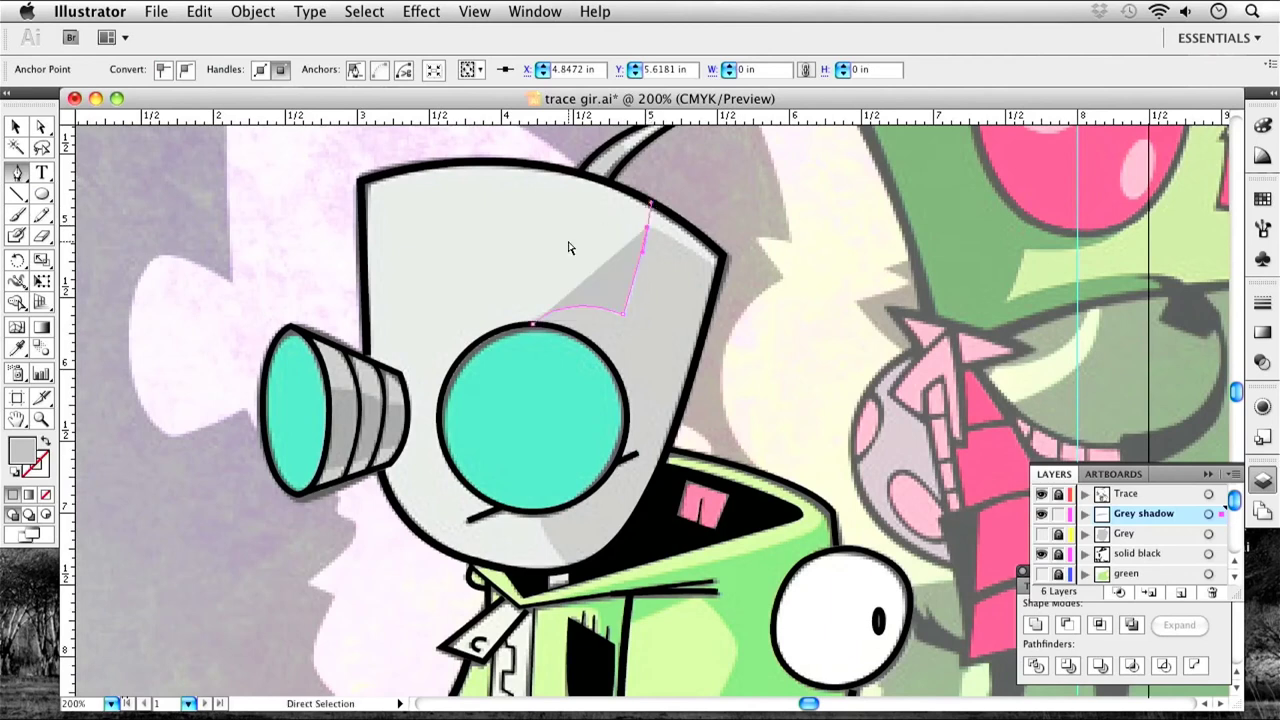
key(ctrl+shift+a)
click(647, 230)
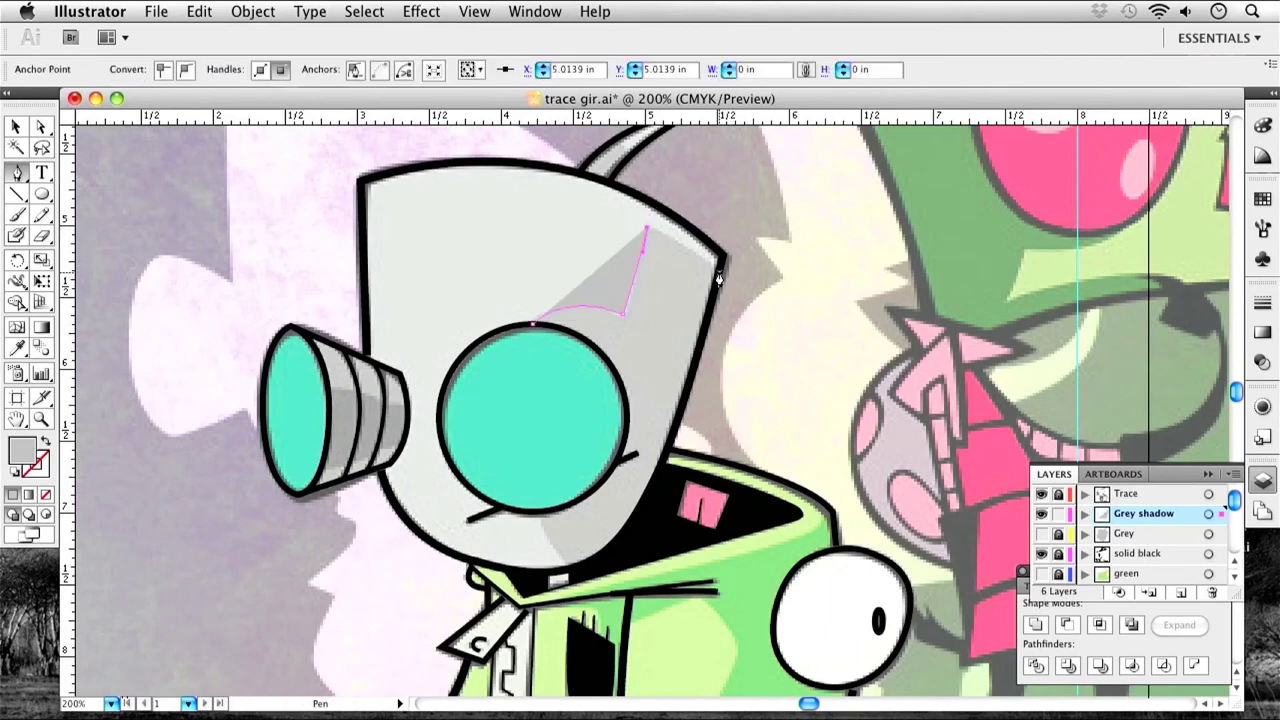
click(718, 267)
click(743, 296)
key(ctrl+shift+a)
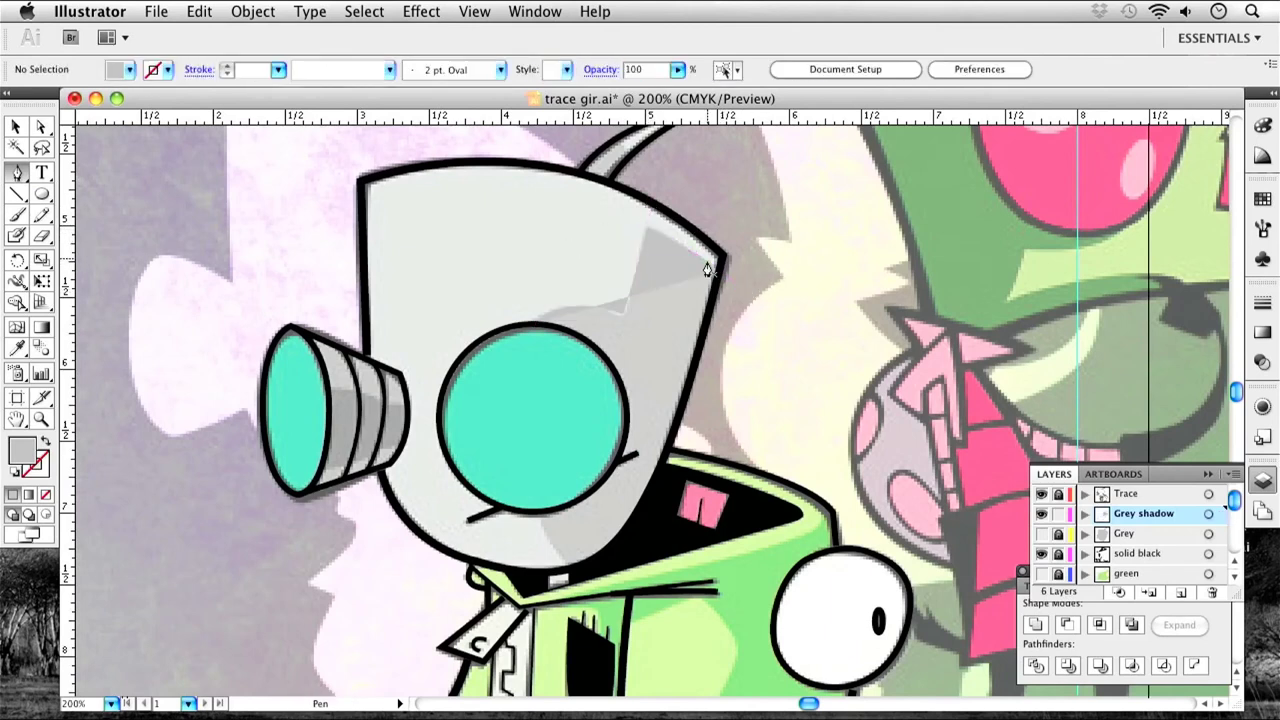
click(683, 249)
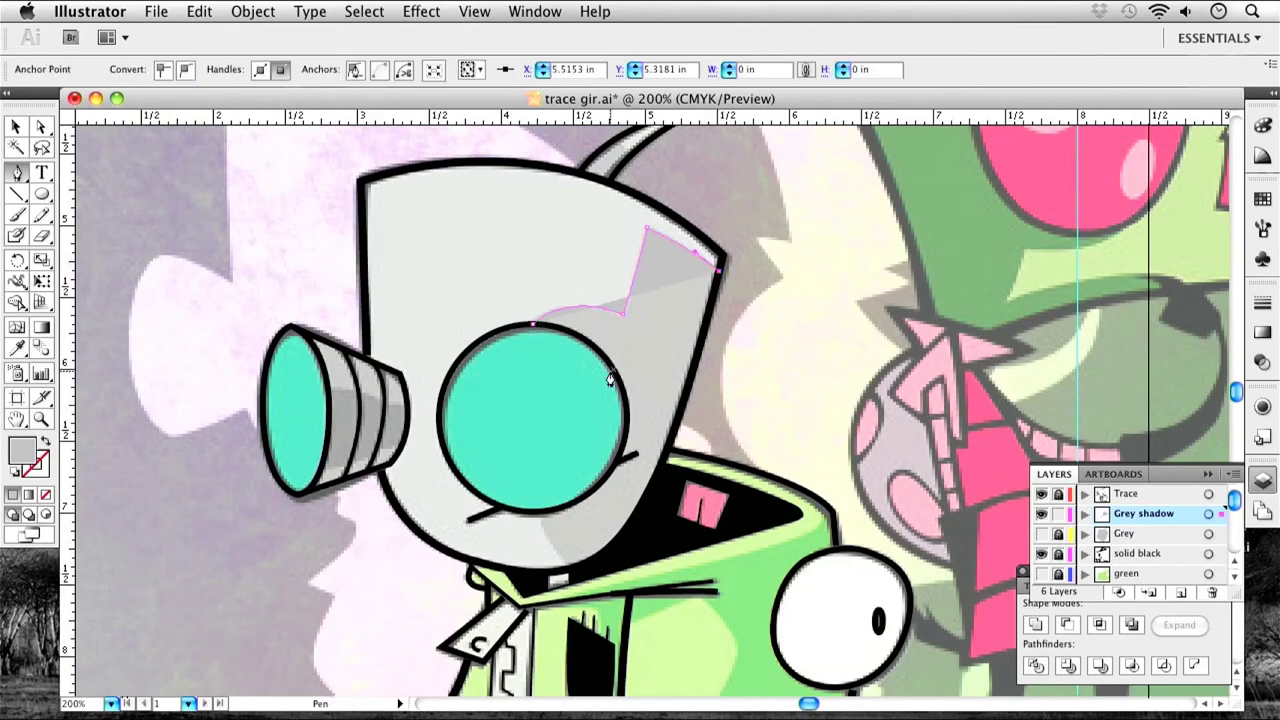
Continue the head shadow path down the right side of the face to the chin and close it through the eye.
drag(645, 503, 614, 542)
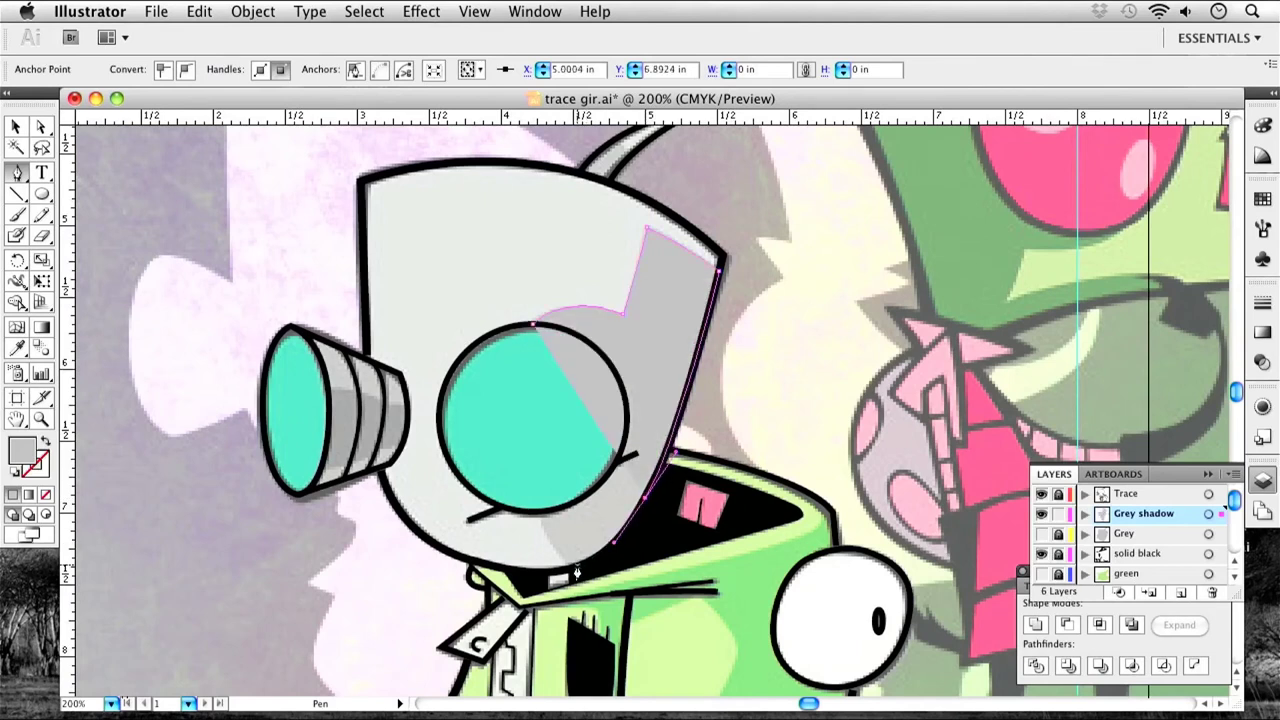
drag(575, 568, 538, 510)
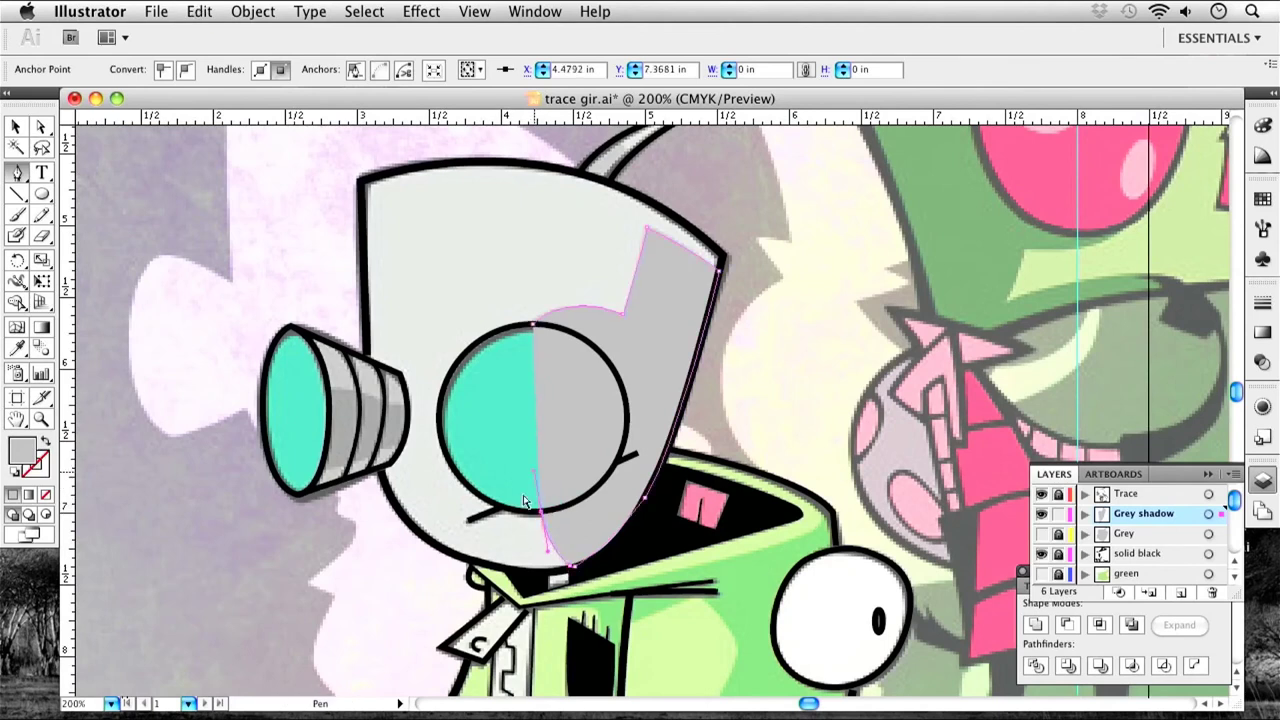
key(super+shift+a)
super+click(541, 516)
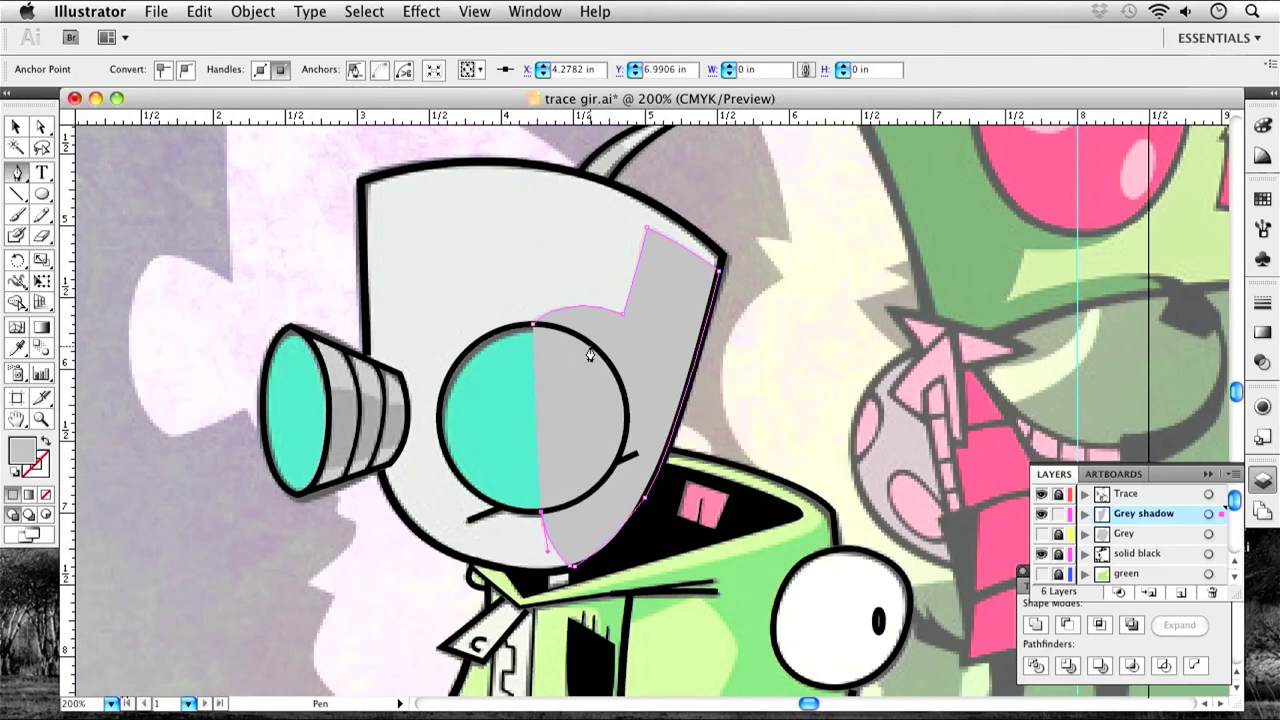
click(533, 330)
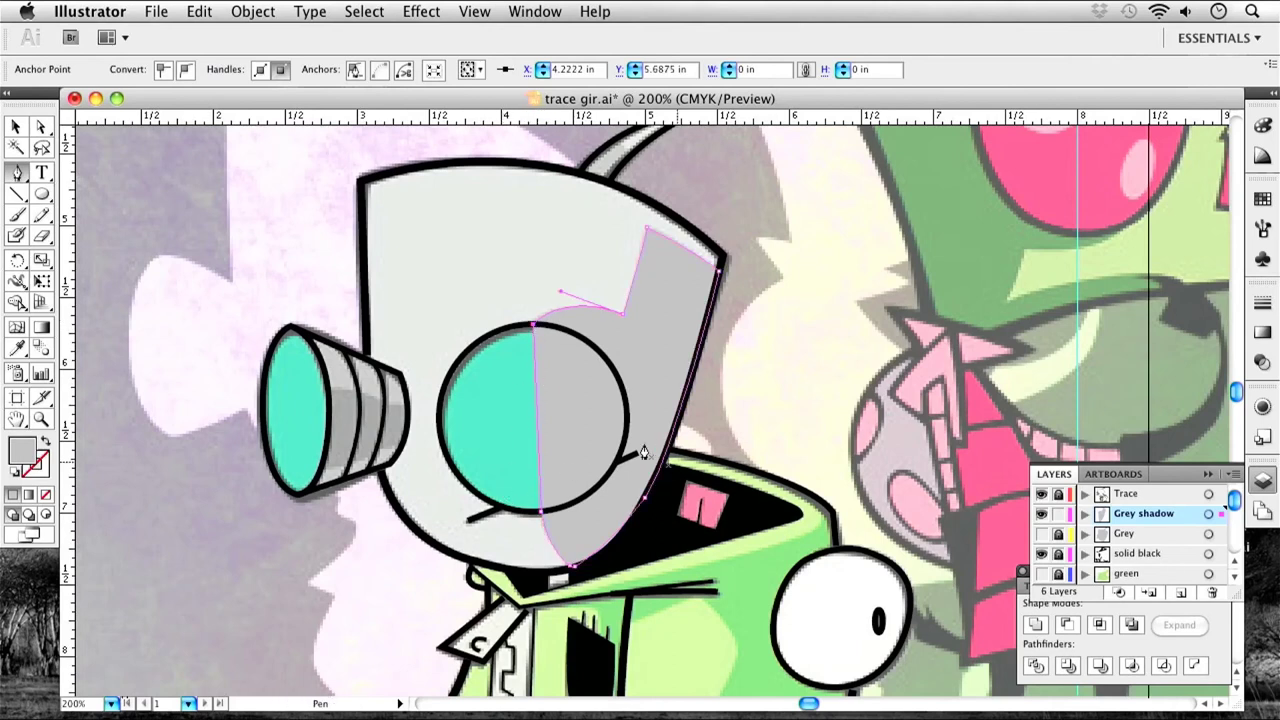
Draw a closed shadow shape over the lower part of the ringed eye barrel and deselect it.
click(328, 387)
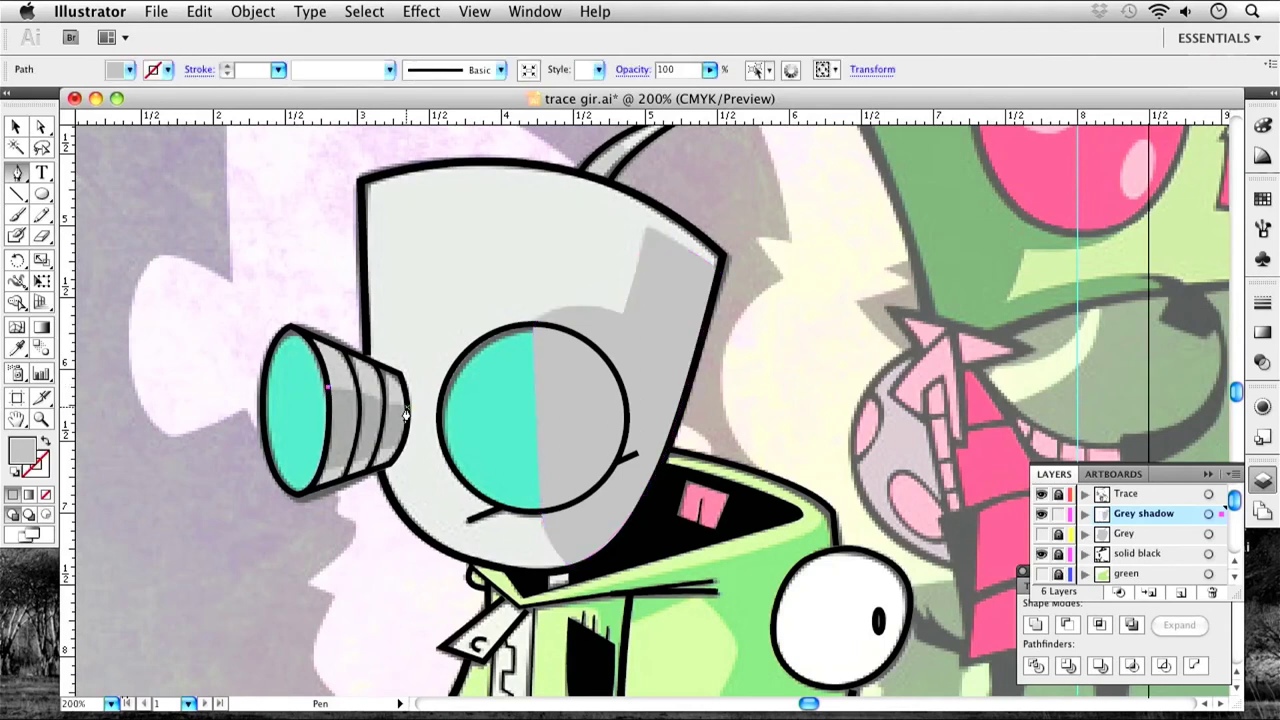
click(408, 409)
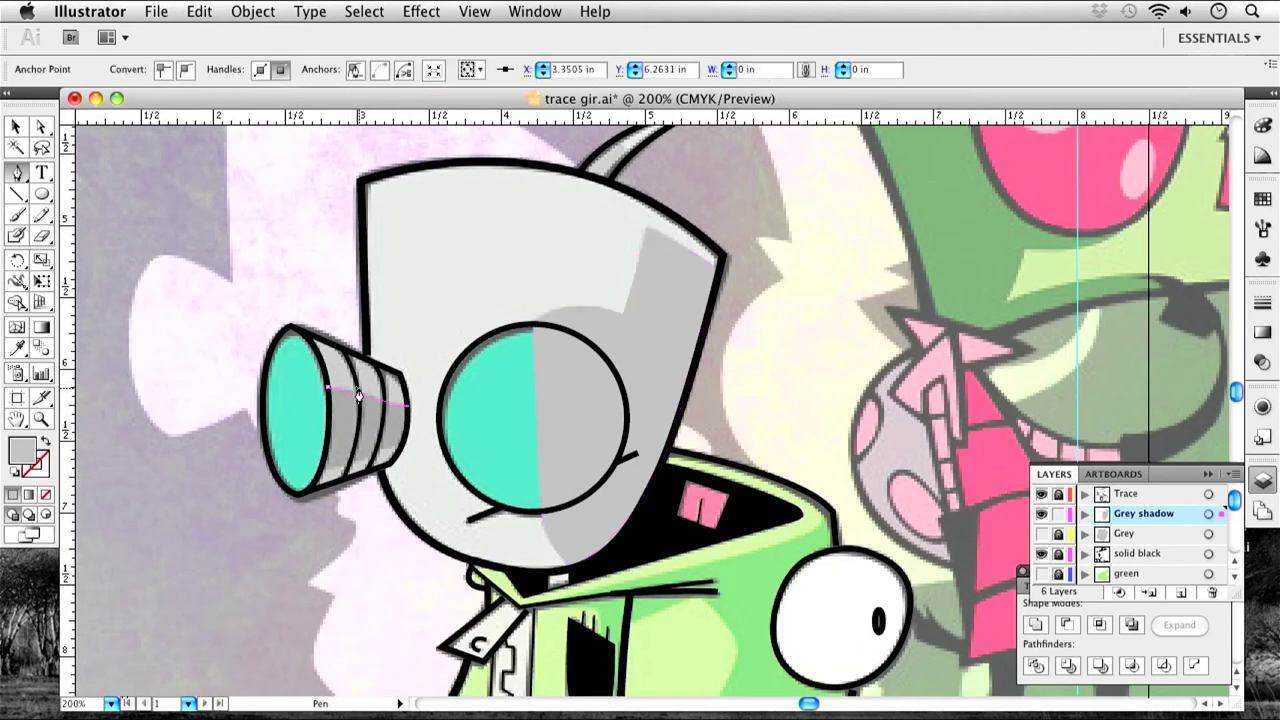
key(super+z)
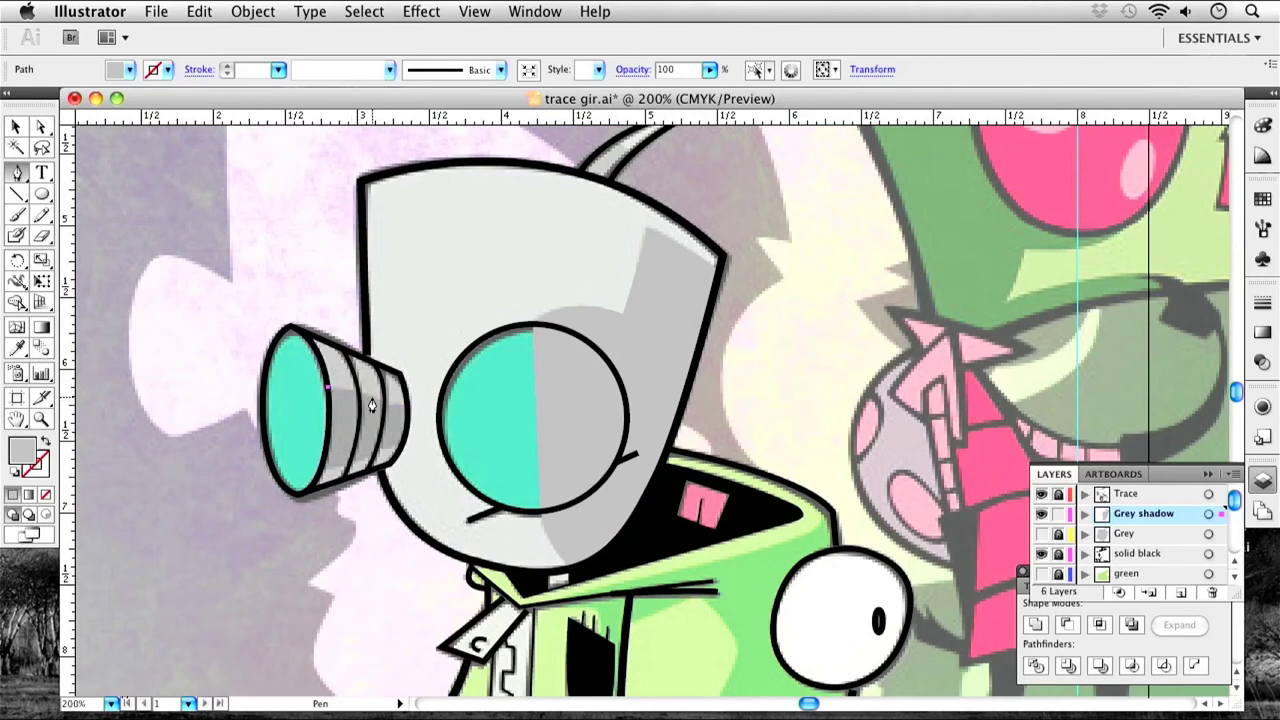
click(408, 406)
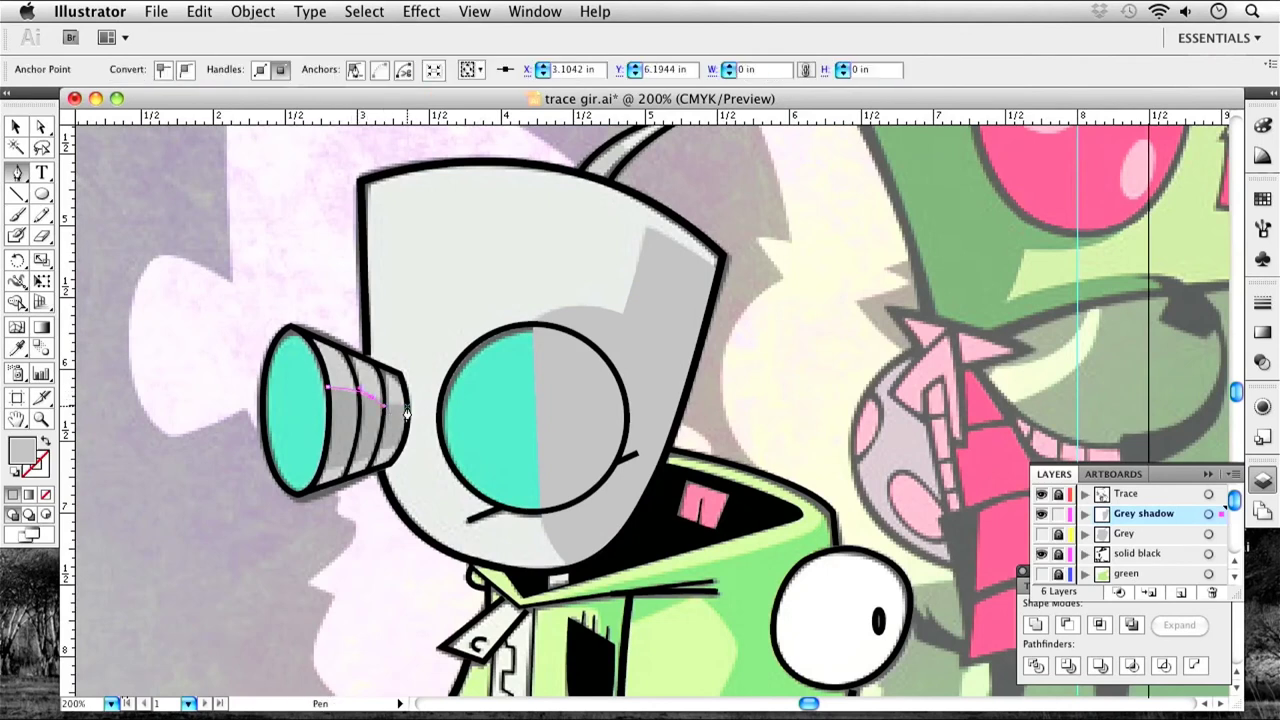
click(403, 447)
drag(368, 465, 331, 475)
click(322, 470)
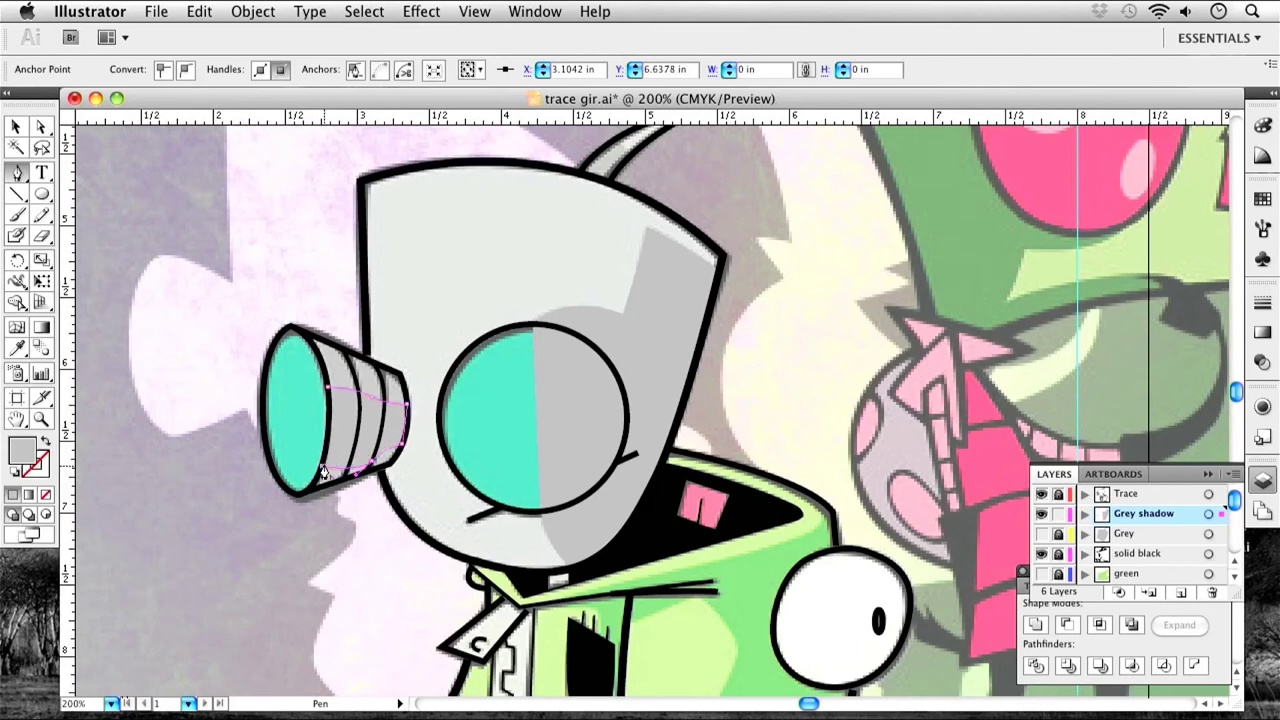
click(331, 393)
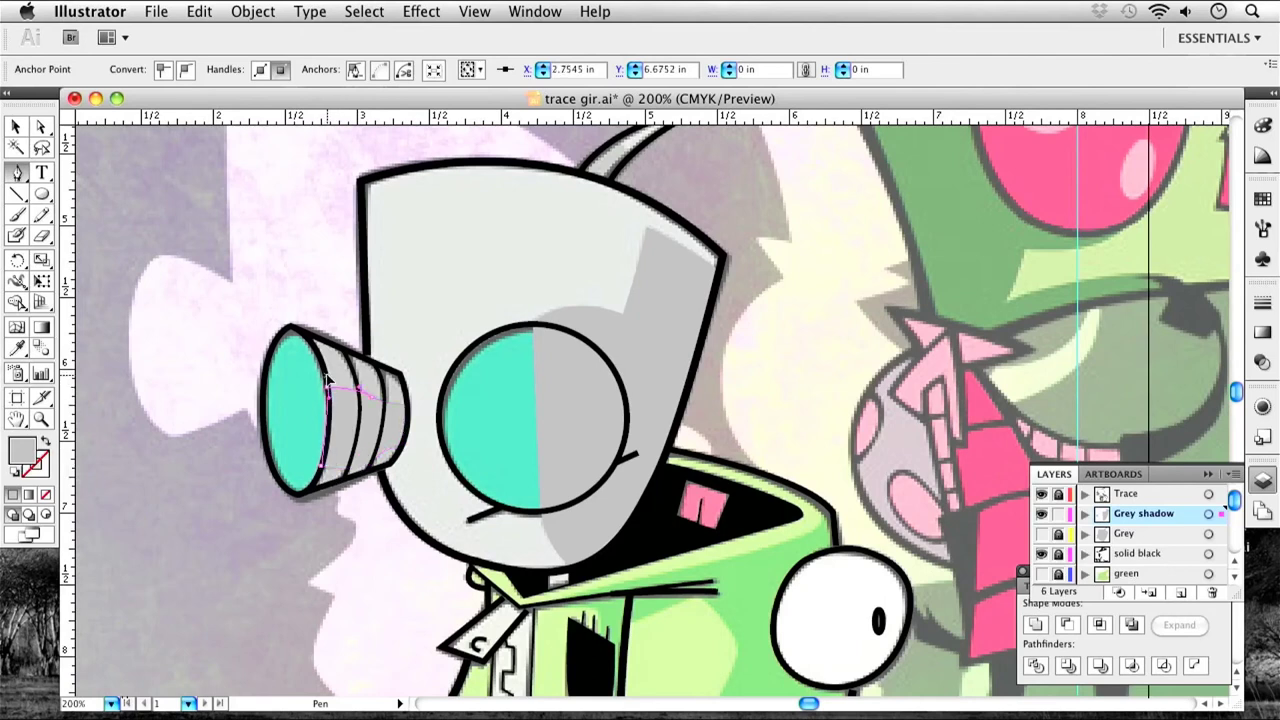
super+click(326, 288)
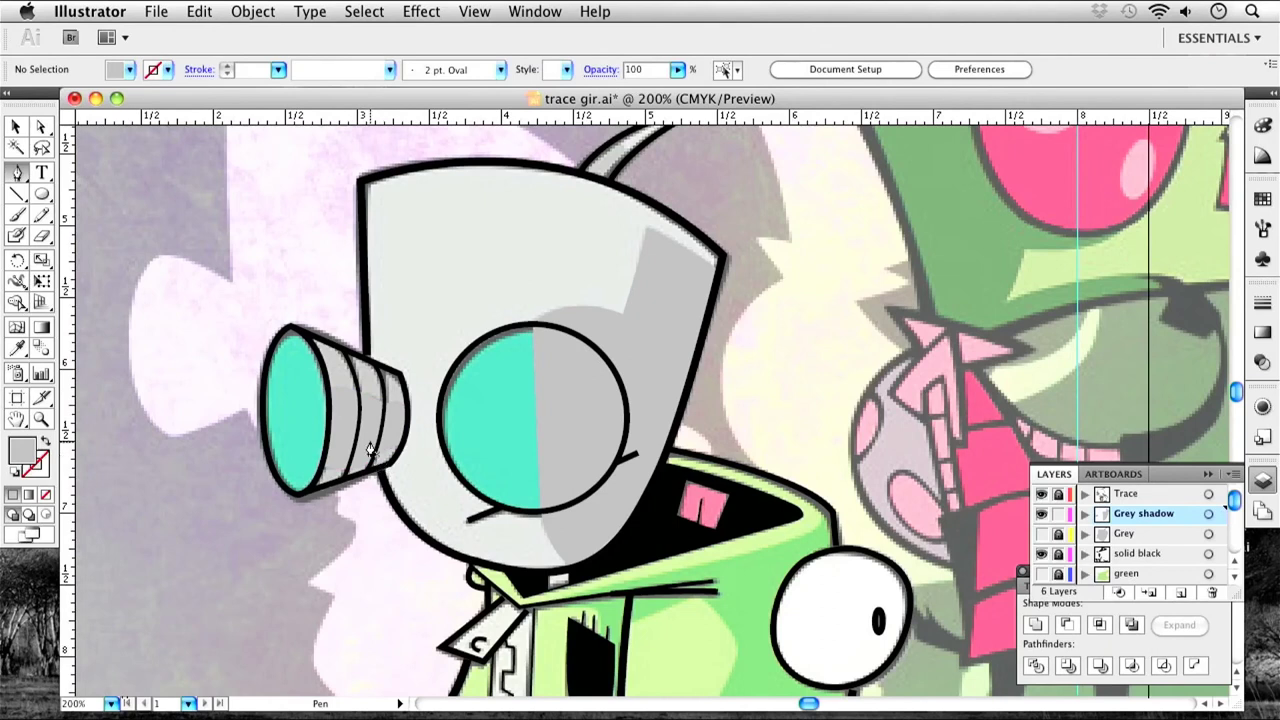
Select both the head and eye barrel shadow shapes and show the Grey layer beneath them.
drag(573, 591, 607, 545)
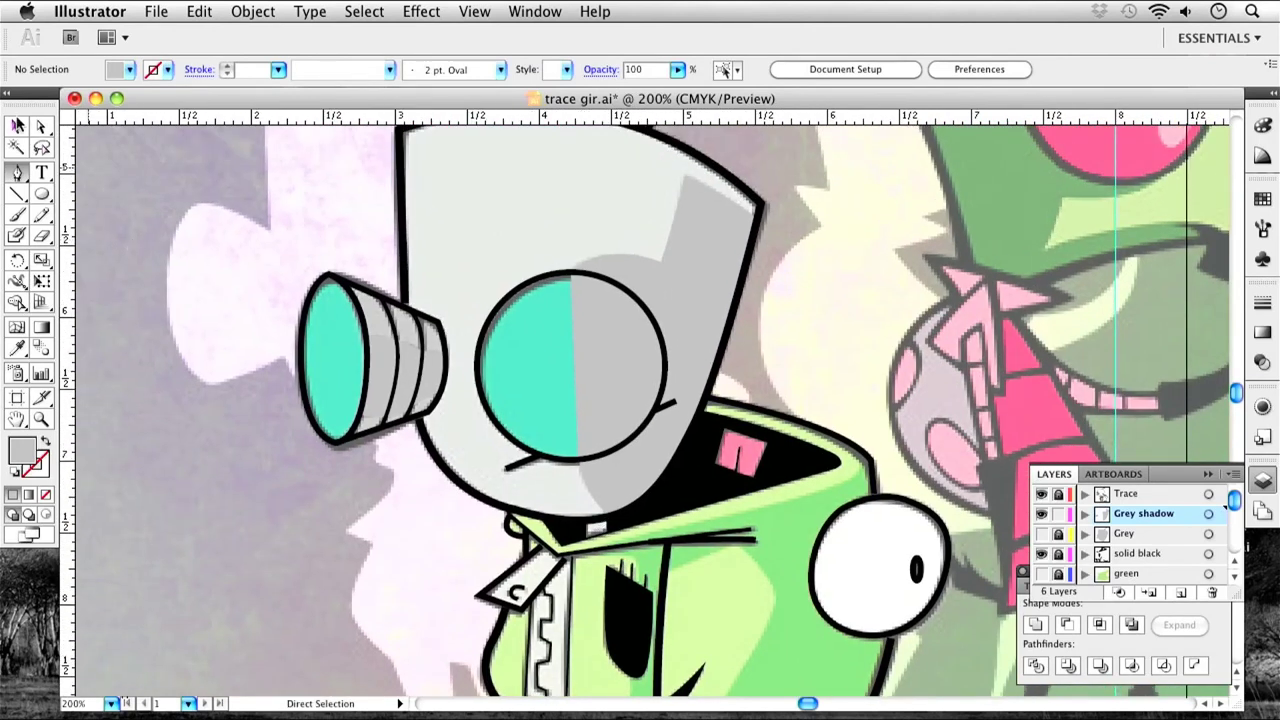
click(17, 129)
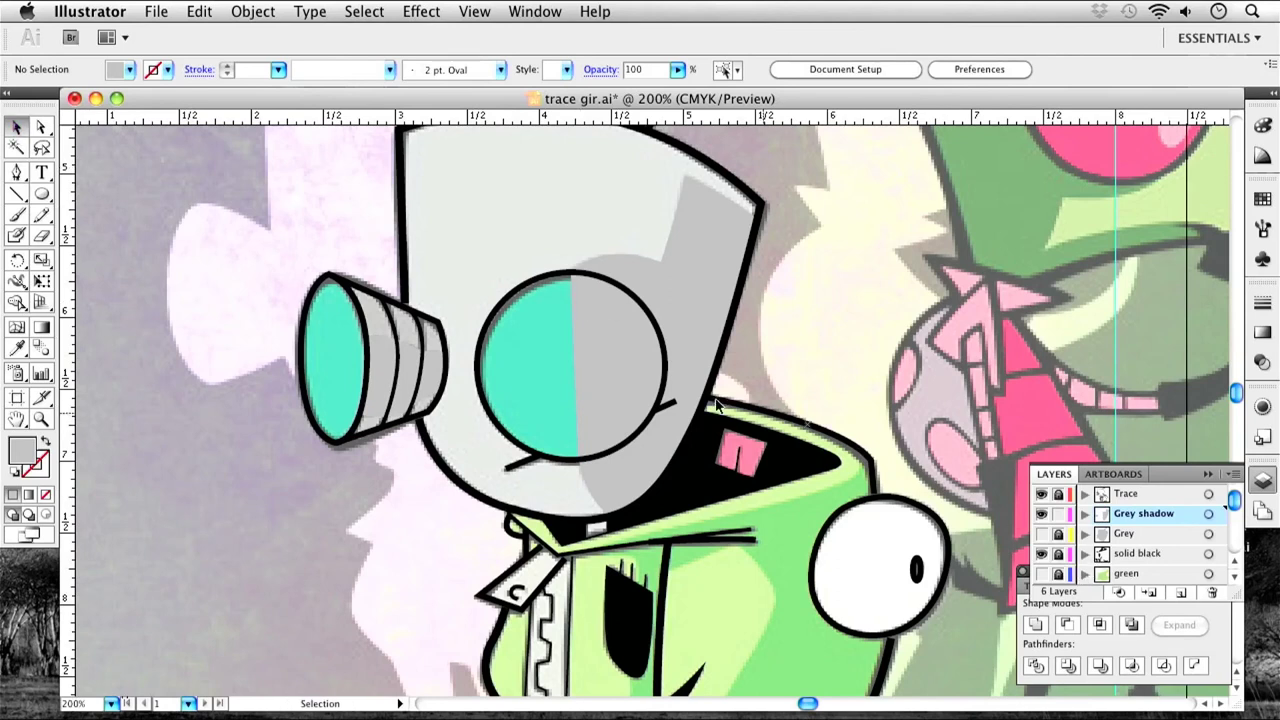
click(652, 323)
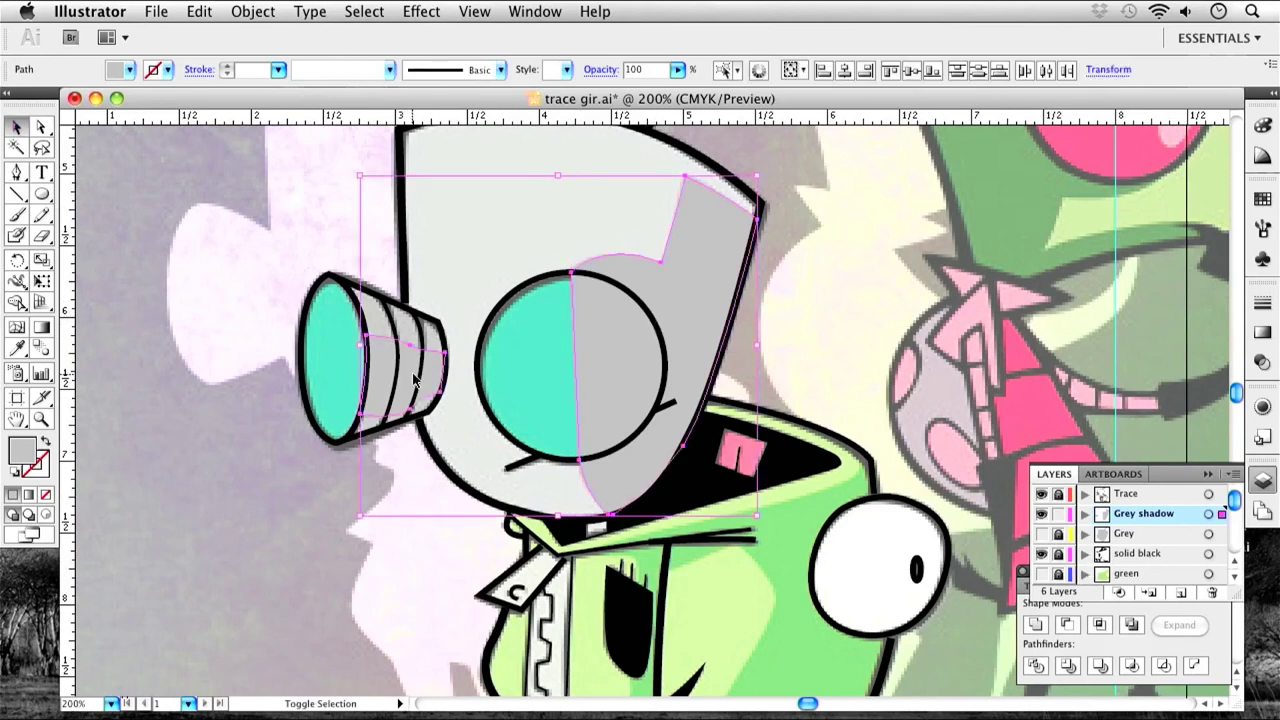
click(1041, 534)
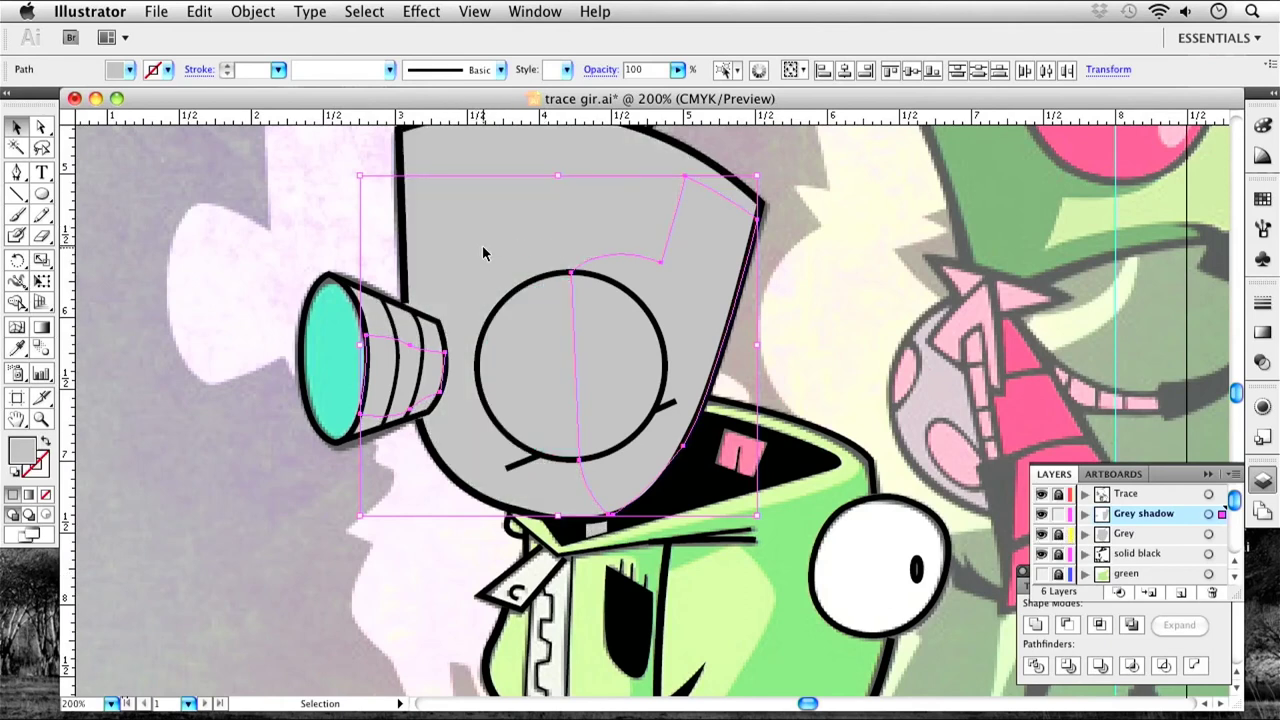
Try cream and green artwork colors on the selected shadow shapes with the Eyedropper, then sample the head's grey.
key(i)
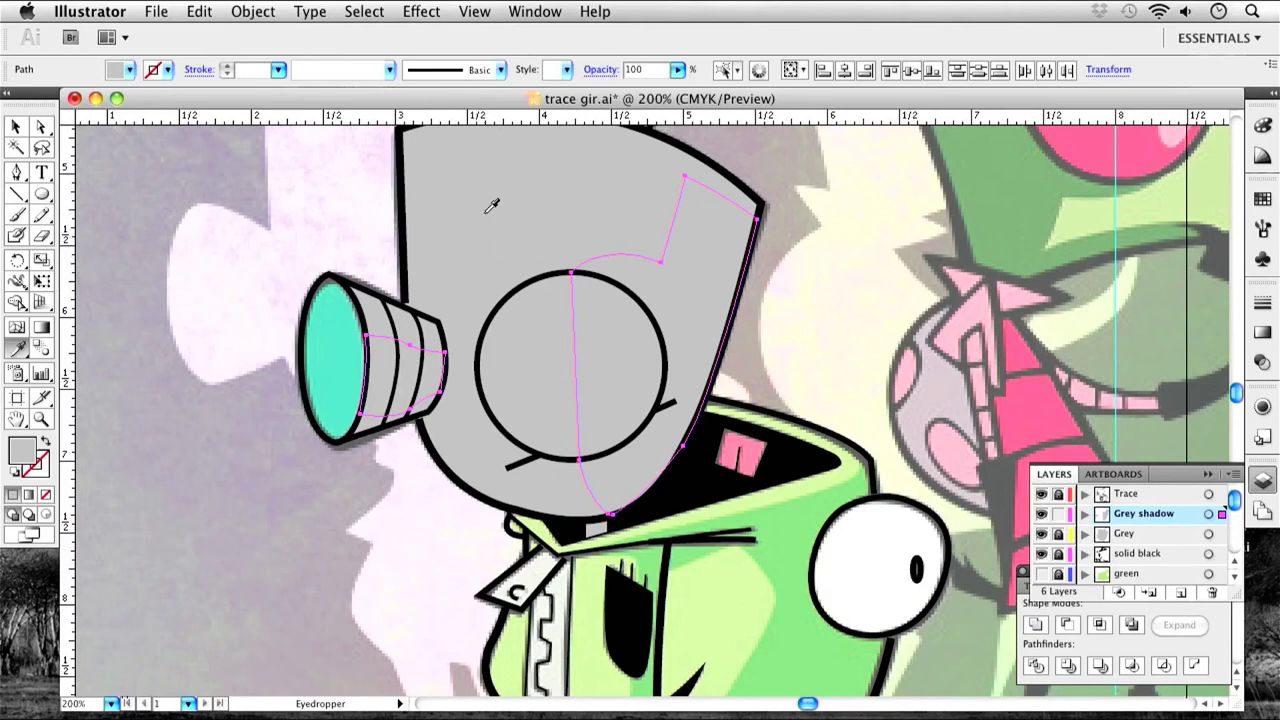
click(800, 540)
click(847, 313)
click(847, 311)
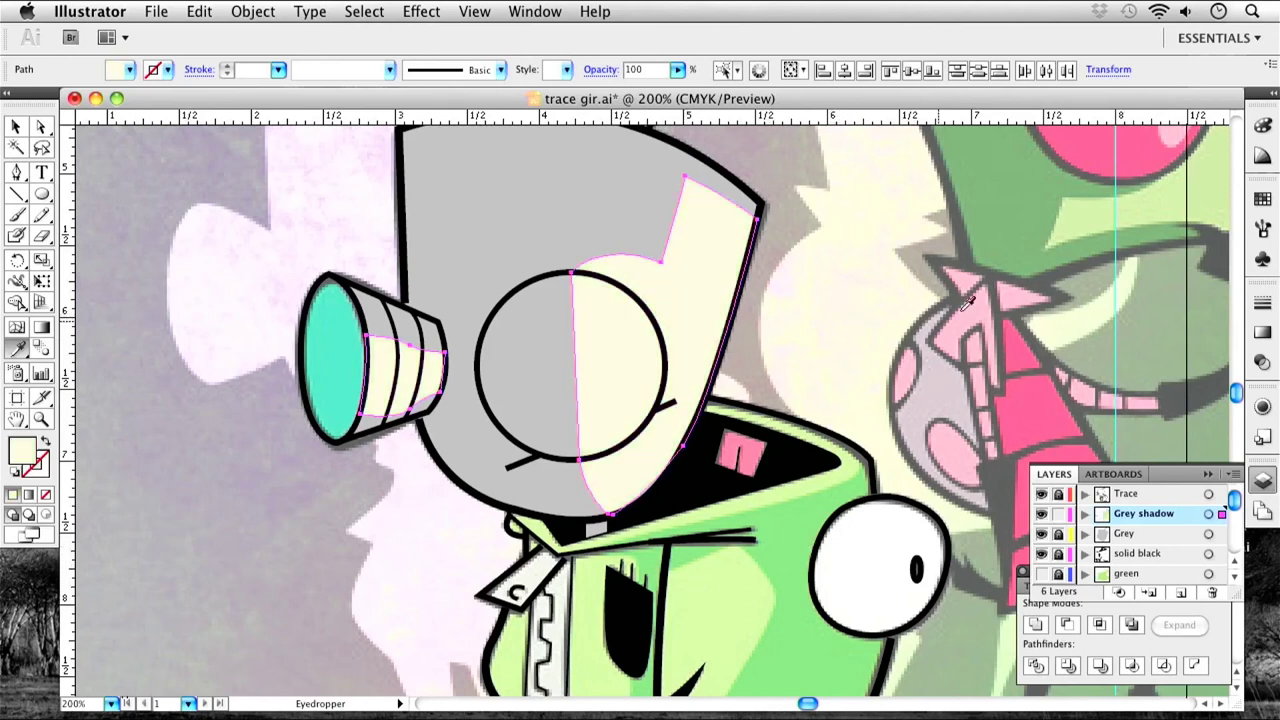
click(1004, 251)
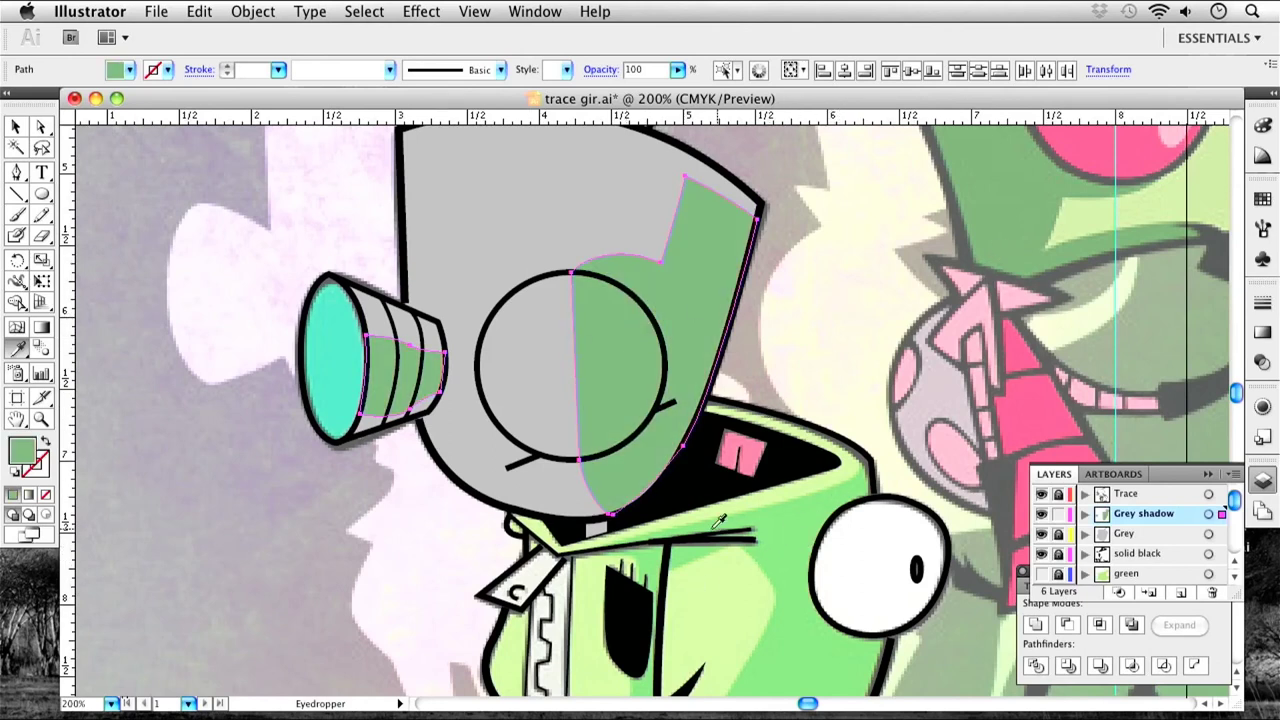
click(502, 224)
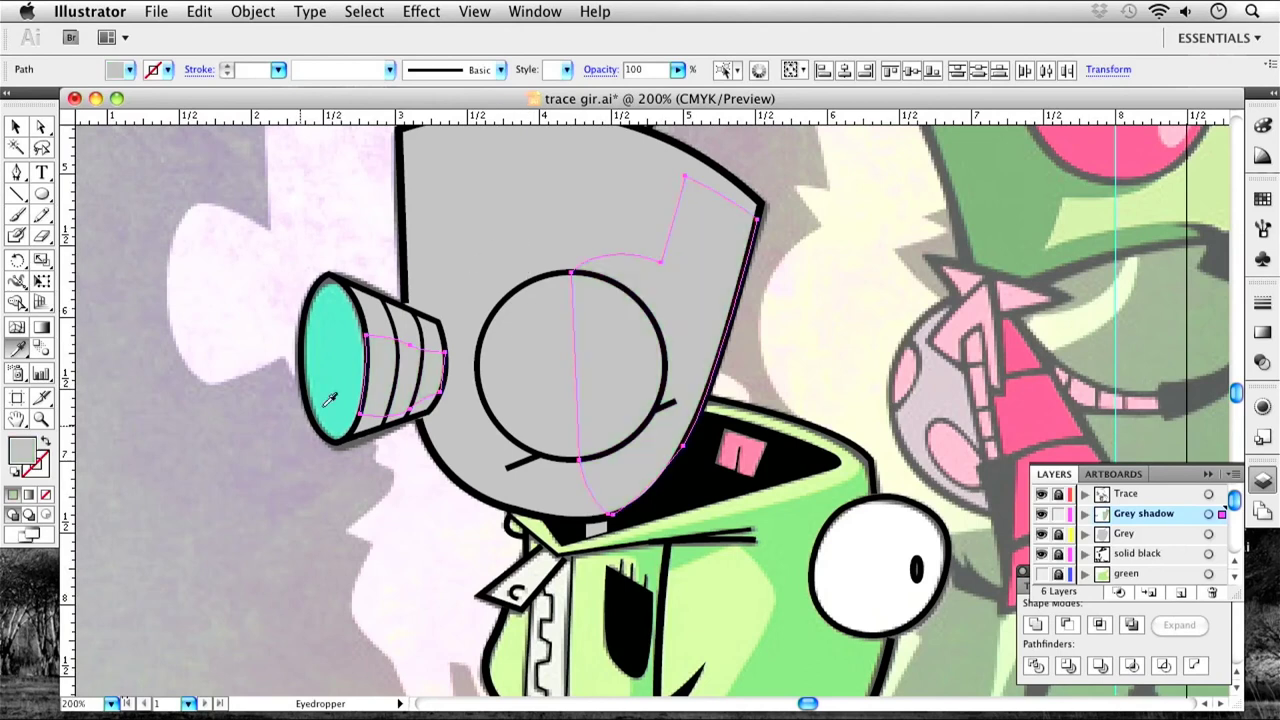
Darken the fill of both shadow shapes to grey 969696 and deselect them.
double_click(22, 453)
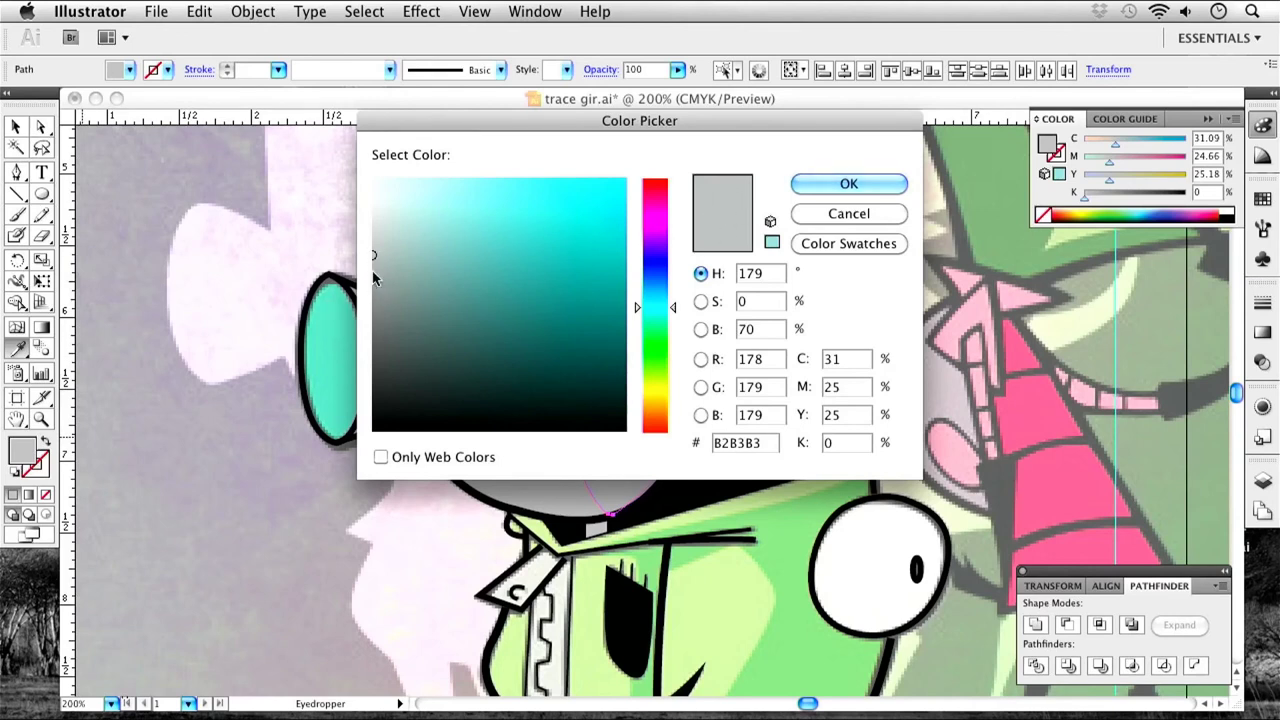
drag(375, 253, 358, 282)
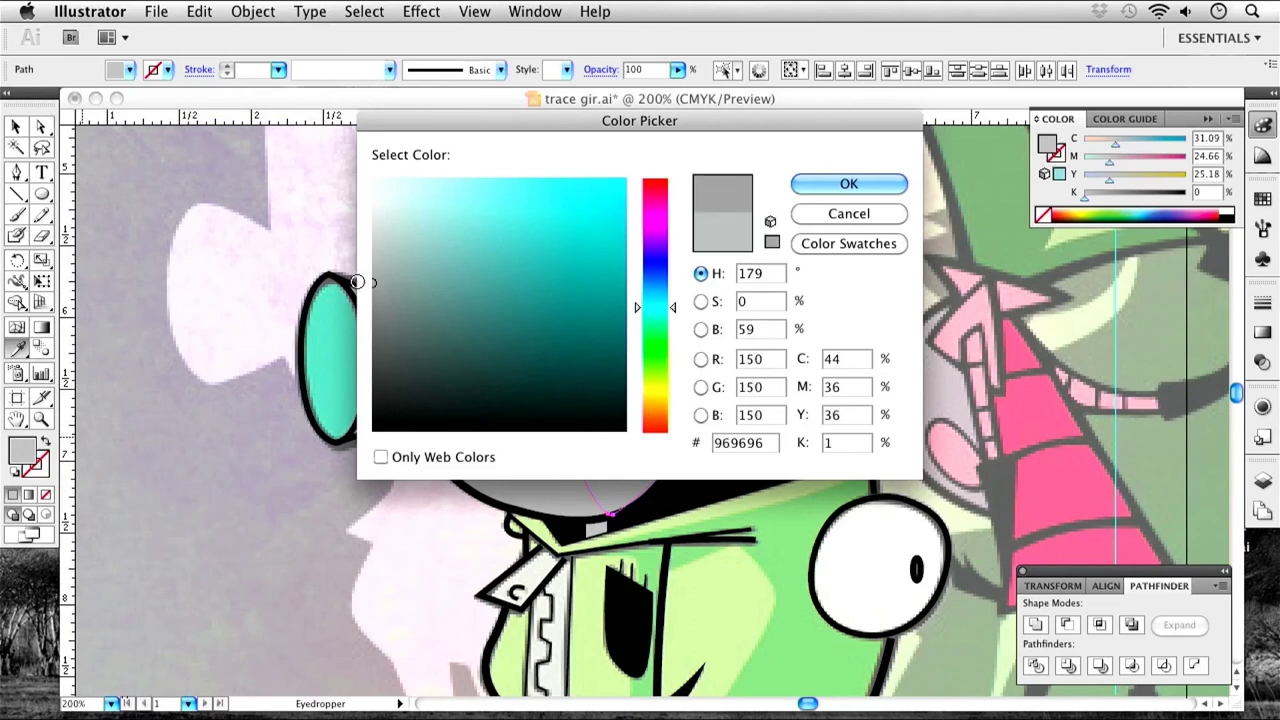
click(812, 186)
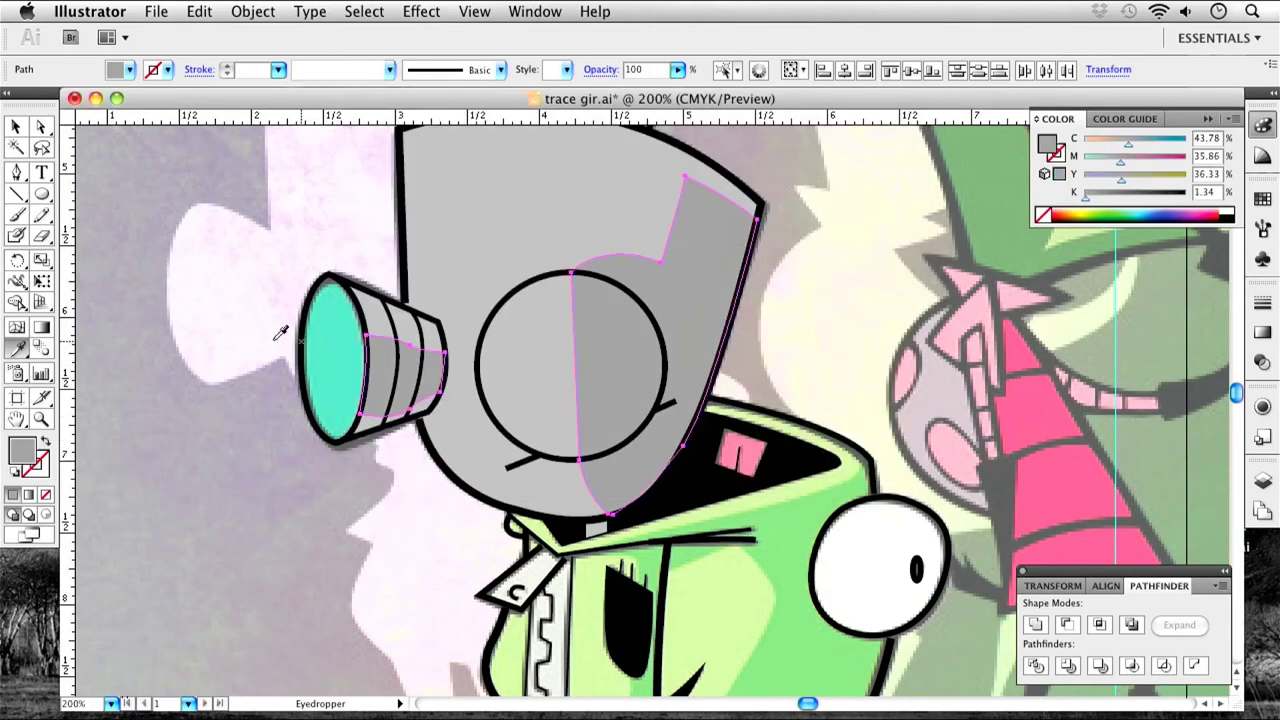
click(18, 127)
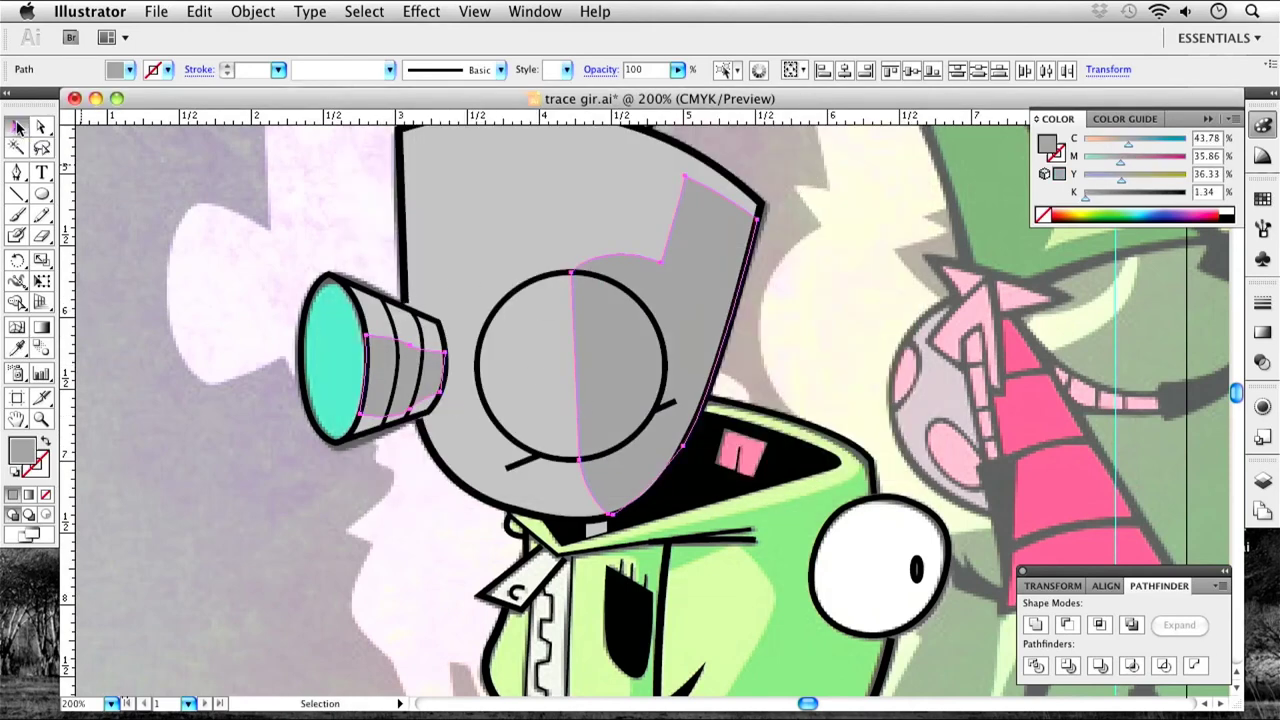
click(234, 229)
Add a layer named Blue detail directly above the Grey shadow layer.
drag(676, 512, 752, 456)
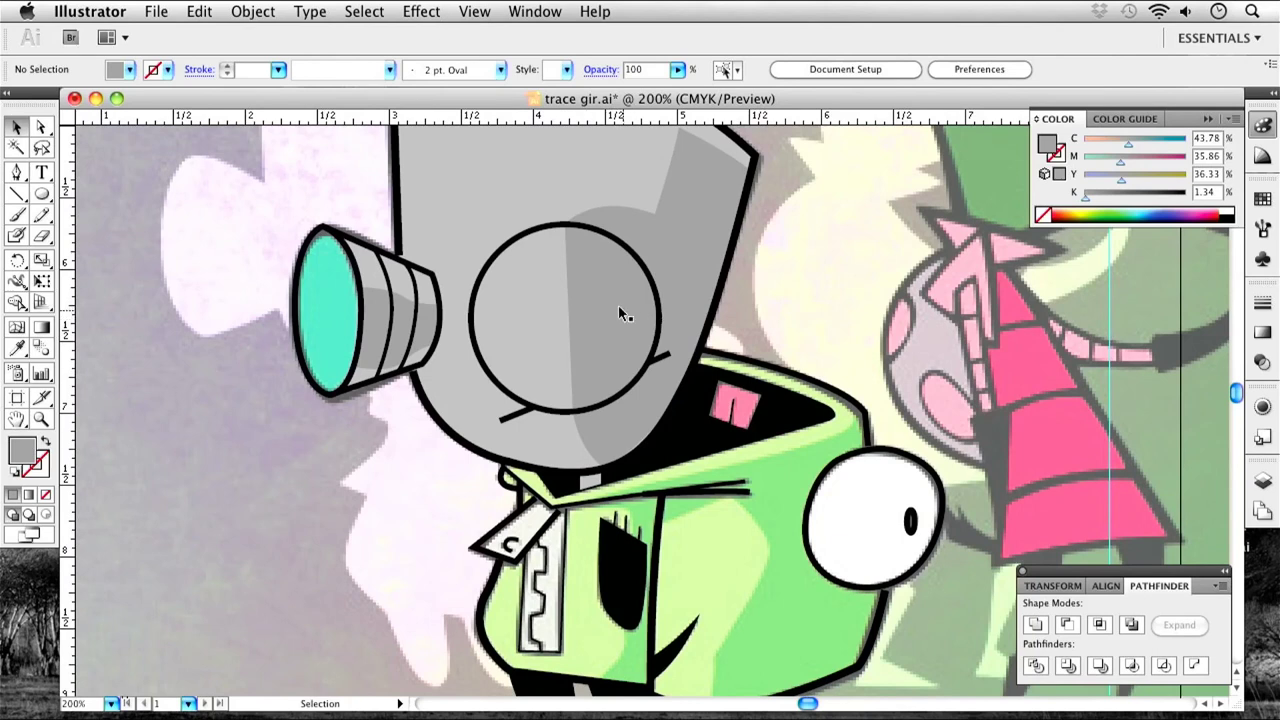
drag(588, 240, 592, 300)
drag(591, 212, 632, 271)
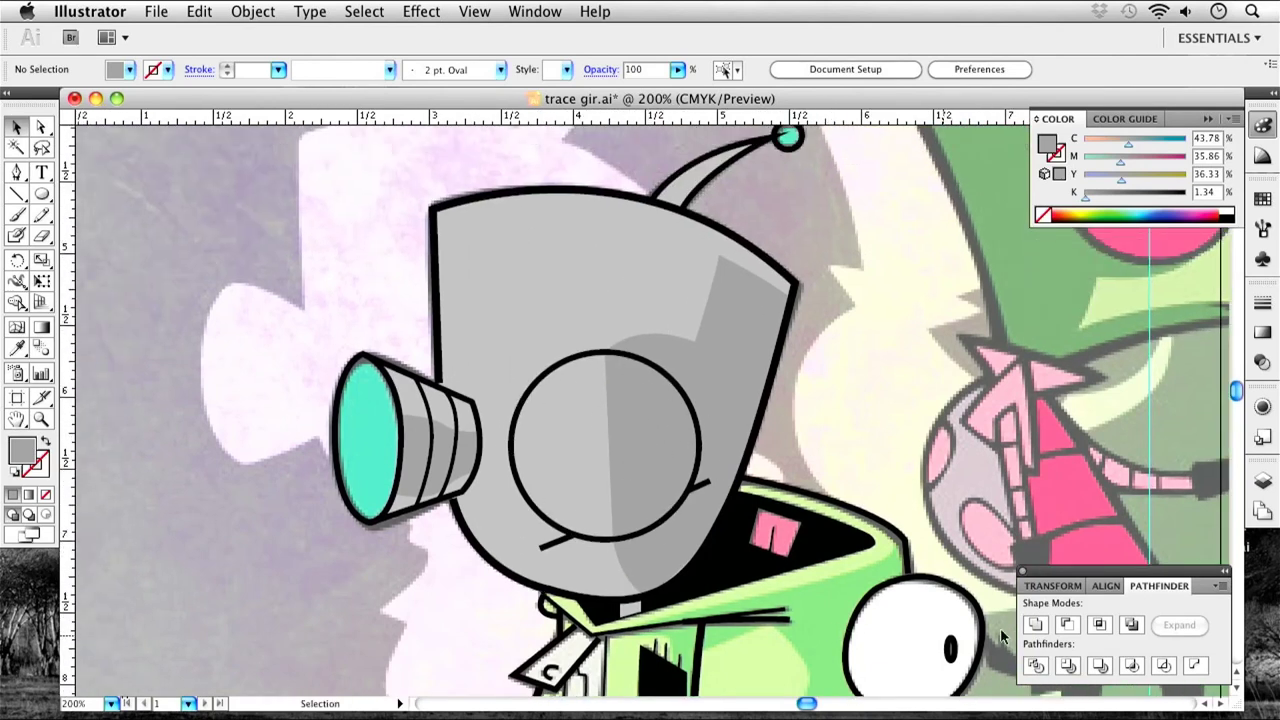
click(1262, 481)
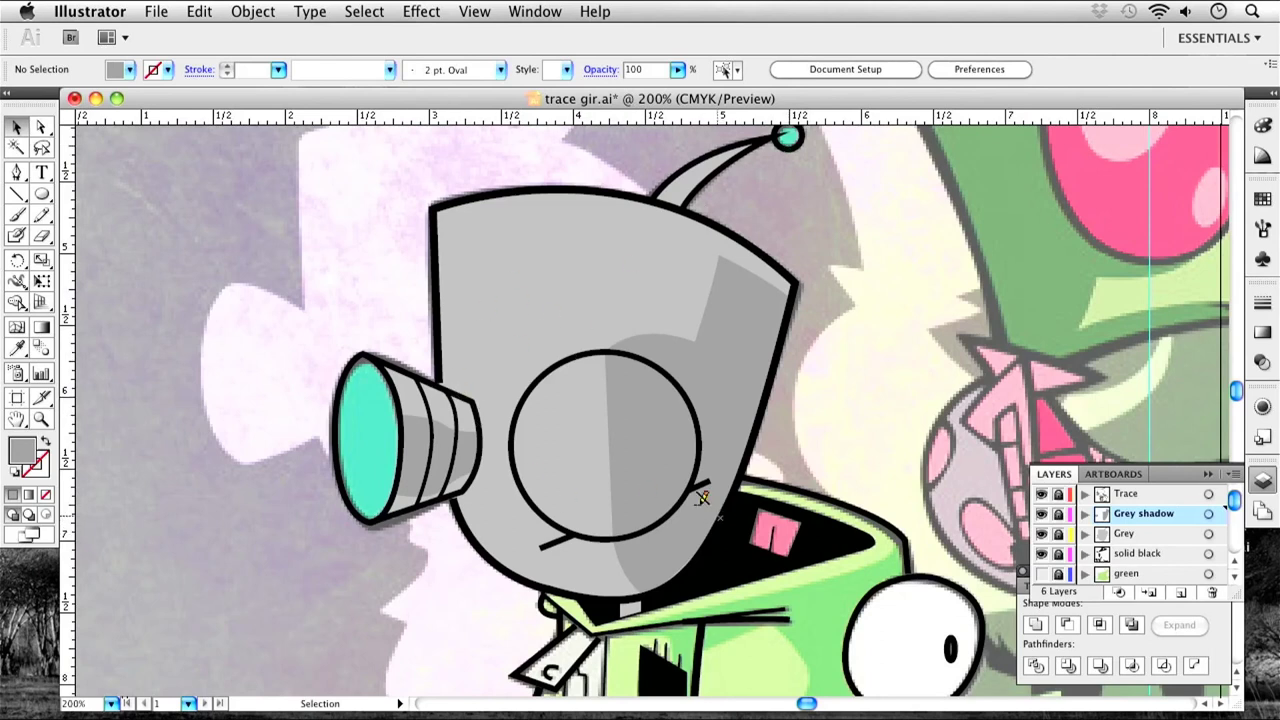
click(1181, 594)
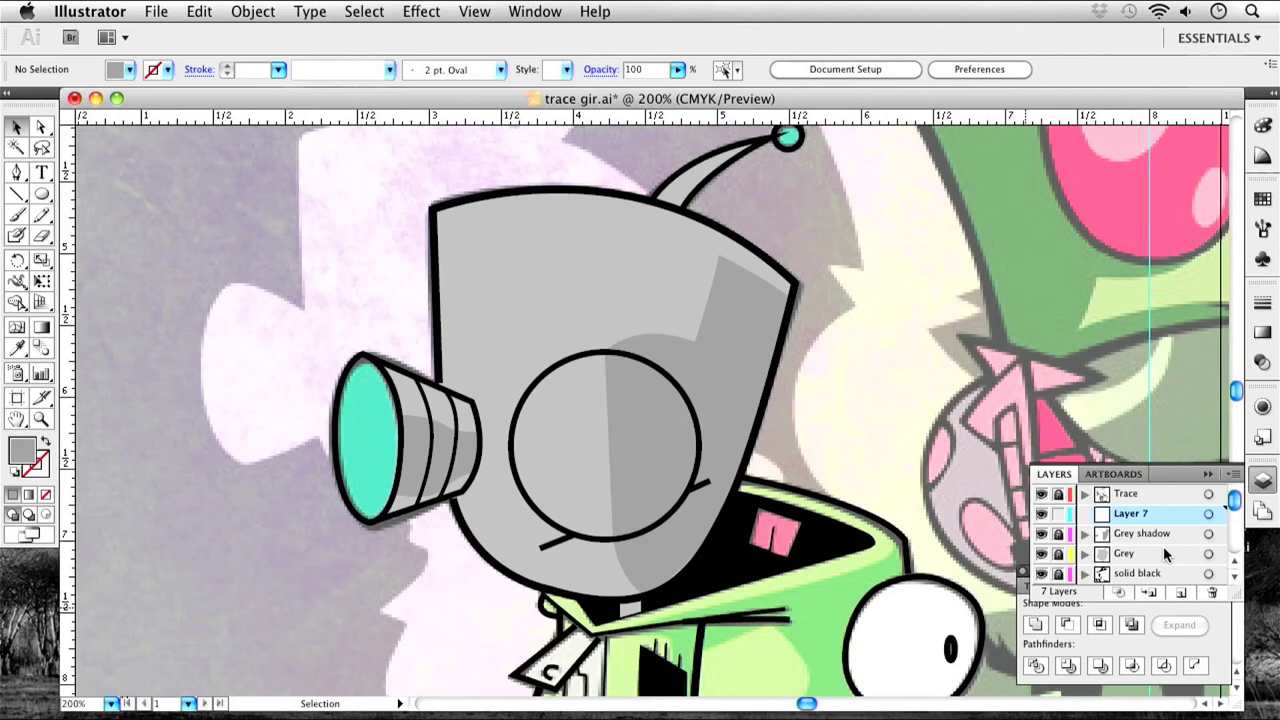
double_click(1128, 514)
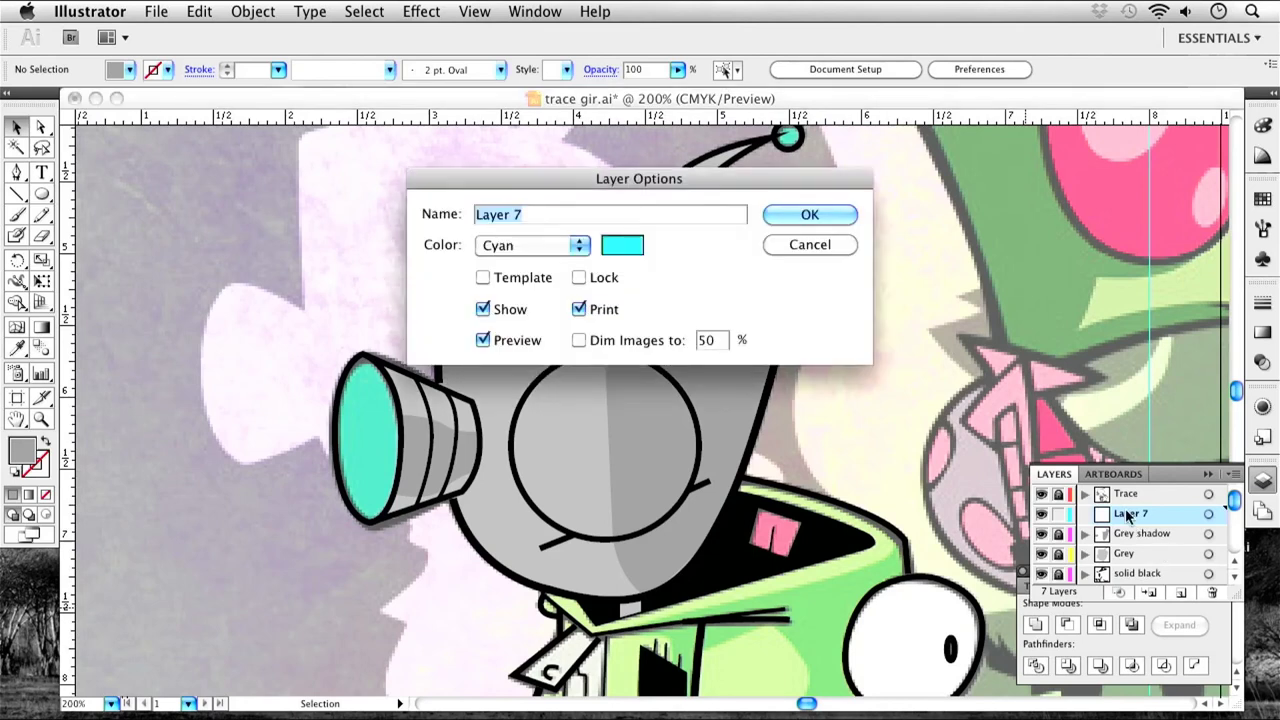
text(Blue detail)
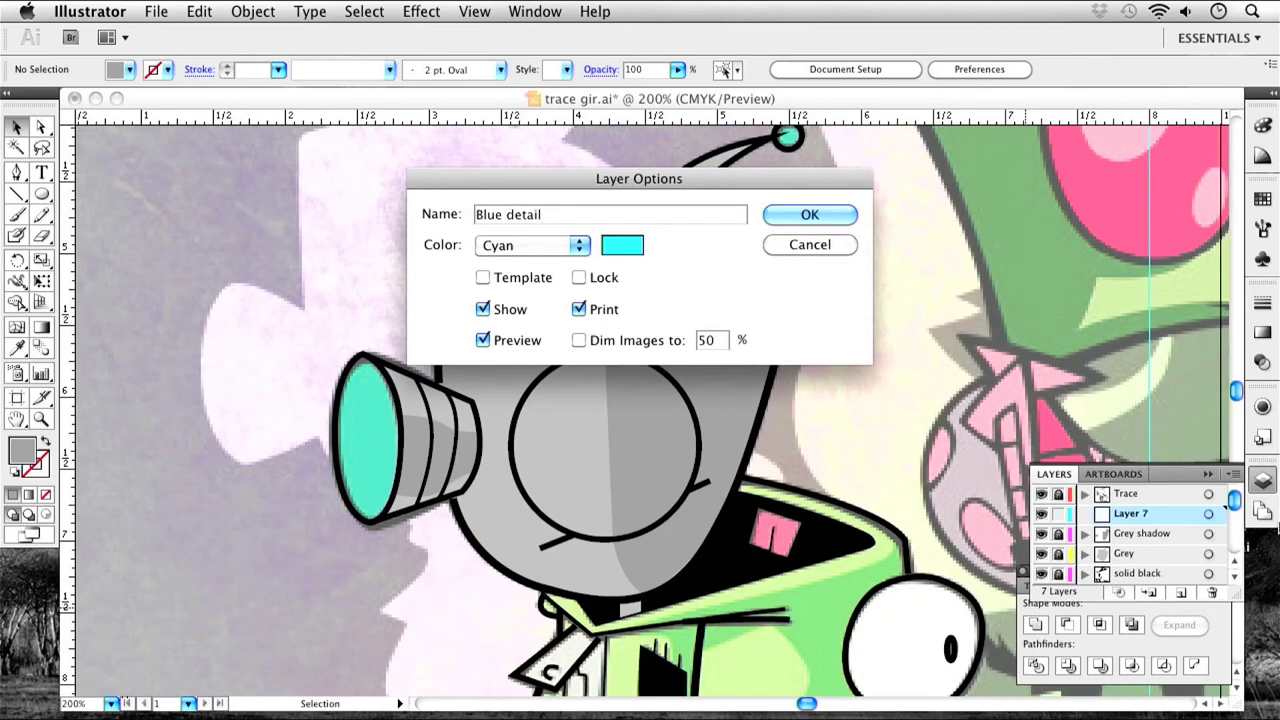
click(809, 215)
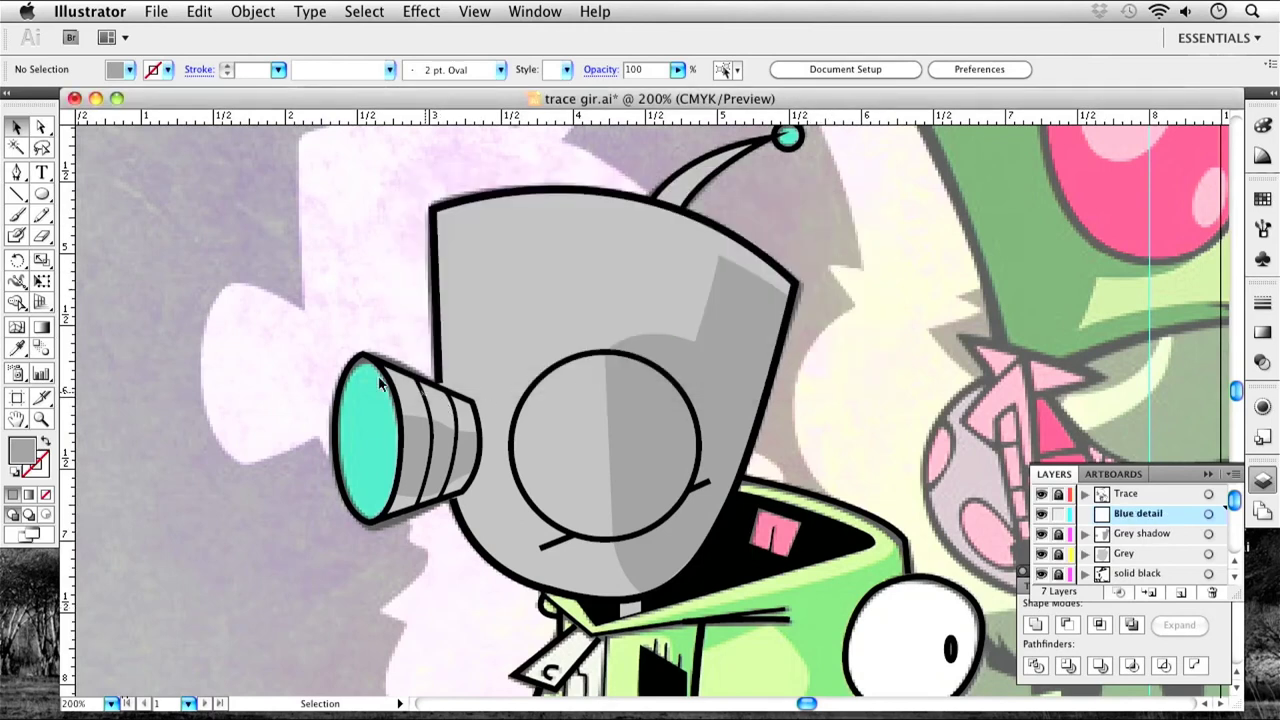
Draw a circle over the large round eye on the face and align it with the black eye outline.
click(40, 194)
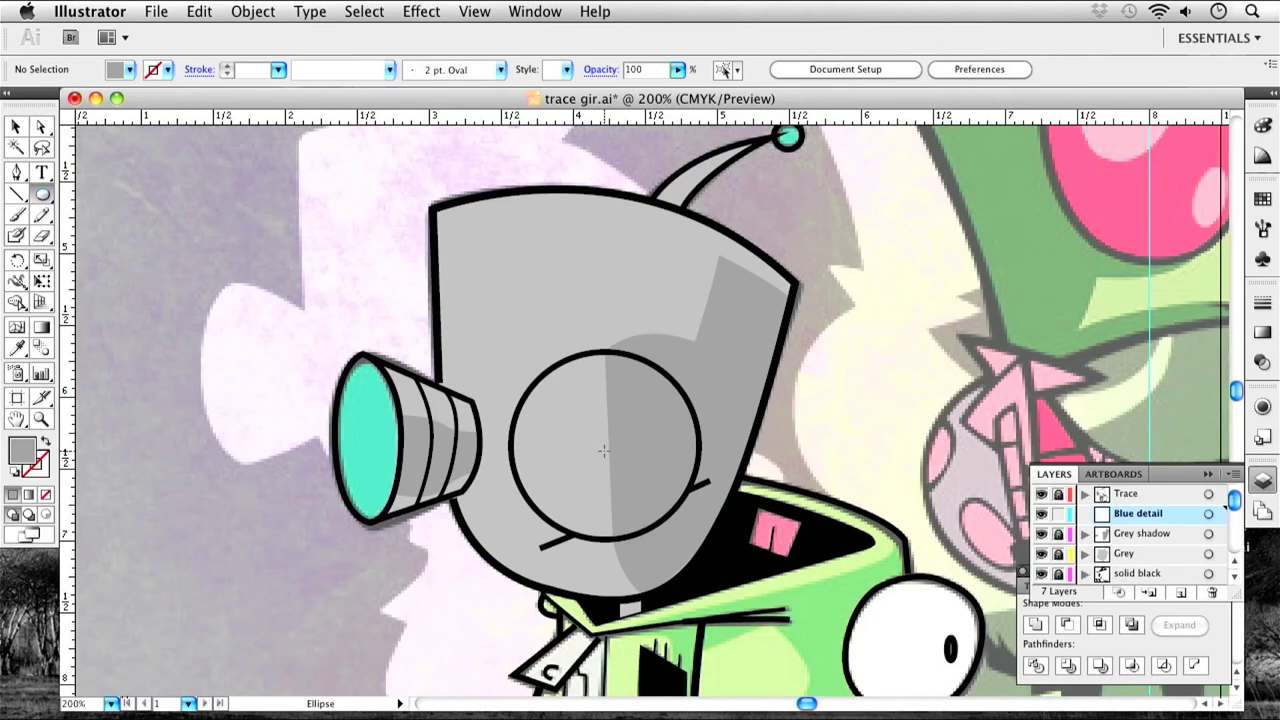
drag(603, 451, 622, 545)
key(v)
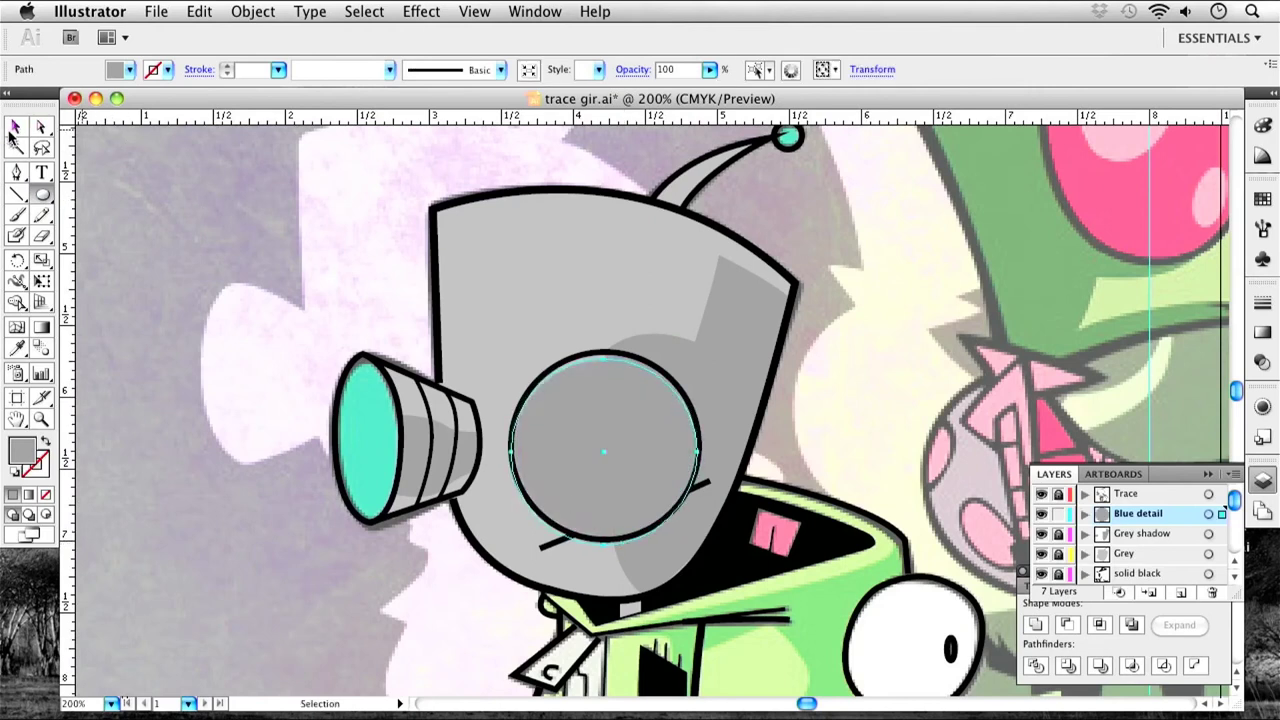
drag(583, 446, 583, 438)
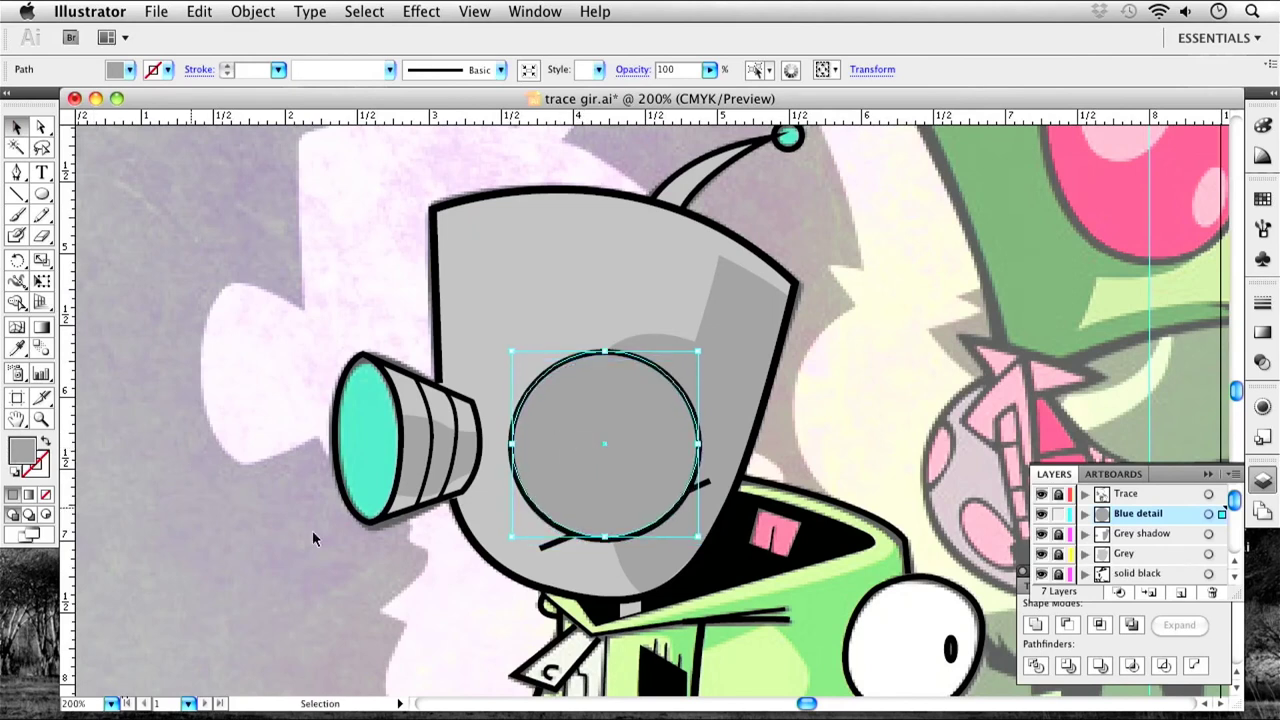
Fill the eye circle with turquoise (C 63.69, M 0, Y 28.87, K 0).
double_click(22, 450)
mouse_move(512, 258)
mouse_down()
mouse_move(512, 243)
mouse_move(566, 219)
mouse_move(545, 242)
mouse_move(546, 229)
mouse_up()
click(847, 182)
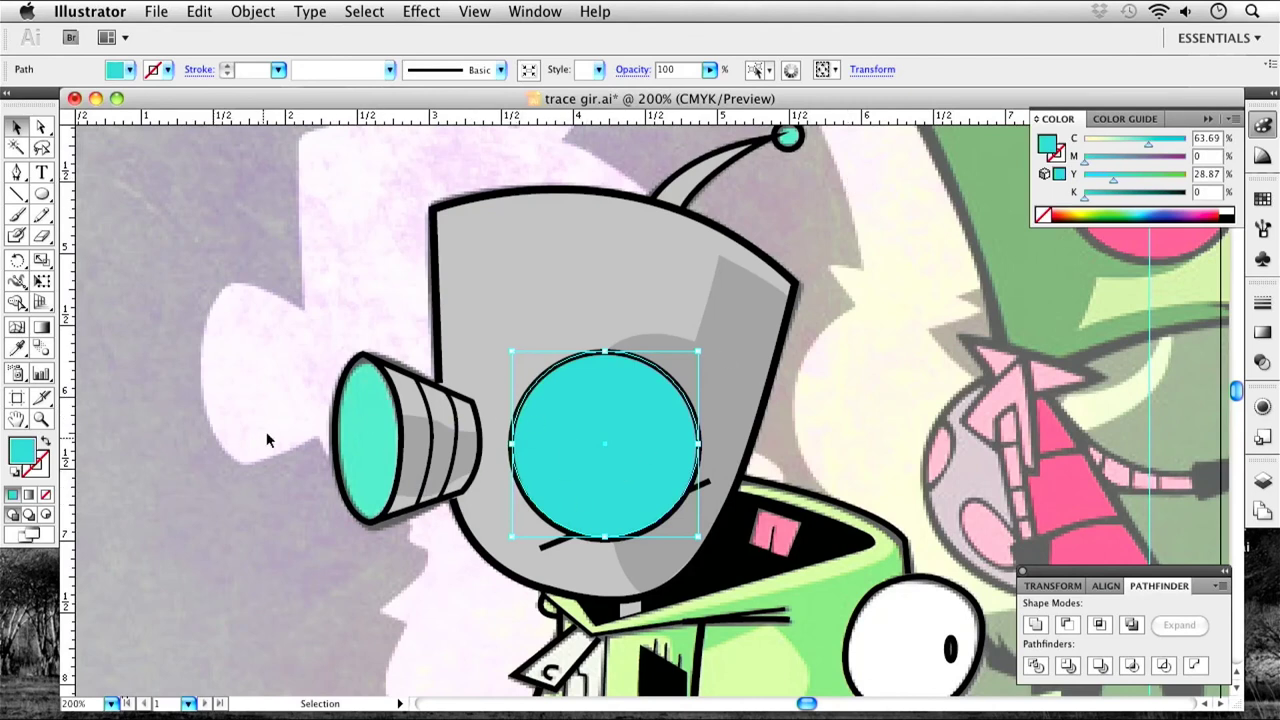
Trace the oval lens of the protruding eye barrel with the Pen tool as a closed turquoise shape and deselect it.
click(16, 172)
key(super+shift+a)
click(363, 355)
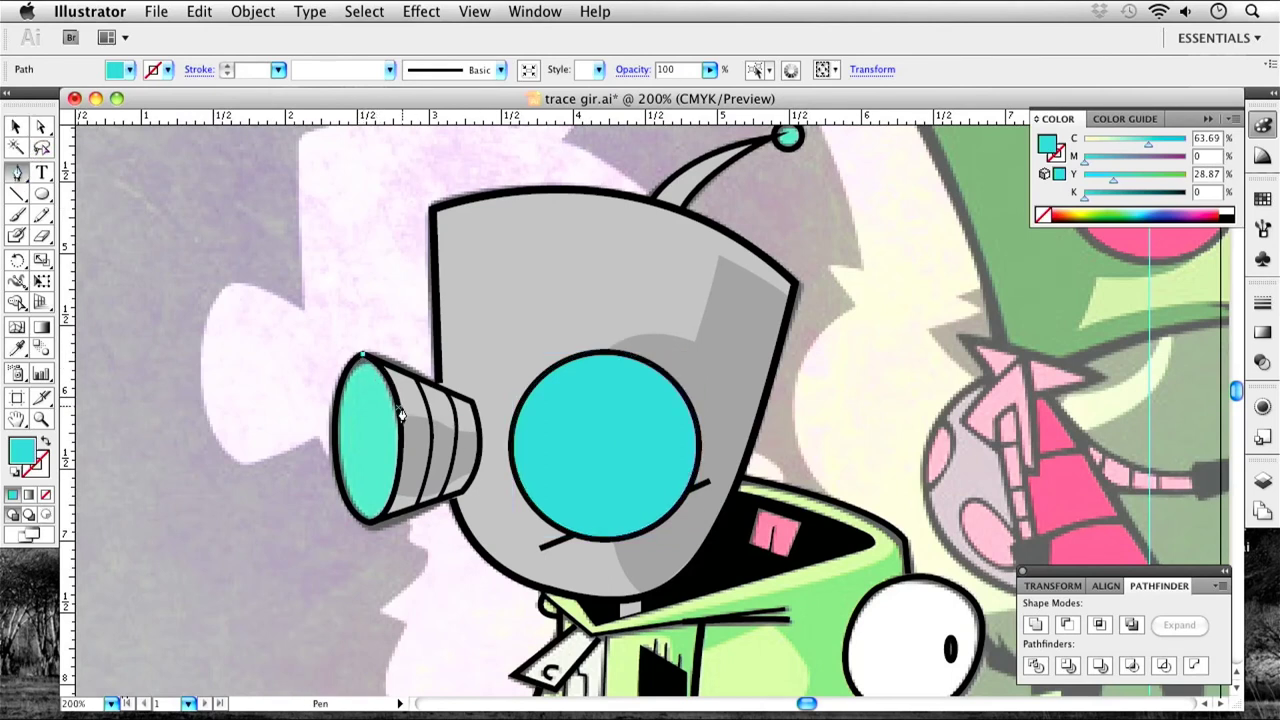
click(397, 516)
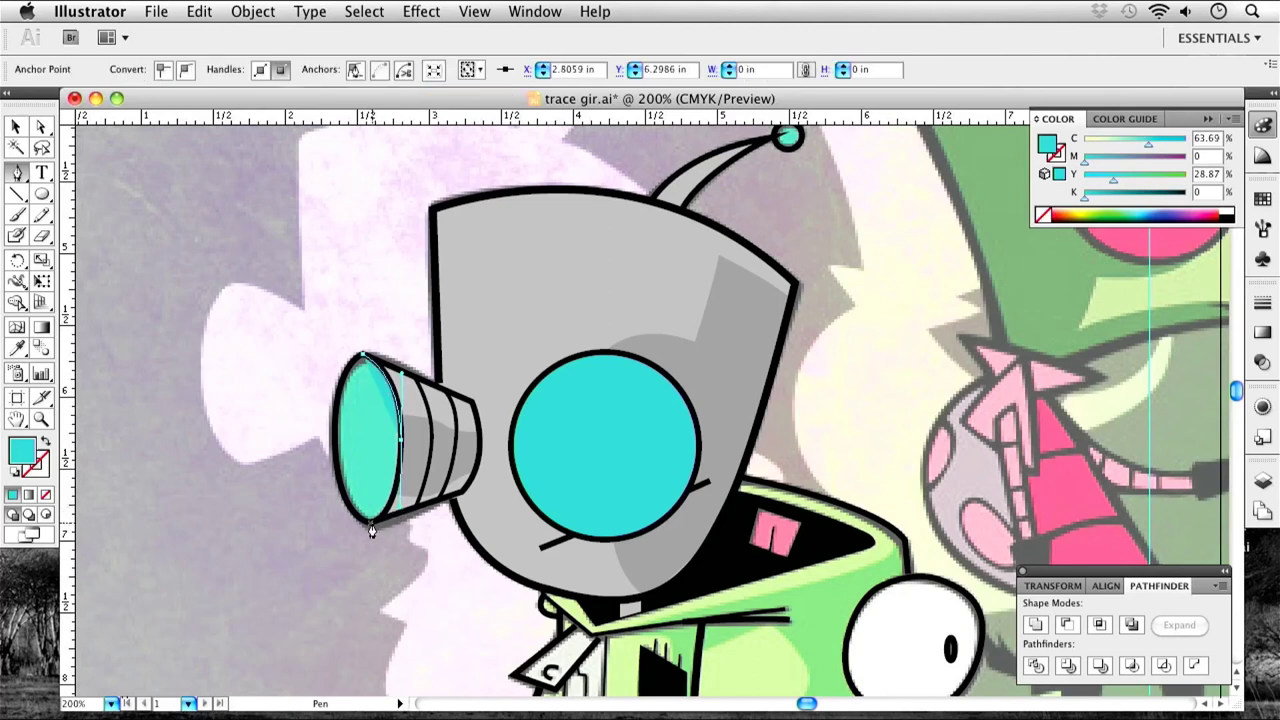
click(372, 523)
drag(335, 440, 335, 366)
click(363, 357)
super+click(503, 323)
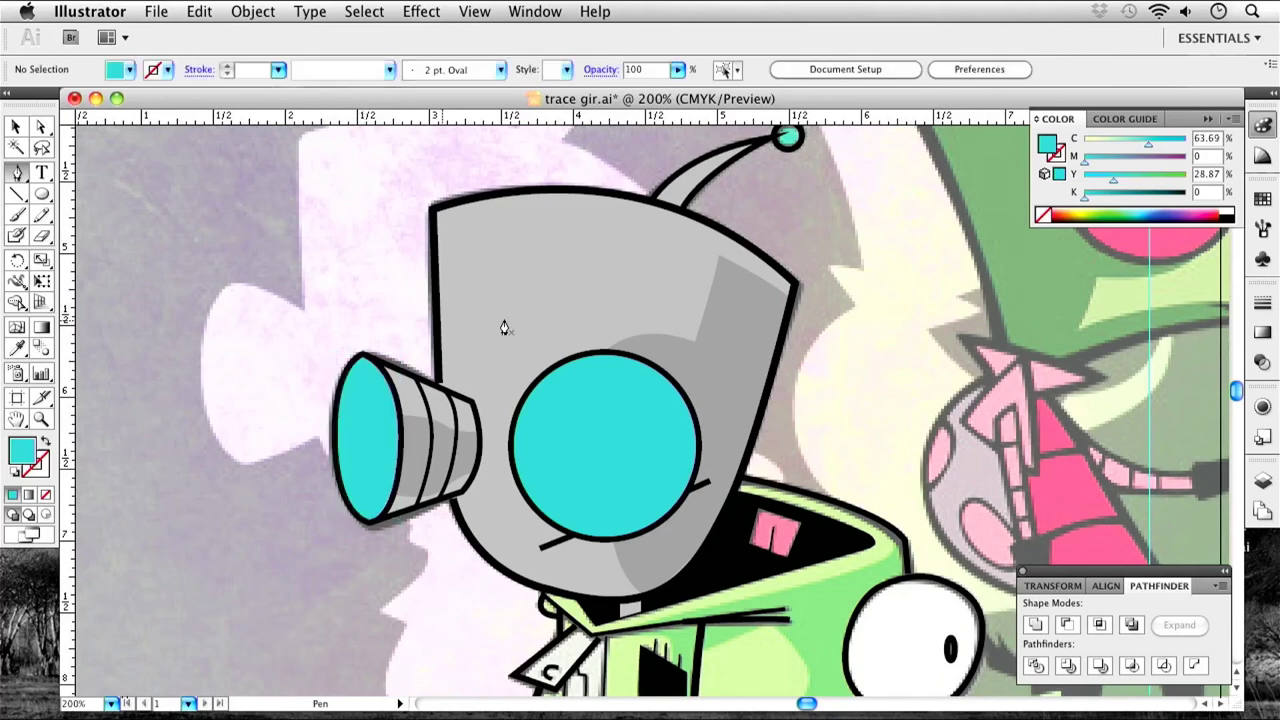
Draw a small turquoise circle over the ball at the tip of the antenna.
scroll(443, 423, up, 5)
scroll(443, 423, right, 3)
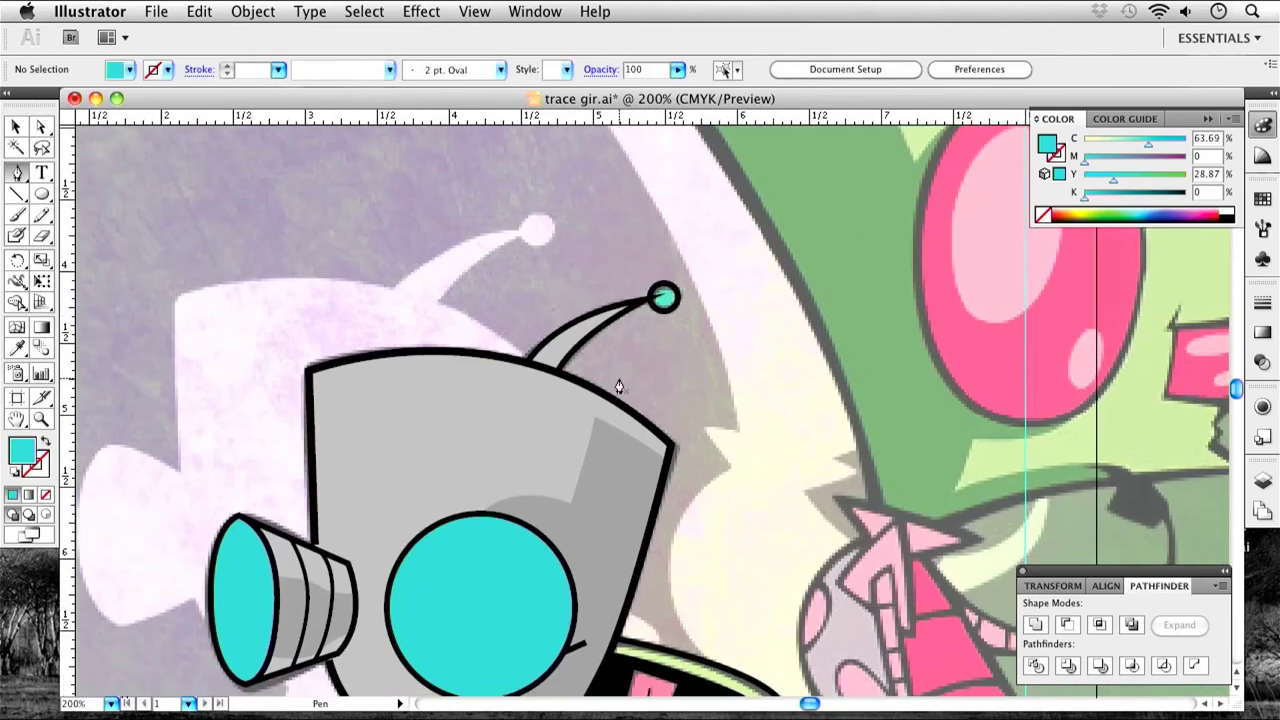
click(41, 194)
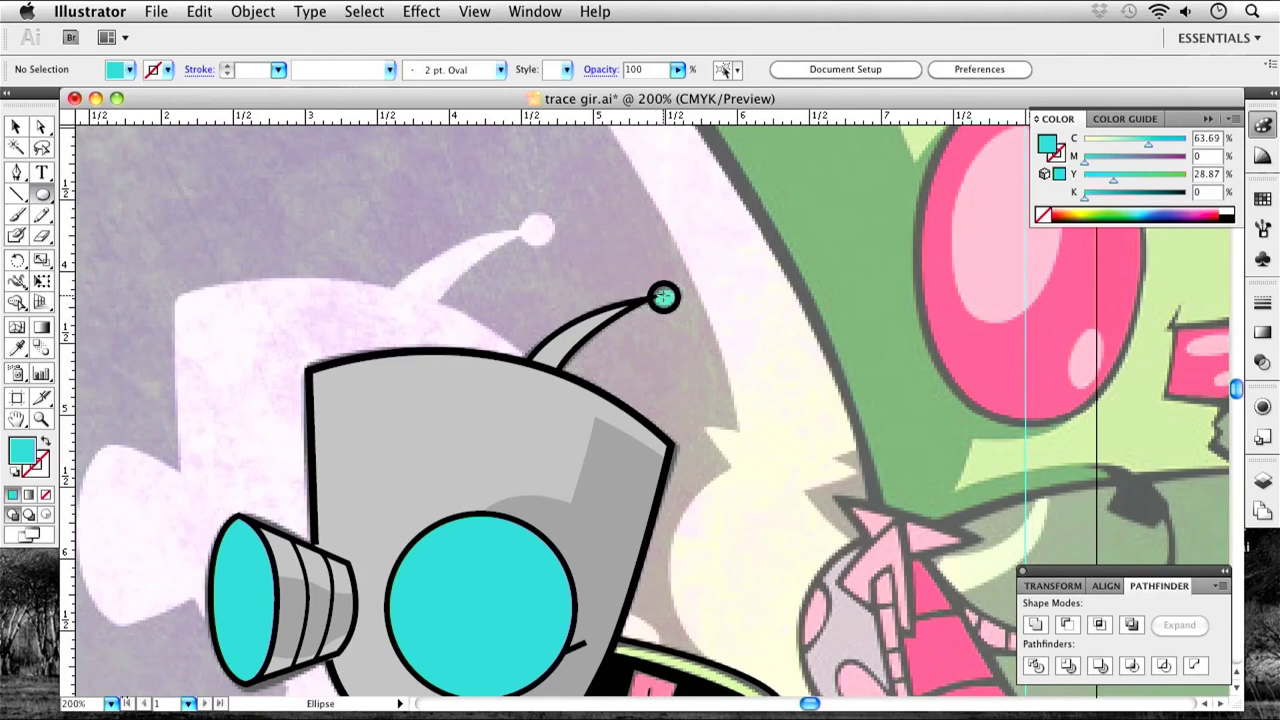
drag(664, 297, 677, 310)
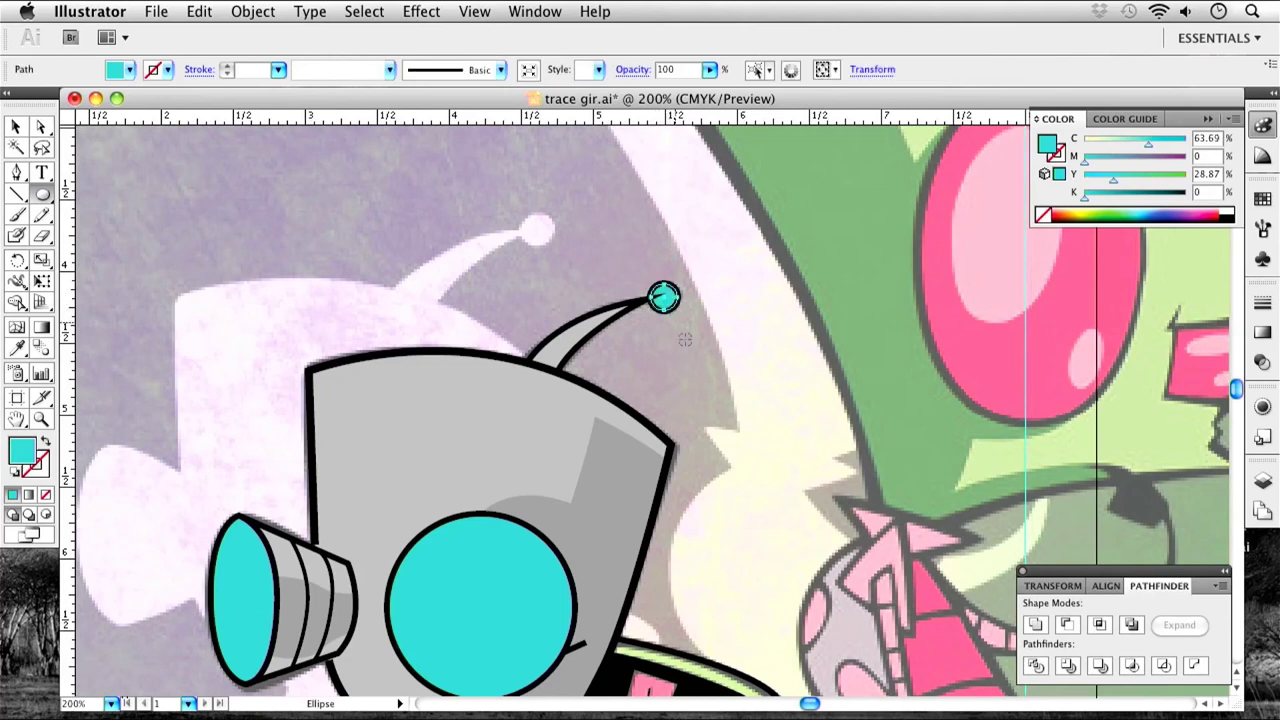
click(722, 412)
click(760, 275)
drag(743, 558, 644, 441)
Hide the Original Image layer, show the green layer beneath the artwork, and deselect the antenna circle.
scroll(644, 441, up, 5)
scroll(644, 441, left, 2)
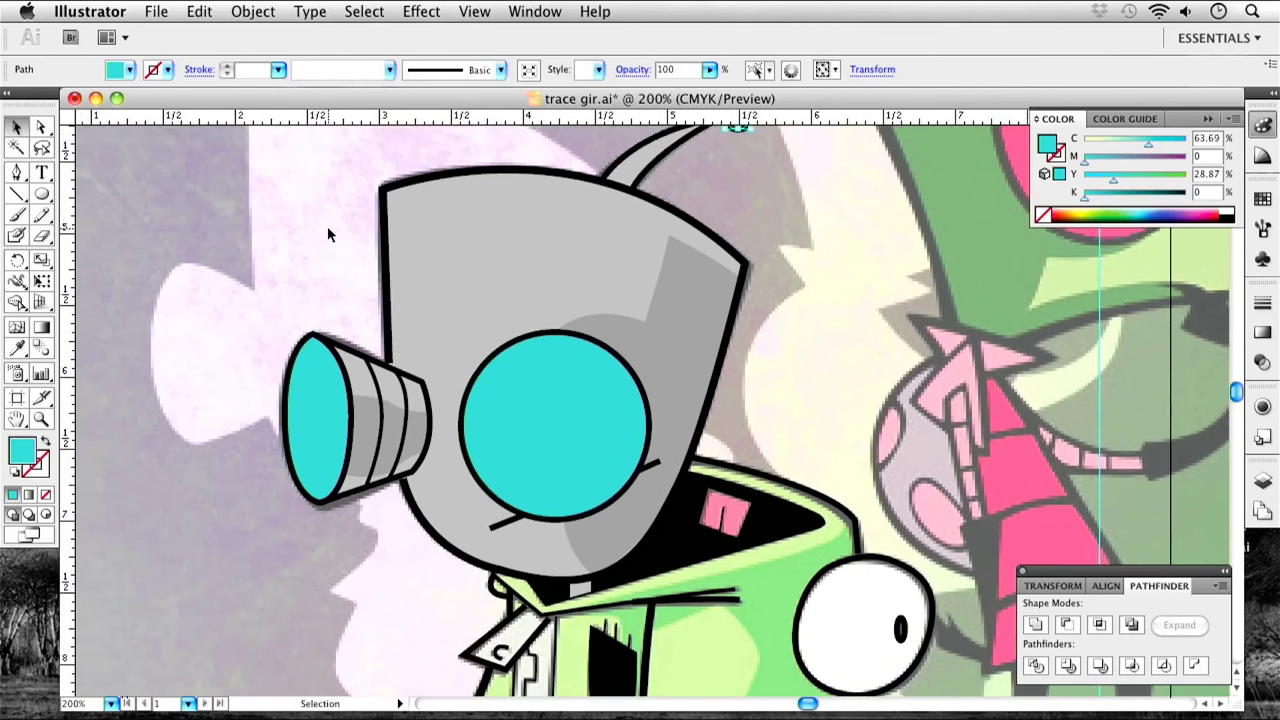
key(super+minus)
scroll(403, 214, right, 5)
scroll(403, 214, down, 3)
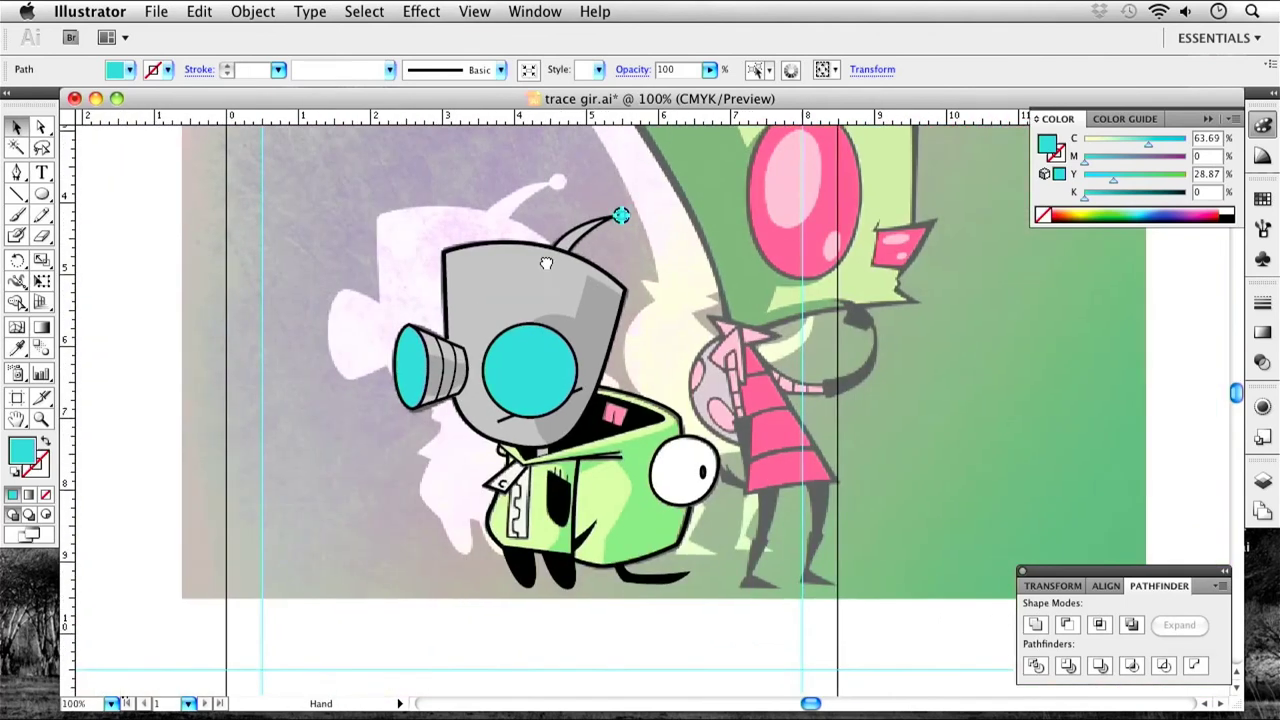
drag(587, 296, 626, 316)
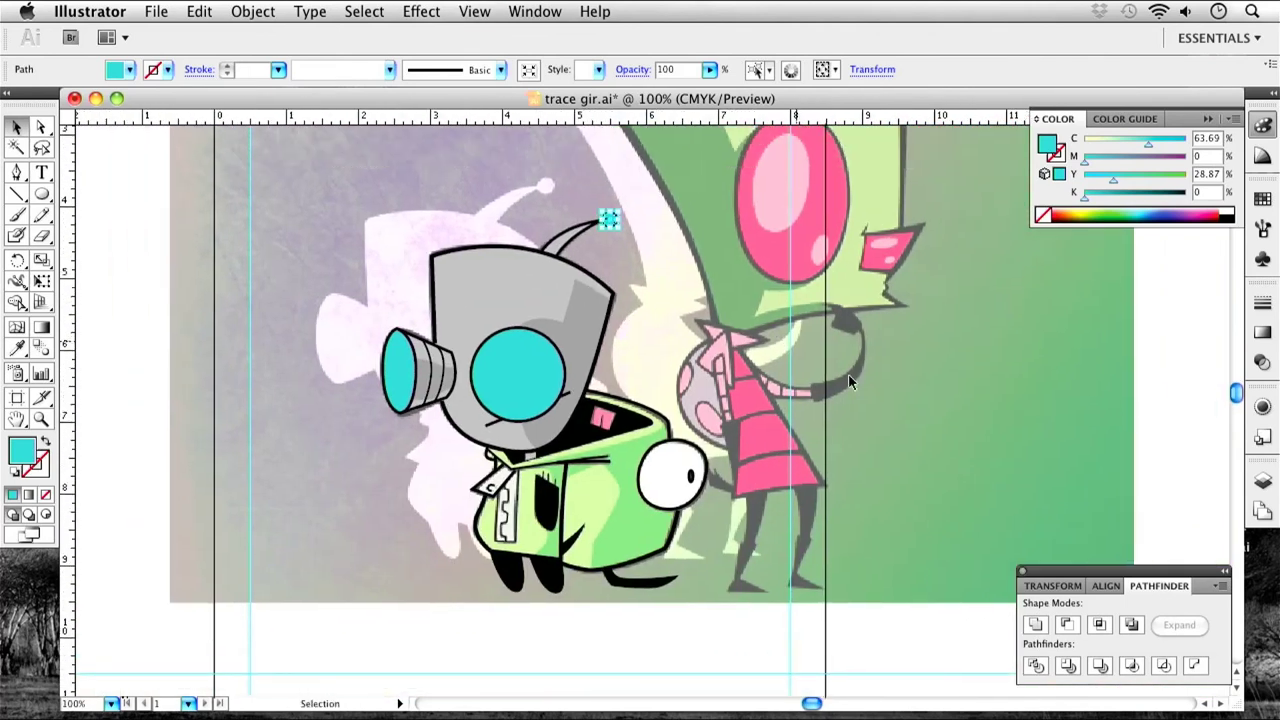
click(1262, 481)
click(1041, 574)
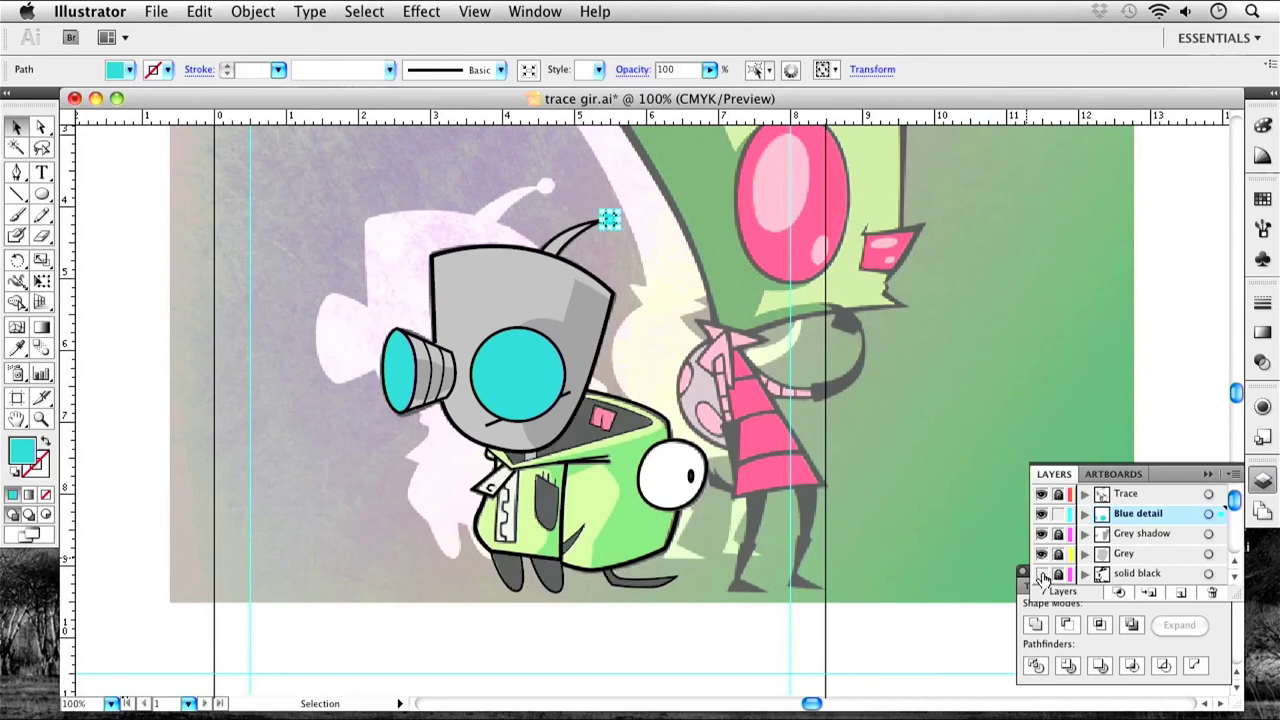
drag(1236, 500, 1238, 542)
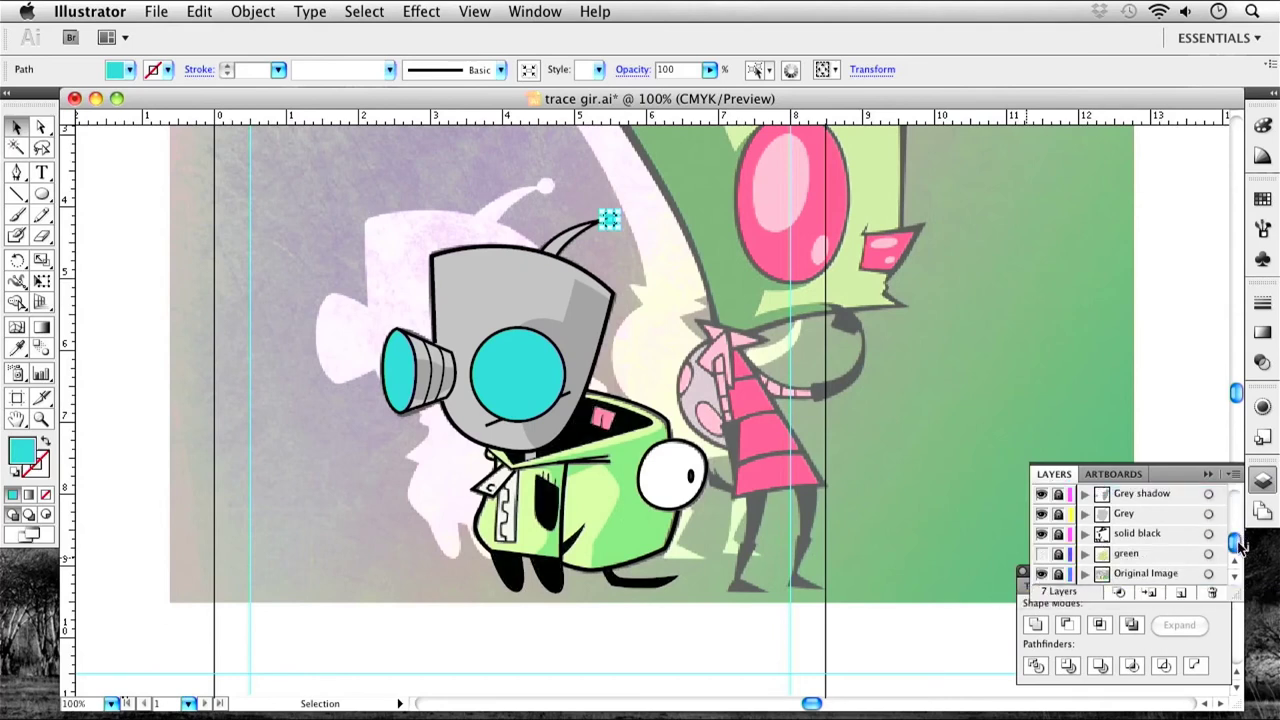
click(1041, 574)
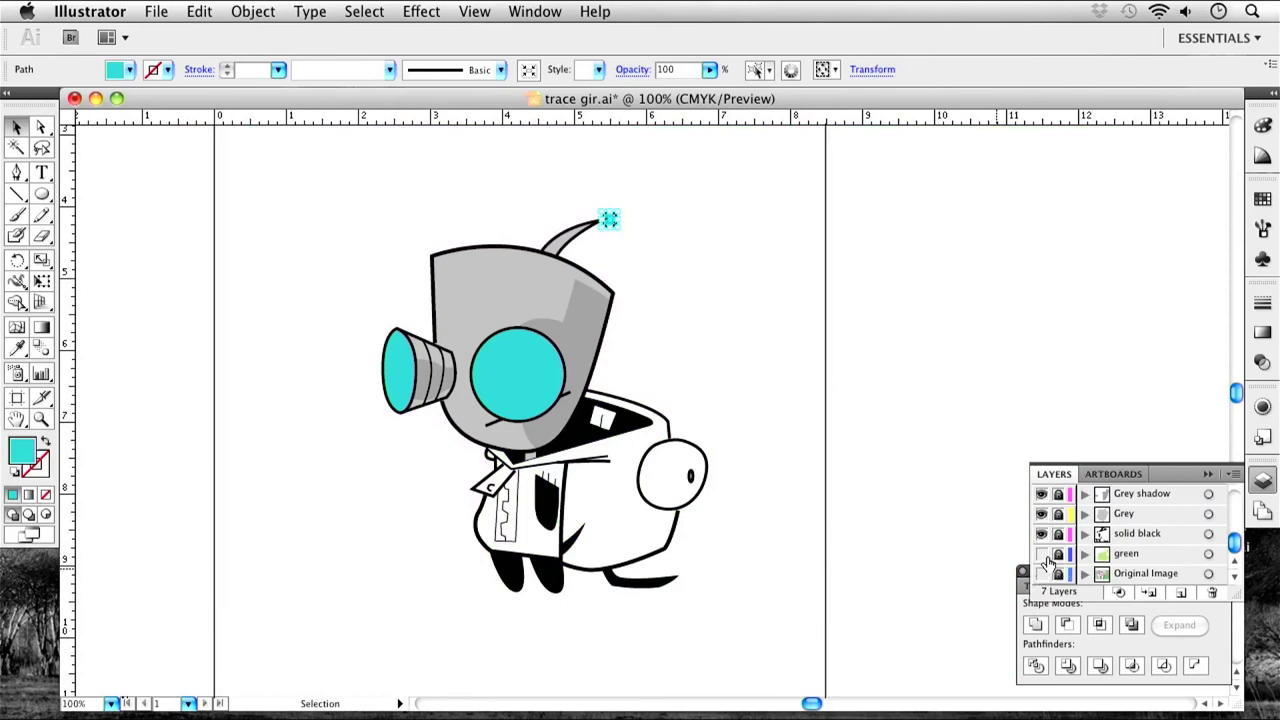
click(1041, 554)
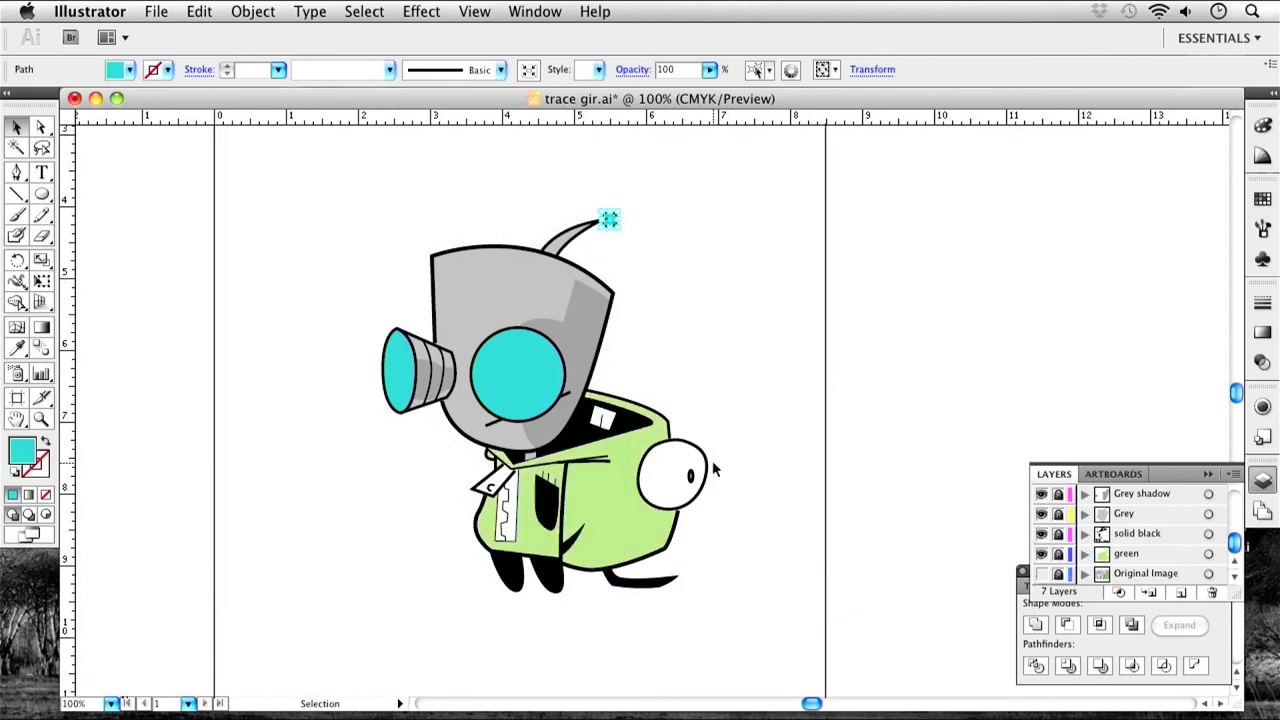
click(677, 240)
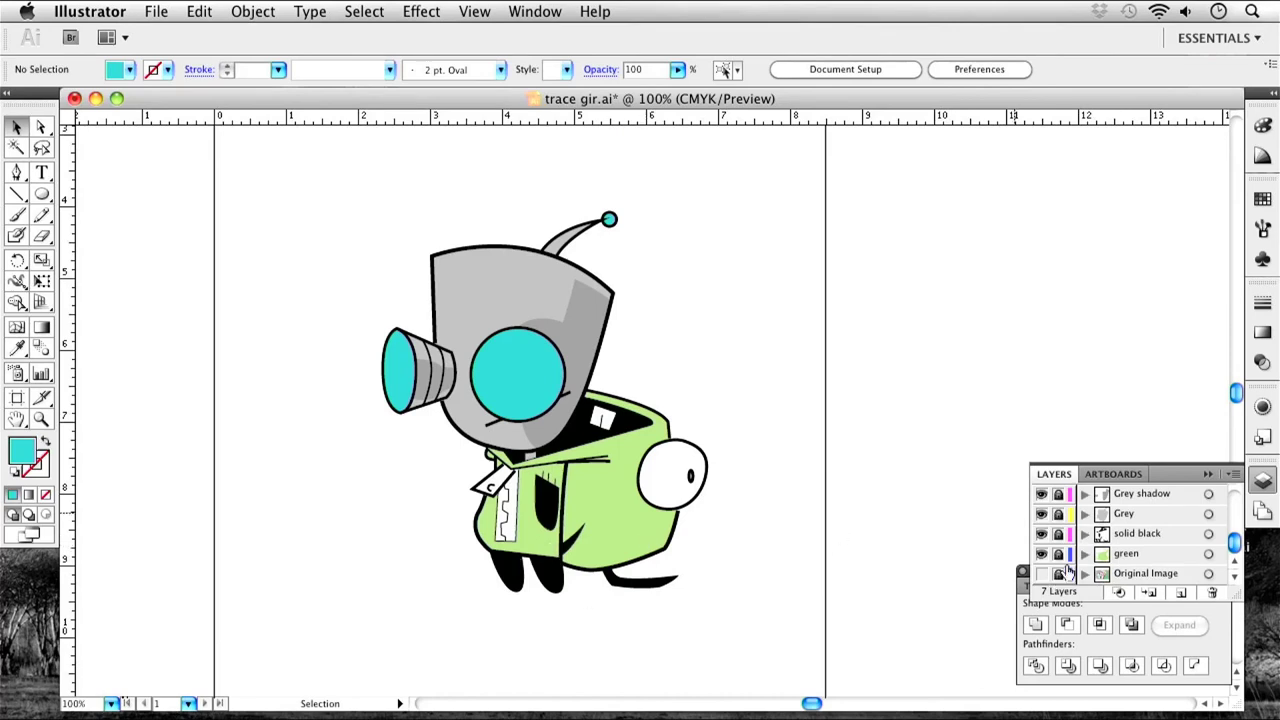
Add a layer named green shadow between the solid black and green layers.
click(1181, 592)
drag(1150, 495, 1143, 558)
scroll(1143, 540, down, 1)
double_click(1150, 553)
text(green shadow)
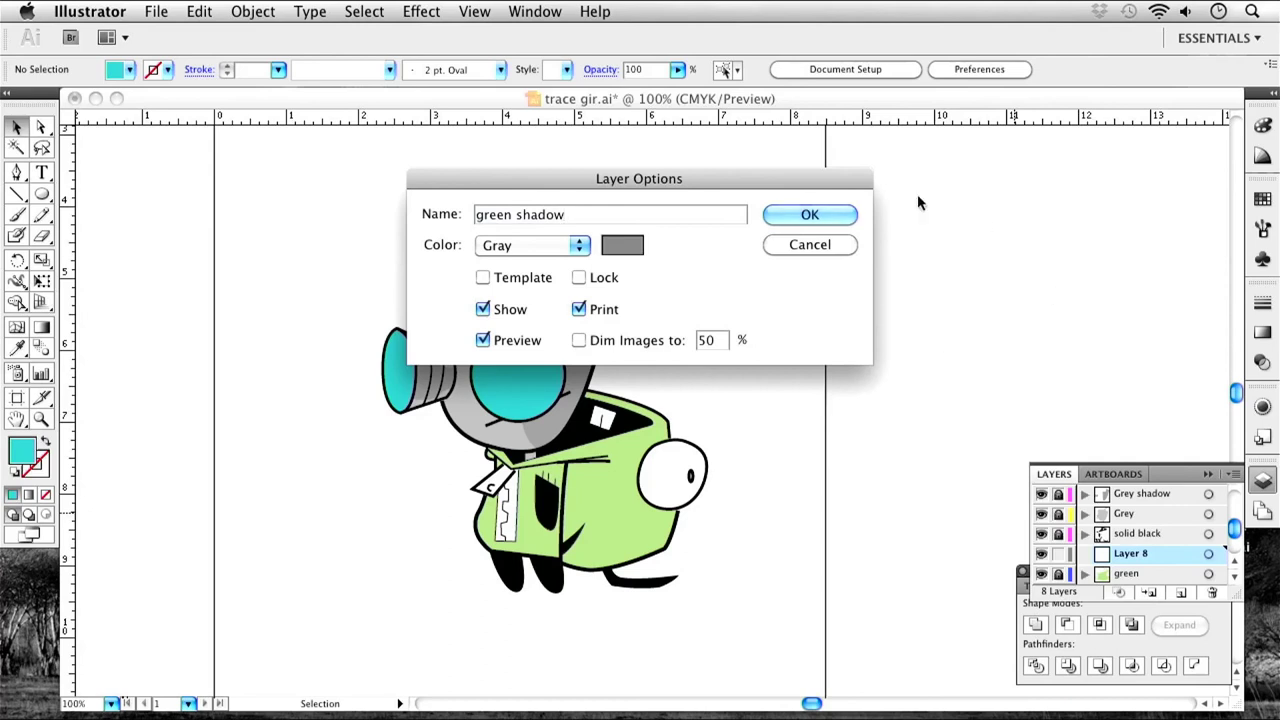
key(Return)
Hide the green layer and show the Original Image layer as reference for tracing the jacket shadows.
key(super+equal)
scroll(677, 376, down, 3)
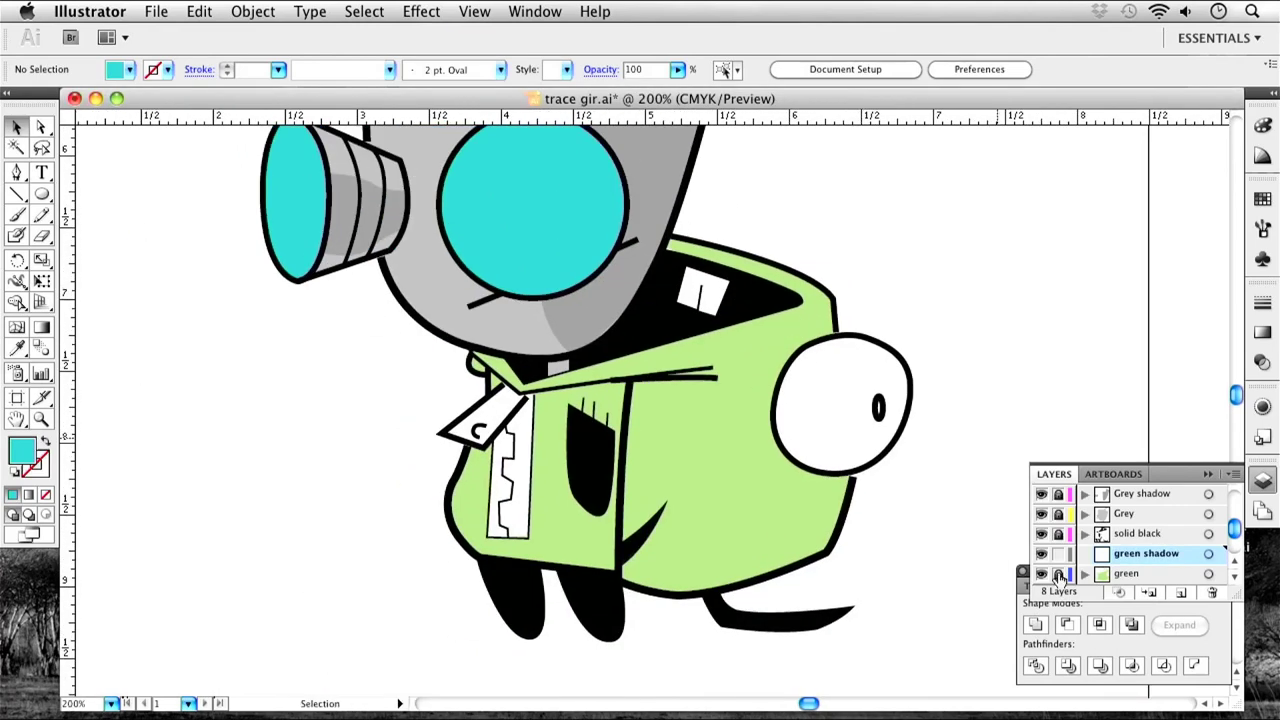
click(1041, 573)
scroll(1045, 575, down, 1)
click(1041, 573)
Start a Pen path on the green shadow layer tracing the shaded strip of the jacket front from collar to hem and up the seam.
click(18, 174)
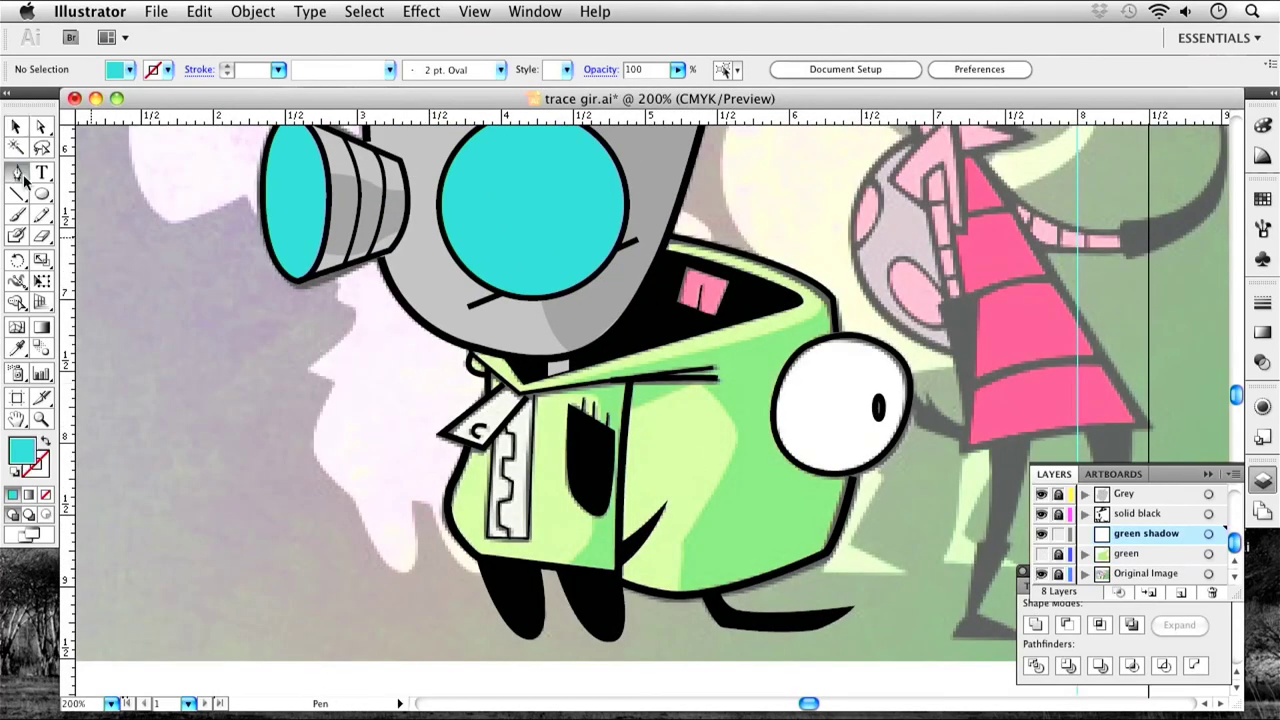
click(553, 397)
drag(604, 439, 598, 548)
click(574, 568)
key(super+shift+a)
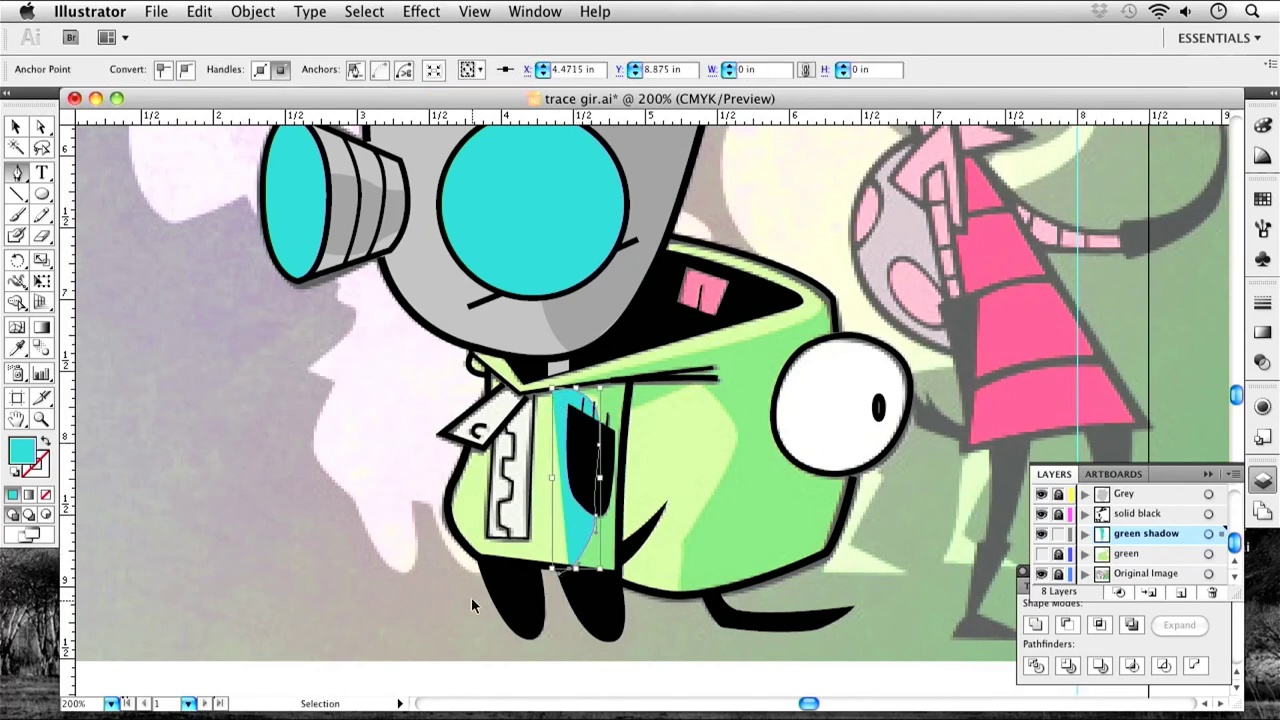
click(574, 570)
click(624, 410)
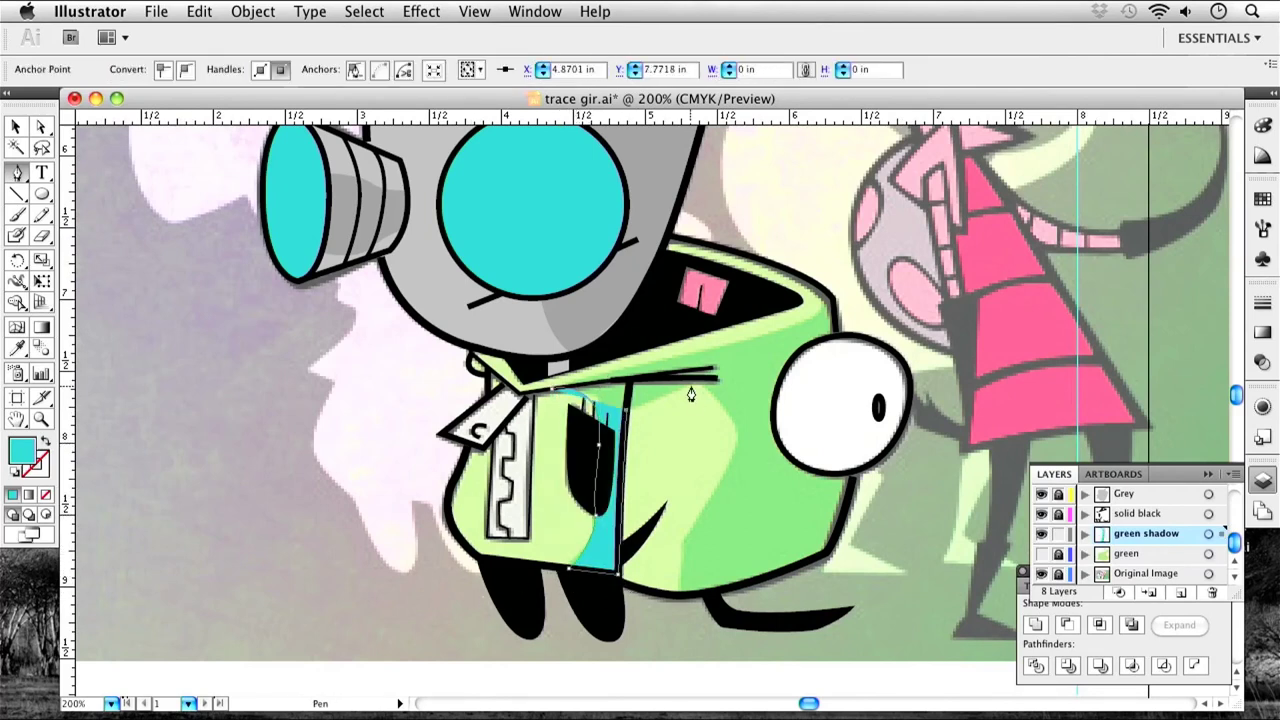
Continue the shadow path around the light patch on the jacket's side, down to the hem, and up to the white button eye.
click(716, 378)
click(738, 436)
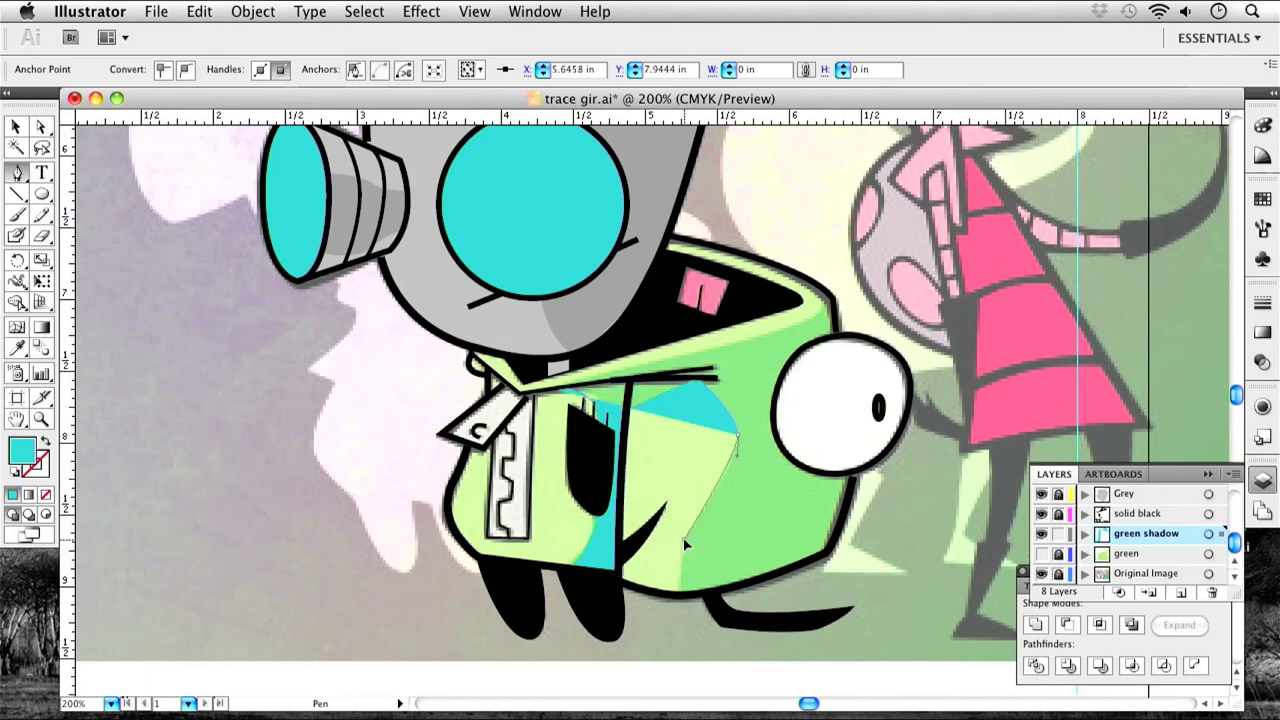
click(684, 538)
click(678, 594)
click(829, 552)
click(855, 470)
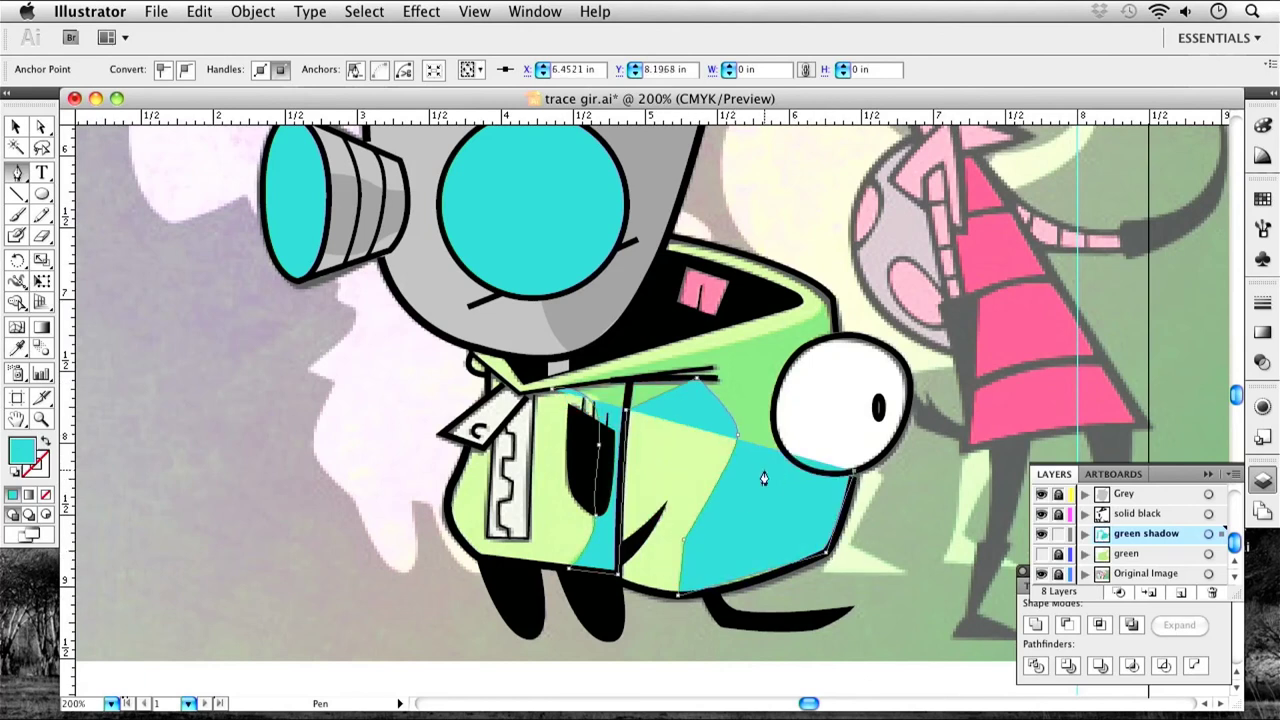
Close the shadow path past the button eye and along the hood's lower edge to the collar, keeping its turquoise fill.
click(771, 337)
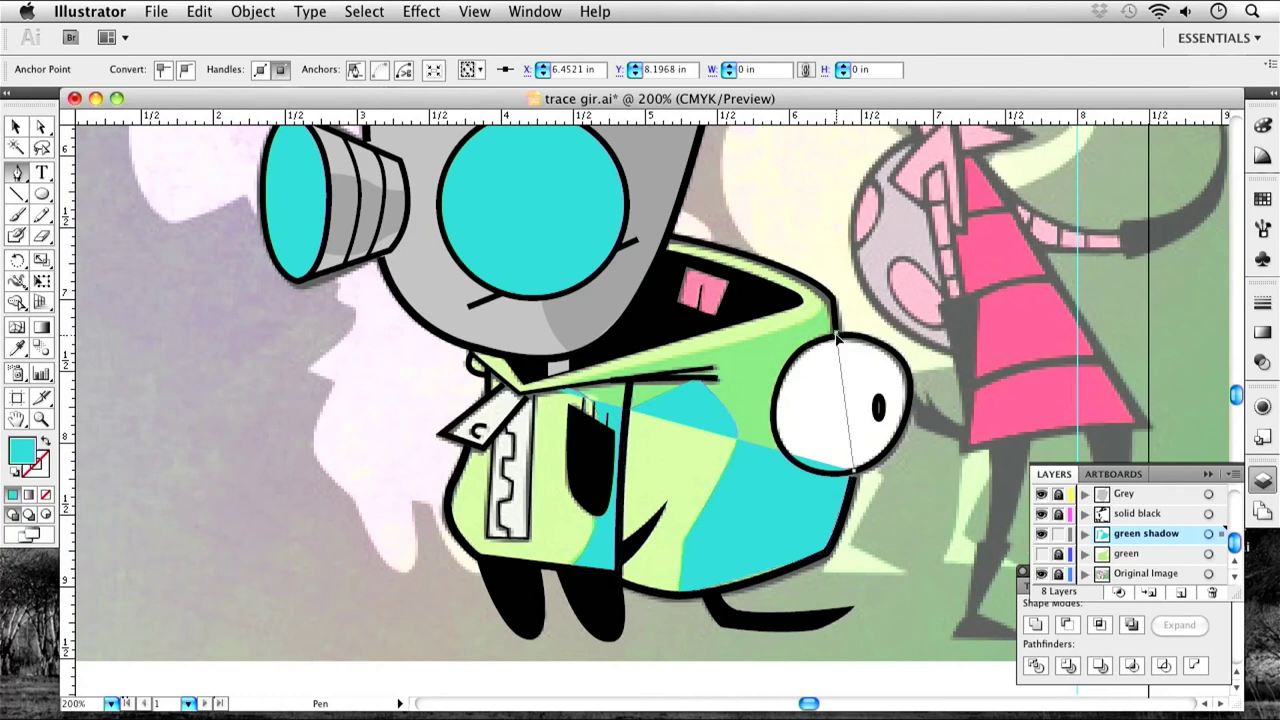
click(833, 302)
click(46, 441)
click(738, 341)
click(606, 383)
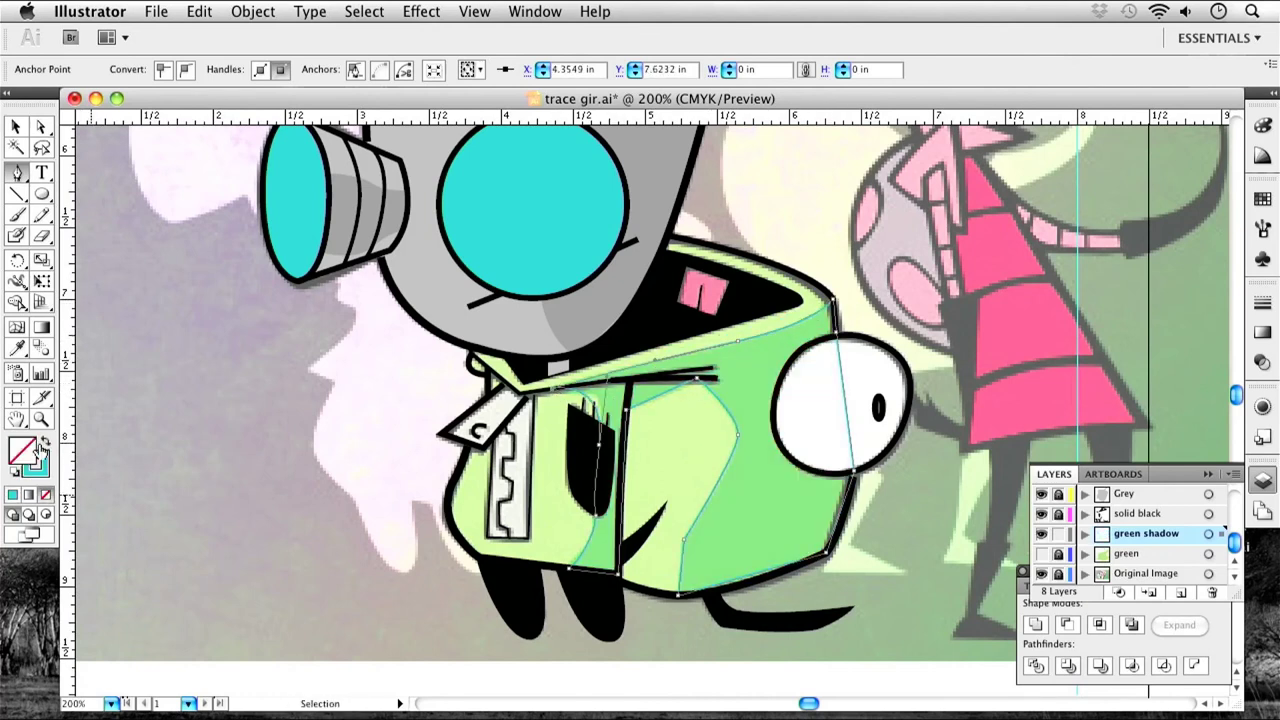
key(shift+x)
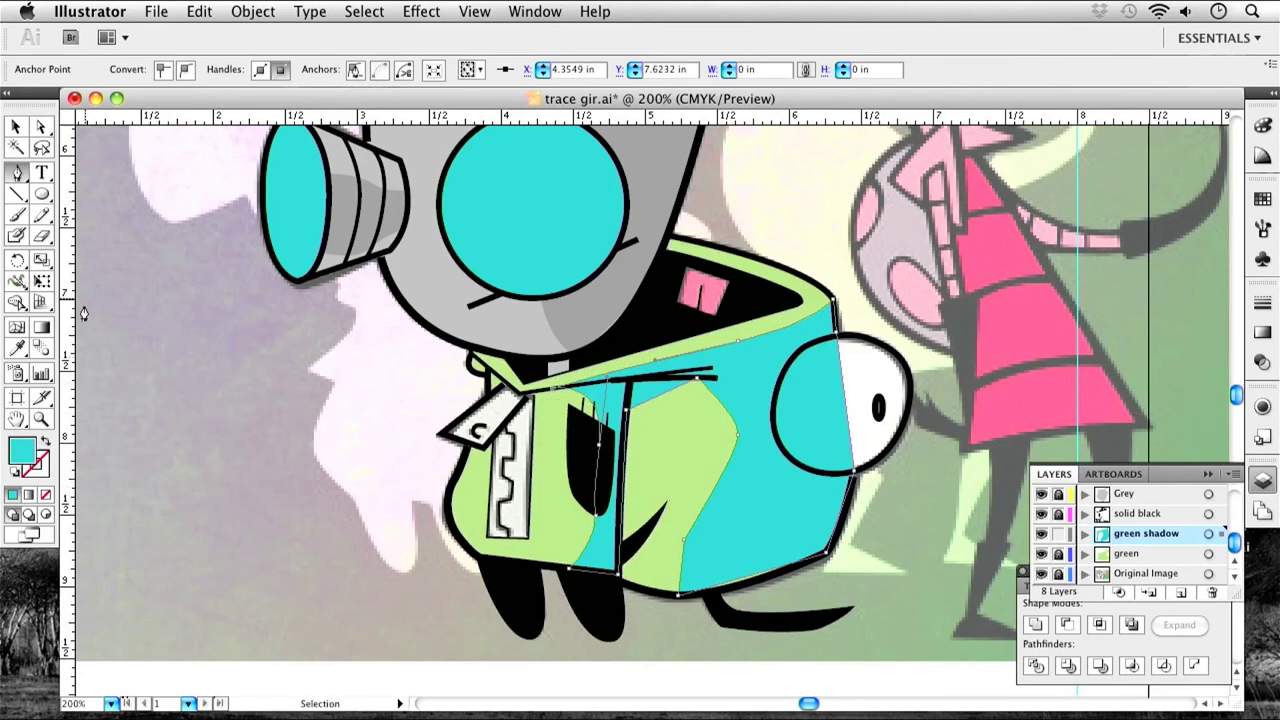
Sample the jacket's light green for the shadow shape, darkening its fill to C 49, M 17, Y 78, K 1.
click(16, 347)
click(544, 441)
double_click(22, 451)
drag(455, 224, 480, 260)
click(848, 183)
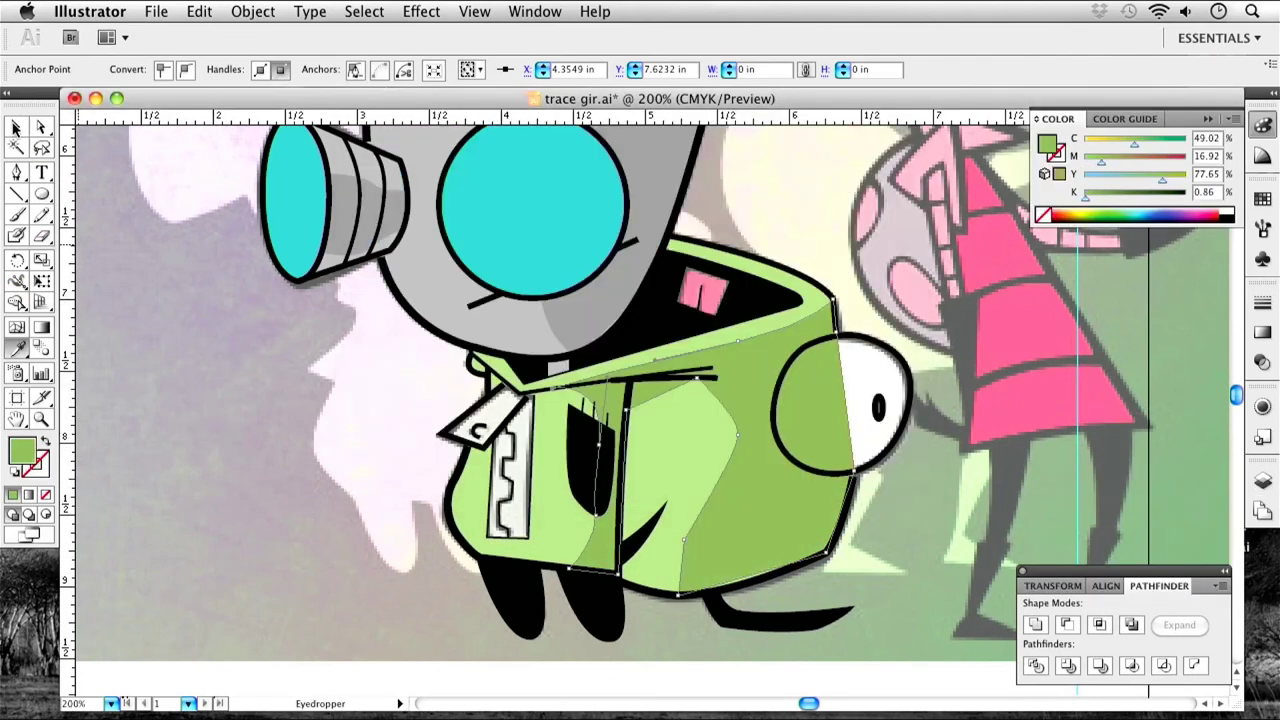
Lock the green shadow layer, toggling the green shadow and green layers' visibility to check the jacket shading.
key(v)
click(1040, 531)
click(1262, 480)
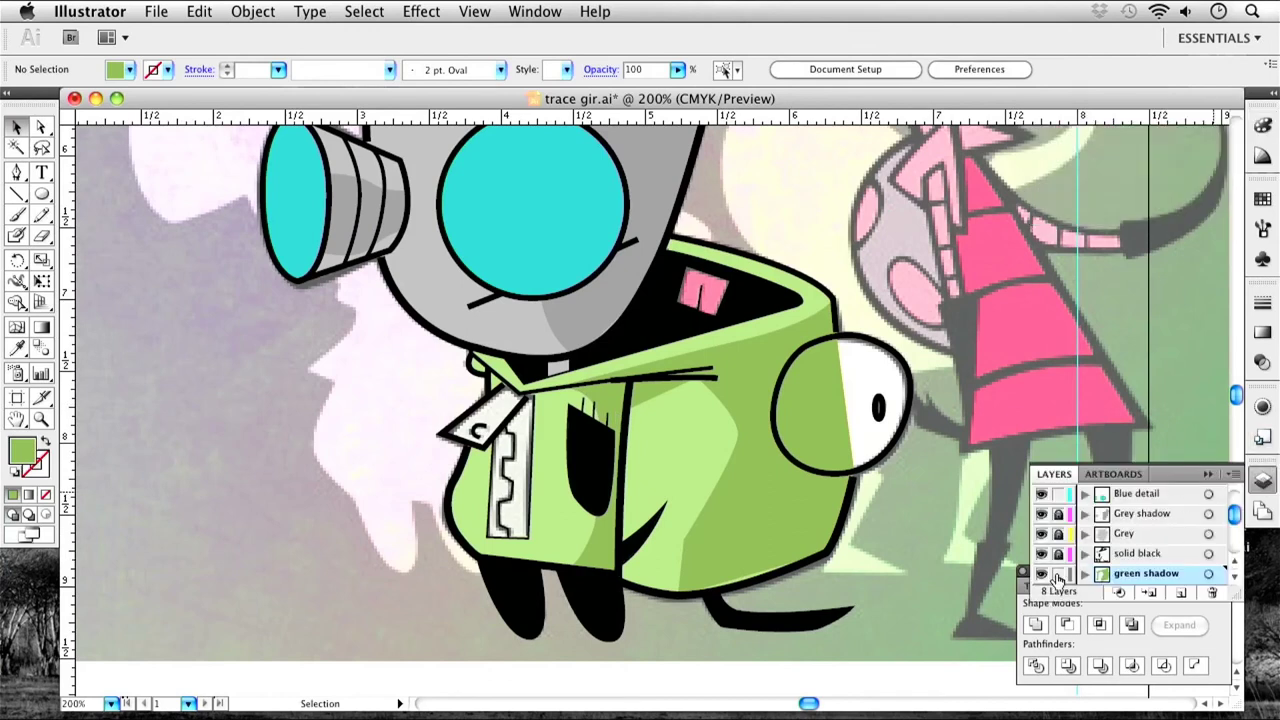
scroll(1057, 578, down, 1)
click(1041, 555)
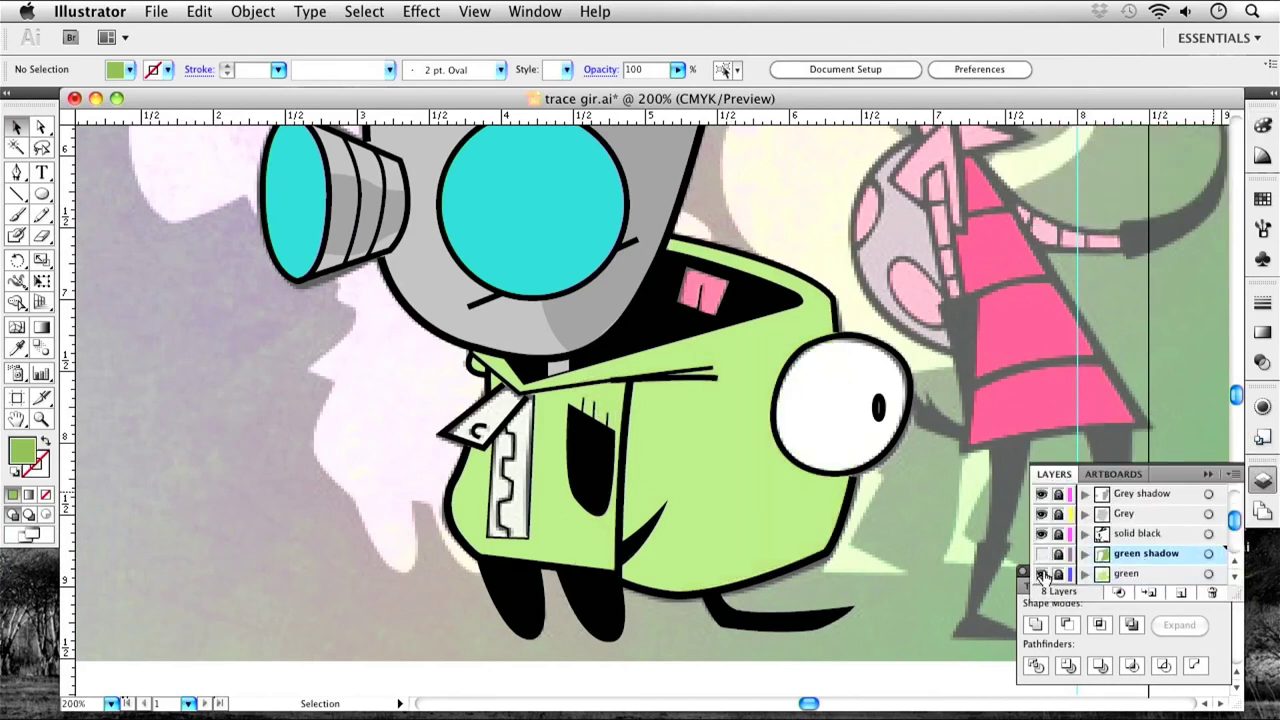
click(1041, 575)
click(1041, 575)
click(1041, 553)
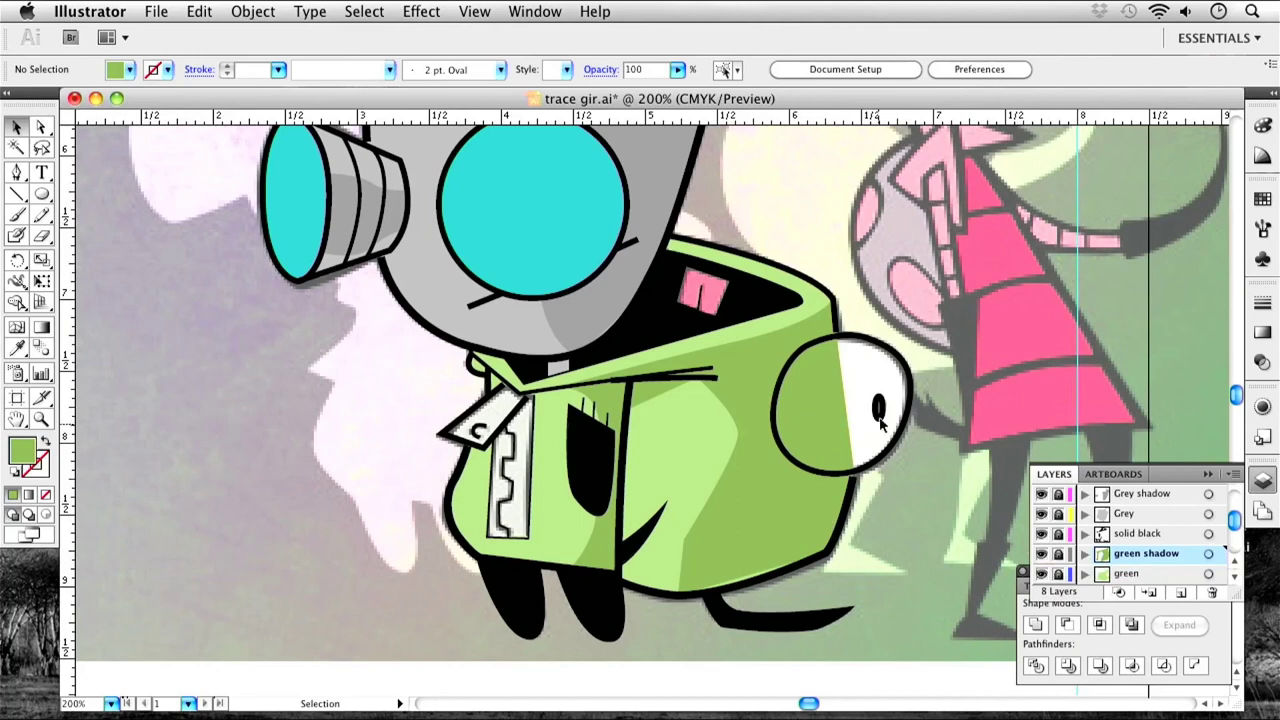
Create a new layer named pink above the green shadow layer.
click(1181, 593)
double_click(1129, 561)
text(pink)
key(Return)
Trace a closed Pen shape over the pink tongue inside the dark hood opening, on the pink layer.
click(17, 172)
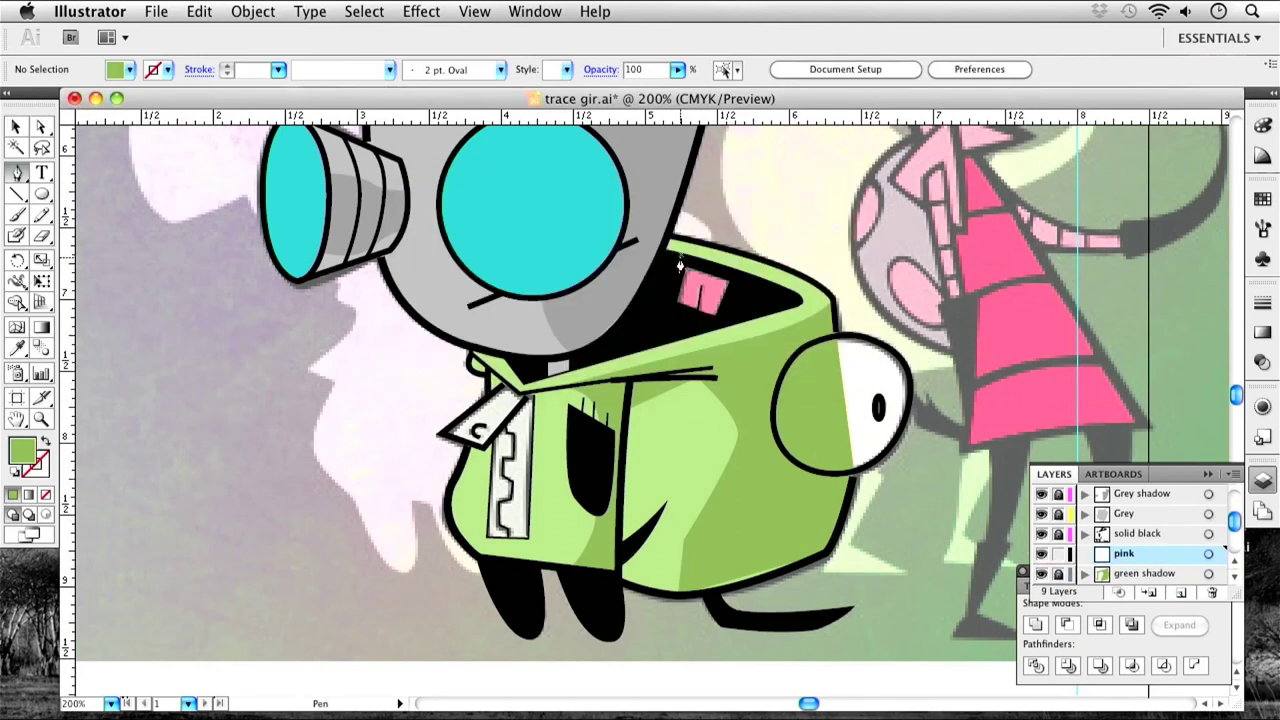
click(680, 258)
click(750, 284)
click(663, 313)
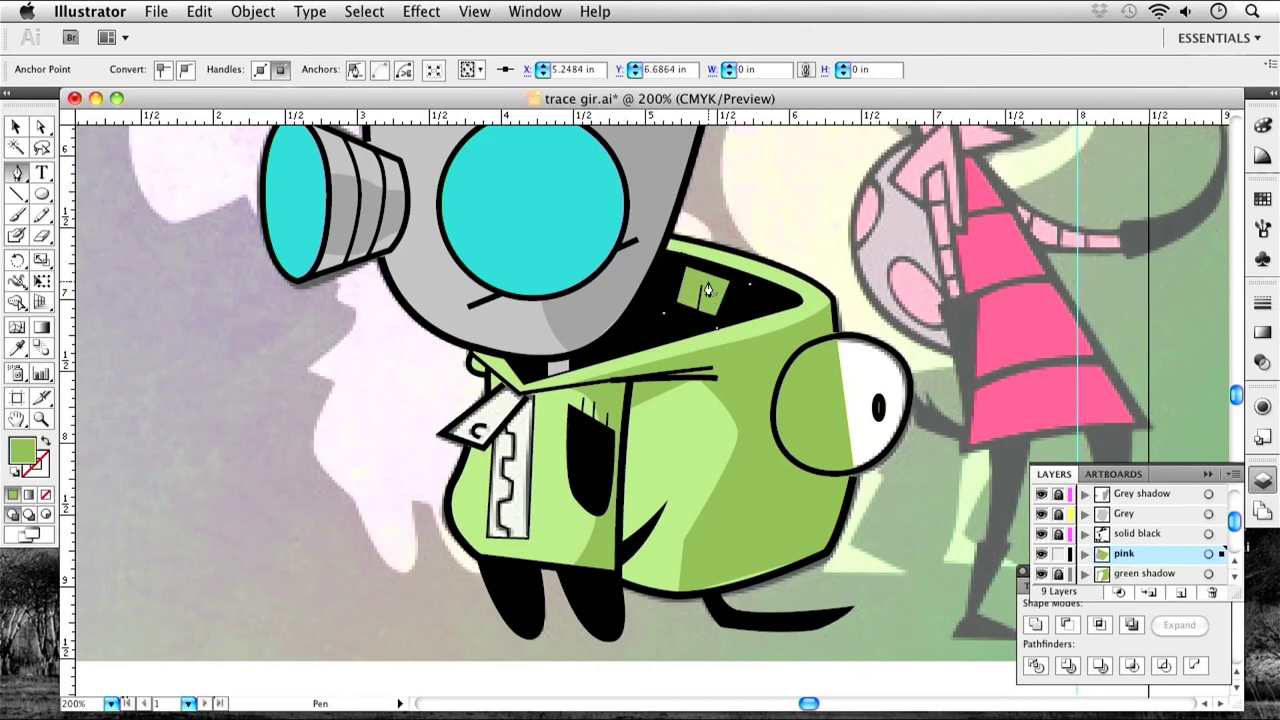
Fill the tongue shape with bright pink, C 9, M 72, Y 0, K 0.
key(v)
double_click(22, 452)
click(664, 208)
drag(668, 210, 654, 206)
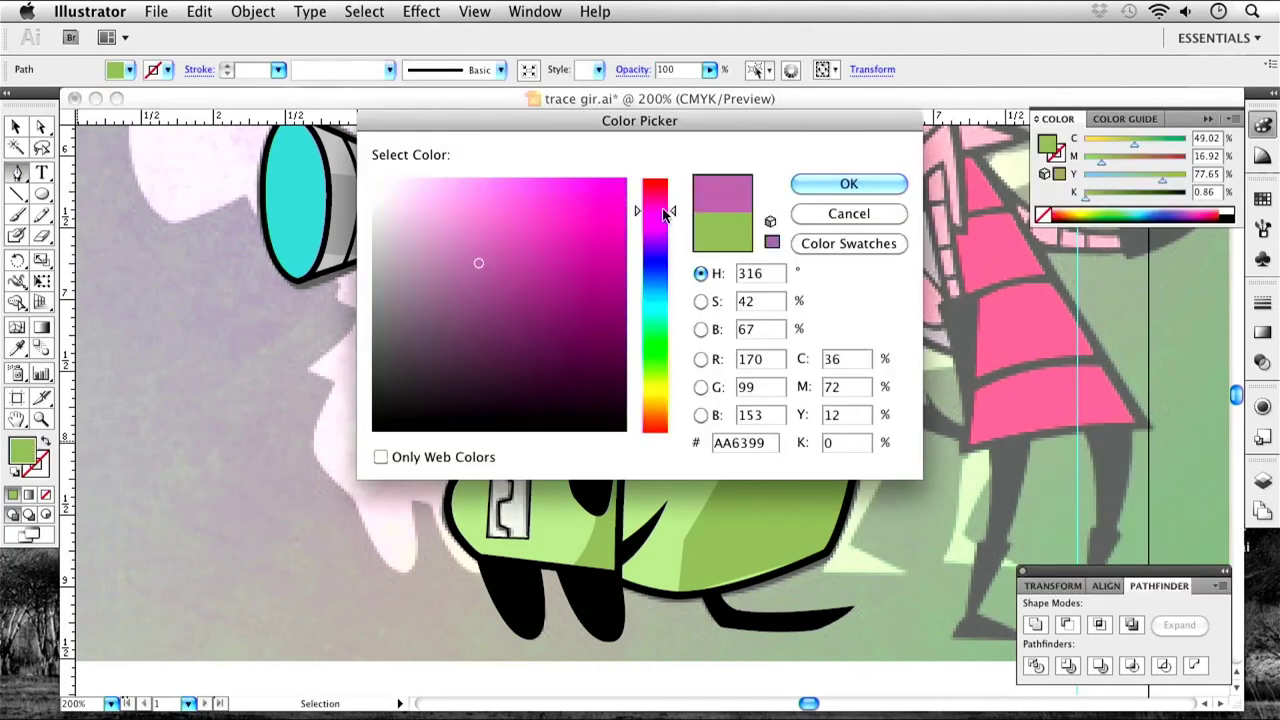
click(523, 200)
key(Return)
click(17, 127)
click(705, 290)
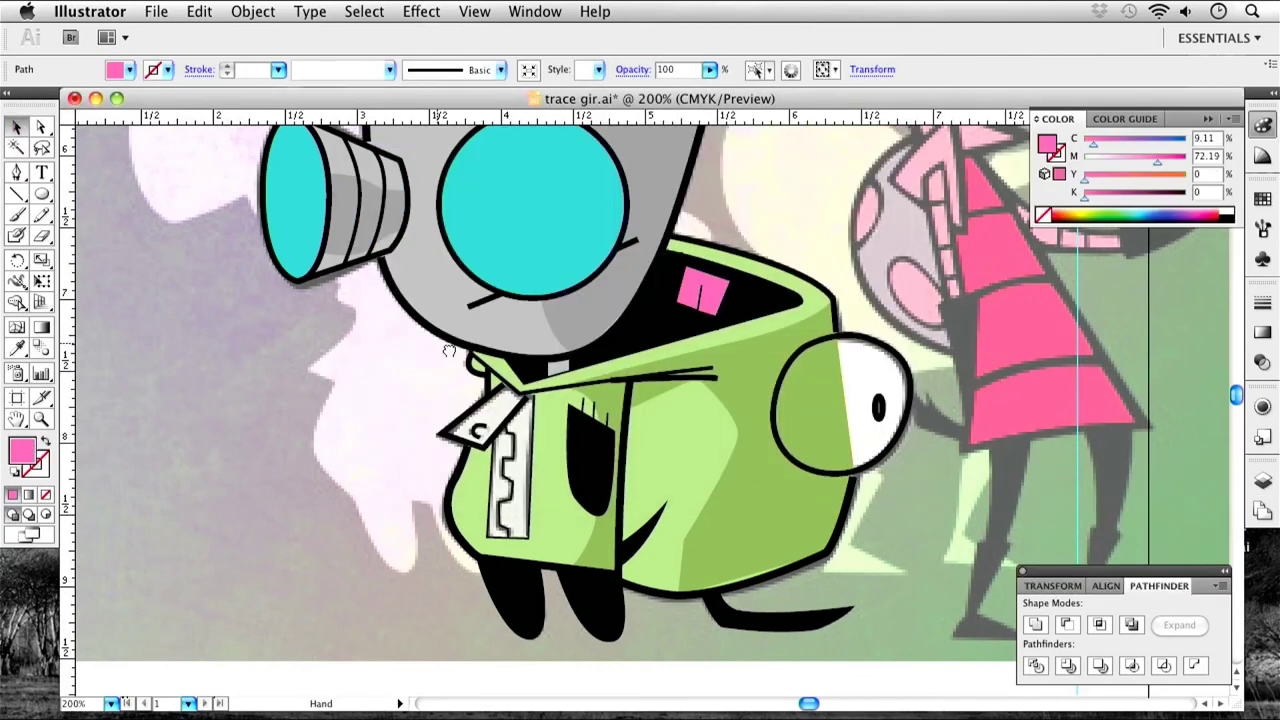
Lock the pink layer and move the solid black layer above Blue detail, directly below Trace.
scroll(650, 400, up, 2)
scroll(650, 400, right, 2)
click(1262, 481)
key(super+shift+a)
scroll(1180, 540, down, 1)
scroll(1180, 540, up, 1)
drag(1140, 553, 1140, 505)
scroll(1235, 512, up, 1)
scroll(1234, 520, down, 2)
scroll(1234, 520, down, 2)
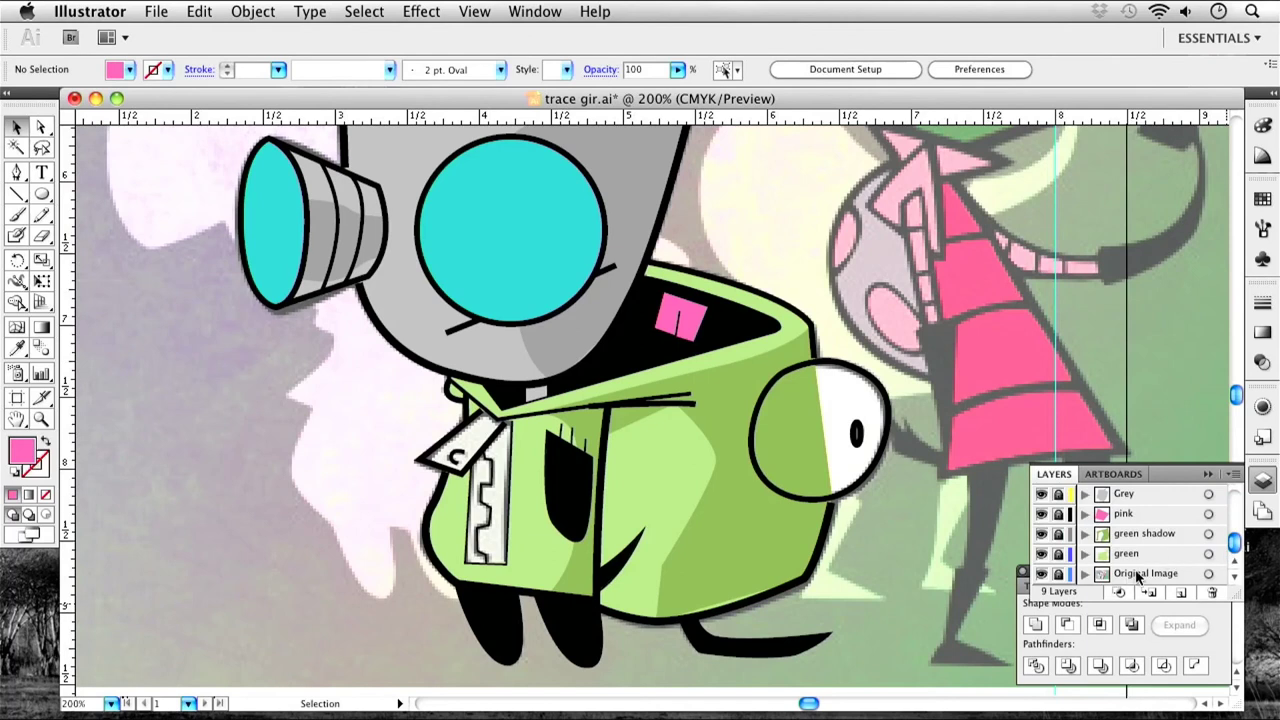
Create a new layer named White between the pink and green shadow layers.
click(1183, 597)
drag(1130, 494, 1125, 562)
scroll(1150, 540, down, 2)
double_click(1160, 553)
text(White)
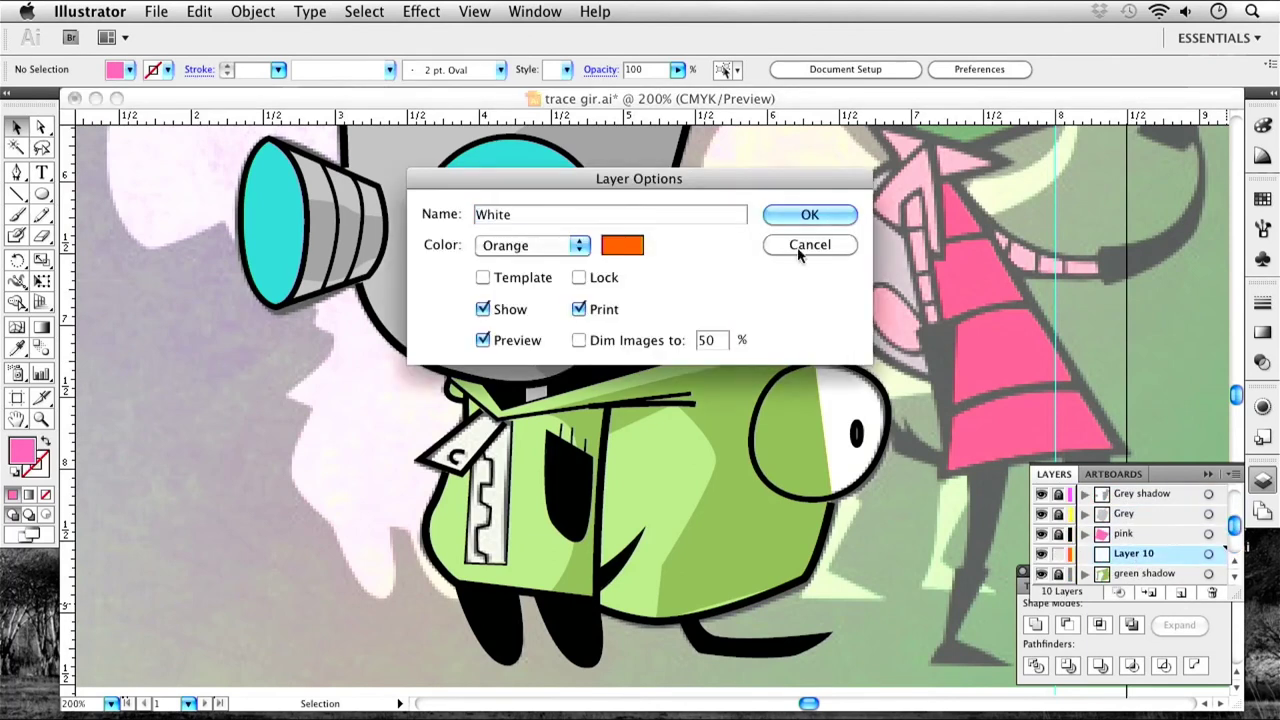
key(Return)
Trace a closed Pen path around the round button eye on the jacket's side, following its black outline.
click(16, 172)
click(815, 364)
click(870, 390)
click(884, 438)
click(876, 482)
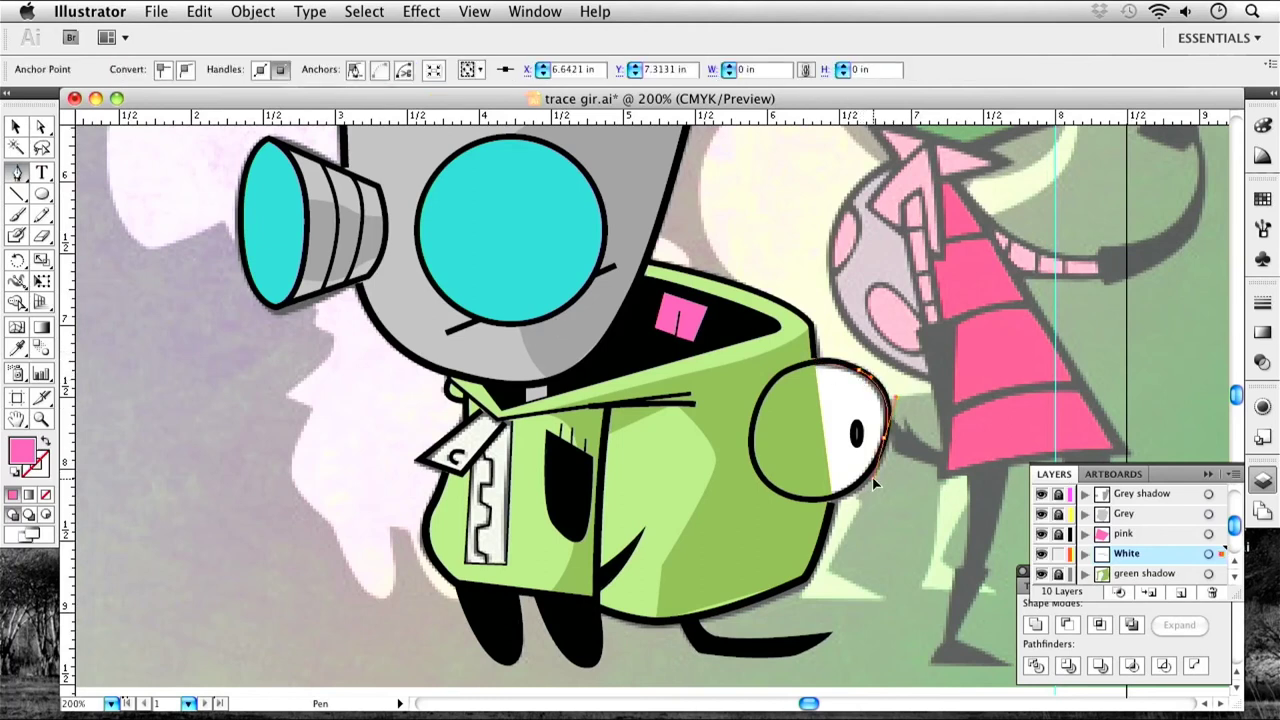
click(795, 498)
click(752, 437)
click(815, 364)
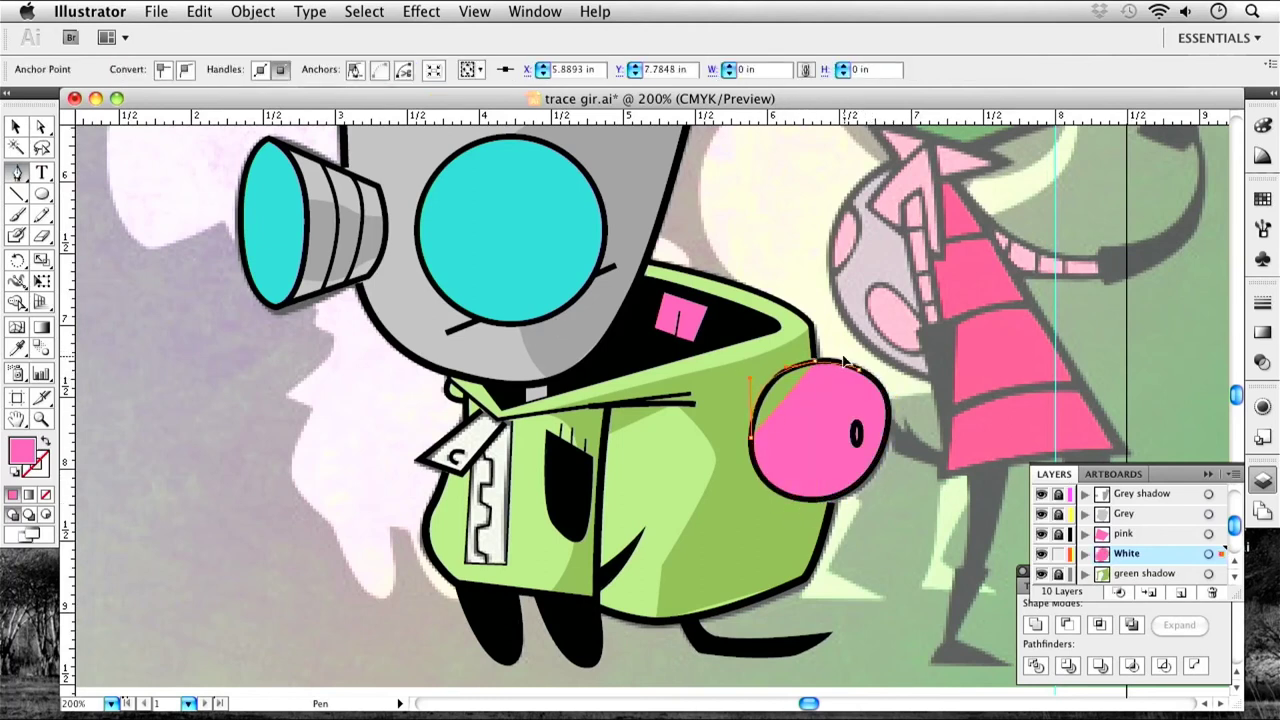
Change the button eye shape's fill to white.
click(16, 126)
double_click(22, 452)
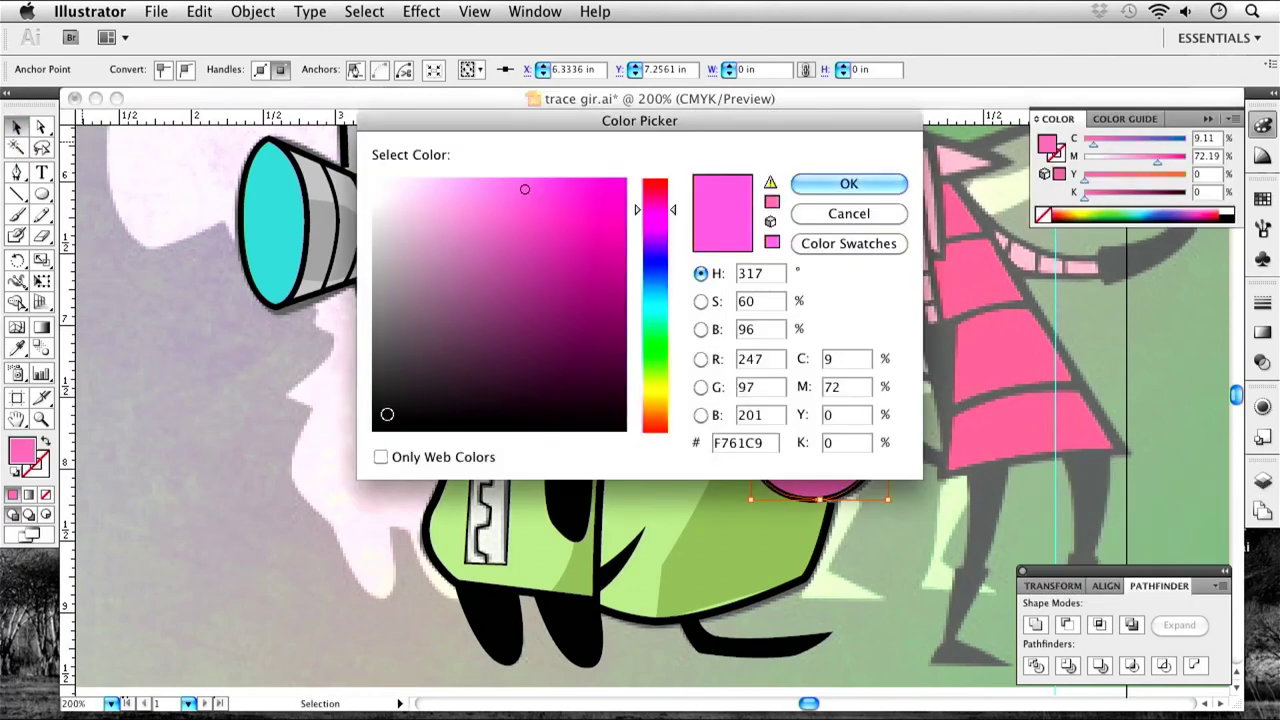
click(845, 183)
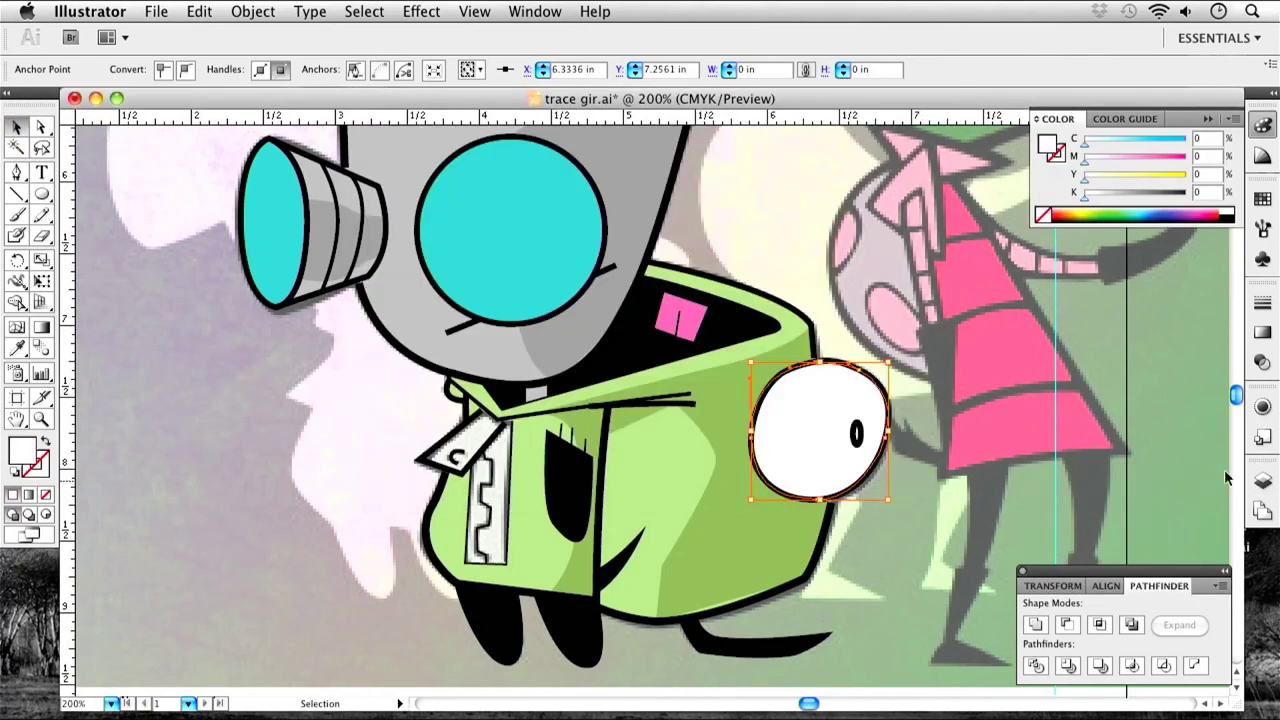
click(1262, 481)
mouse_move(1234, 527)
mouse_down()
mouse_move(1234, 558)
mouse_move(1234, 507)
mouse_up()
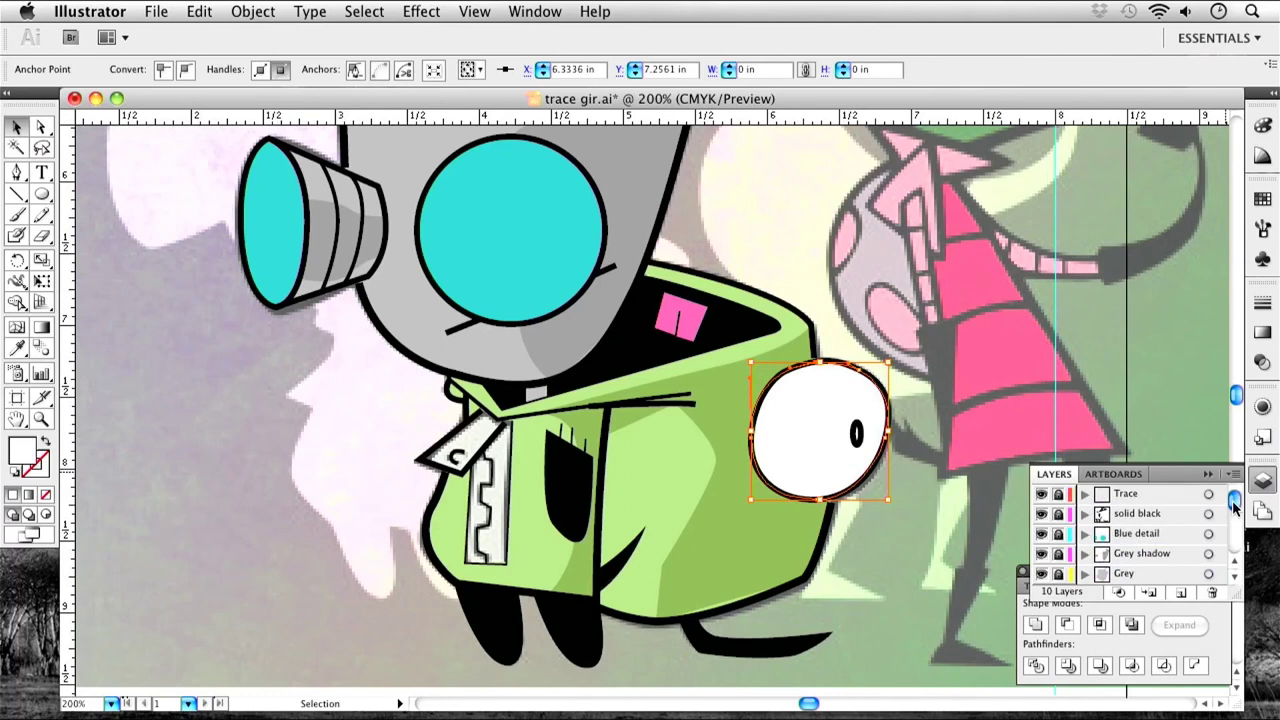
Trace the zipper pull and zipper strip on the jacket front as one closed white shape on the White layer.
scroll(1044, 525, down, 3)
click(1058, 513)
key(p)
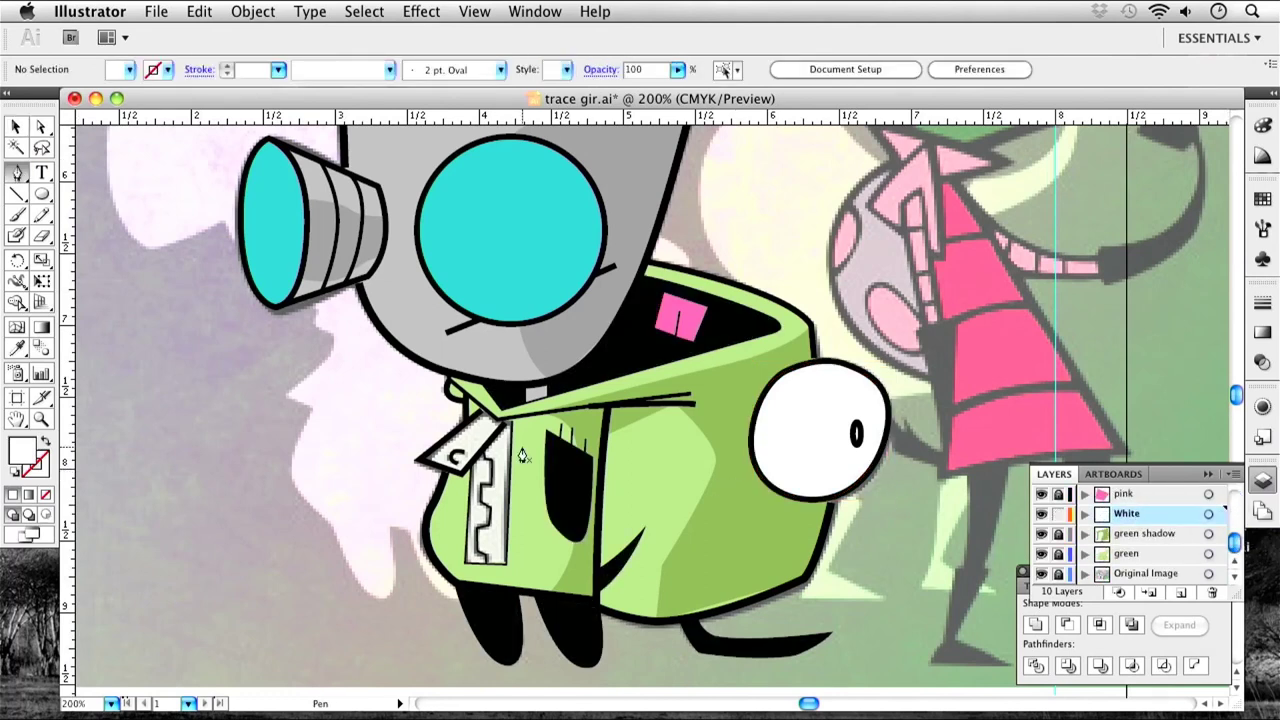
click(481, 411)
click(417, 461)
click(462, 471)
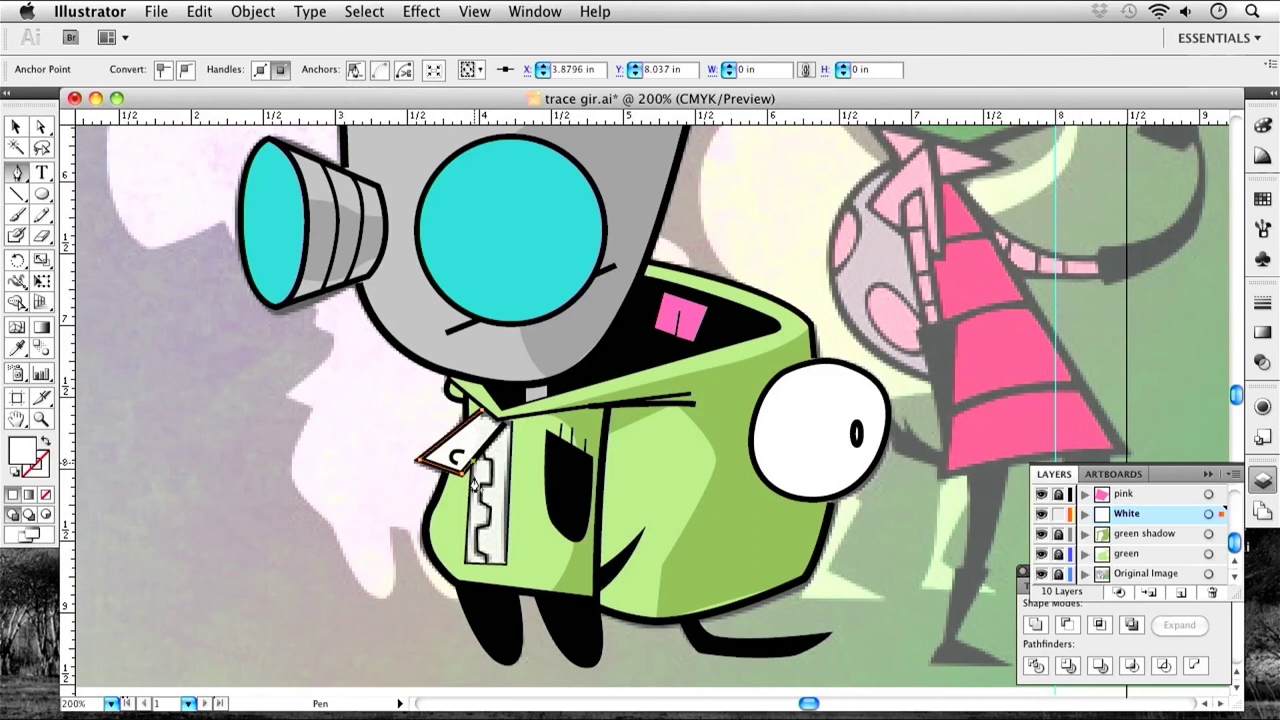
click(466, 562)
click(508, 560)
click(509, 416)
click(481, 411)
key(v)
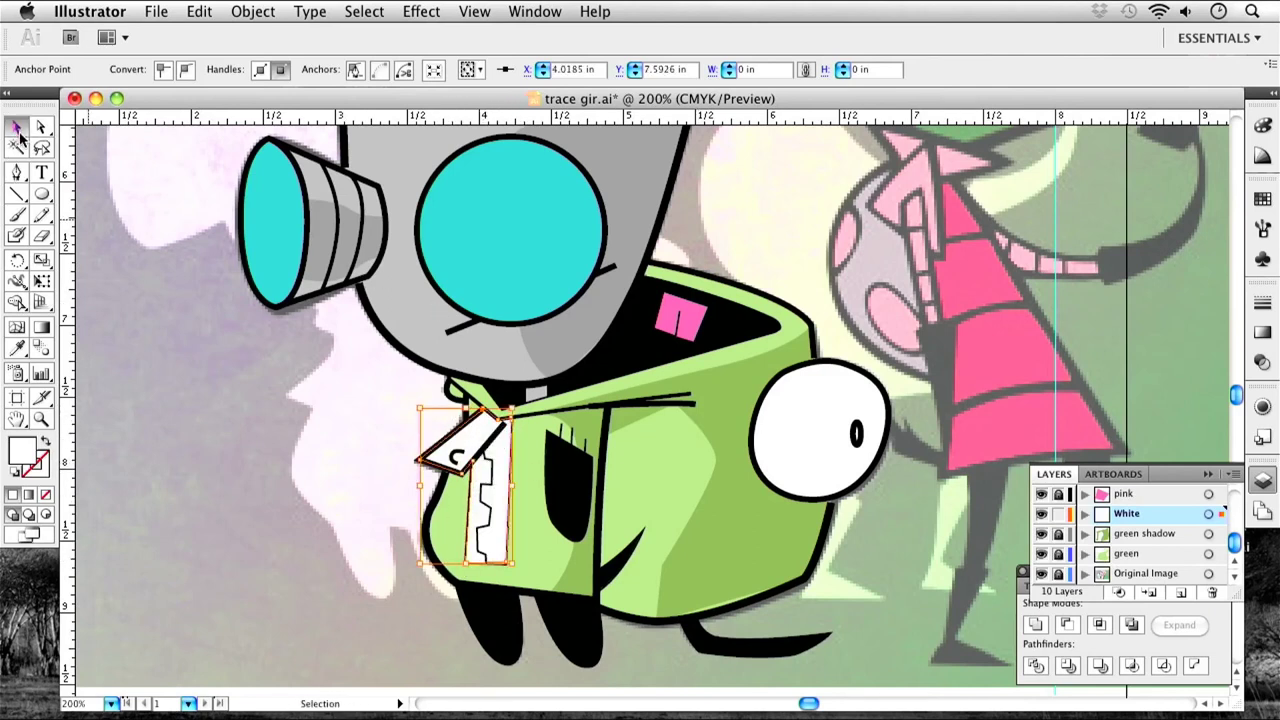
key(super+shift+a)
Lock the White layer and hide the Original Image layer.
scroll(629, 423, up, 1)
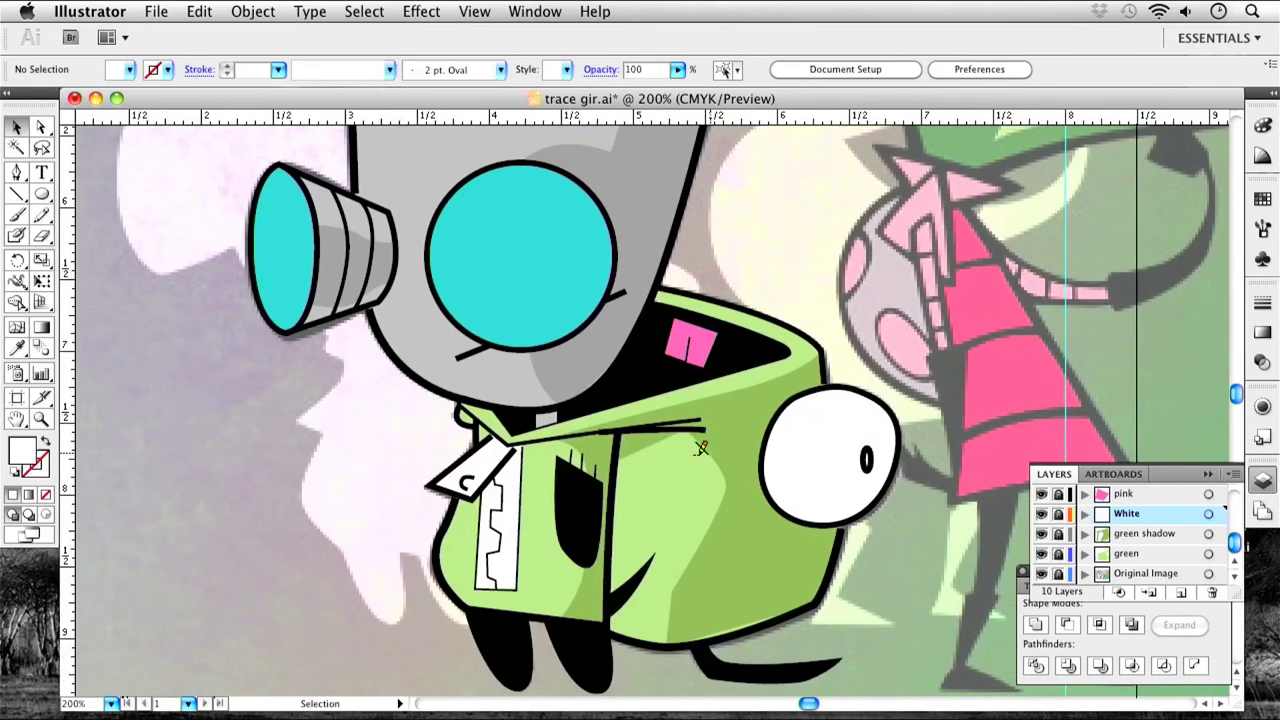
scroll(760, 350, down, 2)
scroll(700, 340, up, 6)
scroll(643, 335, down, 5)
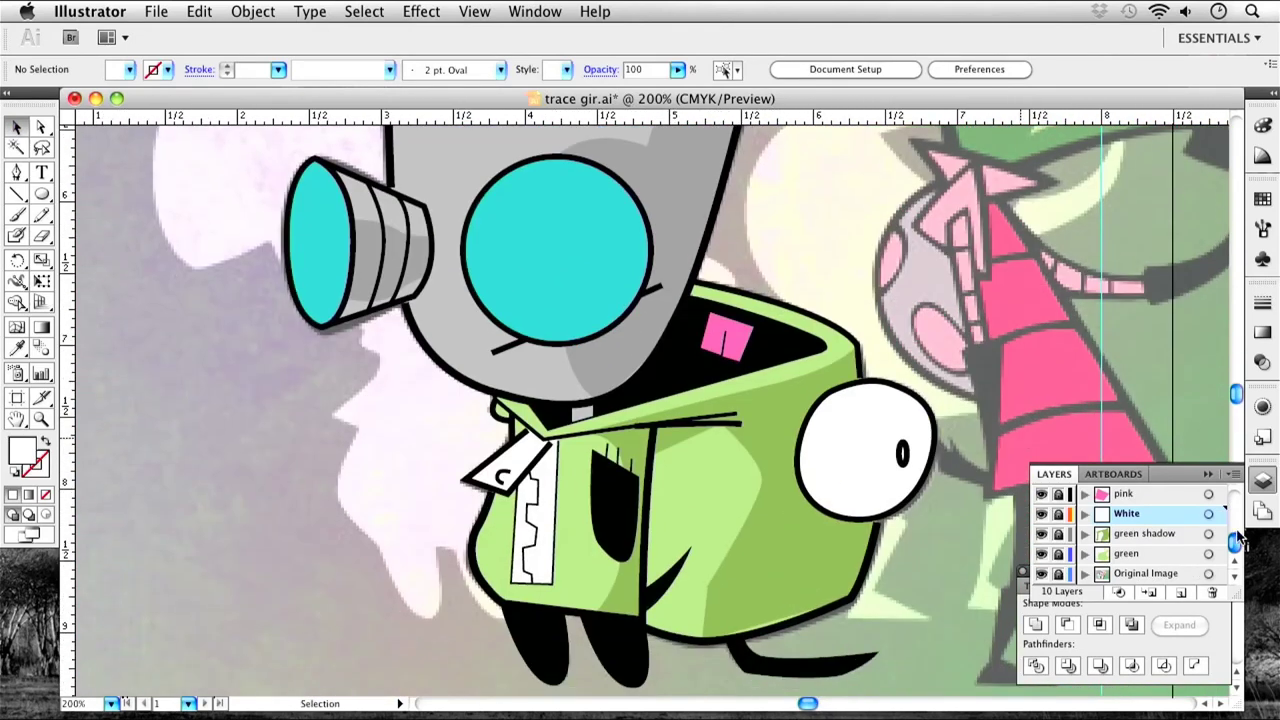
click(1041, 574)
scroll(1090, 530, up, 5)
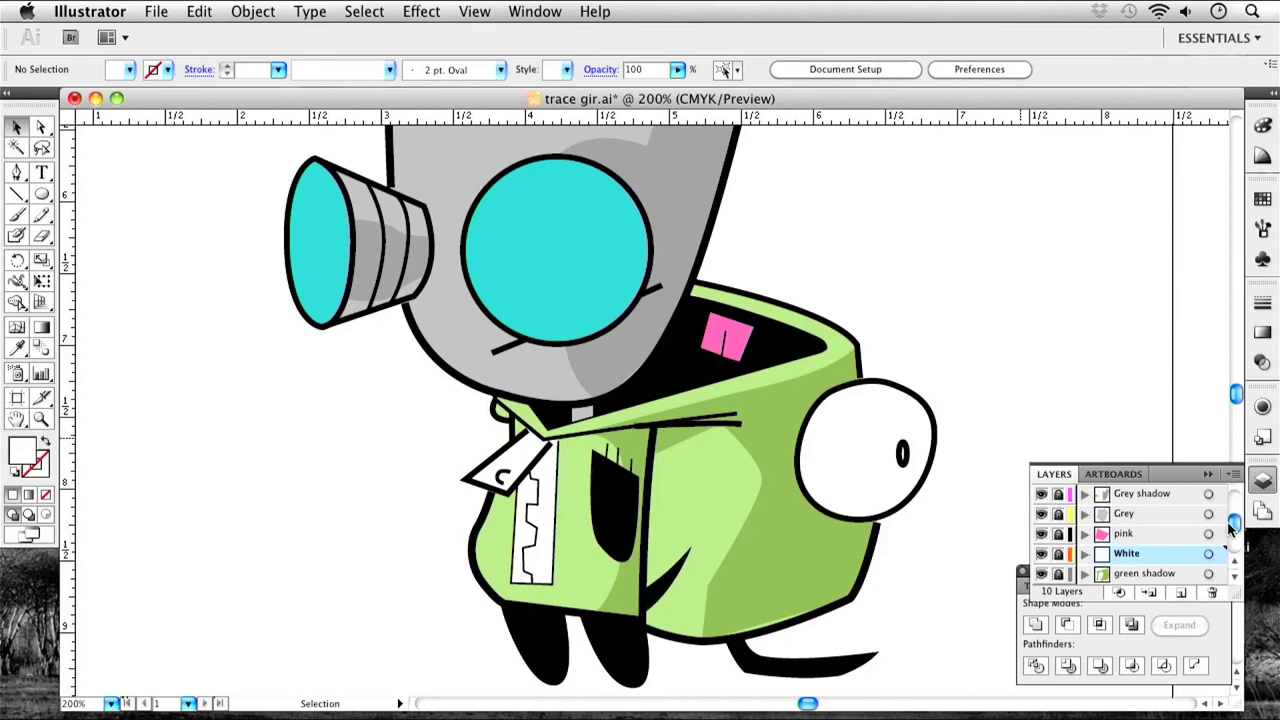
Unlock the solid black layer and draw a closed Pen shape over the gap inside the button eye's pupil.
click(1059, 514)
key(p)
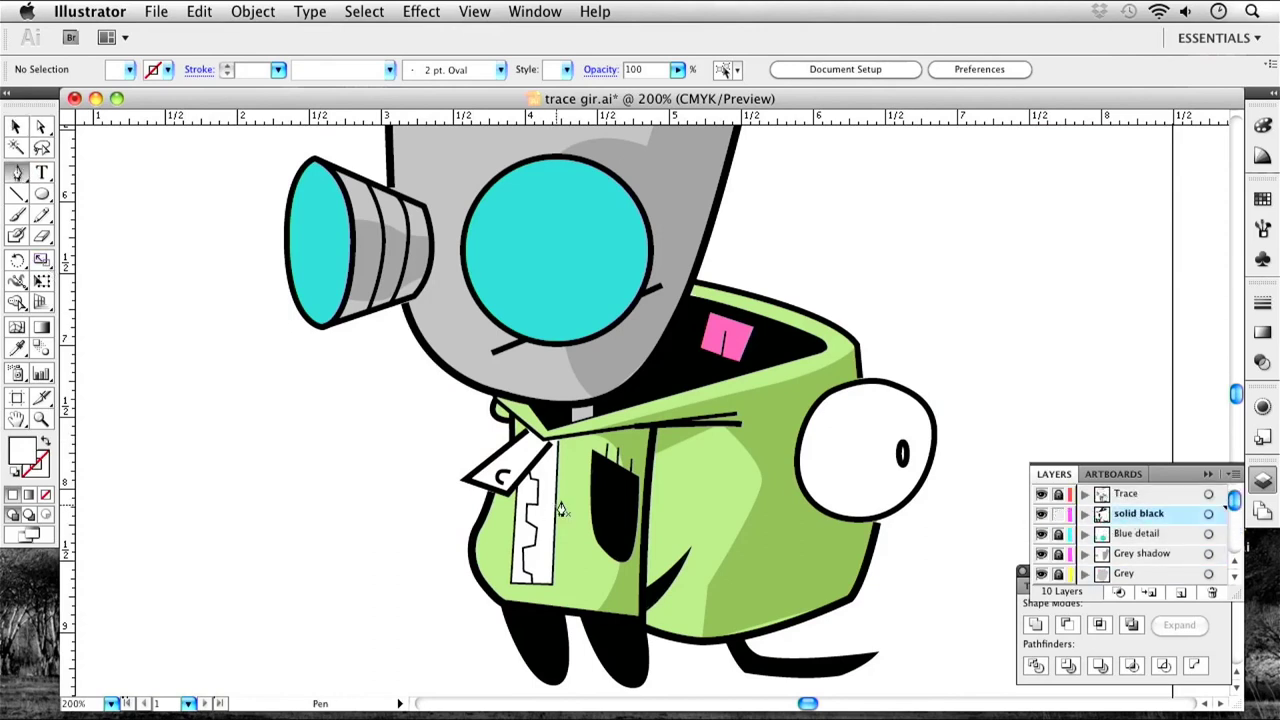
scroll(903, 453, up, 3)
click(903, 440)
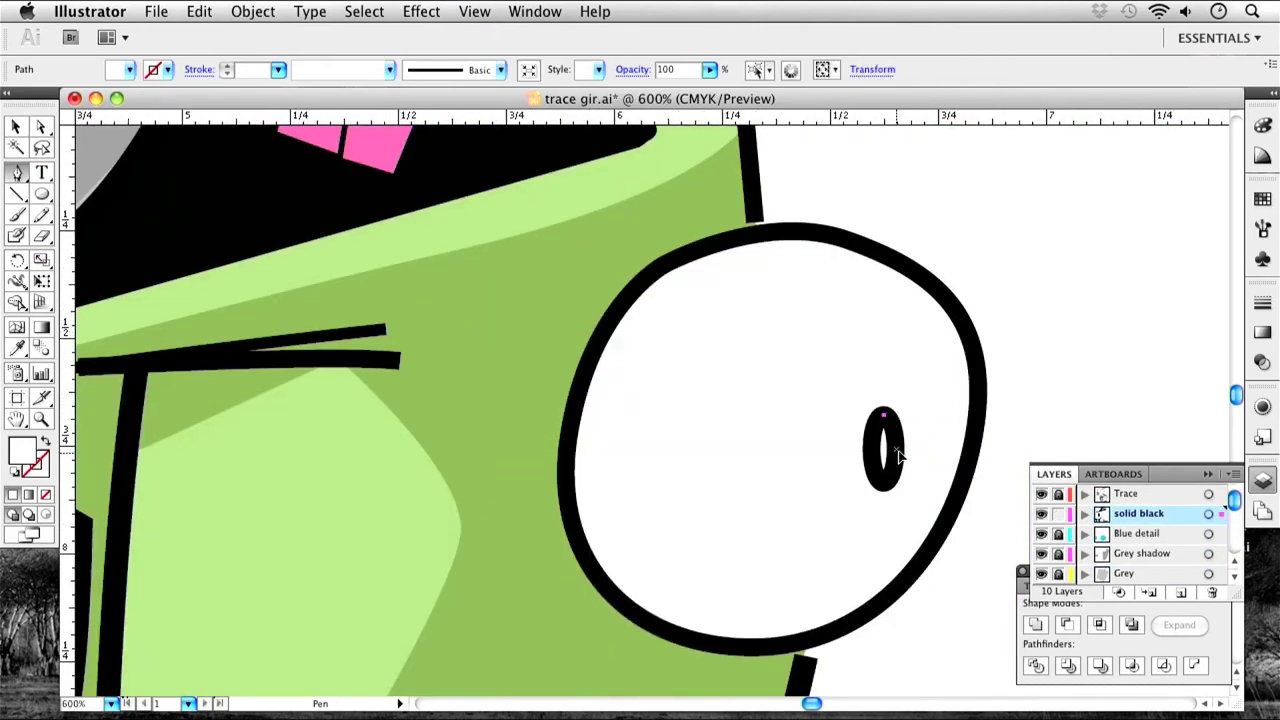
click(901, 460)
click(884, 413)
Fill the pupil shape with black, 000000.
key(v)
double_click(22, 452)
click(373, 430)
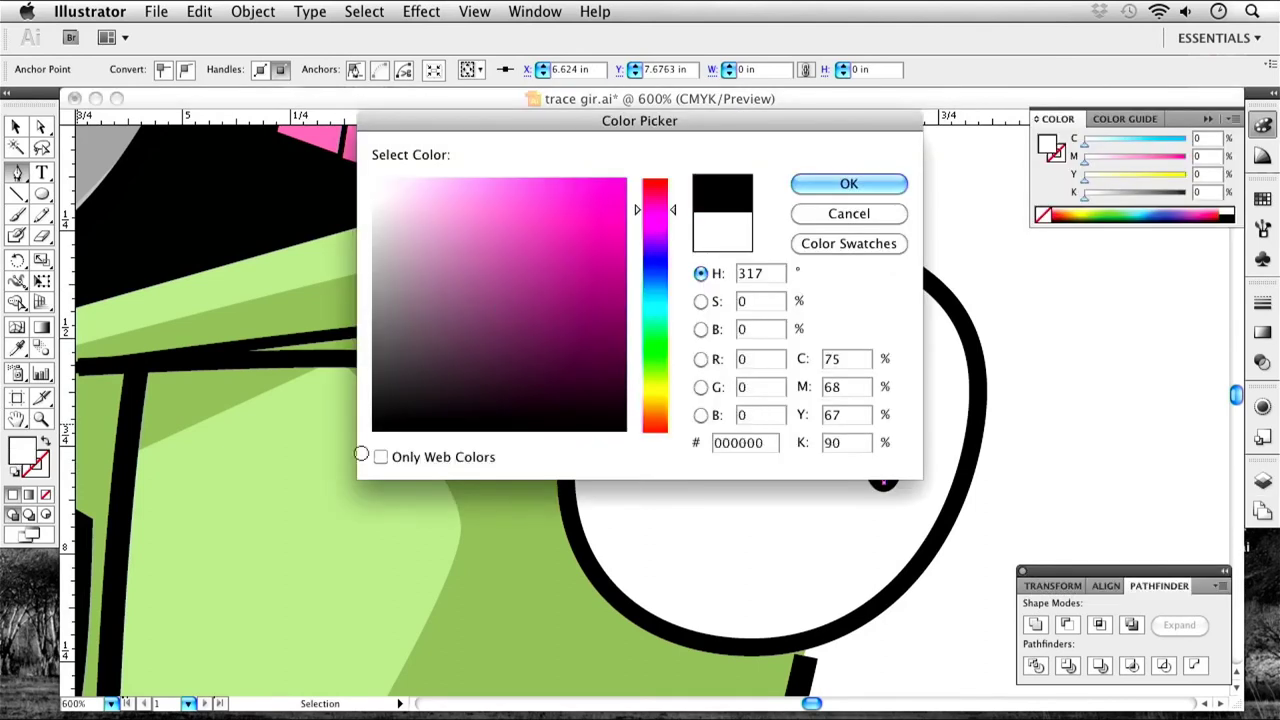
click(862, 186)
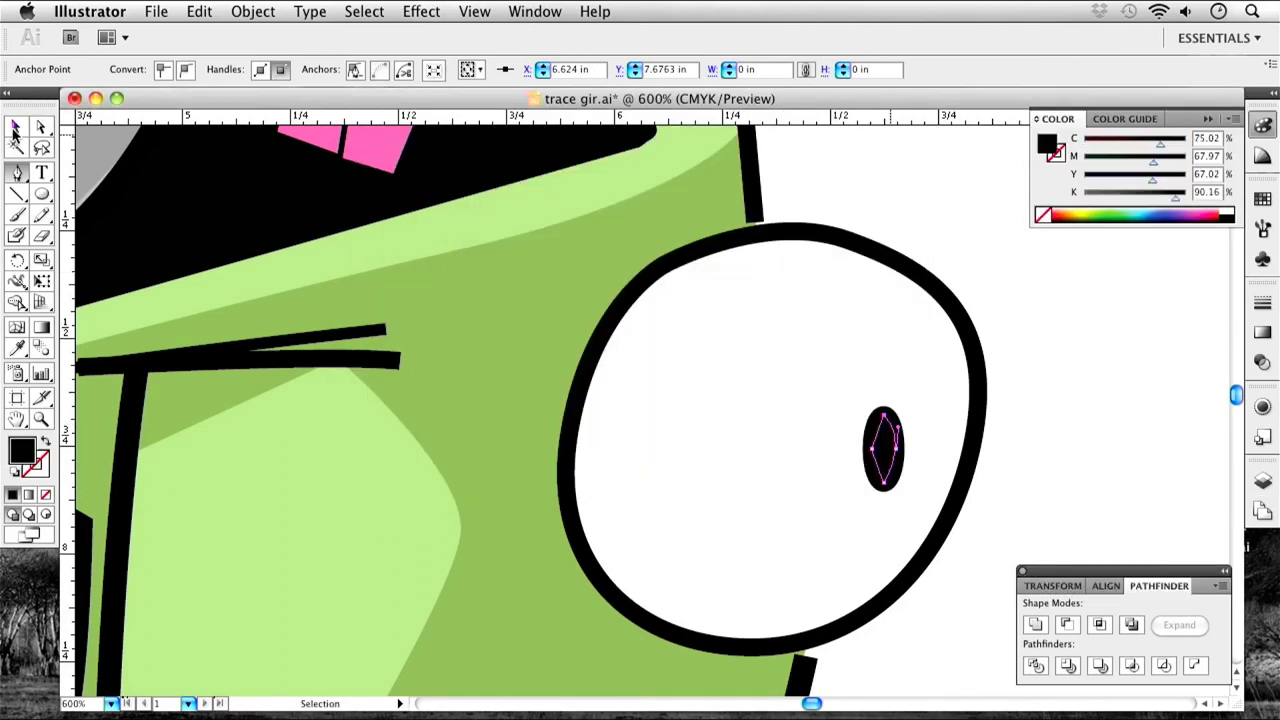
click(1016, 333)
Unlock the Trace layer and reposition the anchor point at the lower end of the tongue outline's center line.
scroll(1016, 333, down, 3)
drag(547, 214, 745, 395)
scroll(745, 395, up, 2)
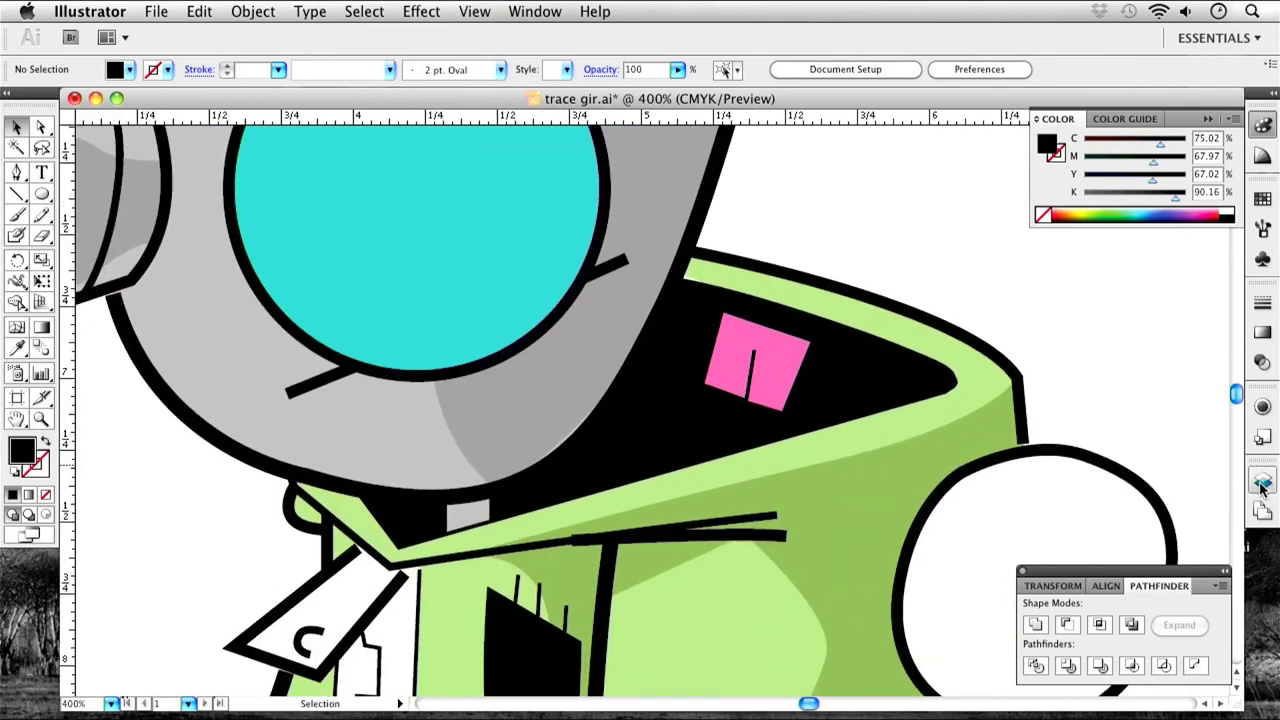
click(1262, 483)
click(1058, 495)
click(750, 385)
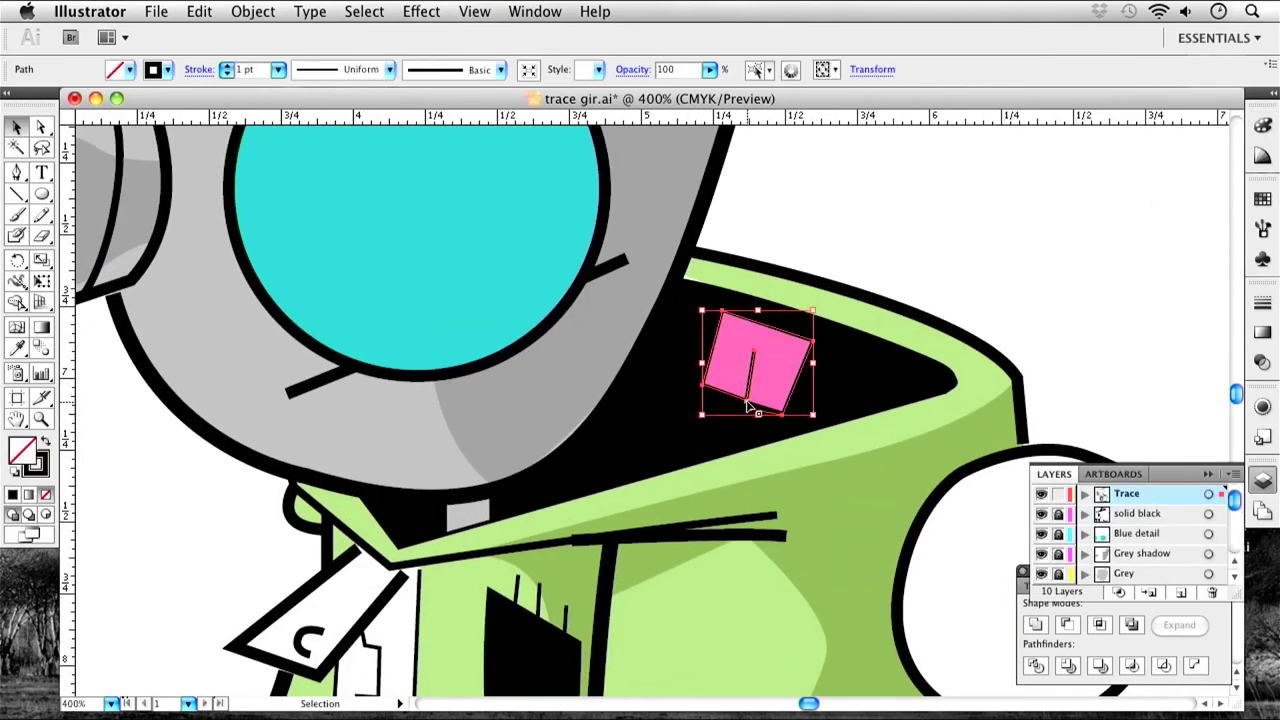
key(a)
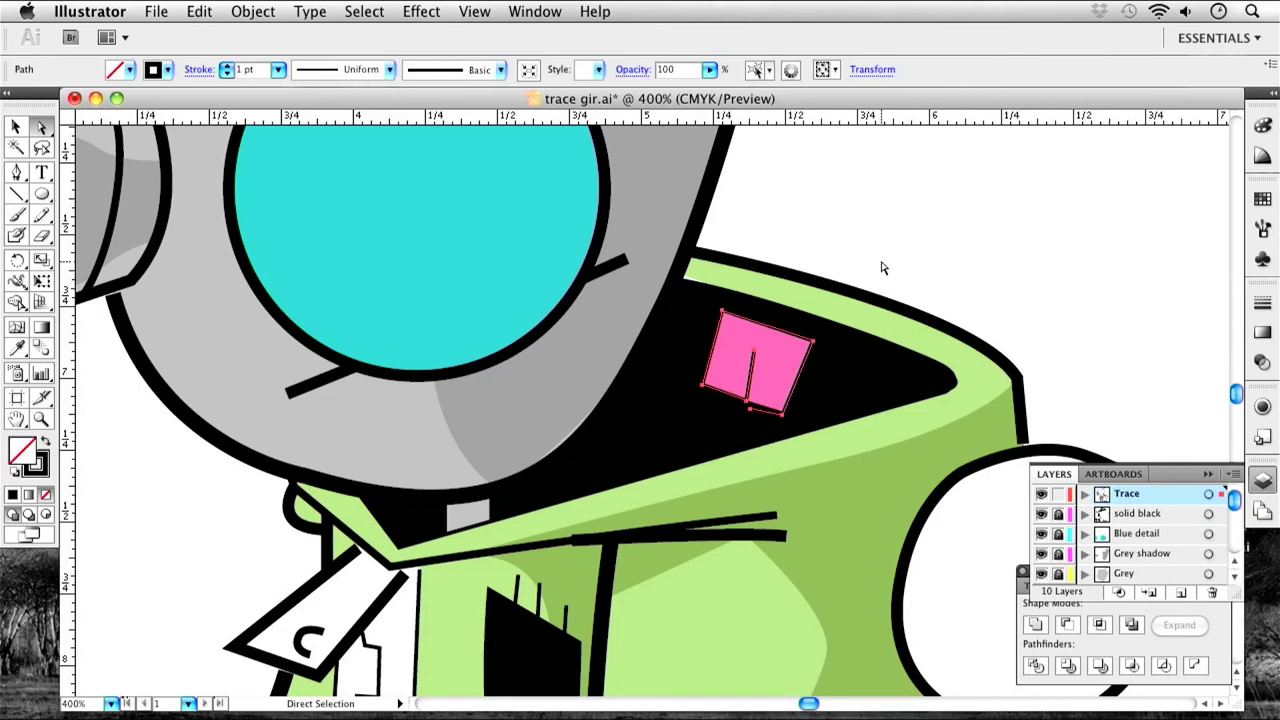
click(748, 404)
click(750, 407)
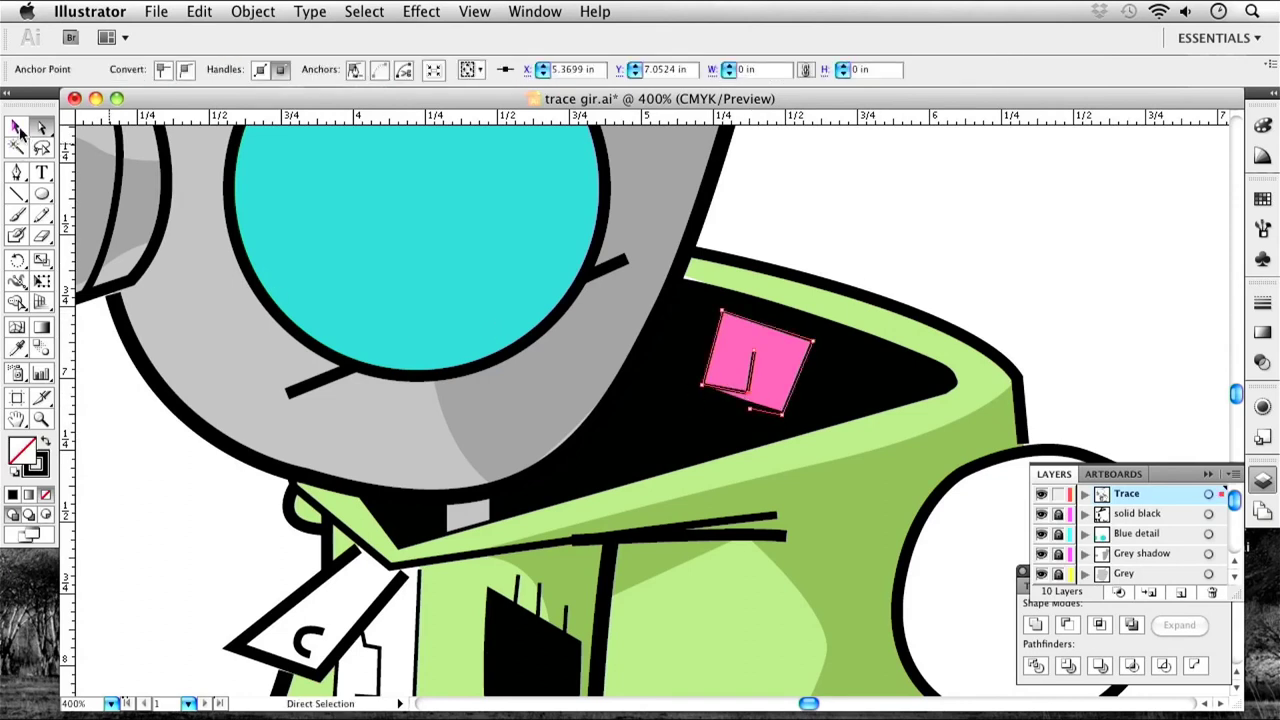
Set the tongue outline's stroke to 3 pt and move its lower anchor point to close the gap at the split.
click(16, 128)
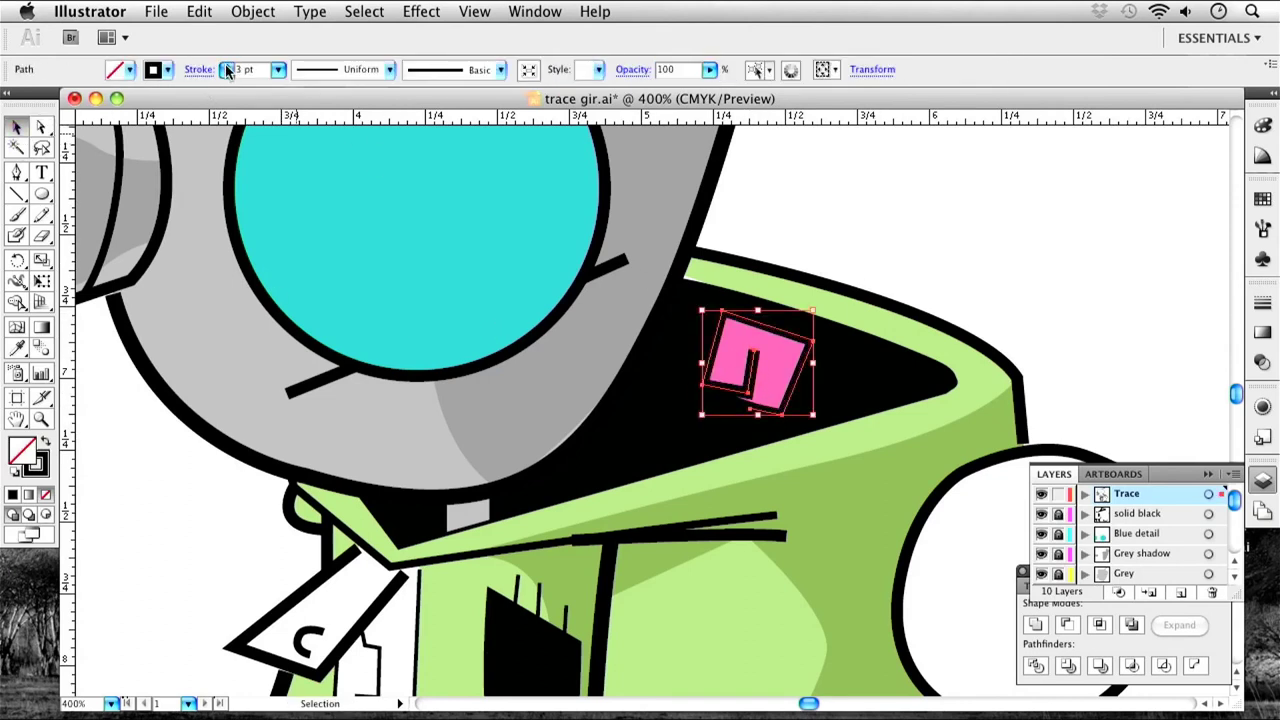
key(a)
click(748, 392)
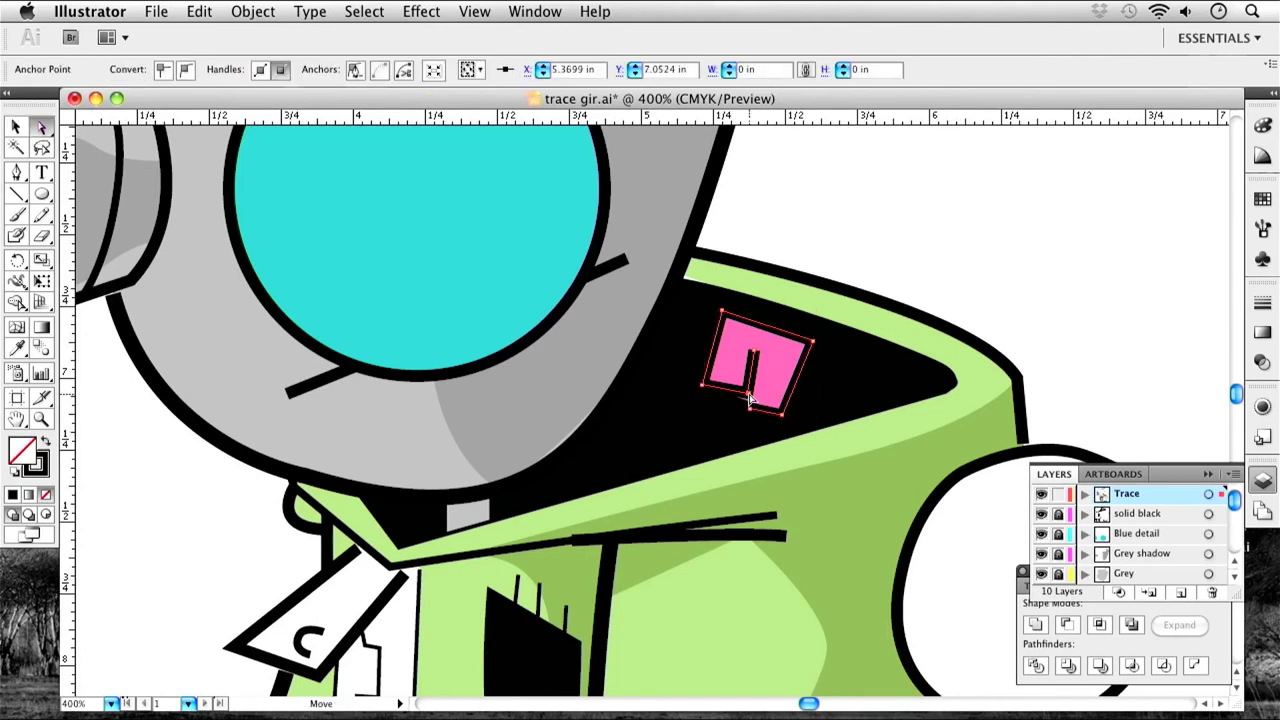
click(752, 428)
Set the outline of the zipper strip on the jacket front to a 2 pt stroke.
scroll(752, 418, down, 10)
click(680, 320)
key(v)
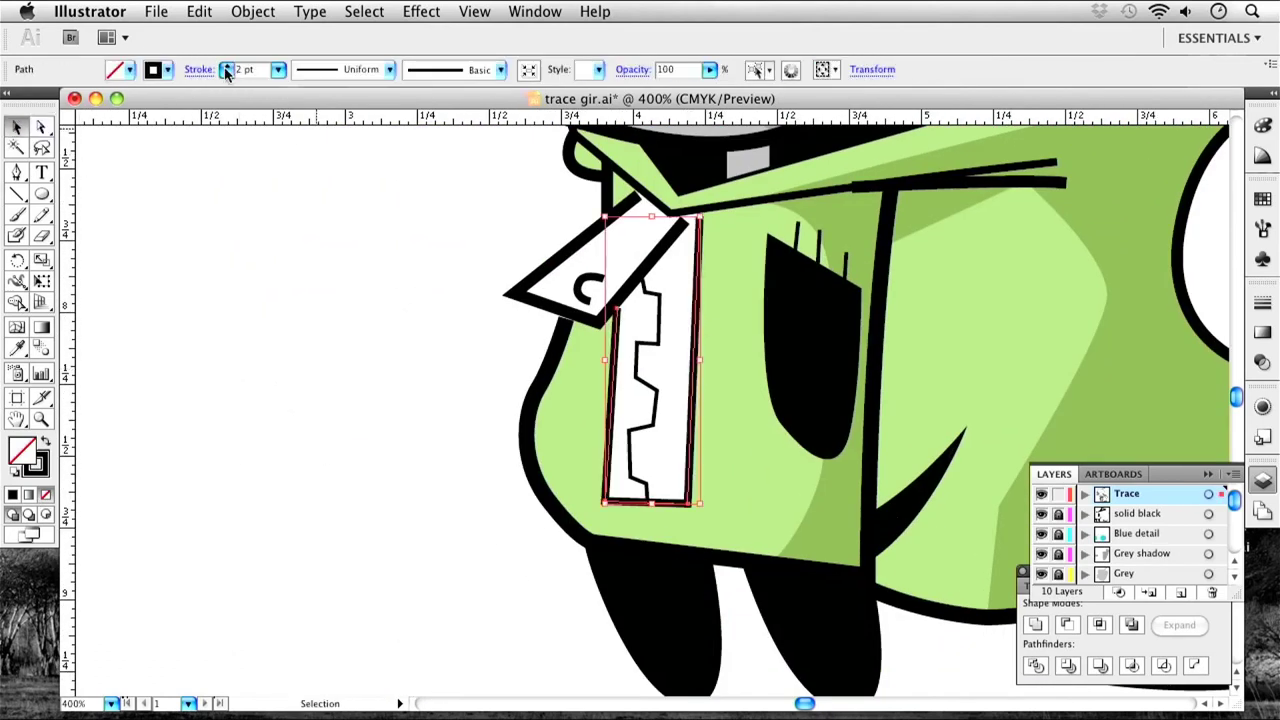
key(super+shift+a)
Examine the whole colored character on the artboard at 100%.
key(super+minus)
key(super+minus)
key(super+minus)
drag(716, 69, 768, 350)
key(super+minus)
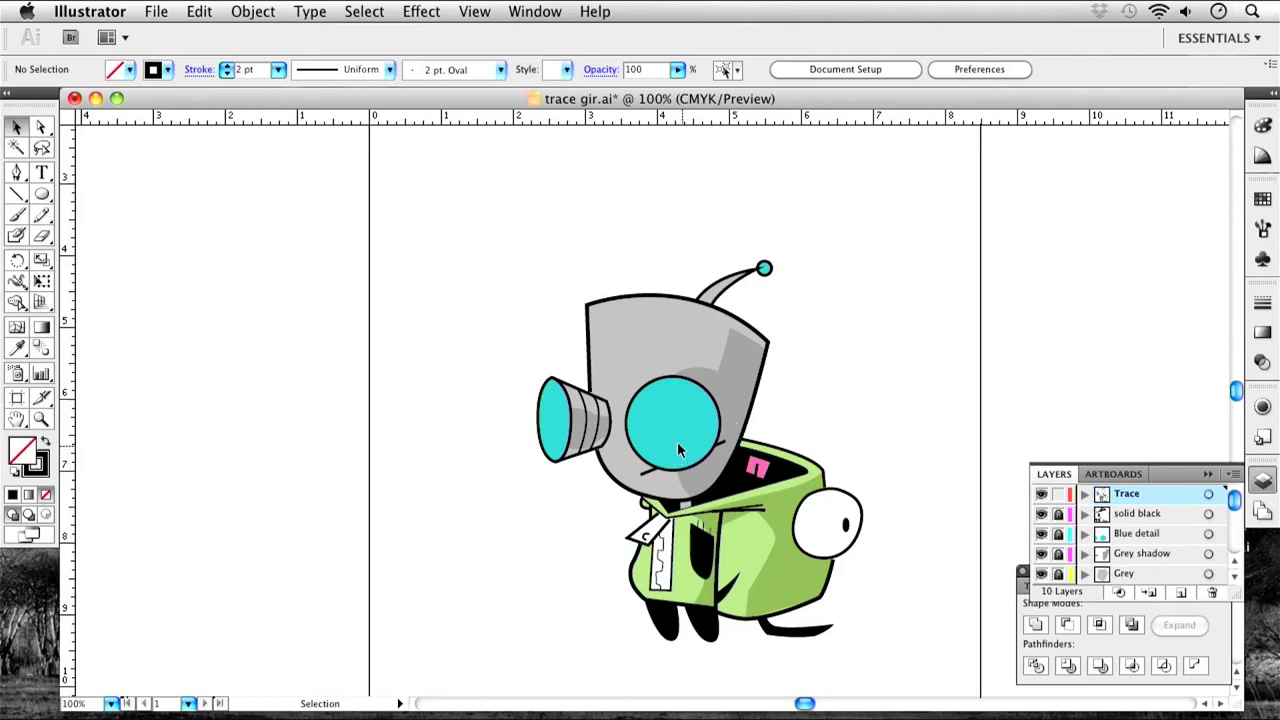
drag(751, 545, 755, 429)
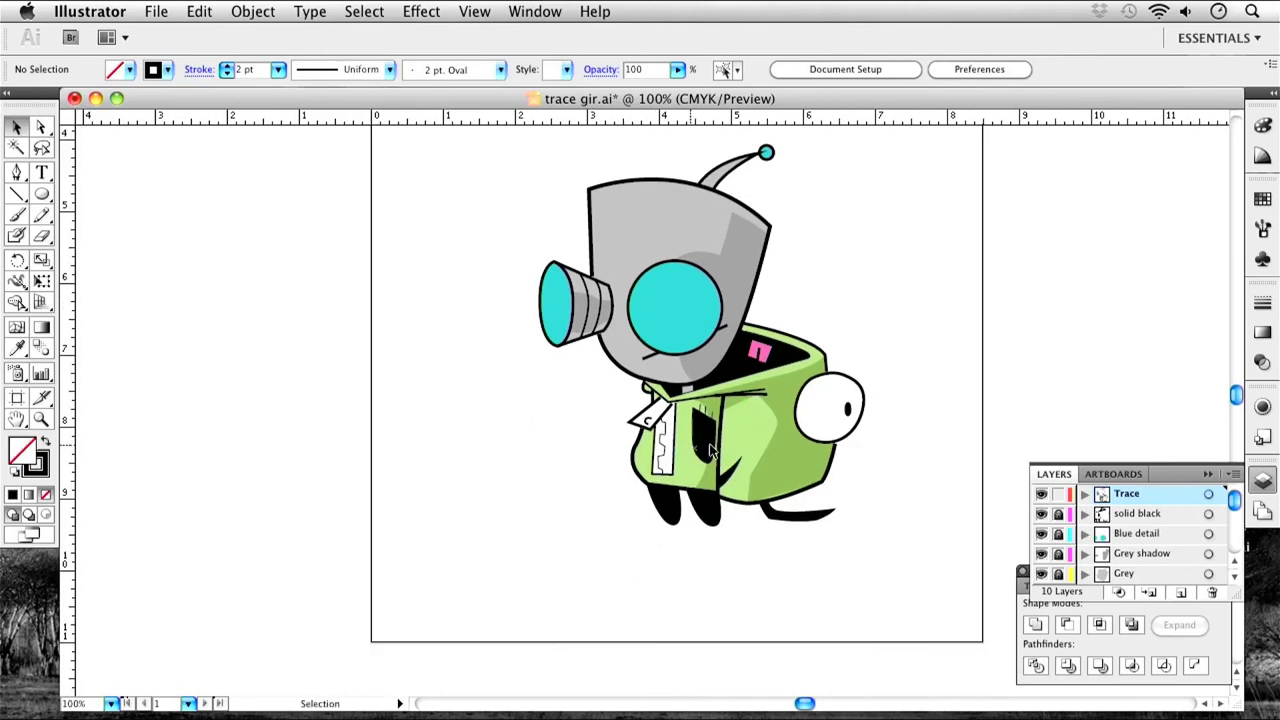
drag(686, 428, 682, 442)
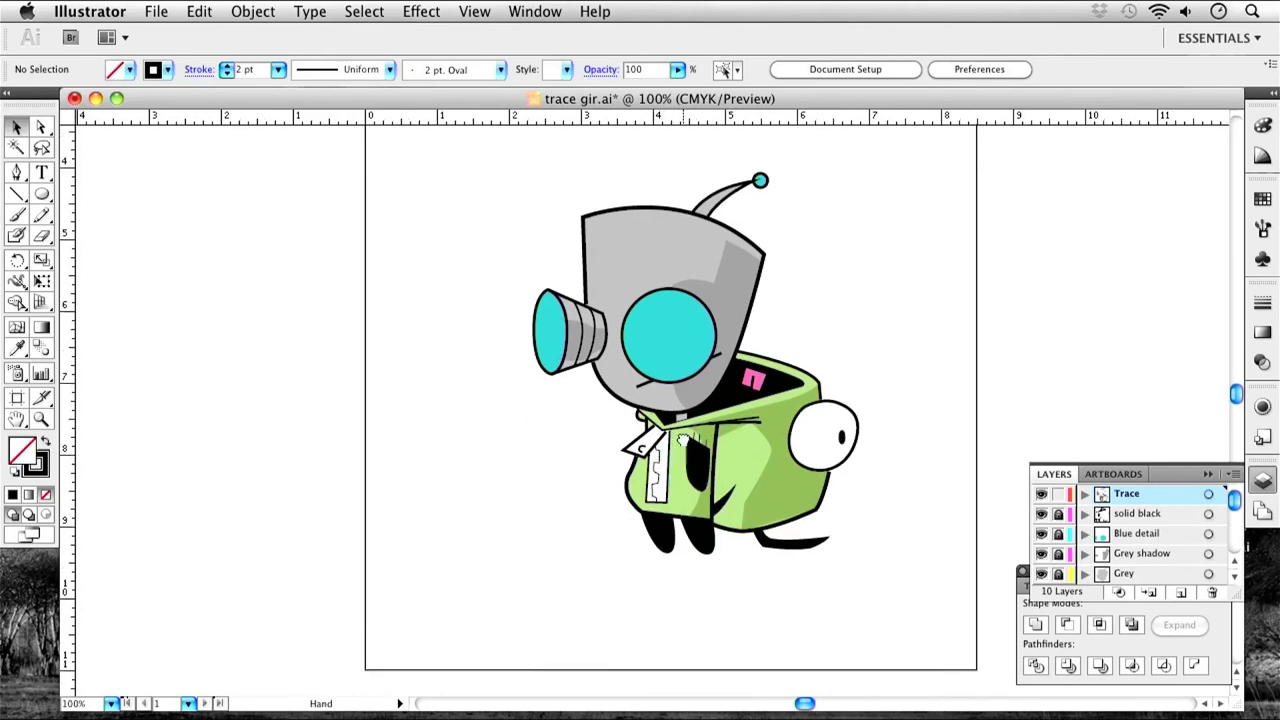
Set the short stitch lines above the black pocket on the jacket front to a 2 pt stroke.
key(super+equal)
key(super+equal)
key(super+equal)
drag(1010, 505, 697, 334)
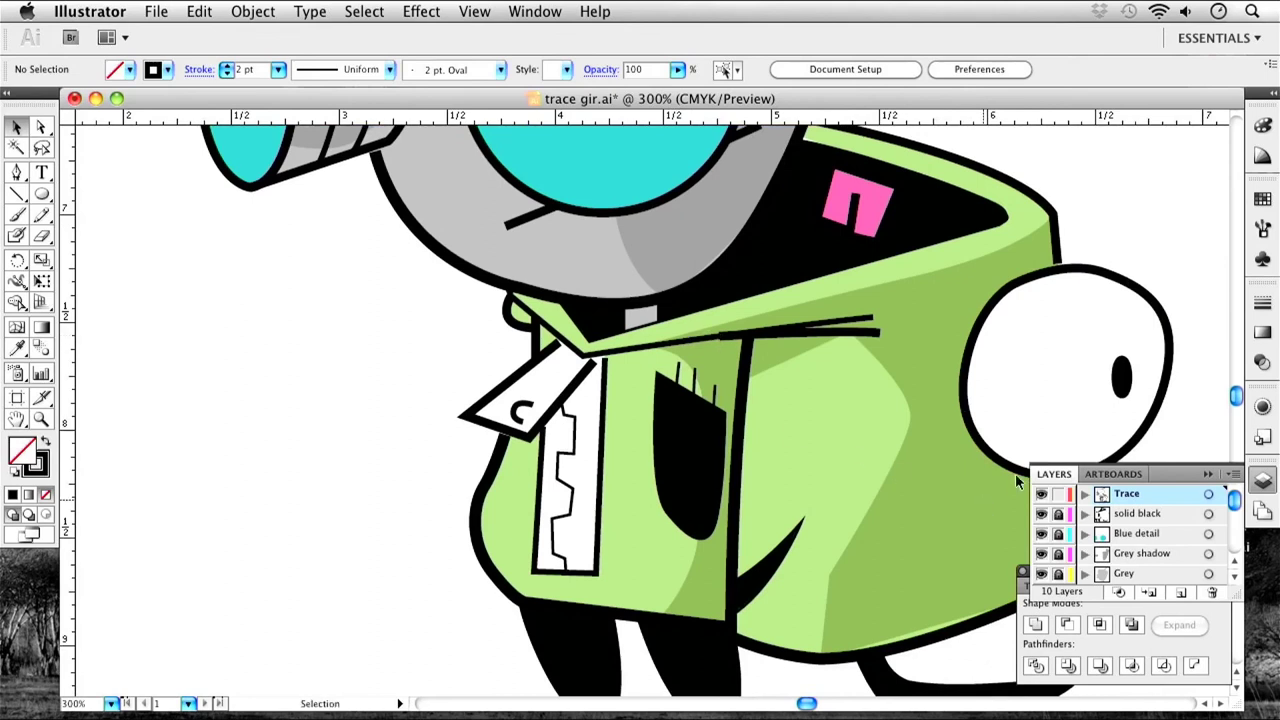
click(679, 374)
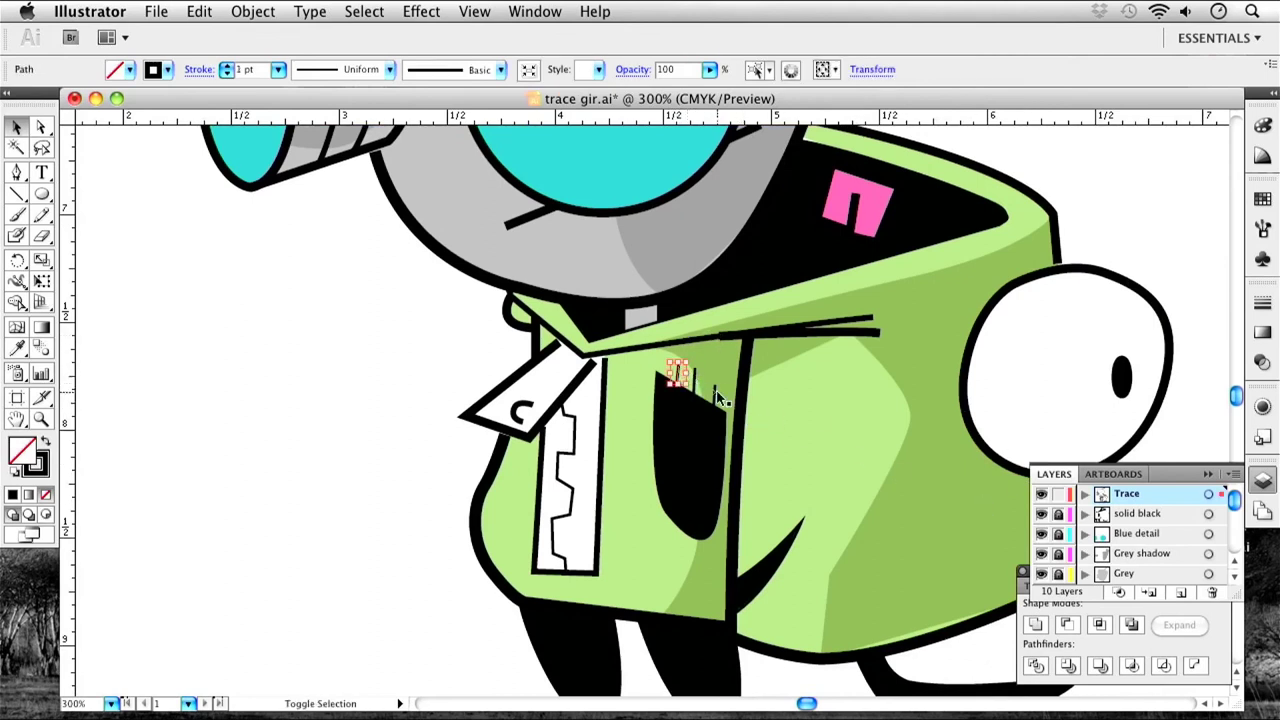
shift+click(714, 395)
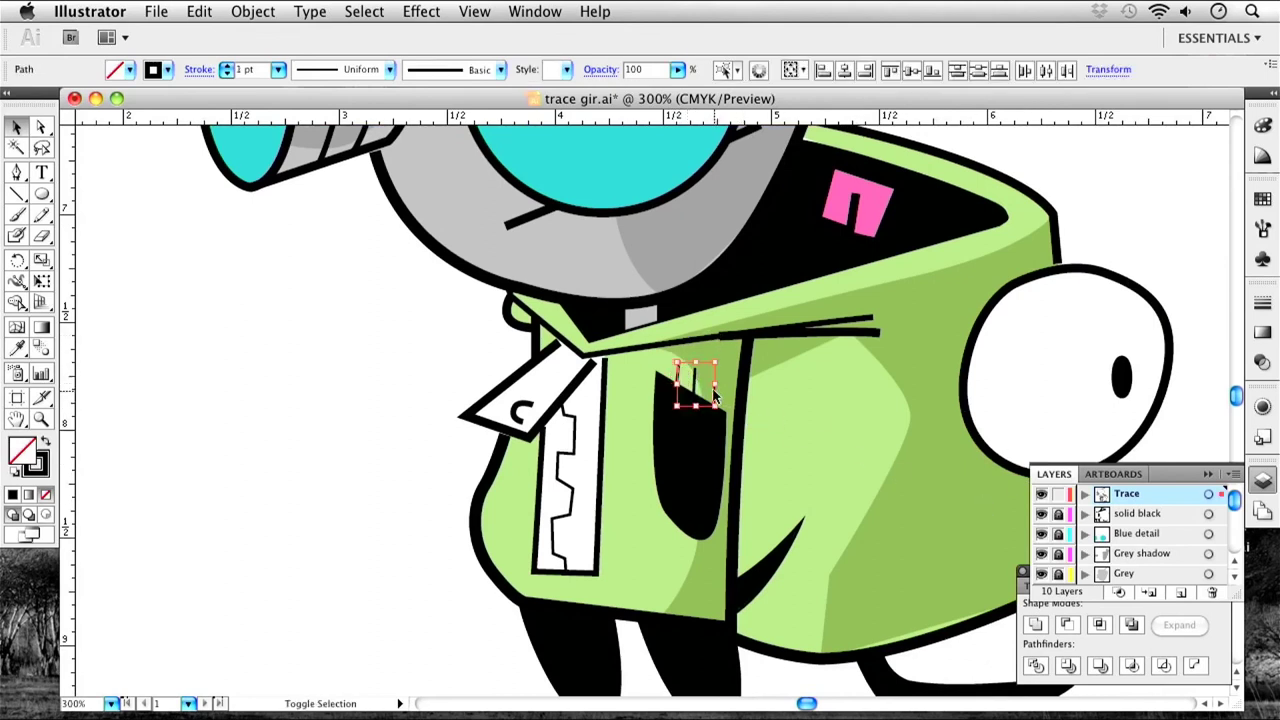
click(227, 67)
click(401, 392)
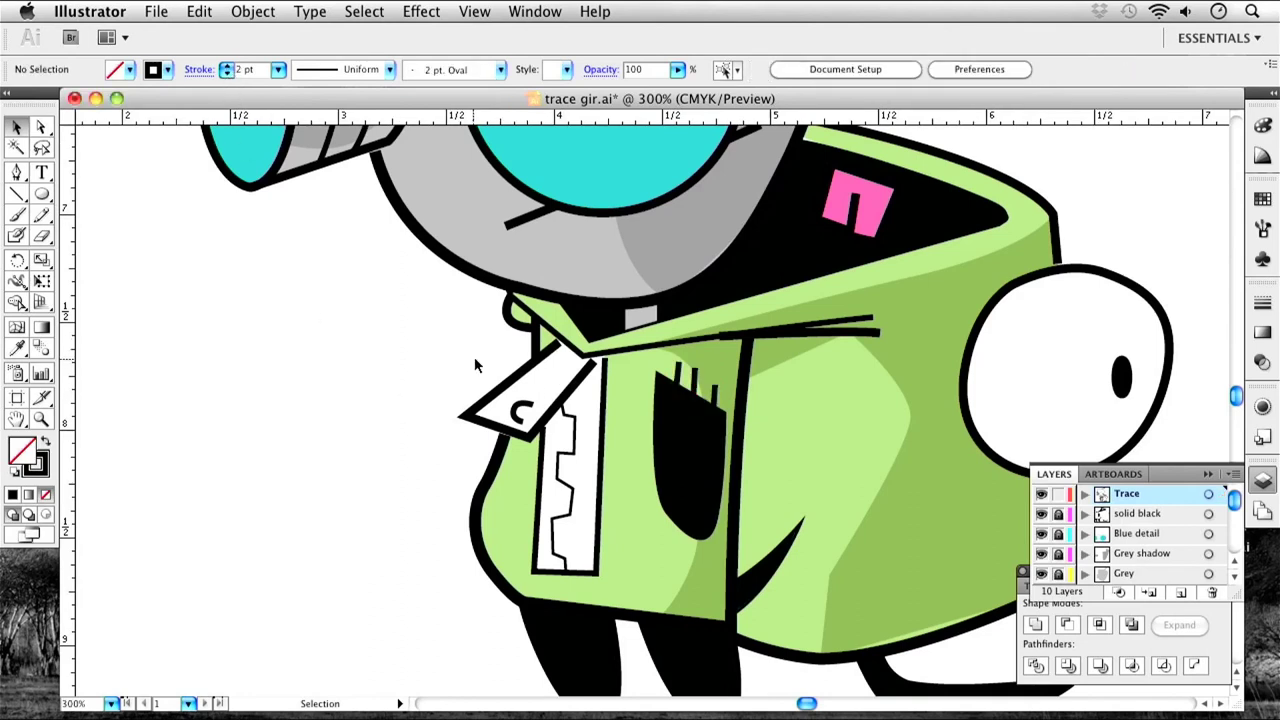
Set the jagged zipper teeth line on the jacket front to a 2 pt stroke.
click(583, 457)
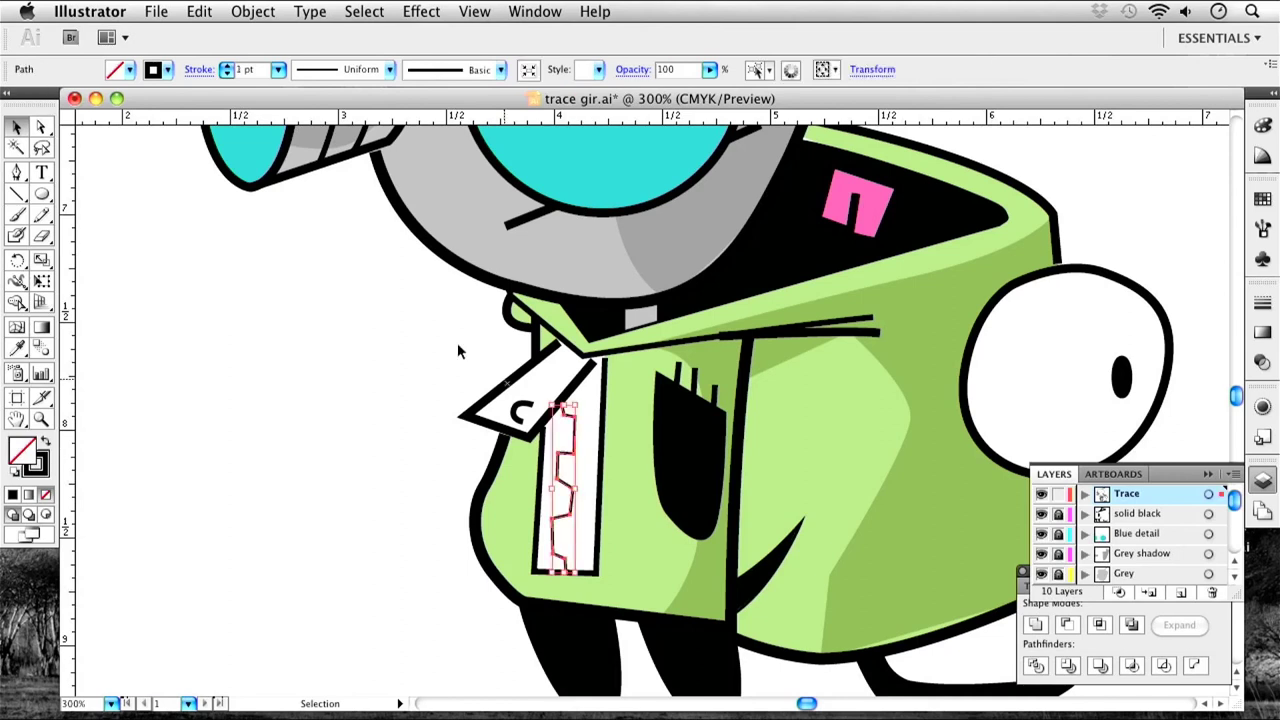
click(227, 65)
click(601, 385)
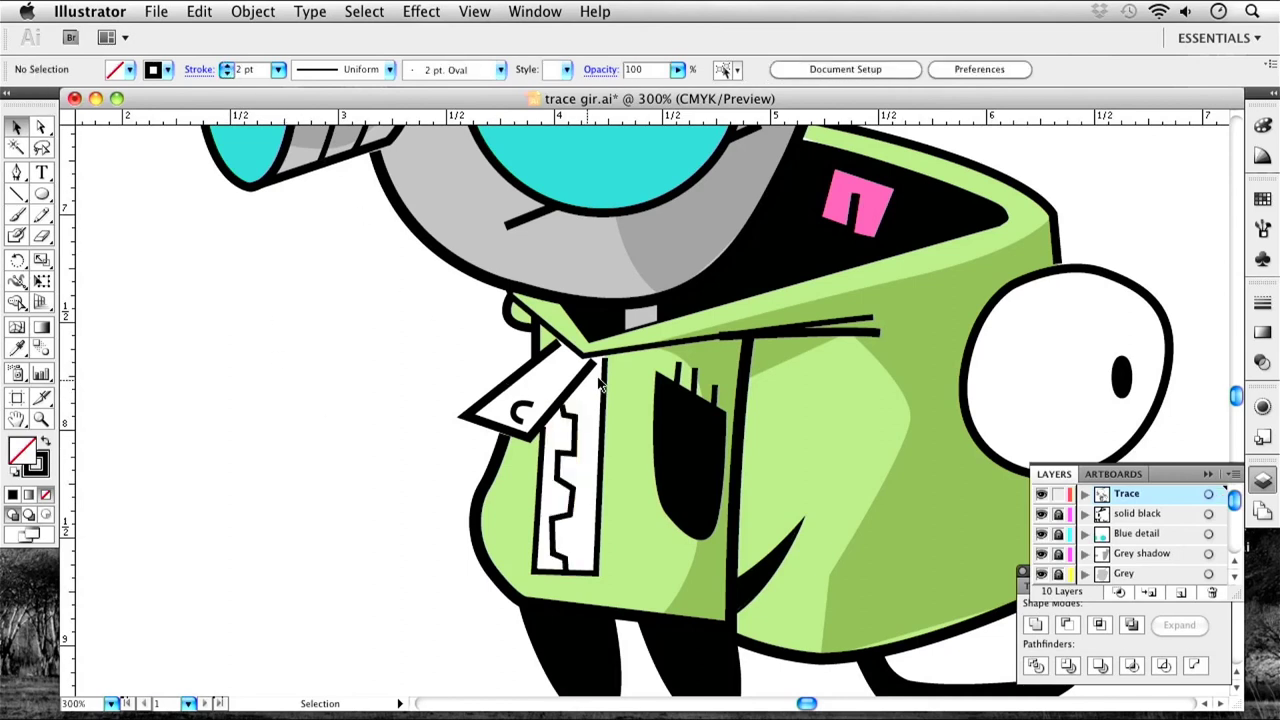
Compare the colored character with the source picture by showing the Original Image layer and hiding it again.
key(super+minus)
key(super+minus)
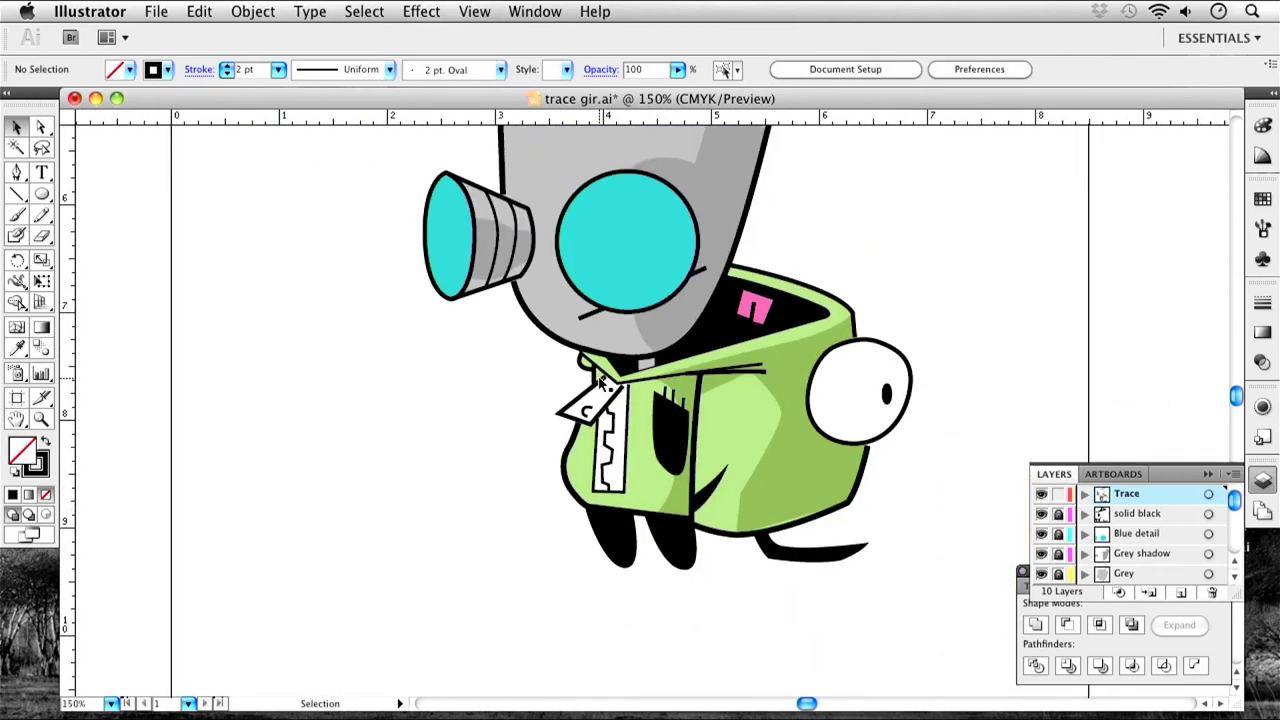
drag(601, 318, 703, 393)
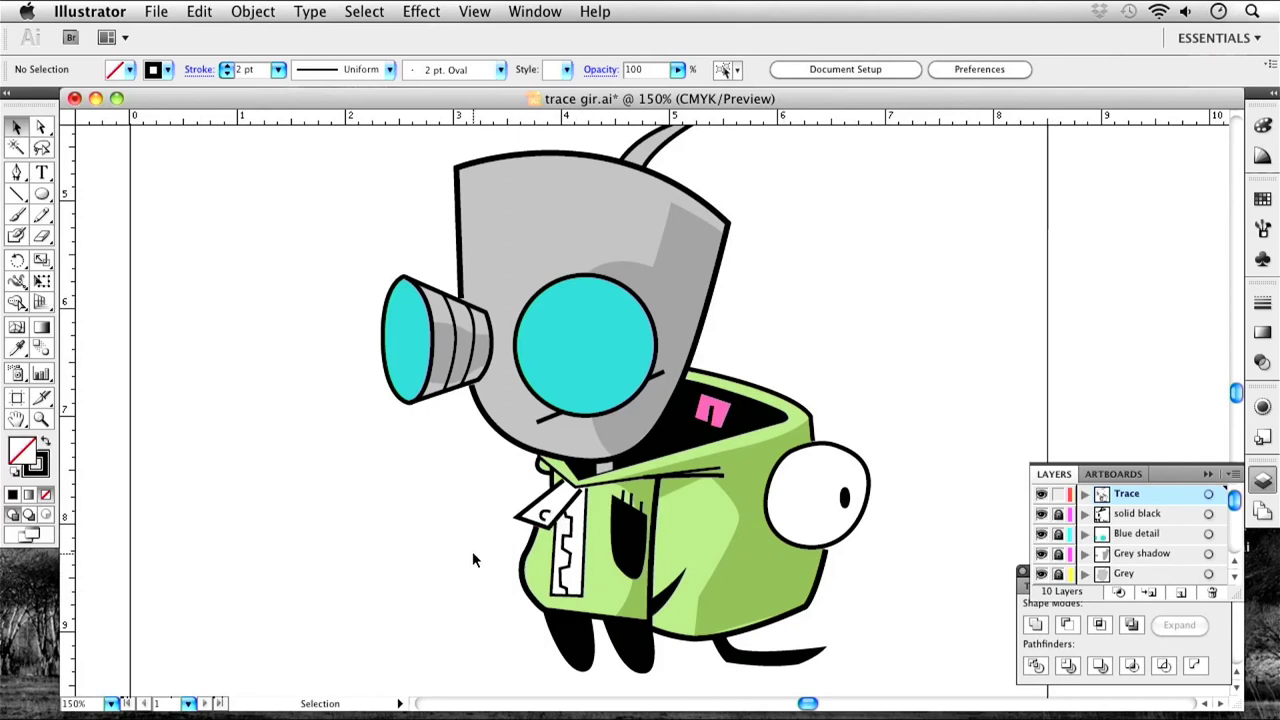
drag(1233, 505, 1234, 545)
click(1041, 574)
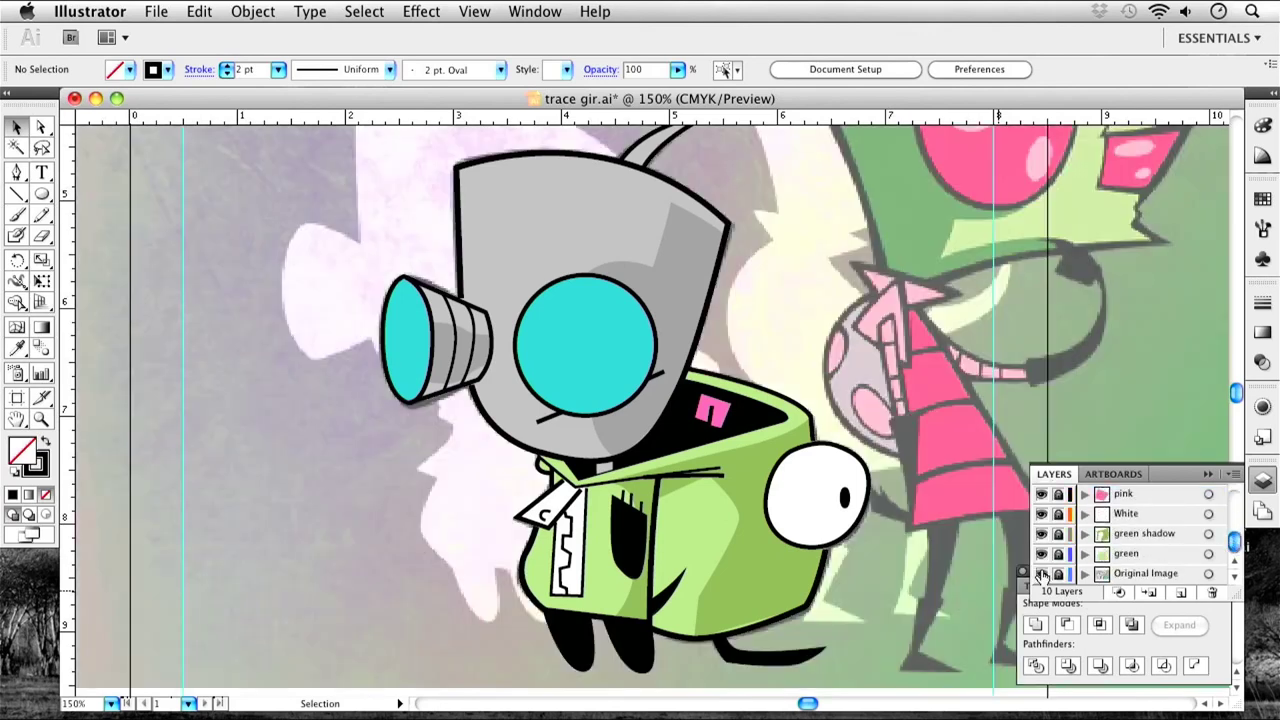
click(1041, 574)
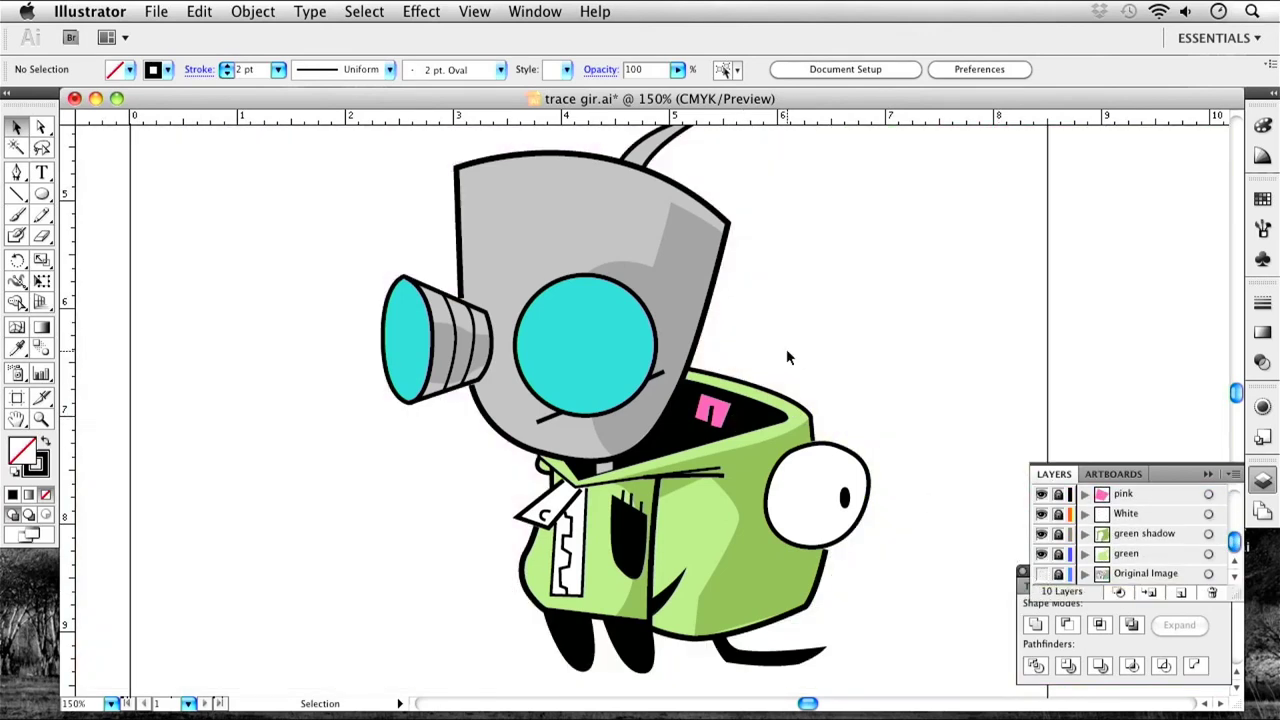
key(super+equal)
key(super+minus)
key(super+minus)
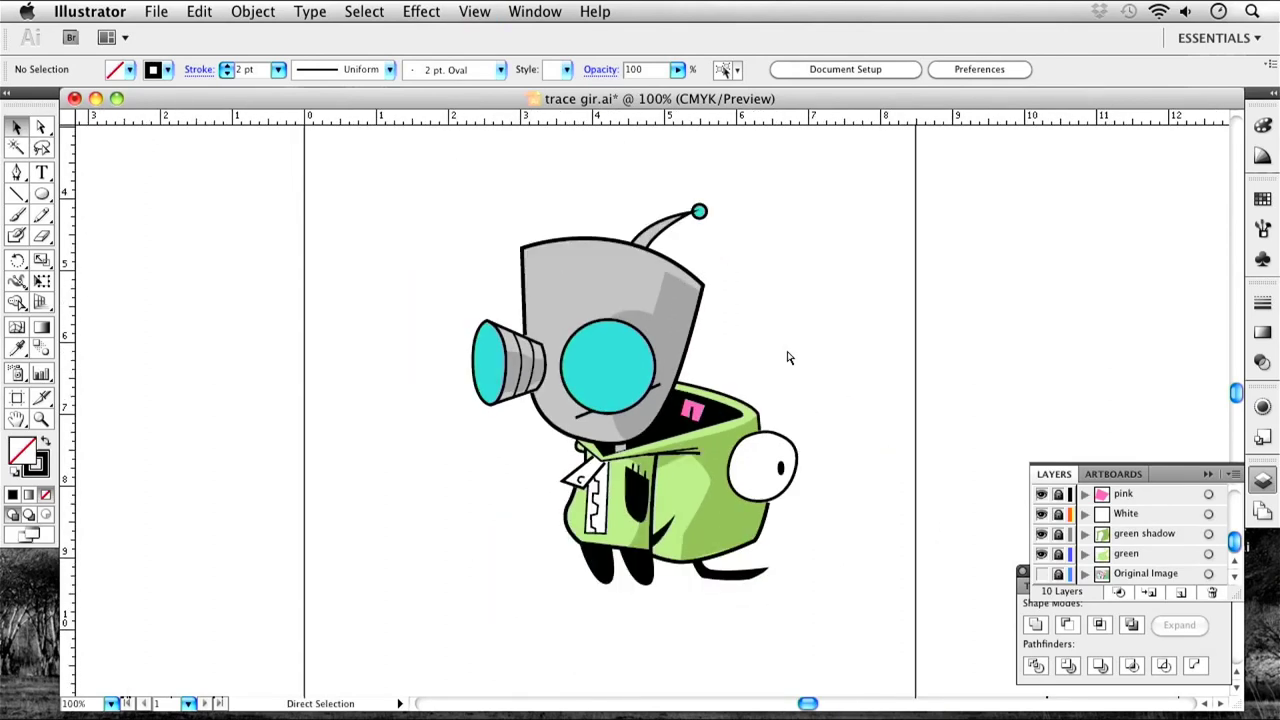
key(super+minus)
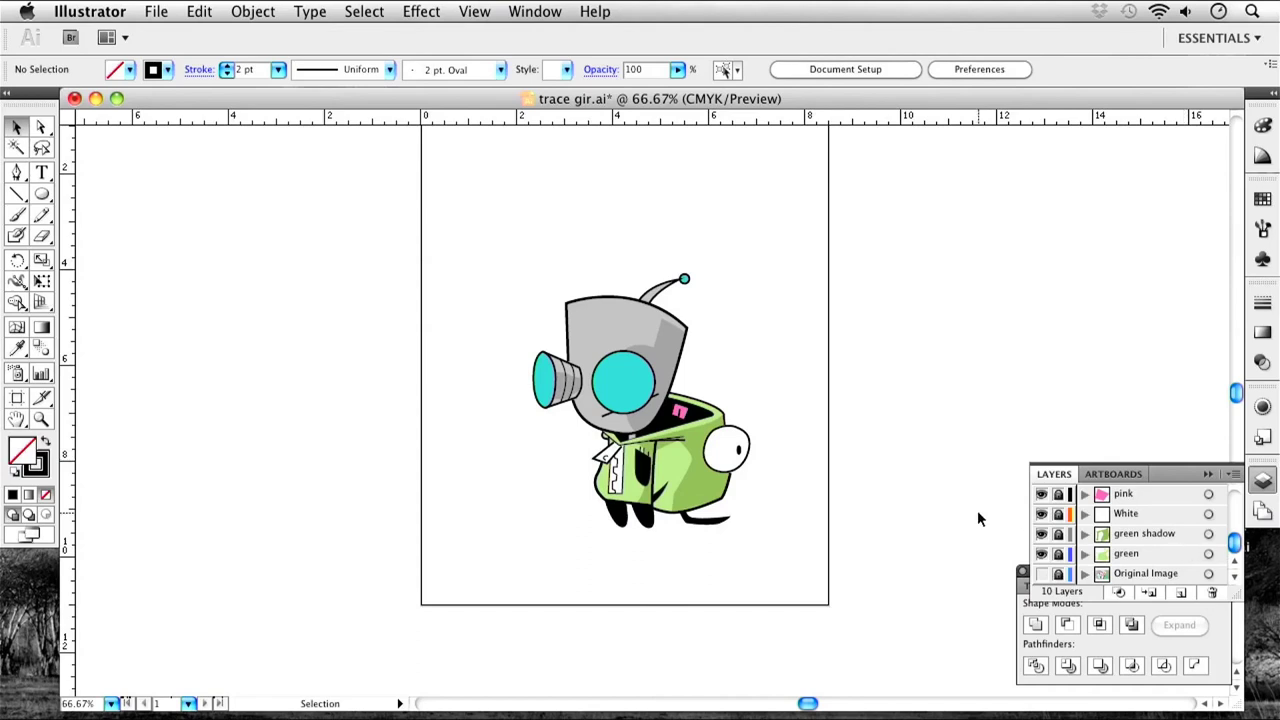
Create a new layer directly above the Original Image layer and name it background.
click(1149, 578)
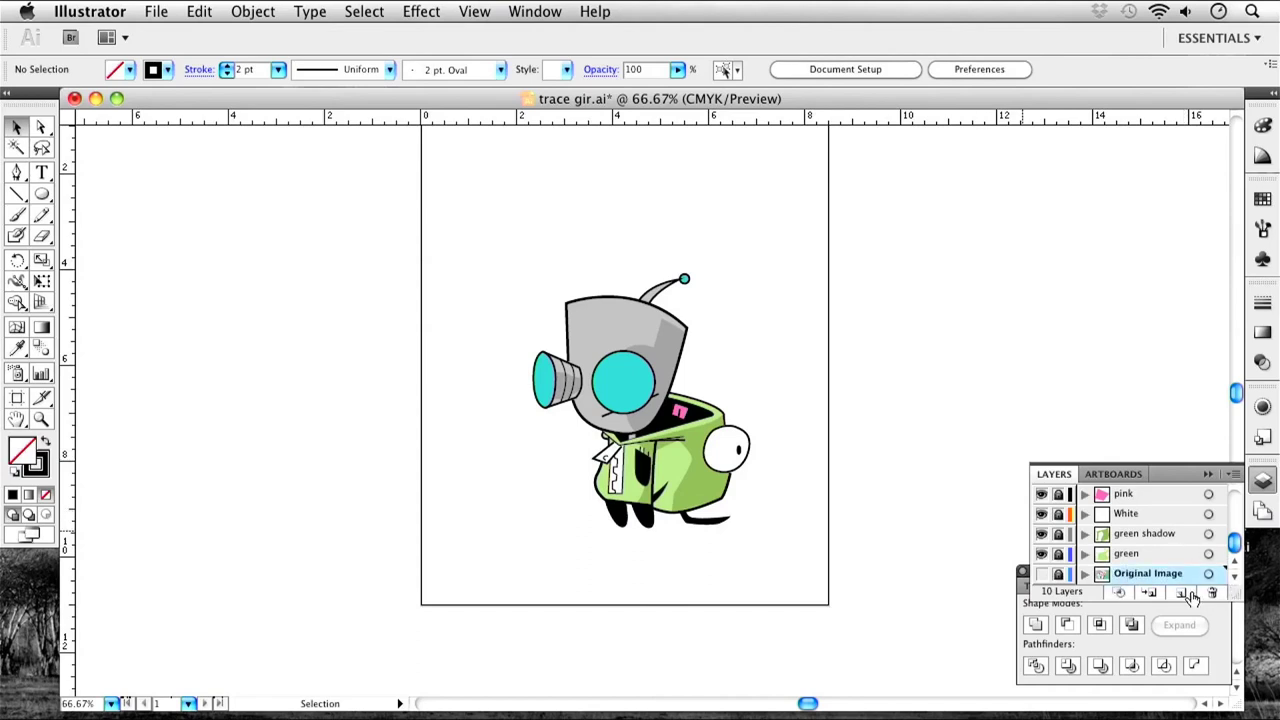
click(1182, 594)
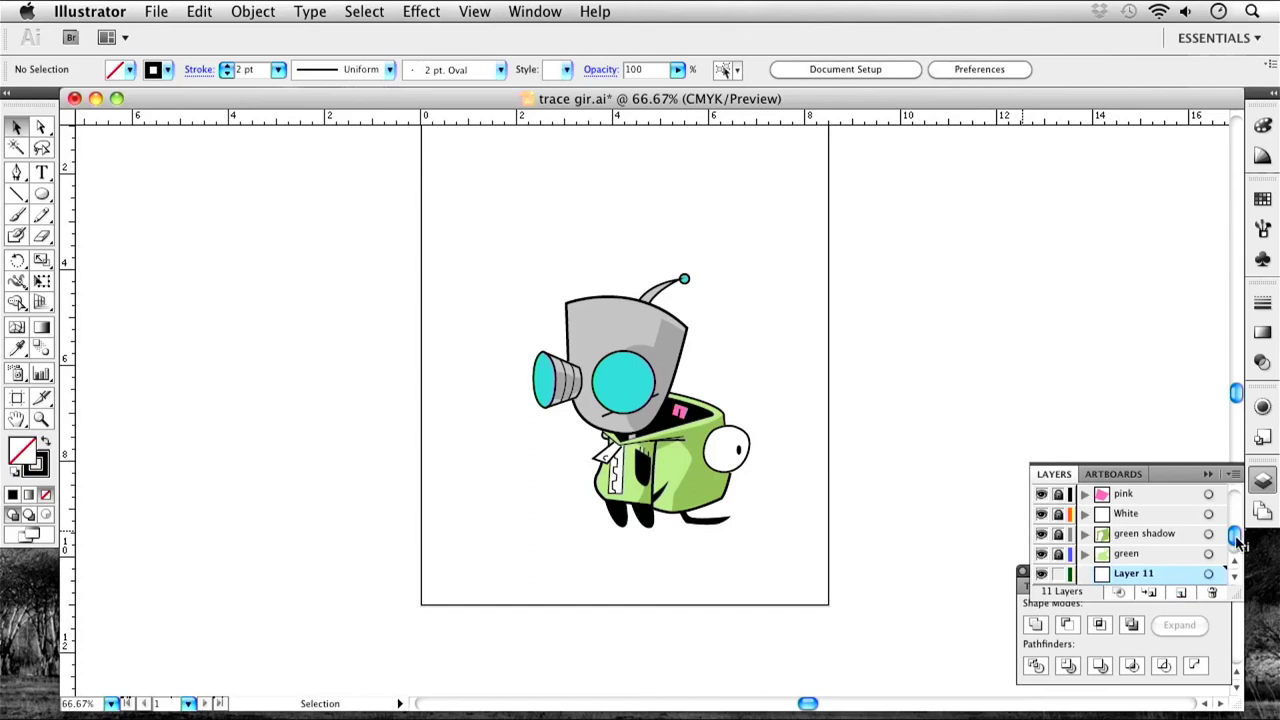
drag(1237, 540, 1216, 556)
double_click(1136, 557)
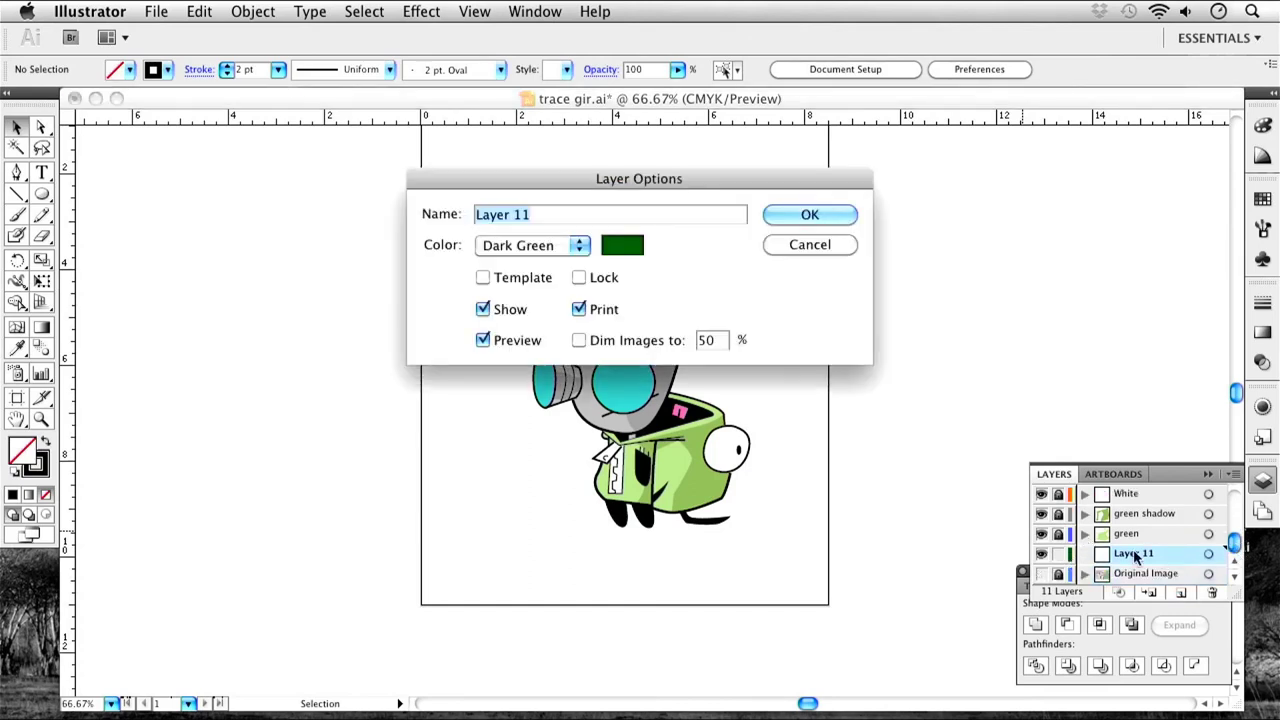
text(background)
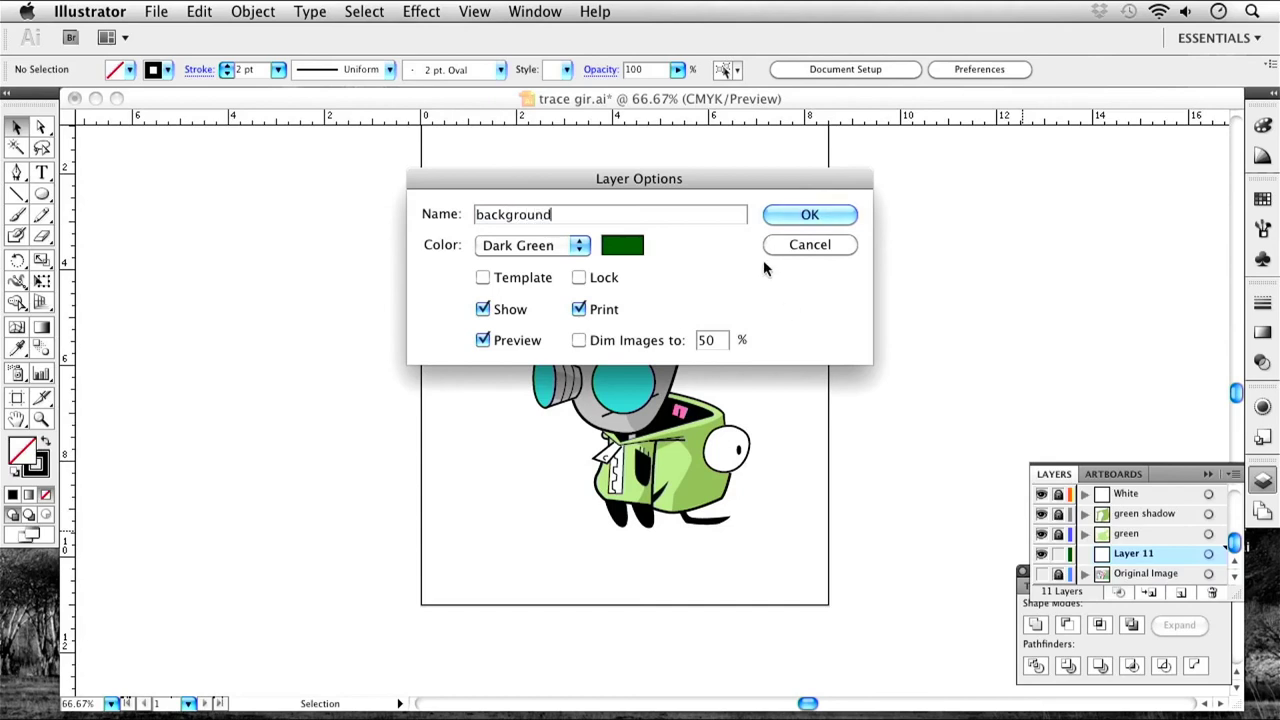
click(811, 212)
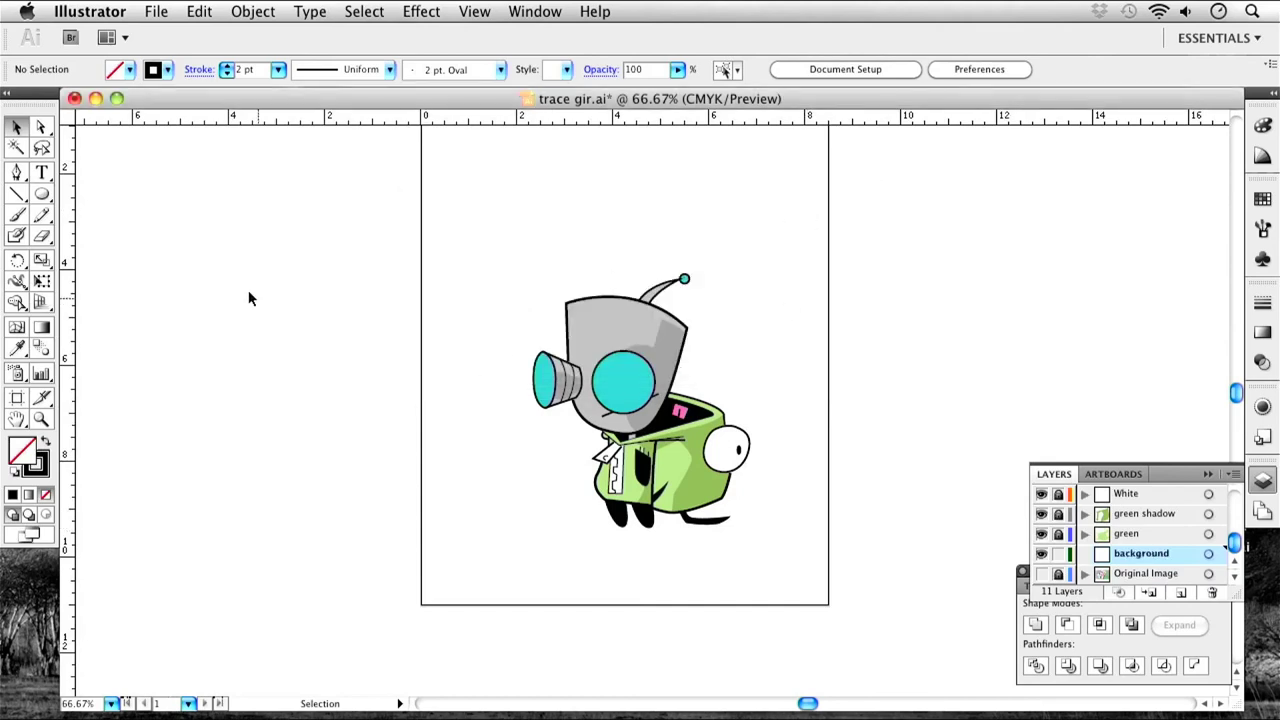
Draw a closed four-sided ground shape with the Pen tool, spanning the artboard from a slanted top edge at about 7 in to below its lower edge.
click(17, 173)
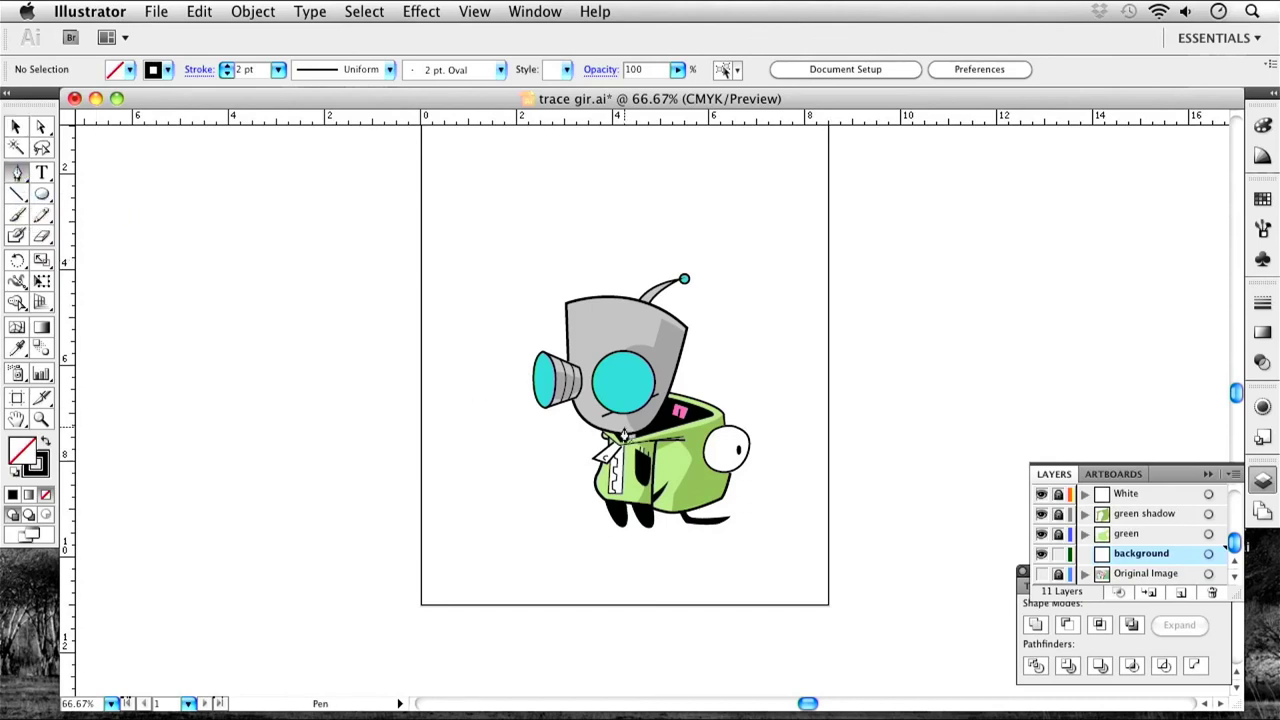
click(421, 415)
click(847, 380)
click(840, 610)
click(419, 613)
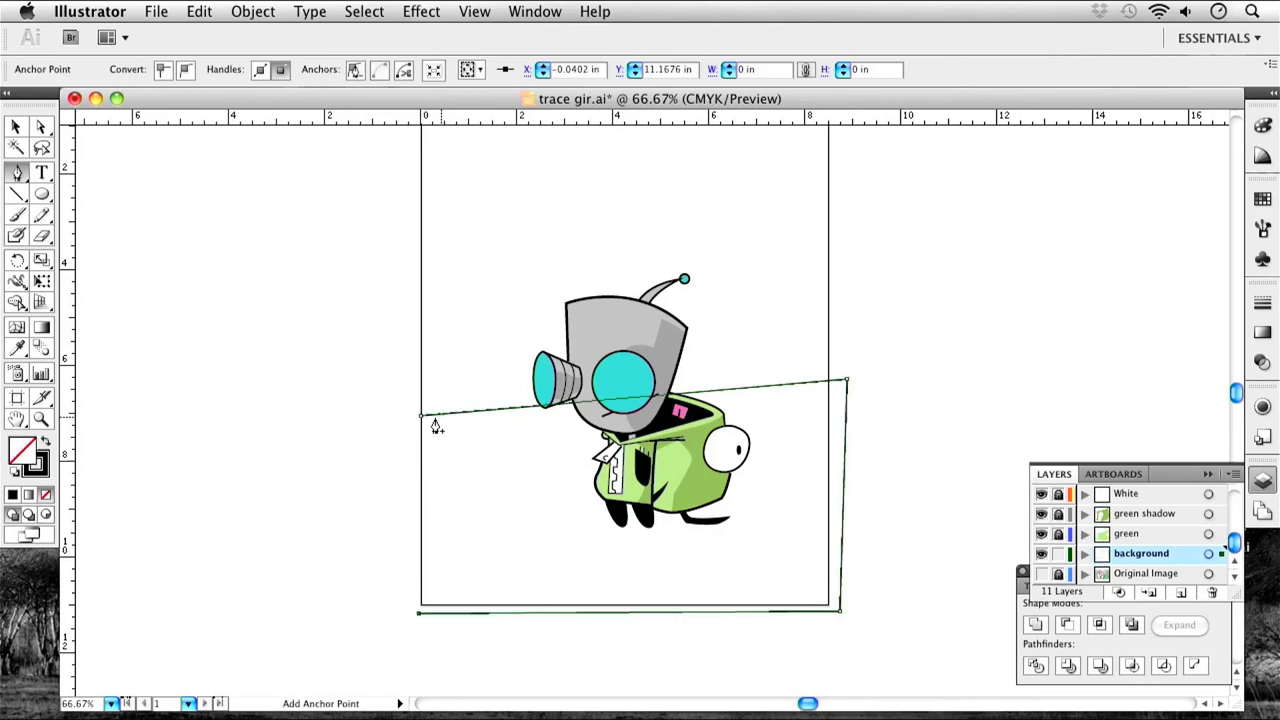
click(421, 415)
Swap the ground shape's fill and stroke, and set its fill to grey #727272.
drag(491, 343, 458, 473)
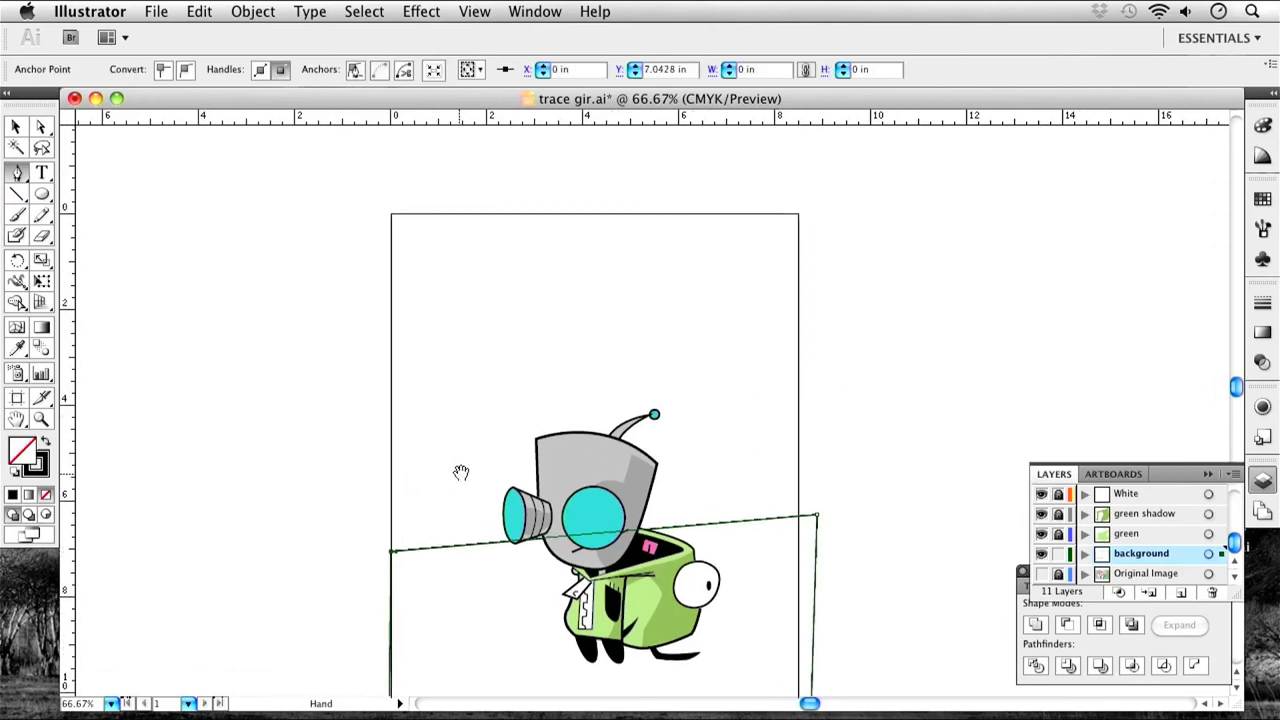
click(45, 442)
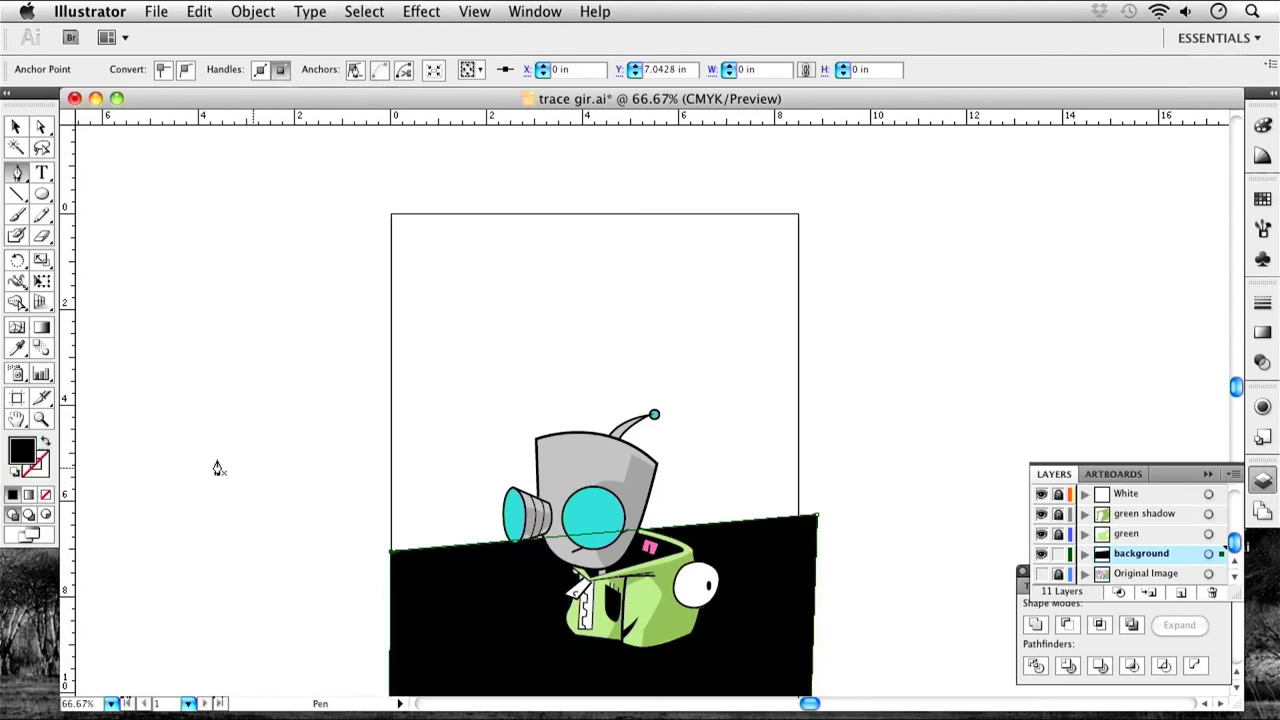
double_click(23, 452)
drag(382, 361, 372, 318)
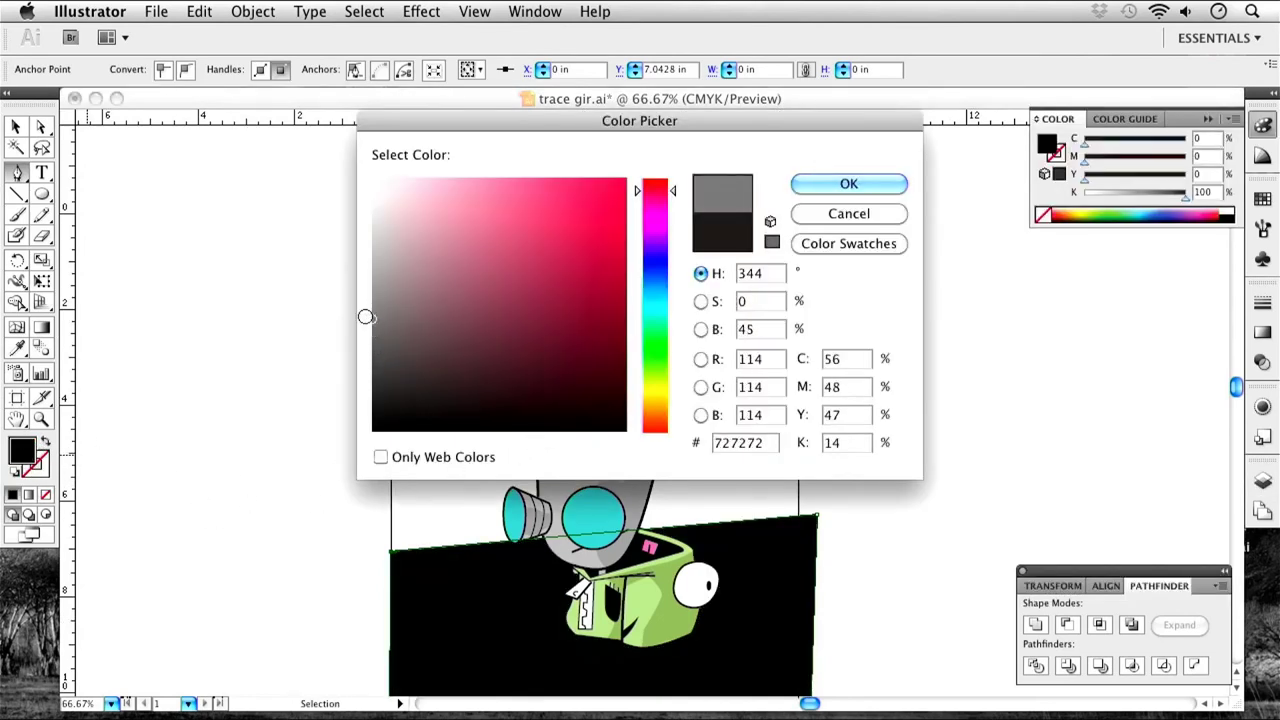
click(846, 185)
Draw a closed four-sided wall shape about 8 in wide and 6.8 in tall behind the character, slightly overlapping the grey ground shape.
drag(751, 409, 734, 386)
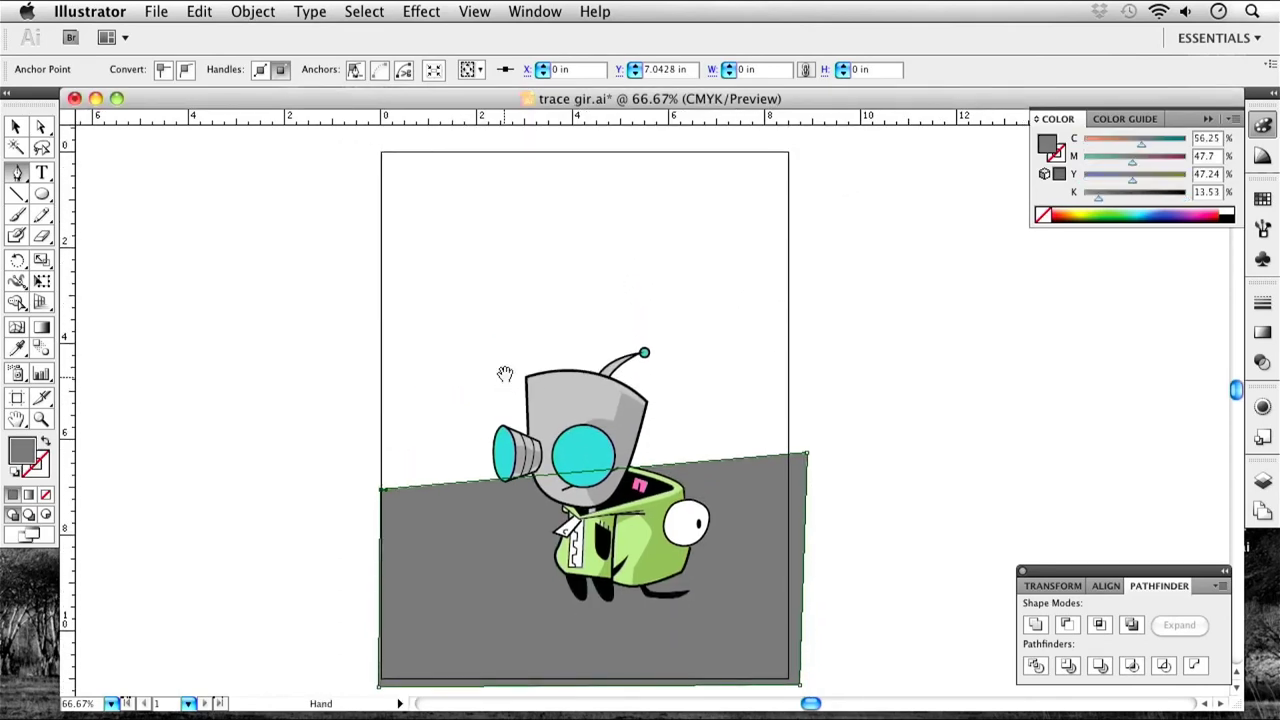
scroll(504, 386, up, 3)
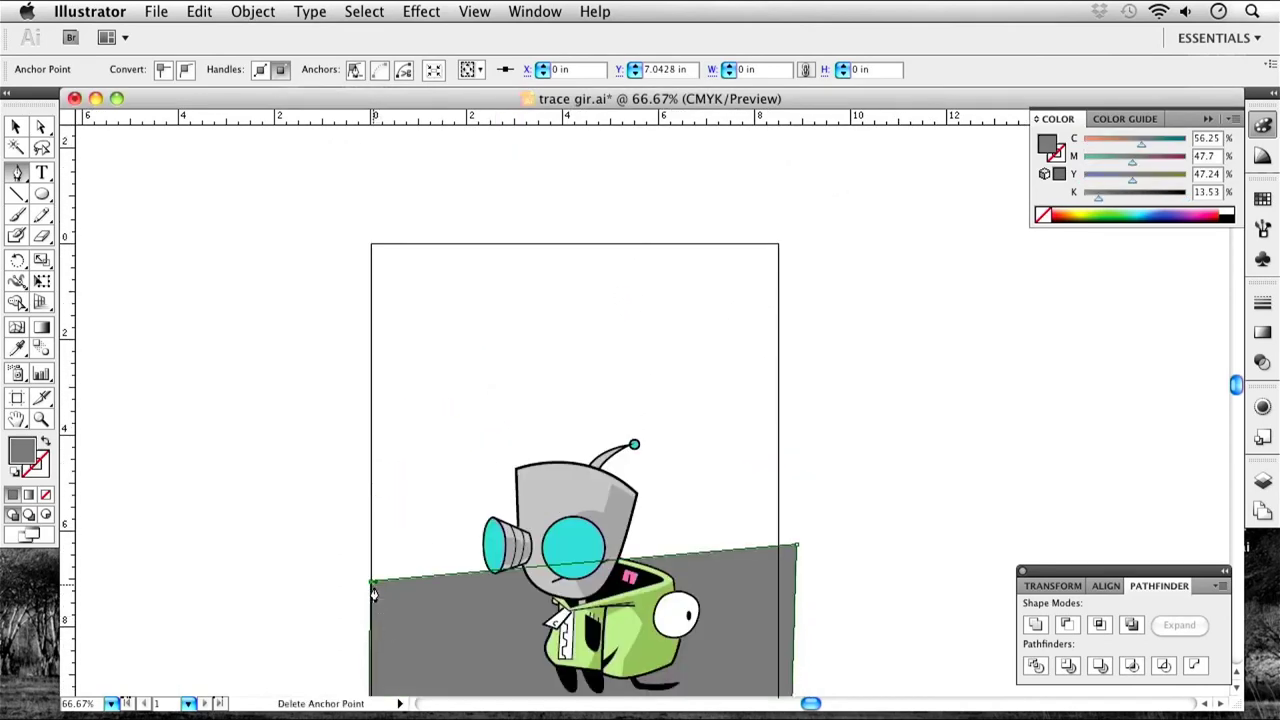
super+click(384, 344)
click(378, 265)
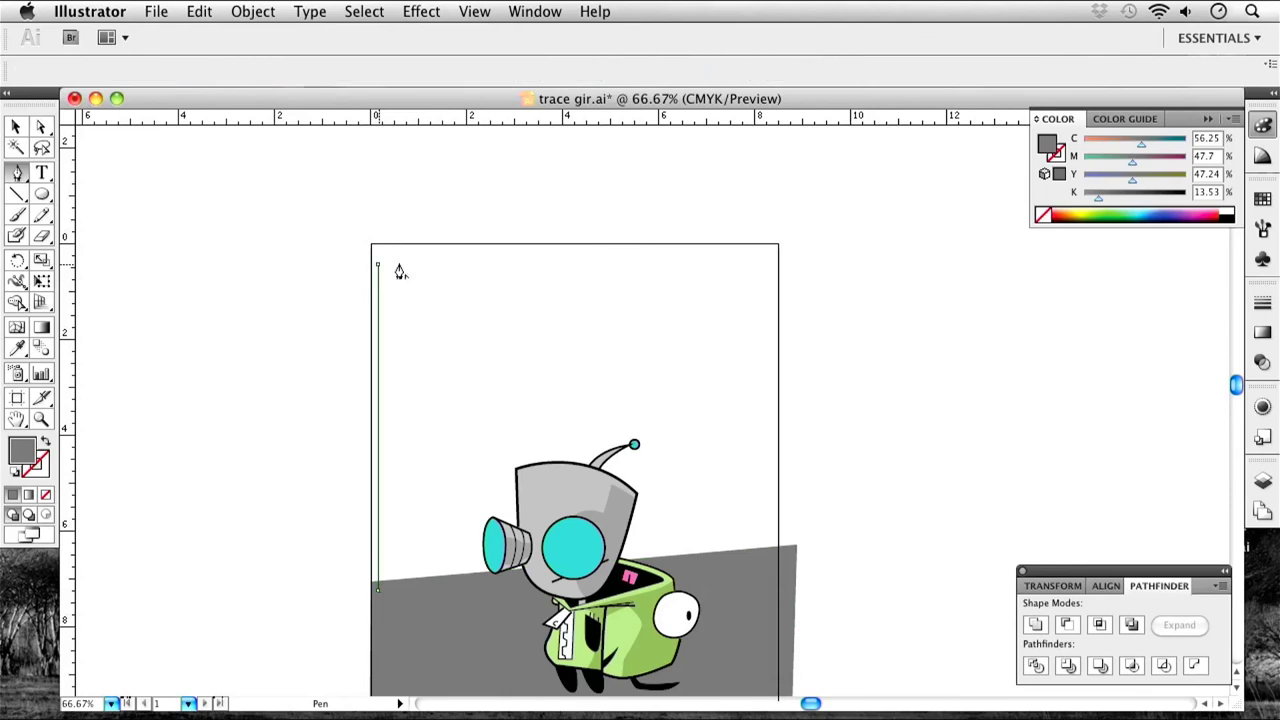
click(766, 266)
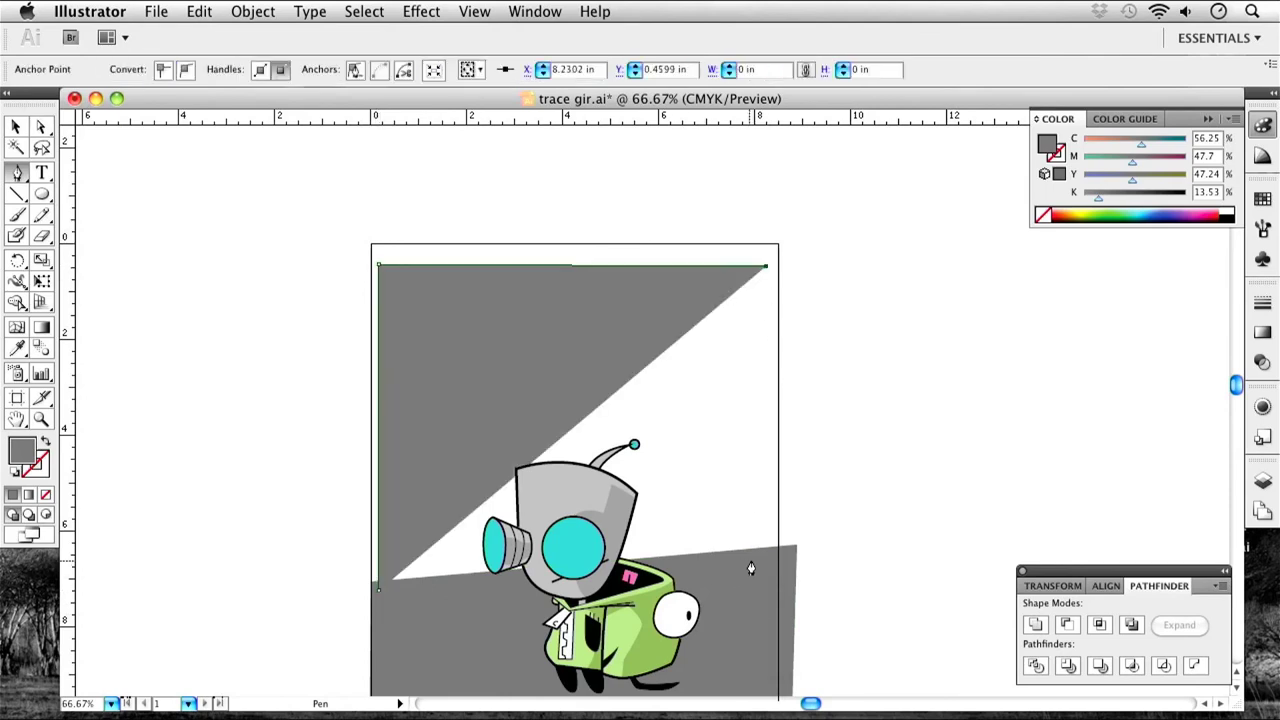
click(752, 557)
click(379, 591)
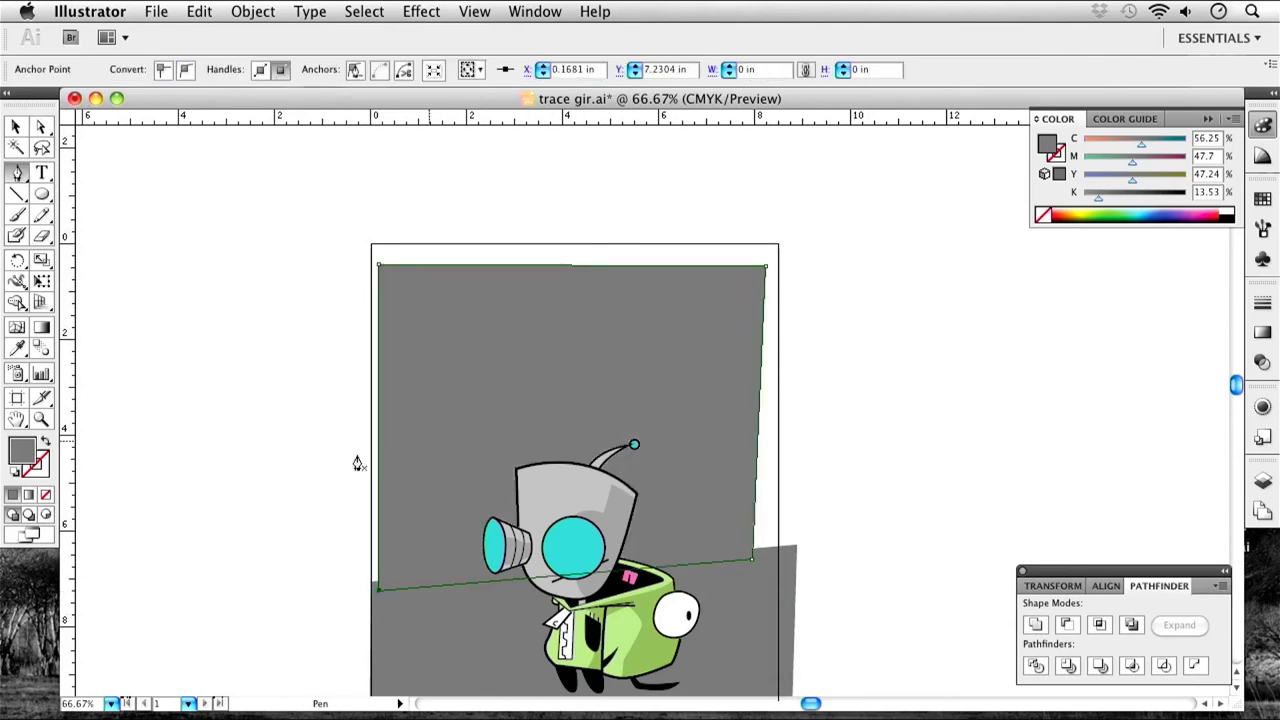
Set the upper background shape's fill color to blue #308AB7.
double_click(25, 453)
drag(661, 286, 660, 306)
mouse_move(520, 280)
mouse_down()
mouse_move(481, 248)
mouse_move(566, 240)
mouse_move(552, 246)
mouse_up()
drag(665, 307, 663, 293)
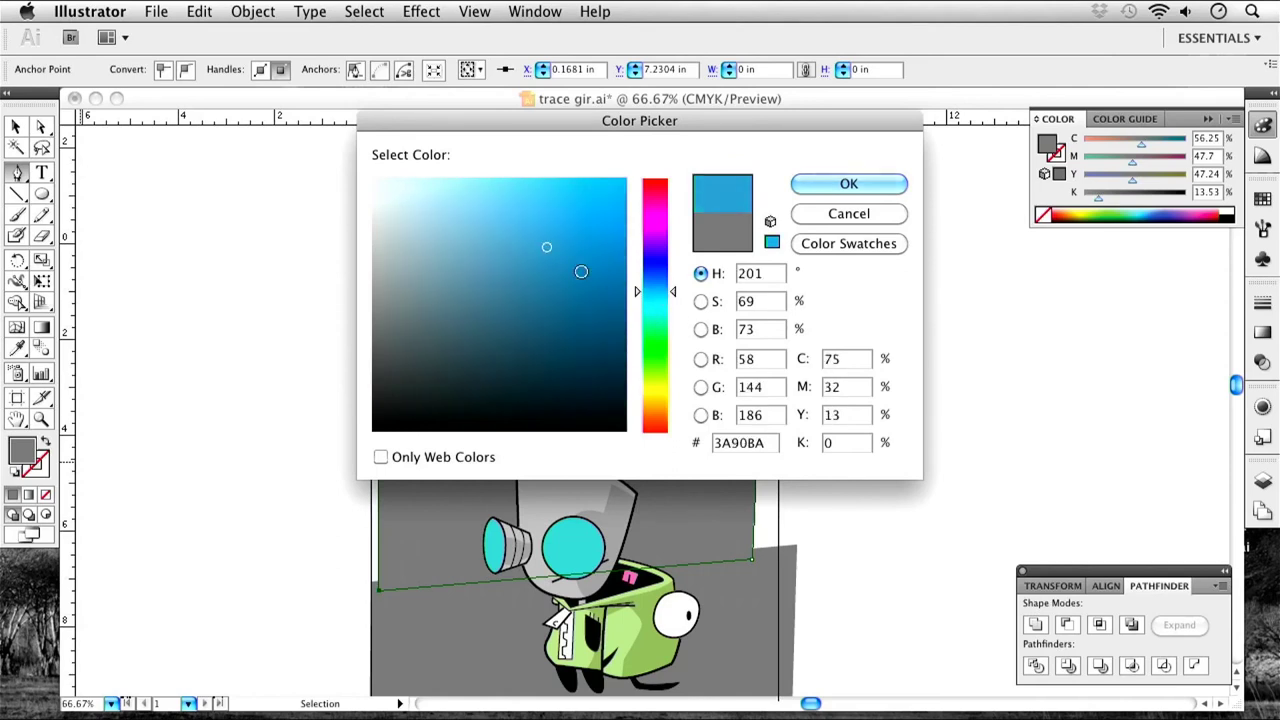
click(559, 250)
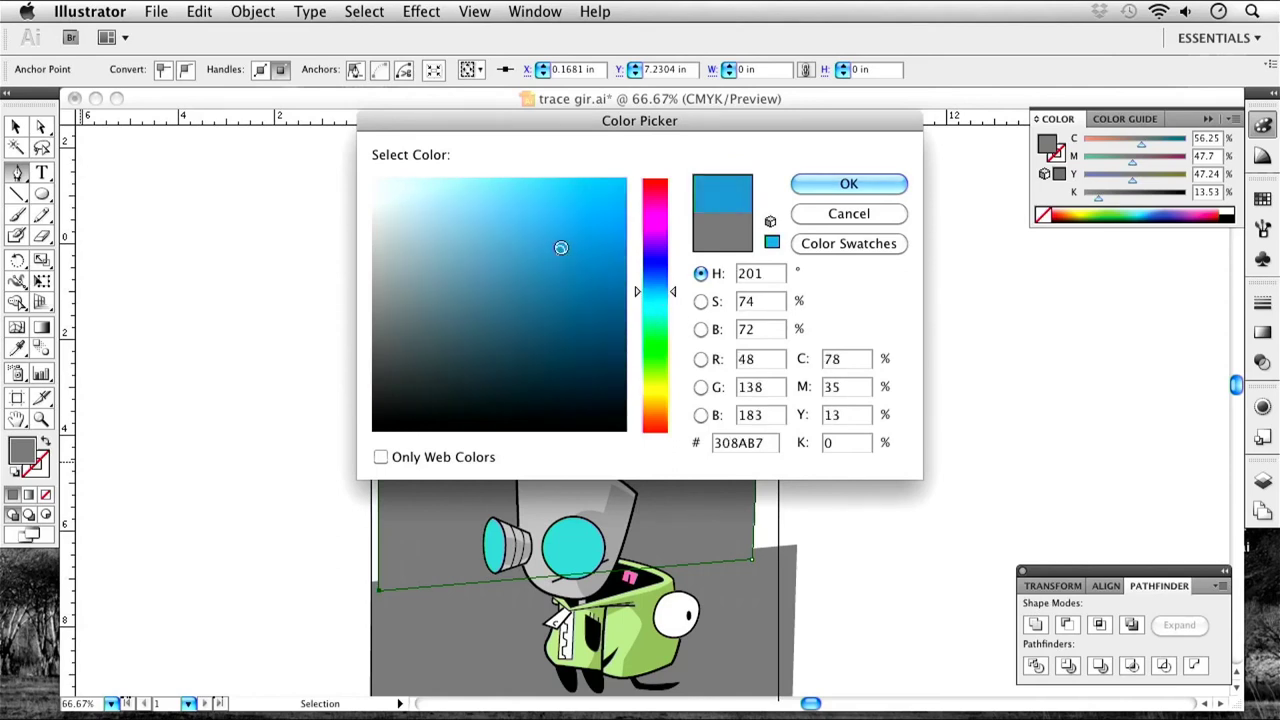
click(838, 182)
Send the blue shape to the back, behind the grey ground, and nudge it slightly to the right.
scroll(760, 363, down, 3)
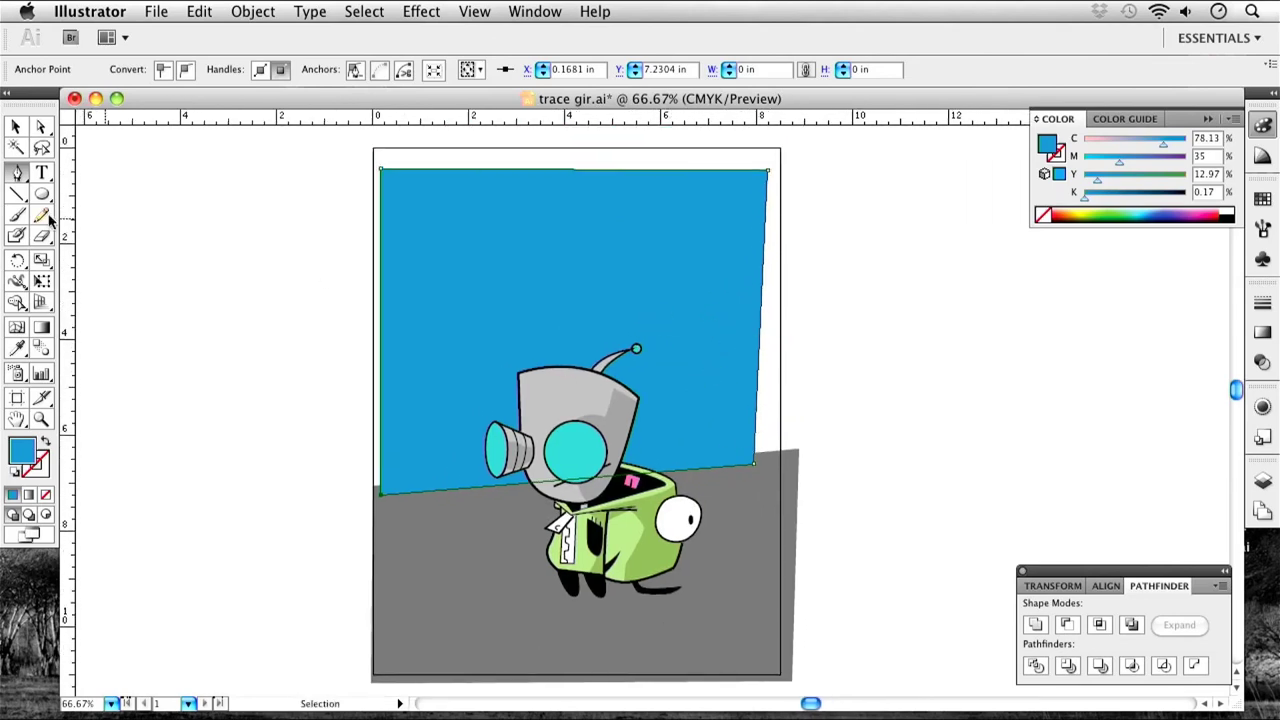
click(16, 127)
right_click(735, 346)
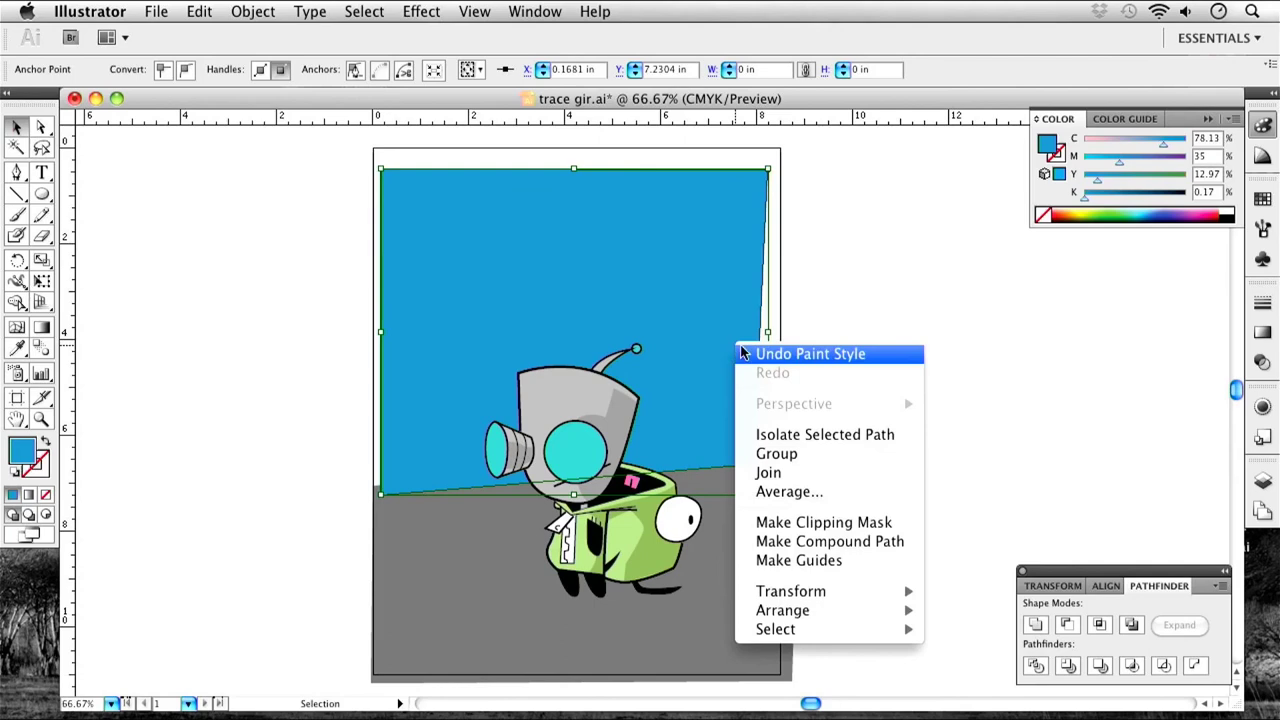
mouse_move(900, 612)
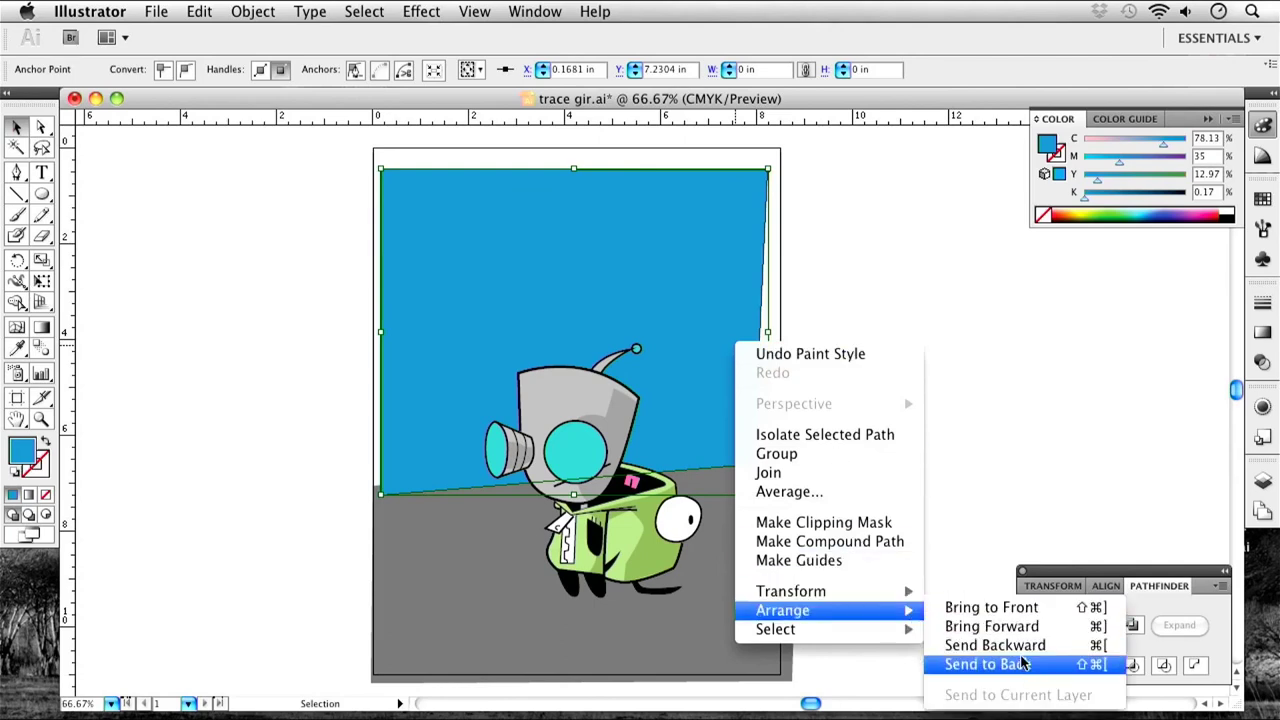
click(988, 664)
click(886, 358)
drag(690, 359, 696, 358)
click(884, 341)
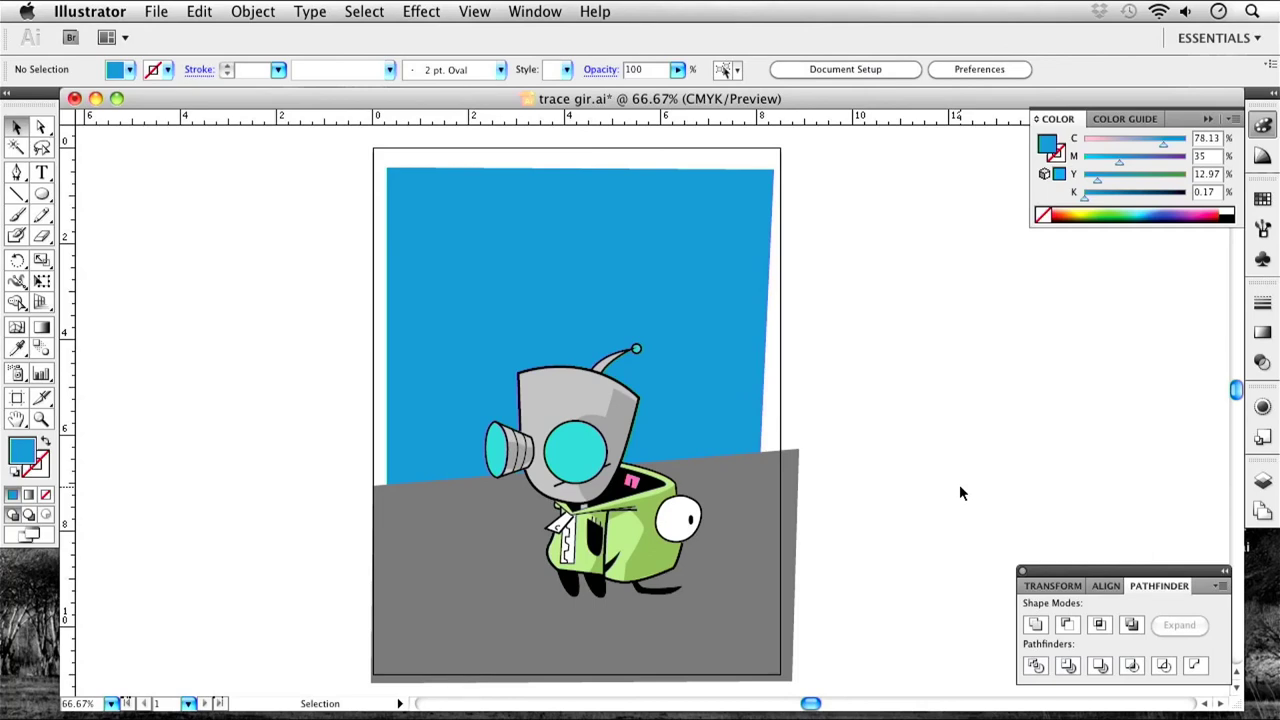
Lock and hide the background layer so only the character shows on the artboard.
key(F7)
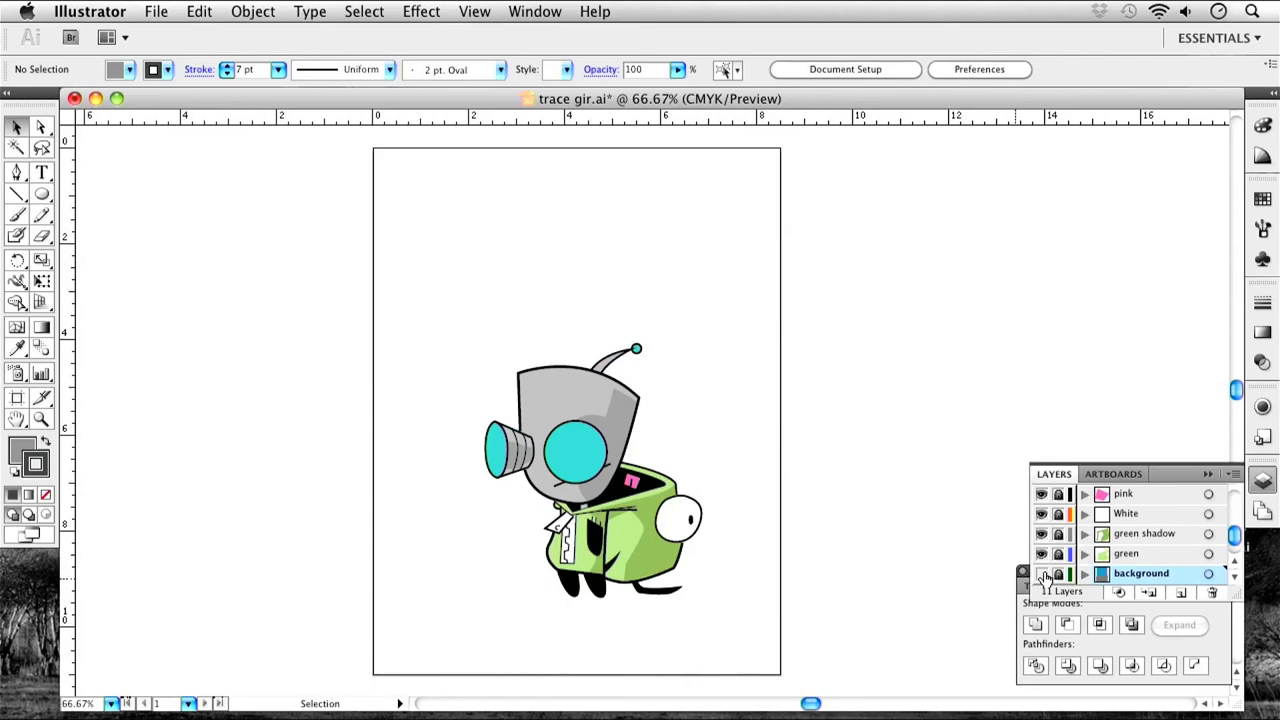
click(1042, 574)
drag(1235, 535, 1226, 578)
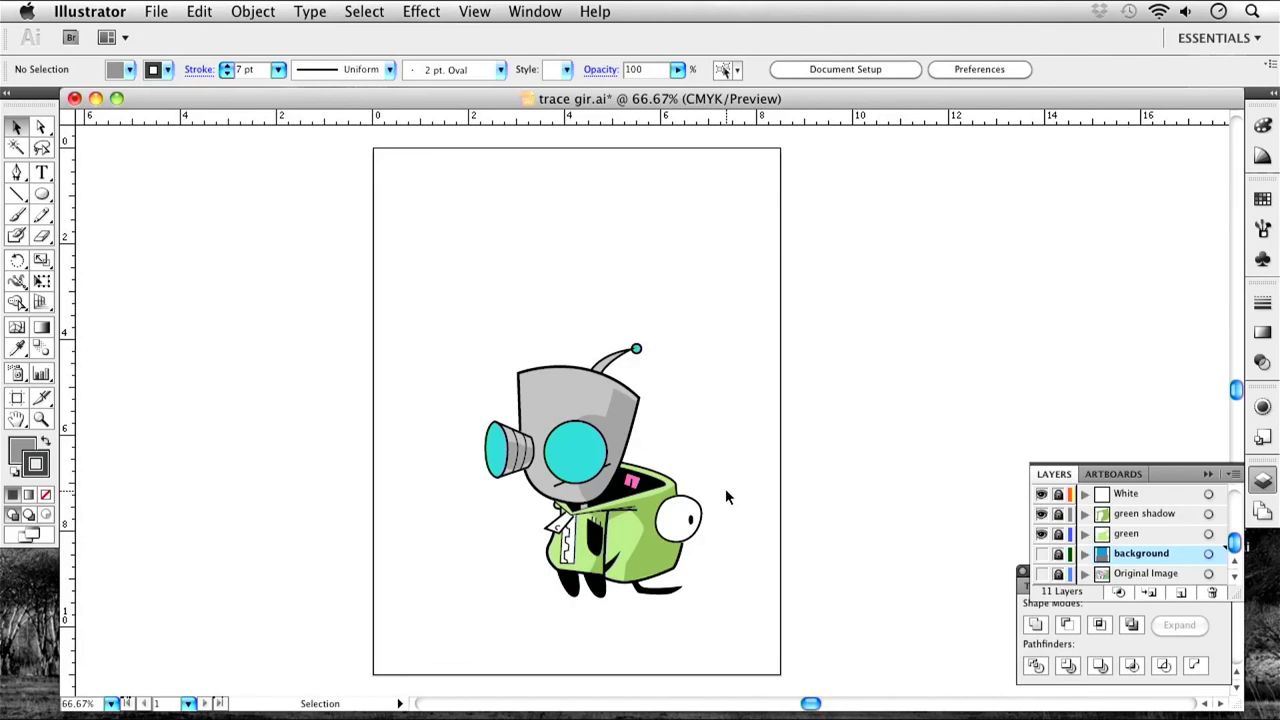
Unlock the green shadow layer and select its shadow shape on the character's body.
key(super+equal)
key(super+equal)
drag(747, 533, 815, 325)
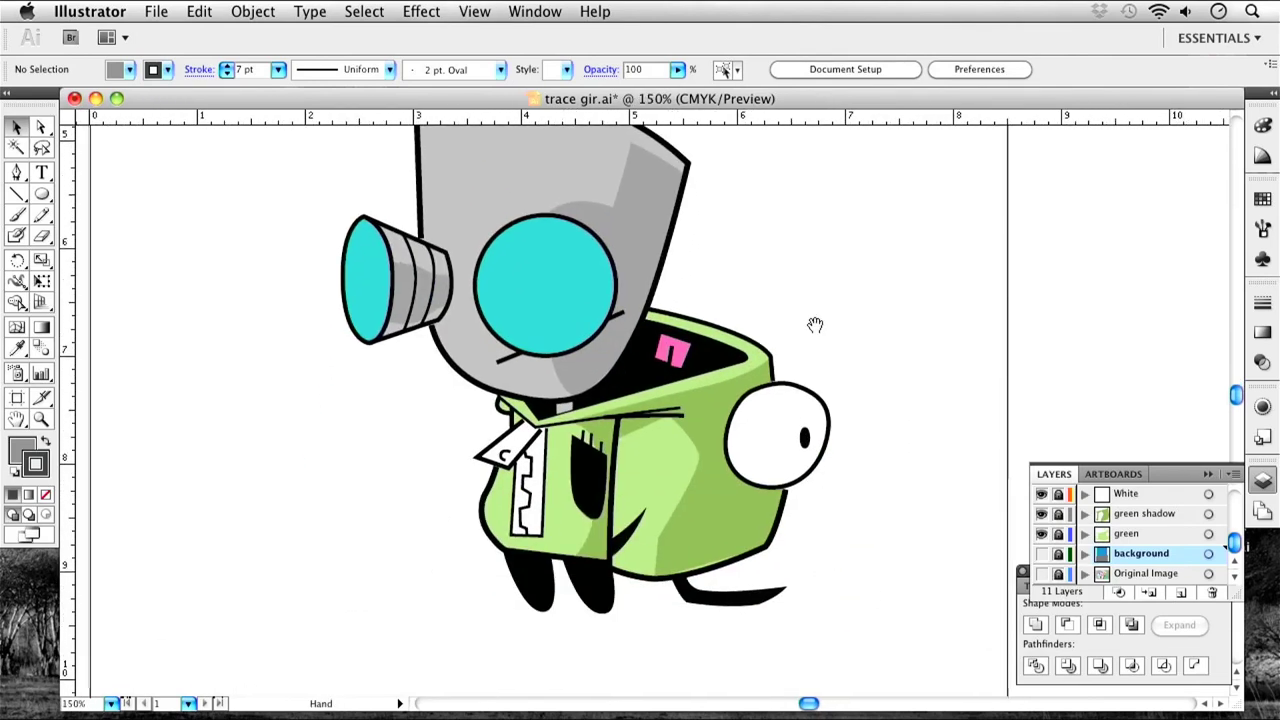
mouse_move(693, 401)
mouse_down()
mouse_move(722, 386)
mouse_move(700, 419)
mouse_up()
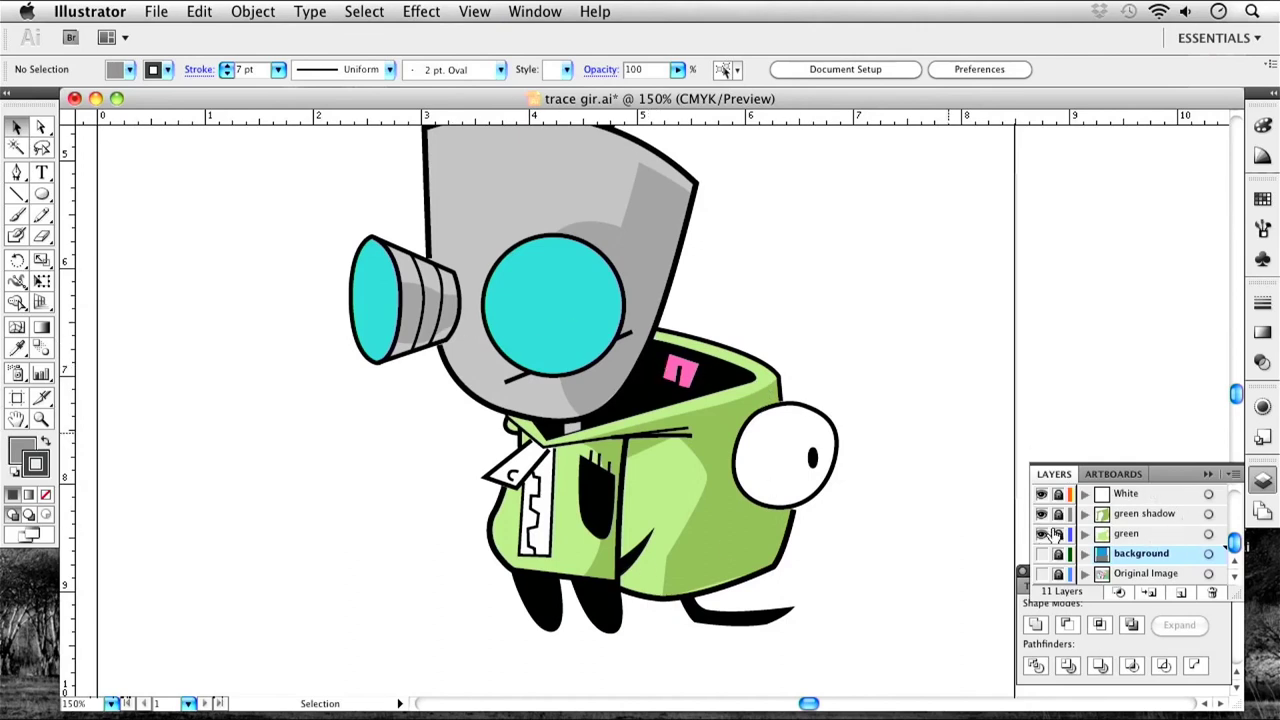
click(1144, 516)
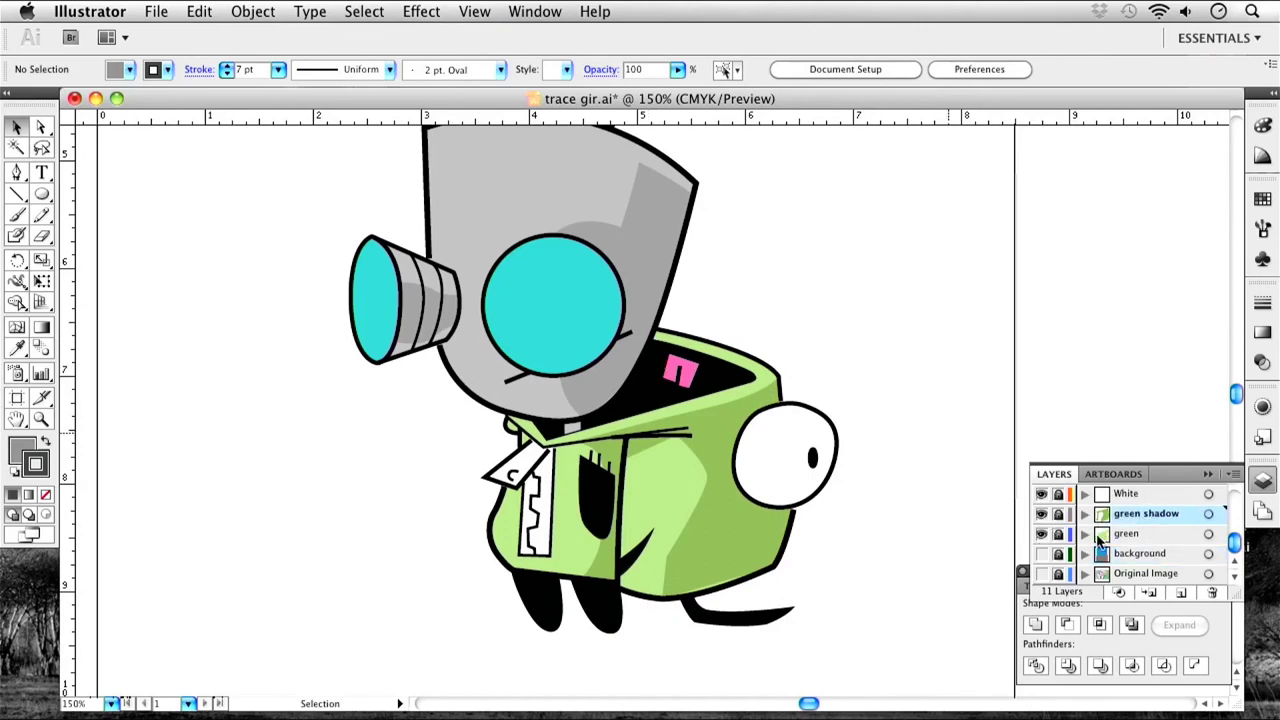
mouse_move(1235, 541)
mouse_down()
mouse_move(1232, 484)
mouse_move(1235, 547)
mouse_up()
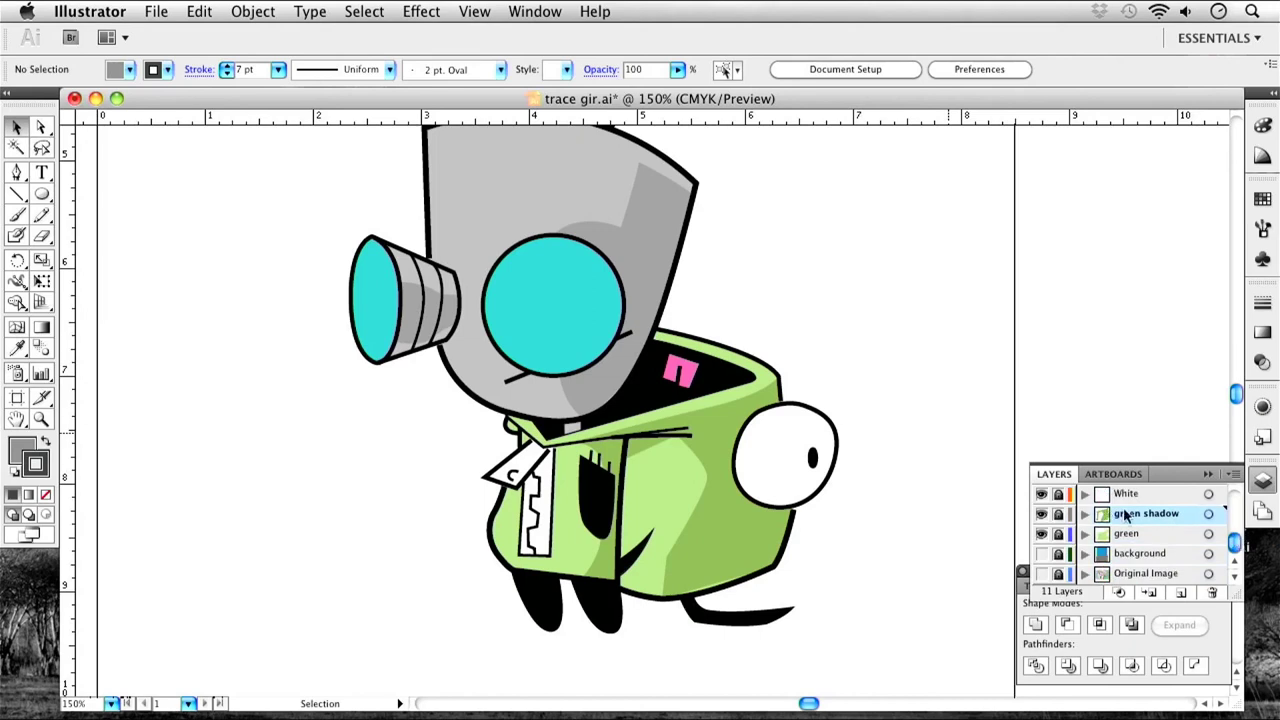
click(1058, 514)
drag(260, 204, 939, 618)
key(super+h)
key(super+minus)
key(super+minus)
key(super+minus)
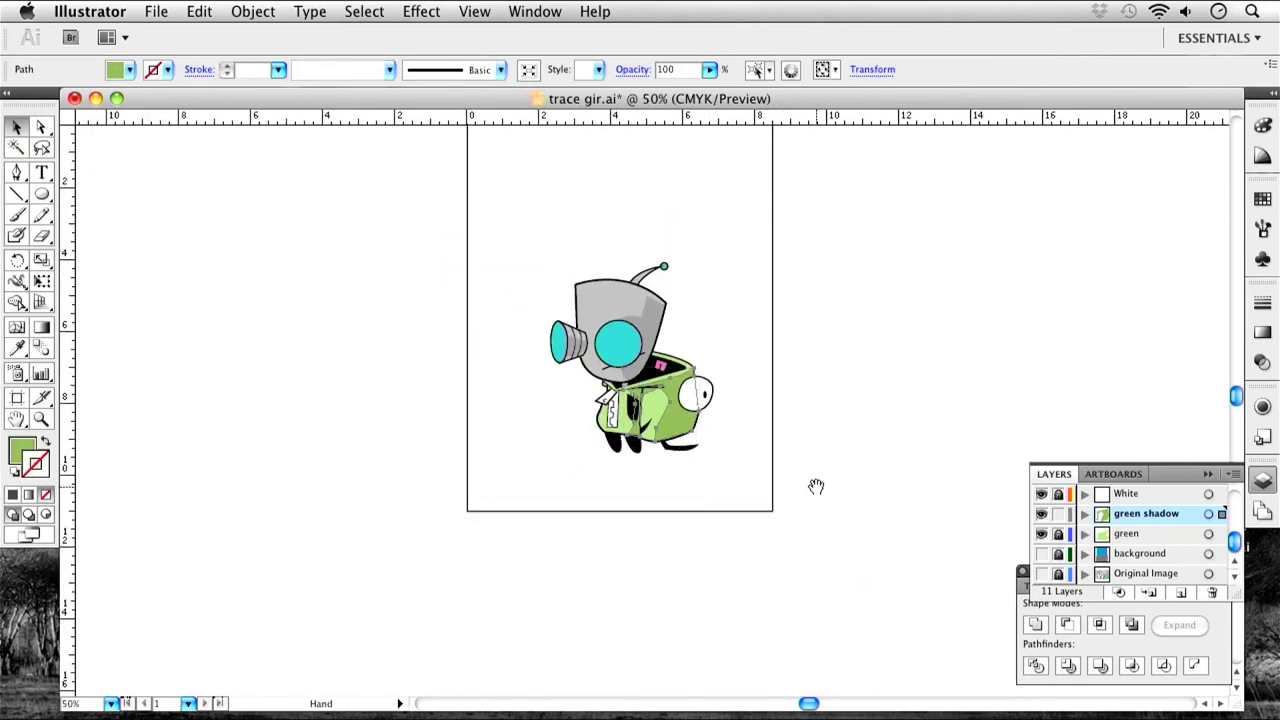
scroll(814, 486, up, 2)
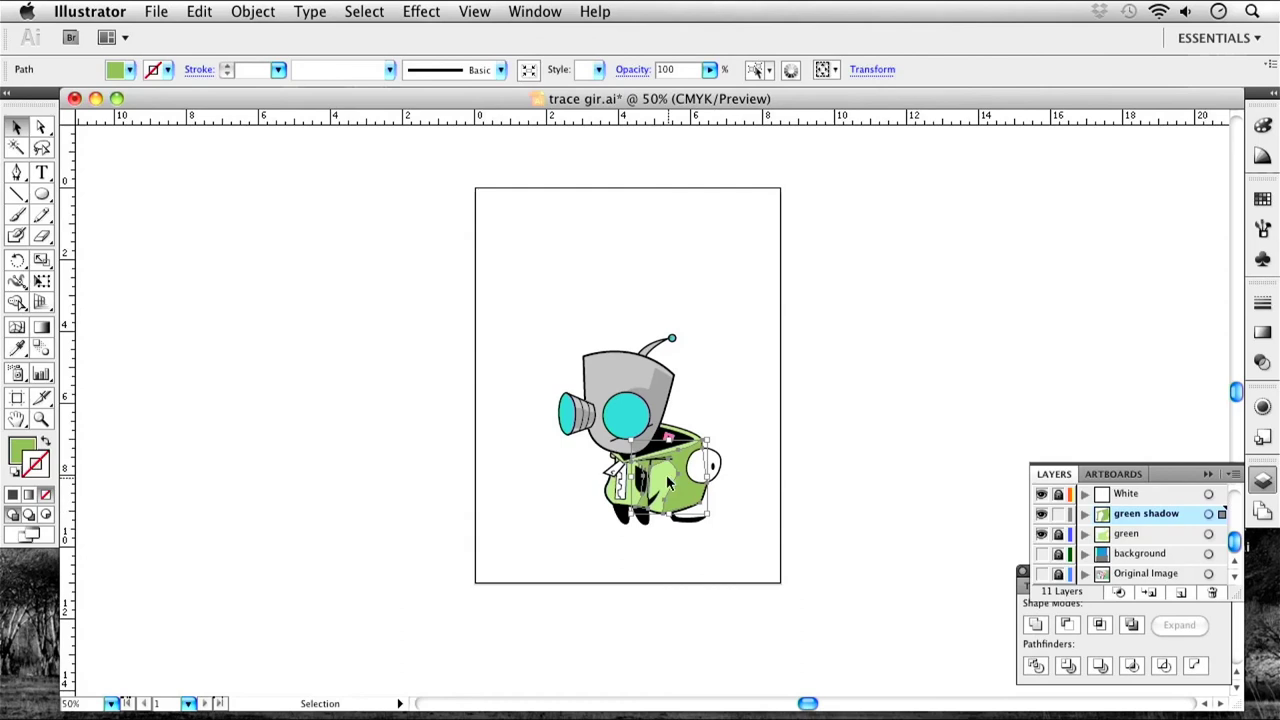
Set the selected shadow shape's fill to magenta, about C 33, M 95, Y 18, K 0.
double_click(18, 450)
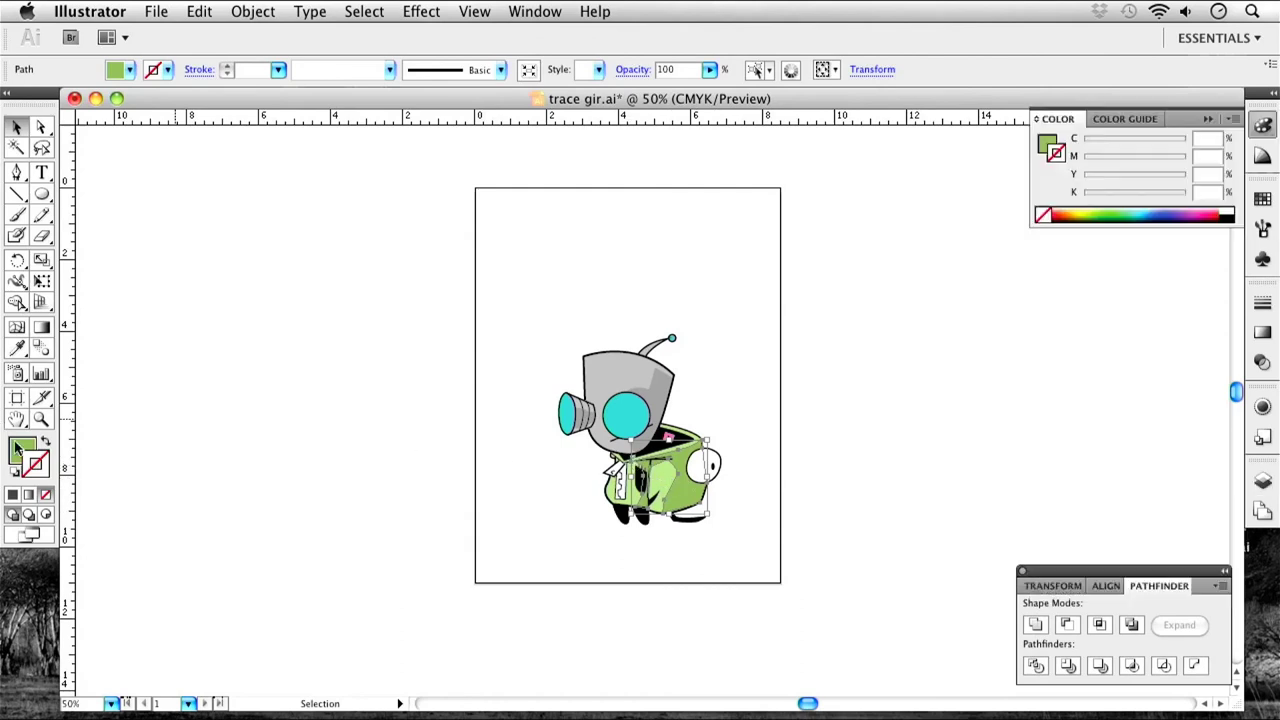
drag(654, 371, 652, 205)
mouse_move(508, 232)
mouse_down()
mouse_move(520, 223)
mouse_move(555, 255)
mouse_up()
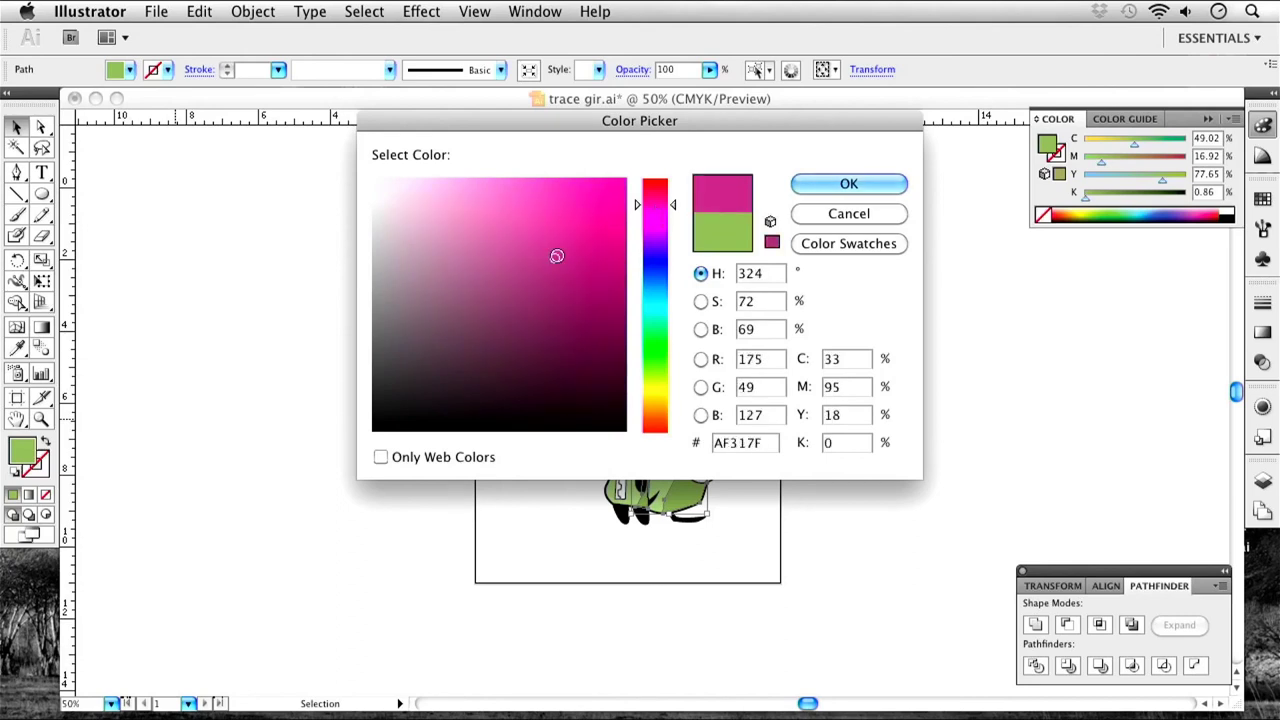
click(840, 184)
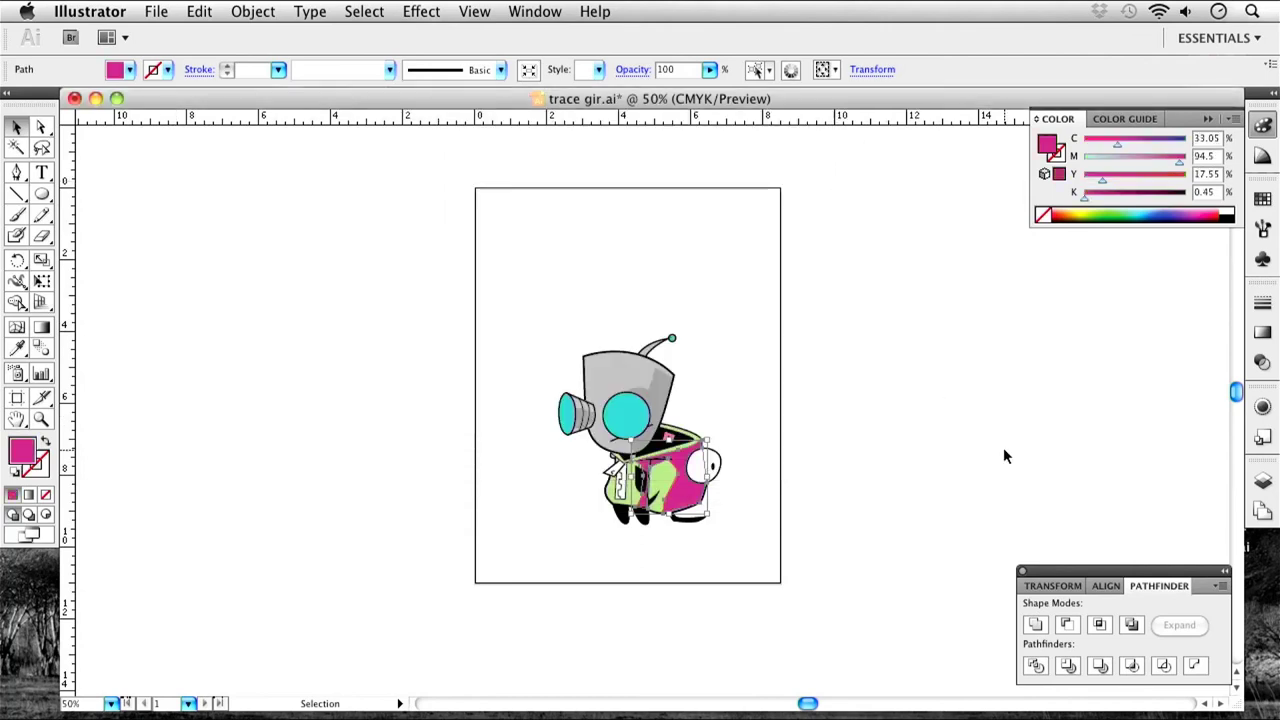
Lock the green shadow layer, unlock the green layer, and apply the magenta shadow fill to its body shapes with the Eyedropper.
click(1263, 483)
drag(1236, 527, 1138, 540)
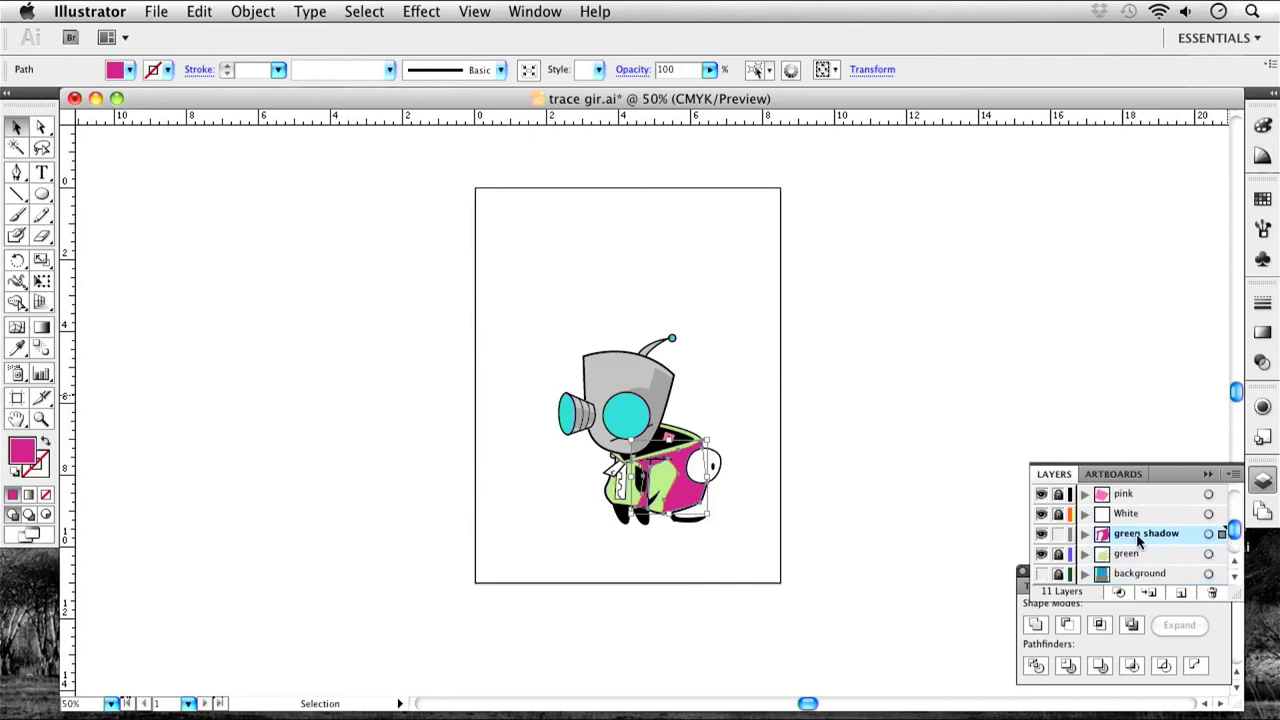
click(1059, 535)
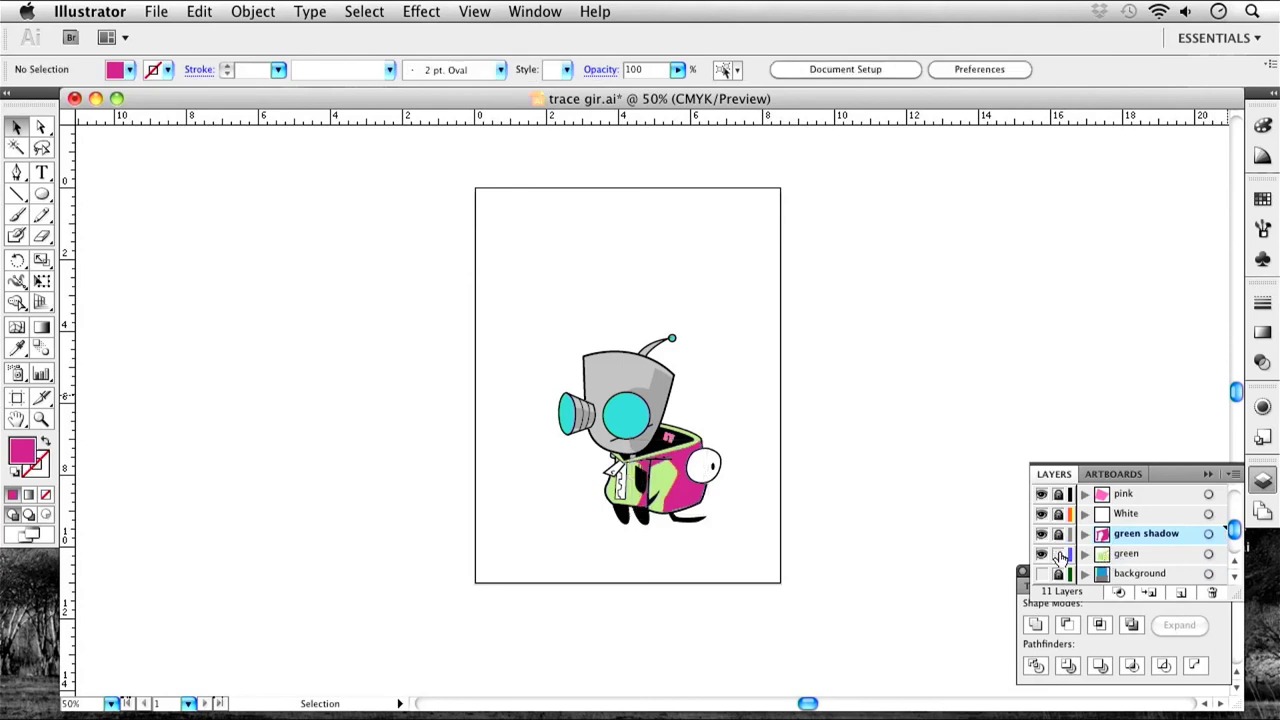
drag(485, 393, 821, 594)
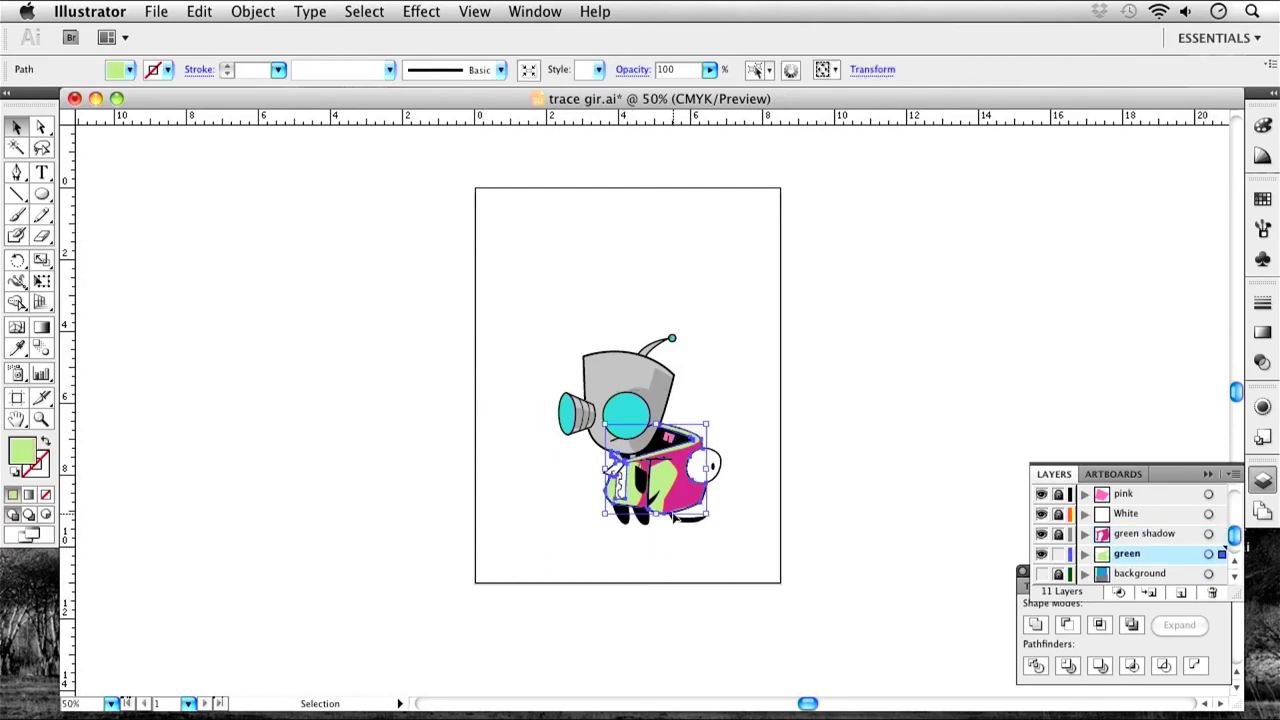
key(i)
click(686, 484)
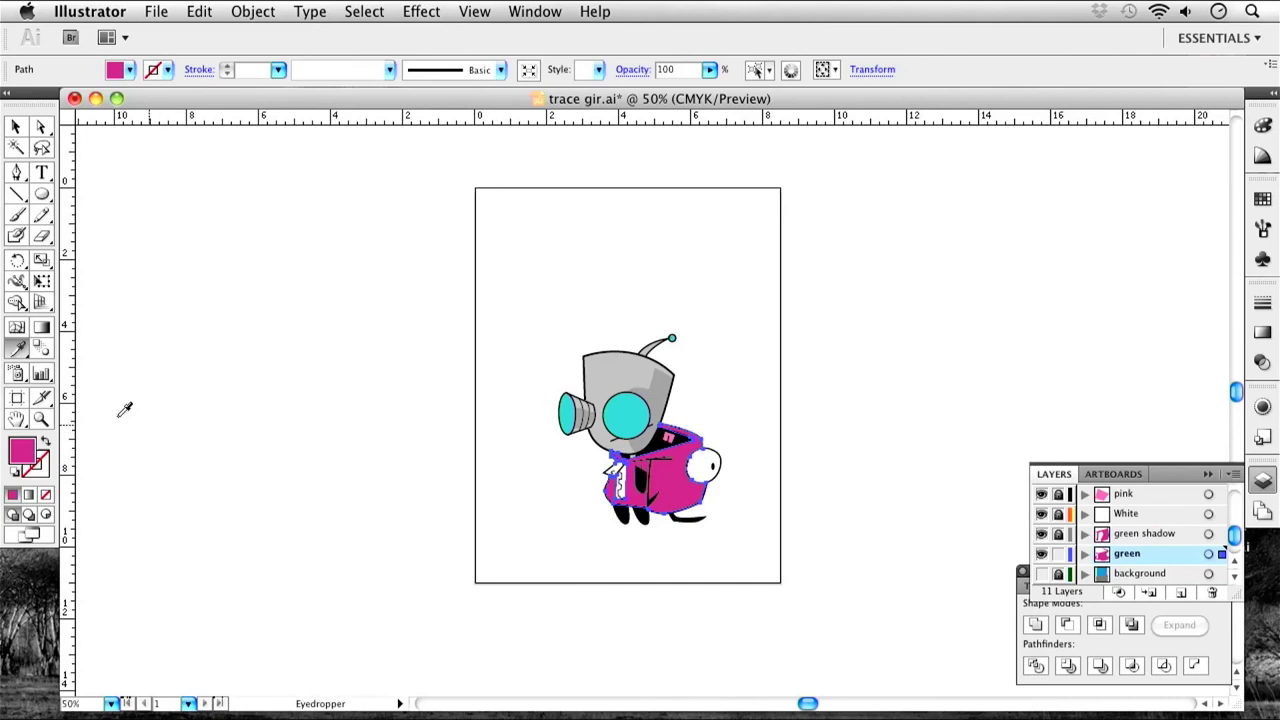
Lighten the body shapes' fill to pink, about C 17, M 74, Y 0, K 0, and deselect them.
double_click(22, 452)
drag(554, 260, 500, 226)
click(871, 184)
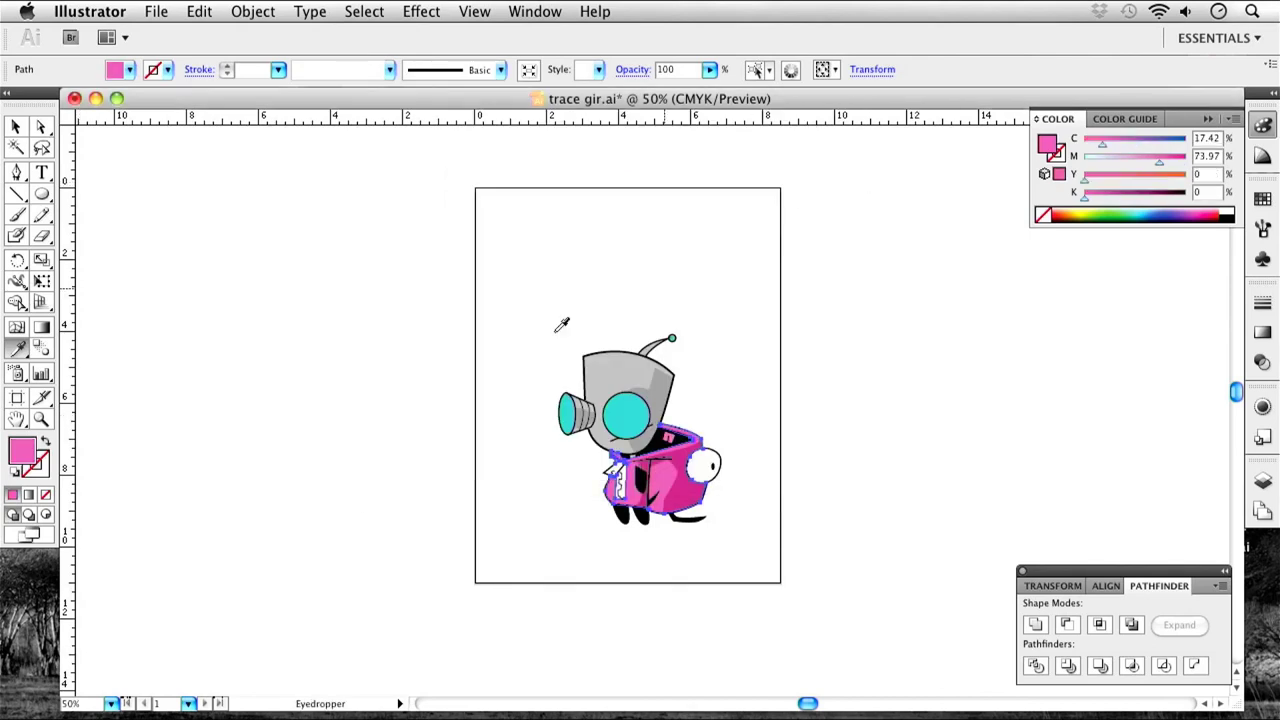
click(16, 126)
click(340, 252)
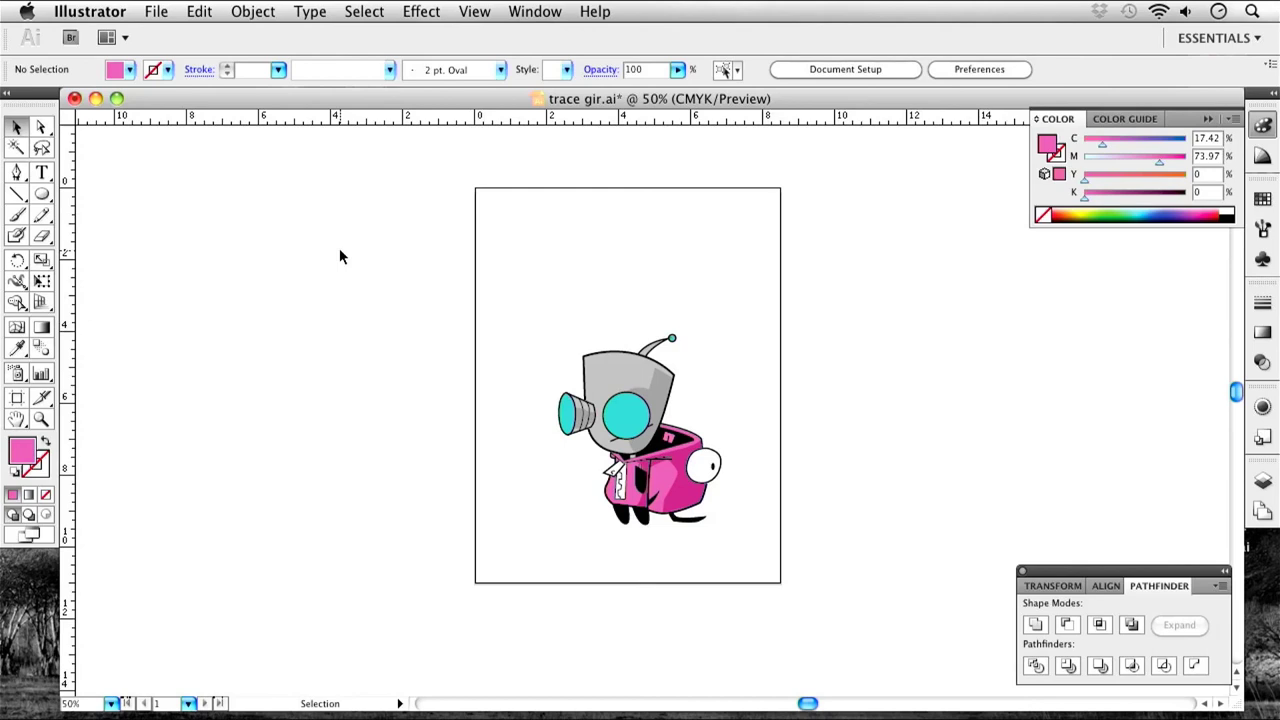
Unlock the Blue detail layer, lock the green layer, and select both turquoise eye shapes.
key(super+equal)
key(super+equal)
key(super+equal)
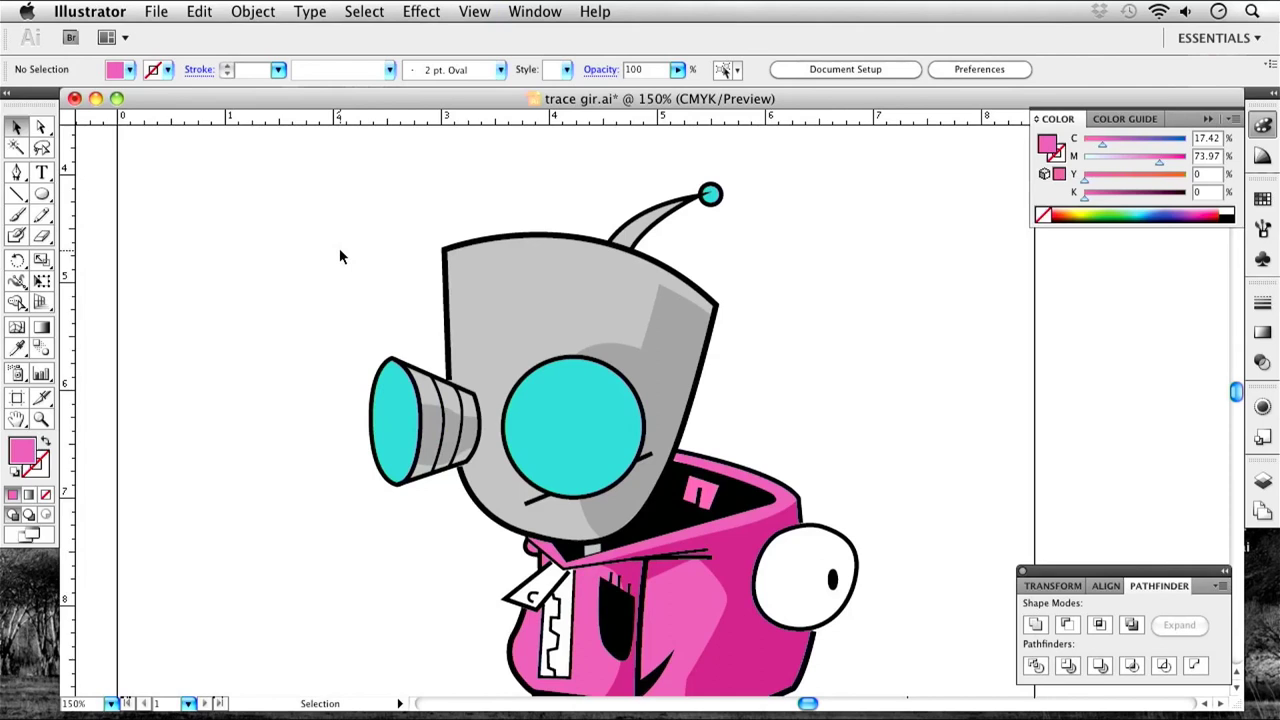
drag(481, 320, 521, 392)
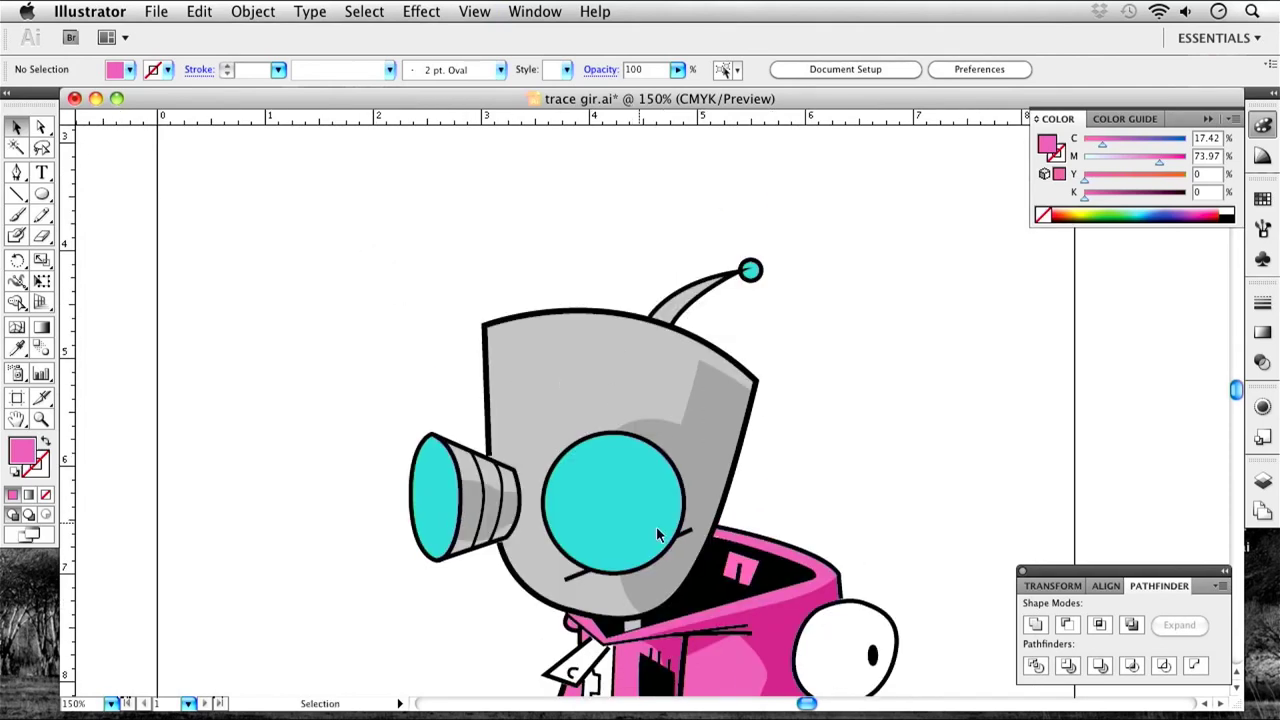
click(1262, 481)
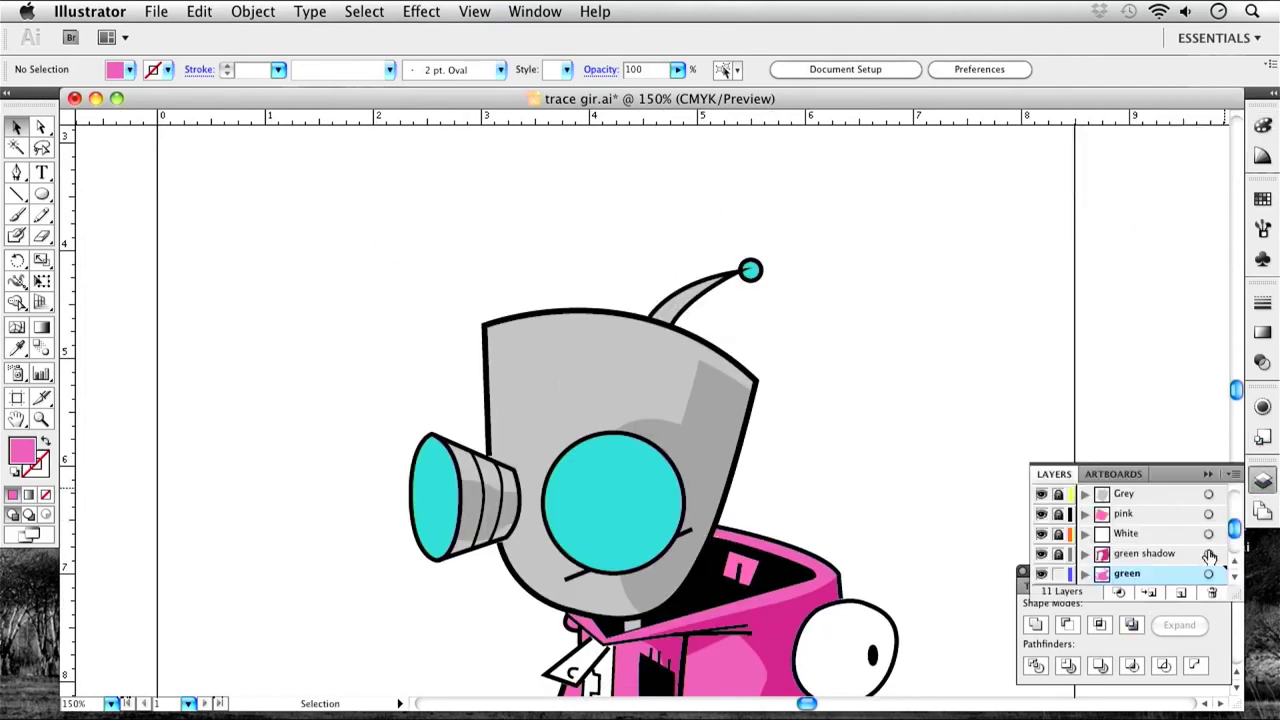
drag(1234, 540, 1234, 508)
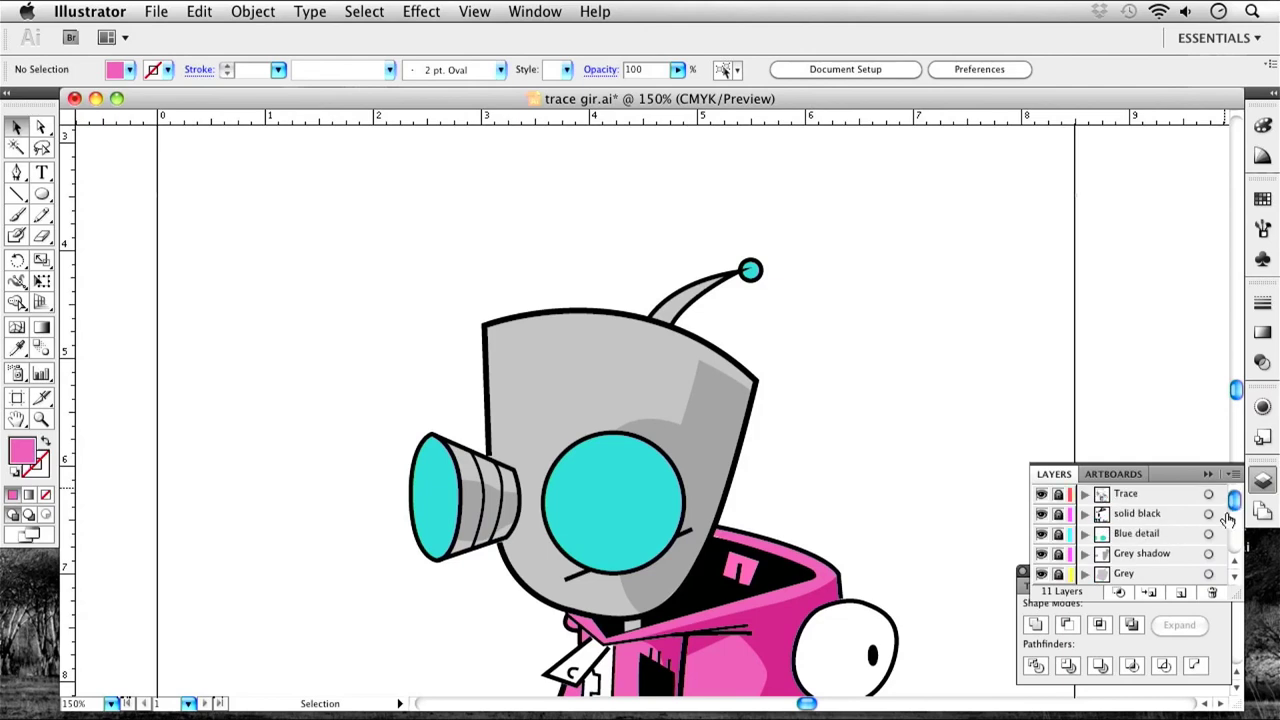
click(1060, 534)
drag(1234, 500, 1236, 533)
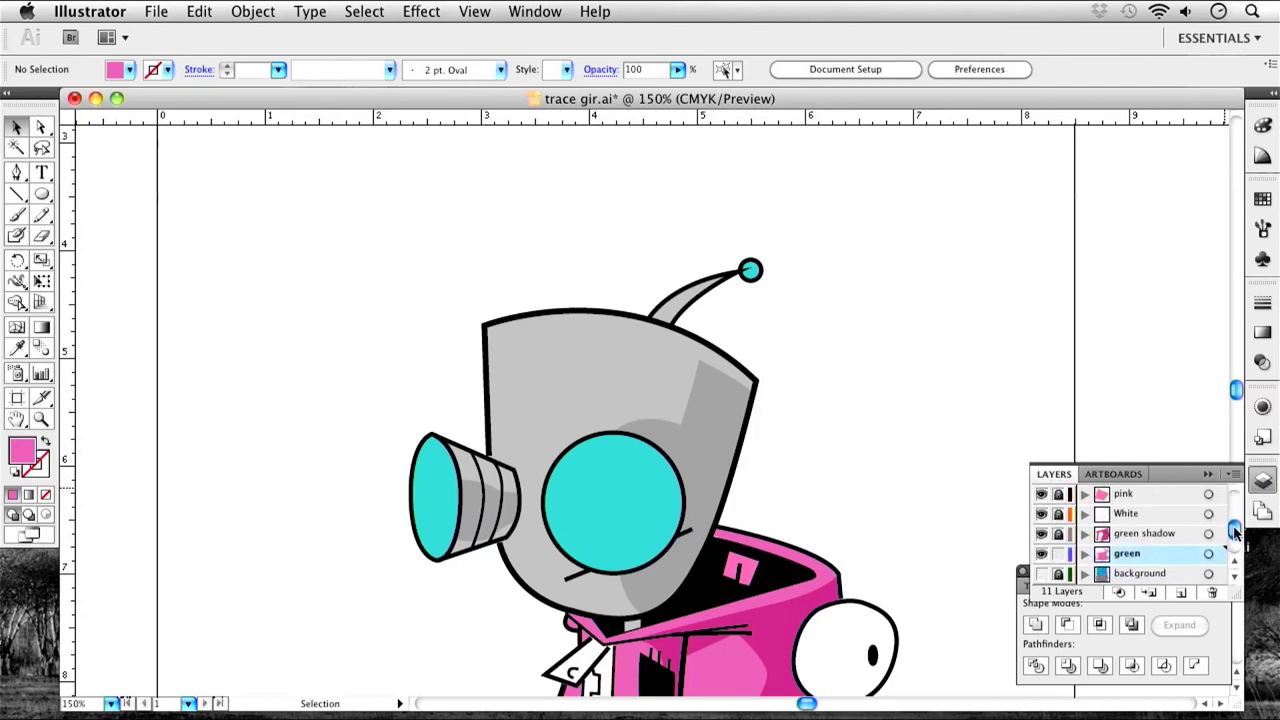
click(1058, 554)
drag(1236, 540, 1236, 500)
click(605, 512)
shift+click(432, 495)
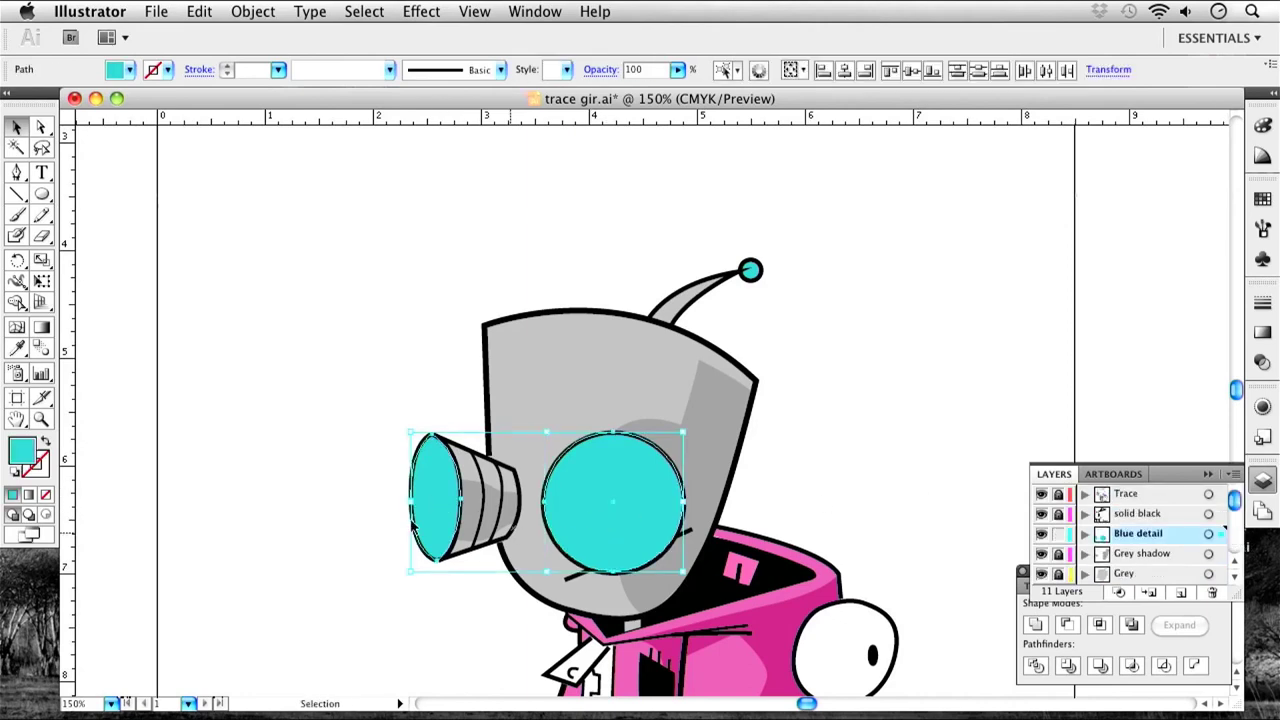
Set both eye shapes' fill to red, about C 18, M 100, Y 100, K 9, and deselect them.
double_click(24, 453)
click(668, 320)
drag(668, 320, 660, 160)
click(618, 236)
drag(618, 236, 606, 246)
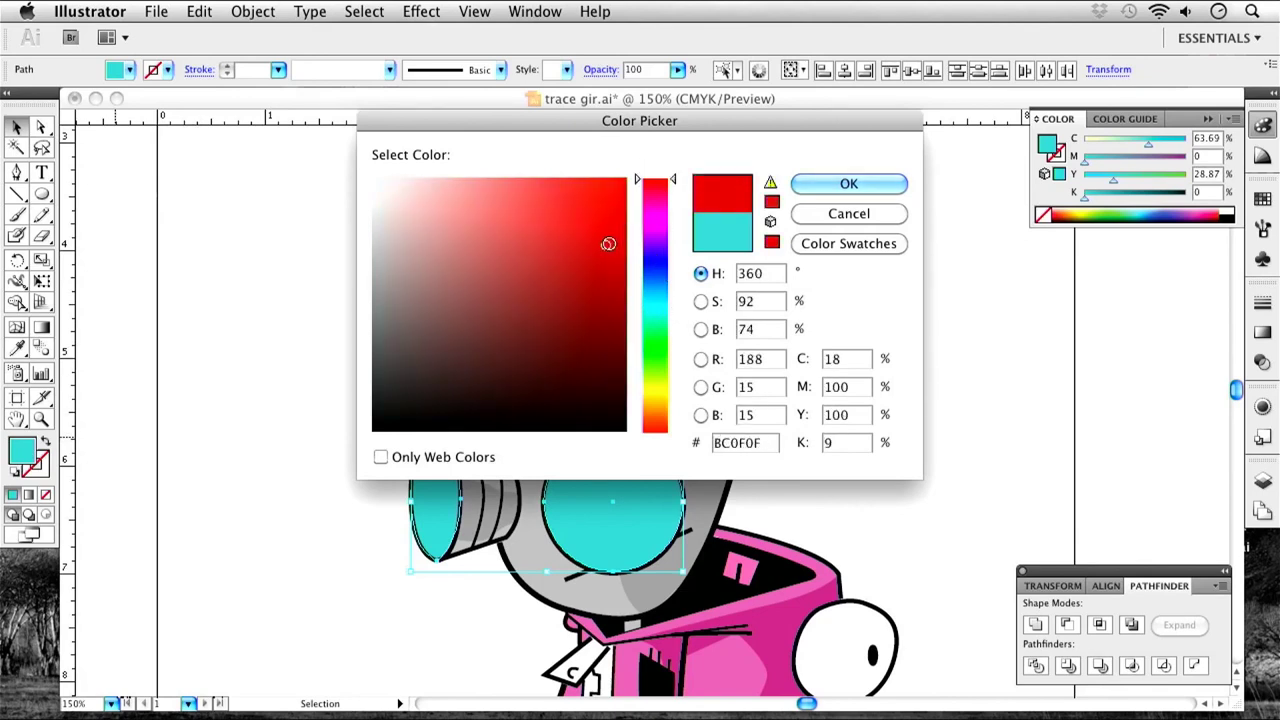
click(812, 182)
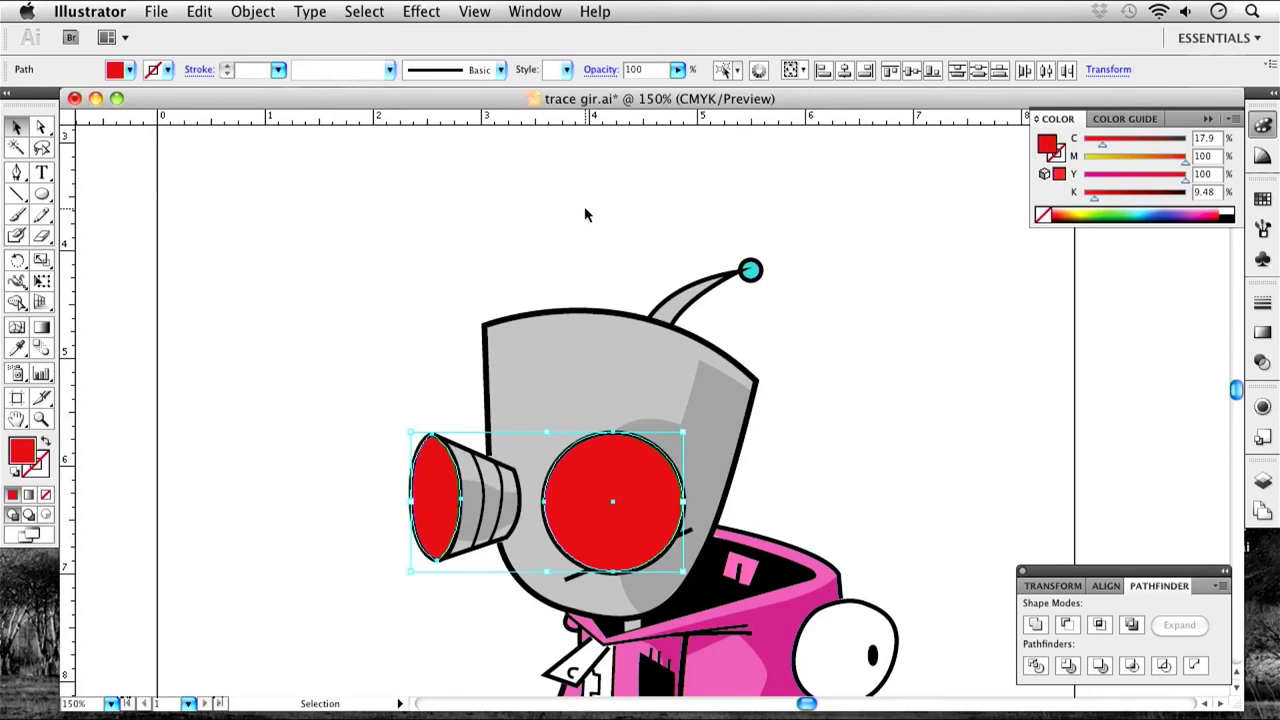
click(586, 214)
key(super+1)
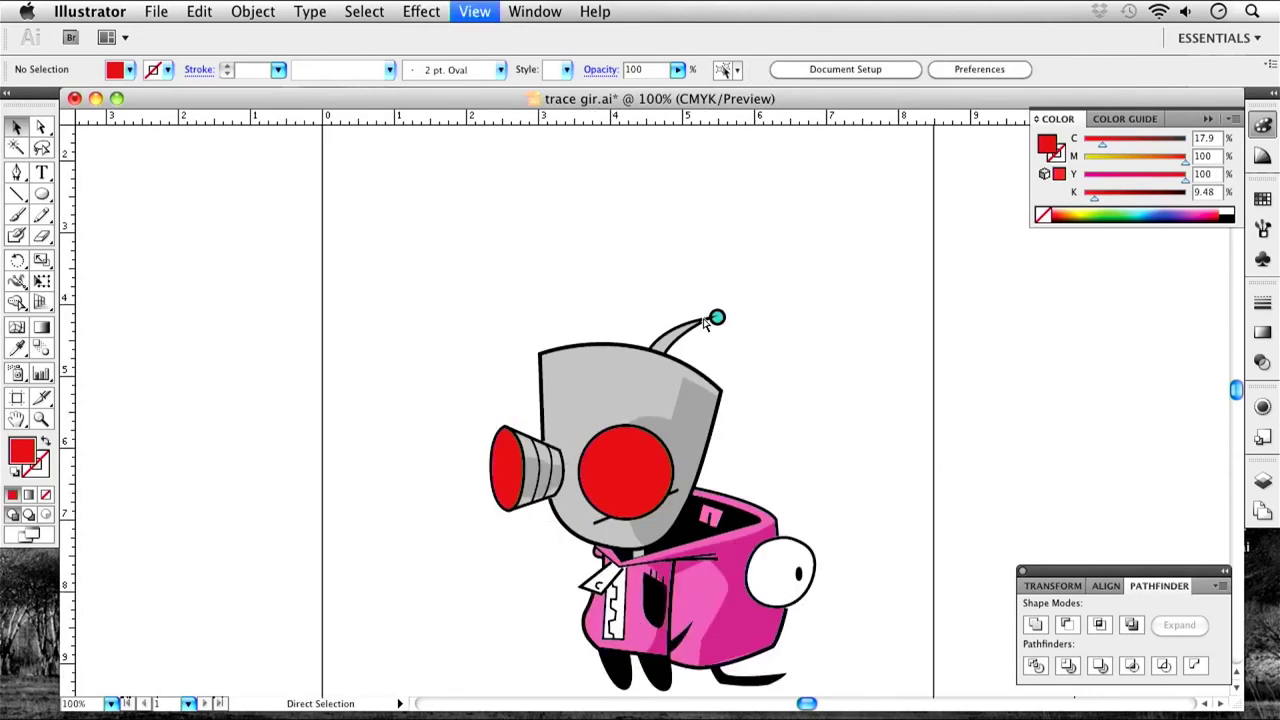
key(super+minus)
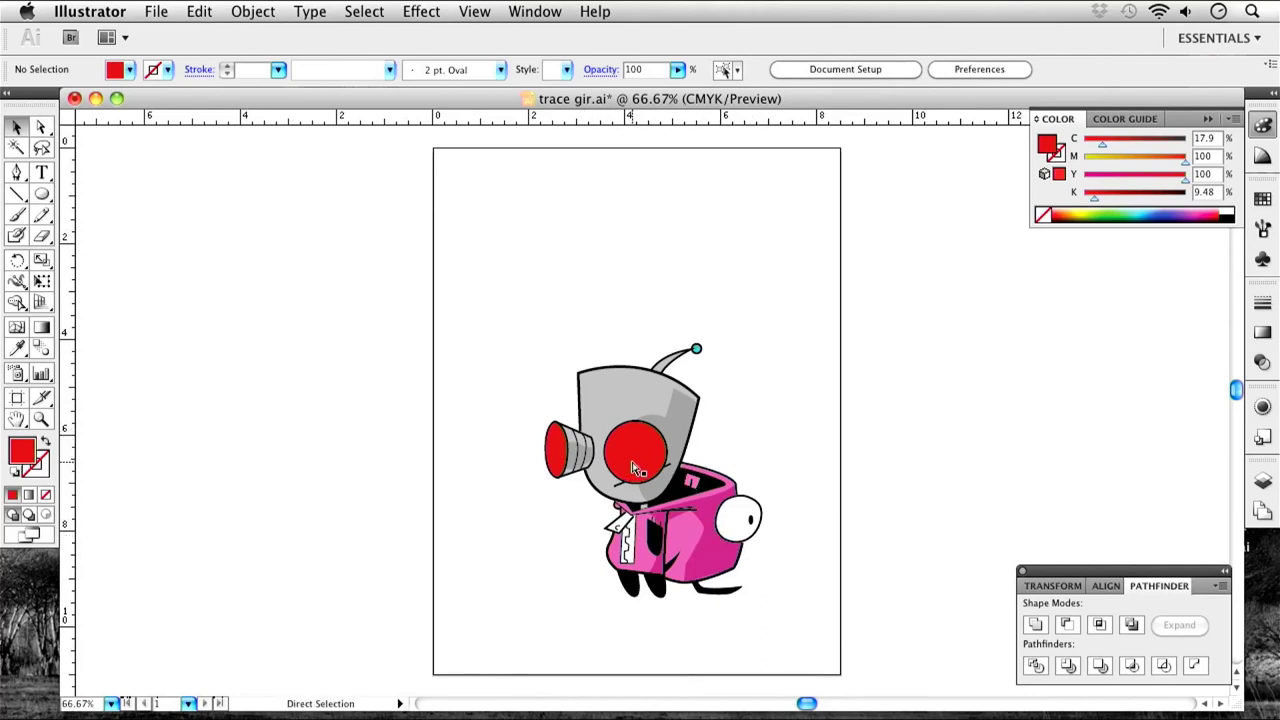
Undo the eye and body recoloring back to the original turquoise and green fills.
key(super+z)
key(super+z)
key(super+z)
key(super+z)
key(super+shift+z)
key(super+shift+z)
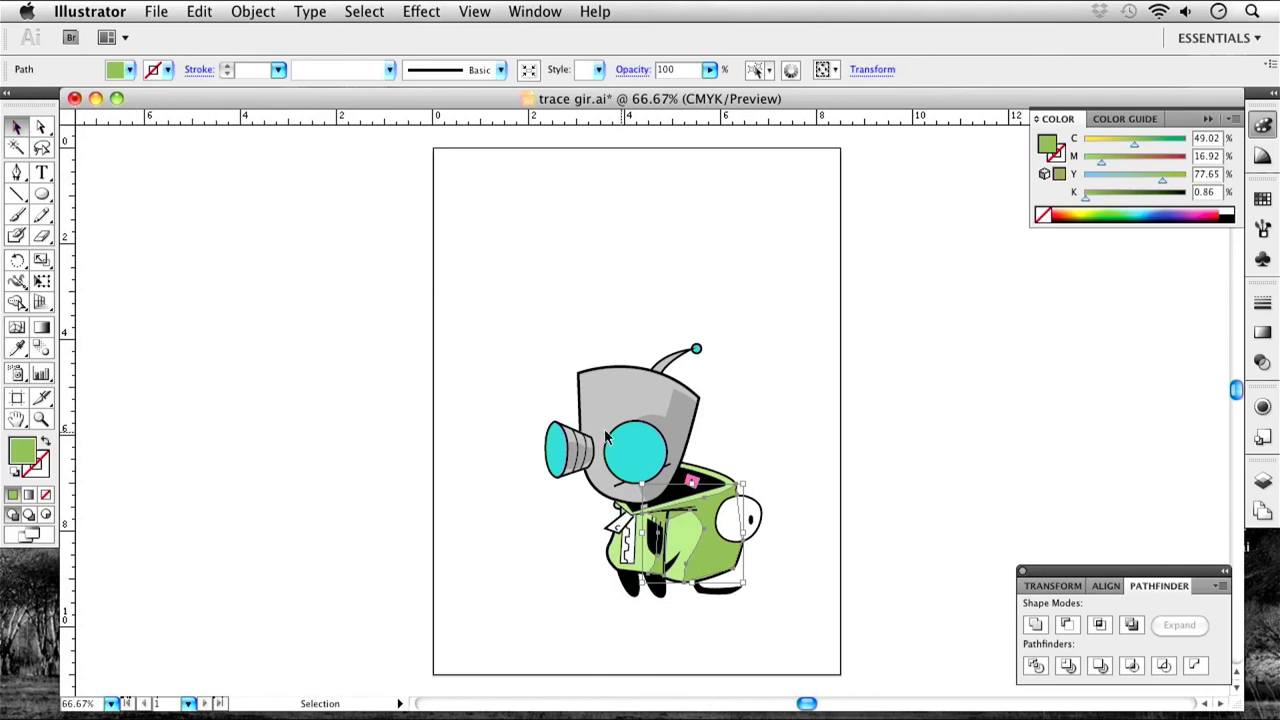
Detach and enlarge the layer list to show every layer, and unlock all character layers from Trace down to green.
click(1263, 483)
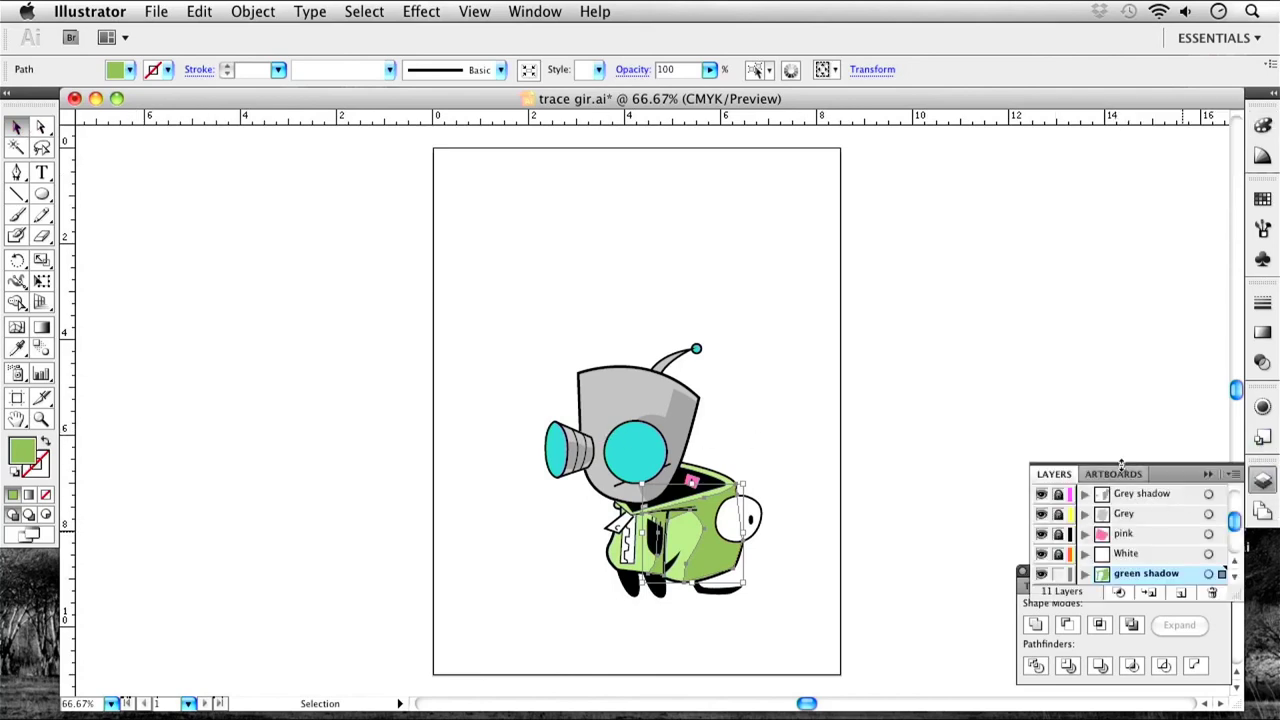
drag(1168, 466, 1101, 232)
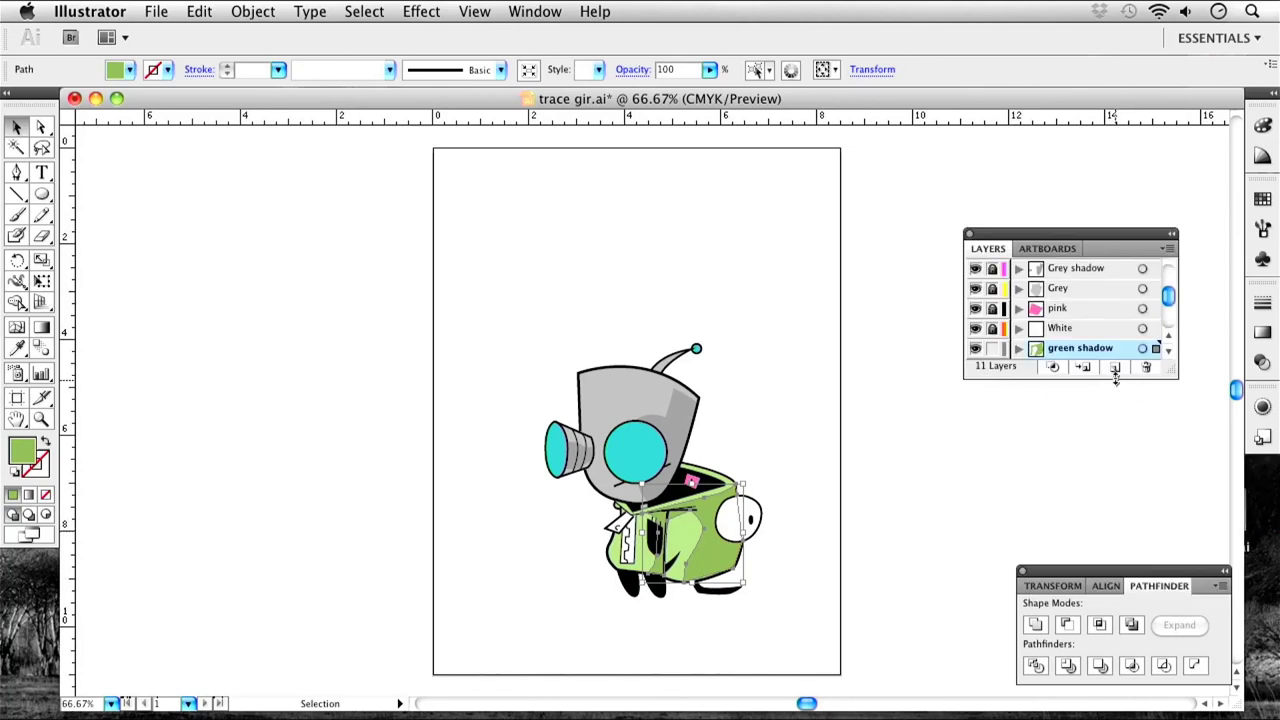
drag(1117, 380, 1143, 627)
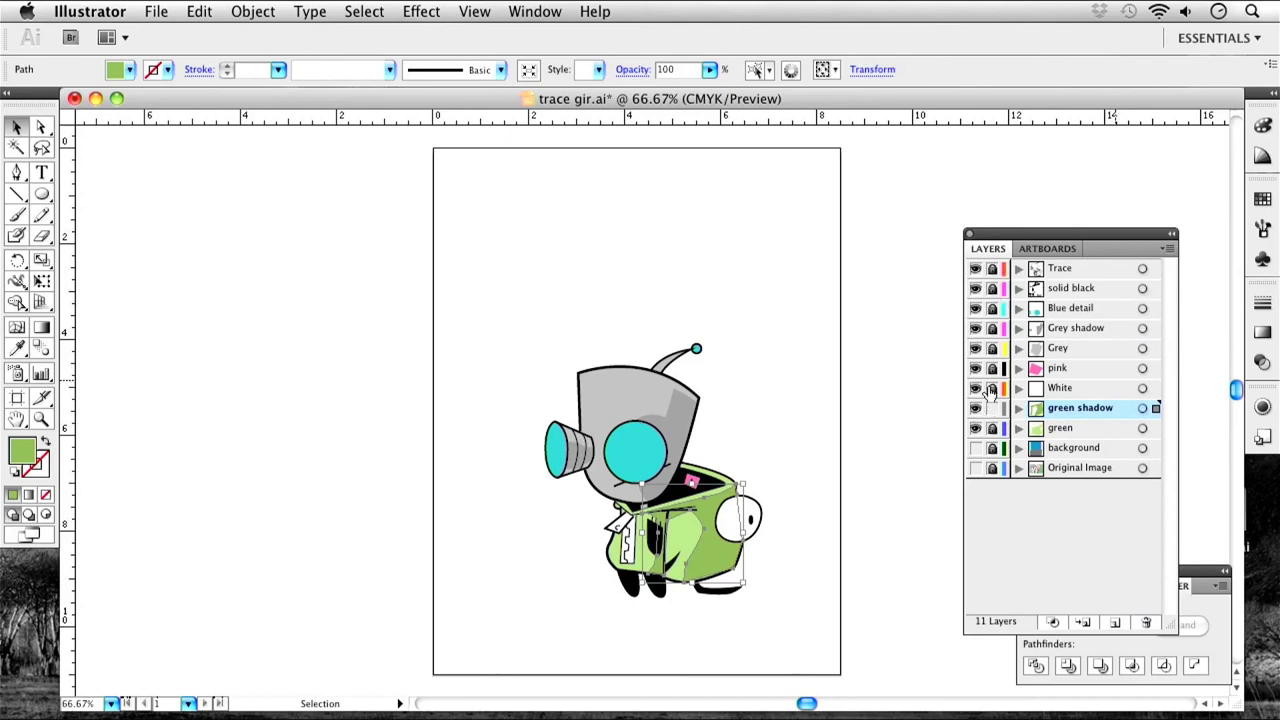
drag(992, 268, 992, 442)
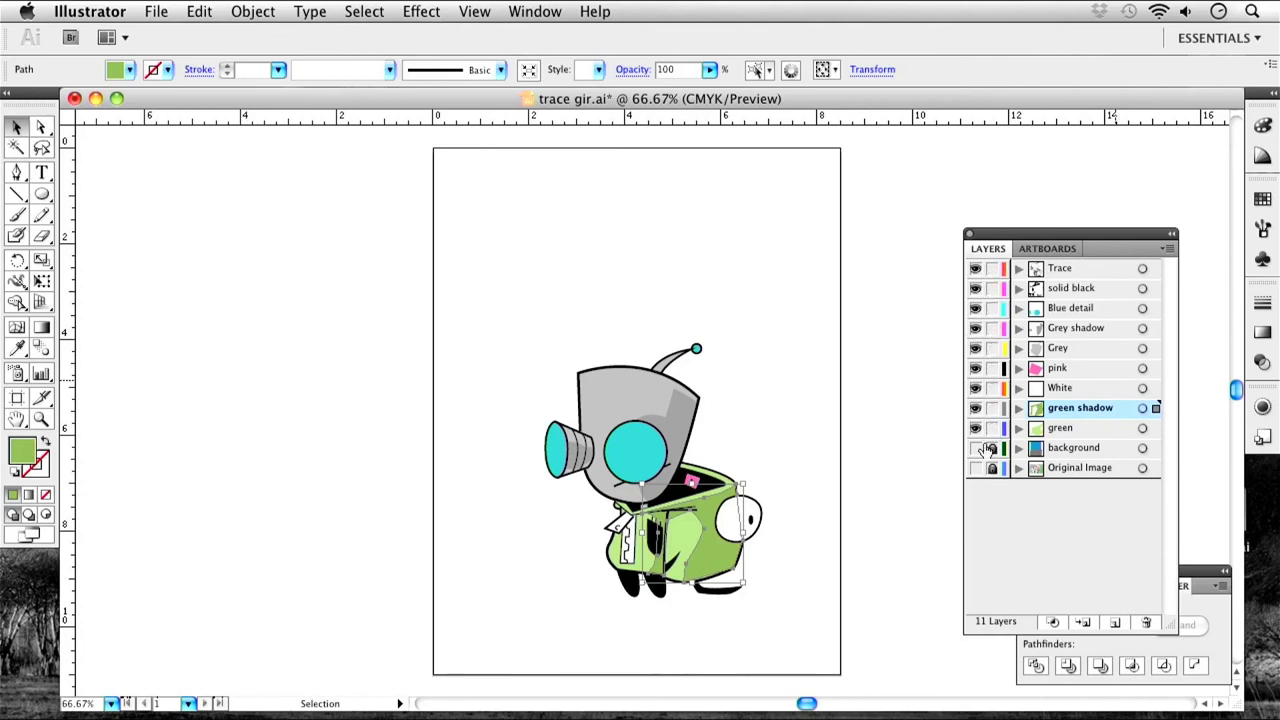
Duplicate the whole character about 6.5 in to the right, beside the artboard, and lock layers Trace through green again.
key(space)
drag(789, 486, 668, 408)
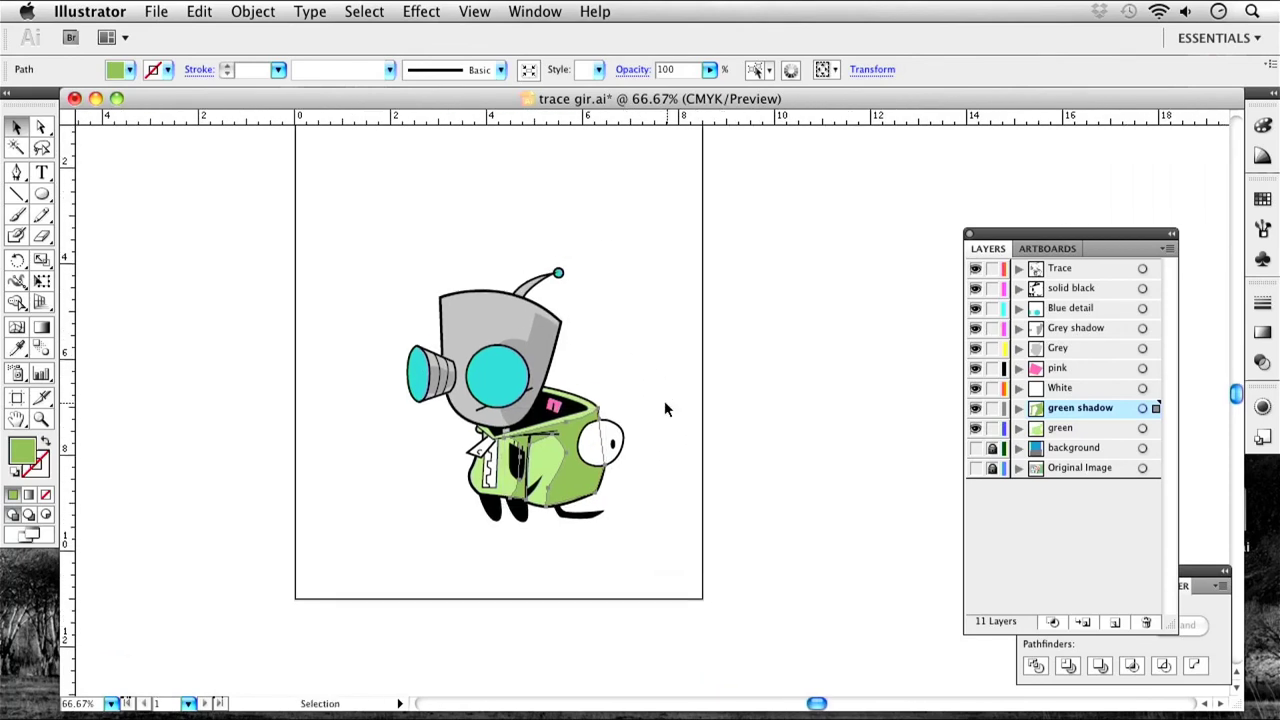
drag(356, 208, 678, 586)
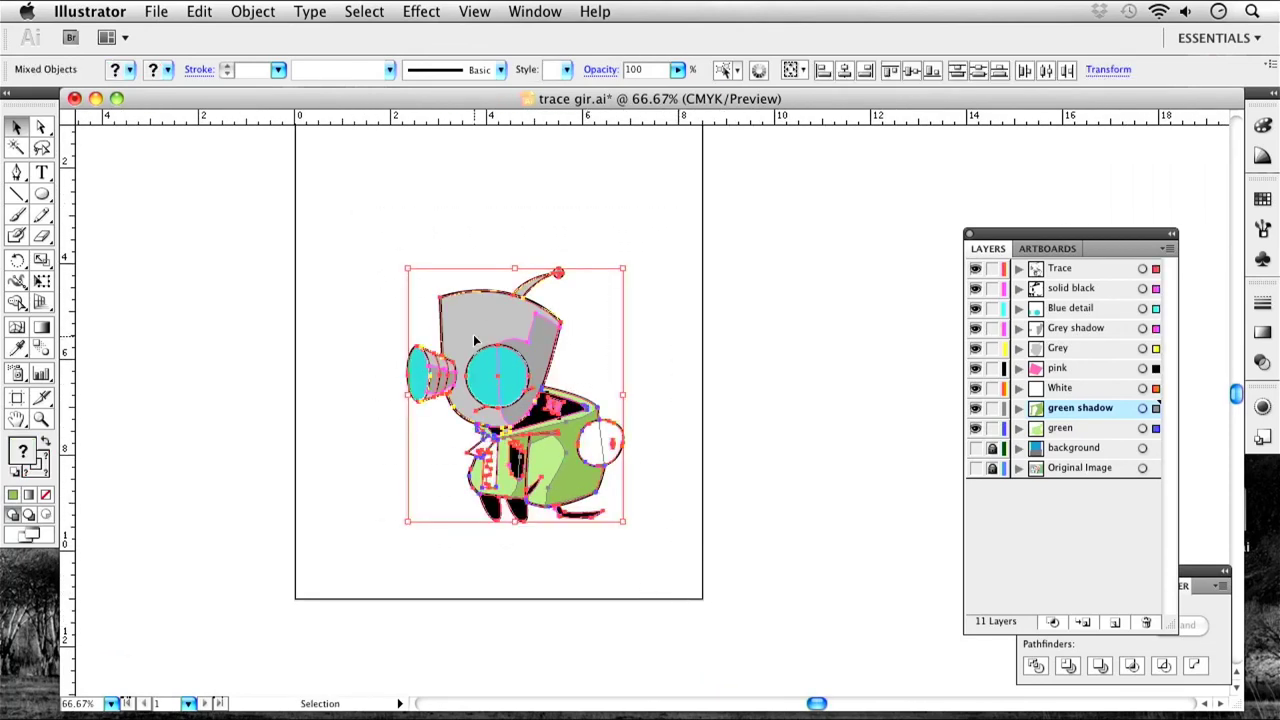
mouse_move(473, 334)
mouse_down()
mouse_move(777, 349)
mouse_move(767, 355)
mouse_move(789, 346)
mouse_move(777, 323)
mouse_move(789, 340)
mouse_move(828, 347)
mouse_move(788, 350)
mouse_up()
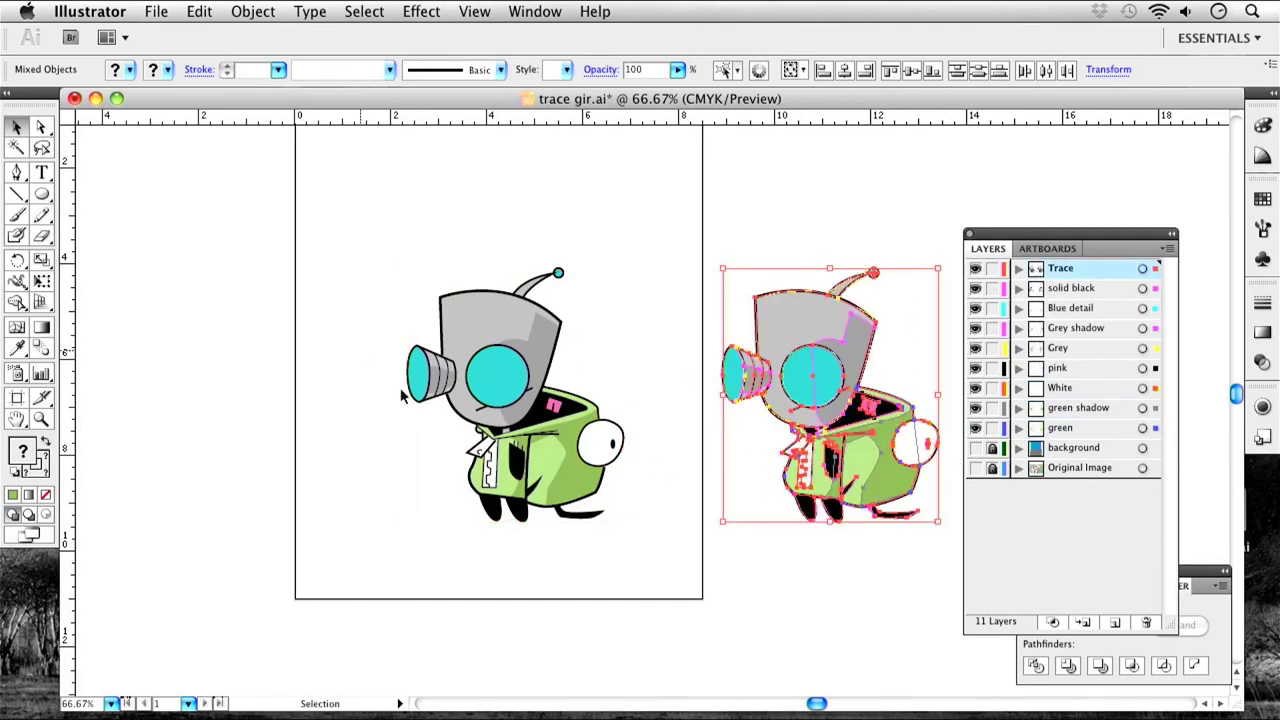
drag(781, 406, 566, 428)
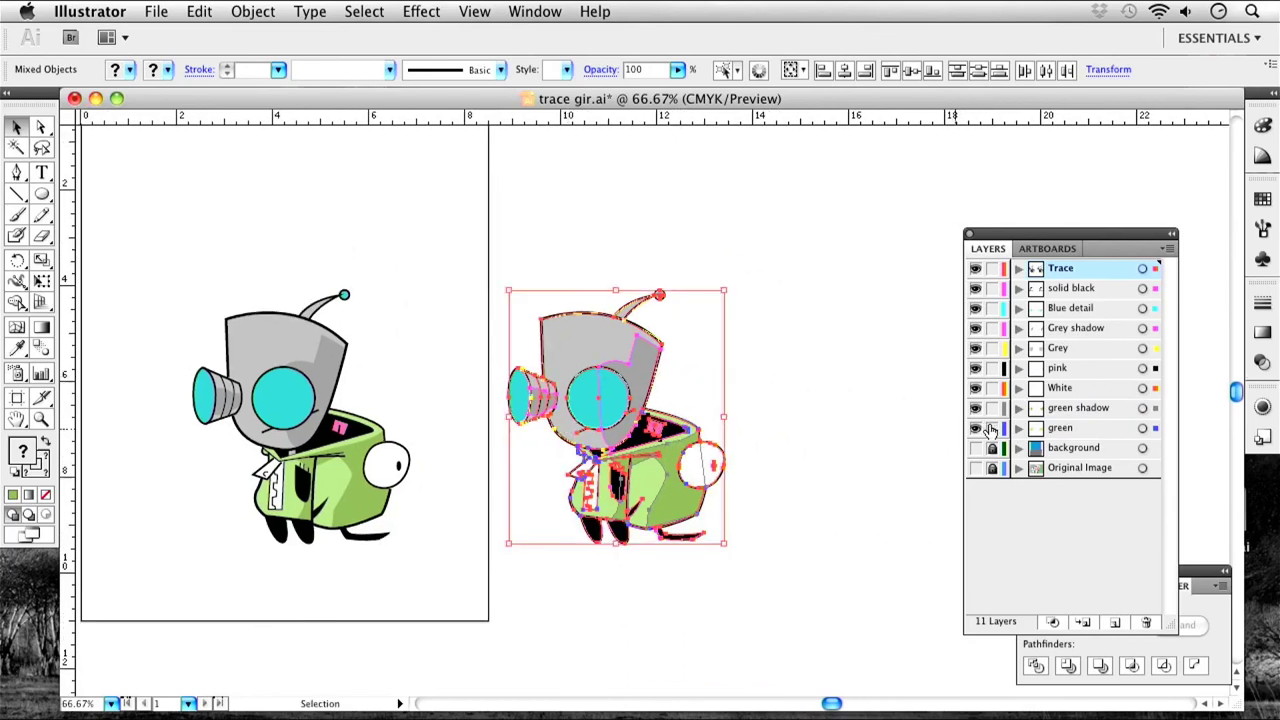
drag(992, 428, 997, 277)
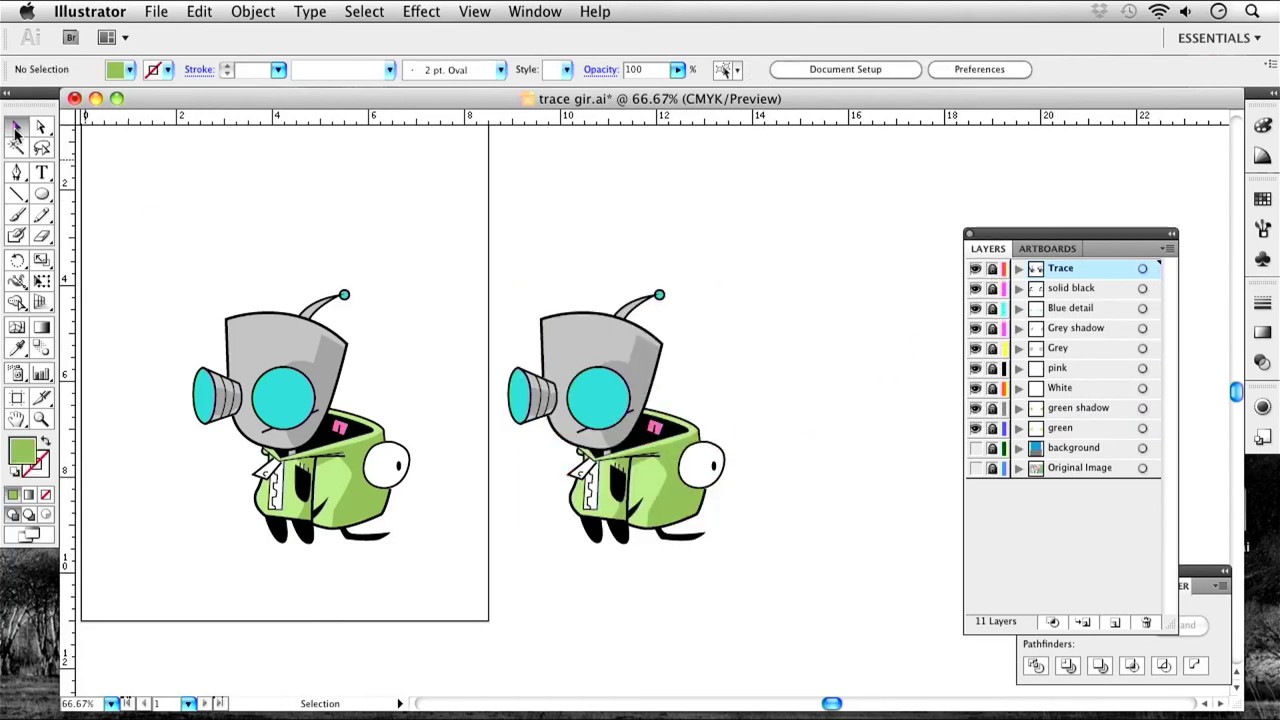
Unlock the Blue detail layer and fill the duplicate character's eyes and antenna tip with red, about C 21, M 100, Y 100, K 14.
click(992, 308)
click(1086, 312)
click(606, 400)
shift+click(512, 402)
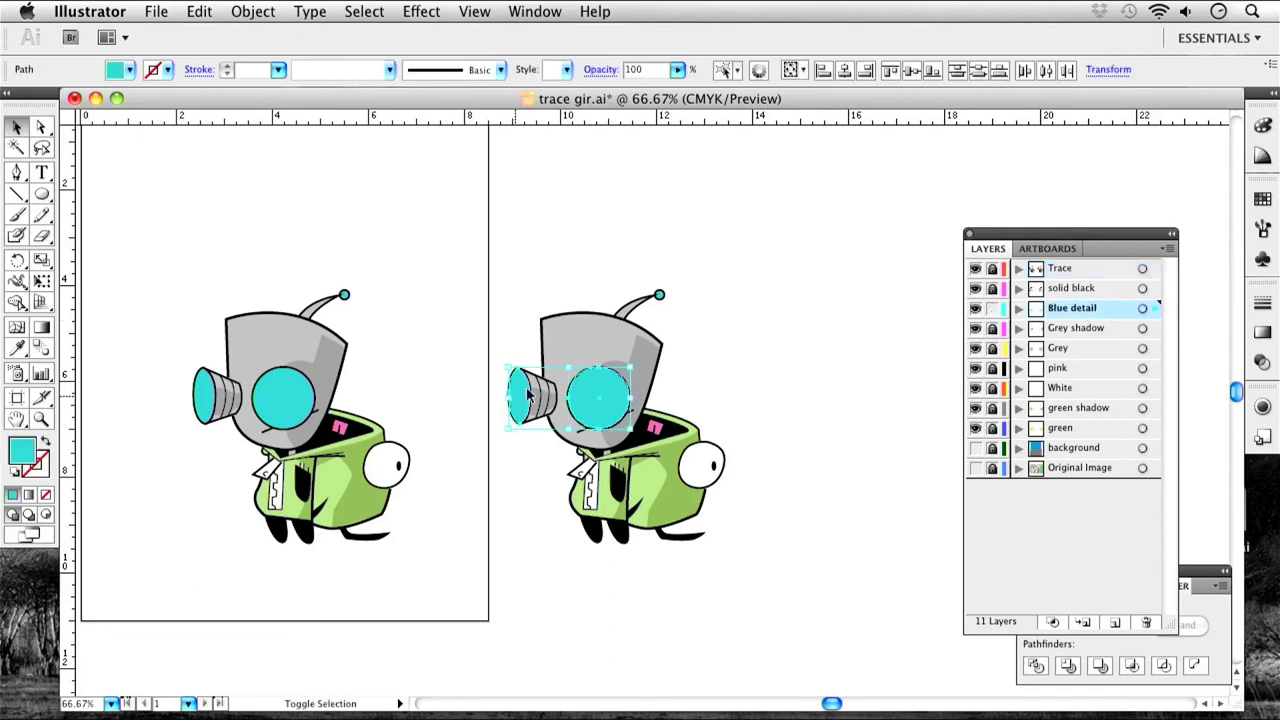
shift+click(658, 296)
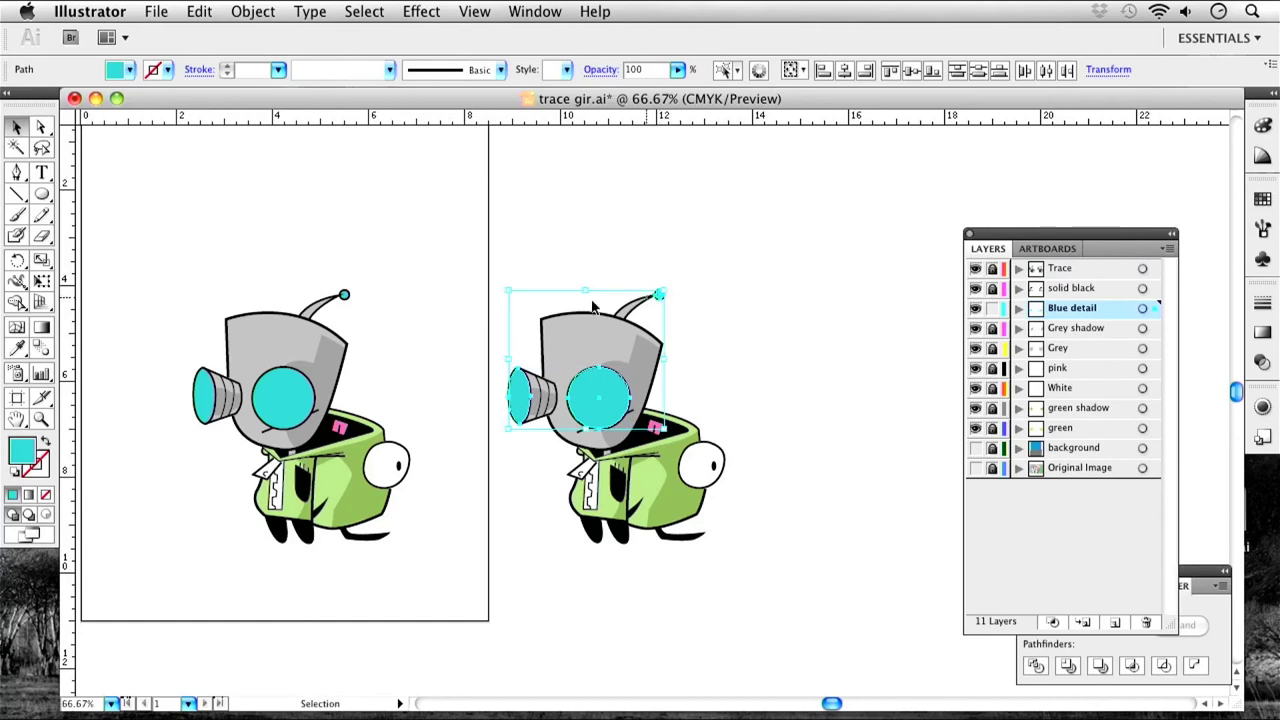
double_click(29, 456)
drag(660, 396, 661, 435)
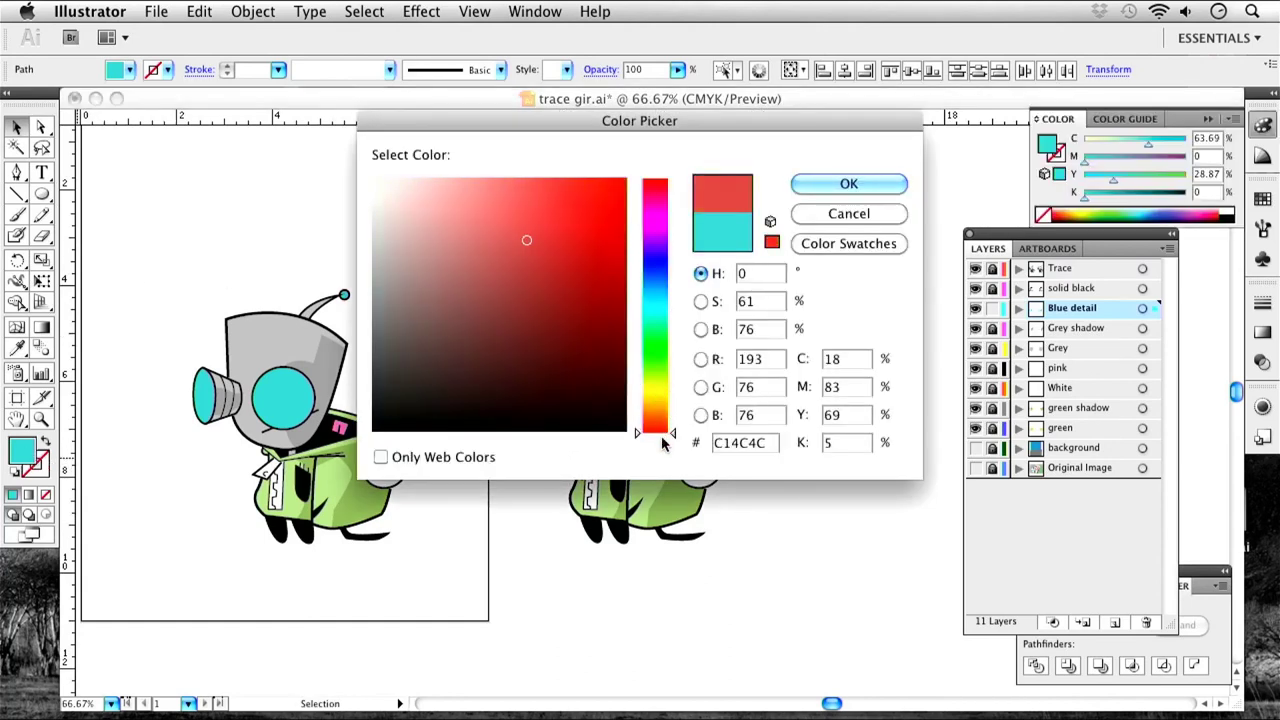
drag(652, 260, 654, 184)
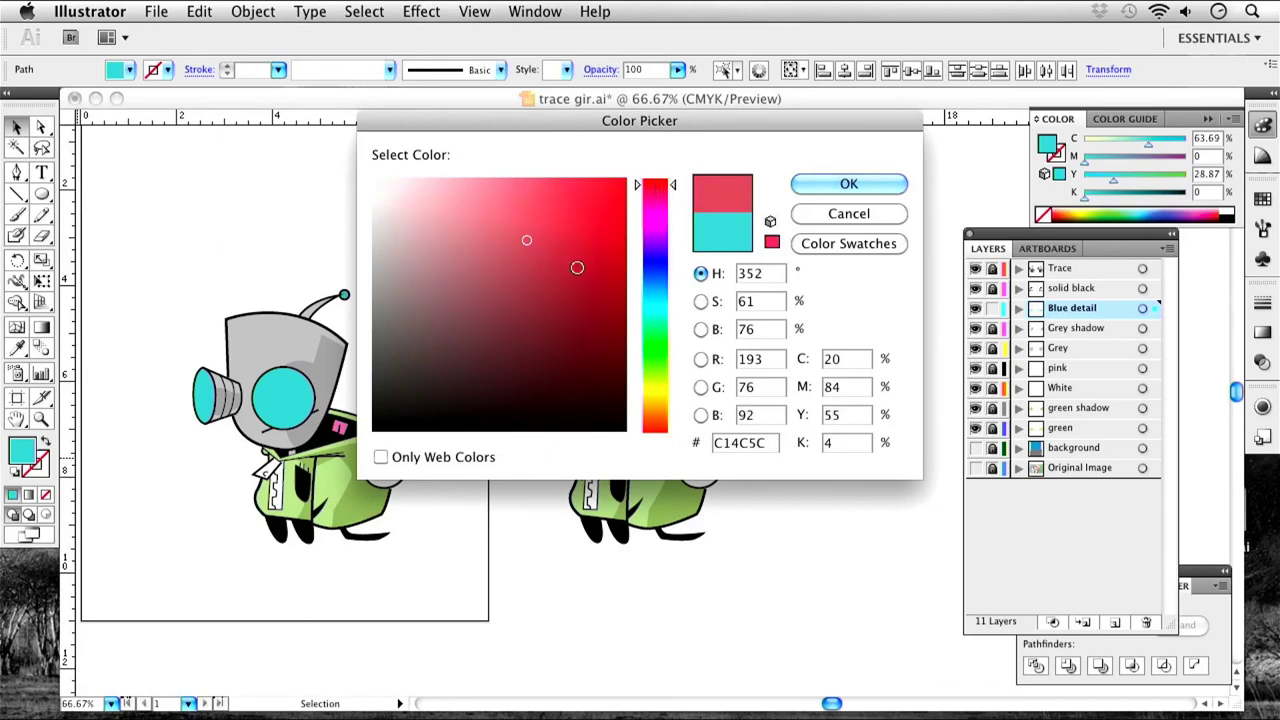
drag(582, 275, 629, 257)
click(822, 185)
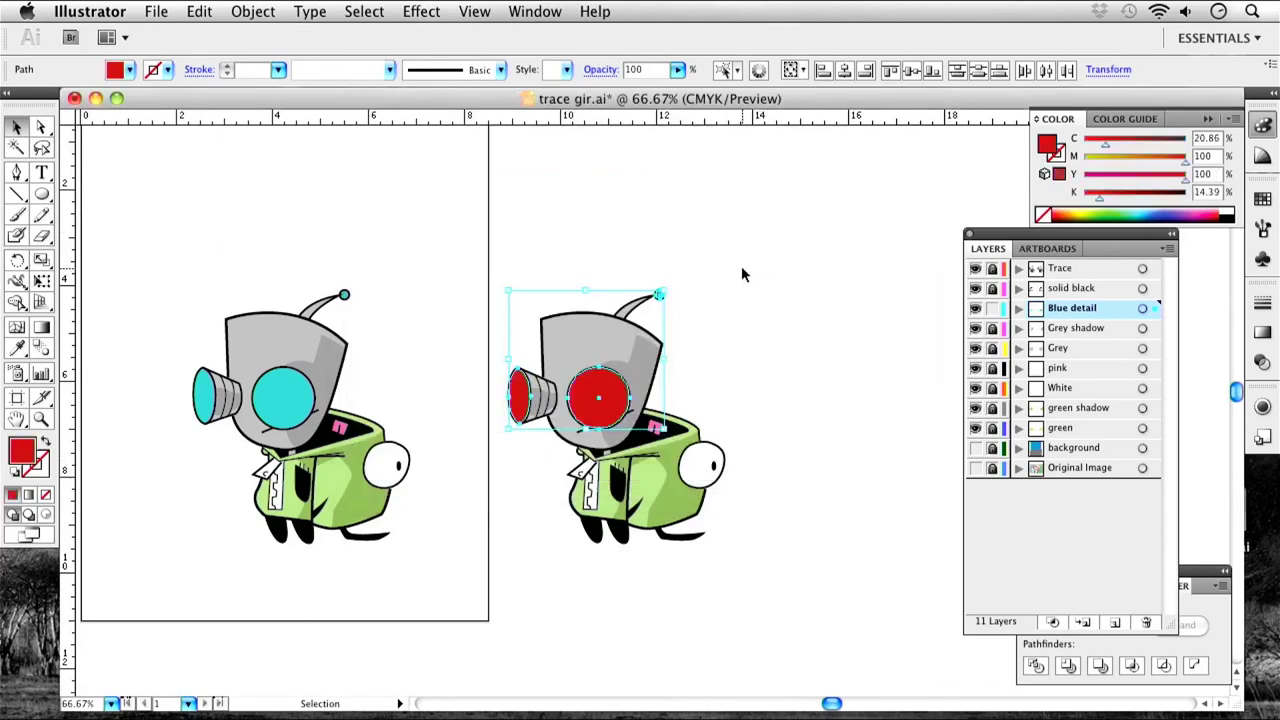
click(761, 263)
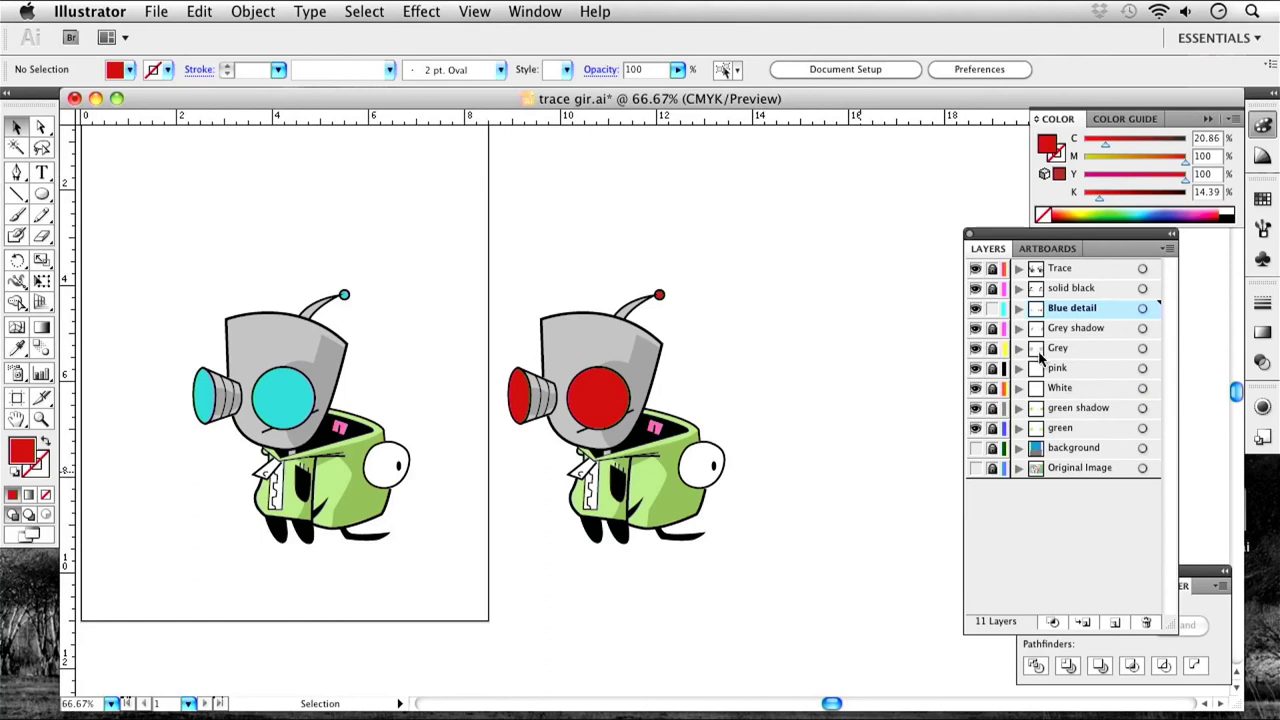
Unlock the green shadow layer and fill the duplicate's body shadow with purple, about C 69, M 76, Y 0, K 0.
click(992, 370)
click(992, 370)
click(992, 408)
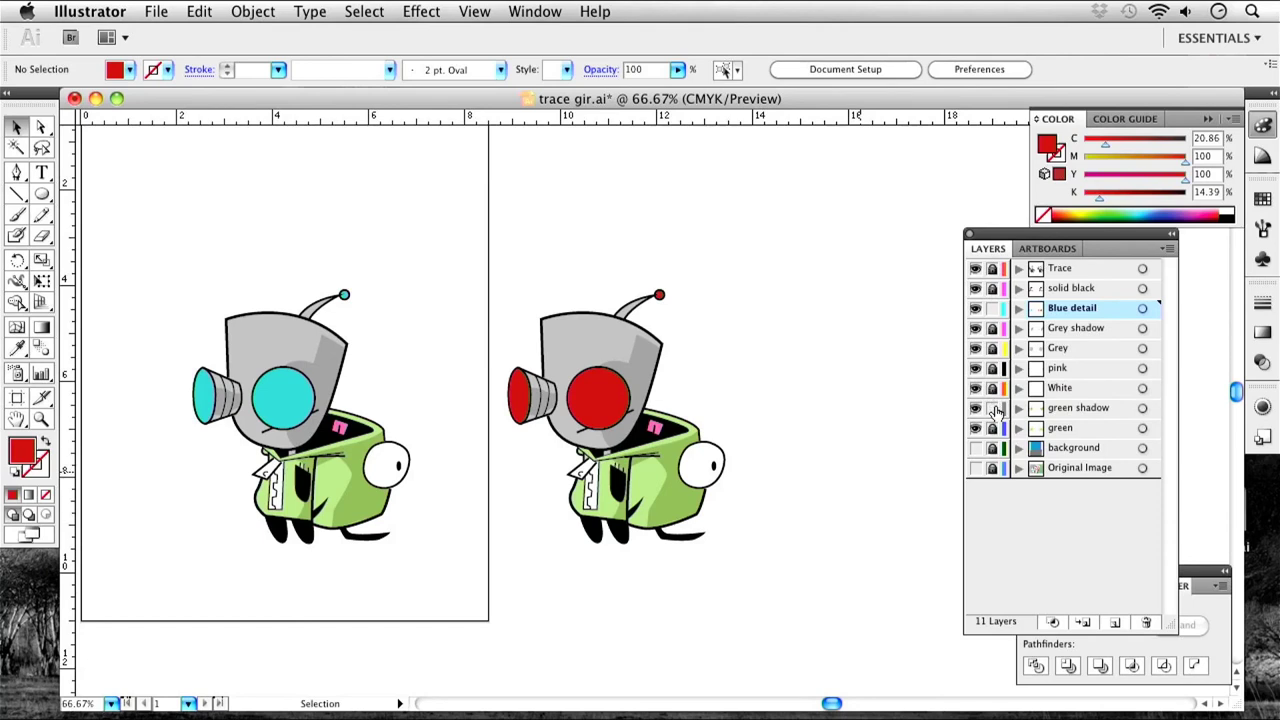
click(668, 502)
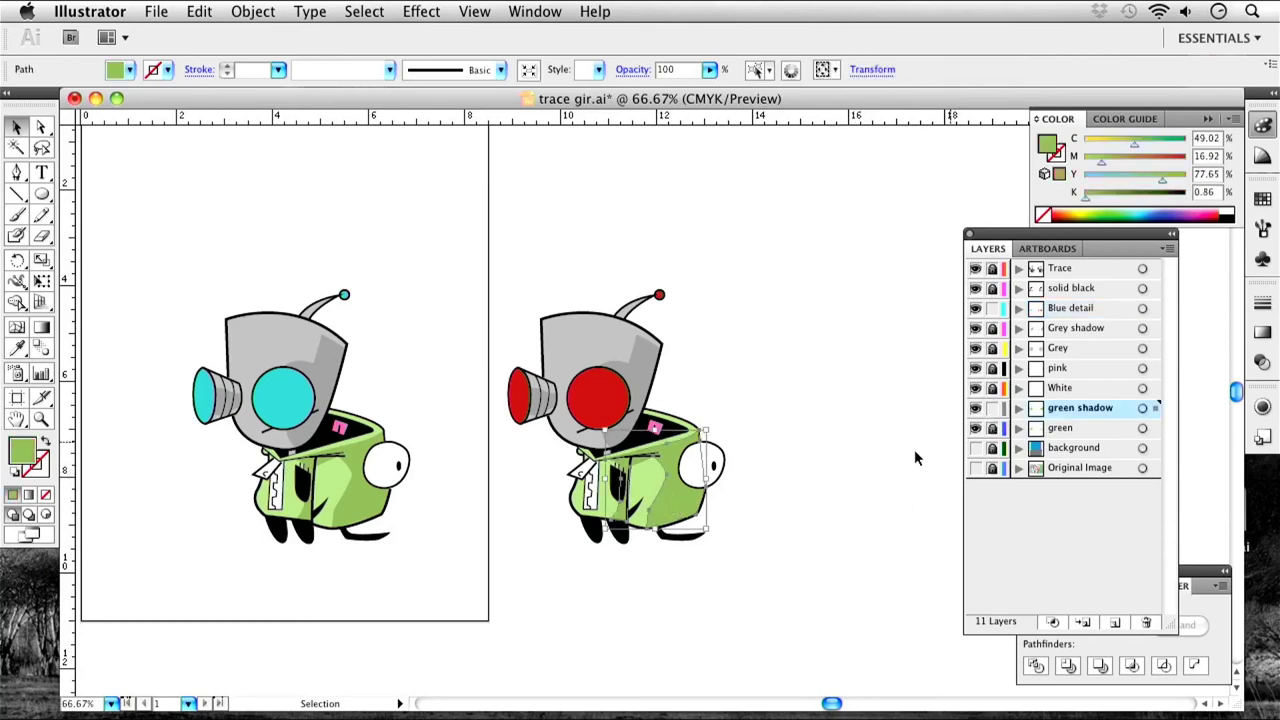
double_click(24, 452)
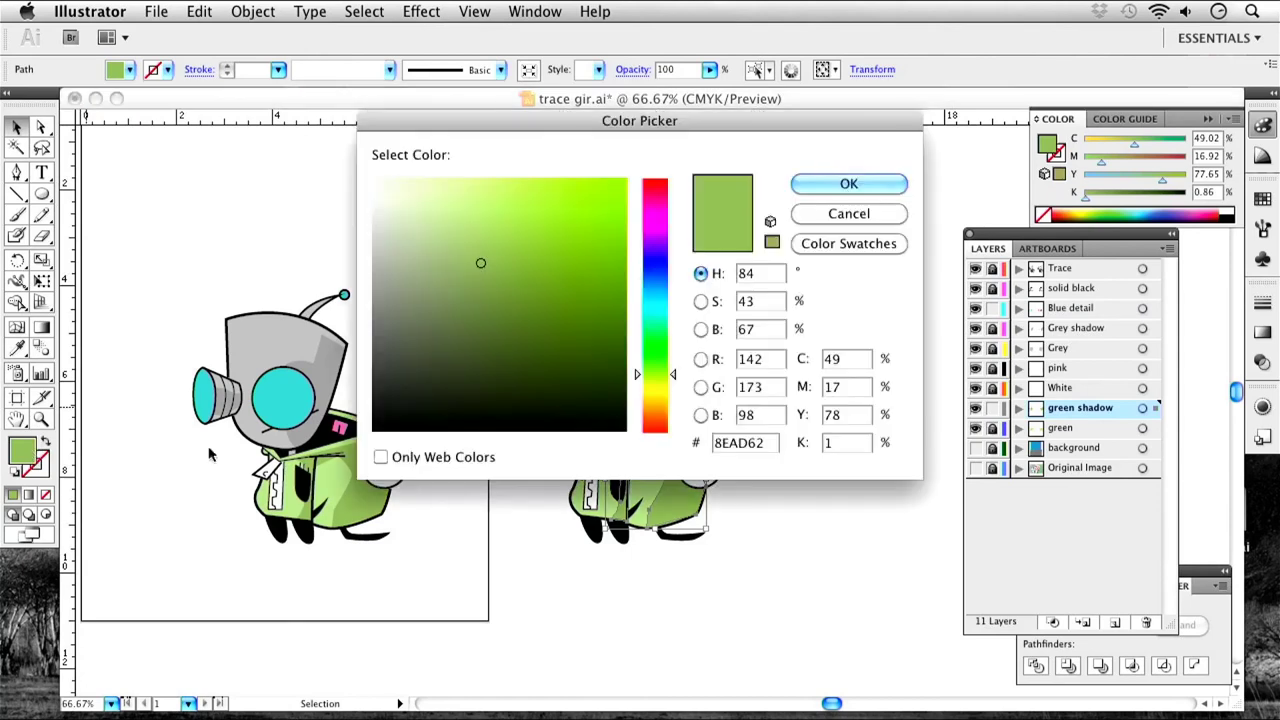
drag(661, 277, 661, 249)
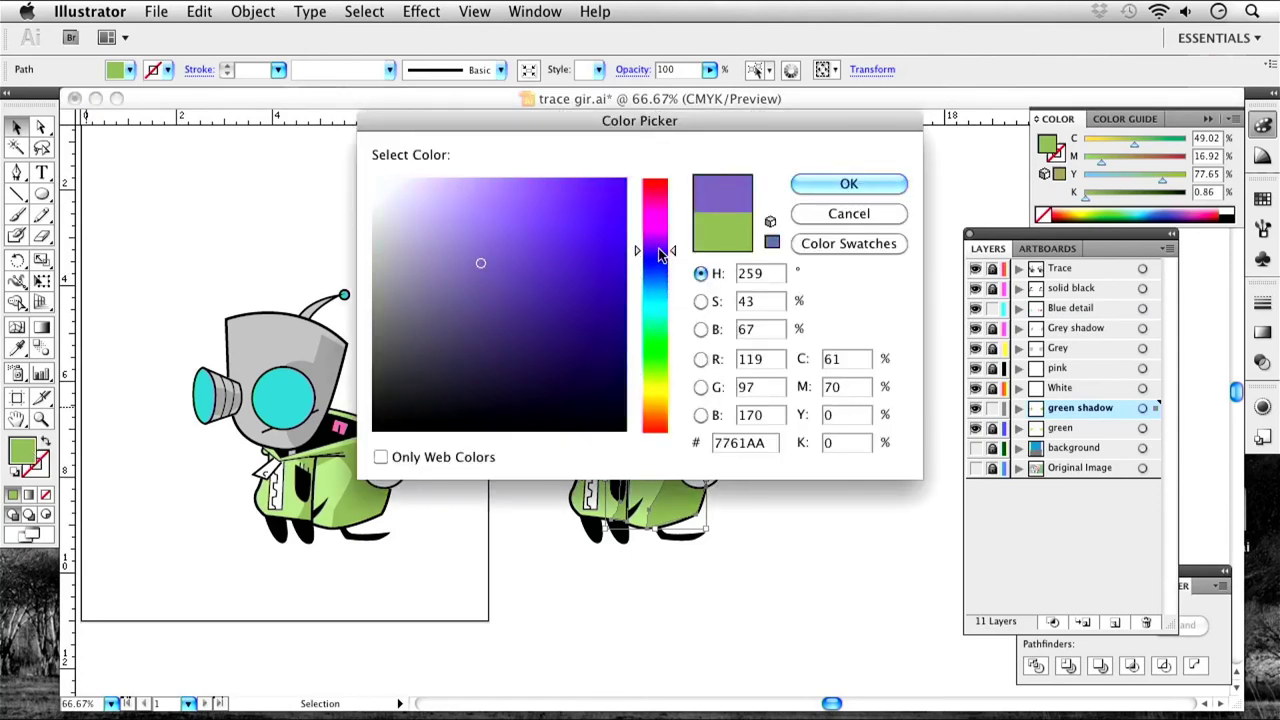
drag(480, 262, 536, 228)
click(848, 184)
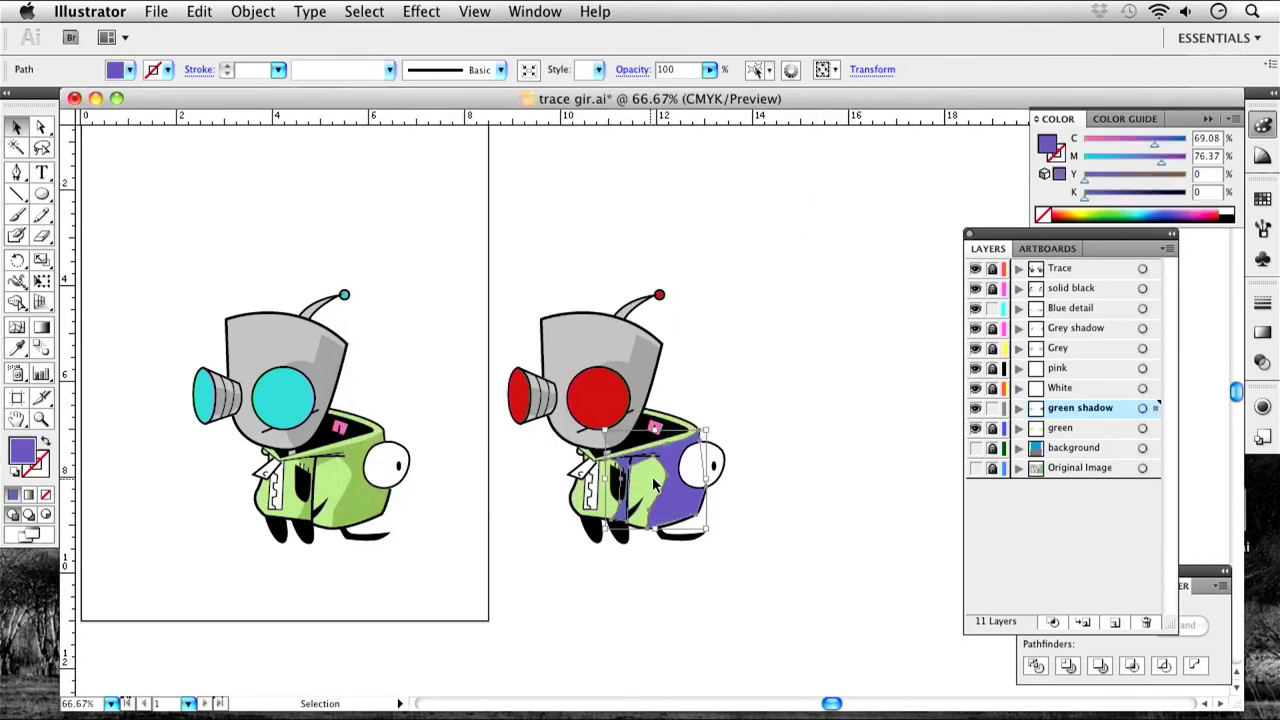
Lock green shadow, unlock green, and fill the duplicate's main body shape with a lighter purple, about C 46, M 51, Y 0, K 0.
click(992, 408)
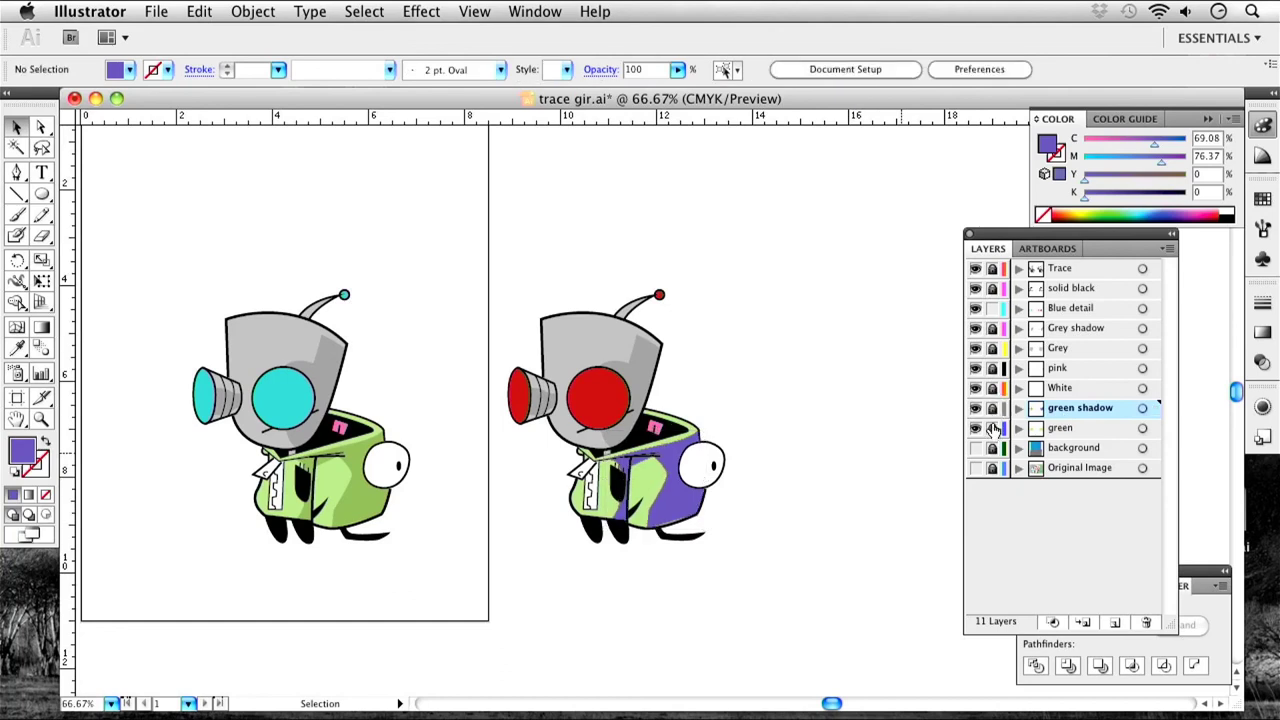
click(650, 488)
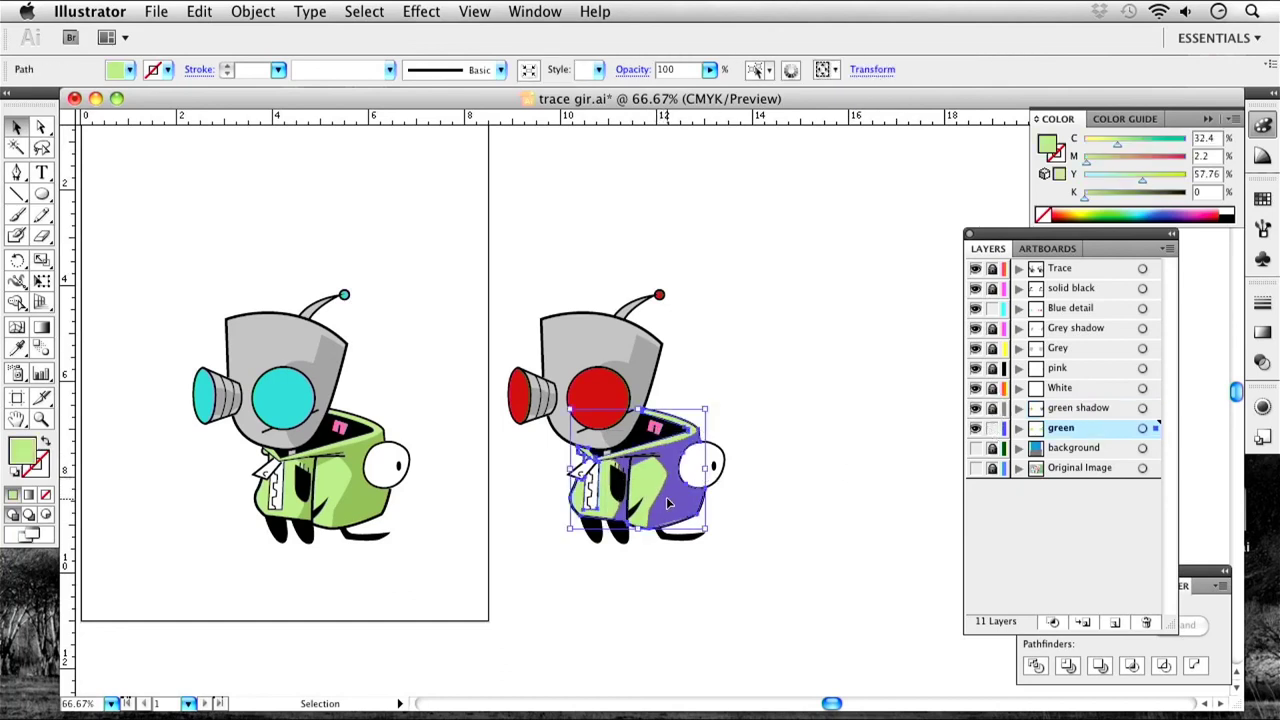
key(i)
click(667, 498)
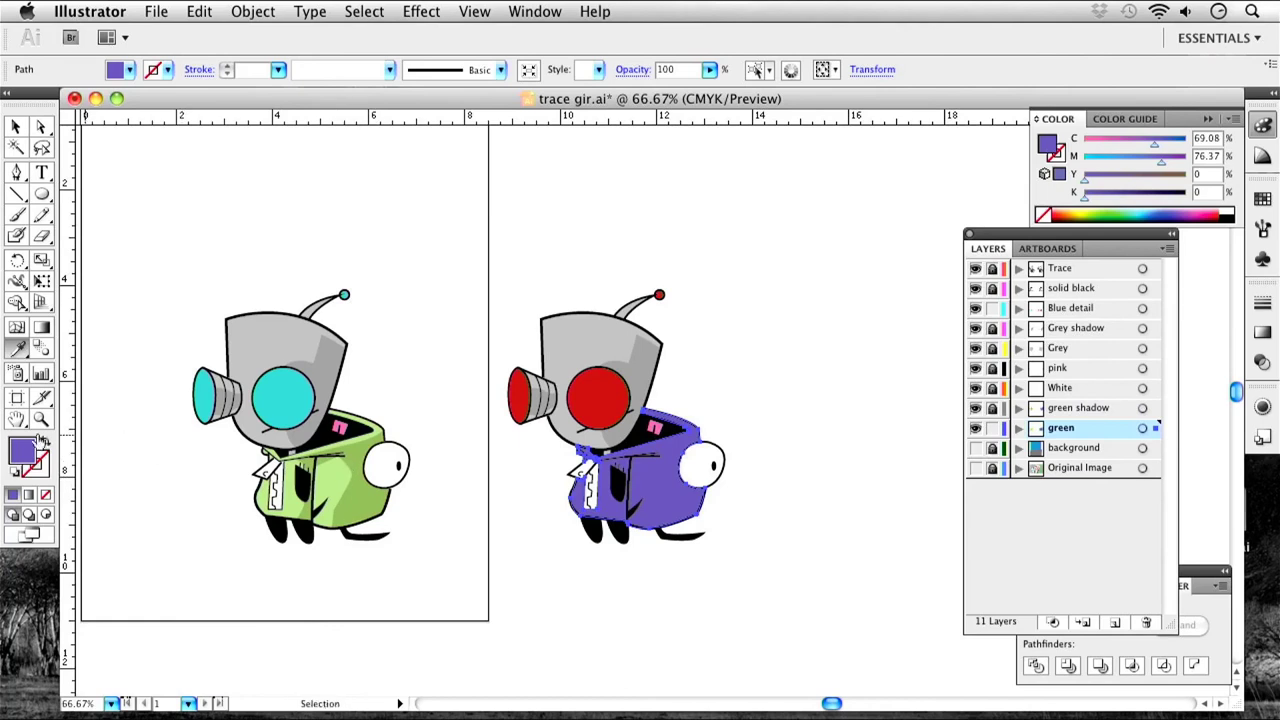
double_click(18, 458)
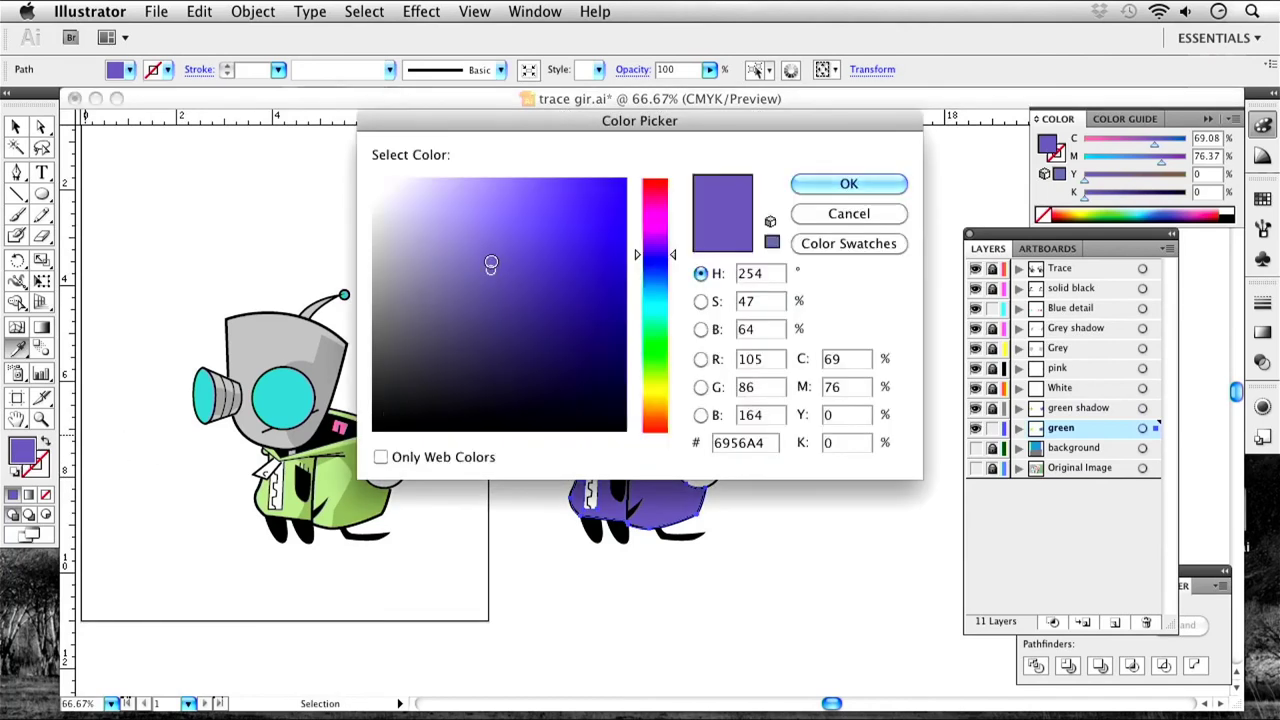
click(481, 247)
drag(481, 247, 466, 229)
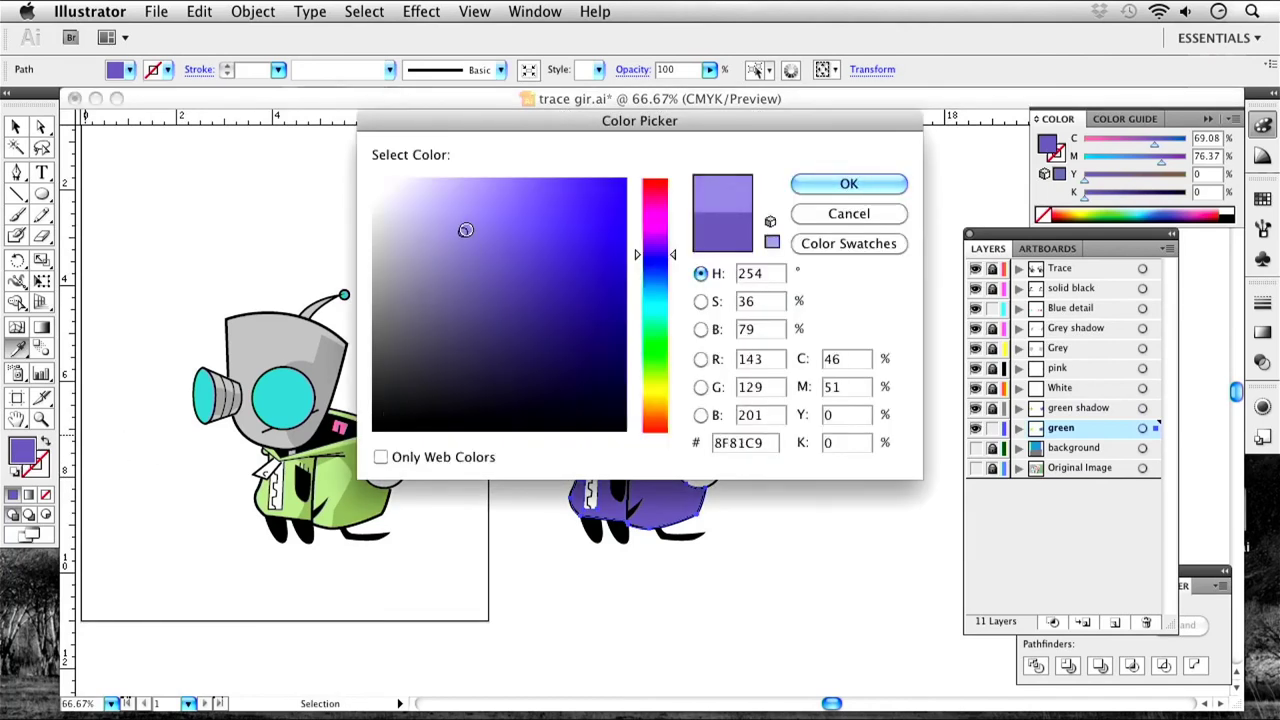
click(839, 184)
key(v)
click(572, 250)
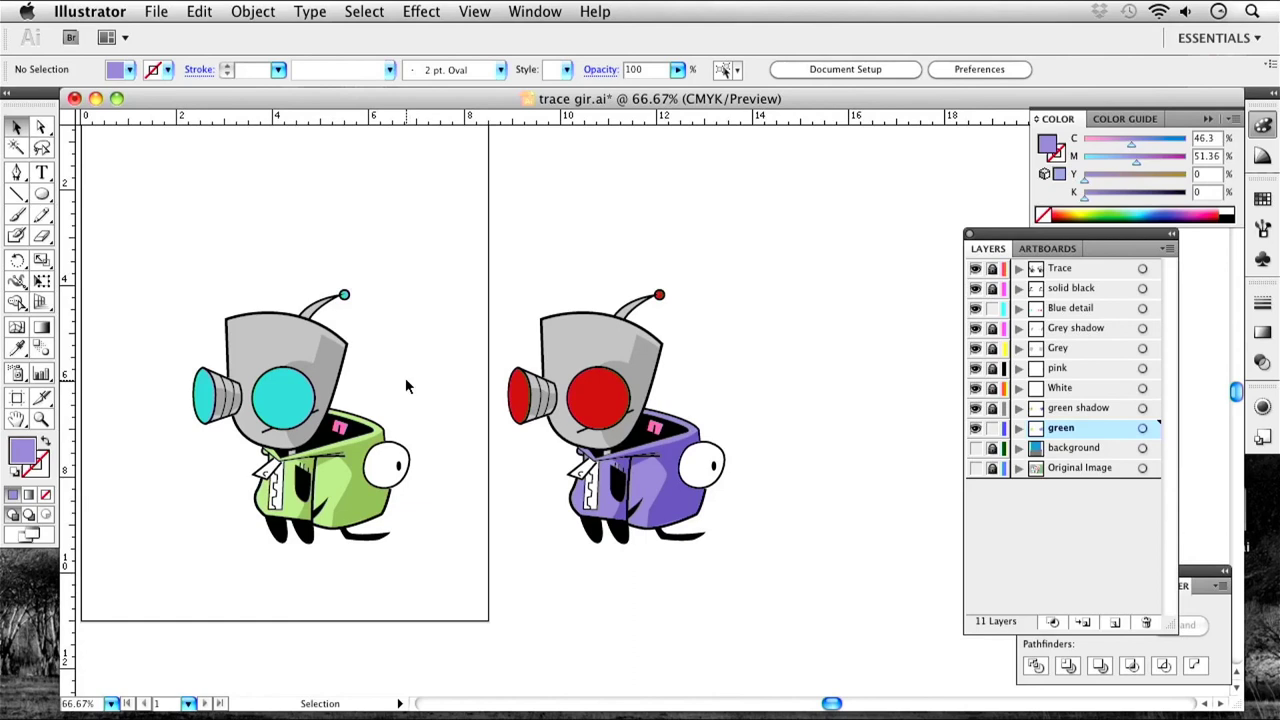
Deselect the active layer and show the Original Image layer behind the two characters.
click(1027, 522)
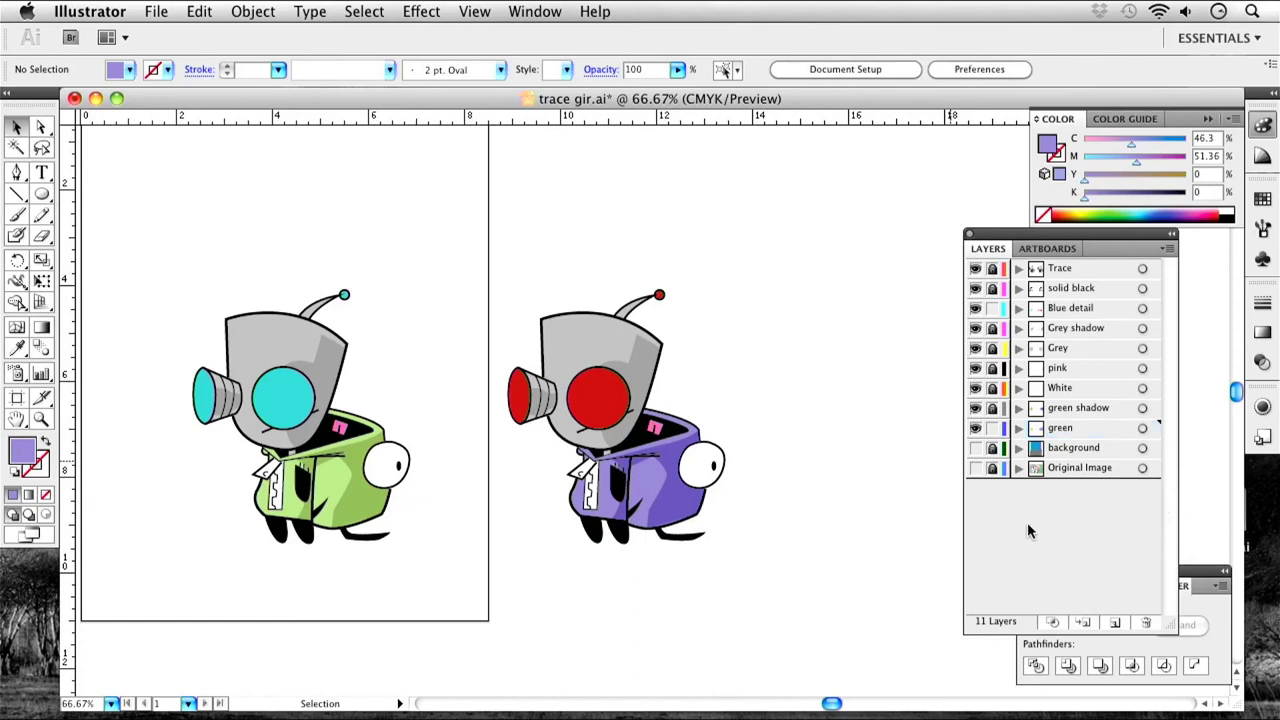
click(976, 468)
key(super+minus)
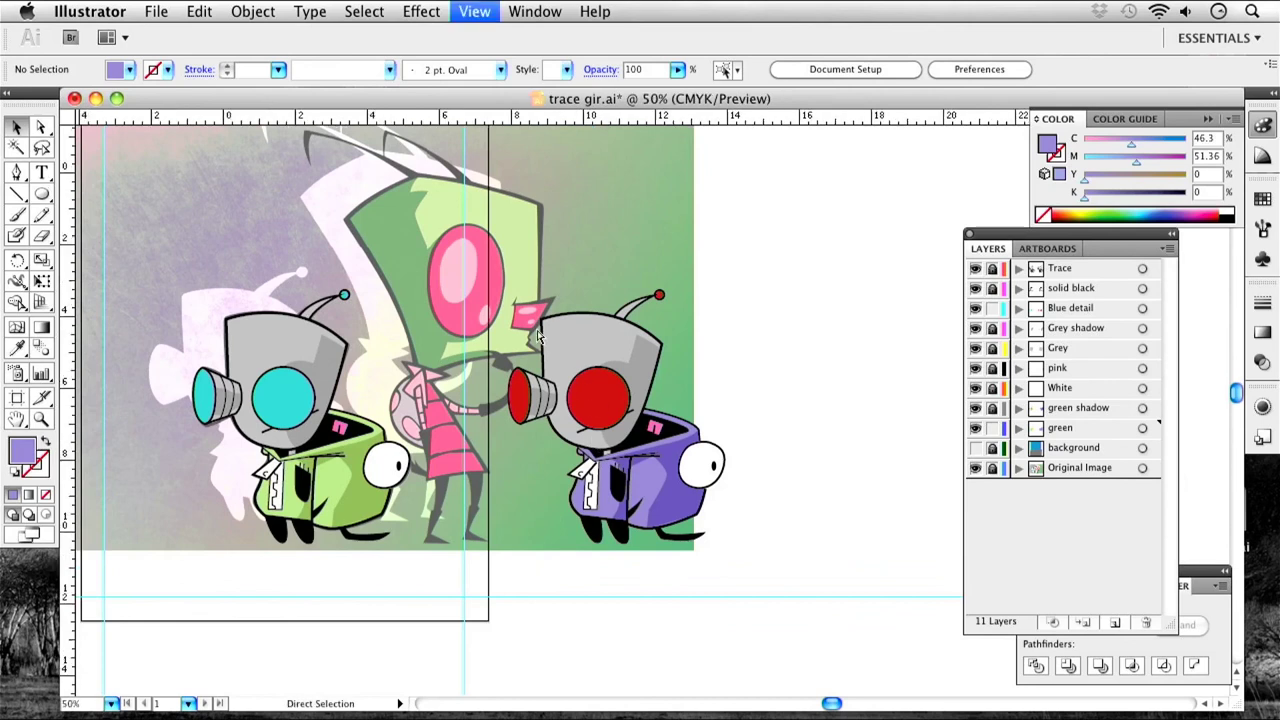